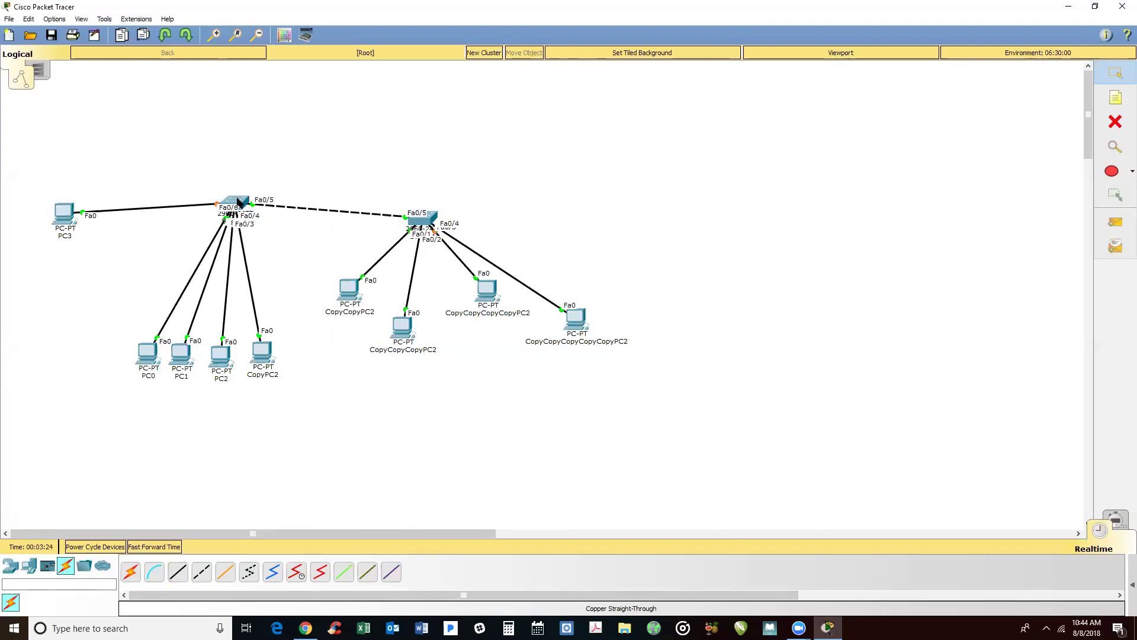
- Open the command line of Switch0 and enter global configuration mode with enable and config t
{"action": "left_click", "coordinate": [239, 205]}
{"action": "left_click", "coordinate": [502, 158]}
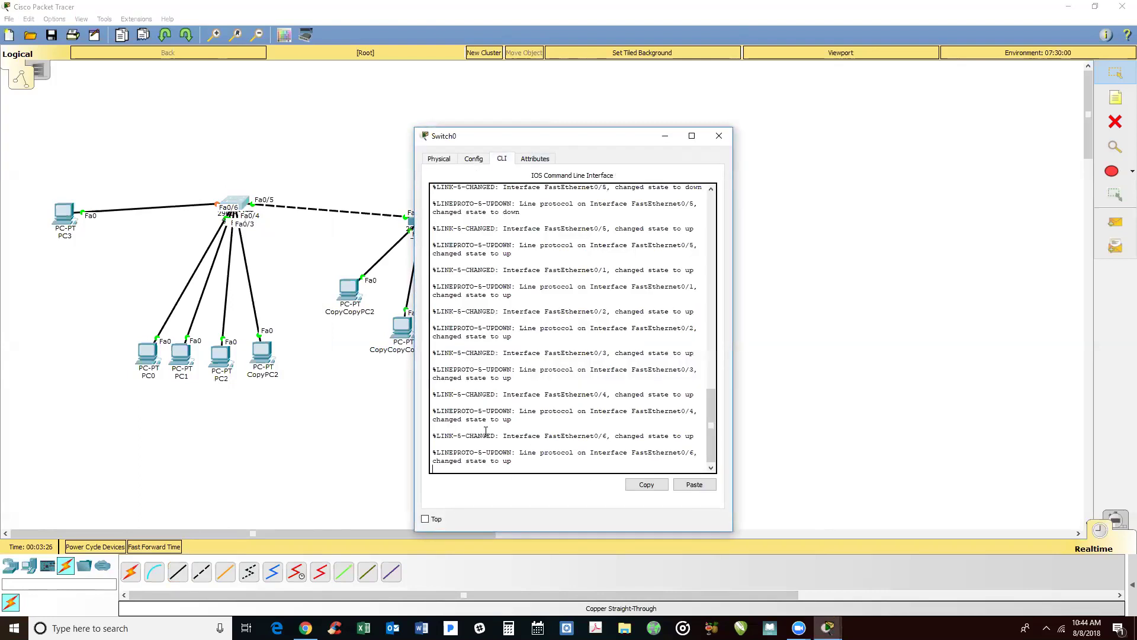
{"action": "key", "text": "Return"}
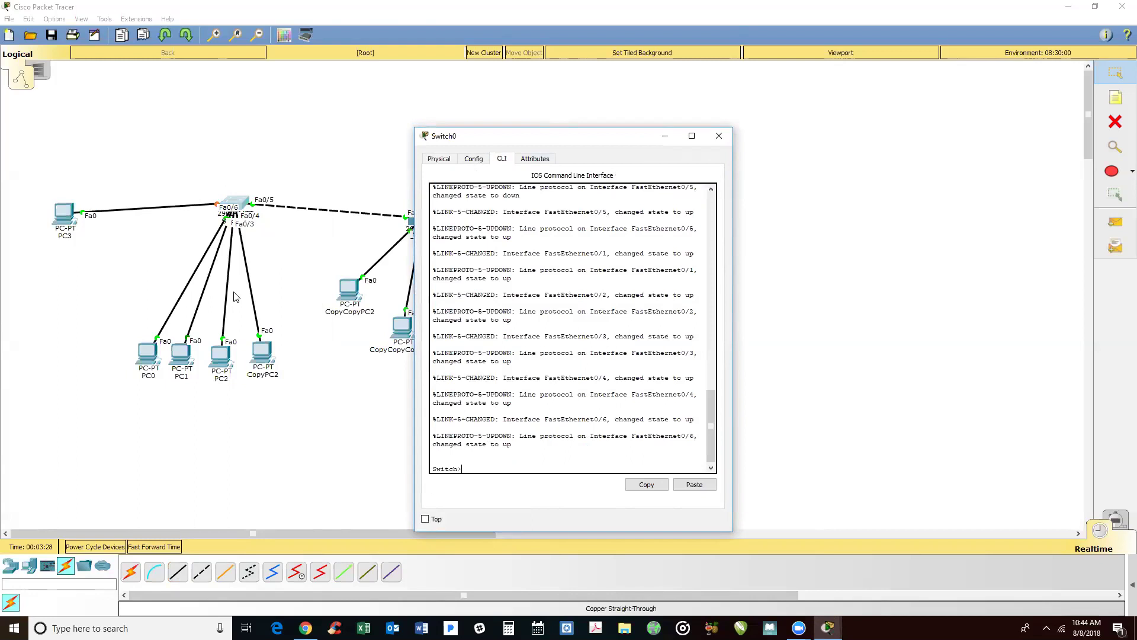
{"action": "type", "text": "enable"}
{"action": "key", "text": "Return"}
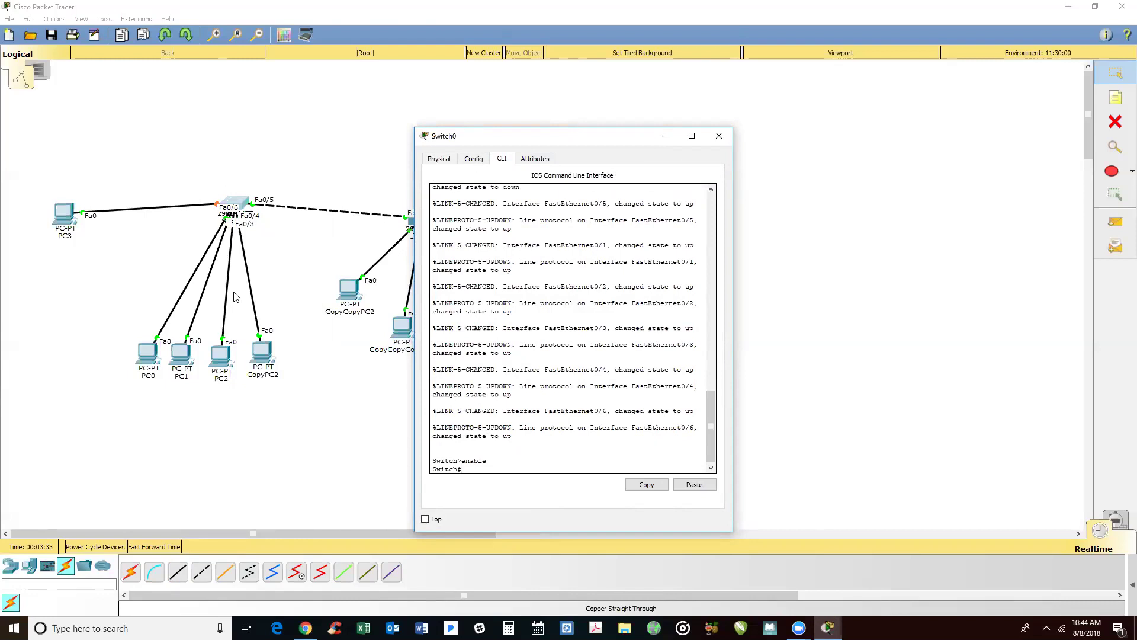
{"action": "type", "text": "von"}
{"action": "key", "text": "BackSpace"}
{"action": "key", "text": "BackSpace"}
{"action": "type", "text": "config t"}
{"action": "key", "text": "Return"}
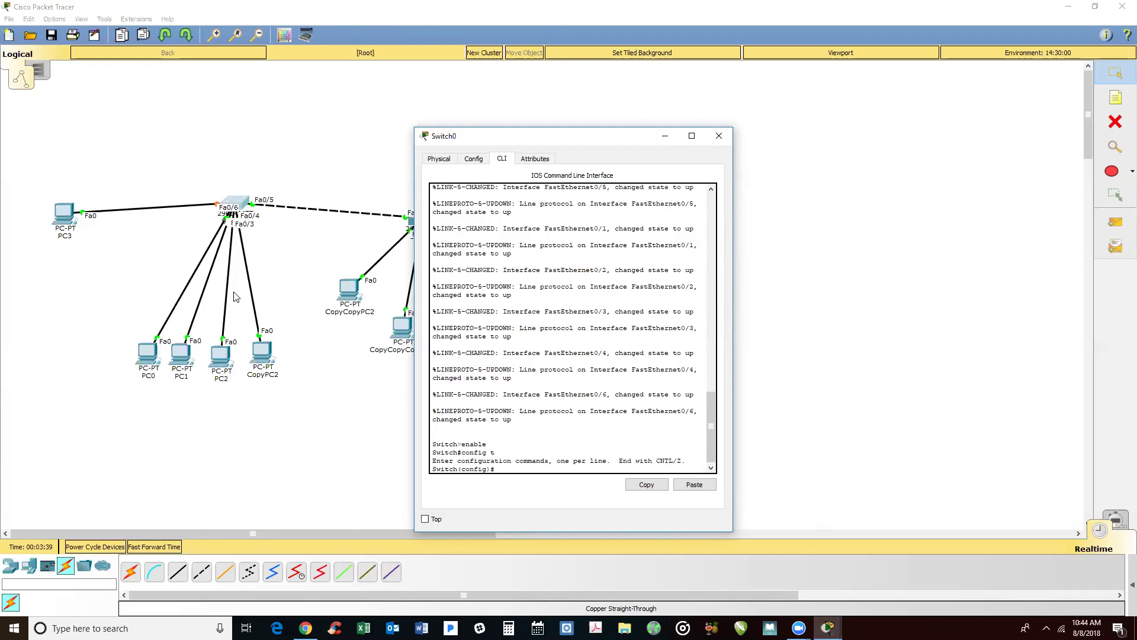
- Create VLAN 10 and VLAN 20 on the switch, and return to global configuration mode
{"action": "key", "text": "BackSpace"}
{"action": "type", "text": "vlan 10"}
{"action": "key", "text": "Return"}
{"action": "type", "text": "vlan"}
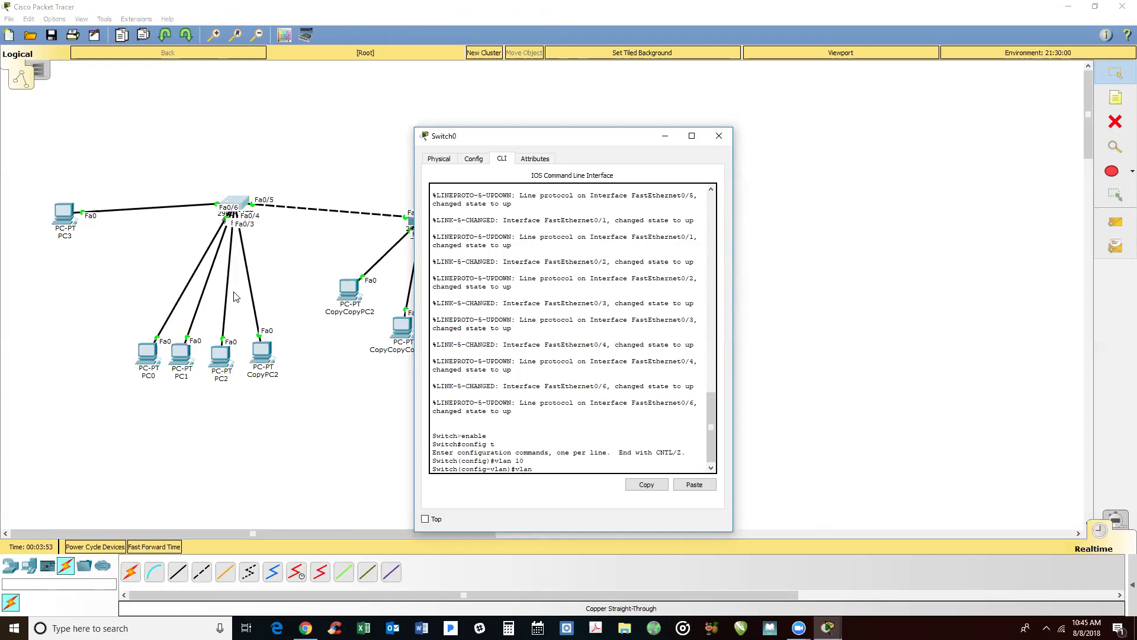
{"action": "type", "text": " 20"}
{"action": "key", "text": "Return"}
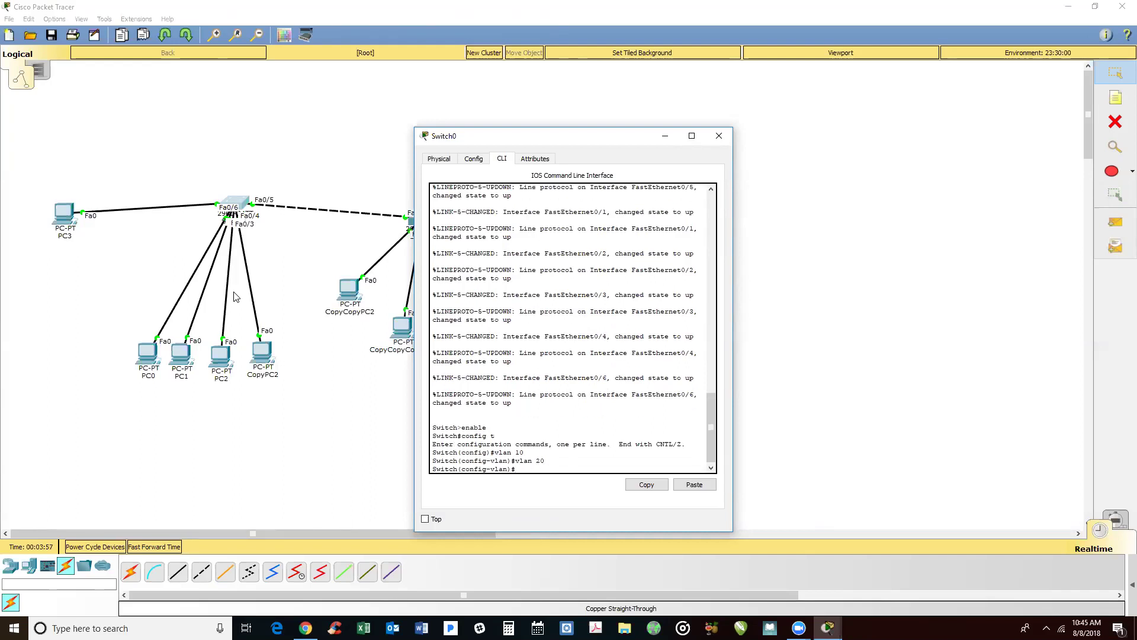
{"action": "type", "text": "exit"}
{"action": "key", "text": "Return"}
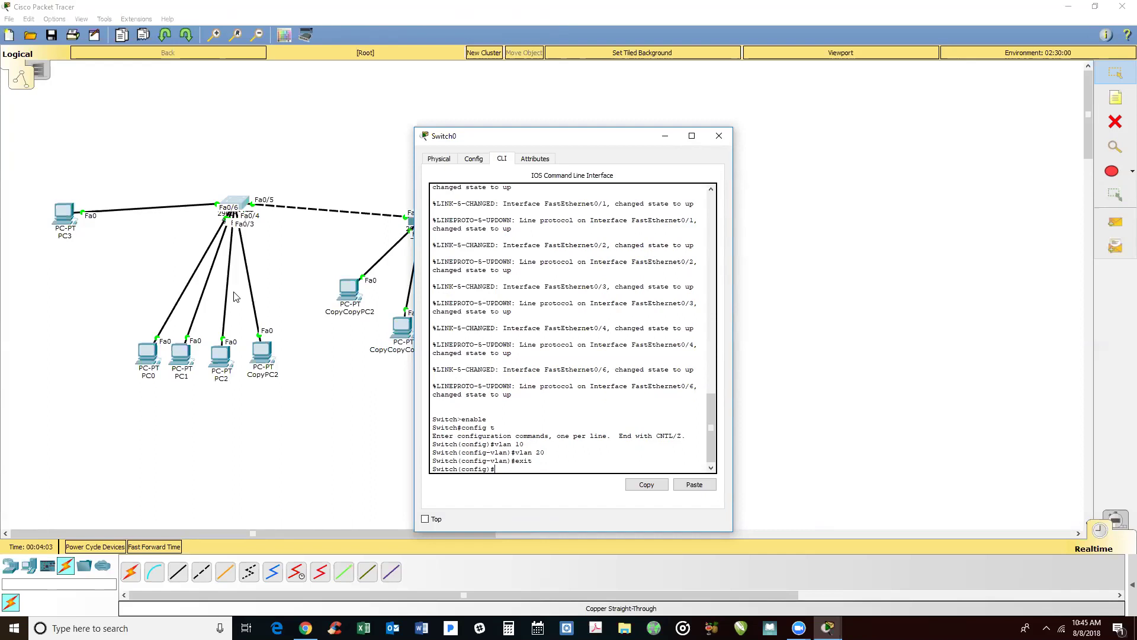
- Set the switch's hostname to SW1
{"action": "type", "text": "hostname"}
{"action": "key", "text": "BackSpace"}
{"action": "key", "text": "BackSpace"}
{"action": "key", "text": "BackSpace"}
{"action": "key", "text": "BackSpace"}
{"action": "key", "text": "BackSpace"}
{"action": "key", "text": "BackSpace"}
{"action": "key", "text": "BackSpace"}
{"action": "key", "text": "BackSpace"}
{"action": "key", "text": "BackSpace"}
{"action": "type", "text": "hostname s"}
{"action": "key", "text": "BackSpace"}
{"action": "type", "text": "SW1"}
{"action": "key", "text": "Return"}
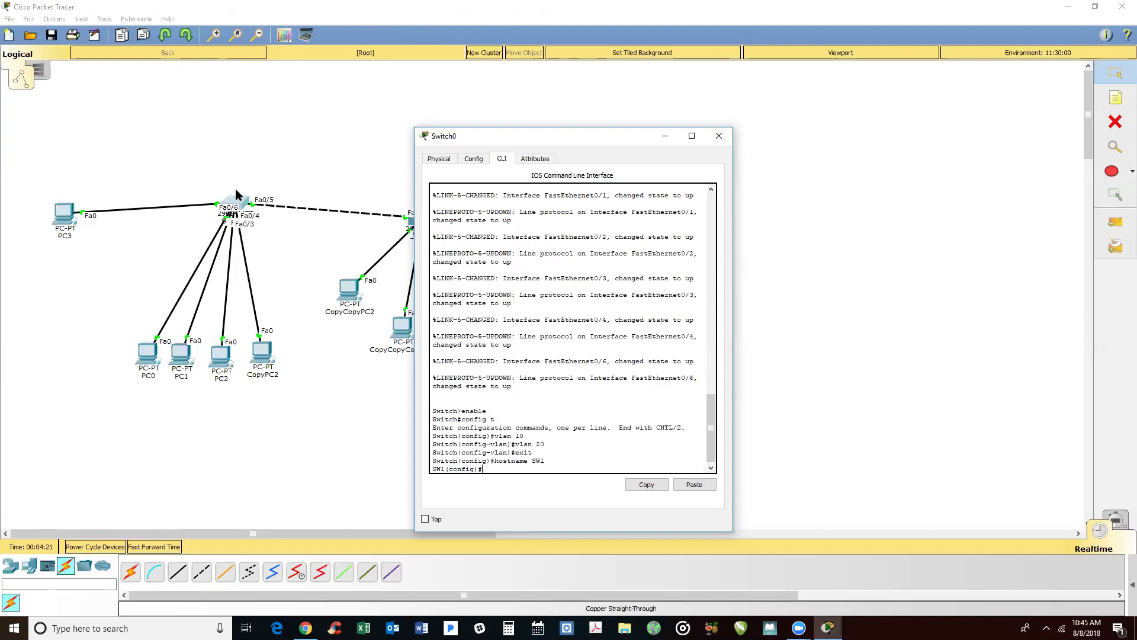
{"action": "key", "text": "Return"}
{"action": "key", "text": "Return"}
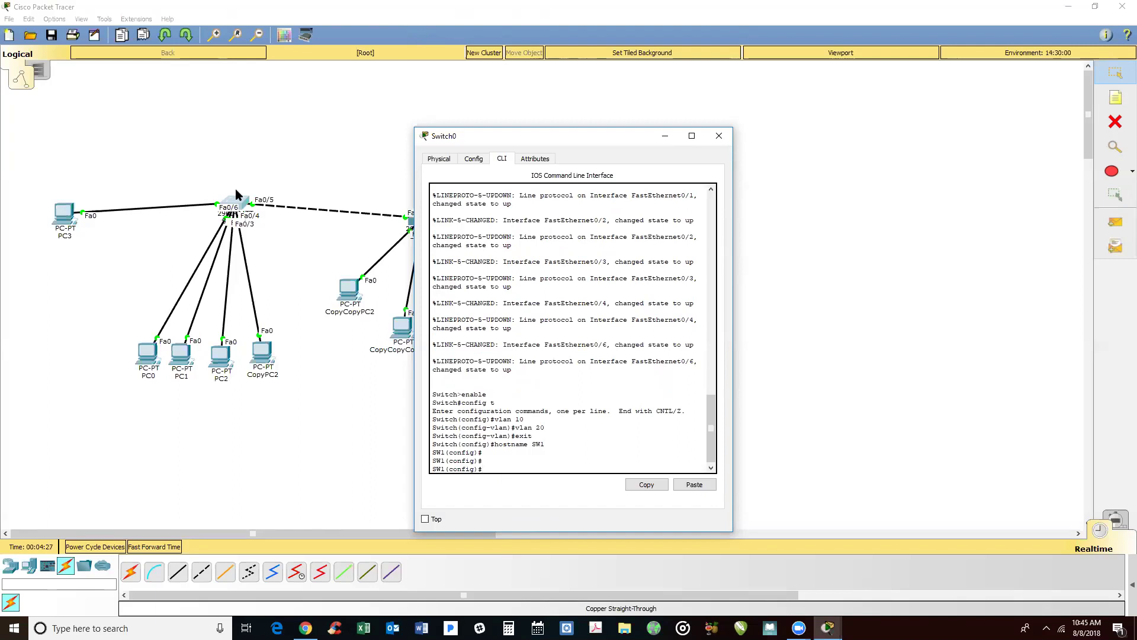
- Set the interface range Fa0/1-2 on SW1 to switchport mode access
{"action": "type", "text": "int"}
{"action": "key", "text": "Tab"}
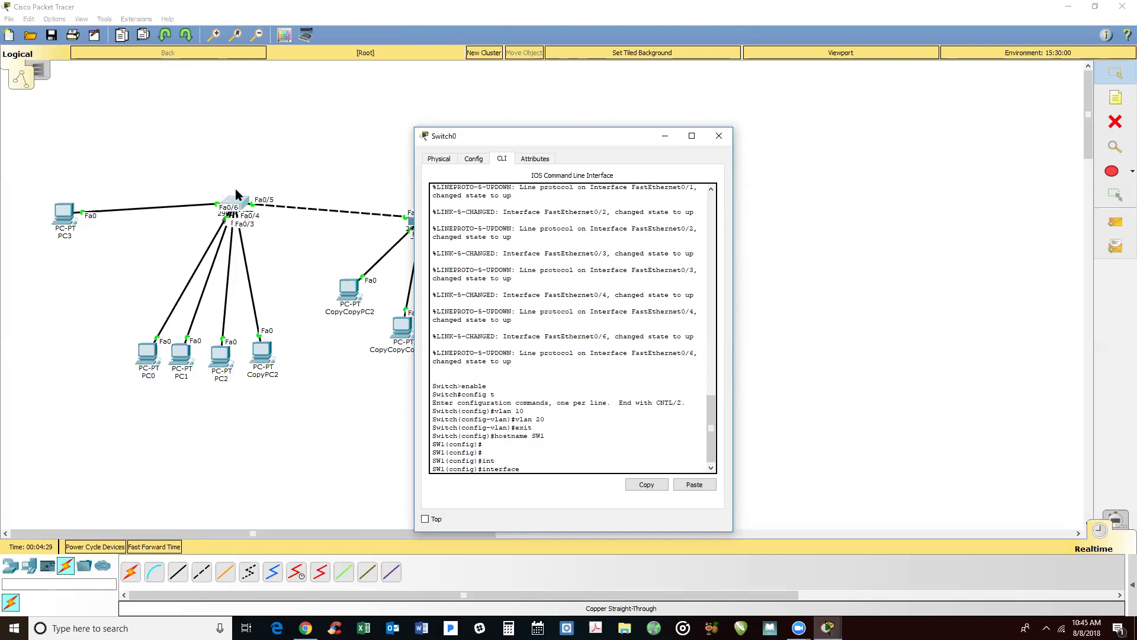
{"action": "type", "text": "range"}
{"action": "type", "text": "Fa0/1-2"}
{"action": "key", "text": "Return"}
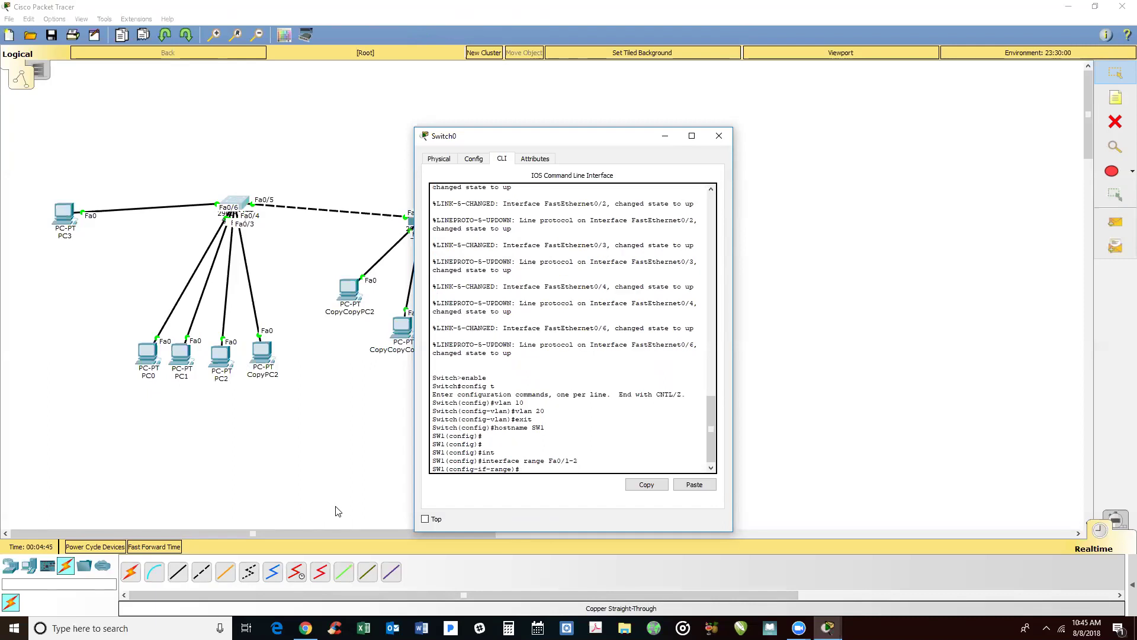
{"action": "type", "text": "switchport mod"}
{"action": "key", "text": "Tab"}
{"action": "type", "text": "a"}
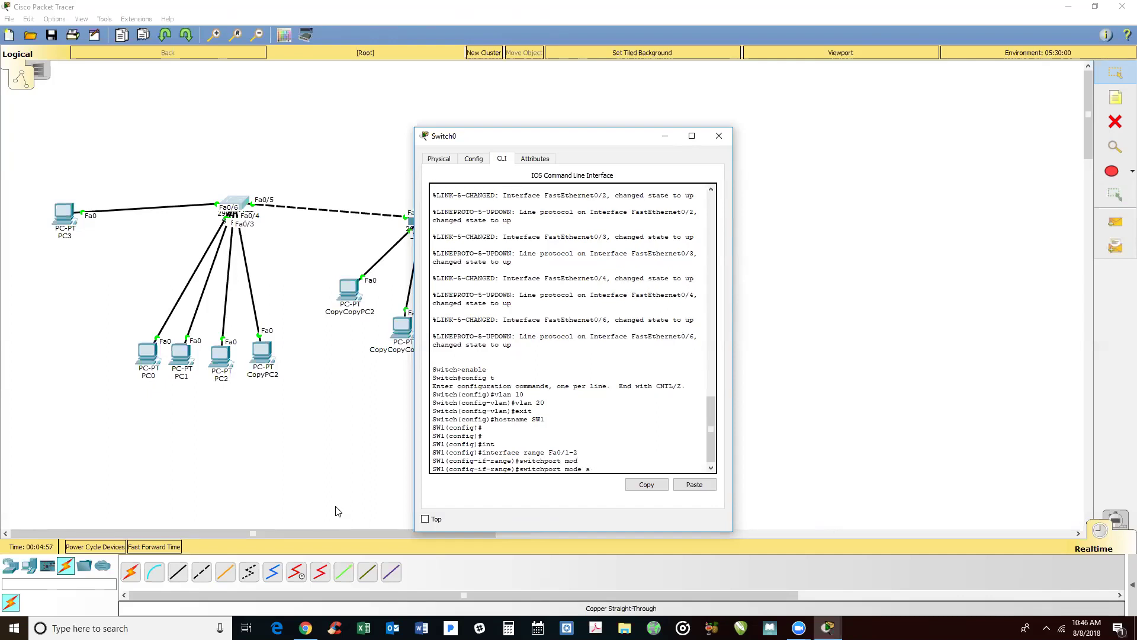
{"action": "type", "text": "cc"}
{"action": "key", "text": "Tab"}
{"action": "key", "text": "Return"}
- Assign the interface range Fa0/1-2 on SW1 to access VLAN 10
{"action": "type", "text": "switchport access vlan "}
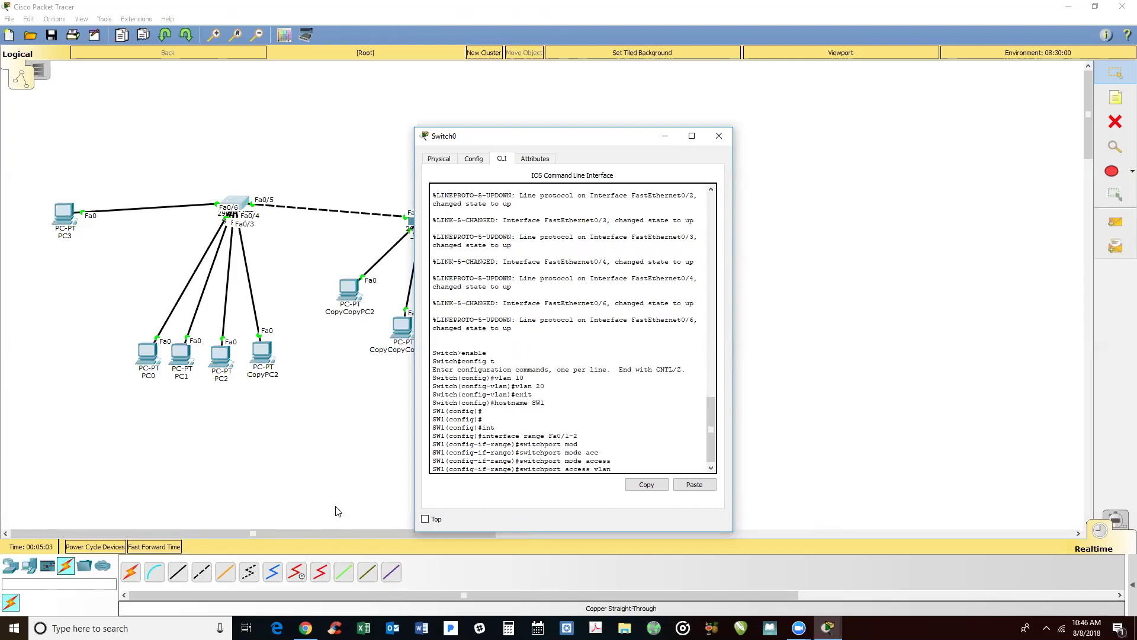
{"action": "type", "text": "10"}
{"action": "key", "text": "Return"}
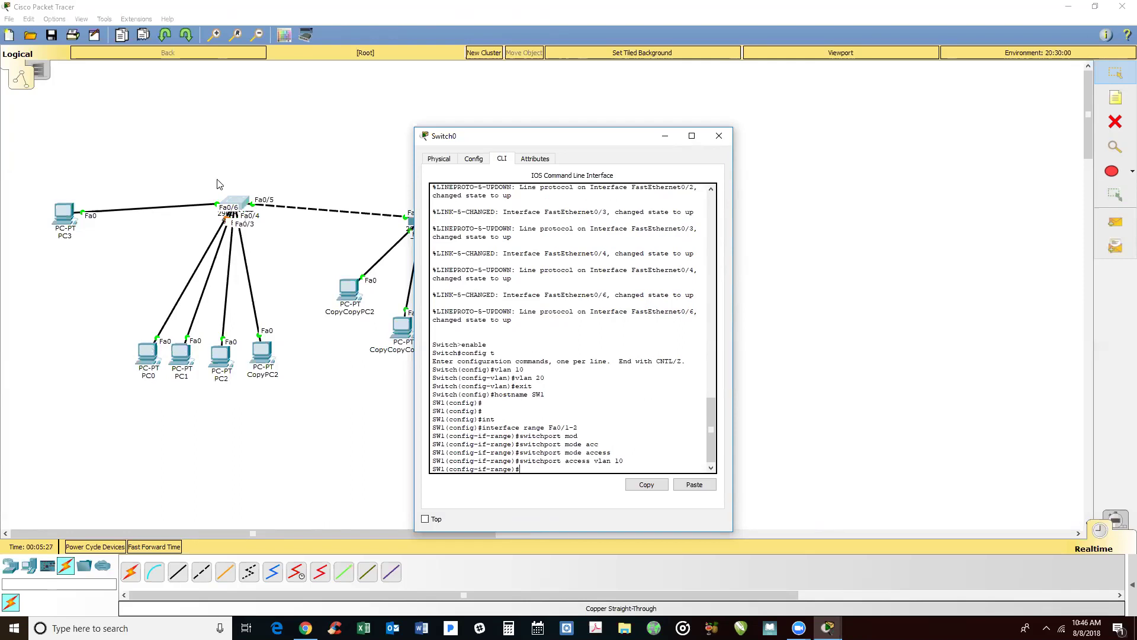
- Enlarge the topology view and return to the command line of Switch0
{"action": "left_click", "coordinate": [242, 227]}
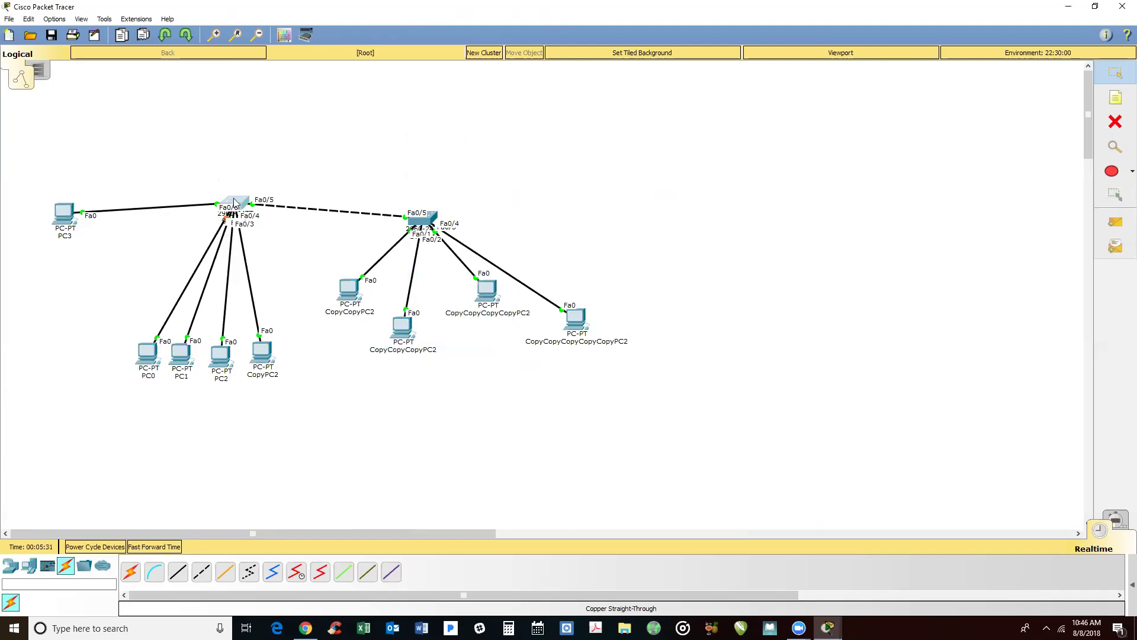
{"action": "left_click", "coordinate": [215, 36]}
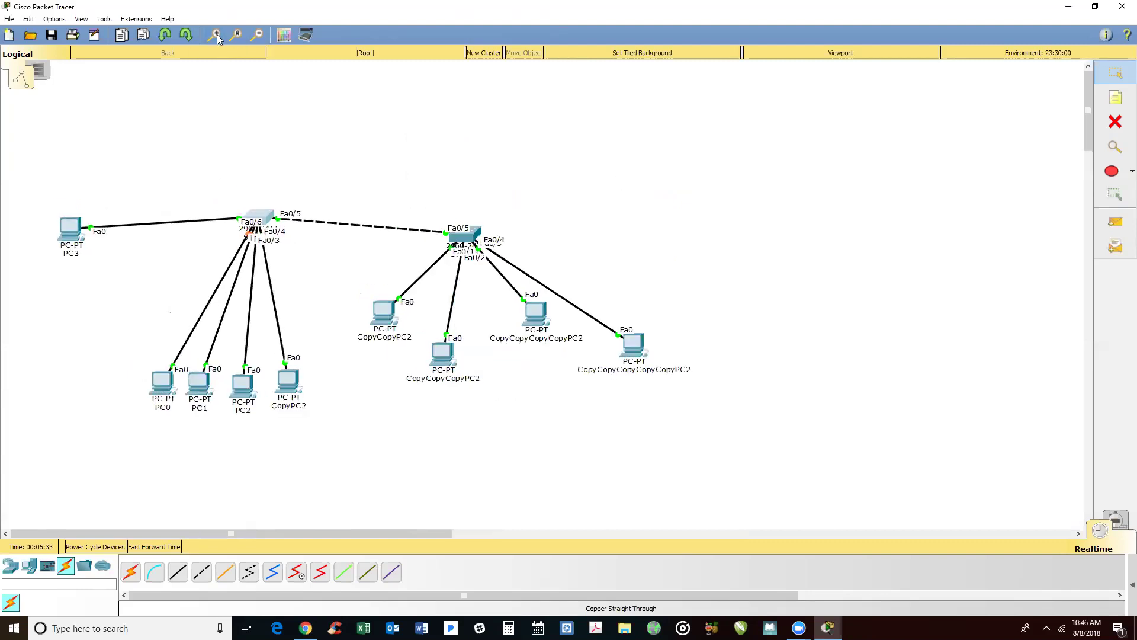
{"action": "left_click", "coordinate": [215, 37]}
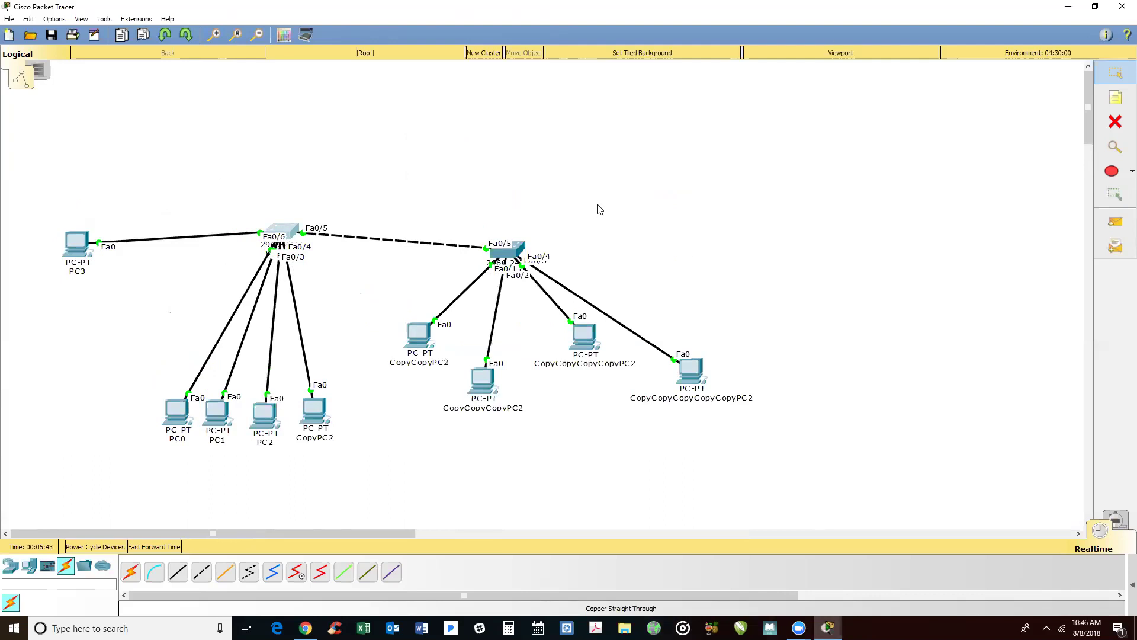
{"action": "left_click", "coordinate": [280, 232]}
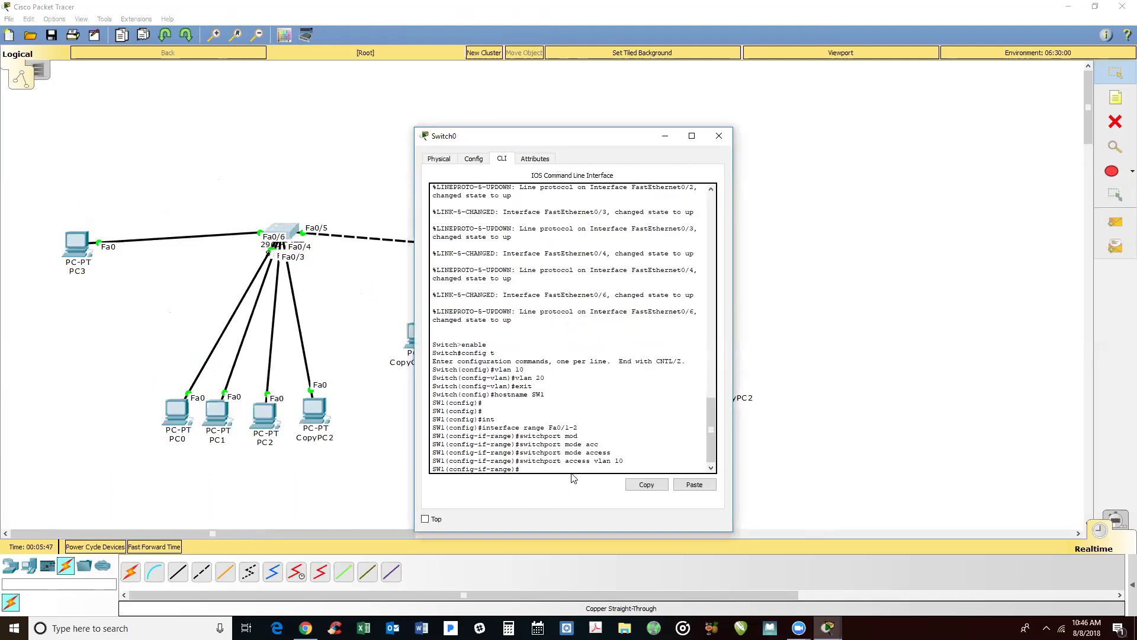
{"action": "key", "text": "Return"}
{"action": "type", "text": "int"}
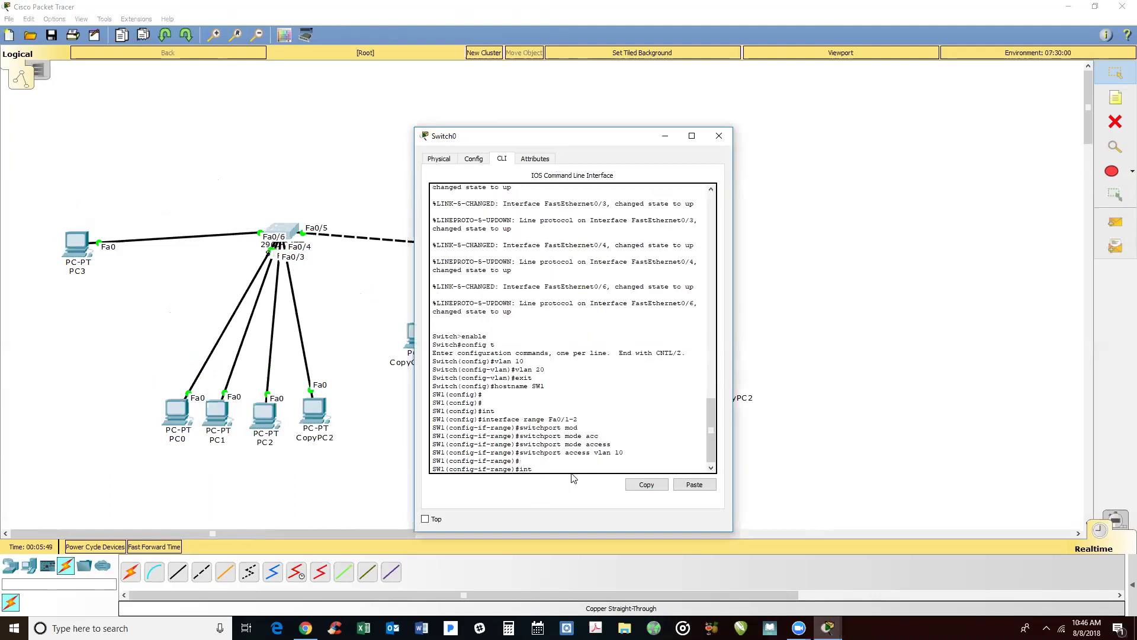
{"action": "type", "text": "erfac"}
{"action": "key", "text": "Tab"}
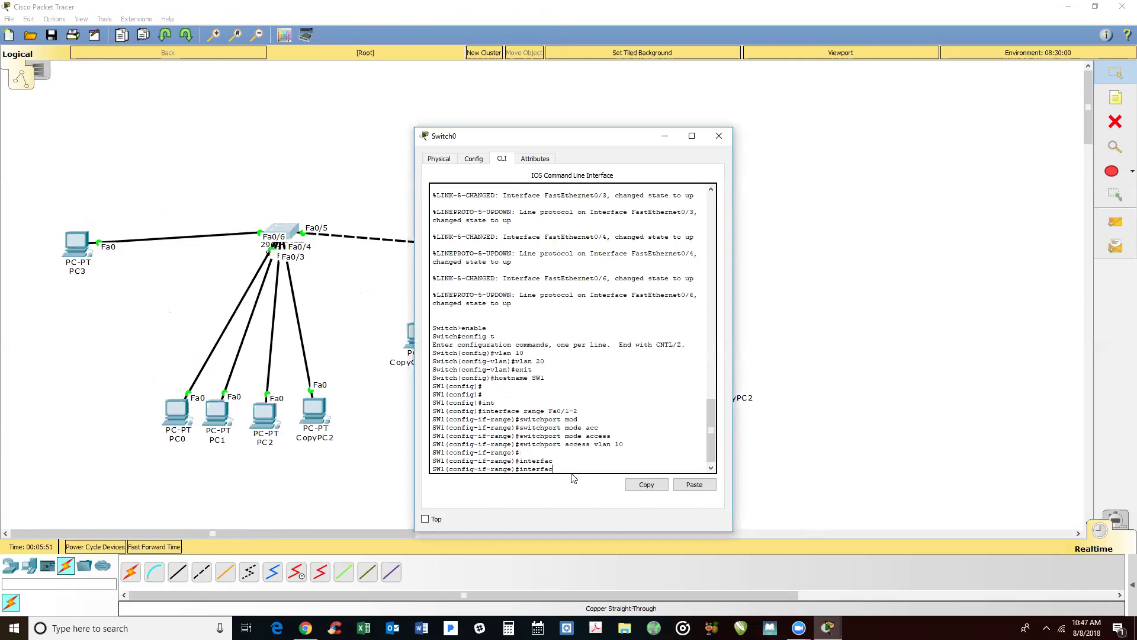
{"action": "type", "text": "e"}
{"action": "key", "text": "Tab"}
{"action": "type", "text": "ra"}
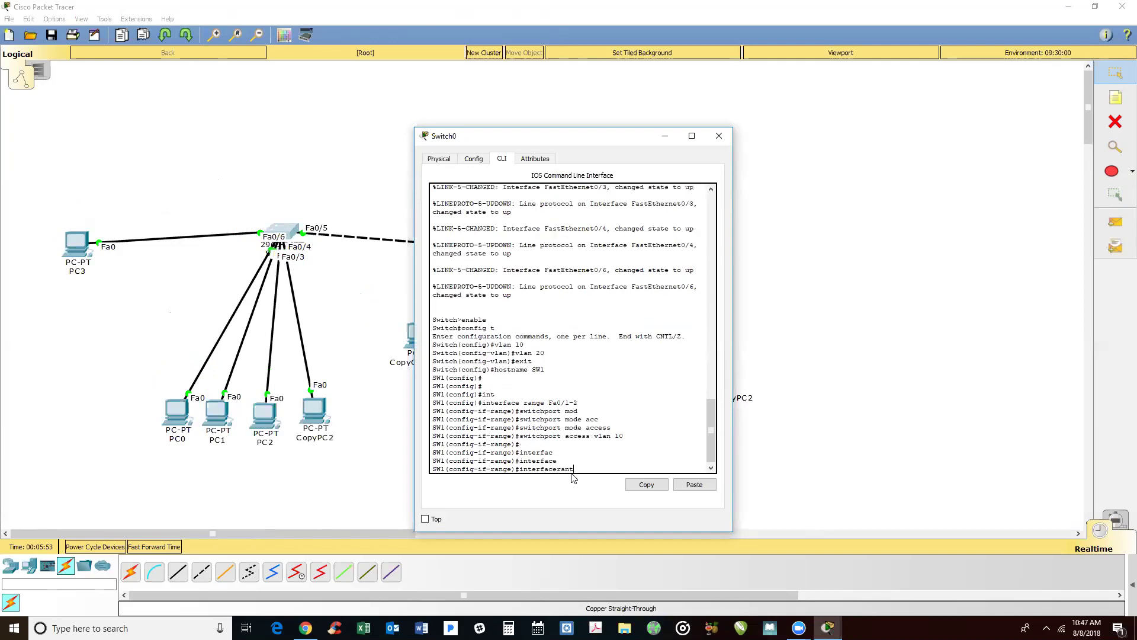
{"action": "key", "text": "BackSpace"}
{"action": "key", "text": "BackSpace"}
{"action": "key", "text": "BackSpace"}
{"action": "key", "text": "BackSpace"}
{"action": "key", "text": "BackSpace"}
{"action": "key", "text": "BackSpace"}
{"action": "key", "text": "BackSpace"}
{"action": "key", "text": "BackSpace"}
{"action": "key", "text": "BackSpace"}
{"action": "key", "text": "BackSpace"}
{"action": "key", "text": "BackSpace"}
{"action": "key", "text": "BackSpace"}
- Leave the current interface range and enter configuration of the interface range Fa0/3-4 on SW1
{"action": "type", "text": "exit"}
{"action": "key", "text": "Return"}
{"action": "type", "text": "interface range Fa"}
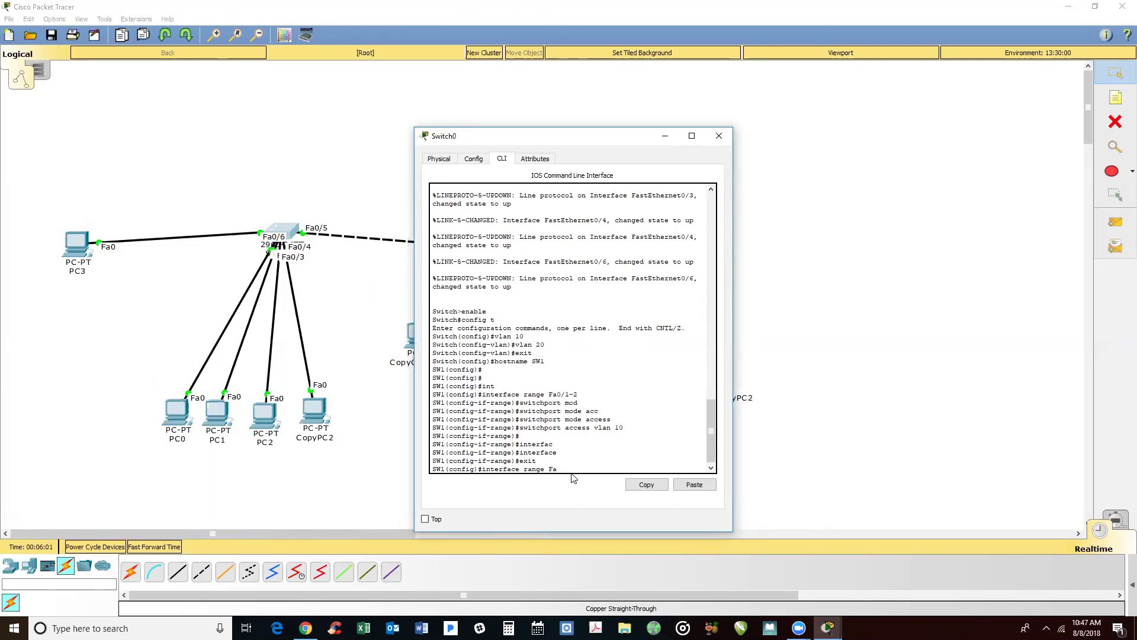
{"action": "type", "text": "0/3-4"}
{"action": "key", "text": "Return"}
- Try to set access mode and access VLAN 20 for Fa0/3-4 in a single command line
{"action": "type", "text": "switchport mod"}
{"action": "key", "text": "Tab"}
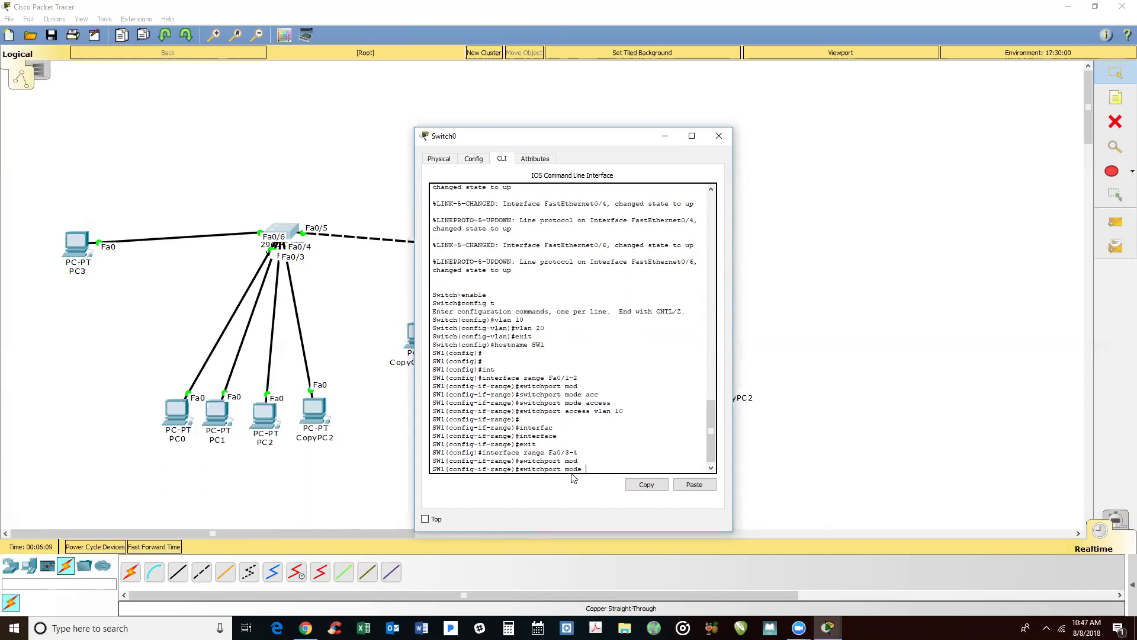
{"action": "type", "text": "acc"}
{"action": "key", "text": "Tab"}
{"action": "type", "text": "swqit"}
{"action": "type", "text": "itchport"}
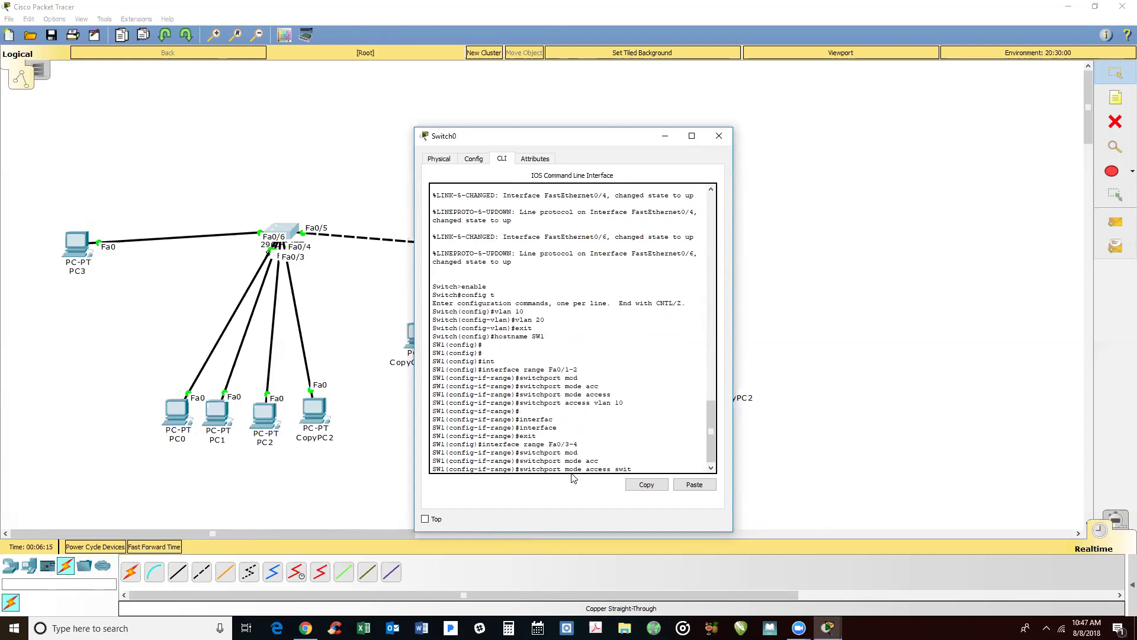
{"action": "type", "text": " acces"}
{"action": "type", "text": "s vlan 20"}
{"action": "key", "text": "Return"}
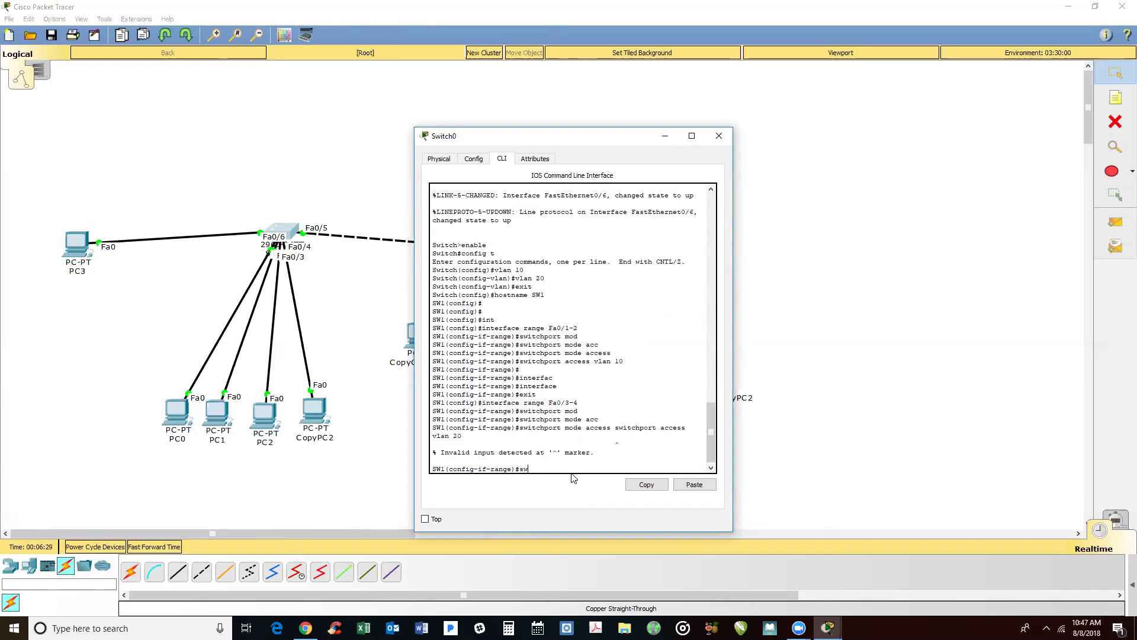
- Set the interface range Fa0/3-4 on SW1 to switchport mode access
{"action": "key", "text": "Tab"}
{"action": "type", "text": "mode"}
{"action": "key", "text": "Tab"}
{"action": "type", "text": "acc"}
{"action": "key", "text": "Tab"}
{"action": "key", "text": "Return"}
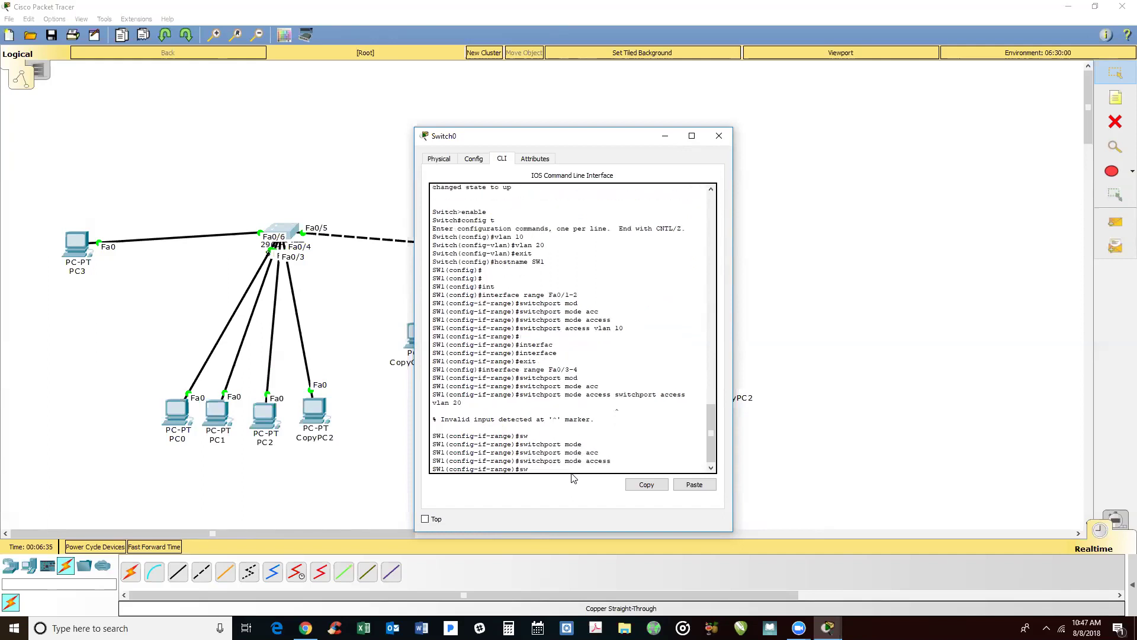
- Assign the interface range Fa0/3-4 to access VLAN 20, exit interface configuration and return to the topology
{"action": "type", "text": "swit"}
{"action": "key", "text": "Tab"}
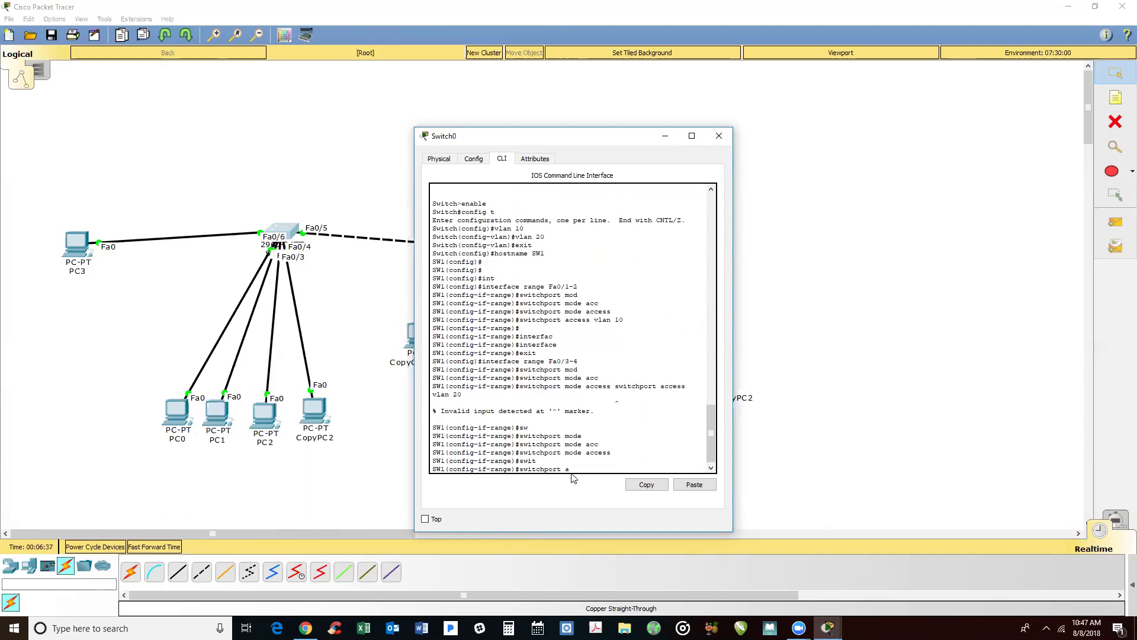
{"action": "type", "text": "20"}
{"action": "key", "text": "Return"}
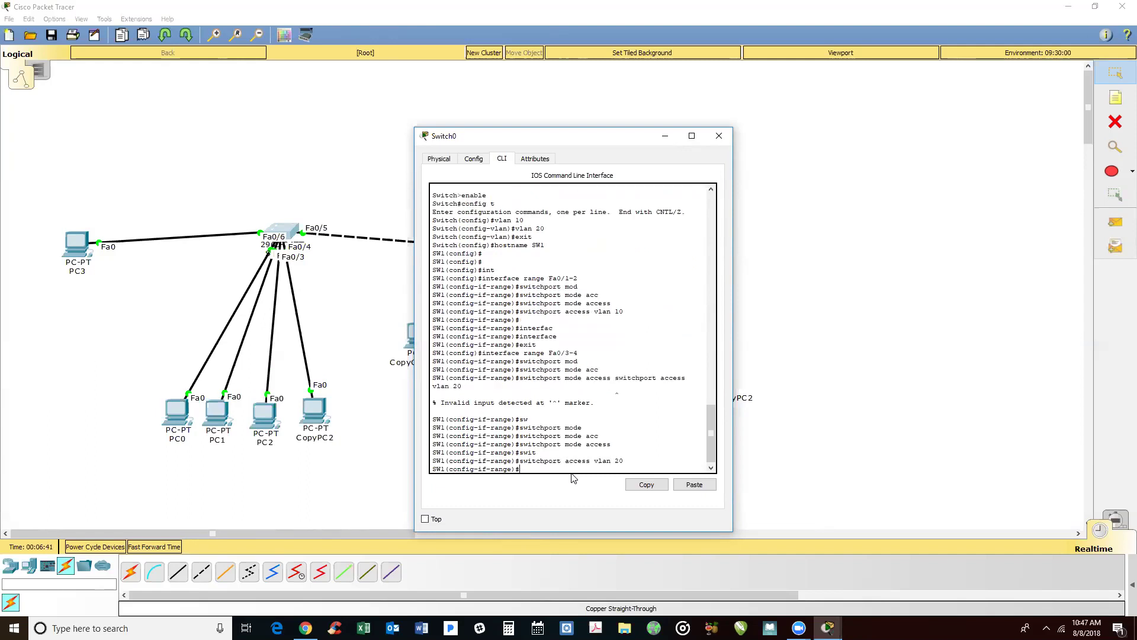
{"action": "type", "text": "exit"}
{"action": "key", "text": "Return"}
{"action": "left_click", "coordinate": [274, 185]}
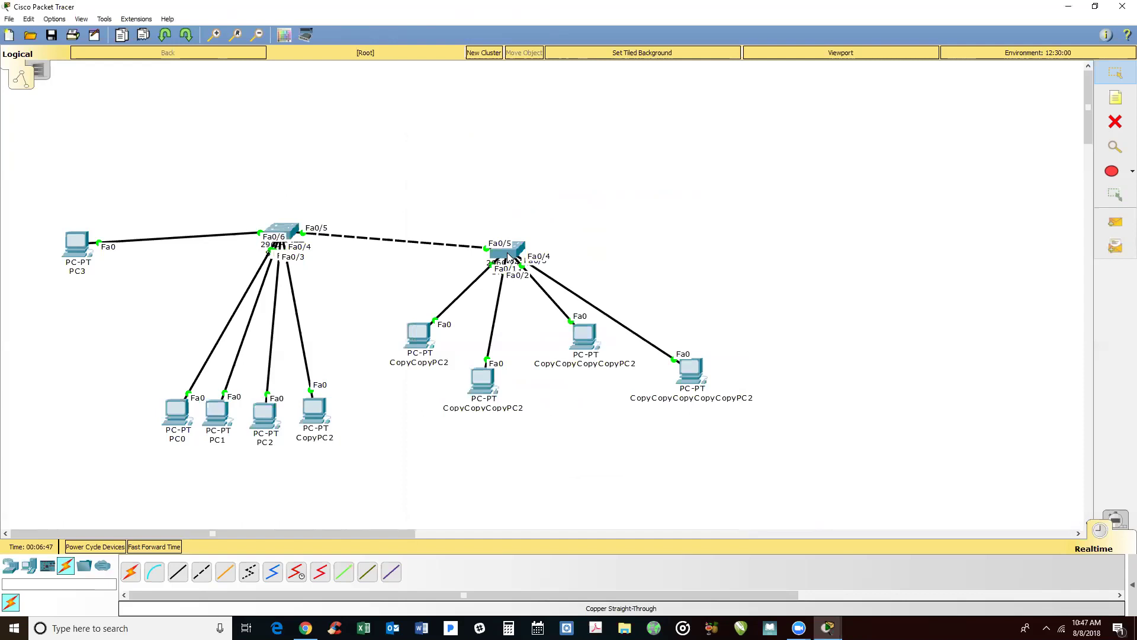
- Set PC0's static IP address to 10.10.1.1 and close its window
{"action": "left_click", "coordinate": [175, 409]}
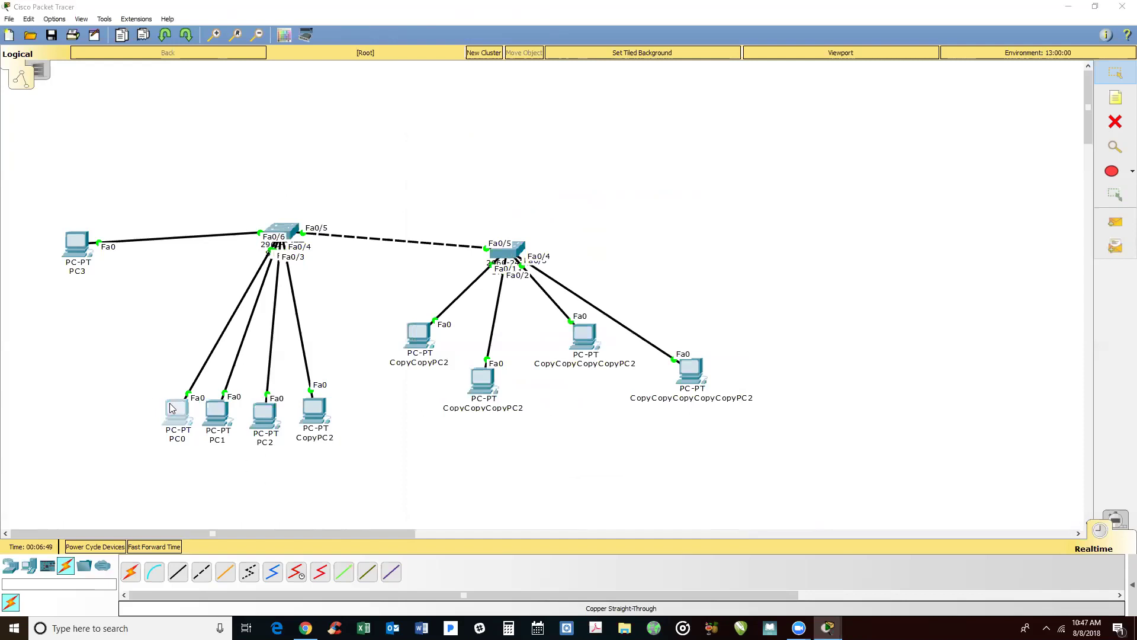
{"action": "left_click", "coordinate": [416, 145]}
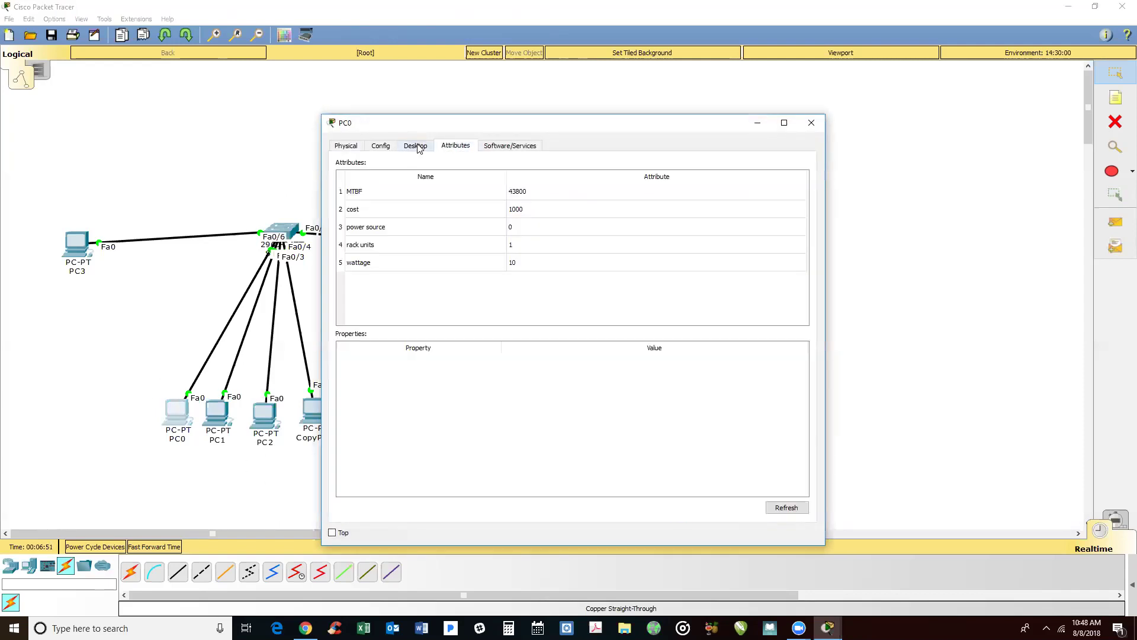
{"action": "left_click", "coordinate": [379, 206]}
{"action": "left_click", "coordinate": [533, 212]}
{"action": "type", "text": "10.10.1.1"}
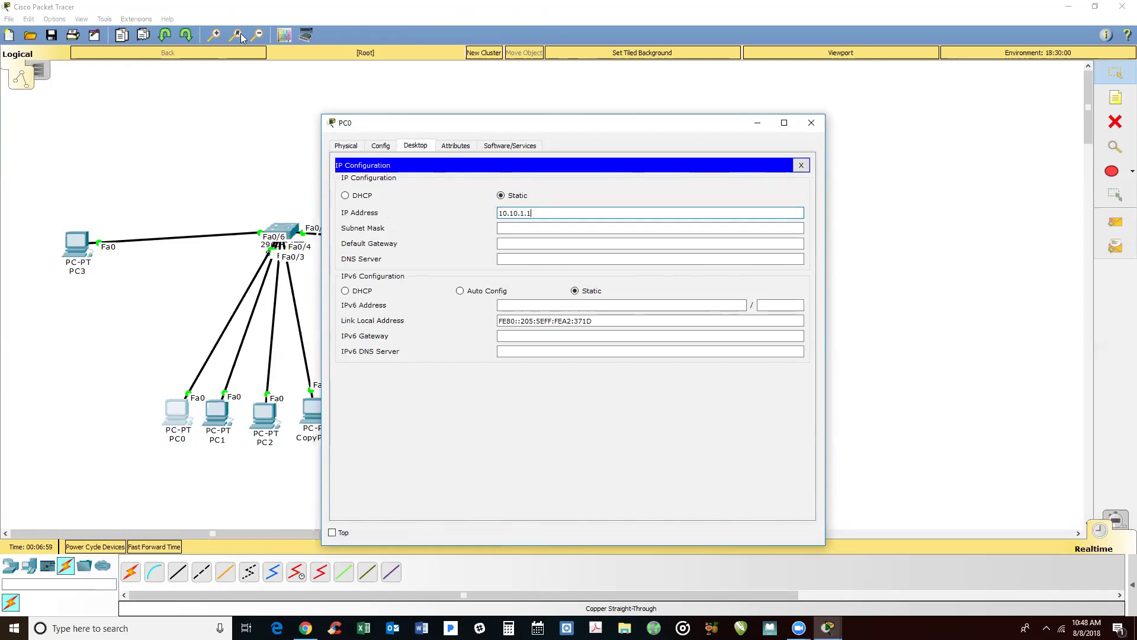
{"action": "key", "text": "ctrl+a"}
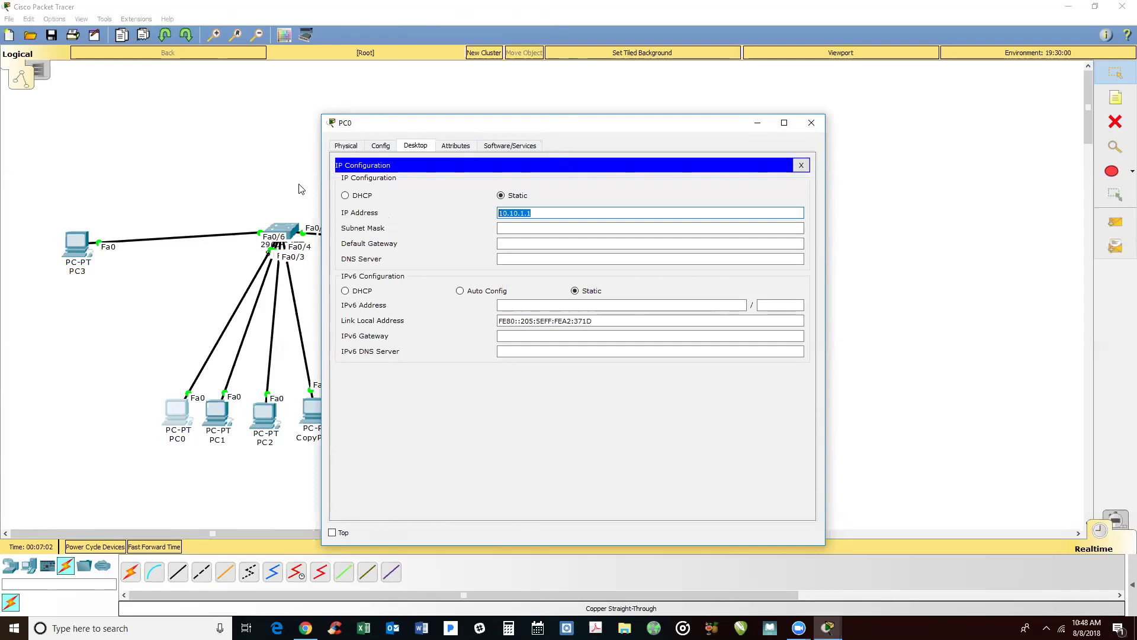
{"action": "left_click", "coordinate": [811, 123]}
- Set PC1's static IP address to 10.10.1.2
{"action": "left_click", "coordinate": [230, 408]}
{"action": "left_click", "coordinate": [415, 145]}
{"action": "left_click", "coordinate": [403, 190]}
{"action": "left_click", "coordinate": [531, 213]}
{"action": "type", "text": "10.10.1."}
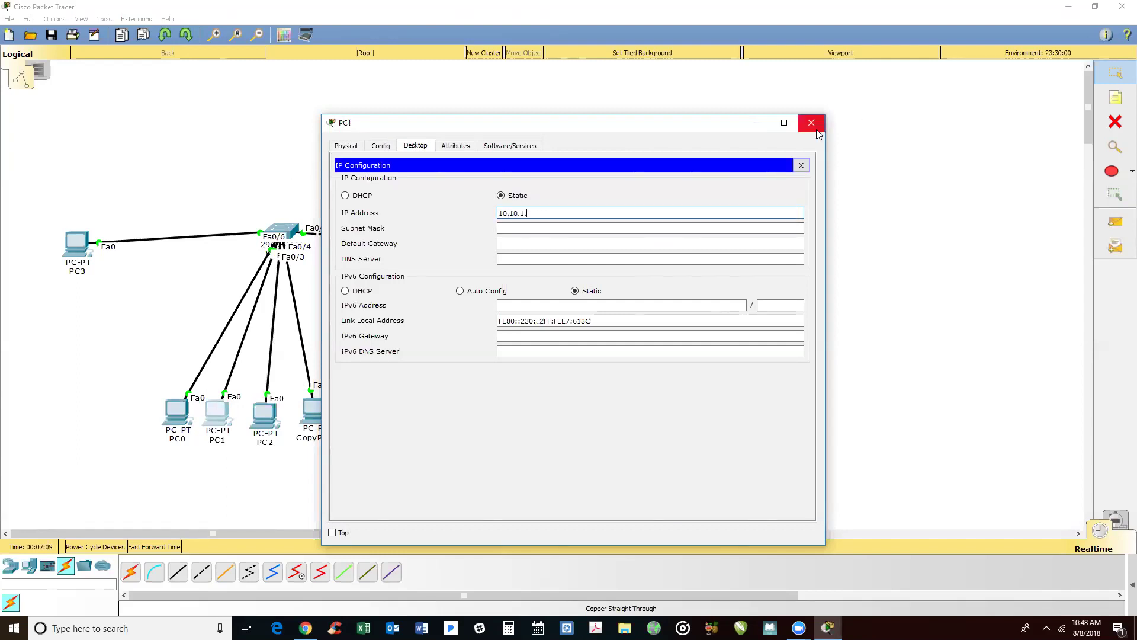
{"action": "type", "text": "2"}
- Check the IP configuration of PC2 and PC1
{"action": "left_click", "coordinate": [262, 418]}
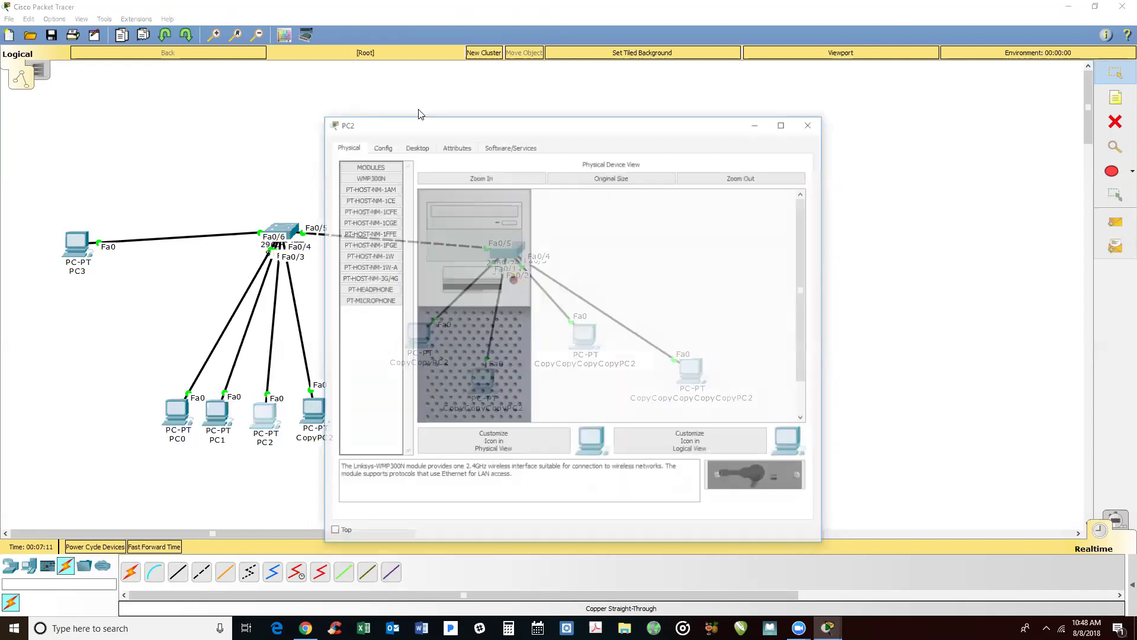
{"action": "left_click", "coordinate": [408, 142]}
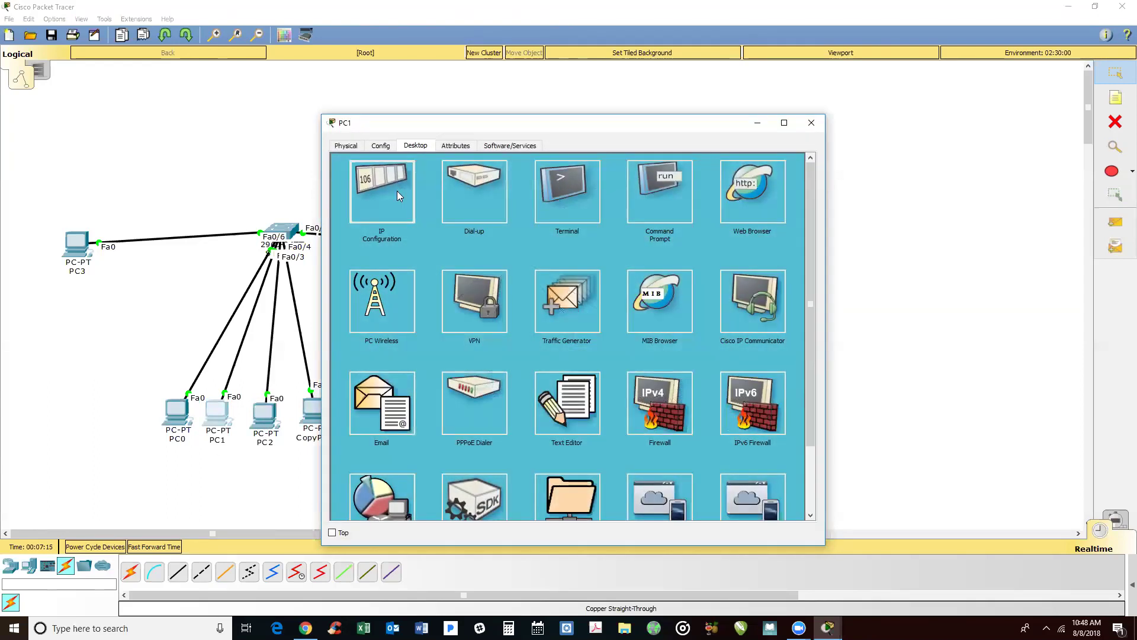
{"action": "left_click", "coordinate": [394, 188]}
- Set PC0's subnet mask to 255.255.255.0 in its IP configuration and close its window
{"action": "left_click", "coordinate": [177, 413]}
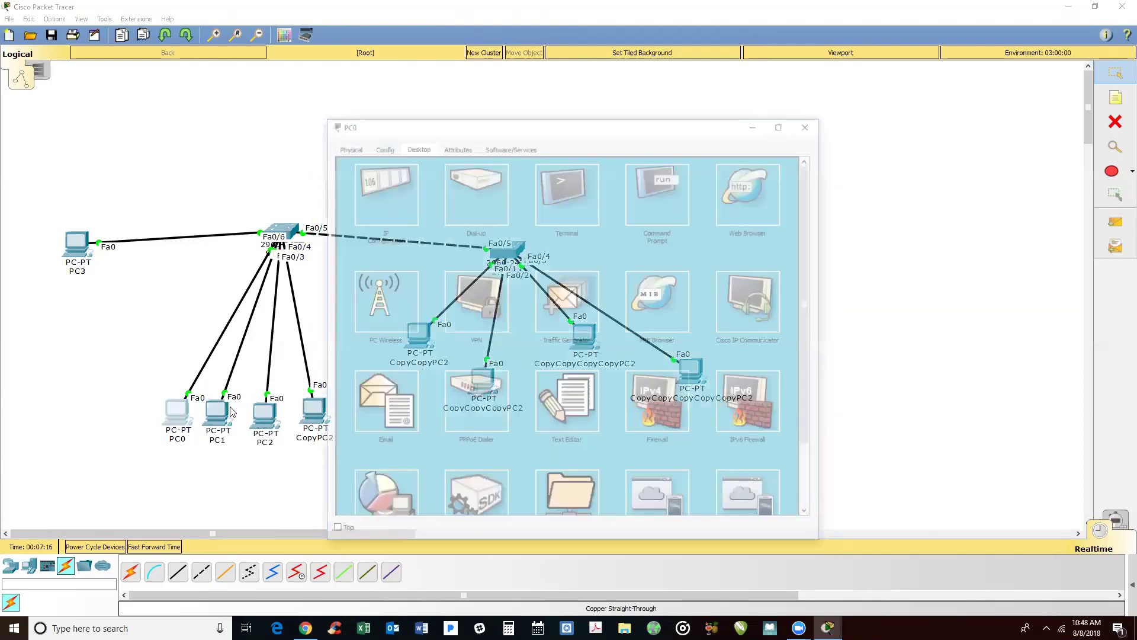
{"action": "left_click", "coordinate": [397, 181]}
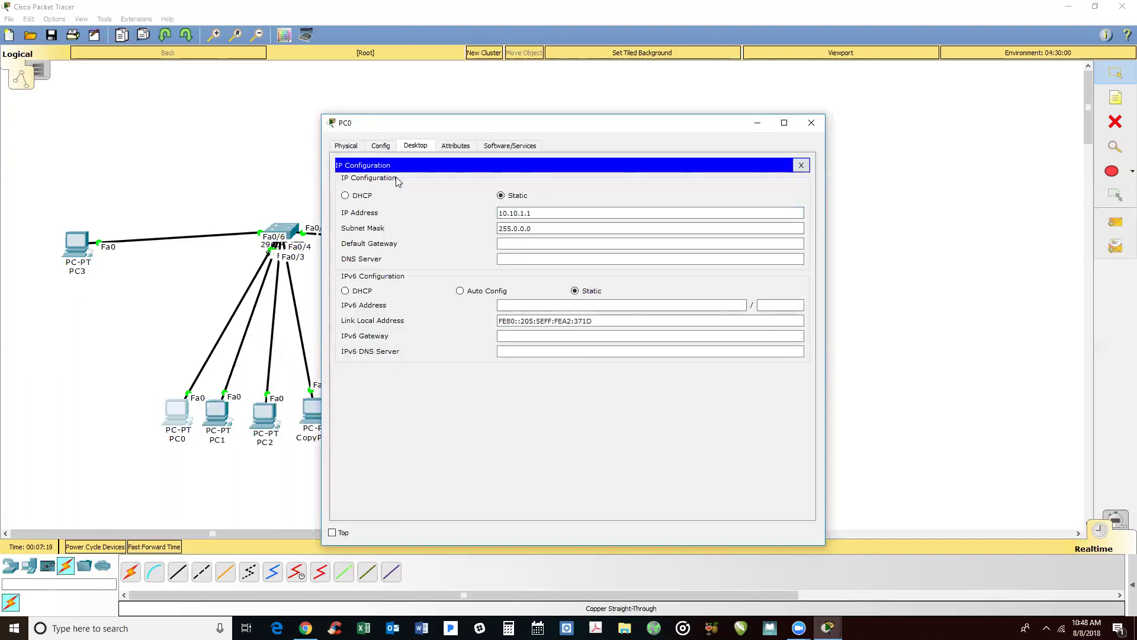
{"action": "left_click_drag", "start_coordinate": [512, 229], "coordinate": [628, 229]}
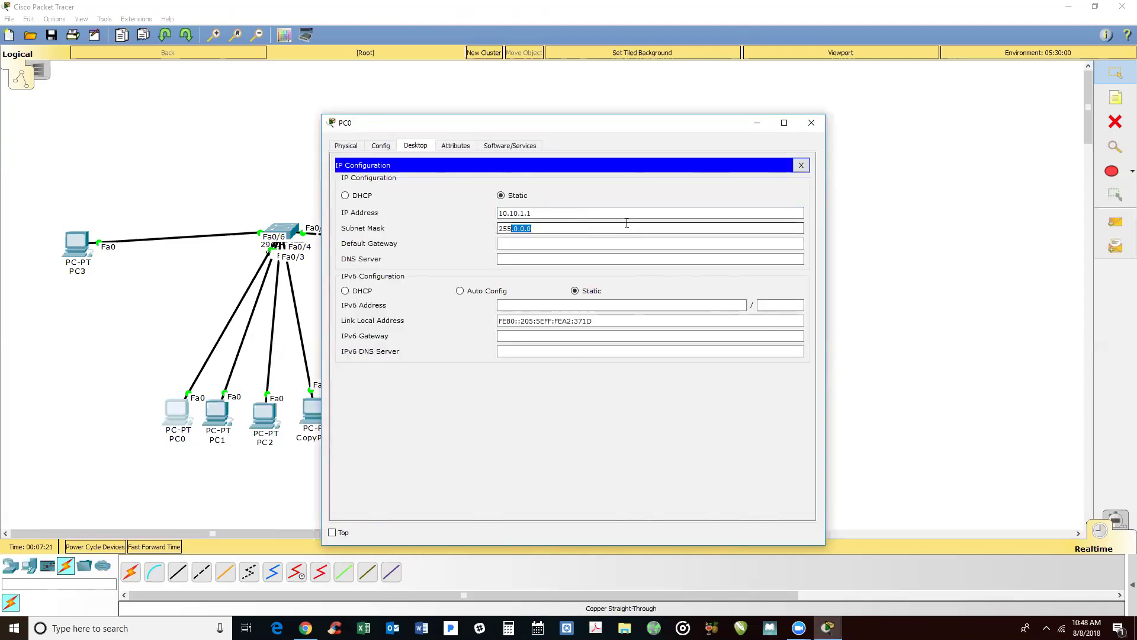
{"action": "type", "text": ".255.25"}
{"action": "left_click", "coordinate": [812, 123]}
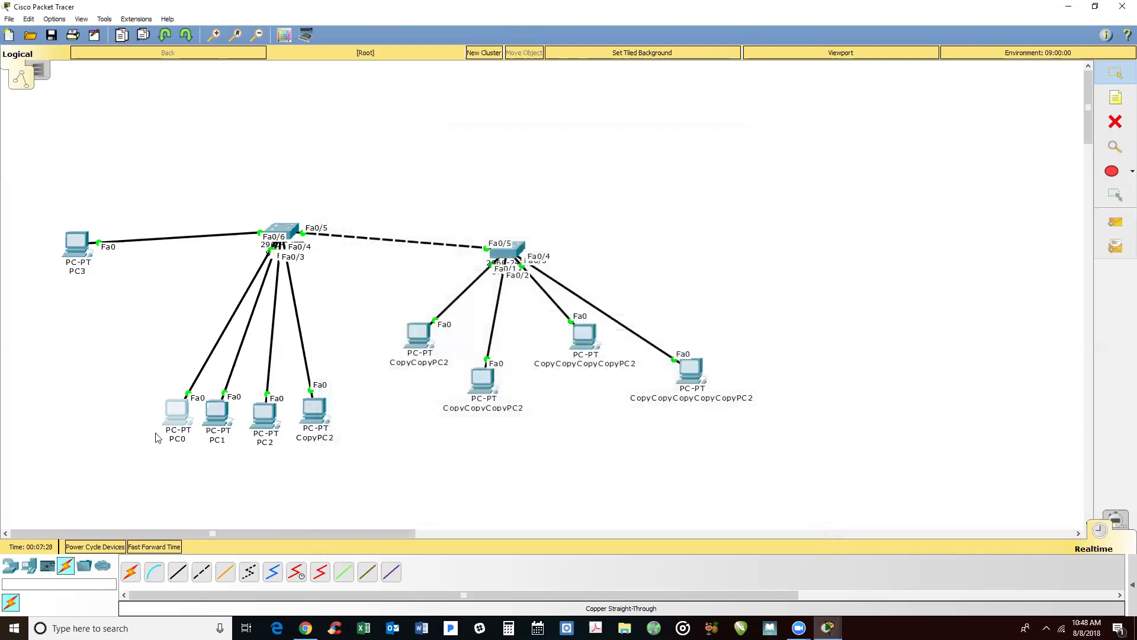
- Set PC1's subnet mask to 255.255.255.0 in its IP configuration and close its window
{"action": "left_click", "coordinate": [218, 413]}
{"action": "left_click", "coordinate": [513, 228]}
{"action": "key", "text": "shift+End"}
{"action": "type", "text": "255.255.0"}
{"action": "left_click", "coordinate": [812, 122]}
- Set PC2's static IP address to 10.10.1.4 in its IP configuration
{"action": "left_click", "coordinate": [265, 416]}
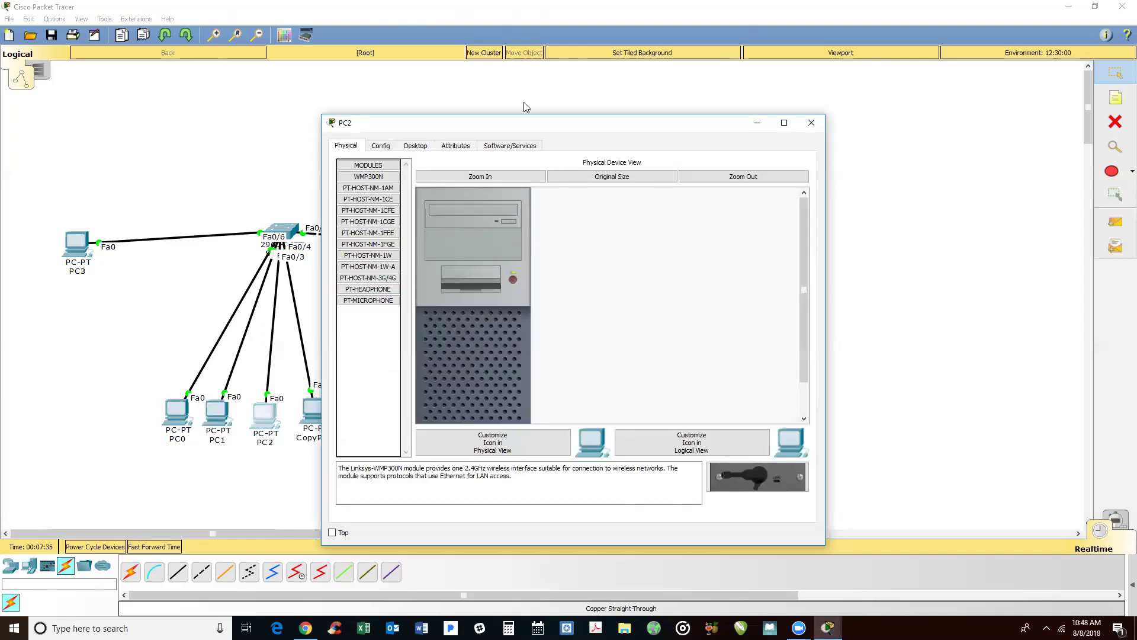
{"action": "left_click", "coordinate": [415, 145]}
{"action": "left_click", "coordinate": [369, 182]}
{"action": "left_click", "coordinate": [560, 215]}
{"action": "type", "text": "10.10.1.4"}
- Set PC2's subnet mask to 255.255.255.0 and close its window
{"action": "left_click", "coordinate": [530, 230]}
{"action": "left_click_drag", "start_coordinate": [512, 229], "coordinate": [613, 229]}
{"action": "key", "text": "BackSpace"}
{"action": "type", "text": "255.255.0"}
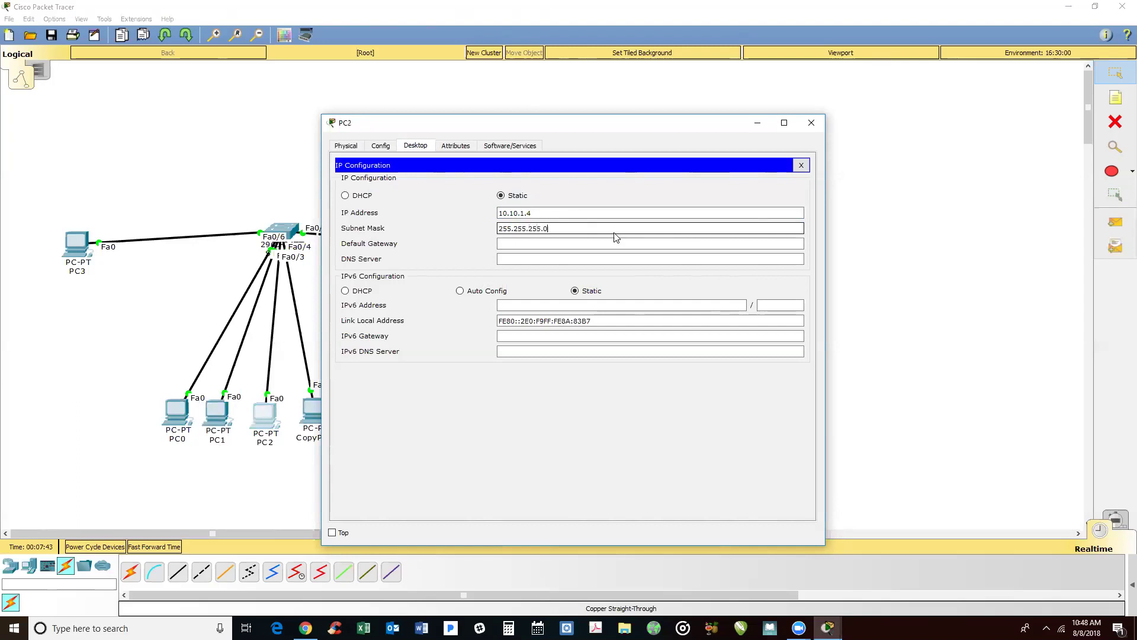
{"action": "left_click", "coordinate": [811, 122]}
- Set CopyPC2's static IP address to 10.10.1.5 in its IP configuration
{"action": "left_click", "coordinate": [313, 409]}
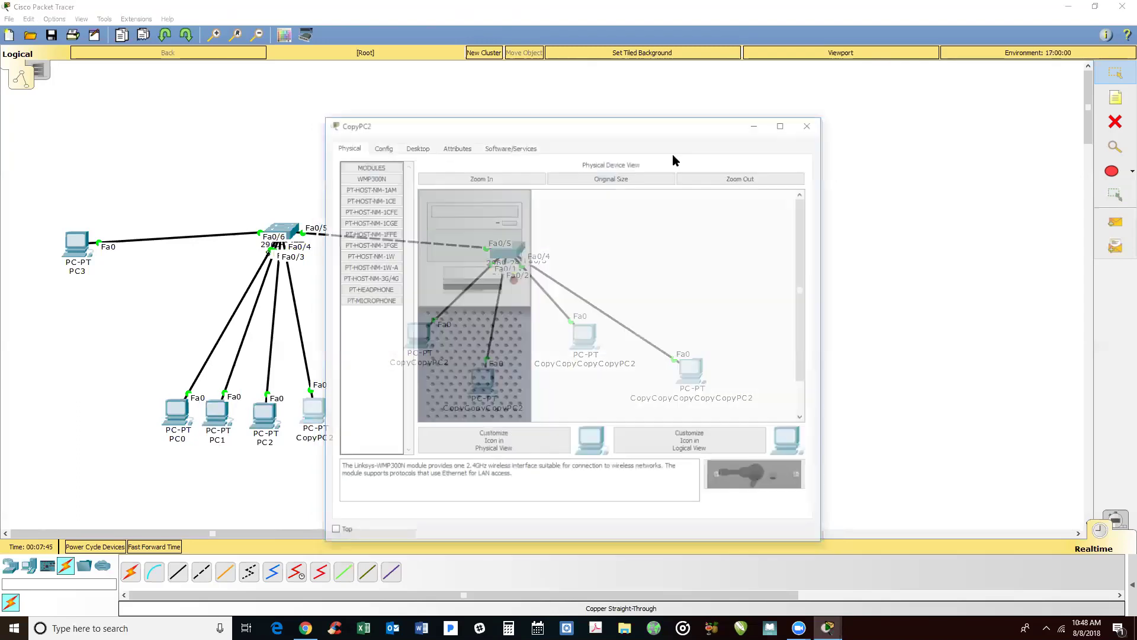
{"action": "left_click", "coordinate": [417, 149]}
{"action": "left_click", "coordinate": [422, 194]}
{"action": "left_click", "coordinate": [571, 209]}
{"action": "type", "text": "10.10.1.1"}
{"action": "key", "text": "BackSpace"}
{"action": "type", "text": "2"}
{"action": "left_click", "coordinate": [514, 231]}
{"action": "left_click", "coordinate": [509, 213]}
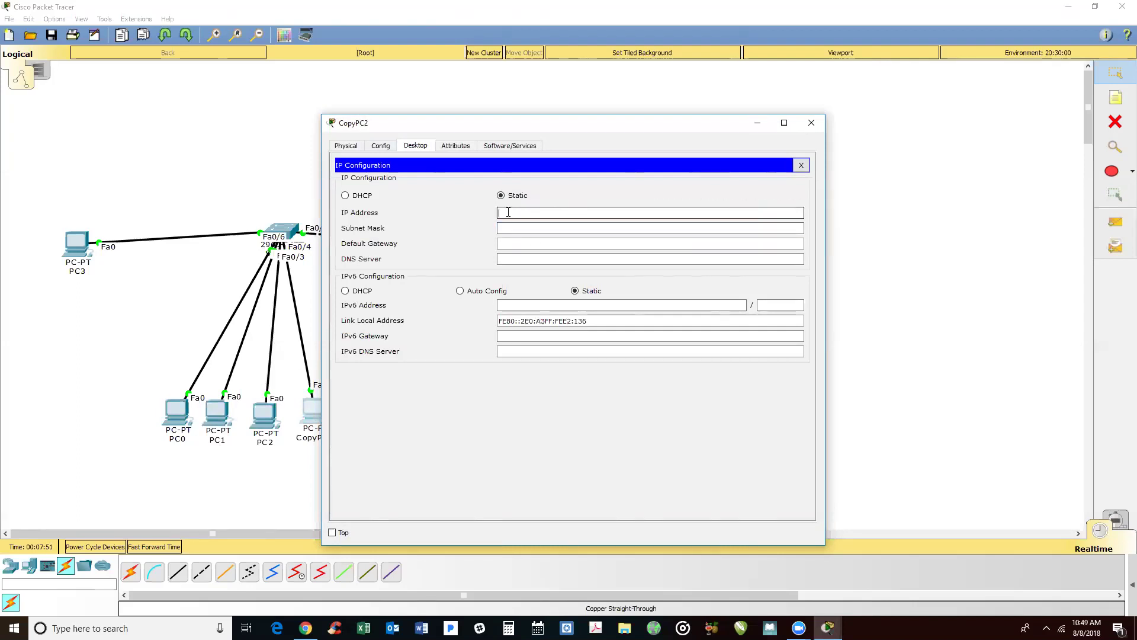
{"action": "type", "text": "10.10.1.8"}
- Set CopyPC2's subnet mask to 255.255.255.0 and close its window
{"action": "left_click", "coordinate": [507, 231]}
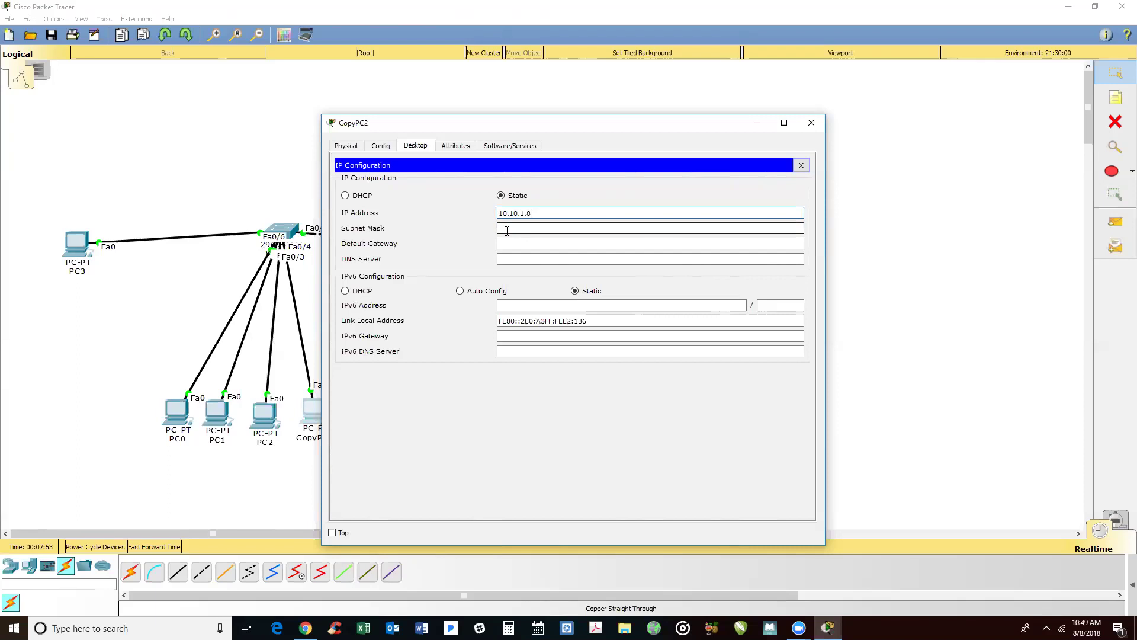
{"action": "left_click", "coordinate": [507, 231]}
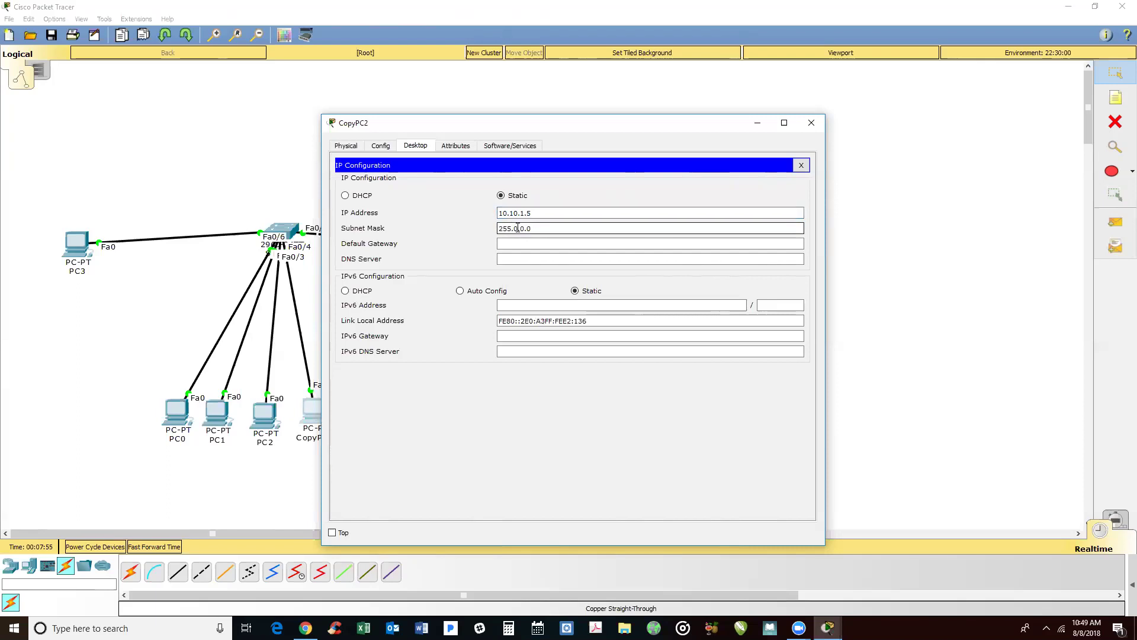
{"action": "double_click", "coordinate": [516, 227]}
{"action": "type", "text": "255.255"}
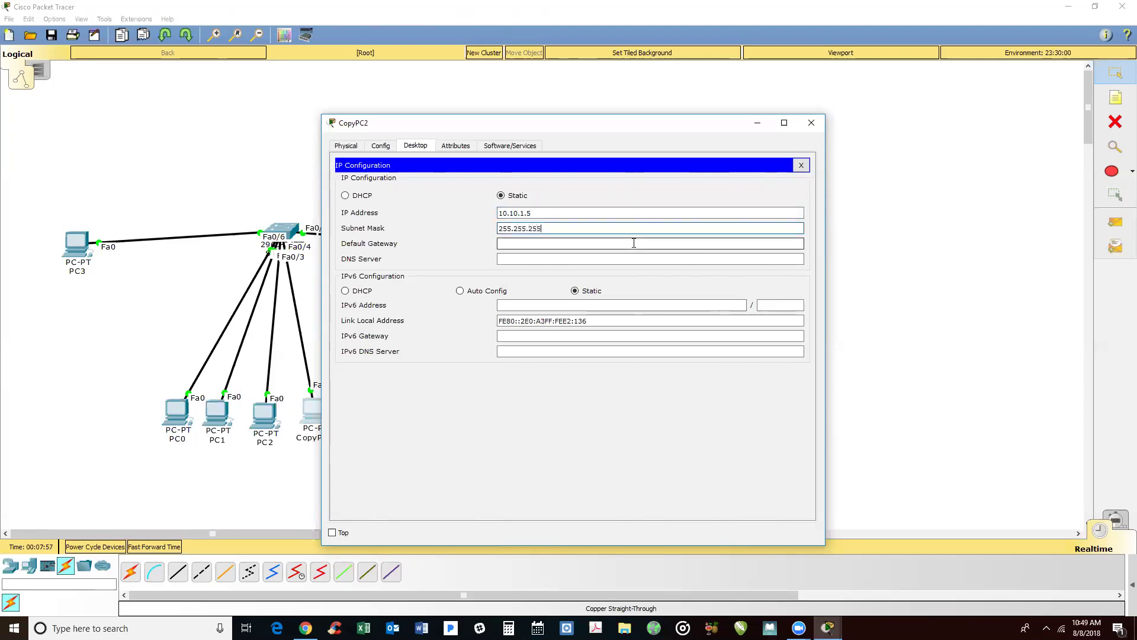
{"action": "type", "text": ".255.0"}
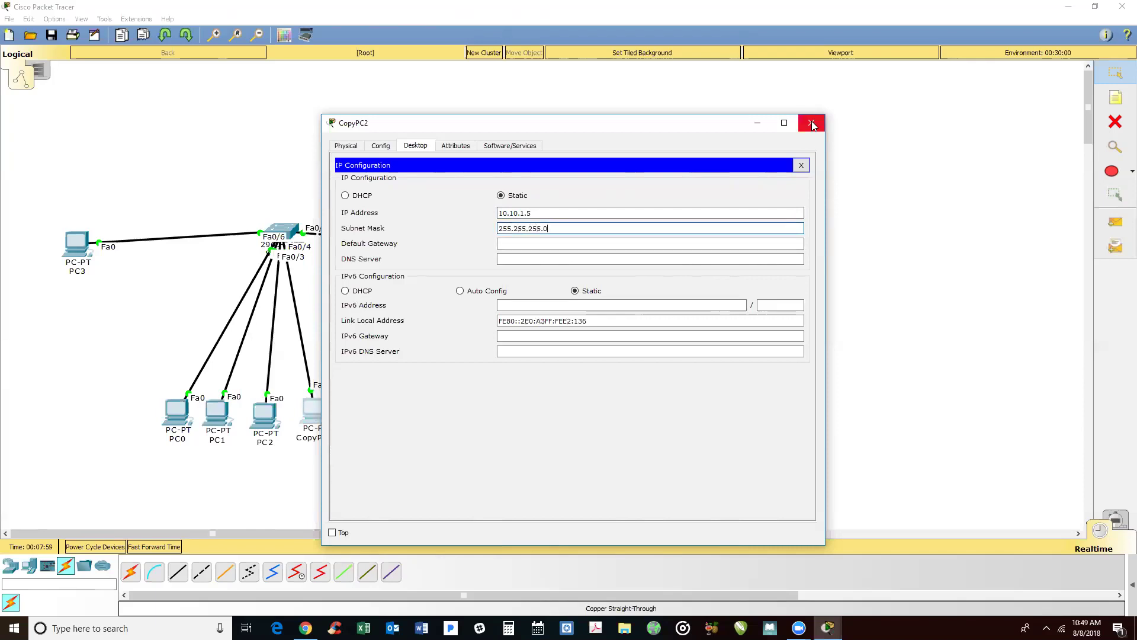
{"action": "left_click", "coordinate": [811, 122]}
- Review the IP configurations of PC0 and PC1 to check the address sequence
{"action": "left_click", "coordinate": [183, 410]}
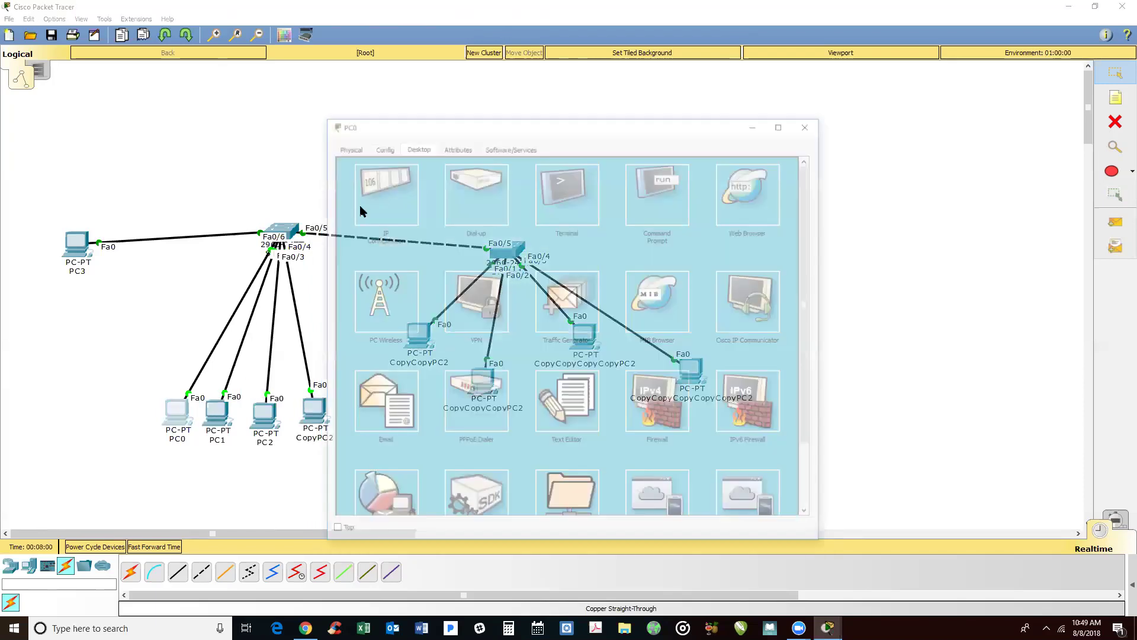
{"action": "left_click", "coordinate": [367, 209]}
{"action": "left_click", "coordinate": [219, 410]}
{"action": "left_click", "coordinate": [383, 196]}
- Correct the last octet of PC2's static IP address and close its window
{"action": "left_click", "coordinate": [263, 418]}
{"action": "left_click", "coordinate": [391, 207]}
{"action": "left_click", "coordinate": [560, 212]}
{"action": "key", "text": "BackSpace"}
{"action": "left_click", "coordinate": [812, 122]}
- Change CopyPC2's static IP address to 10.10.1.4 and close its window
{"action": "left_click", "coordinate": [320, 414]}
{"action": "left_click", "coordinate": [392, 204]}
{"action": "left_click", "coordinate": [587, 212]}
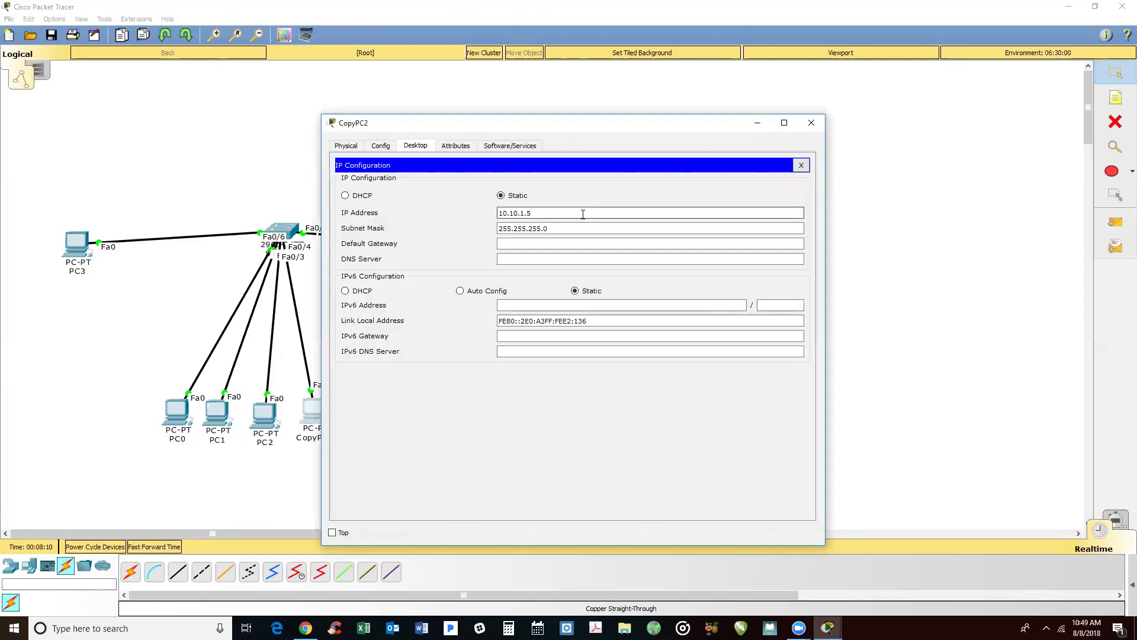
{"action": "type", "text": "=6"}
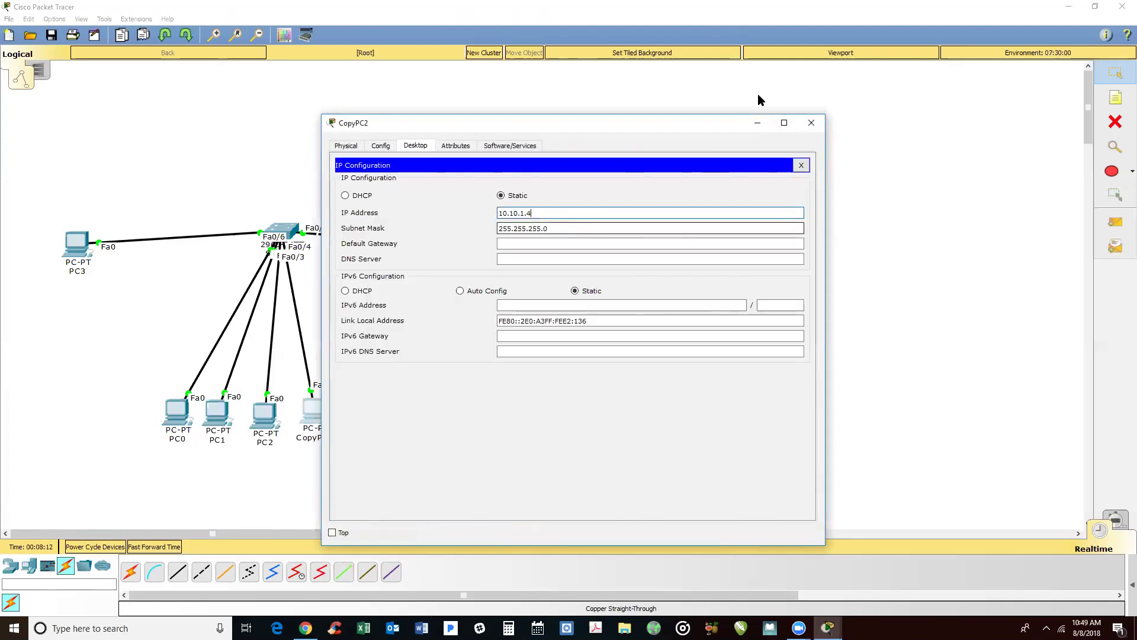
{"action": "left_click", "coordinate": [812, 123]}
- Set CopyCopyPC2's static IP address to 10.10.10.5 in its IP configuration
{"action": "left_click", "coordinate": [418, 333]}
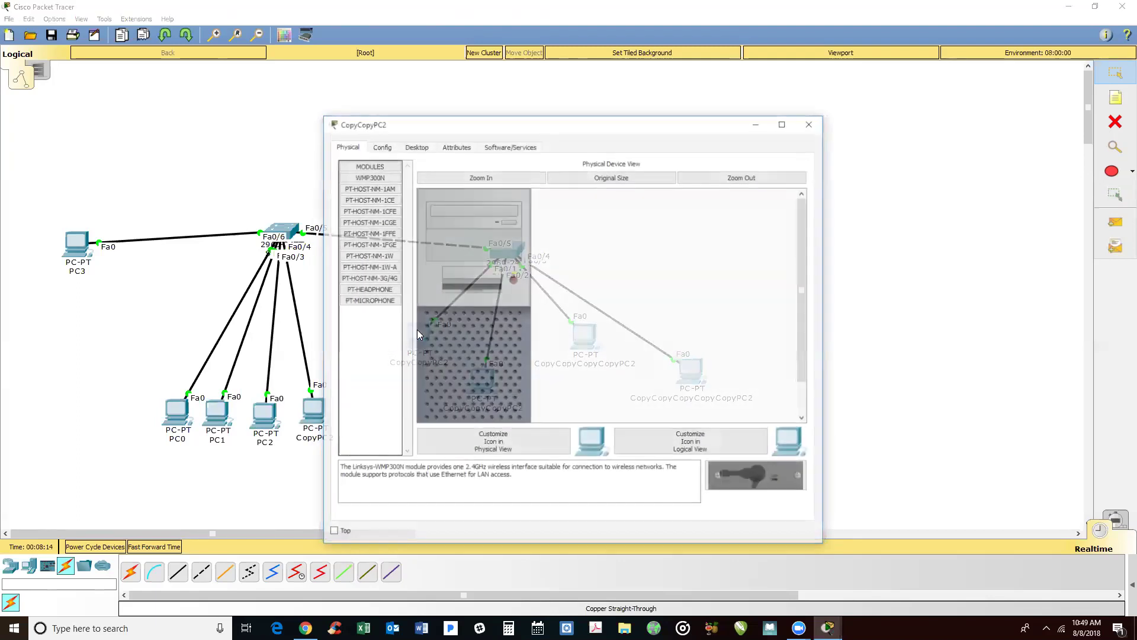
{"action": "left_click", "coordinate": [415, 145]}
{"action": "left_click", "coordinate": [391, 182]}
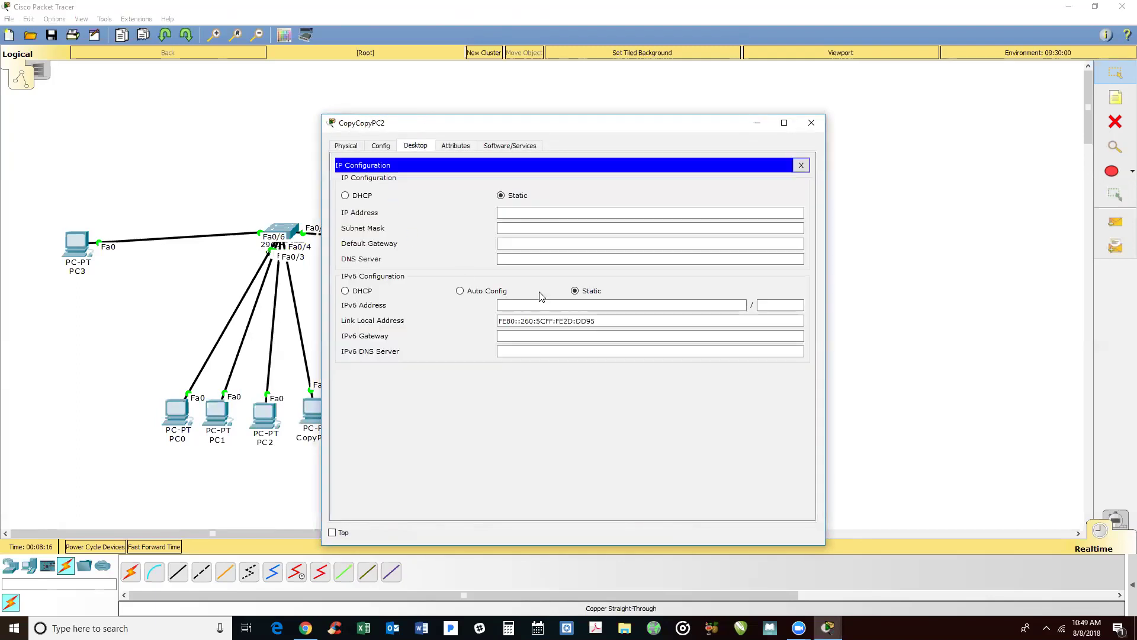
{"action": "left_click", "coordinate": [504, 212]}
{"action": "type", "text": "10.10.1="}
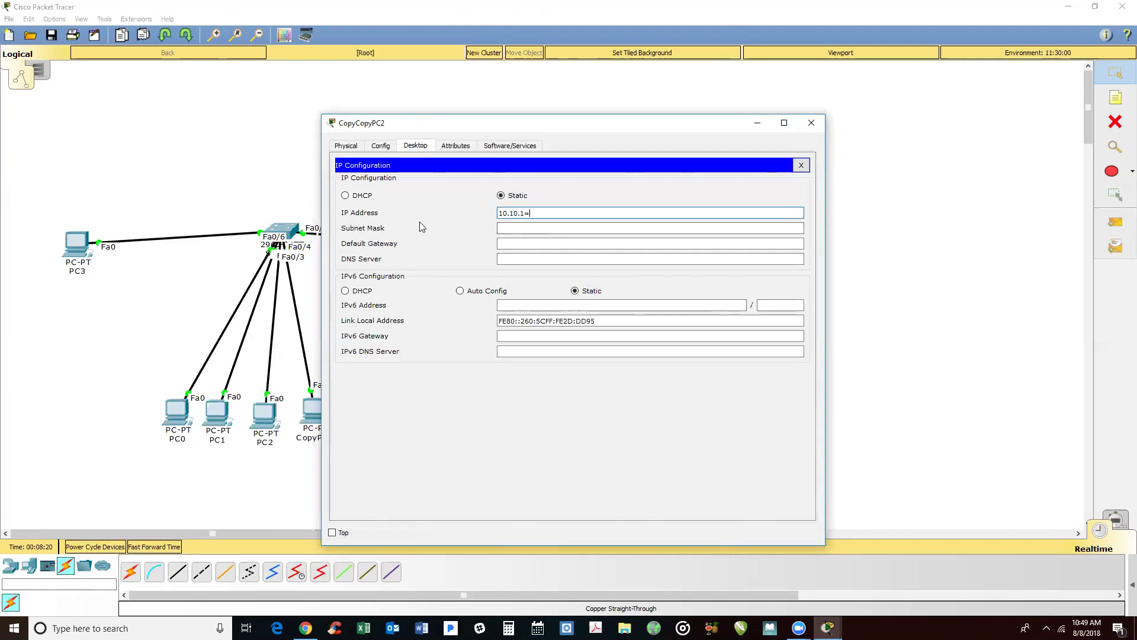
{"action": "key", "text": "BackSpace"}
{"action": "type", "text": "0.1"}
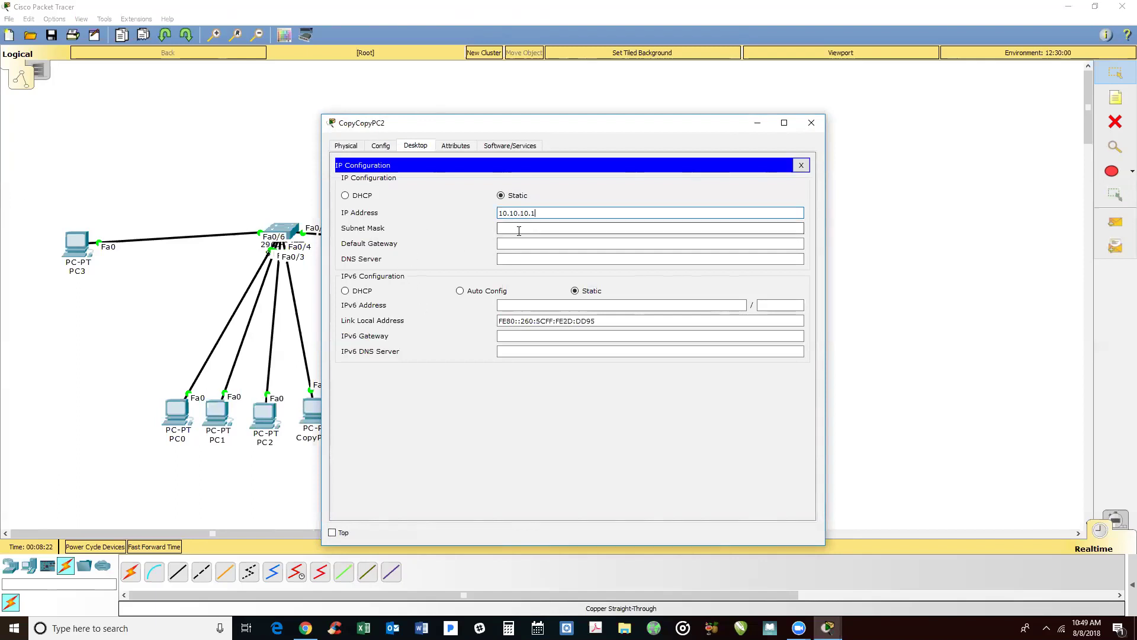
{"action": "key", "text": "ctrl+a"}
- Set CopyCopyPC2's subnet mask to 255.255.255.0 and close its window
{"action": "left_click", "coordinate": [516, 228]}
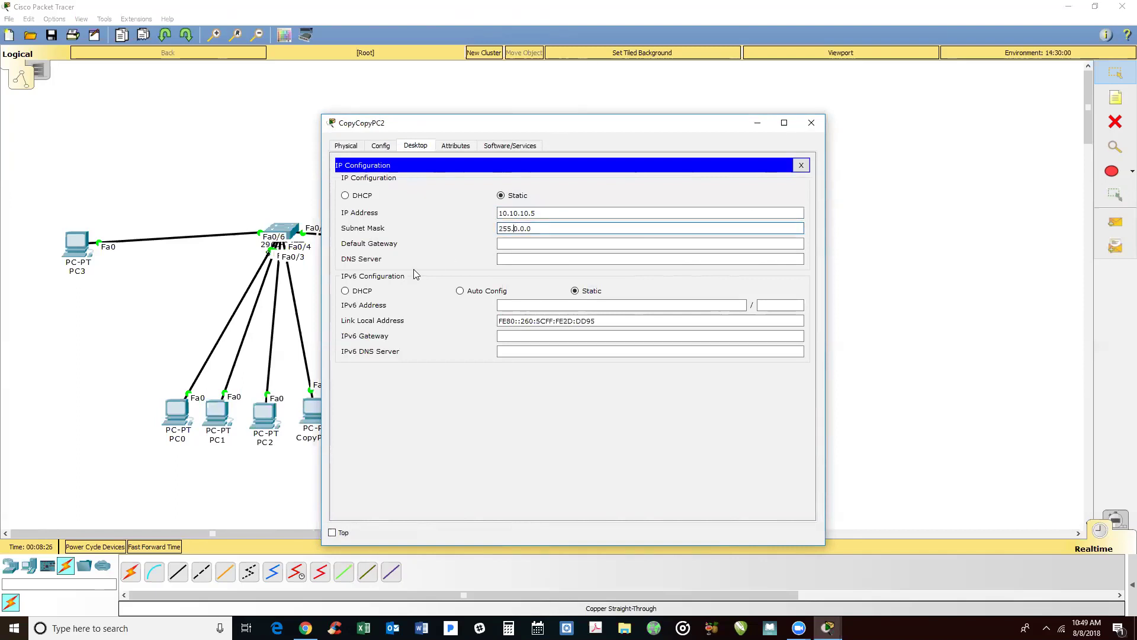
{"action": "type", "text": "255."}
{"action": "key", "text": "BackSpace"}
{"action": "key", "text": "BackSpace"}
{"action": "key", "text": "BackSpace"}
{"action": "key", "text": "BackSpace"}
{"action": "type", "text": "255.255.0"}
{"action": "key", "text": "Delete"}
{"action": "key", "text": "Delete"}
{"action": "key", "text": "Delete"}
{"action": "key", "text": "Delete"}
{"action": "key", "text": "Delete"}
{"action": "left_click", "coordinate": [815, 128]}
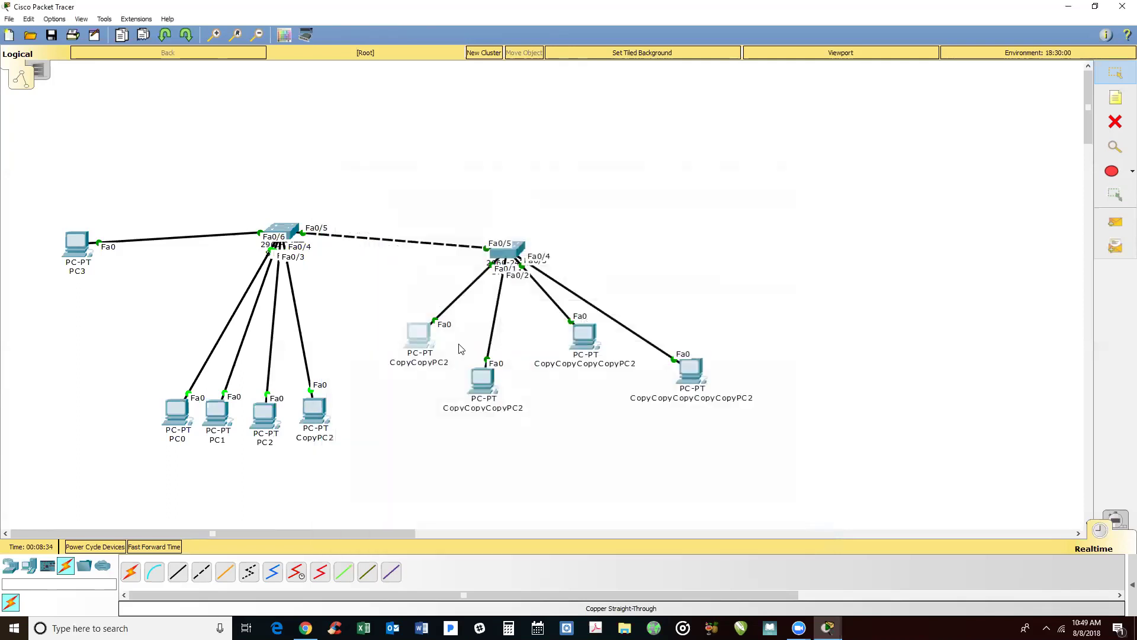
- Set CopyCopyCopyPC2's static IP address to 10.10.10.6 in its IP configuration
{"action": "left_click", "coordinate": [484, 384]}
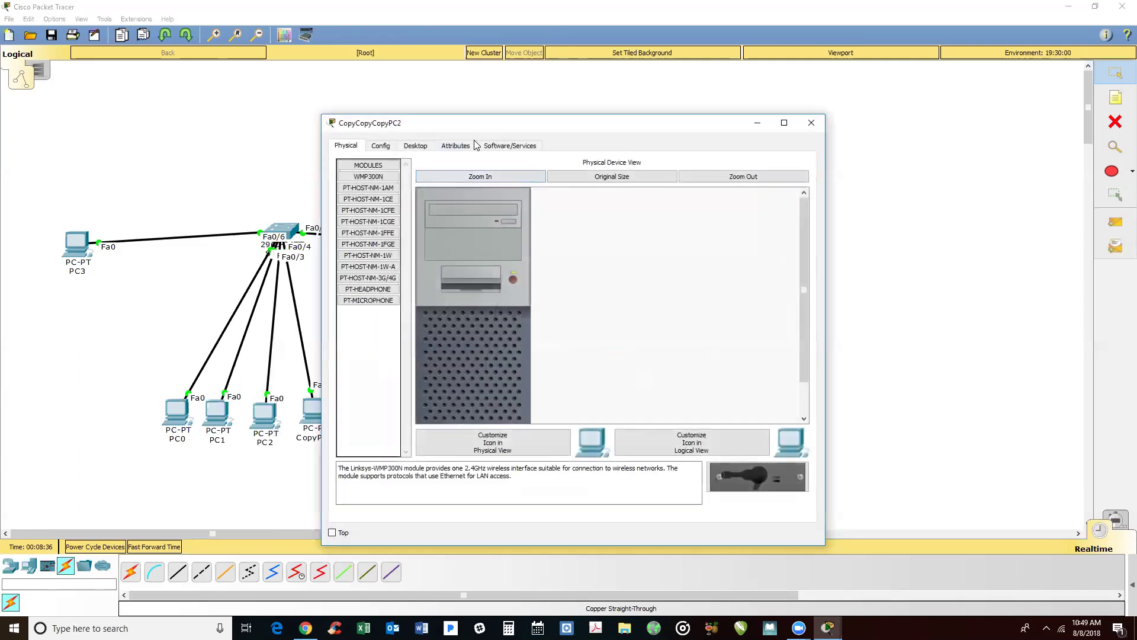
{"action": "left_click", "coordinate": [415, 145]}
{"action": "left_click", "coordinate": [377, 185]}
{"action": "left_click", "coordinate": [523, 214]}
{"action": "type", "text": "10.10.10.6"}
- Set CopyCopyCopyPC2's subnet mask to 255.255.255.0 and close its window
{"action": "left_click", "coordinate": [519, 229]}
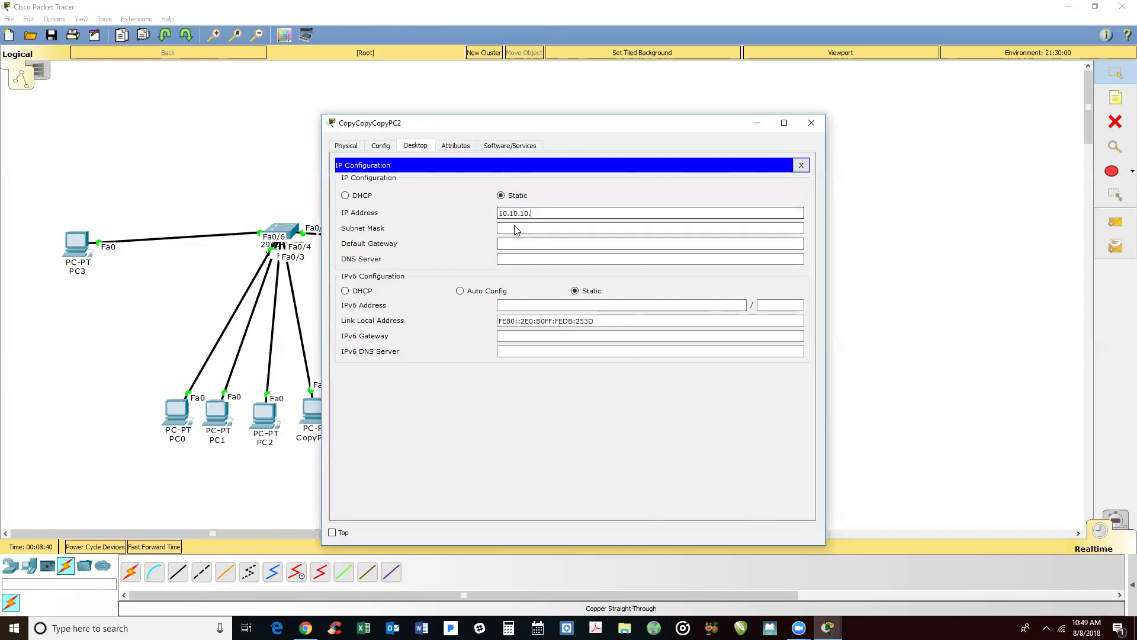
{"action": "key", "text": "BackSpace"}
{"action": "key", "text": "BackSpace"}
{"action": "key", "text": "Delete"}
{"action": "key", "text": "Delete"}
{"action": "key", "text": "Delete"}
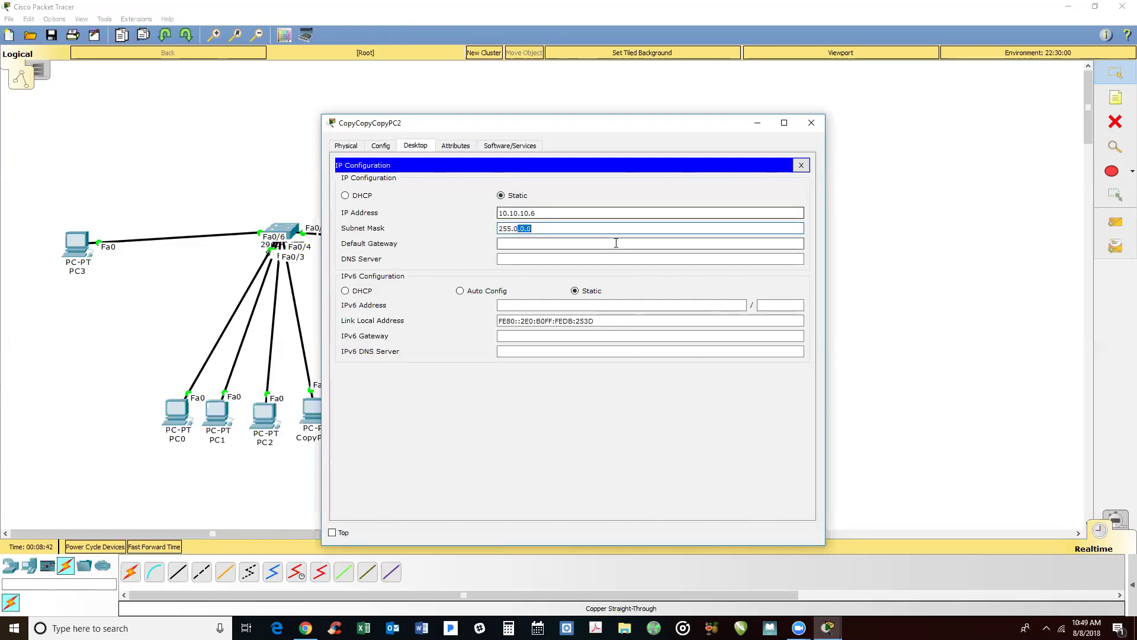
{"action": "type", "text": "255.255."}
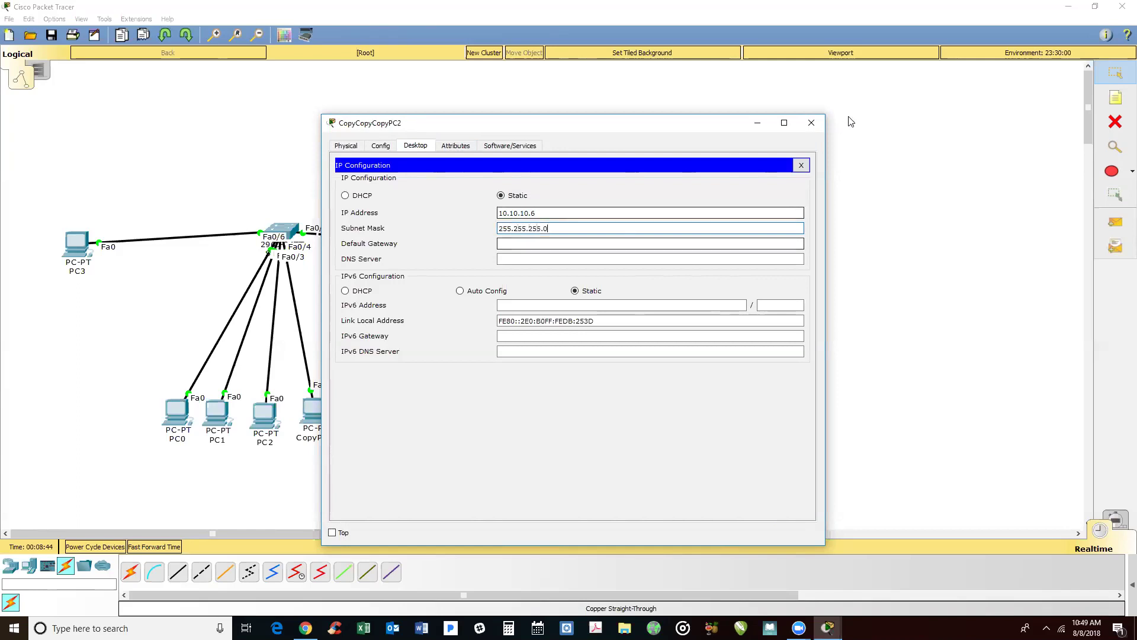
{"action": "left_click", "coordinate": [811, 123]}
- Set CopyCopyCopyCopyPC2's static IP address to 10.10.10.7 in its IP configuration
{"action": "left_click", "coordinate": [584, 333]}
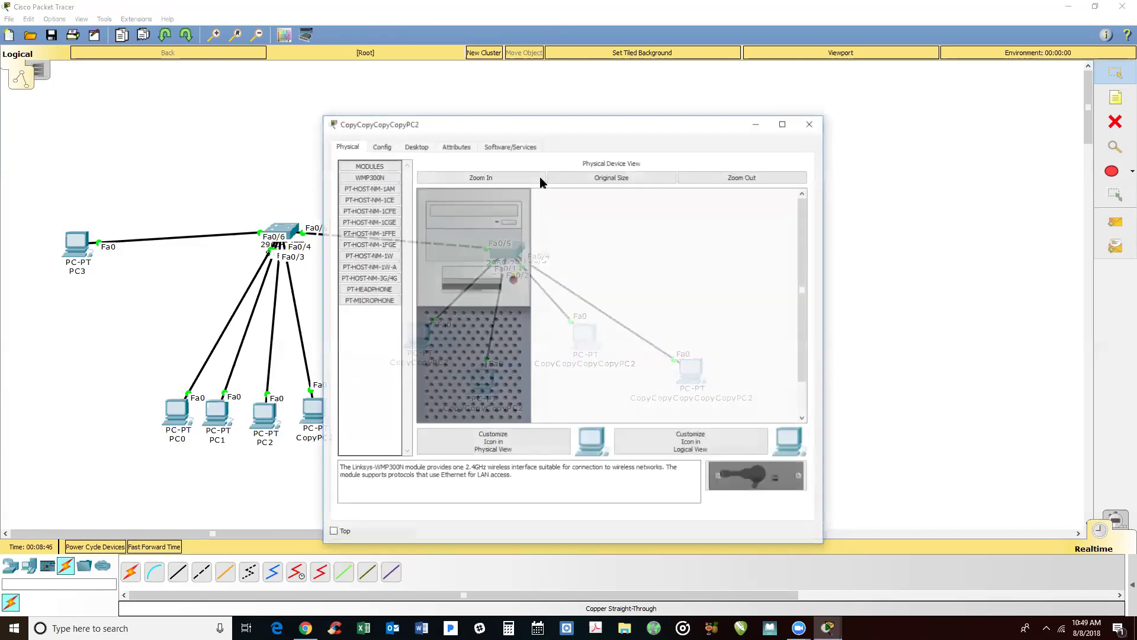
{"action": "left_click", "coordinate": [417, 147]}
{"action": "left_click", "coordinate": [411, 200]}
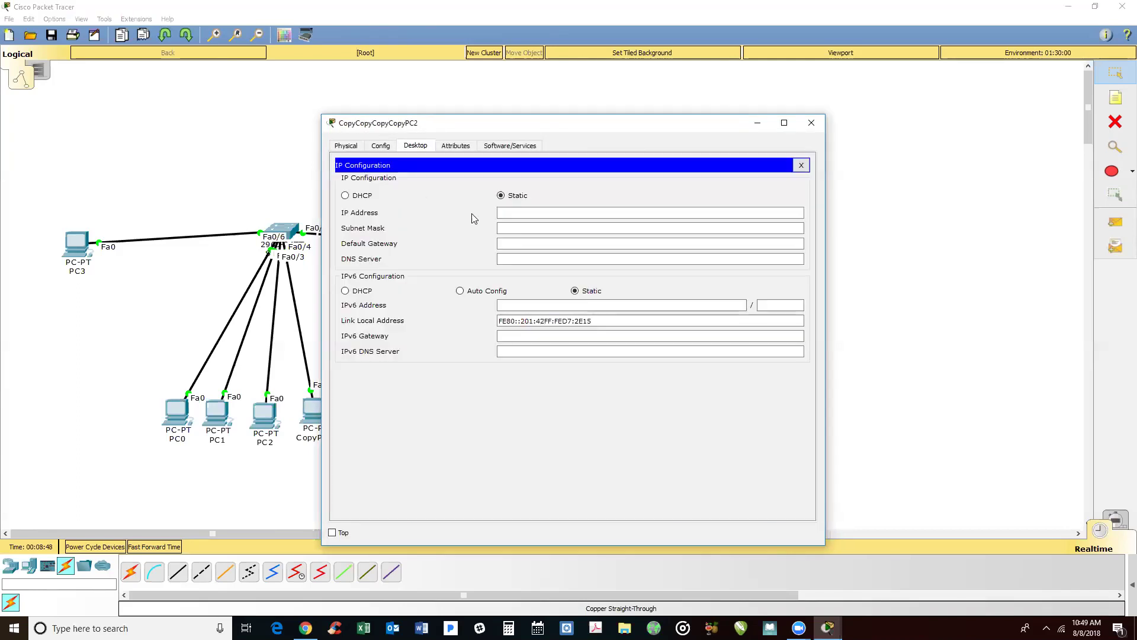
{"action": "left_click", "coordinate": [527, 213]}
{"action": "type", "text": "10.10.10."}
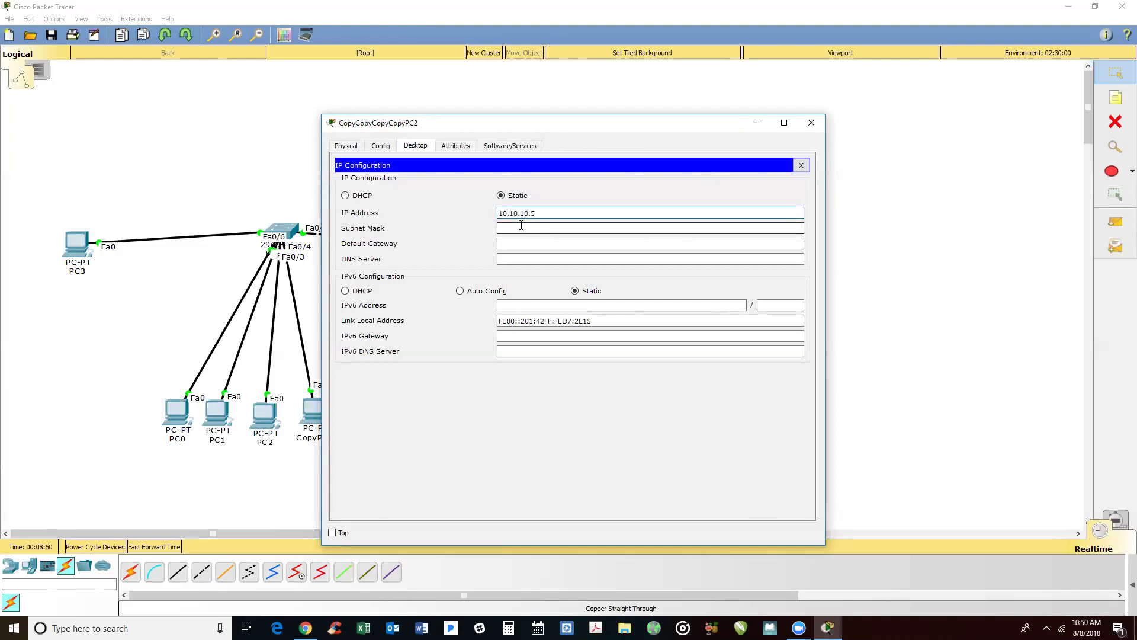
{"action": "type", "text": "7"}
- Set CopyCopyCopyCopyPC2's subnet mask to 255.255.255.0 and close its window
{"action": "left_click", "coordinate": [515, 227]}
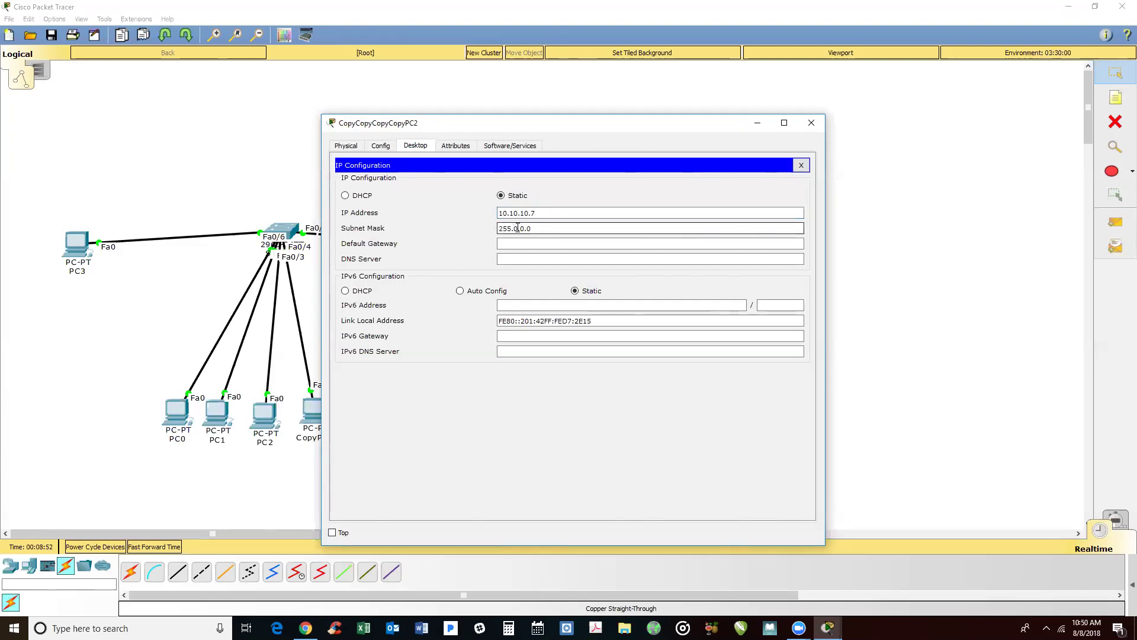
{"action": "type", "text": "255.255."}
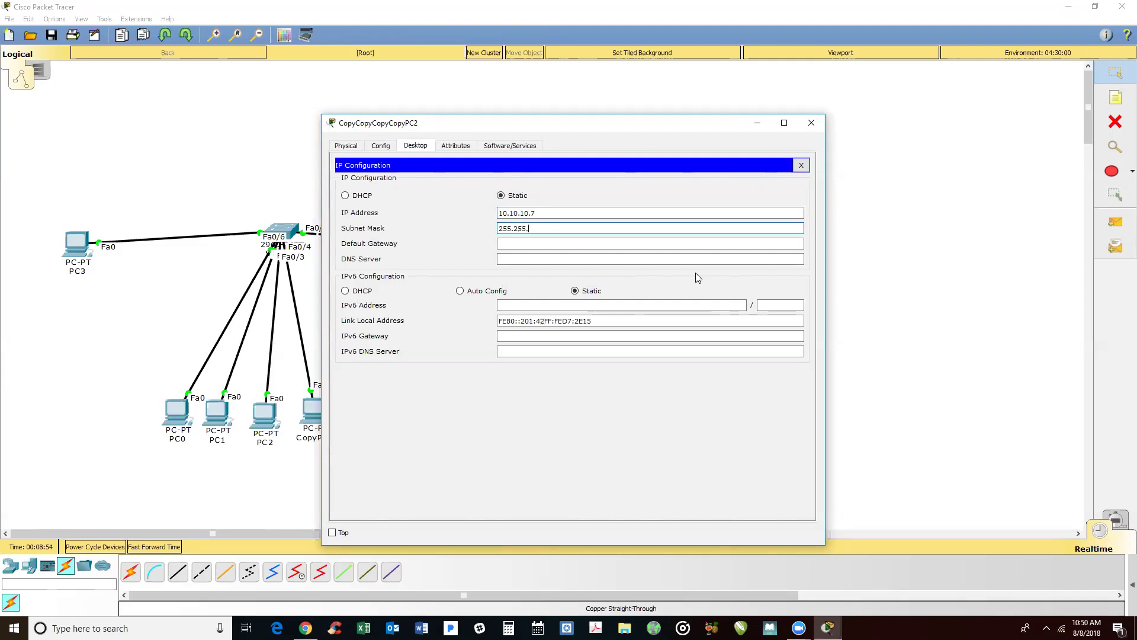
{"action": "type", "text": "255.0"}
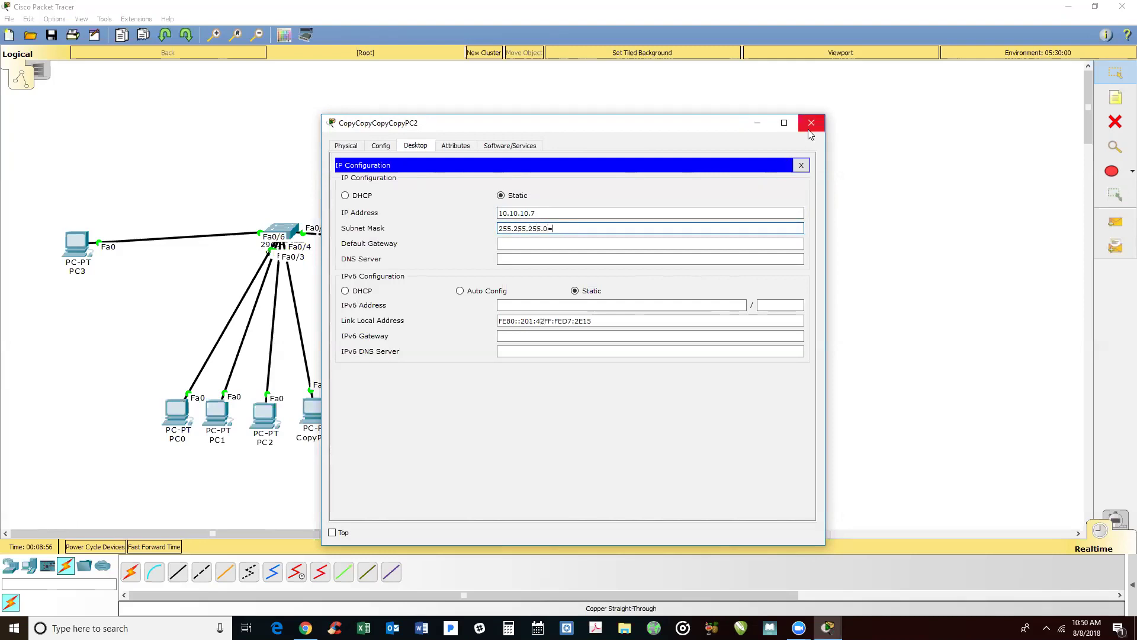
{"action": "left_click", "coordinate": [812, 124]}
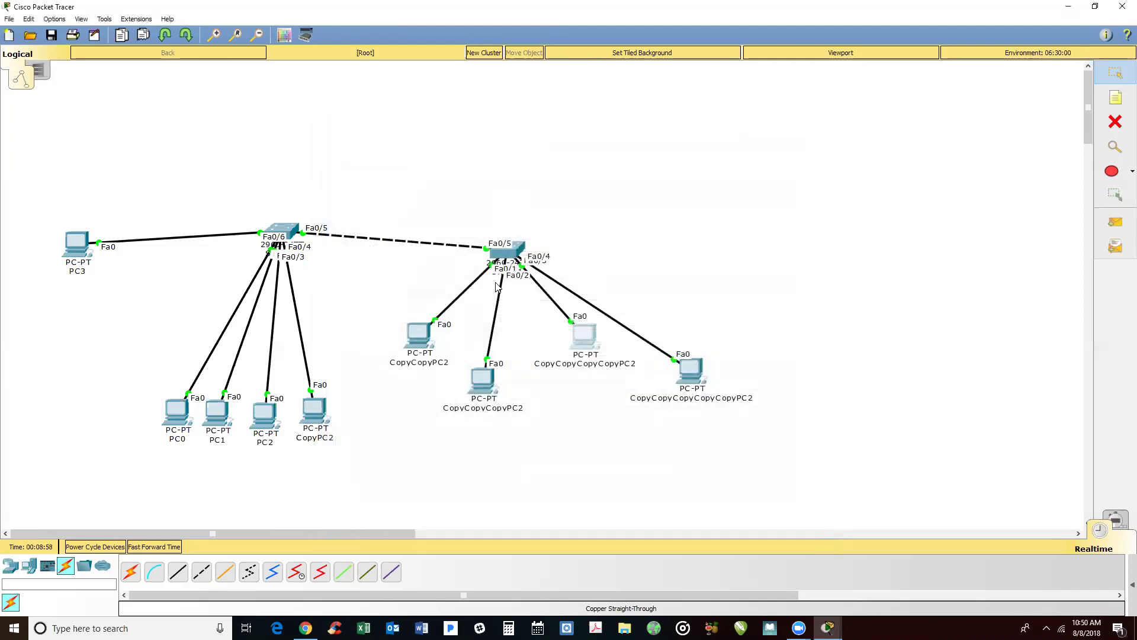
- Set CopyCopyCopyCopyCopyPC2's static IP address to 10.10.10.8 in its IP configuration
{"action": "left_click", "coordinate": [415, 145]}
{"action": "left_click", "coordinate": [379, 186]}
{"action": "left_click", "coordinate": [521, 212]}
{"action": "type", "text": "10.10.10.5"}
{"action": "key", "text": "BackSpace"}
{"action": "type", "text": "8"}
{"action": "left_click", "coordinate": [507, 230]}
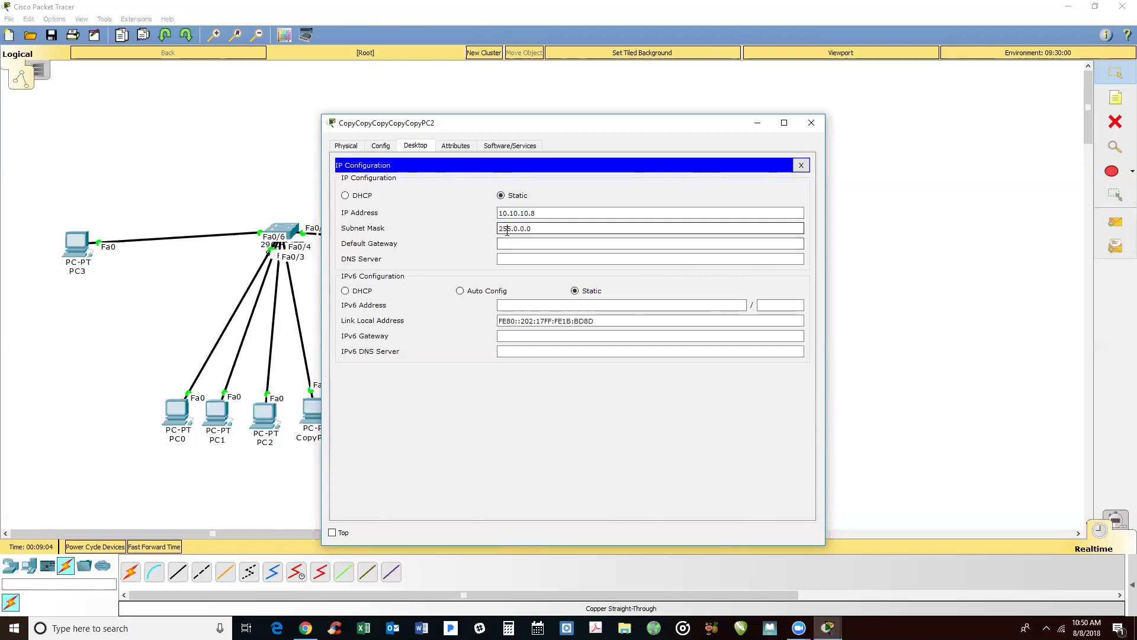
- Set CopyCopyCopyCopyCopyPC2's subnet mask to 255.255.255.0 and close its window
{"action": "left_click_drag", "start_coordinate": [510, 228], "coordinate": [553, 231]}
{"action": "type", "text": ".255.255.0"}
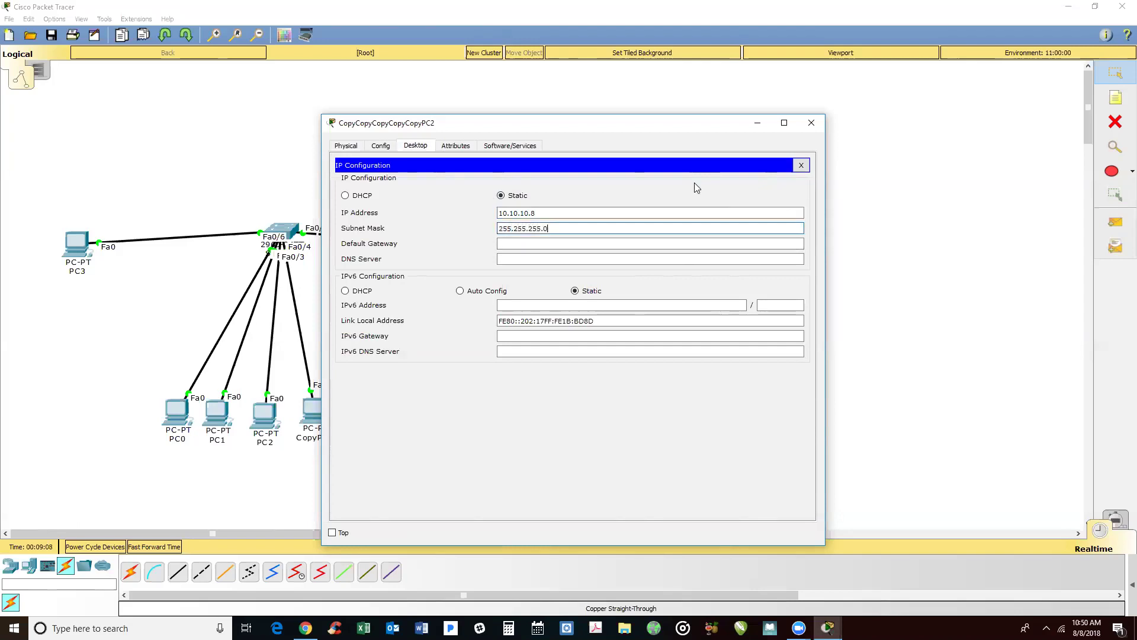
{"action": "left_click", "coordinate": [811, 123]}
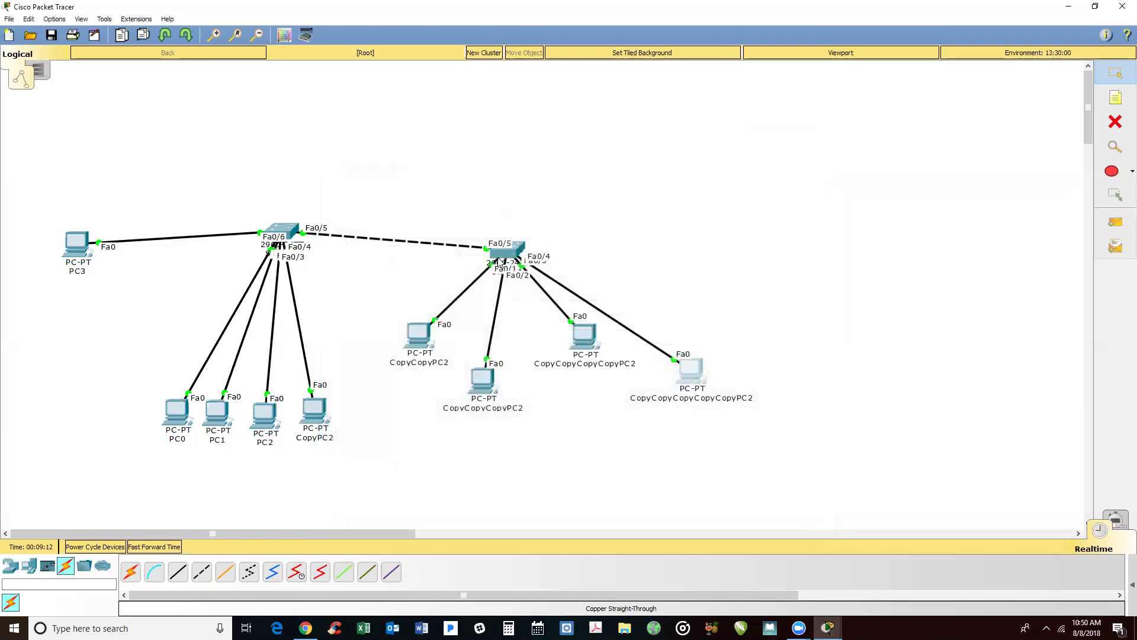
- Open the command line of Switch1 and enter privileged mode with enable
{"action": "left_click", "coordinate": [502, 249]}
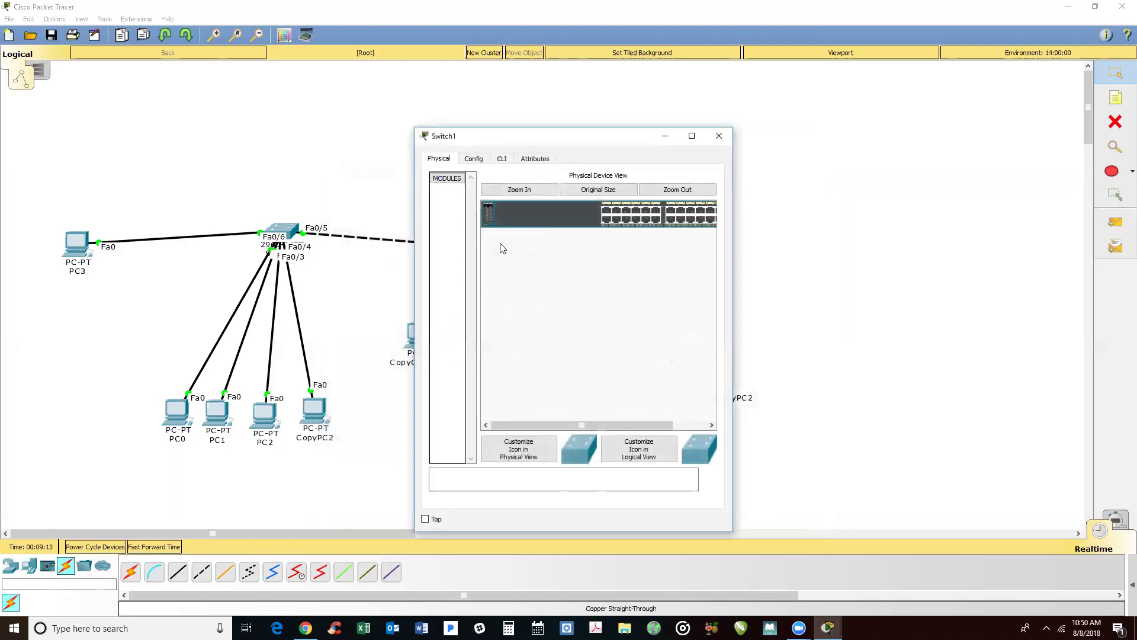
{"action": "left_click", "coordinate": [501, 159]}
{"action": "type", "text": "enable"}
{"action": "key", "text": "Return"}
- Try to open the VLAN database from global configuration mode, and return to privileged mode
{"action": "type", "text": "config"}
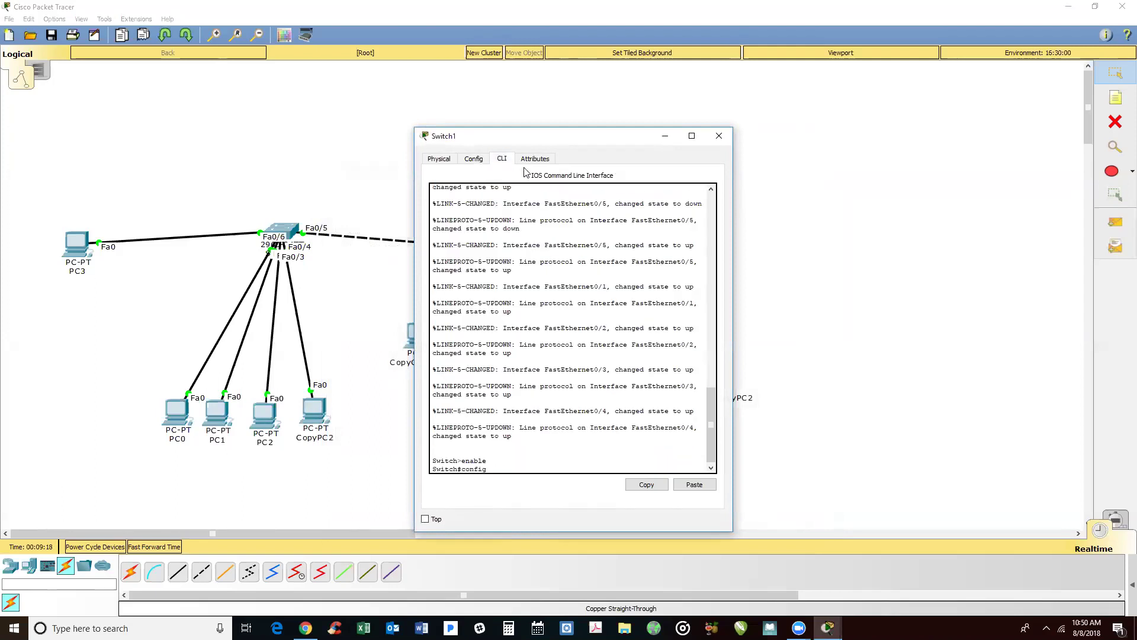
{"action": "type", "text": " t"}
{"action": "key", "text": "Return"}
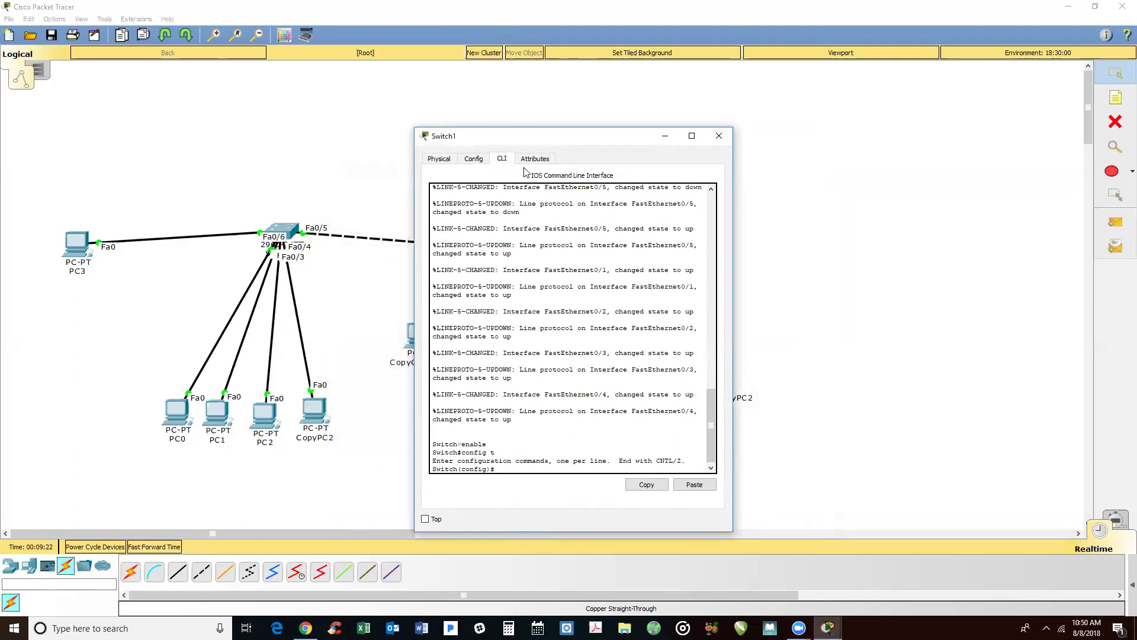
{"action": "type", "text": "vlan database"}
{"action": "key", "text": "Return"}
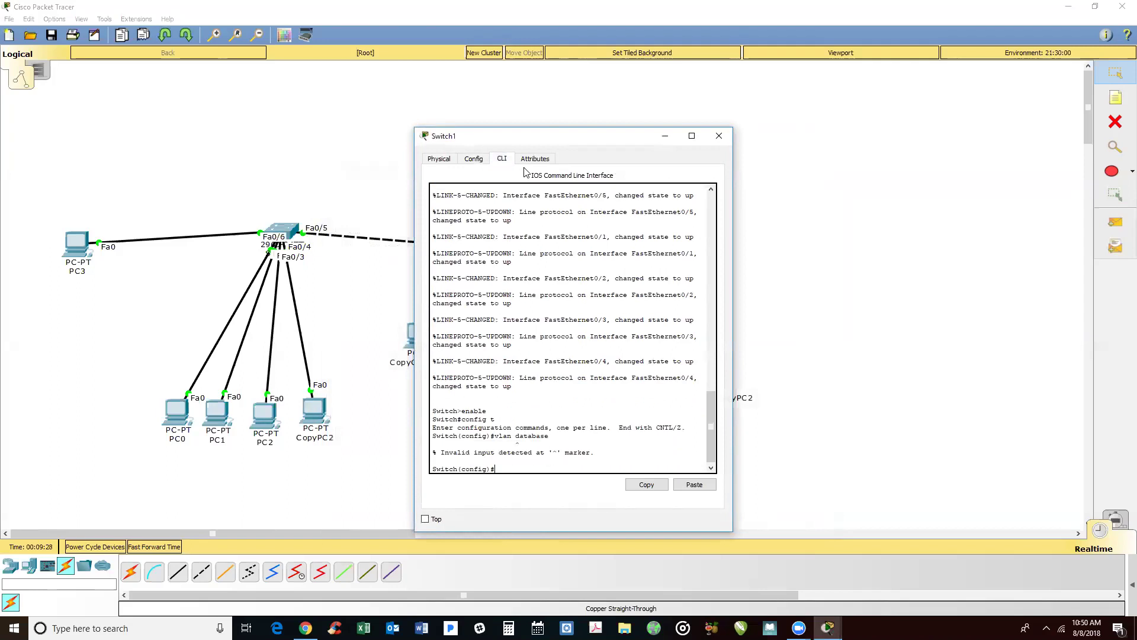
{"action": "type", "text": "xit"}
{"action": "key", "text": "Return"}
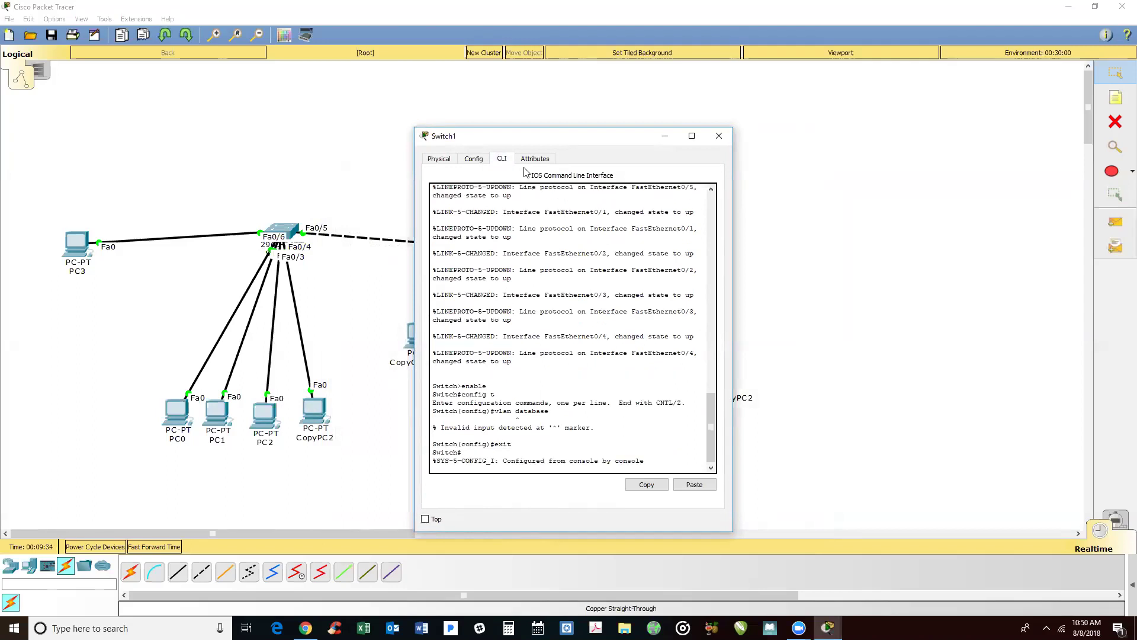
{"action": "key", "text": "Return"}
- Create VLANs 10 and 20 in Switch1's VLAN database and exit it
{"action": "type", "text": "vlan database"}
{"action": "key", "text": "Return"}
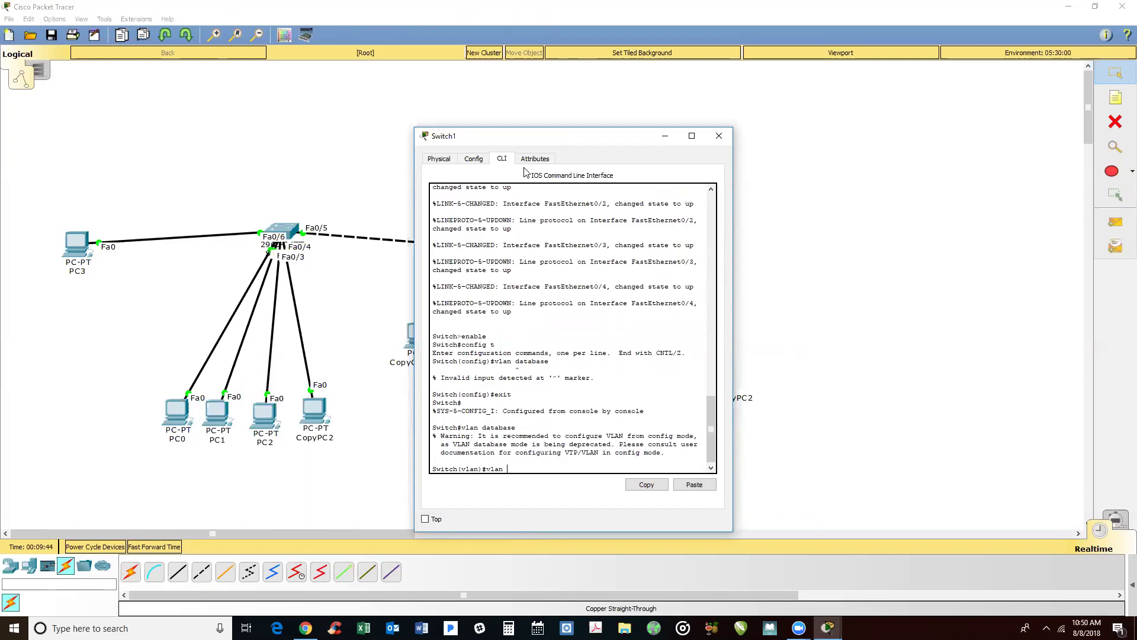
{"action": "type", "text": "10"}
{"action": "key", "text": "Return"}
{"action": "type", "text": "vlan)#vlan 20"}
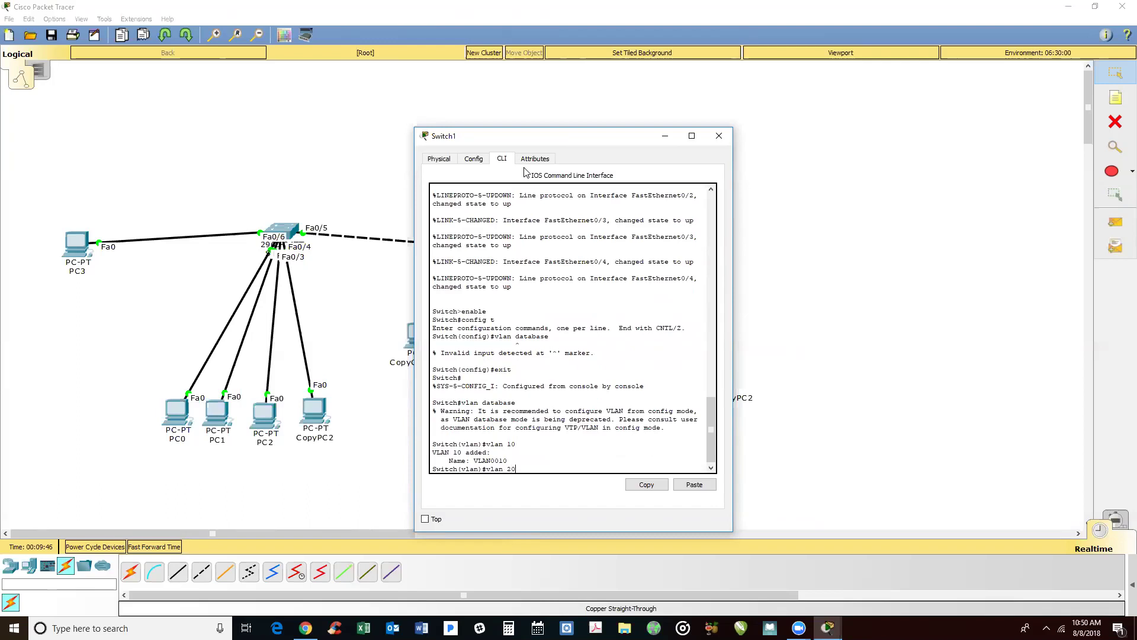
{"action": "key", "text": "Return"}
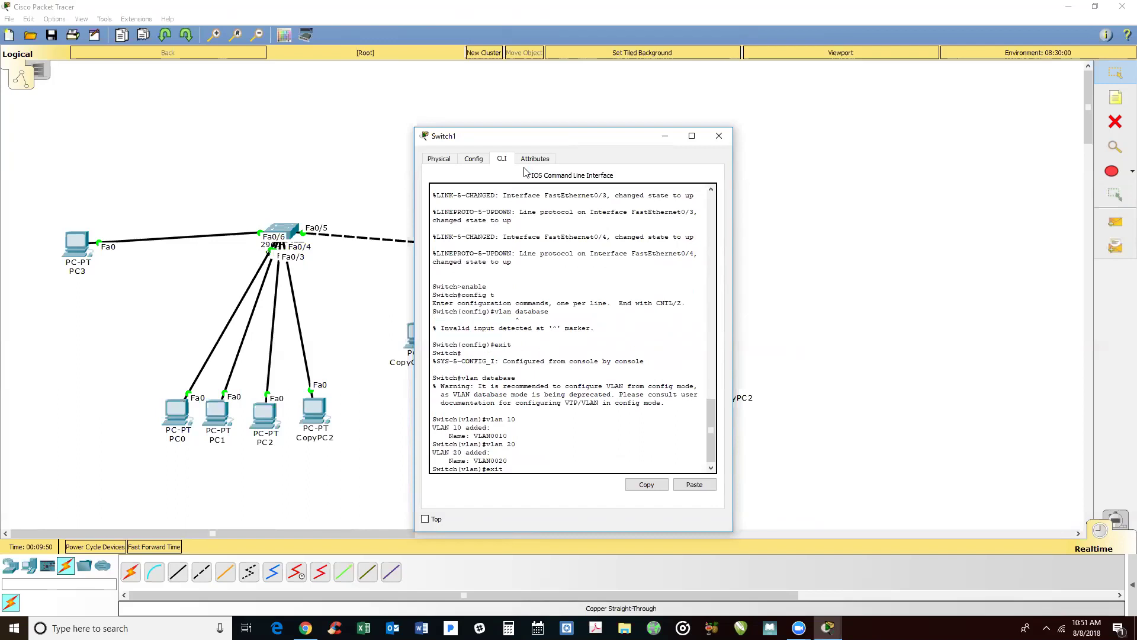
{"action": "type", "text": "exit"}
{"action": "key", "text": "Return"}
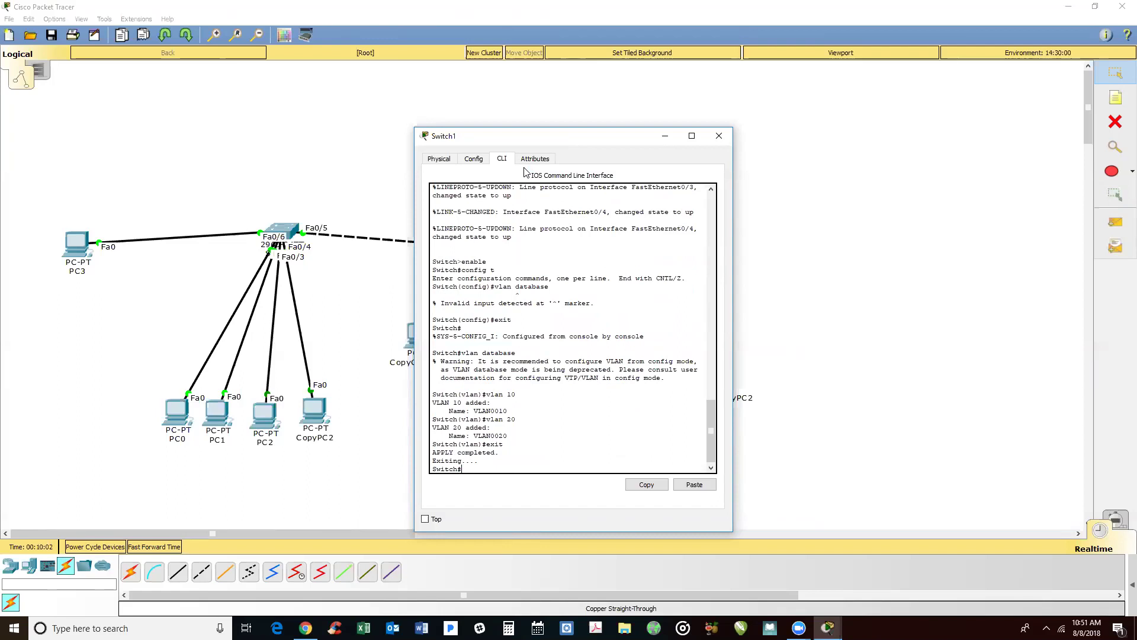
{"action": "type", "text": "int"}
{"action": "key", "text": "BackSpace"}
{"action": "key", "text": "BackSpace"}
{"action": "type", "text": "con"}
{"action": "type", "text": "config t"}
{"action": "key", "text": "Return"}
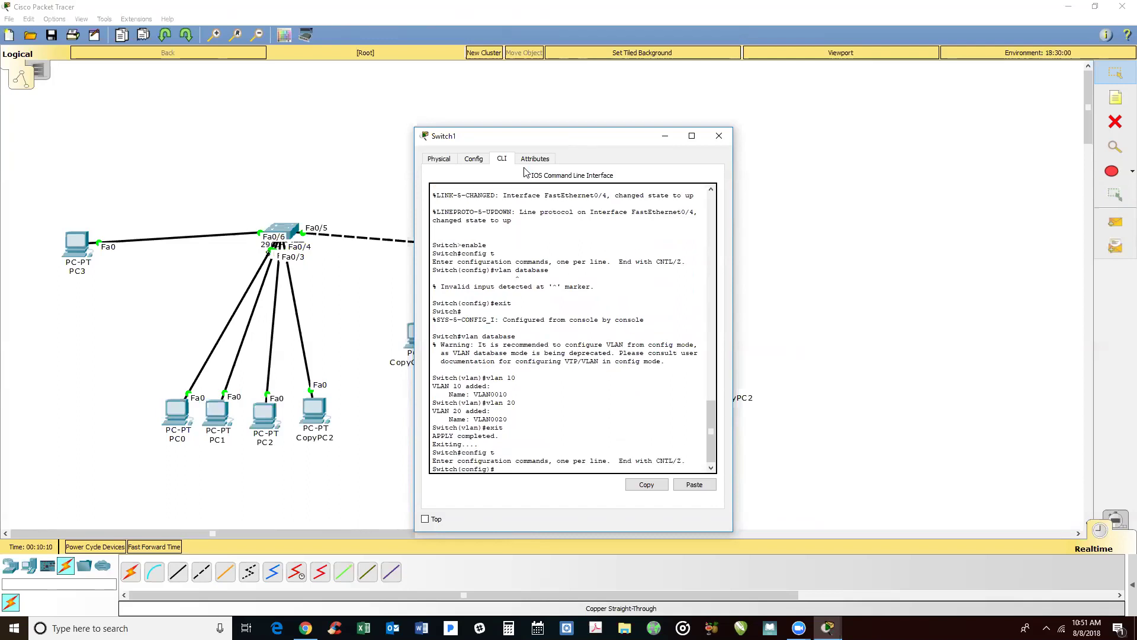
{"action": "type", "text": "int"}
{"action": "key", "text": "Tab"}
{"action": "type", "text": "rang"}
{"action": "key", "text": "Tab"}
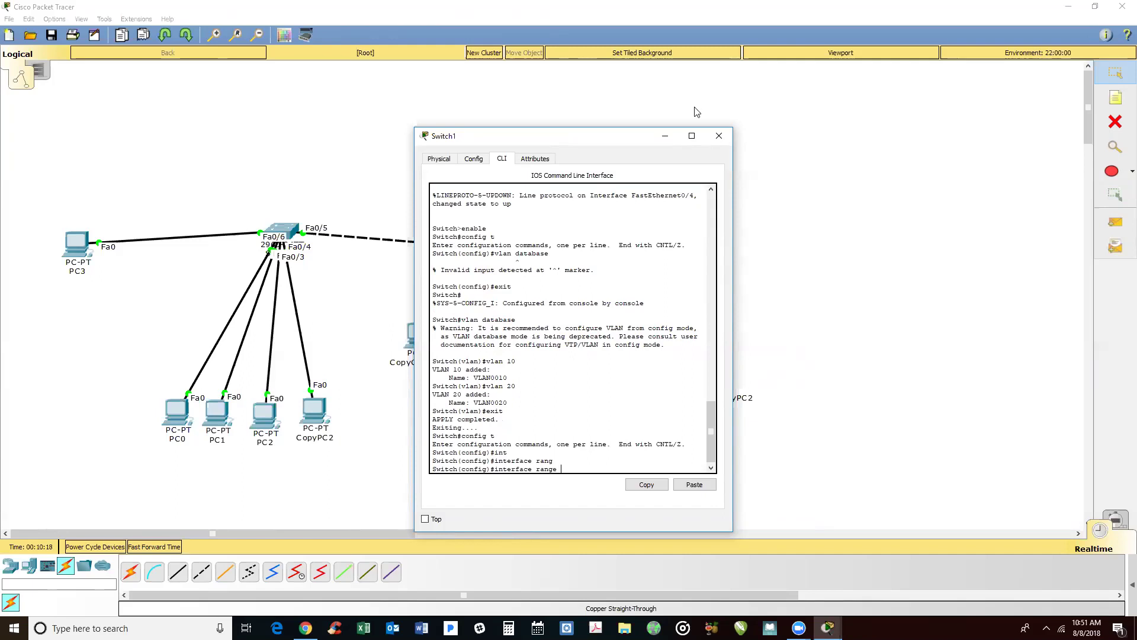
{"action": "left_click_drag", "start_coordinate": [493, 138], "coordinate": [716, 112]}
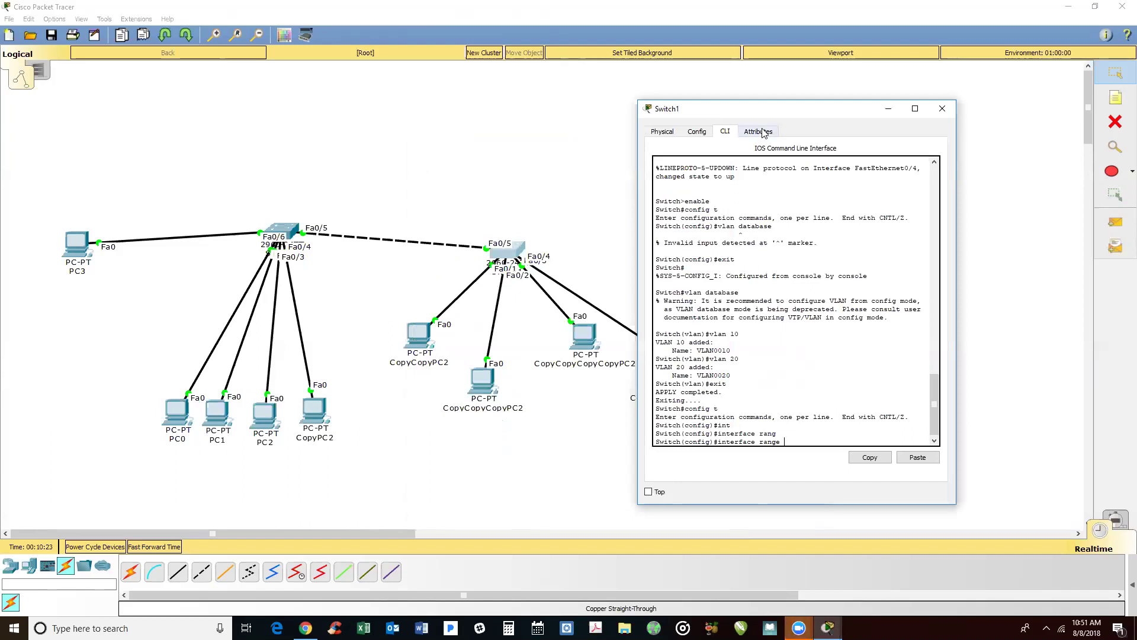
{"action": "type", "text": "exit"}
{"action": "key", "text": "Return"}
{"action": "type", "text": "exit"}
{"action": "key", "text": "Return"}
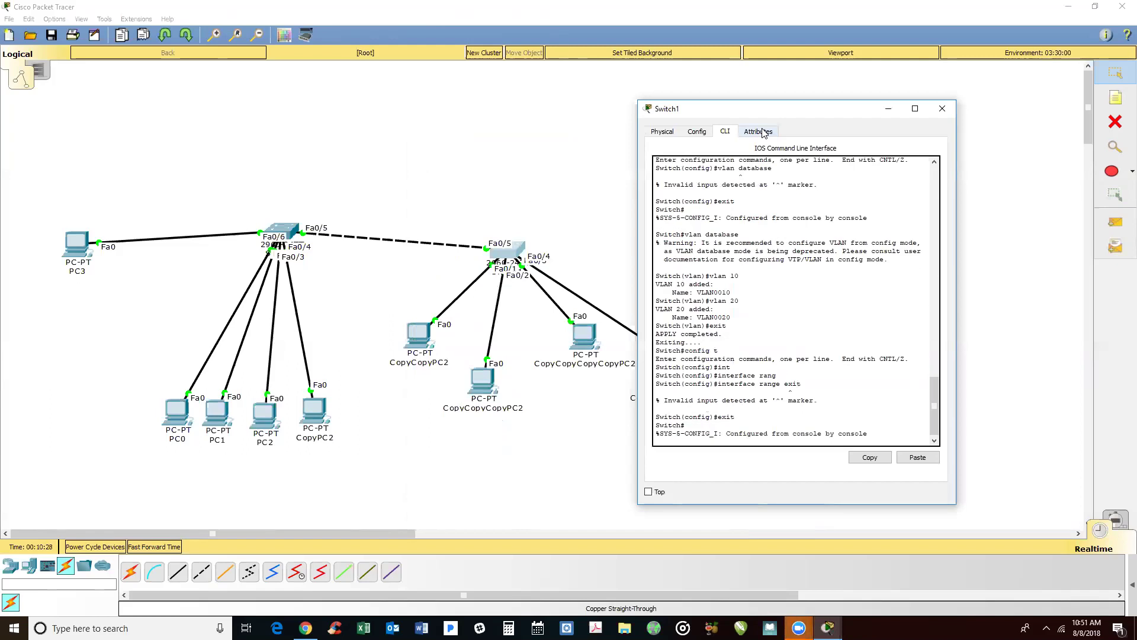
{"action": "key", "text": "Return"}
- Try to set the hostname of Switch1 to SW2 from privileged mode
{"action": "type", "text": "hostname"}
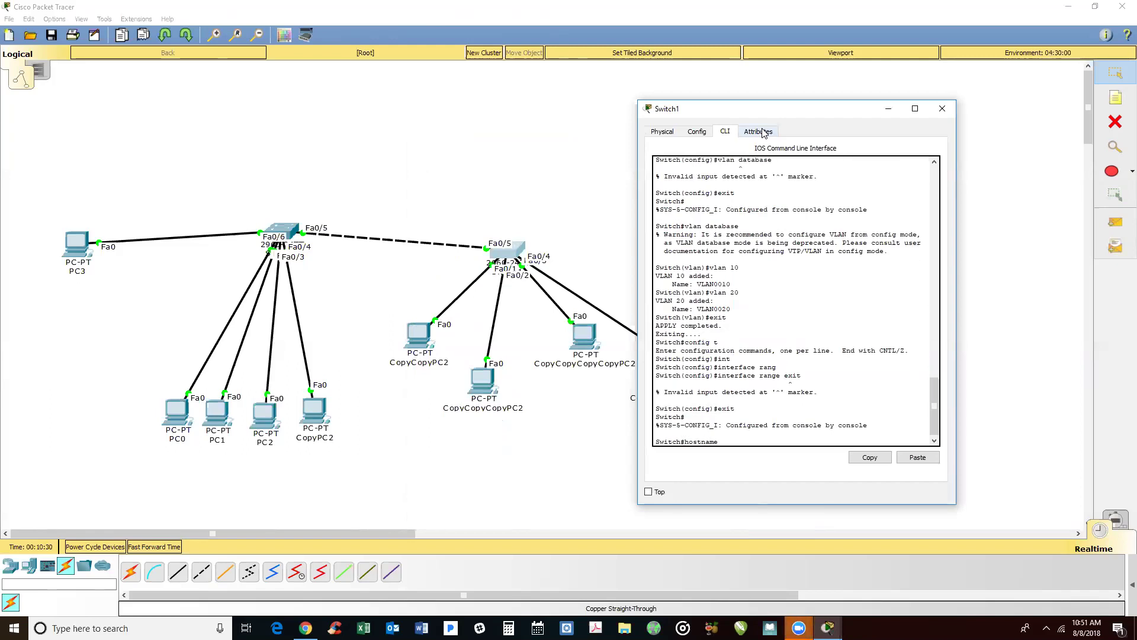
{"action": "type", "text": " SW2"}
{"action": "key", "text": "Return"}
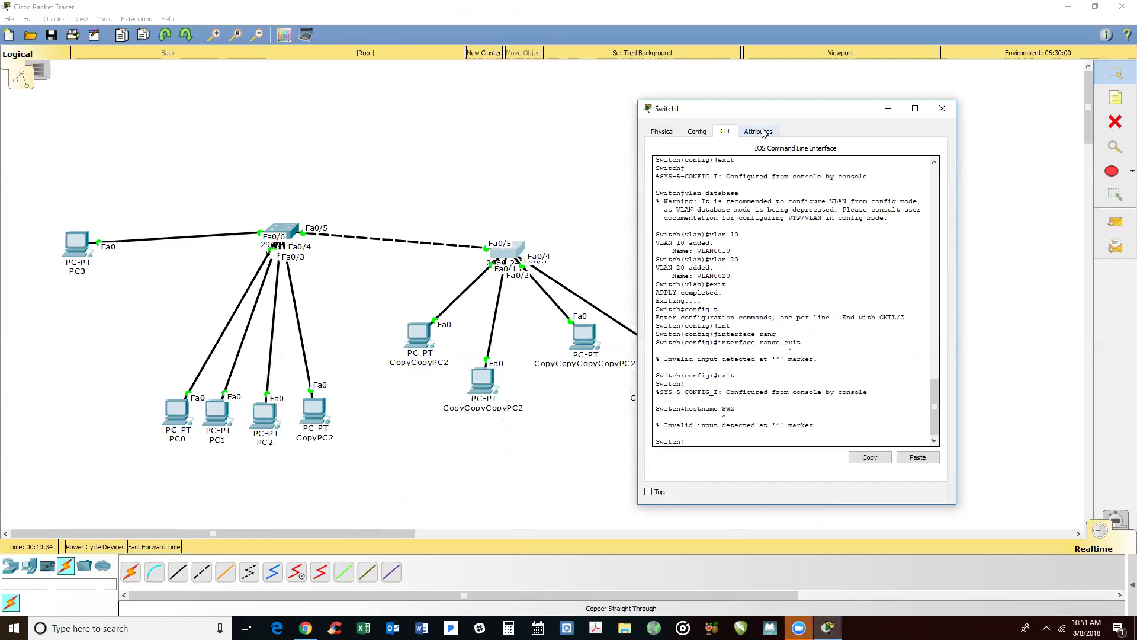
- Enter global configuration mode on Switch1 and set its hostname to SW2
{"action": "type", "text": "config t"}
{"action": "key", "text": "Return"}
{"action": "type", "text": "hostname 2"}
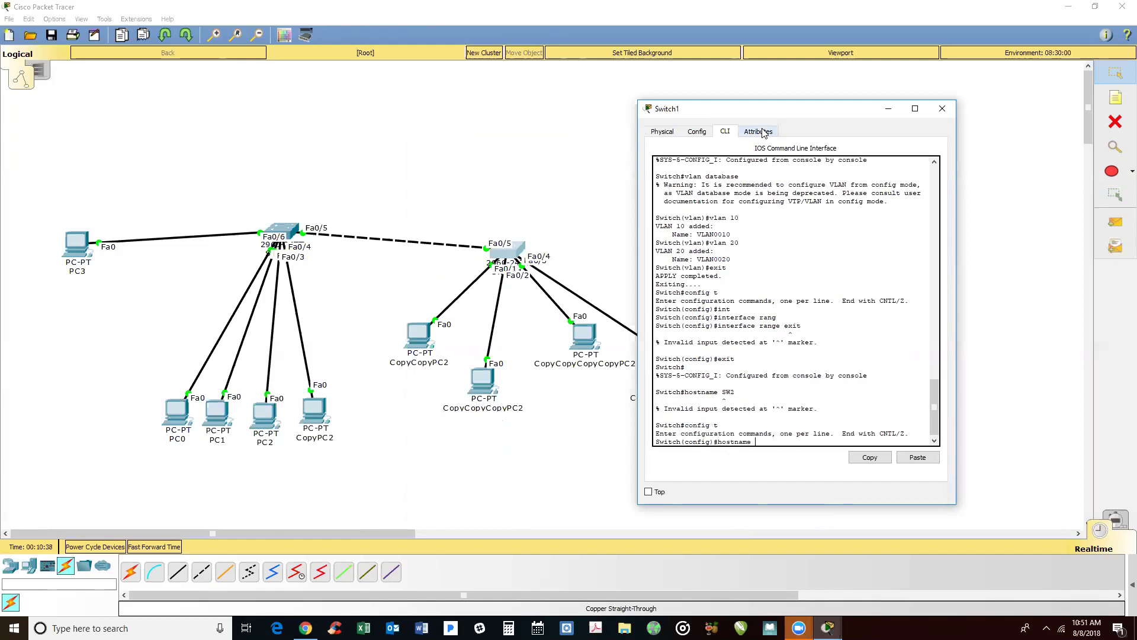
{"action": "key", "text": "Return"}
{"action": "type", "text": "hostname SW2"}
{"action": "key", "text": "Return"}
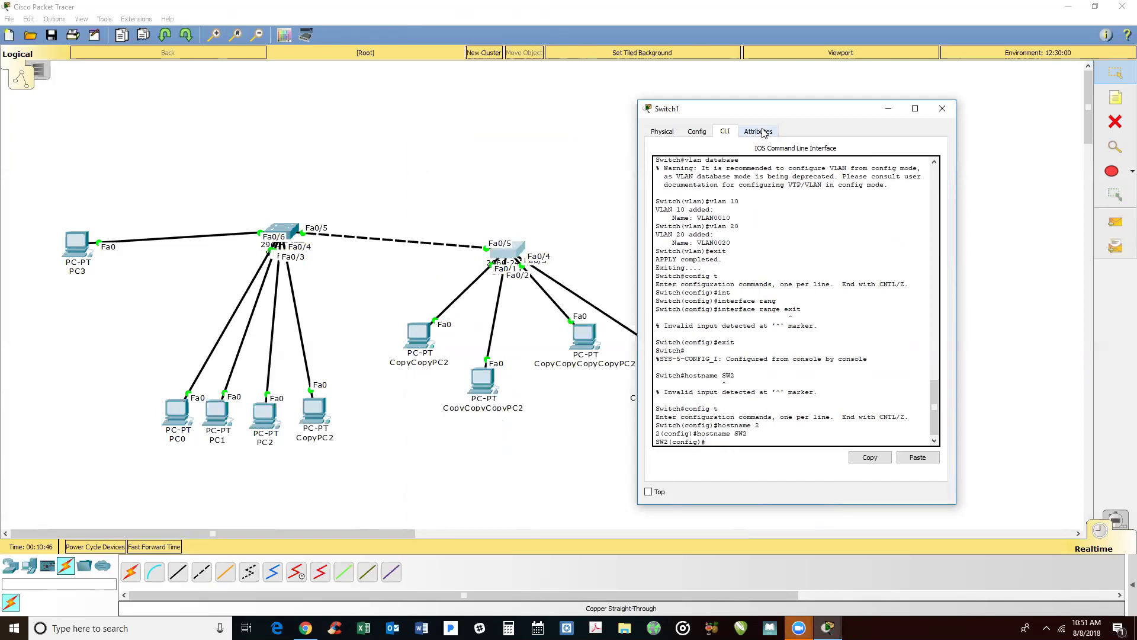
- Select the interface range Fa0/1-2 on SW2 and set its switchport mode to access
{"action": "type", "text": "inte"}
{"action": "key", "text": "Tab"}
{"action": "type", "text": "range"}
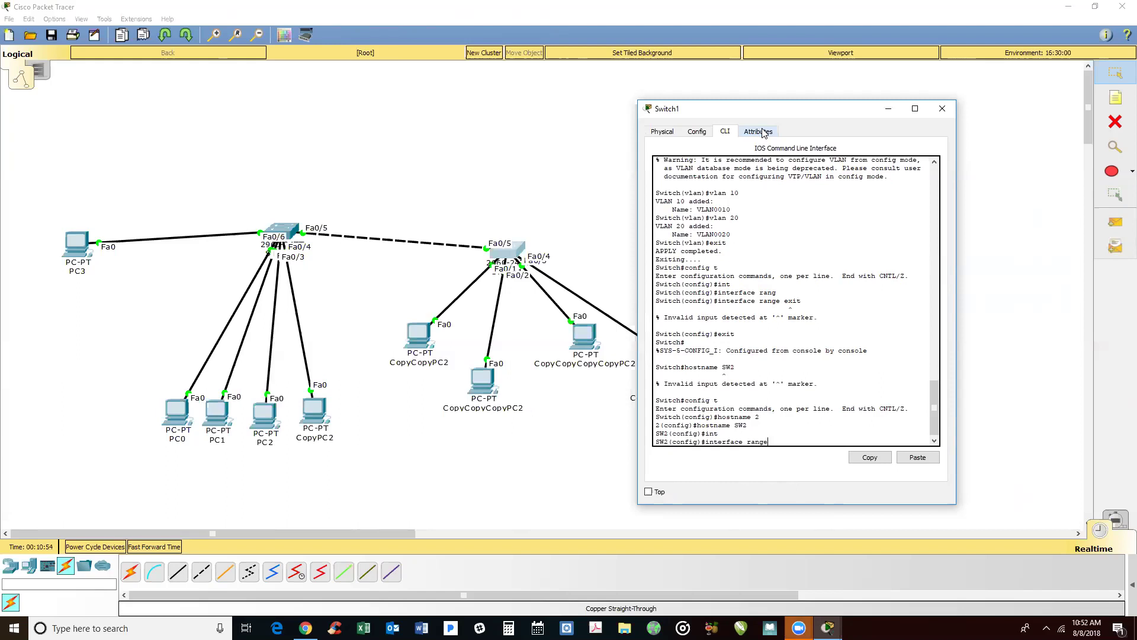
{"action": "key", "text": "Tab"}
{"action": "type", "text": "Fa0/1-"}
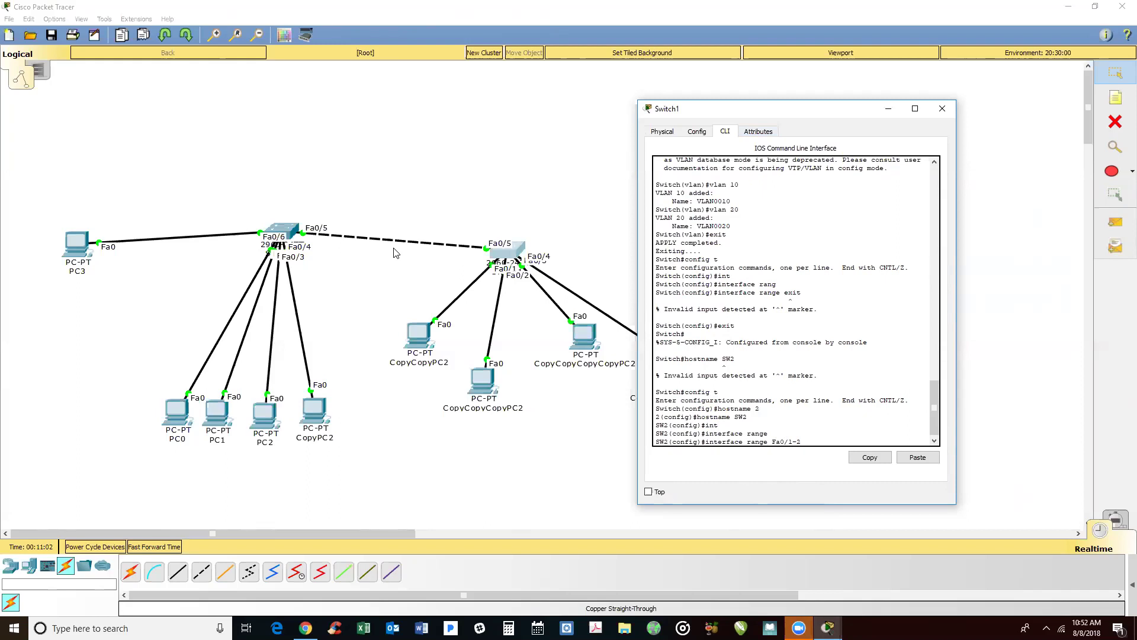
{"action": "type", "text": "2"}
{"action": "key", "text": "Return"}
{"action": "type", "text": "switchport mode"}
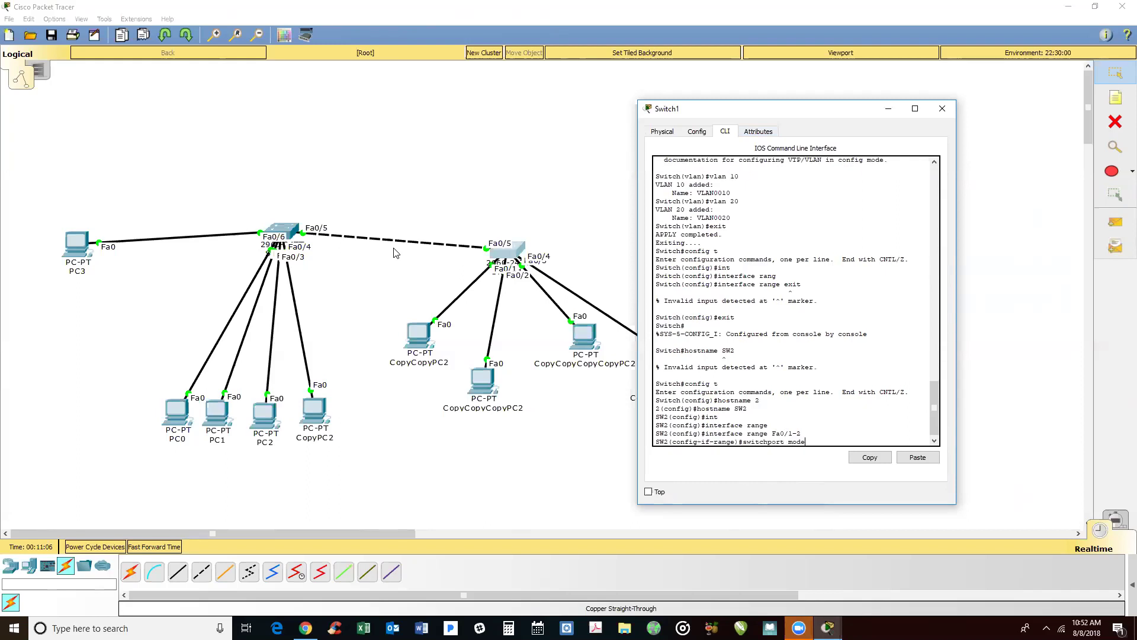
{"action": "type", "text": " acc"}
{"action": "key", "text": "Return"}
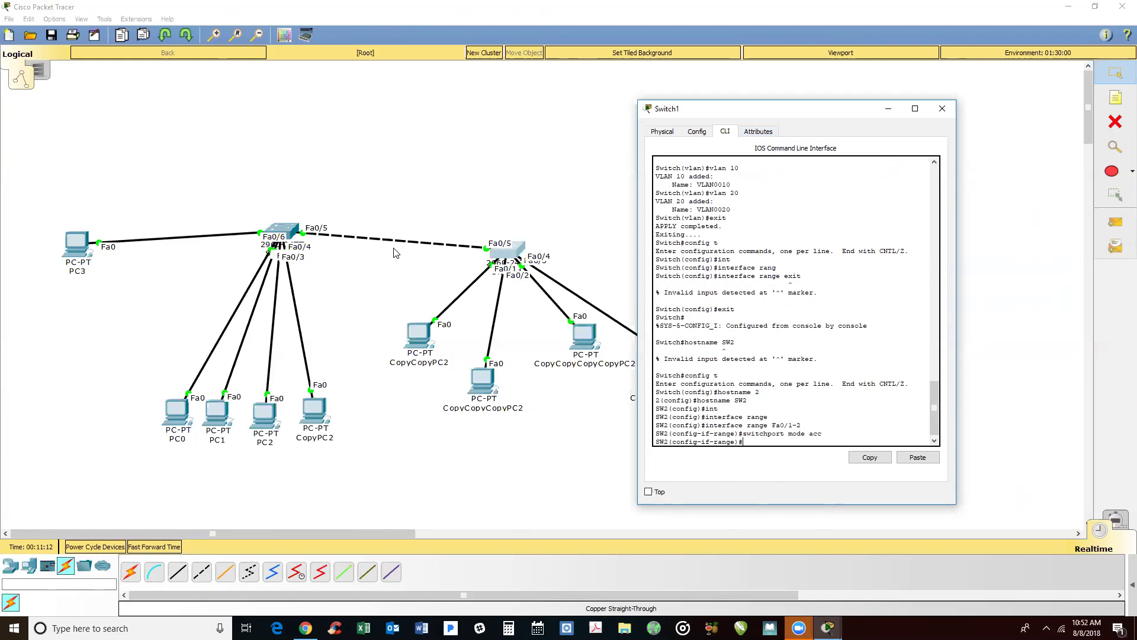
- Assign SW2's selected Fa0/1-2 interfaces to access VLAN 10
{"action": "type", "text": "swit"}
{"action": "key", "text": "Tab"}
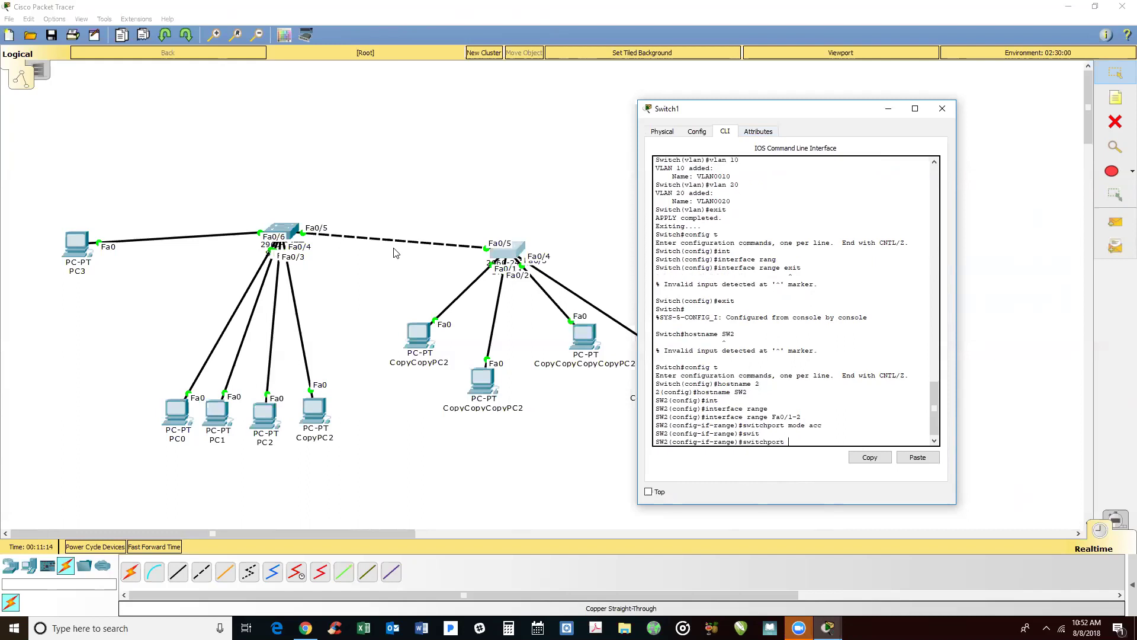
{"action": "type", "text": "access vlan 10"}
{"action": "key", "text": "Return"}
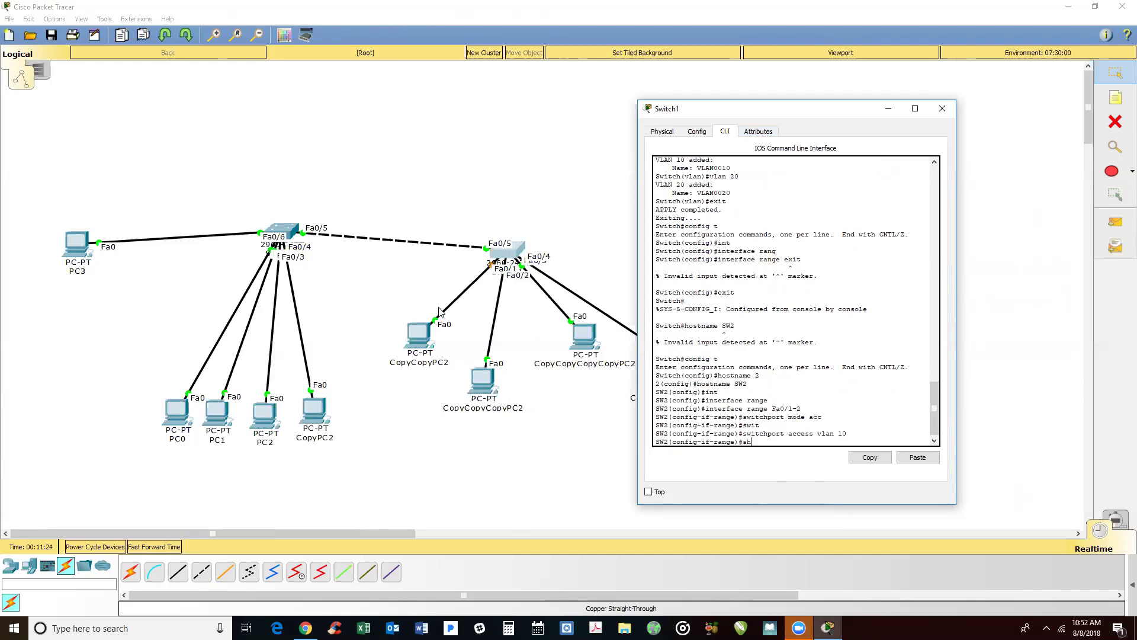
- Display SW2's full VLAN table from interface range configuration mode with do sh vlan
{"action": "type", "text": "an"}
{"action": "key", "text": "Return"}
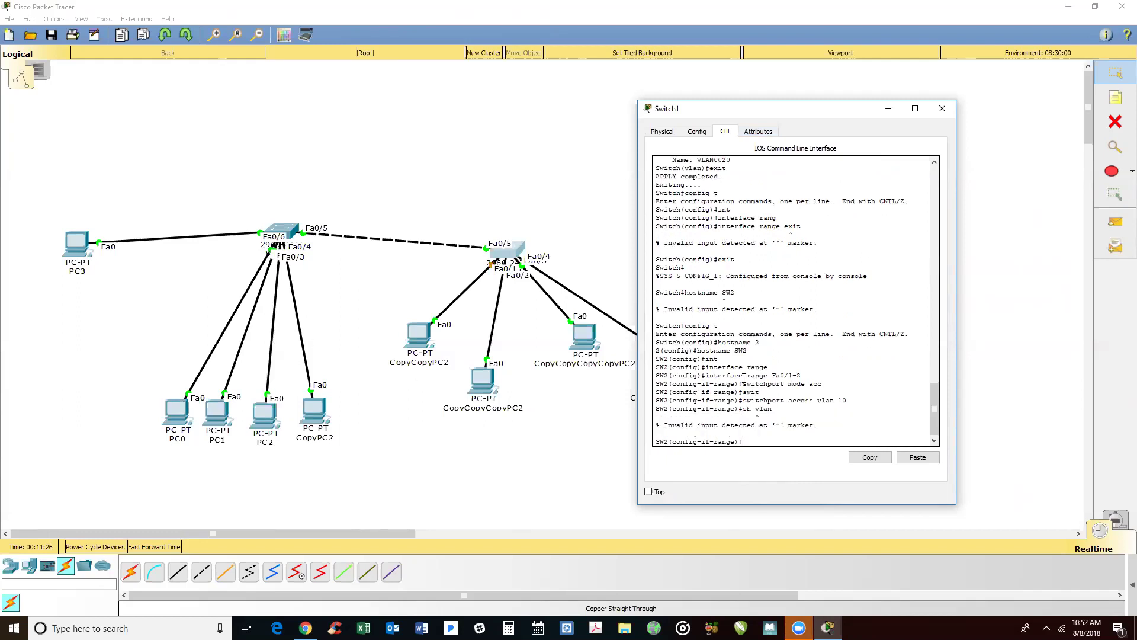
{"action": "type", "text": "do sh vlan"}
{"action": "key", "text": "Return"}
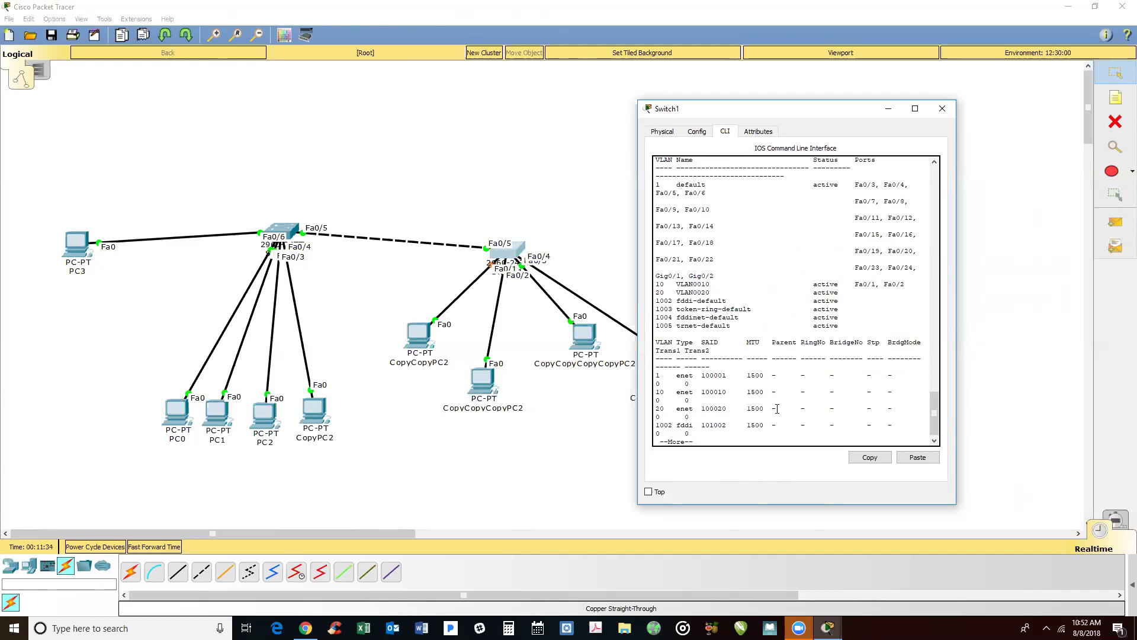
{"action": "key", "text": "space"}
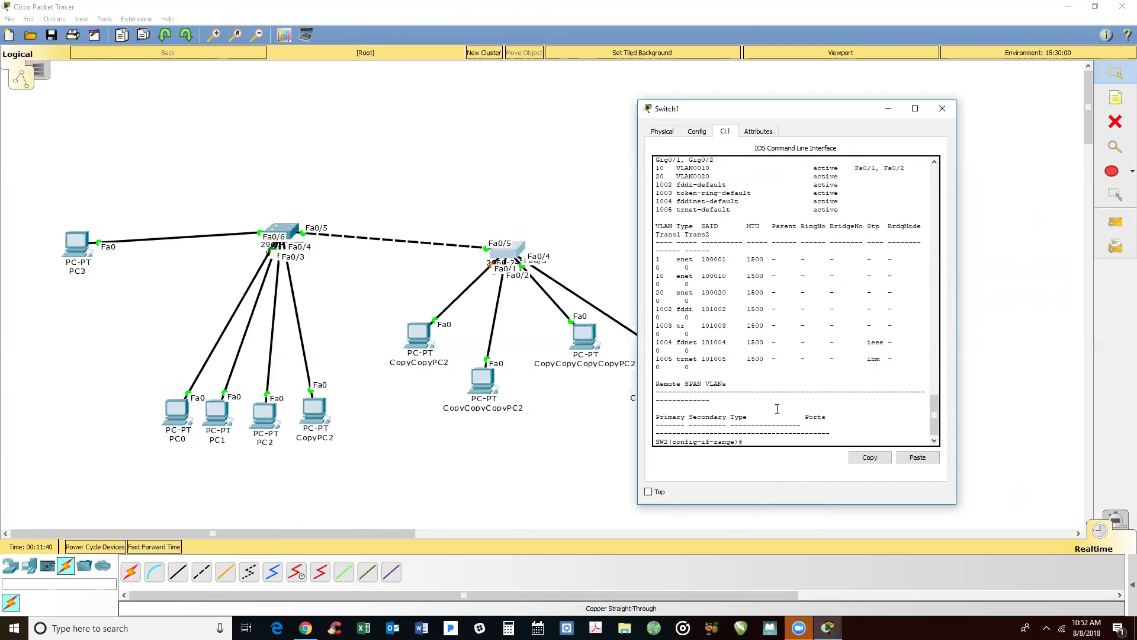
- Leave the current interface range on SW2, select fa0/3-4 and set its switchport mode to access
{"action": "key", "text": "Return"}
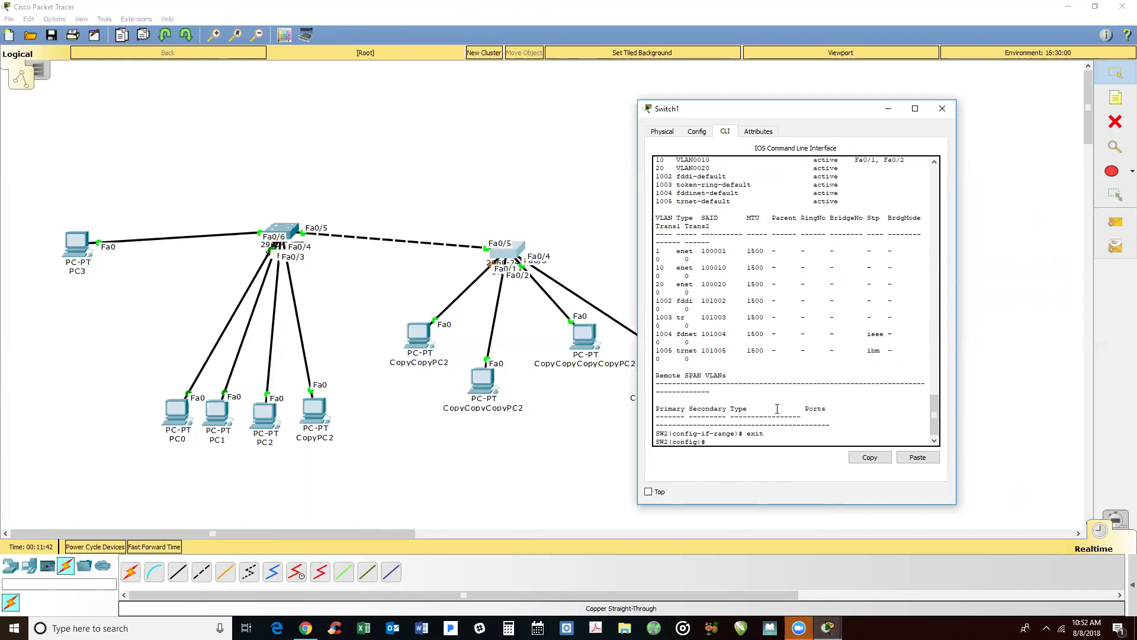
{"action": "type", "text": "er"}
{"action": "key", "text": "Tab"}
{"action": "type", "text": "range fa"}
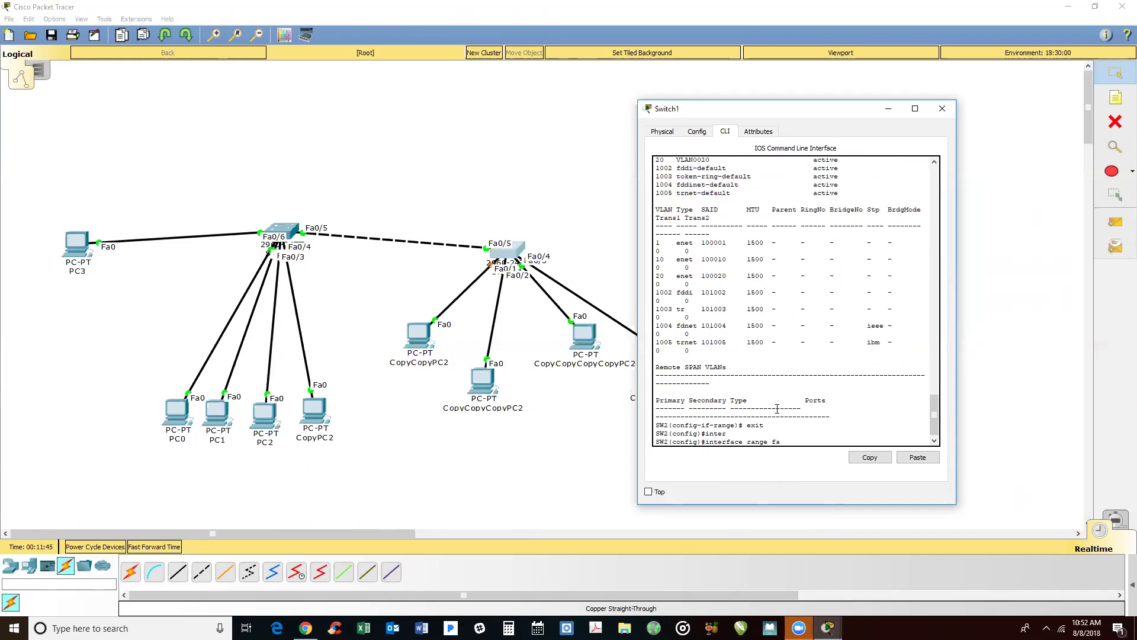
{"action": "type", "text": "0/3-4"}
{"action": "key", "text": "Return"}
{"action": "type", "text": "swit"}
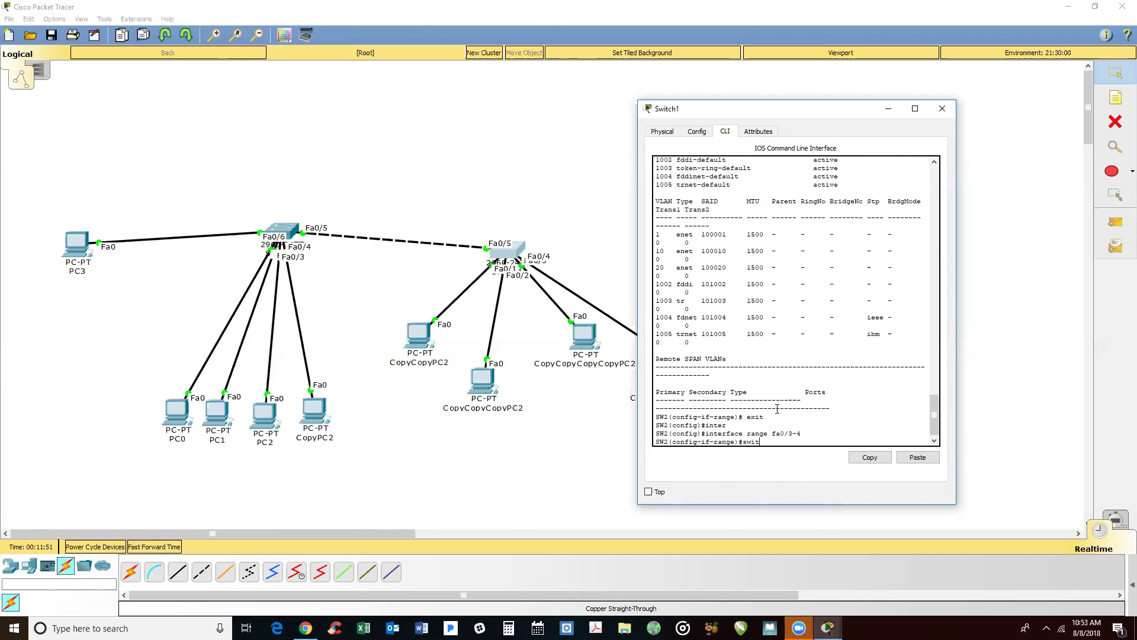
{"action": "key", "text": "Tab"}
{"action": "type", "text": "mode acc"}
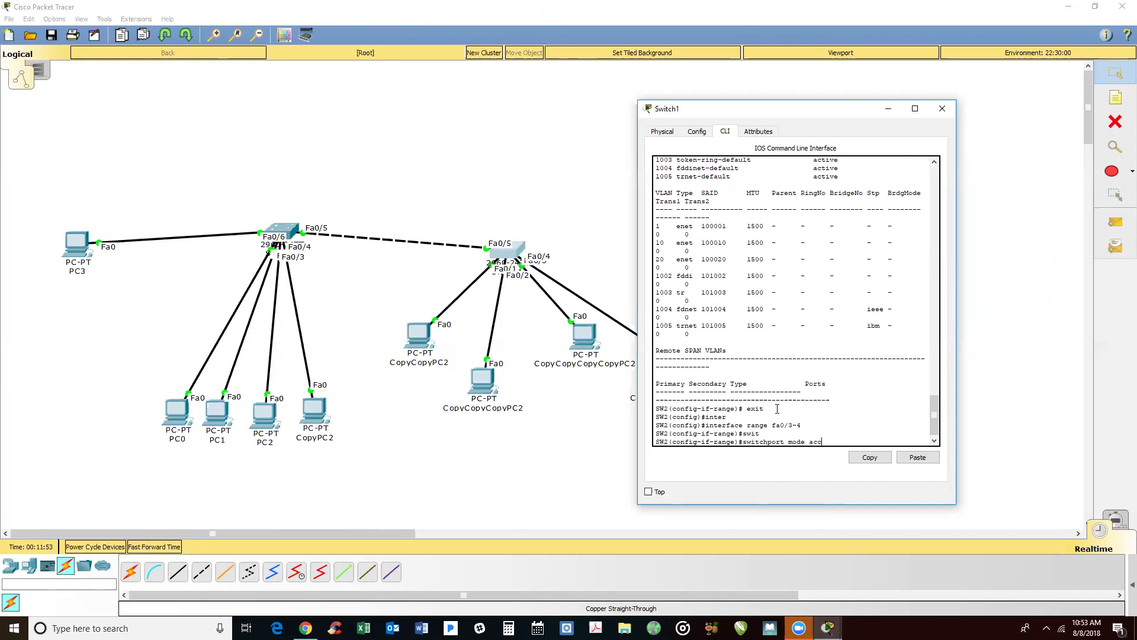
{"action": "key", "text": "Tab"}
{"action": "key", "text": "Return"}
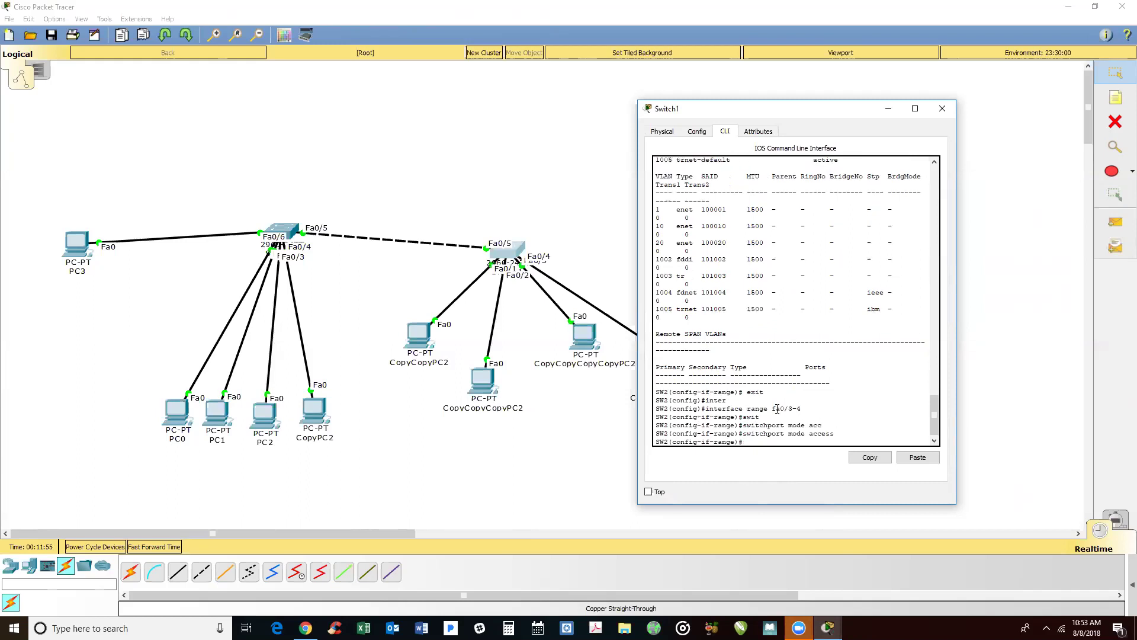
- Assign SW2's fa0/3-4 interfaces to access VLAN 20 and exit to global configuration mode
{"action": "type", "text": "swt"}
{"action": "type", "text": "itch"}
{"action": "key", "text": "Tab"}
{"action": "type", "text": "access vlan 20"}
{"action": "key", "text": "Return"}
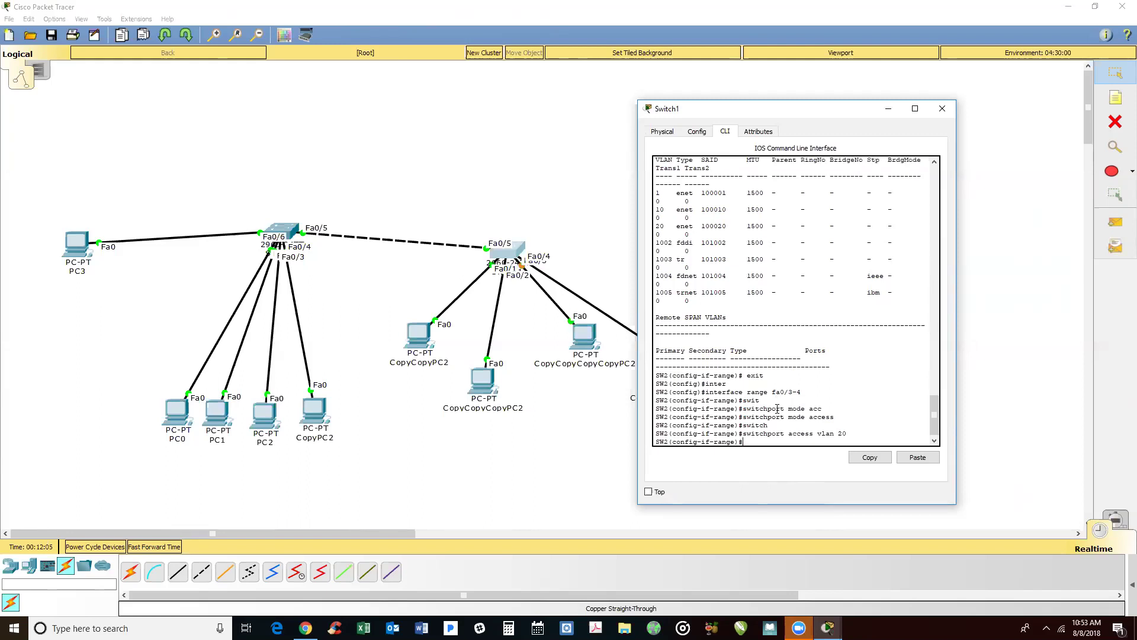
{"action": "type", "text": "exit"}
{"action": "key", "text": "Return"}
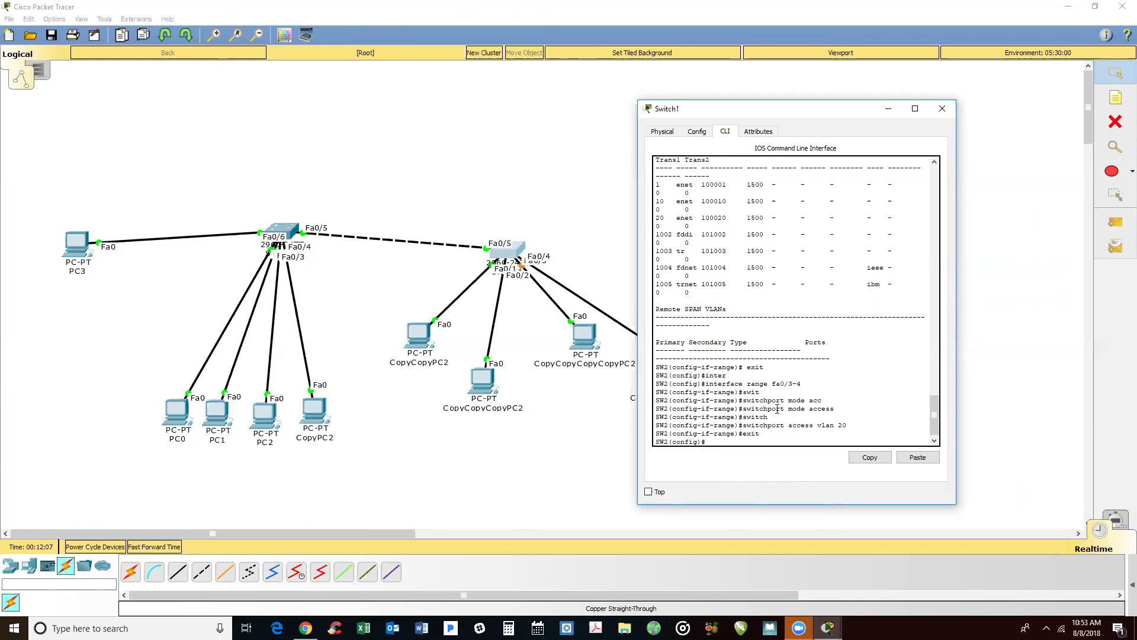
- Display SW2's VLAN table from global configuration mode with do sh vlan and move its window clear of the topology
{"action": "key", "text": "Return"}
{"action": "key", "text": "Return"}
{"action": "type", "text": "do sh vlan"}
{"action": "key", "text": "Return"}
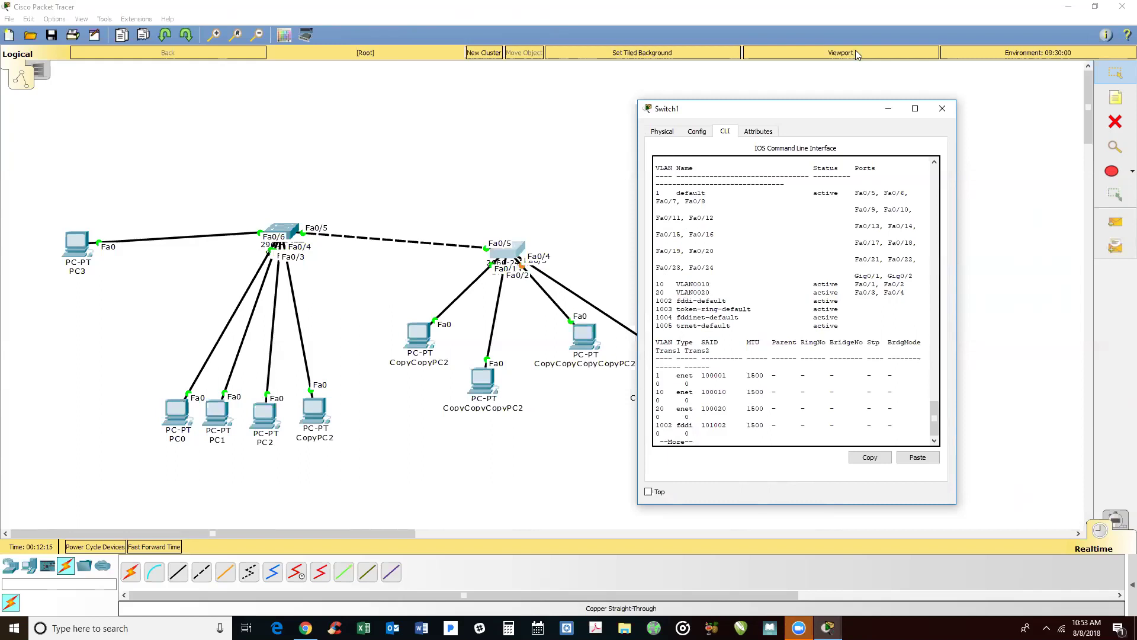
{"action": "left_click_drag", "start_coordinate": [838, 102], "coordinate": [834, 72]}
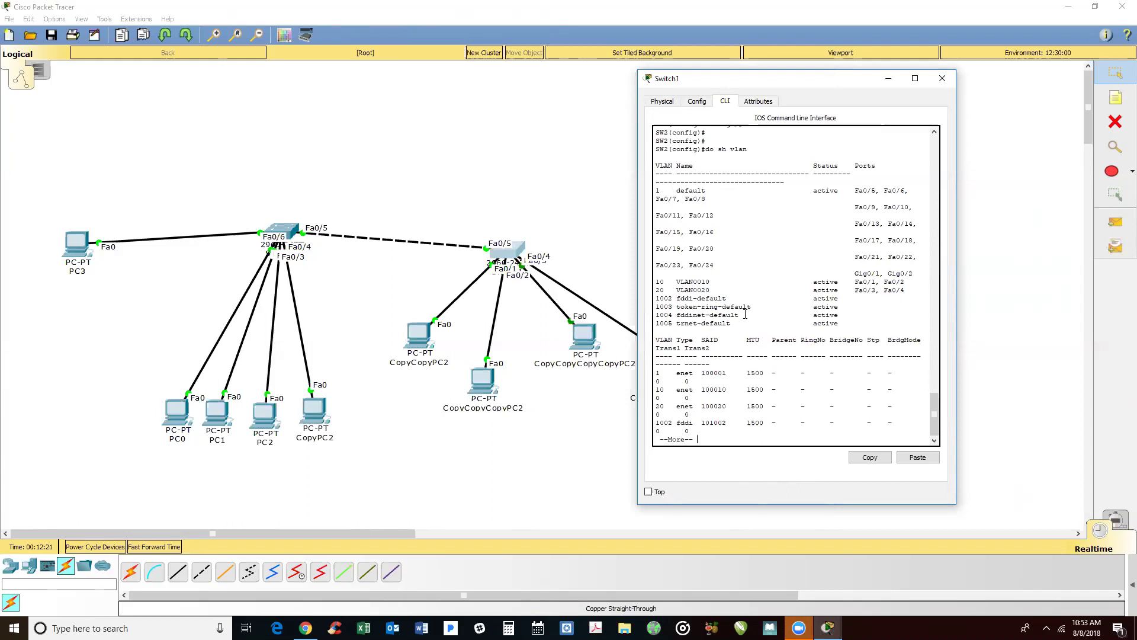
{"action": "left_click", "coordinate": [745, 315]}
{"action": "left_click_drag", "start_coordinate": [793, 81], "coordinate": [872, 80]}
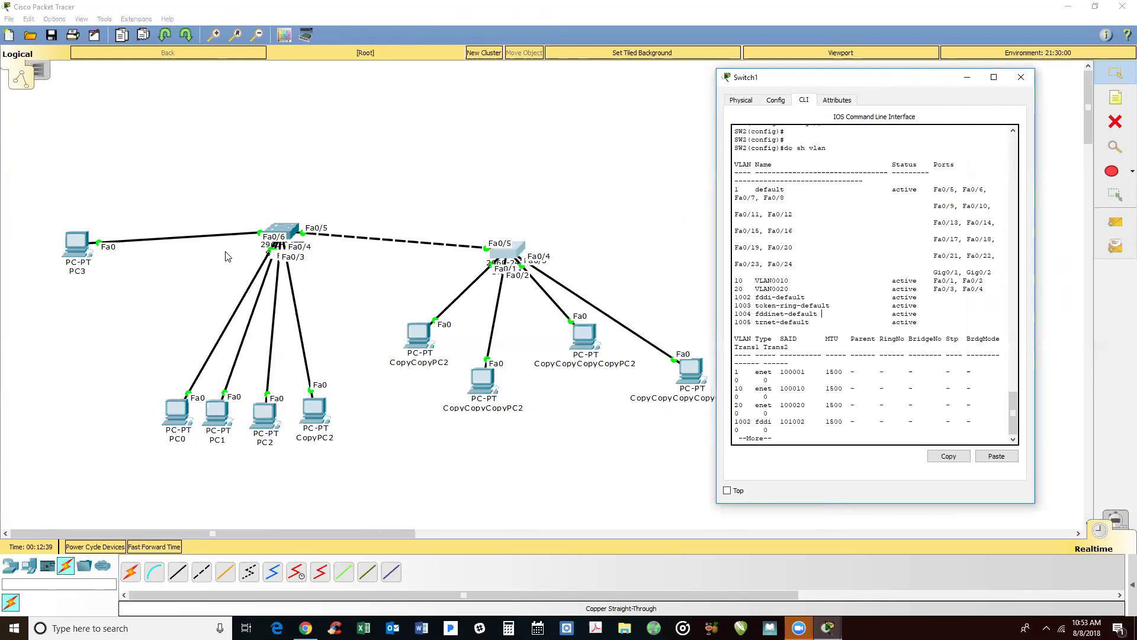
- Review PC0's static IP address and subnet mask, then close its device window
{"action": "left_click", "coordinate": [174, 415]}
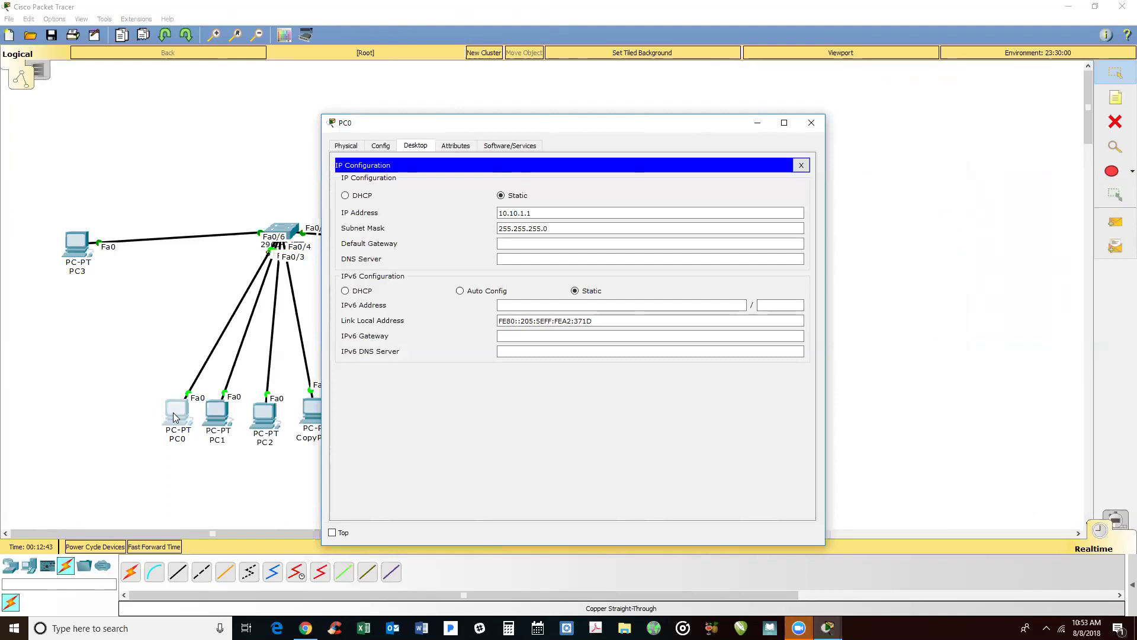
{"action": "left_click", "coordinate": [382, 146]}
{"action": "left_click", "coordinate": [346, 148]}
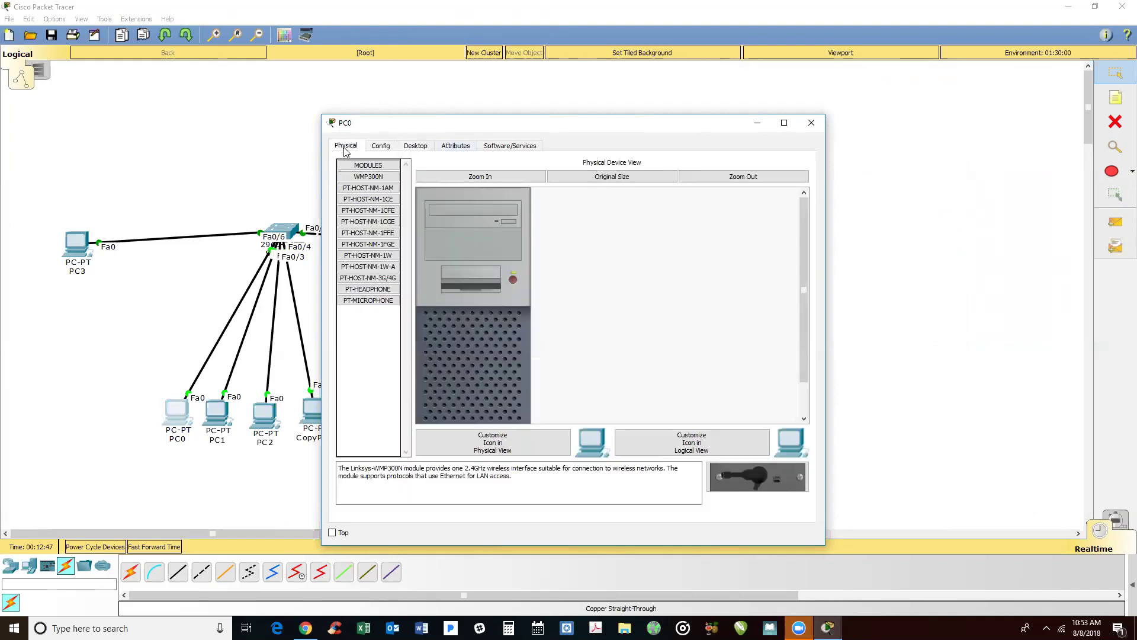
{"action": "left_click", "coordinate": [415, 146]}
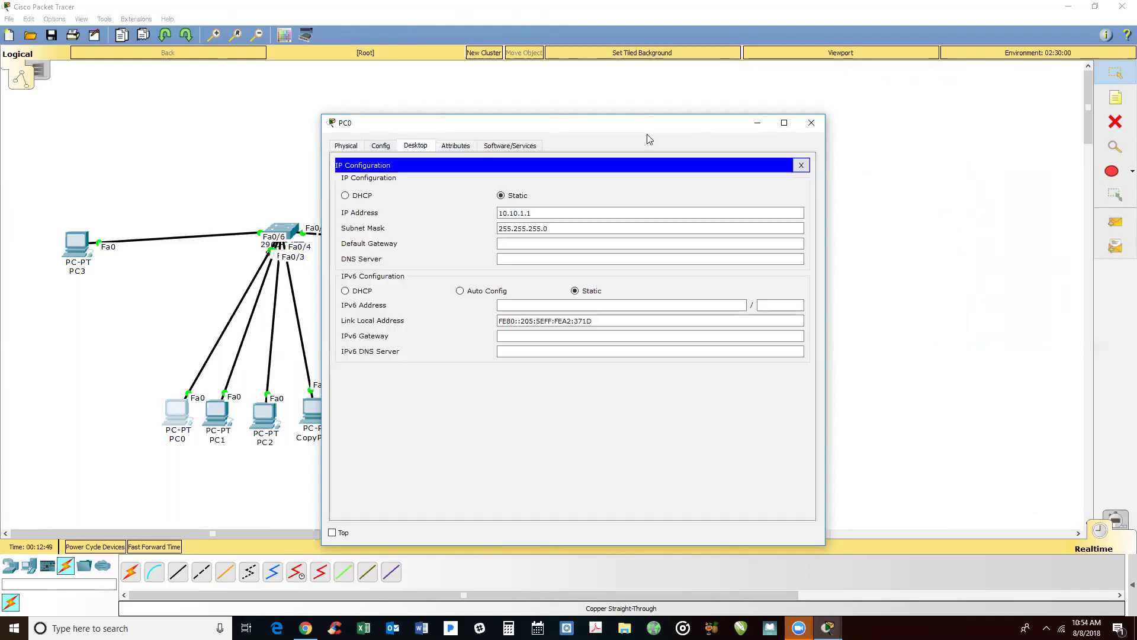
{"action": "left_click", "coordinate": [810, 123]}
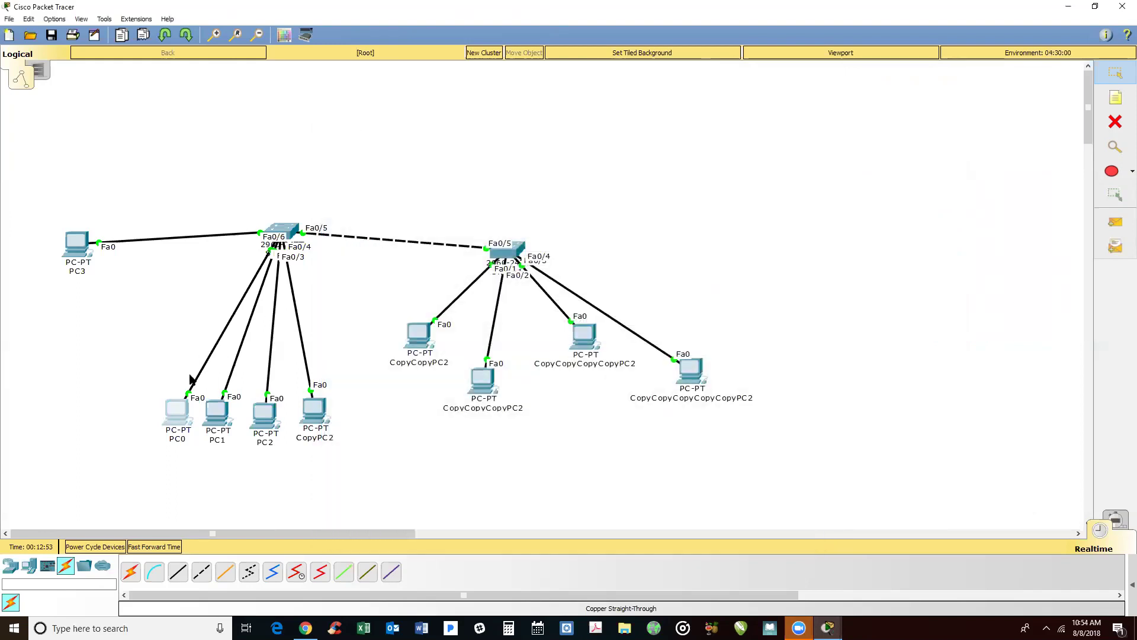
- Open PC0's Command Prompt and ping 10.10.1.1 and 10.10.1.2
{"action": "left_click", "coordinate": [178, 415]}
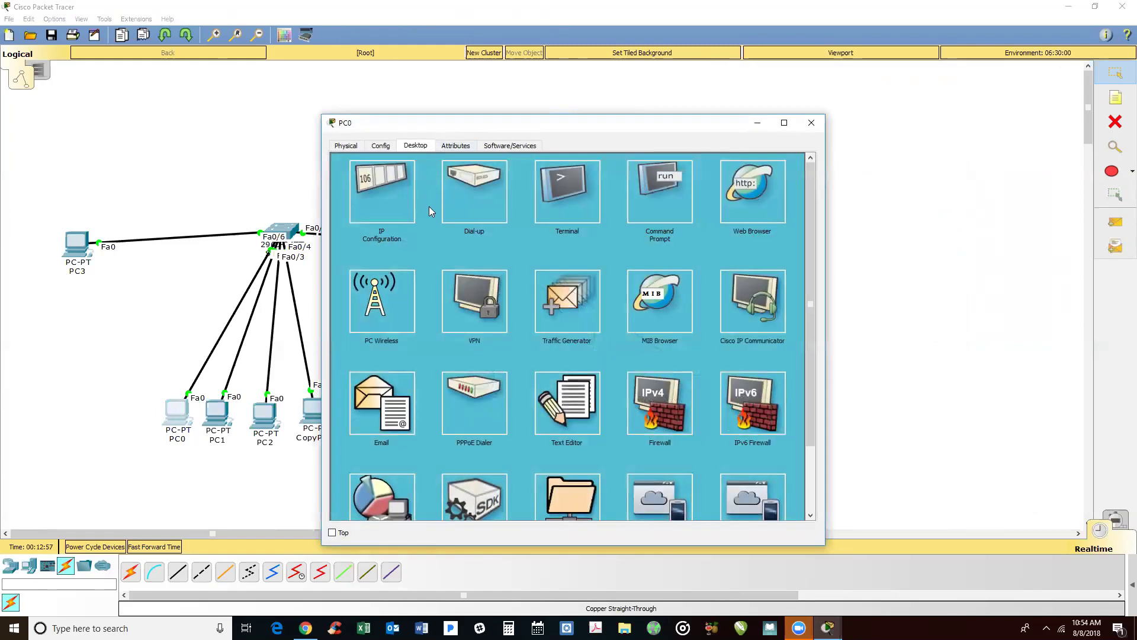
{"action": "left_click", "coordinate": [660, 190]}
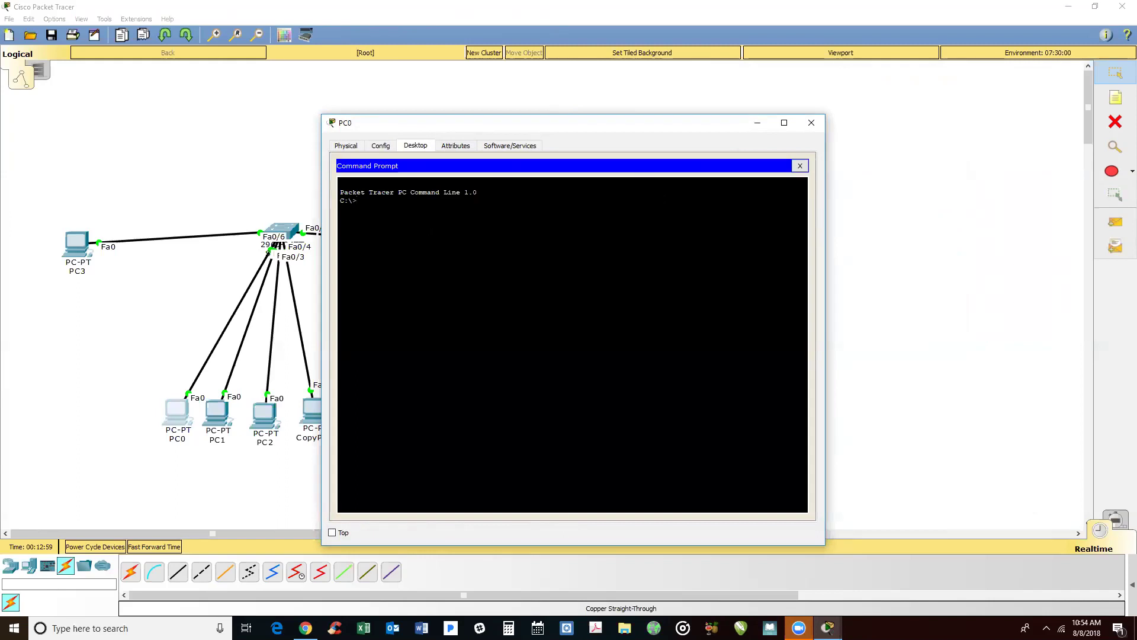
{"action": "type", "text": "ping 10.10.1.1"}
{"action": "key", "text": "Return"}
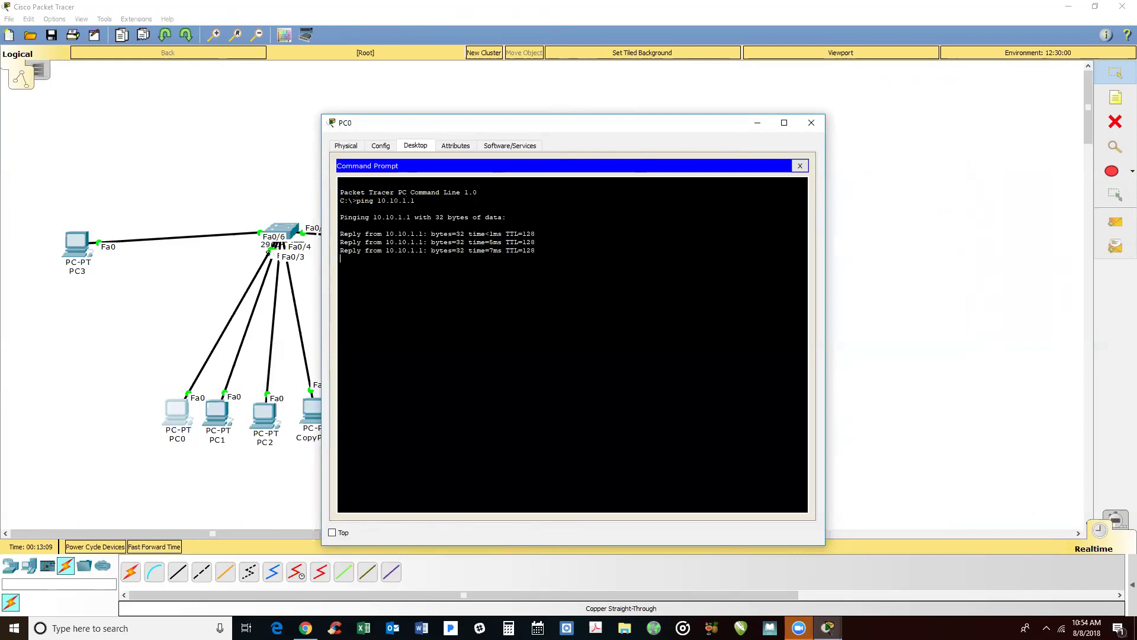
{"action": "type", "text": "ping 10.10.1.2"}
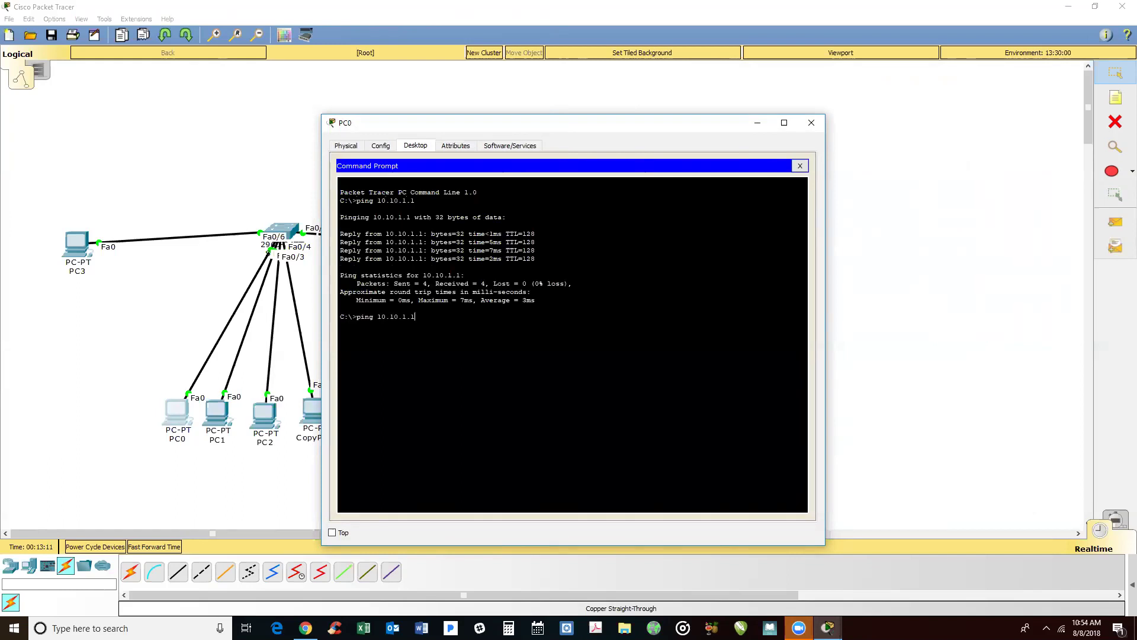
{"action": "key", "text": "Return"}
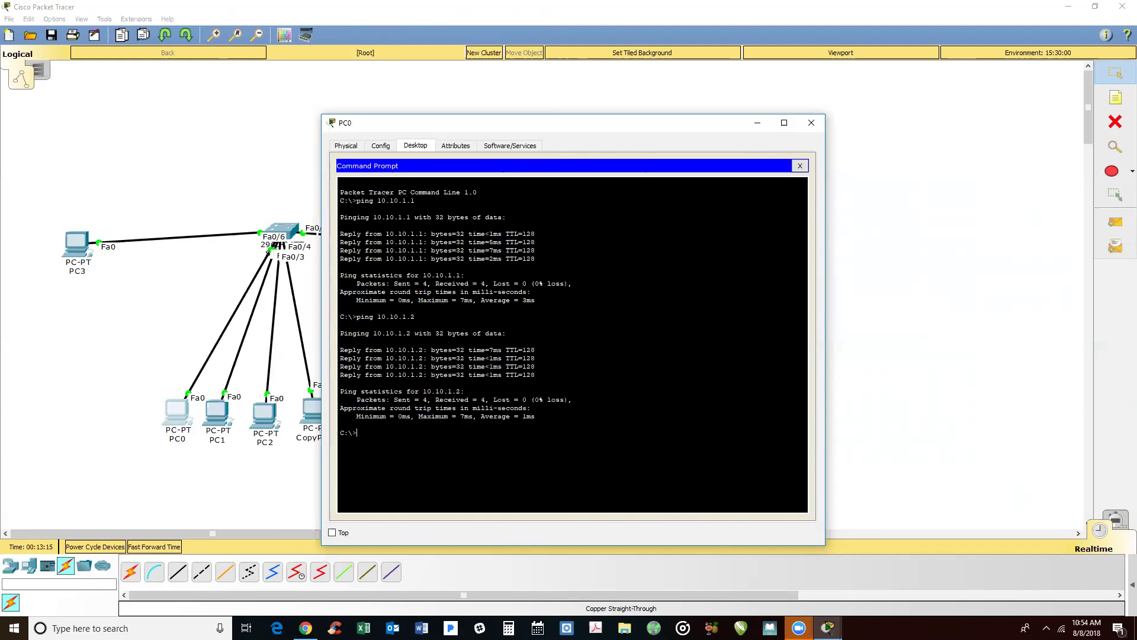
- Ping 10.10.1.3 from PC0's Command Prompt
{"action": "type", "text": "p"}
{"action": "key", "text": "Up"}
{"action": "key", "text": "BackSpace"}
{"action": "type", "text": "3"}
{"action": "key", "text": "Return"}
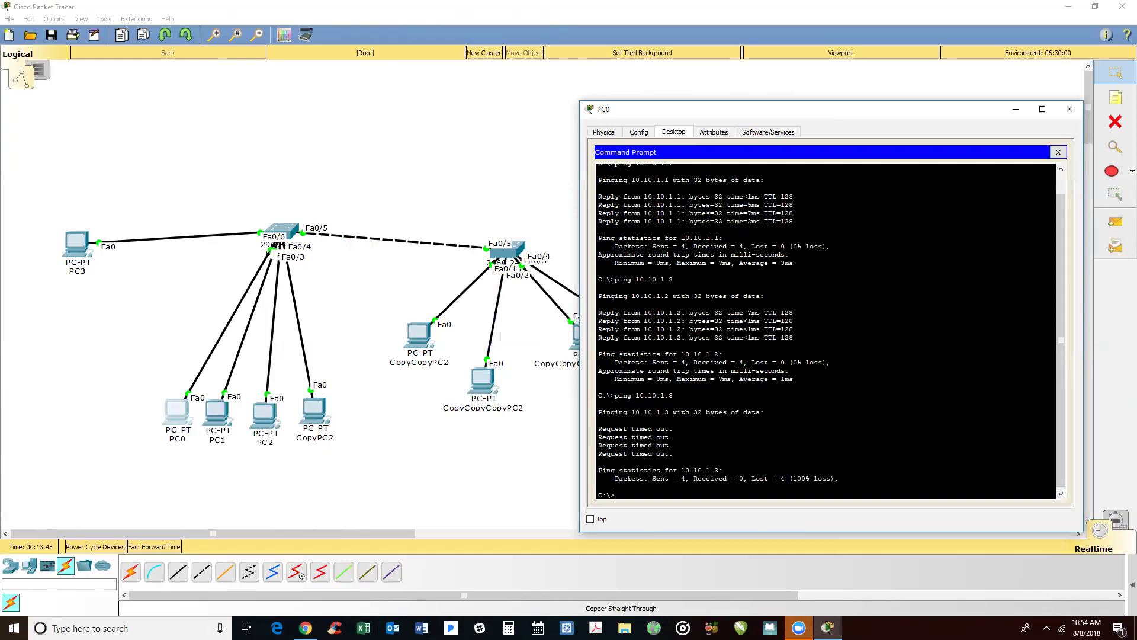
- Ping 10.10.10.5 from PC0 and return to the topology
{"action": "type", "text": "pping 10.10.1.0.5"}
{"action": "key", "text": "Return"}
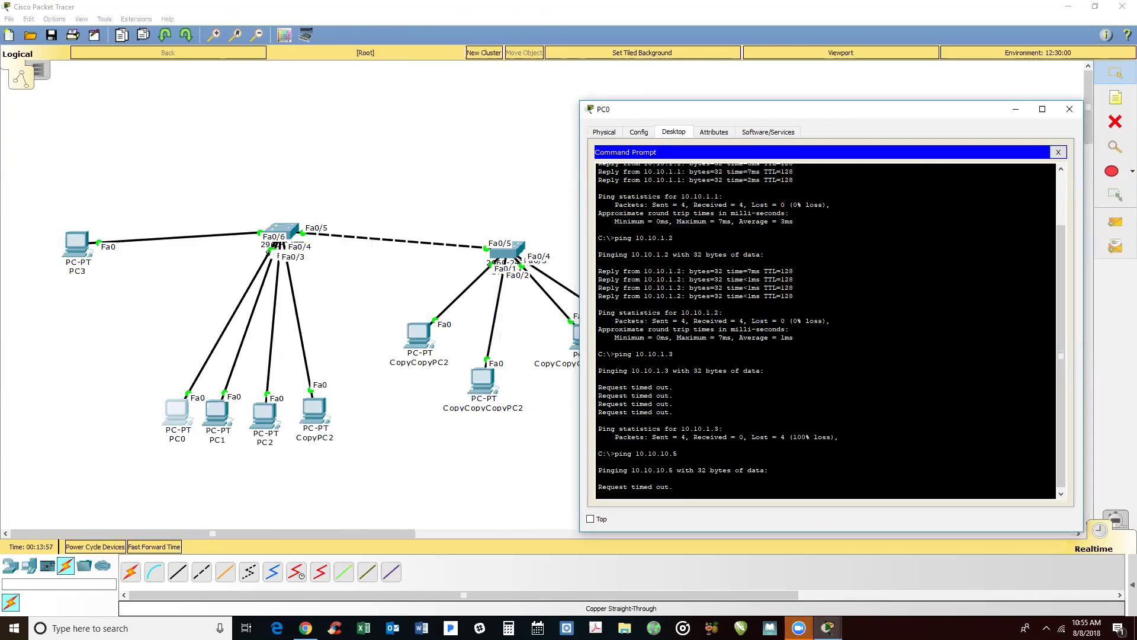
{"action": "left_click", "coordinate": [391, 243]}
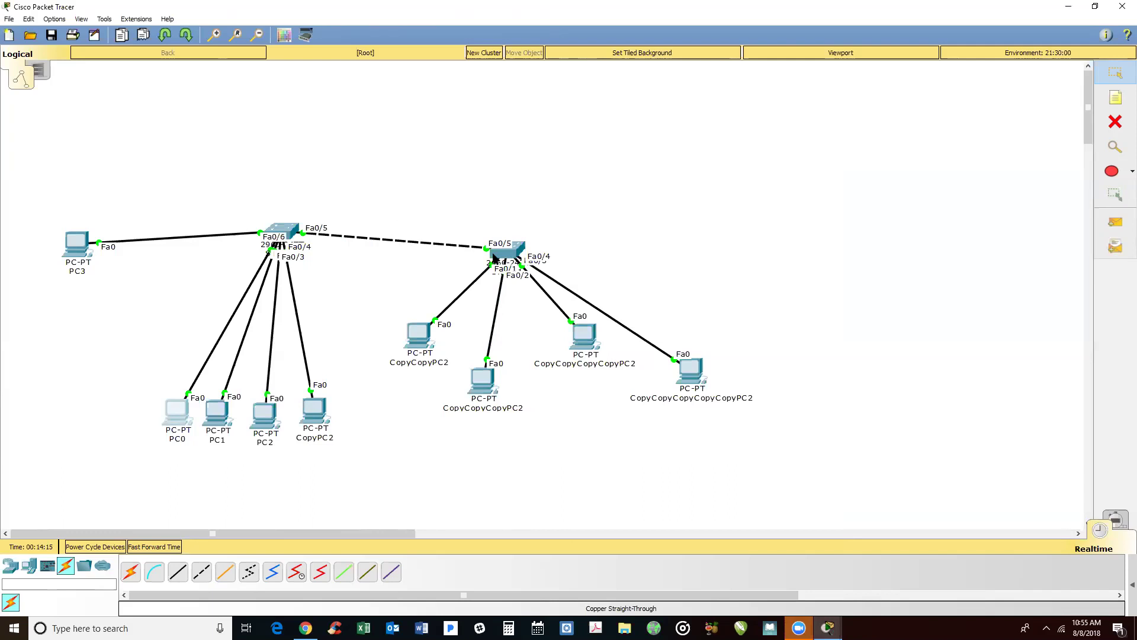
- Open SW1's command line, exit global configuration mode and try to select interface fa0/5
{"action": "left_click", "coordinate": [290, 230]}
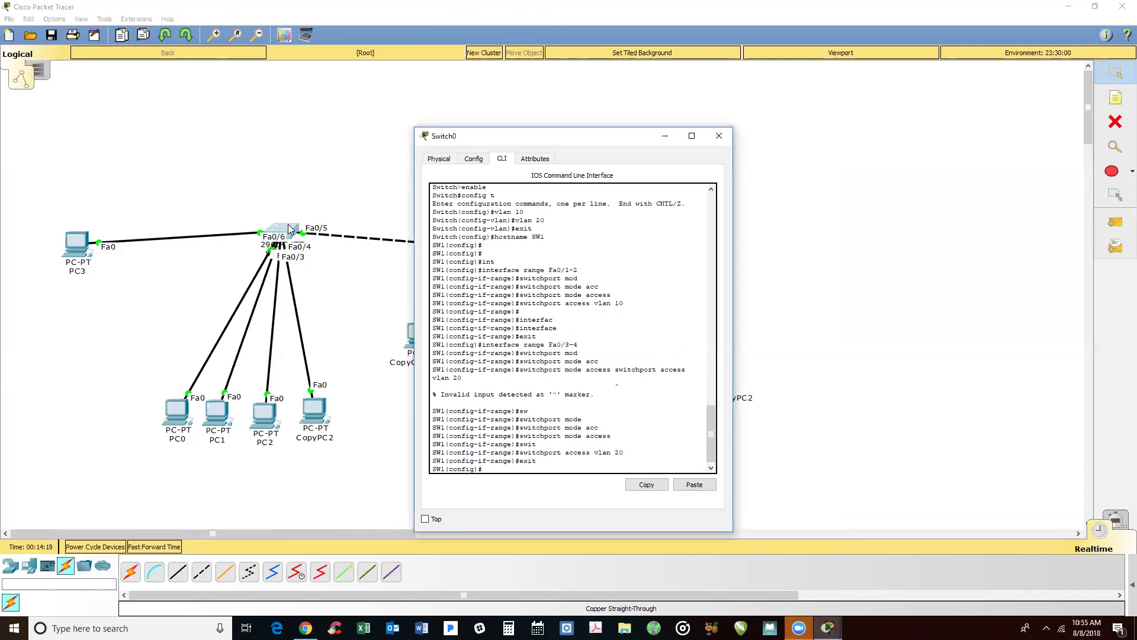
{"action": "type", "text": "inxit"}
{"action": "key", "text": "Return"}
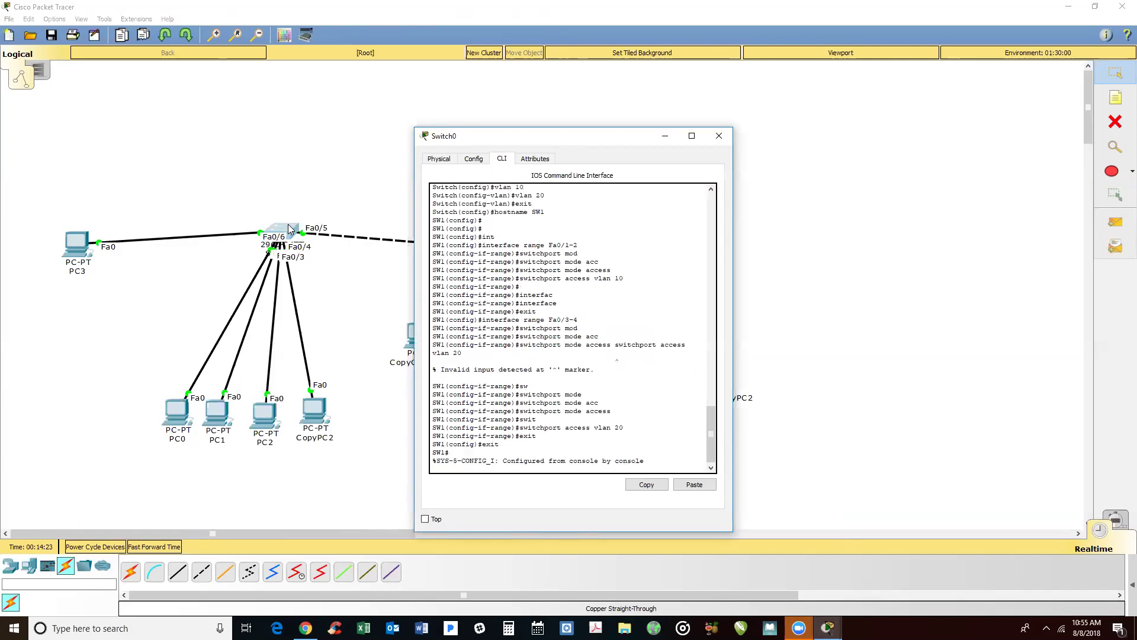
{"action": "key", "text": "Return"}
{"action": "type", "text": "int"}
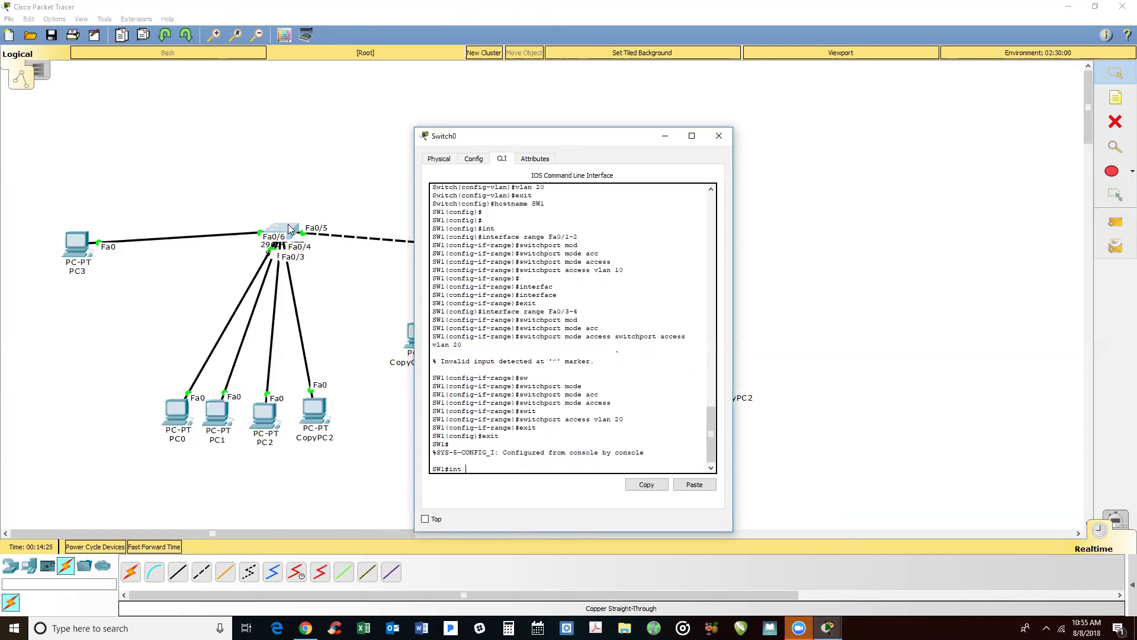
{"action": "type", "text": " fa0/5"}
{"action": "key", "text": "Return"}
- Enter global configuration mode on SW1 with config t and select interface fa0/5
{"action": "type", "text": "confi"}
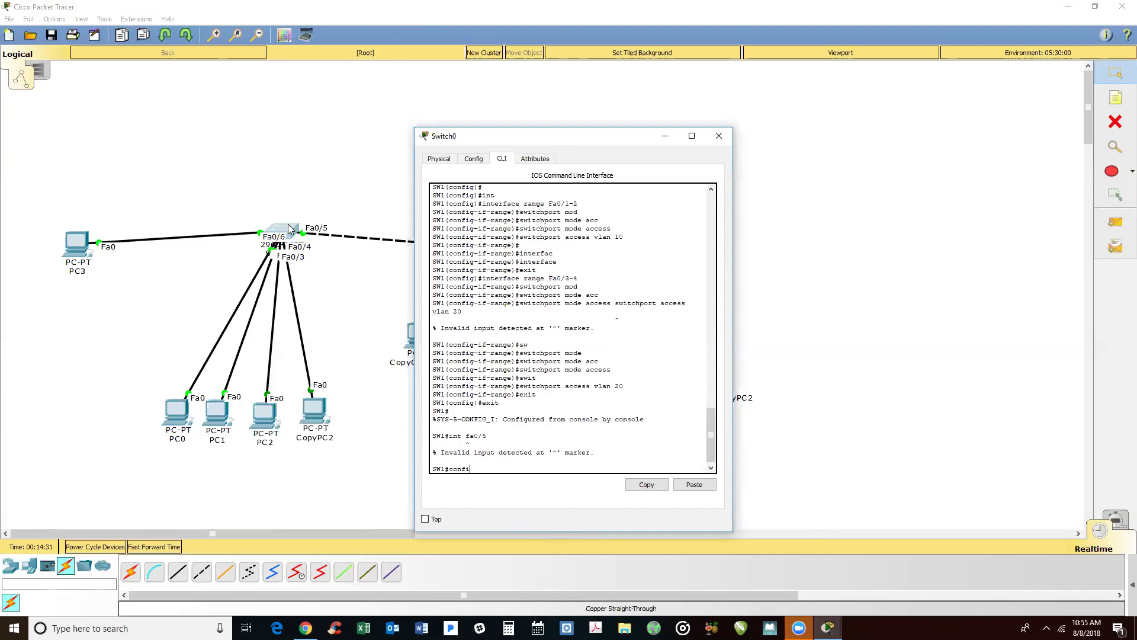
{"action": "type", "text": "g t"}
{"action": "key", "text": "Return"}
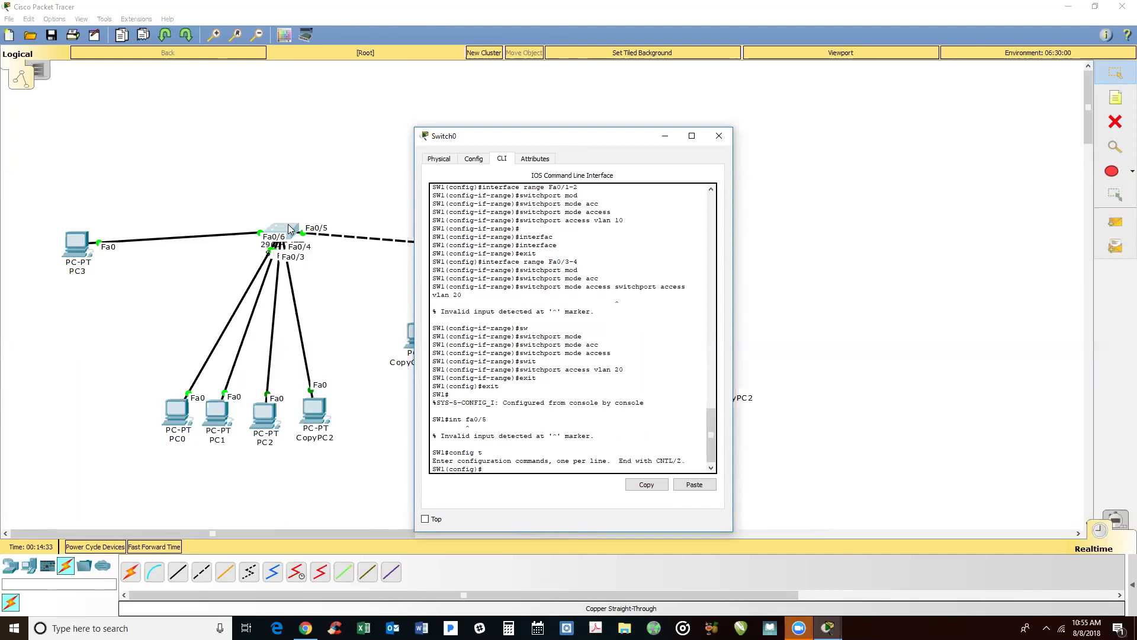
{"action": "type", "text": "int fa0/5"}
{"action": "key", "text": "Return"}
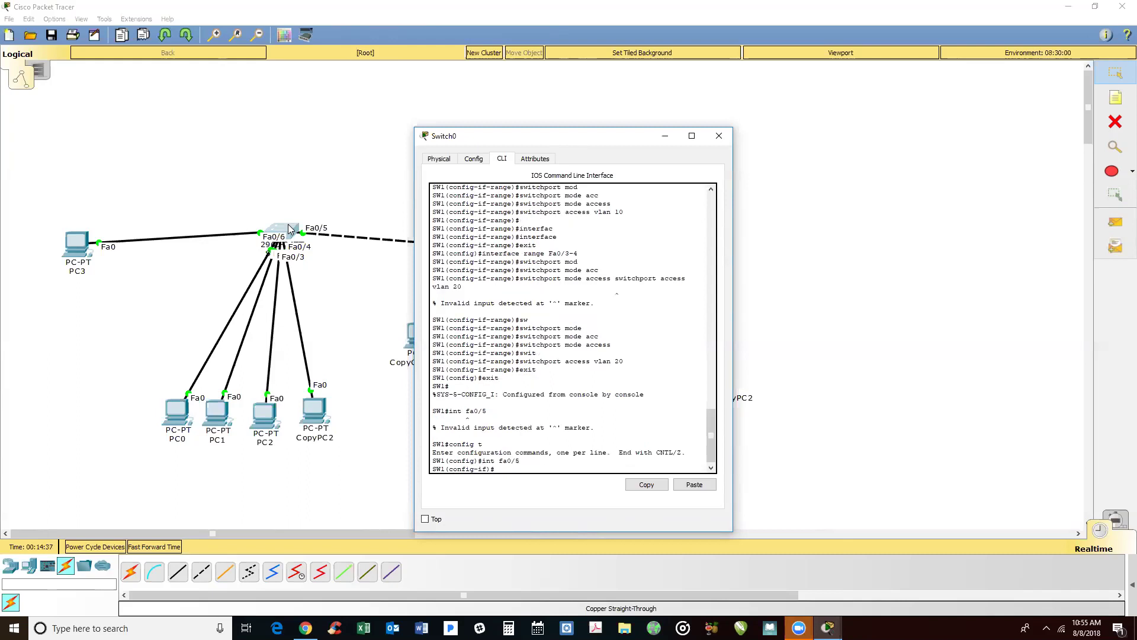
- Set SW1's fa0/5 interface to switchport mode trunk
{"action": "type", "text": "swit"}
{"action": "key", "text": "Tab"}
{"action": "type", "text": "mode "}
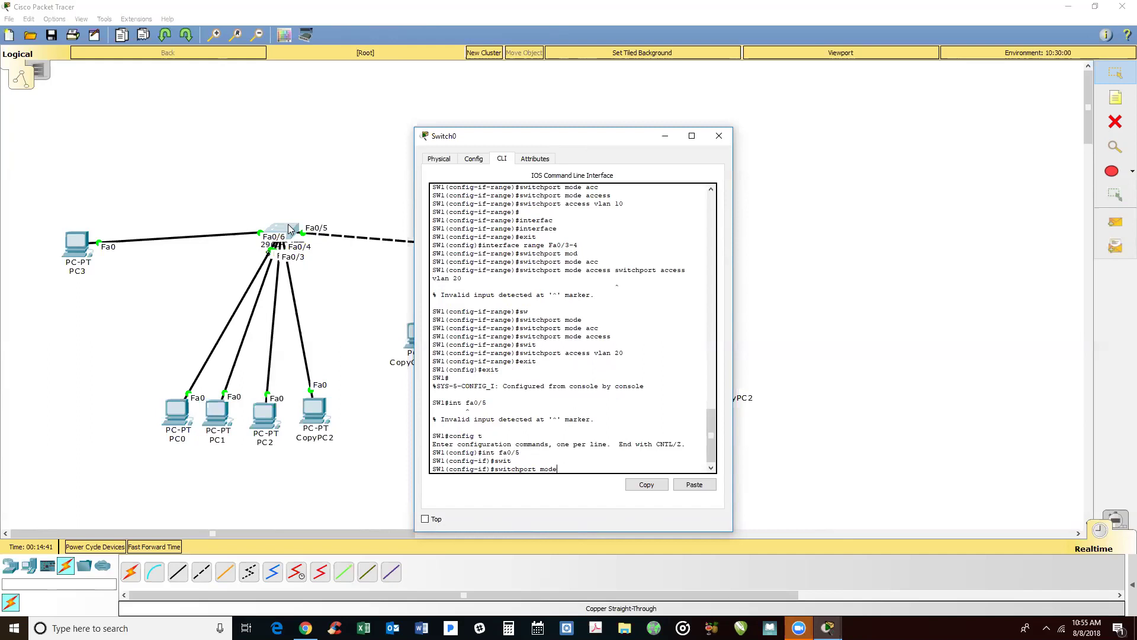
{"action": "type", "text": "tru"}
{"action": "key", "text": "Tab"}
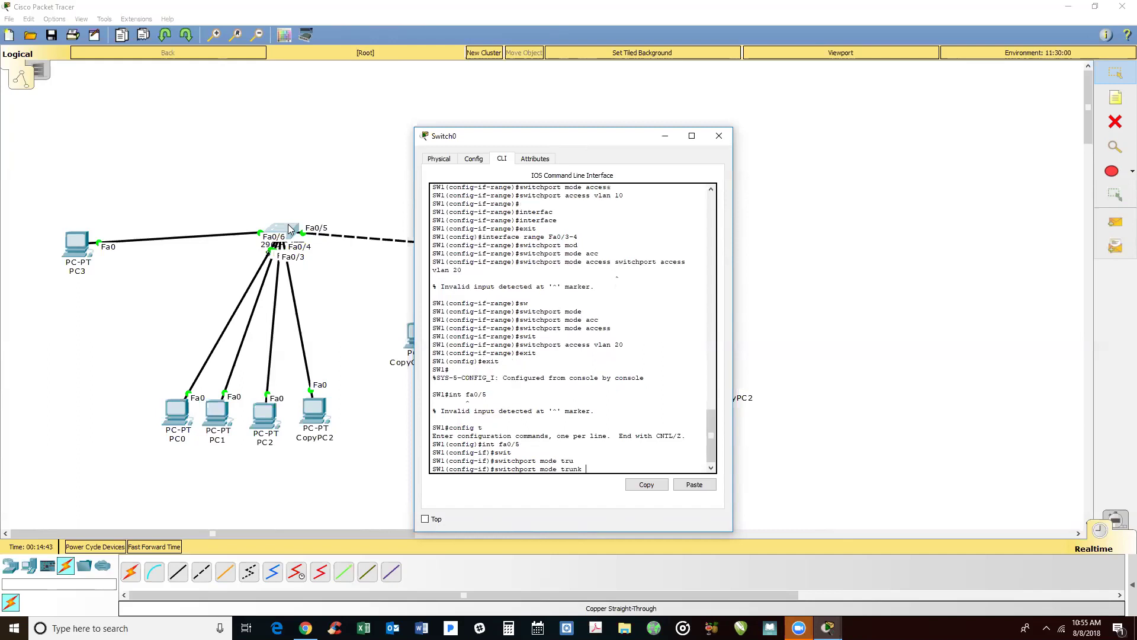
{"action": "key", "text": "Return"}
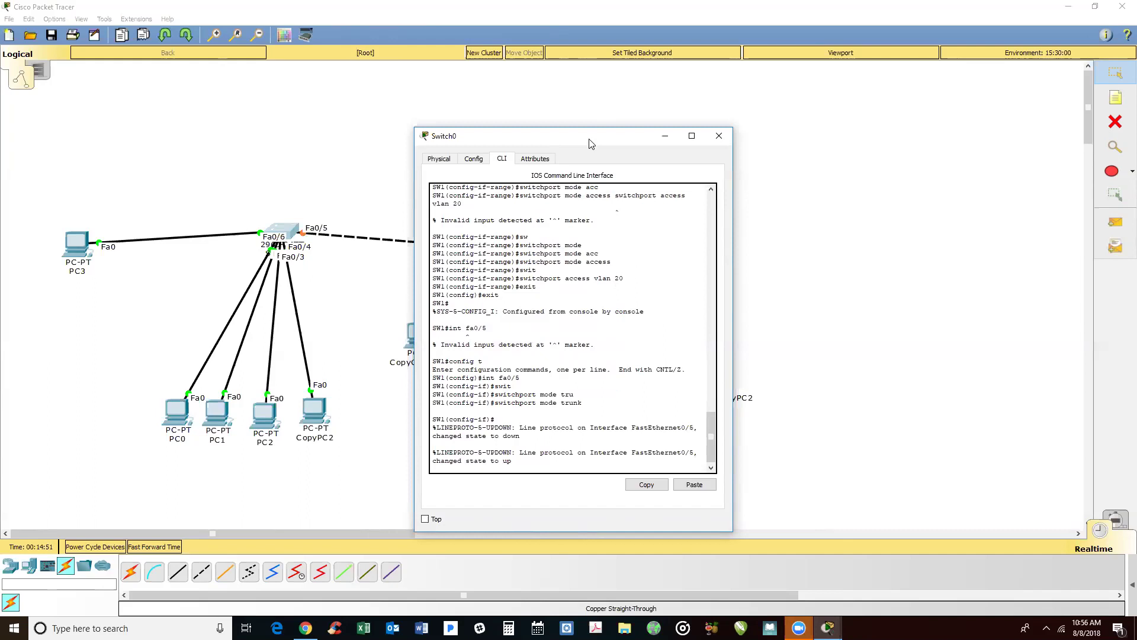
- Open SW2's command line, page through the rest of the VLAN listing and exit global configuration mode
{"action": "left_click_drag", "start_coordinate": [597, 137], "coordinate": [808, 81]}
{"action": "left_click", "coordinate": [518, 259]}
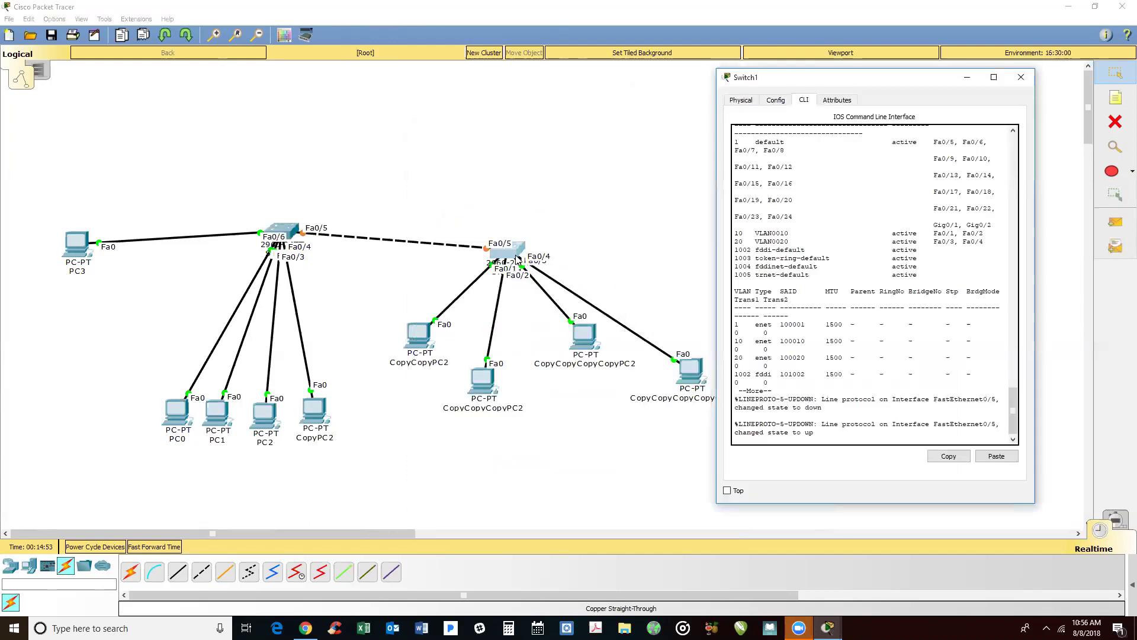
{"action": "key", "text": "Return"}
{"action": "key", "text": "Return"}
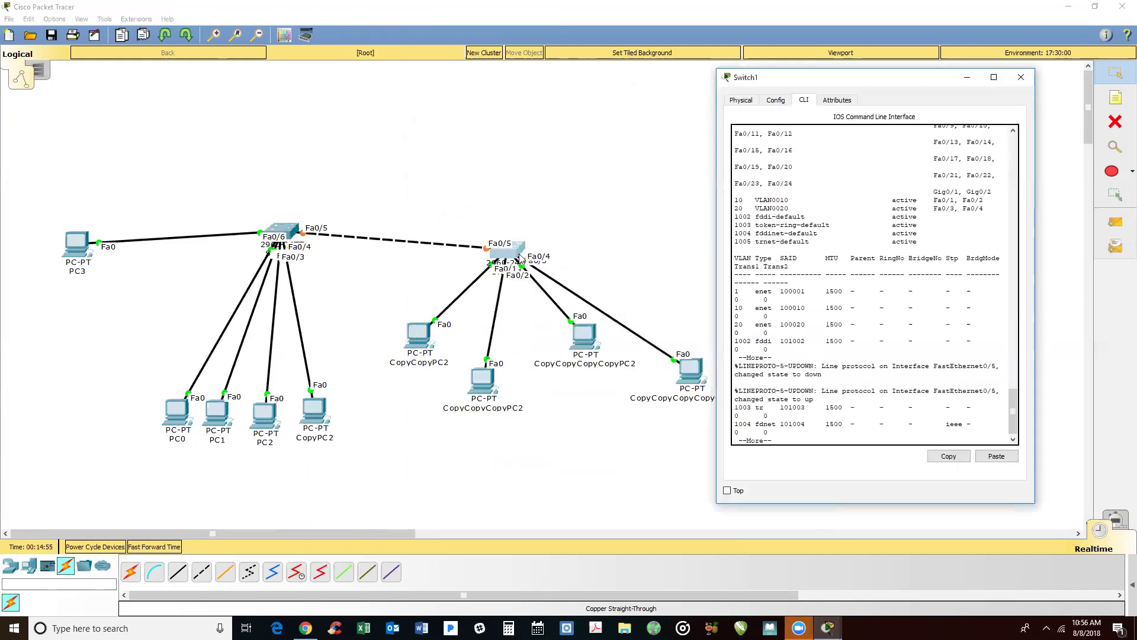
{"action": "key", "text": "space"}
{"action": "type", "text": "exit"}
{"action": "key", "text": "Return"}
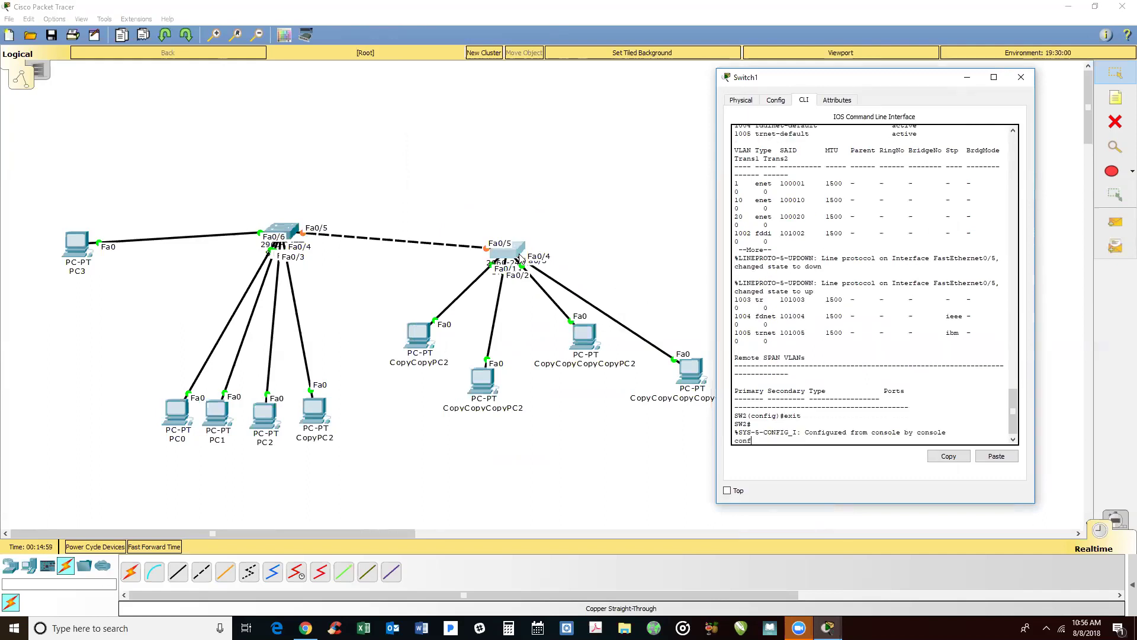
- Enter global configuration mode on SW2 with conf t and select interface fa0/5
{"action": "type", "text": "conf t"}
{"action": "key", "text": "Return"}
{"action": "type", "text": "int "}
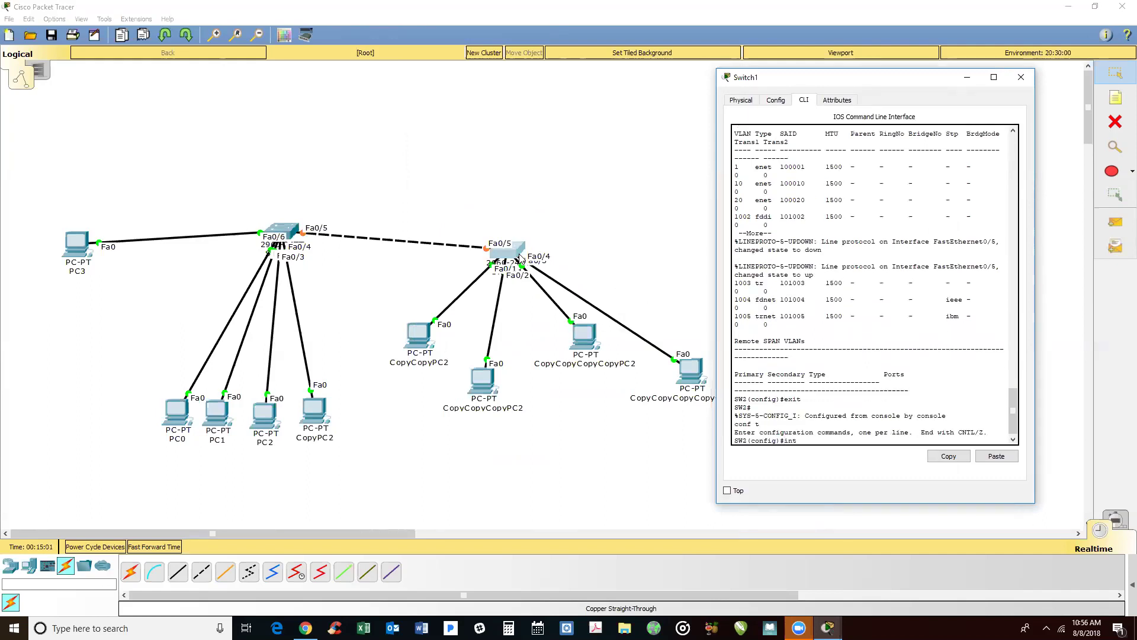
{"action": "type", "text": "fa0/5"}
{"action": "key", "text": "Return"}
- Set SW2's fa0/5 interface to switchport mode trunk and exit to global configuration mode
{"action": "type", "text": "swit"}
{"action": "key", "text": "Tab"}
{"action": "type", "text": "mode truq"}
{"action": "key", "text": "Tab"}
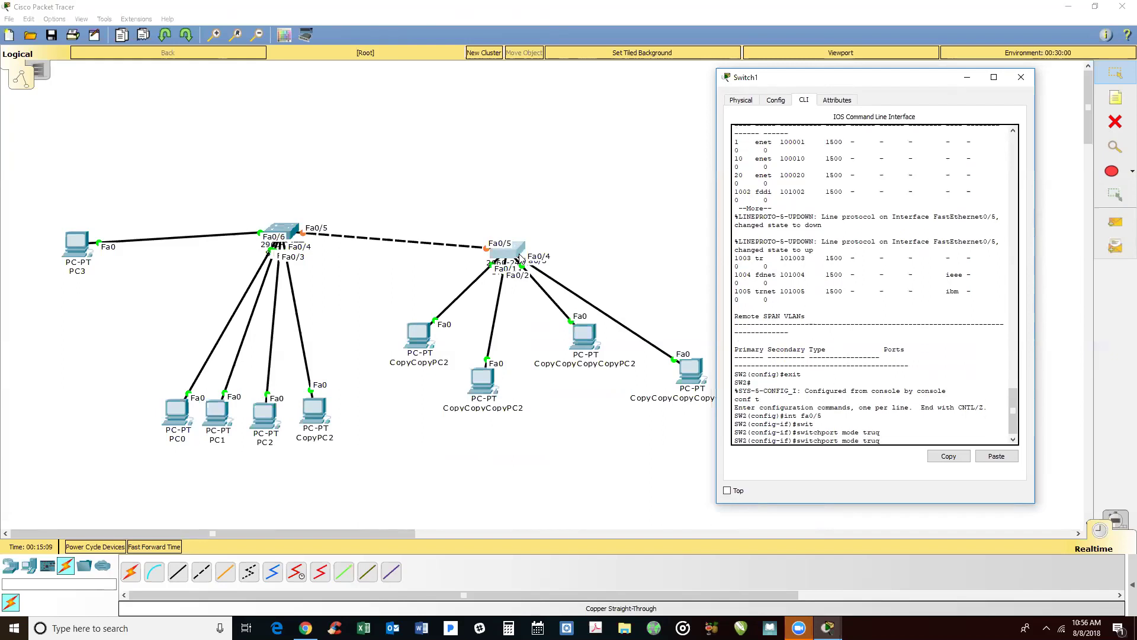
{"action": "key", "text": "BackSpace"}
{"action": "type", "text": "n"}
{"action": "key", "text": "Tab"}
{"action": "key", "text": "Return"}
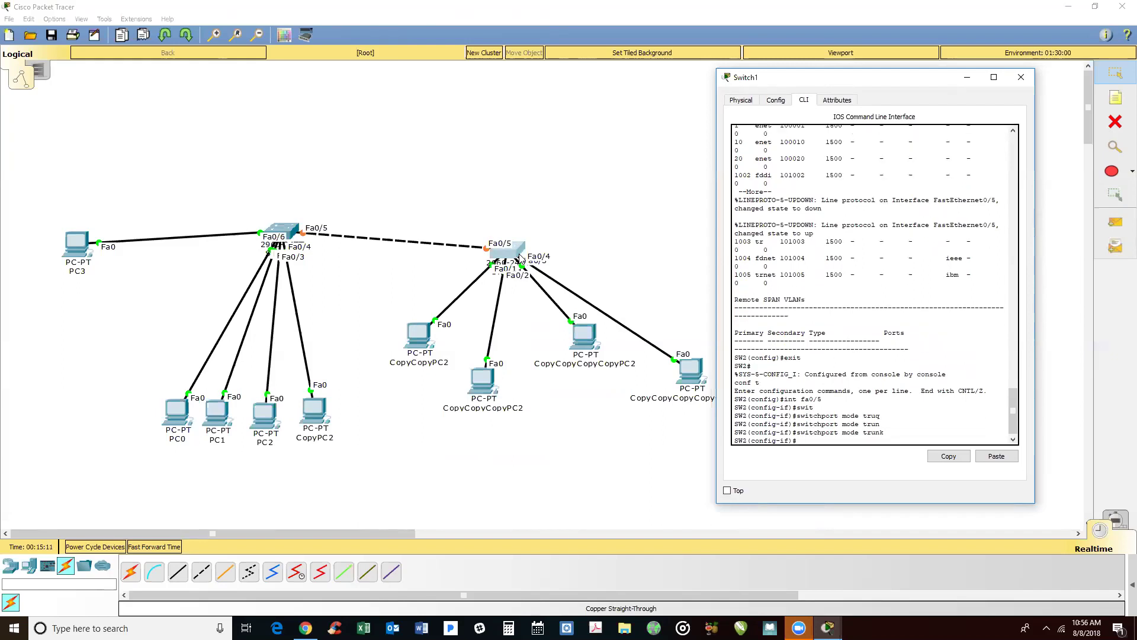
{"action": "key", "text": "Return"}
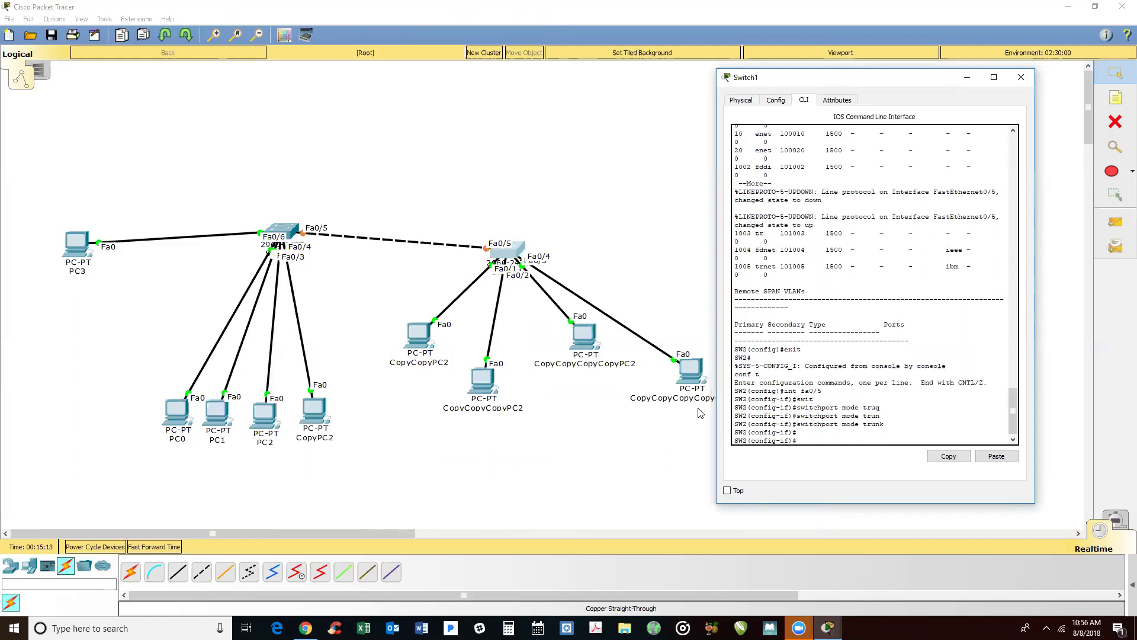
{"action": "type", "text": "exit"}
{"action": "key", "text": "Return"}
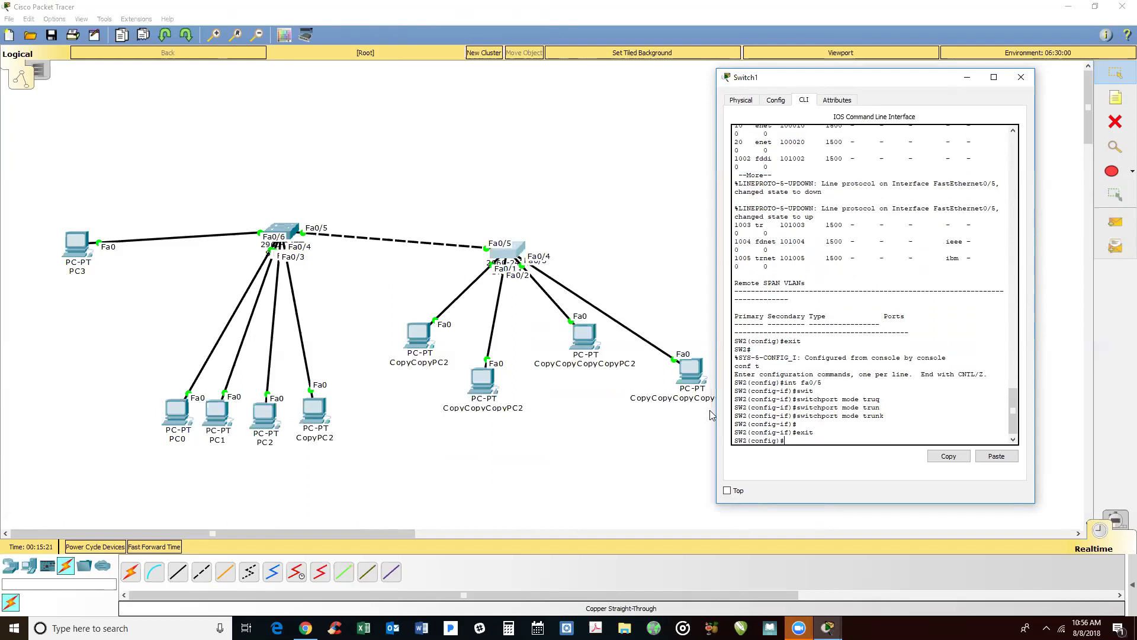
- Repeat the ping to 10.10.10.5 from PC0's Command Prompt
{"action": "left_click", "coordinate": [178, 410]}
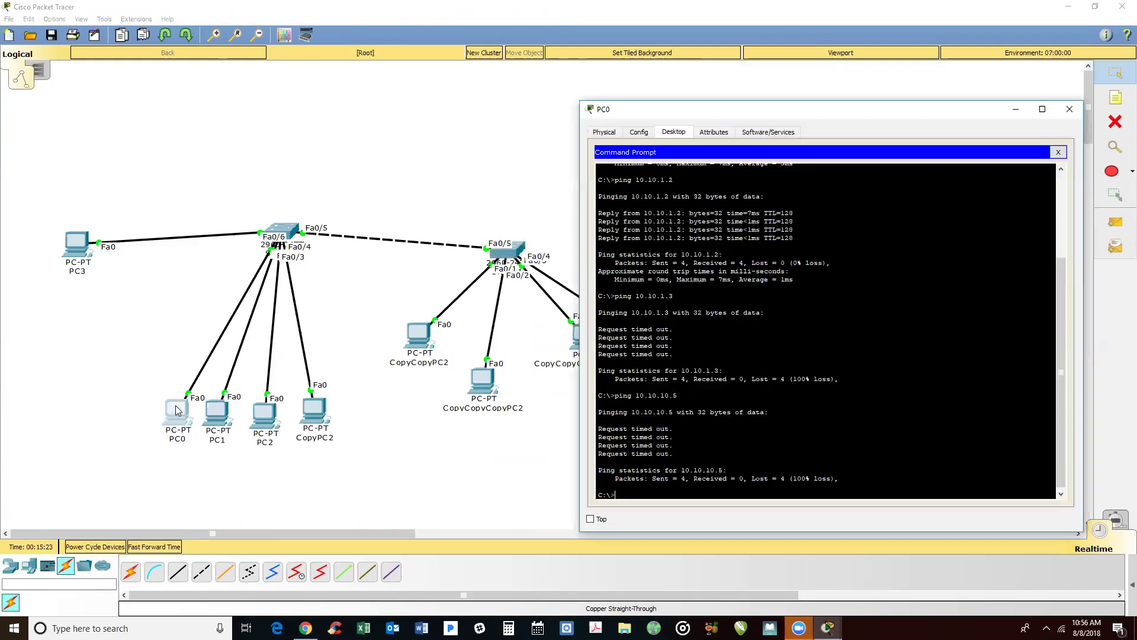
{"action": "key", "text": "Up"}
{"action": "type", "text": ".5"}
{"action": "key", "text": "Return"}
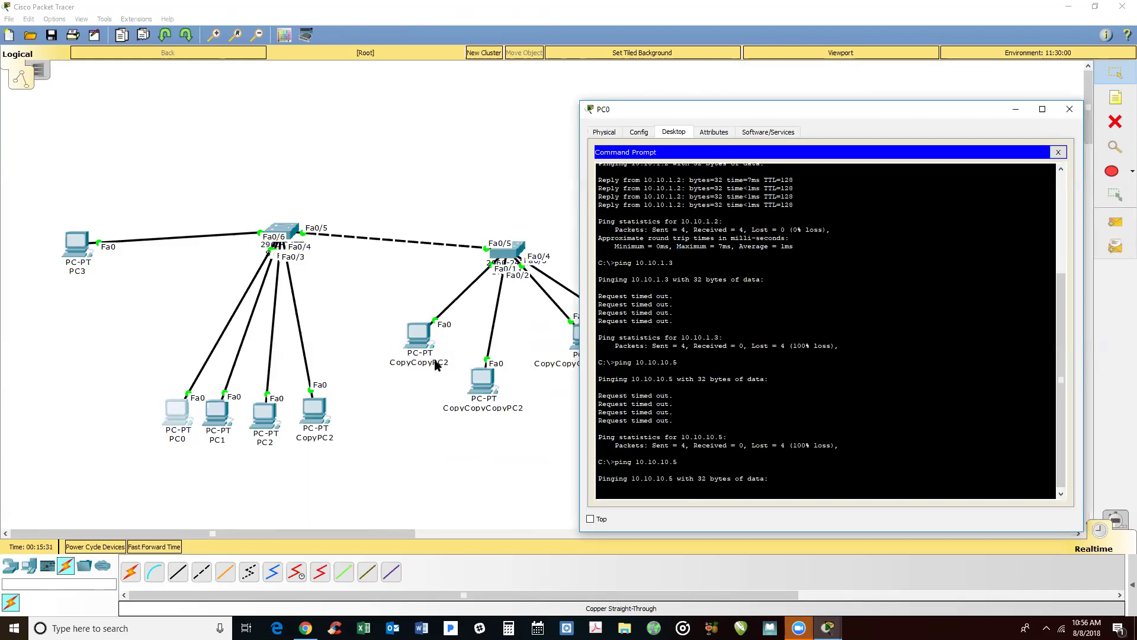
- Set CopyCopyPC2's static IP address to 10.10.1.5 in its IP configuration and close its window
{"action": "left_click", "coordinate": [434, 336]}
{"action": "left_click", "coordinate": [375, 210]}
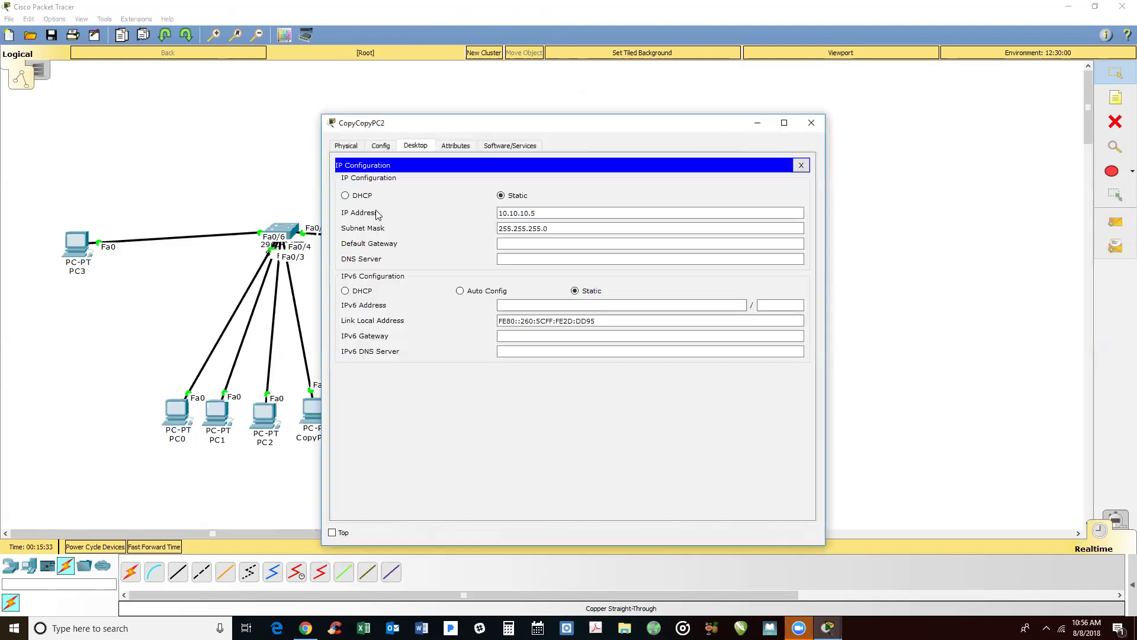
{"action": "left_click", "coordinate": [522, 213]}
{"action": "left_click_drag", "start_coordinate": [527, 126], "coordinate": [788, 107]}
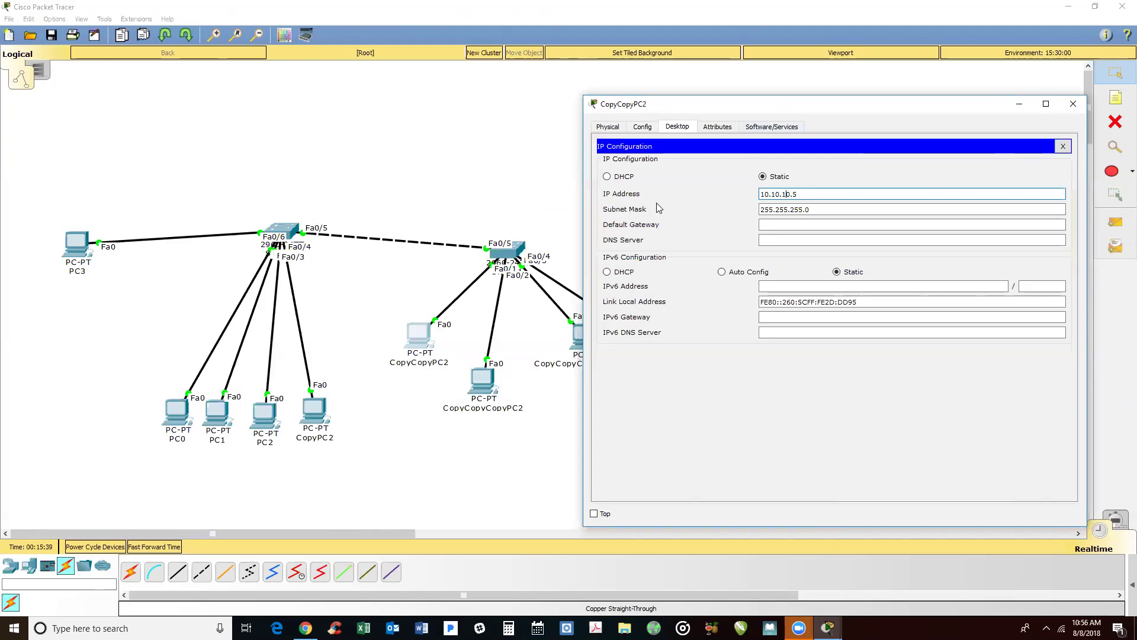
{"action": "key", "text": "Delete"}
{"action": "key", "text": "Delete"}
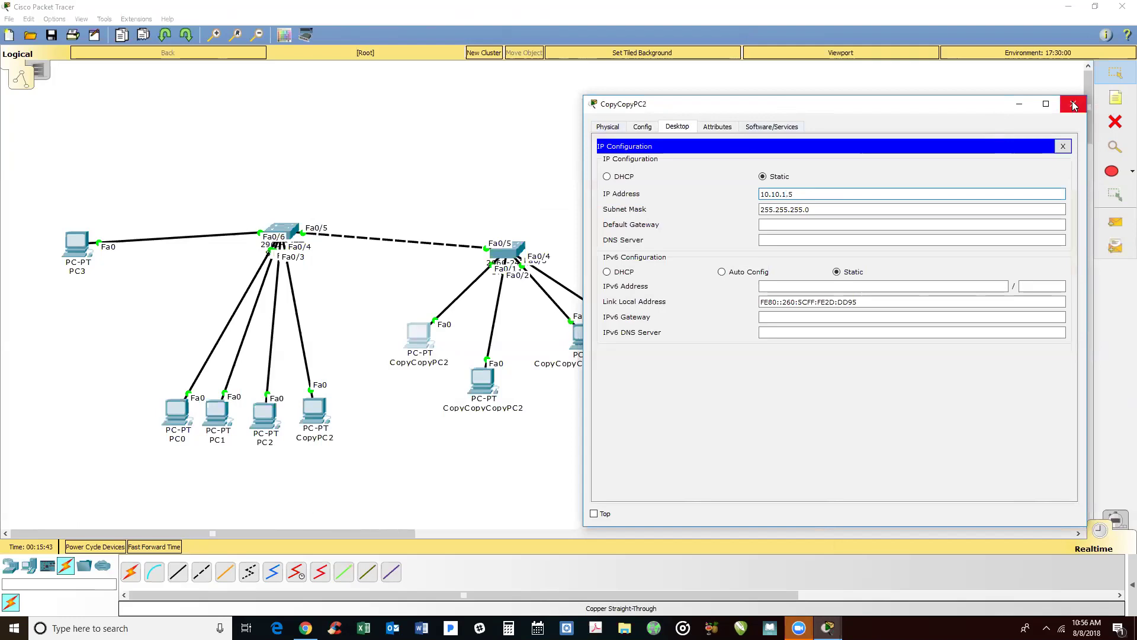
{"action": "left_click", "coordinate": [1074, 105]}
- Set CopyCopyCopyPC2's static IP address to 10.10.1.6 and close its window
{"action": "left_click", "coordinate": [483, 381]}
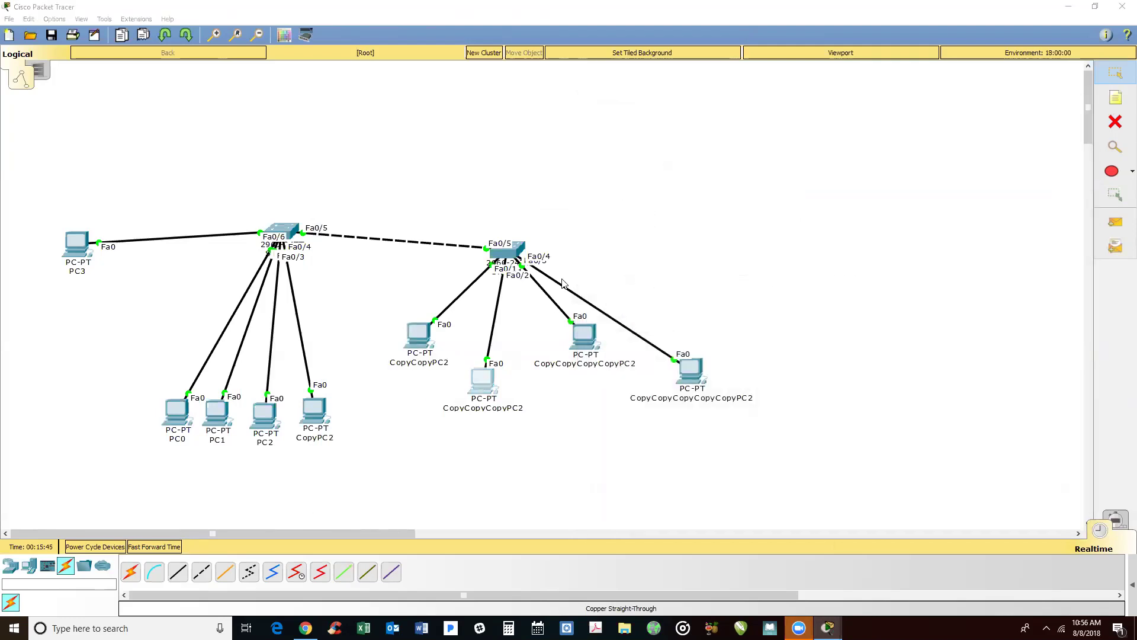
{"action": "left_click", "coordinate": [356, 185]}
{"action": "left_click", "coordinate": [524, 212]}
{"action": "key", "text": "Delete"}
{"action": "key", "text": "Delete"}
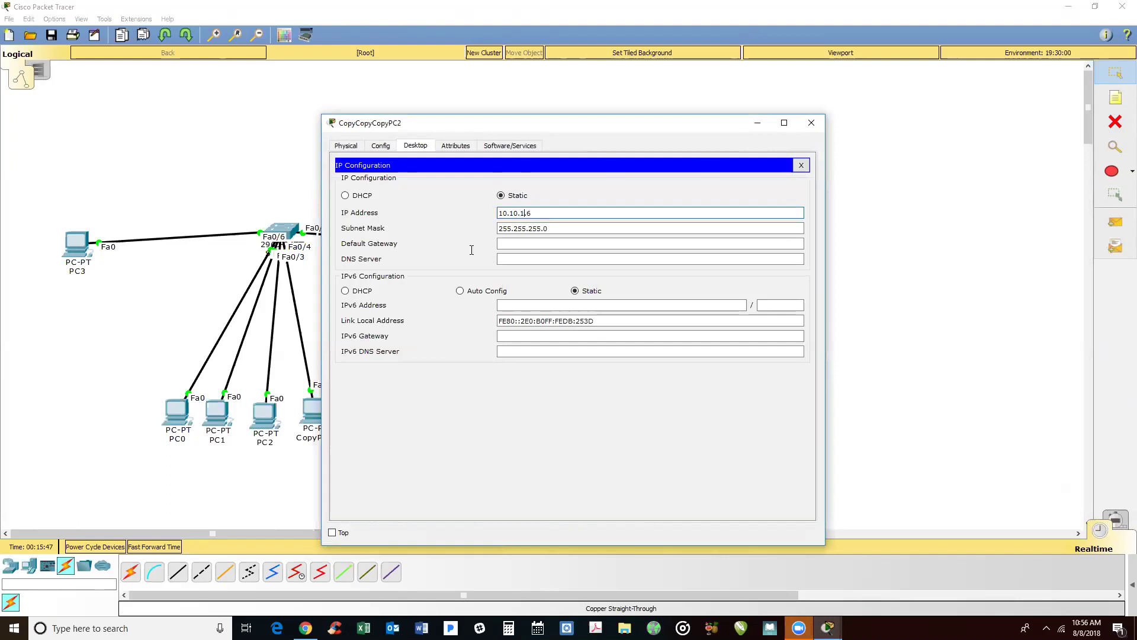
{"action": "left_click", "coordinate": [811, 123]}
- Set CopyCopyCopyCopyPC2's static IP address to 10.10.1.7 and close its window
{"action": "left_click", "coordinate": [584, 334]}
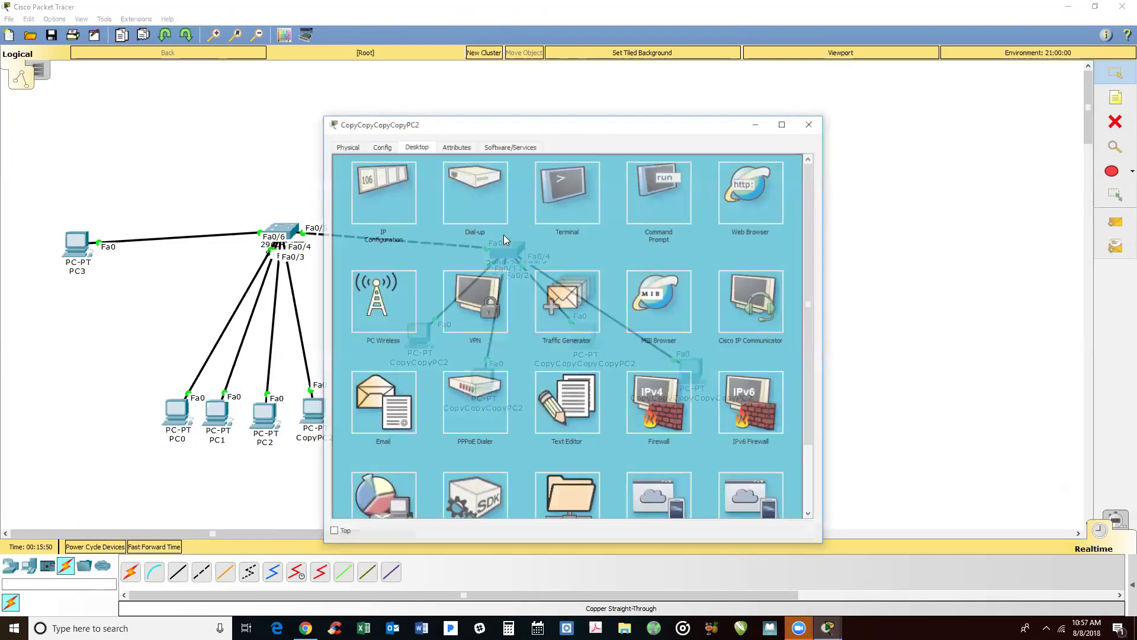
{"action": "left_click", "coordinate": [383, 200]}
{"action": "left_click", "coordinate": [526, 213]}
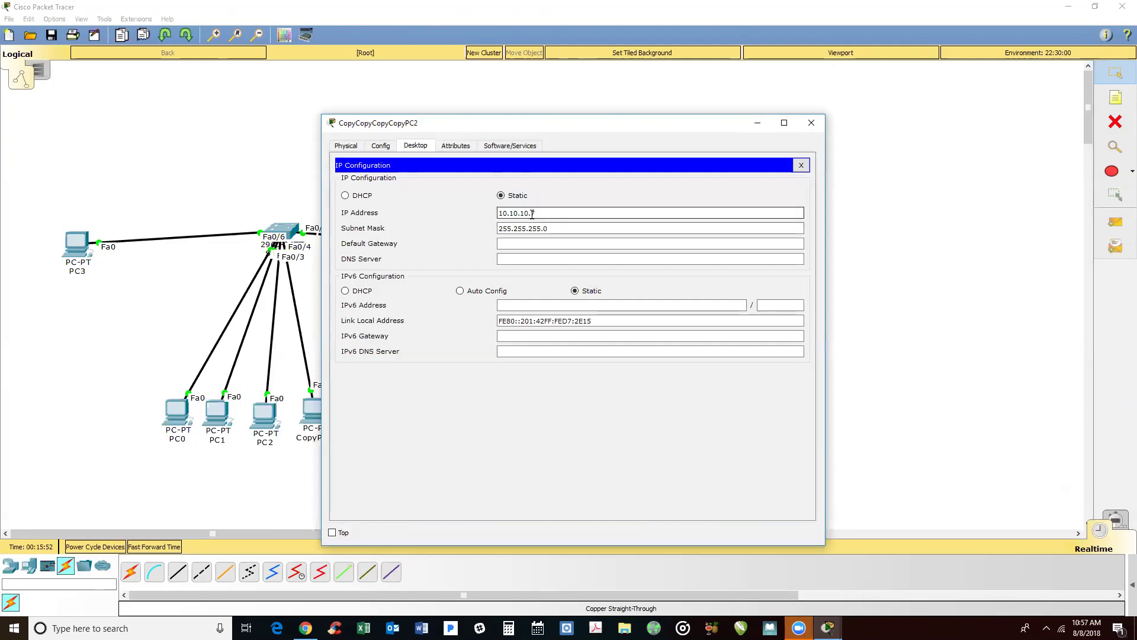
{"action": "left_click", "coordinate": [811, 122]}
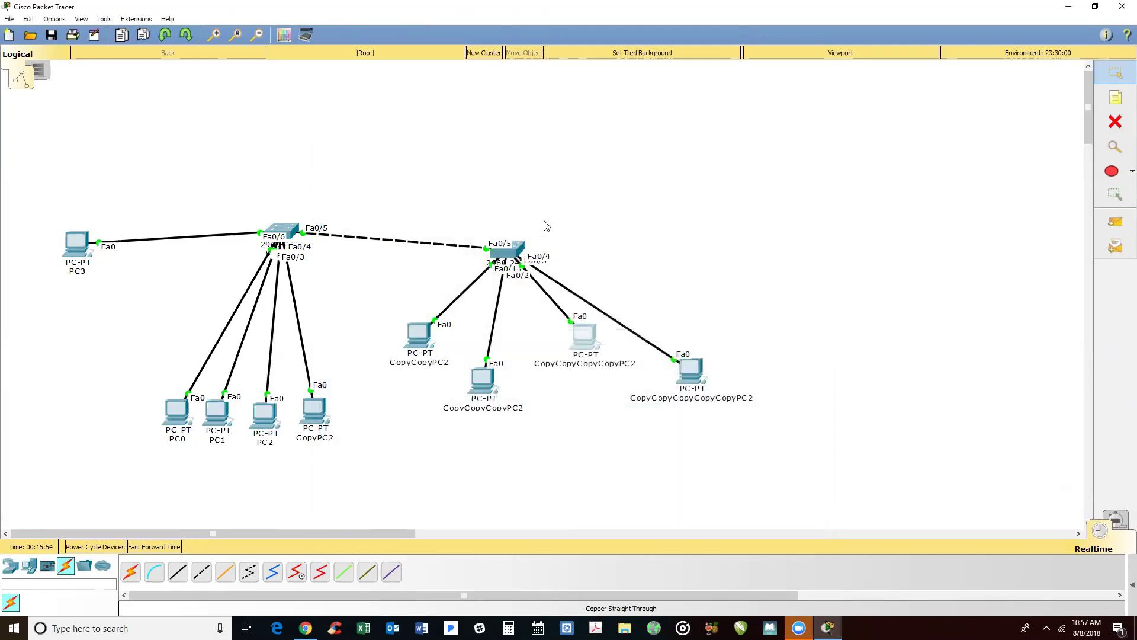
- Correct the static IP address of CopyCopyCopyCopyCopyPC2 to the same 10.10.1.x network and close its window
{"action": "left_click", "coordinate": [690, 371]}
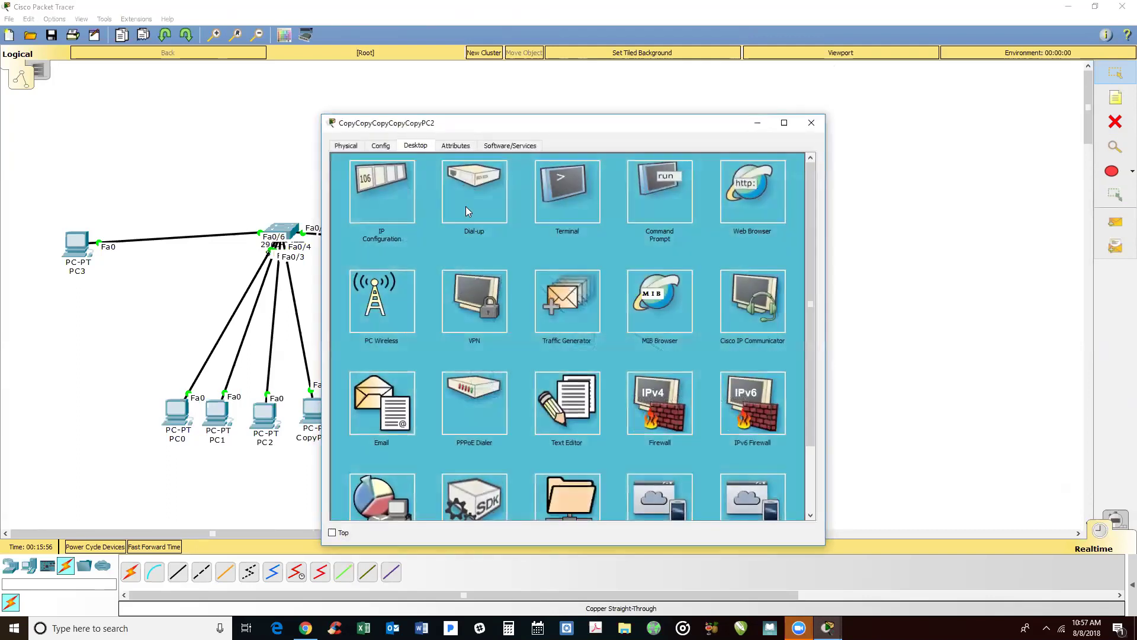
{"action": "left_click", "coordinate": [385, 204]}
{"action": "left_click", "coordinate": [628, 212]}
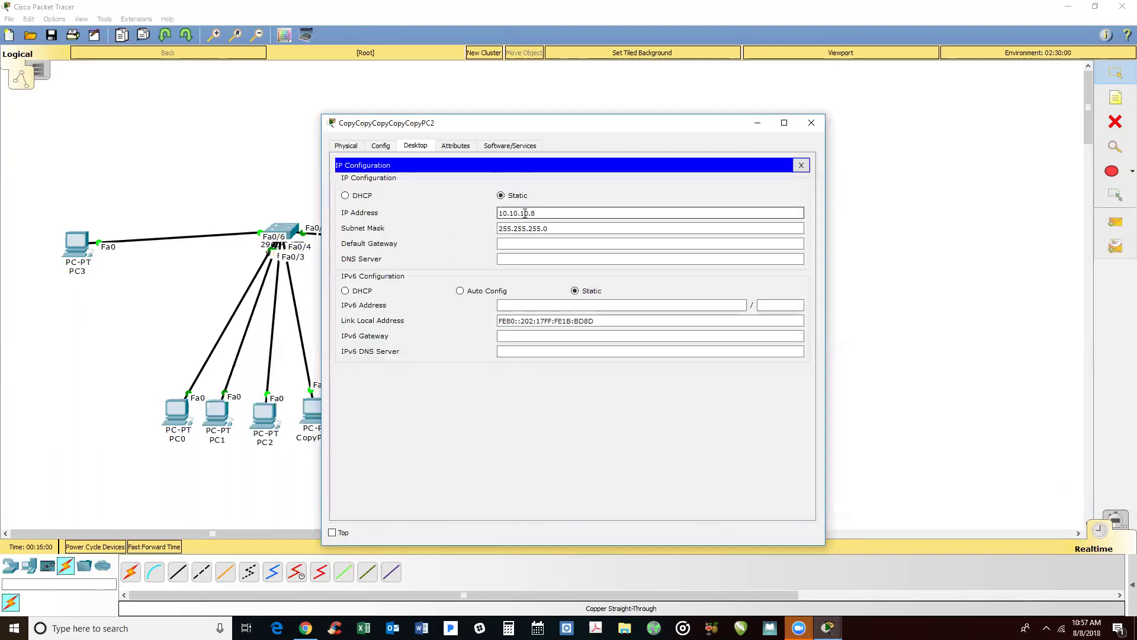
{"action": "left_click", "coordinate": [811, 123]}
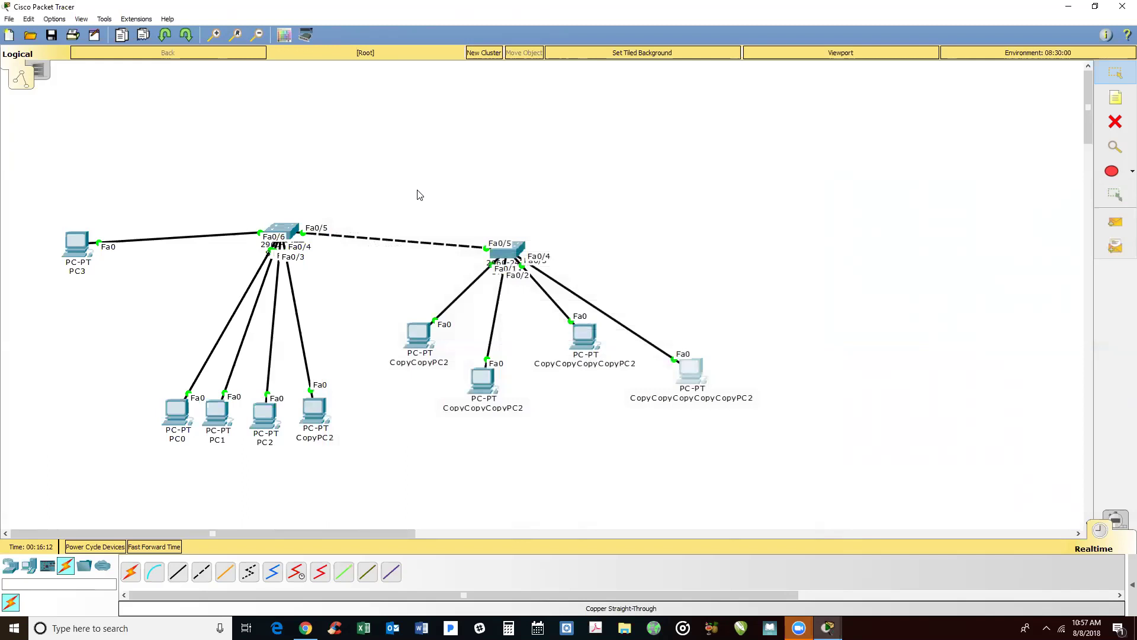
- Ping 10.10.1.5 from PC0's Command Prompt
{"action": "left_click", "coordinate": [179, 421]}
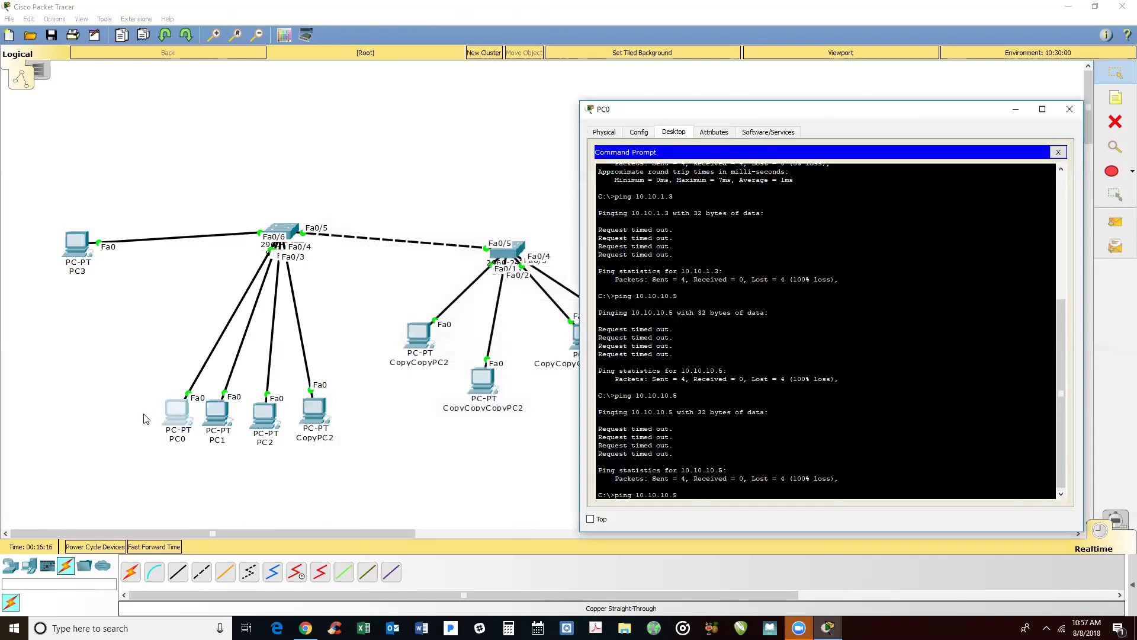
{"action": "key", "text": "BackSpace"}
{"action": "key", "text": "Return"}
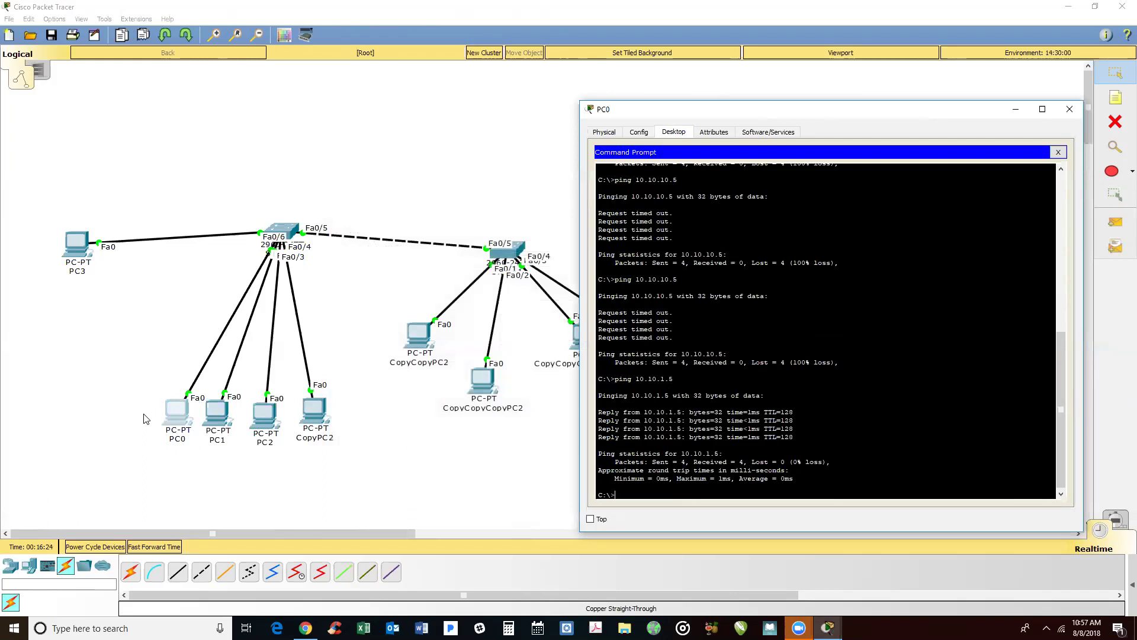
- Ping 10.10.1.7 from PC0's Command Prompt
{"action": "key", "text": "Up"}
{"action": "key", "text": "BackSpace"}
{"action": "type", "text": "7"}
{"action": "key", "text": "Return"}
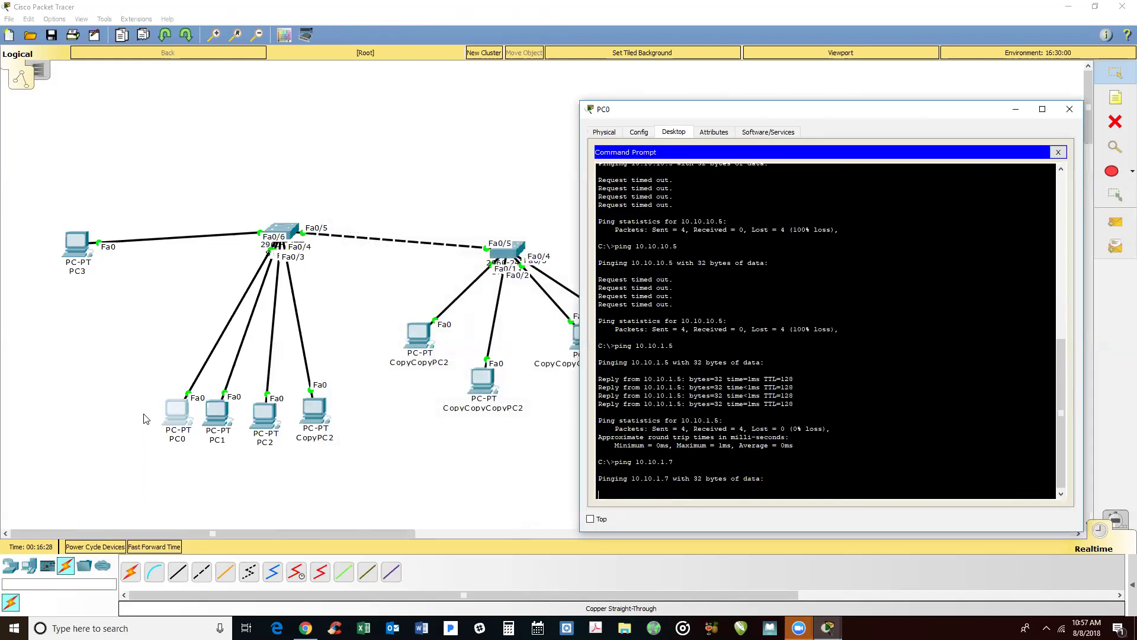
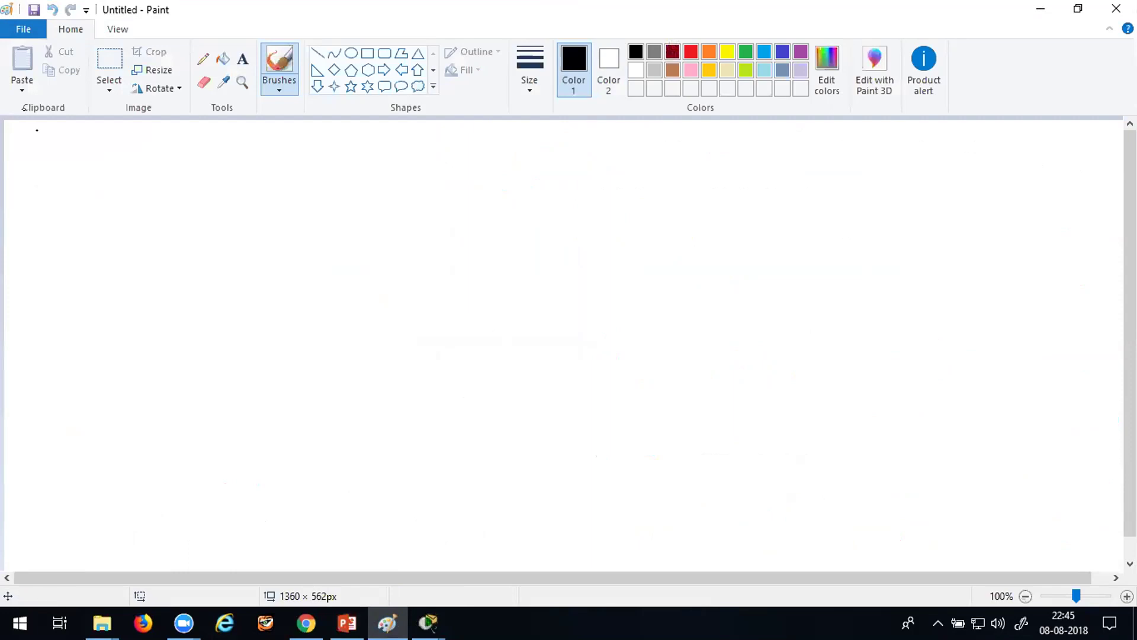
- In Paint, handwrite the heading "Switchport Type" at the top of the blank canvas and underline it
{"action": "left_click_drag", "start_coordinate": [64, 144], "coordinate": [110, 164]}
{"action": "left_click", "coordinate": [121, 139]}
{"action": "mouse_move", "coordinate": [107, 142]}
{"action": "left_mouse_down"}
{"action": "mouse_move", "coordinate": [135, 161]}
{"action": "mouse_move", "coordinate": [143, 146]}
{"action": "mouse_move", "coordinate": [167, 167]}
{"action": "mouse_move", "coordinate": [304, 135]}
{"action": "left_mouse_up"}
{"action": "mouse_move", "coordinate": [290, 144]}
{"action": "left_mouse_down"}
{"action": "mouse_move", "coordinate": [298, 184]}
{"action": "mouse_move", "coordinate": [314, 131]}
{"action": "mouse_move", "coordinate": [320, 160]}
{"action": "left_mouse_up"}
{"action": "left_click_drag", "start_coordinate": [333, 154], "coordinate": [356, 161]}
{"action": "left_click_drag", "start_coordinate": [39, 186], "coordinate": [422, 202]}
- Handwrite the first list item "1. Access" below the underlined heading
{"action": "mouse_move", "coordinate": [62, 224]}
{"action": "left_mouse_down"}
{"action": "mouse_move", "coordinate": [83, 241]}
{"action": "mouse_move", "coordinate": [131, 216]}
{"action": "mouse_move", "coordinate": [142, 244]}
{"action": "left_mouse_up"}
{"action": "left_click", "coordinate": [88, 239]}
{"action": "left_click_drag", "start_coordinate": [125, 232], "coordinate": [159, 244]}
{"action": "left_click_drag", "start_coordinate": [175, 228], "coordinate": [175, 244]}
{"action": "left_click_drag", "start_coordinate": [181, 235], "coordinate": [197, 242]}
{"action": "mouse_move", "coordinate": [207, 224]}
{"action": "left_mouse_down"}
{"action": "mouse_move", "coordinate": [202, 251]}
{"action": "mouse_move", "coordinate": [216, 248]}
{"action": "left_mouse_up"}
- Handwrite the second list item "2. Trunk Port" below the Access item
{"action": "mouse_move", "coordinate": [60, 291]}
{"action": "left_mouse_down"}
{"action": "mouse_move", "coordinate": [84, 308]}
{"action": "mouse_move", "coordinate": [138, 309]}
{"action": "left_mouse_up"}
{"action": "left_click", "coordinate": [94, 305]}
{"action": "left_click_drag", "start_coordinate": [121, 287], "coordinate": [155, 284]}
{"action": "left_click_drag", "start_coordinate": [151, 295], "coordinate": [203, 307]}
{"action": "mouse_move", "coordinate": [211, 283]}
{"action": "left_mouse_down"}
{"action": "mouse_move", "coordinate": [211, 302]}
{"action": "mouse_move", "coordinate": [229, 307]}
{"action": "left_mouse_up"}
{"action": "left_click_drag", "start_coordinate": [259, 271], "coordinate": [263, 312]}
{"action": "mouse_move", "coordinate": [258, 273]}
{"action": "left_mouse_down"}
{"action": "mouse_move", "coordinate": [262, 295]}
{"action": "mouse_move", "coordinate": [278, 291]}
{"action": "left_mouse_up"}
{"action": "mouse_move", "coordinate": [283, 307]}
{"action": "left_mouse_down"}
{"action": "mouse_move", "coordinate": [295, 291]}
{"action": "mouse_move", "coordinate": [299, 309]}
{"action": "left_mouse_up"}
{"action": "left_click_drag", "start_coordinate": [298, 300], "coordinate": [320, 299]}
- Handwrite the third list item "3. Dynamic Auto" below the Trunk Port item
{"action": "mouse_move", "coordinate": [56, 365]}
{"action": "left_mouse_down"}
{"action": "mouse_move", "coordinate": [75, 372]}
{"action": "mouse_move", "coordinate": [56, 380]}
{"action": "left_mouse_up"}
{"action": "left_click", "coordinate": [91, 378]}
{"action": "left_click_drag", "start_coordinate": [122, 354], "coordinate": [122, 376]}
{"action": "mouse_move", "coordinate": [119, 354]}
{"action": "left_mouse_down"}
{"action": "mouse_move", "coordinate": [122, 376]}
{"action": "mouse_move", "coordinate": [165, 374]}
{"action": "mouse_move", "coordinate": [147, 388]}
{"action": "left_mouse_up"}
{"action": "mouse_move", "coordinate": [172, 372]}
{"action": "left_mouse_down"}
{"action": "mouse_move", "coordinate": [179, 356]}
{"action": "mouse_move", "coordinate": [214, 377]}
{"action": "left_mouse_up"}
{"action": "mouse_move", "coordinate": [213, 377]}
{"action": "left_mouse_down"}
{"action": "mouse_move", "coordinate": [222, 364]}
{"action": "mouse_move", "coordinate": [234, 377]}
{"action": "left_mouse_up"}
{"action": "left_click", "coordinate": [240, 354]}
{"action": "mouse_move", "coordinate": [240, 365]}
{"action": "left_mouse_down"}
{"action": "mouse_move", "coordinate": [241, 377]}
{"action": "mouse_move", "coordinate": [261, 377]}
{"action": "mouse_move", "coordinate": [315, 338]}
{"action": "mouse_move", "coordinate": [322, 375]}
{"action": "left_mouse_up"}
{"action": "left_click_drag", "start_coordinate": [310, 361], "coordinate": [324, 356]}
{"action": "mouse_move", "coordinate": [327, 353]}
{"action": "left_mouse_down"}
{"action": "mouse_move", "coordinate": [336, 368]}
{"action": "mouse_move", "coordinate": [354, 358]}
{"action": "left_mouse_up"}
{"action": "left_click_drag", "start_coordinate": [354, 339], "coordinate": [352, 370]}
{"action": "left_click_drag", "start_coordinate": [347, 354], "coordinate": [367, 355]}
- Handwrite the fourth list item "4. Dynamic Desirable" below the Dynamic Auto item
{"action": "left_click_drag", "start_coordinate": [55, 418], "coordinate": [69, 431]}
{"action": "left_click", "coordinate": [78, 446]}
{"action": "mouse_move", "coordinate": [67, 418]}
{"action": "left_mouse_down"}
{"action": "mouse_move", "coordinate": [76, 443]}
{"action": "mouse_move", "coordinate": [142, 437]}
{"action": "mouse_move", "coordinate": [122, 448]}
{"action": "left_mouse_up"}
{"action": "mouse_move", "coordinate": [150, 429]}
{"action": "left_mouse_down"}
{"action": "mouse_move", "coordinate": [166, 429]}
{"action": "mouse_move", "coordinate": [153, 483]}
{"action": "left_mouse_up"}
{"action": "mouse_move", "coordinate": [180, 443]}
{"action": "left_mouse_down"}
{"action": "mouse_move", "coordinate": [332, 434]}
{"action": "mouse_move", "coordinate": [347, 422]}
{"action": "mouse_move", "coordinate": [367, 432]}
{"action": "mouse_move", "coordinate": [370, 421]}
{"action": "mouse_move", "coordinate": [440, 441]}
{"action": "mouse_move", "coordinate": [462, 424]}
{"action": "mouse_move", "coordinate": [481, 443]}
{"action": "left_mouse_up"}
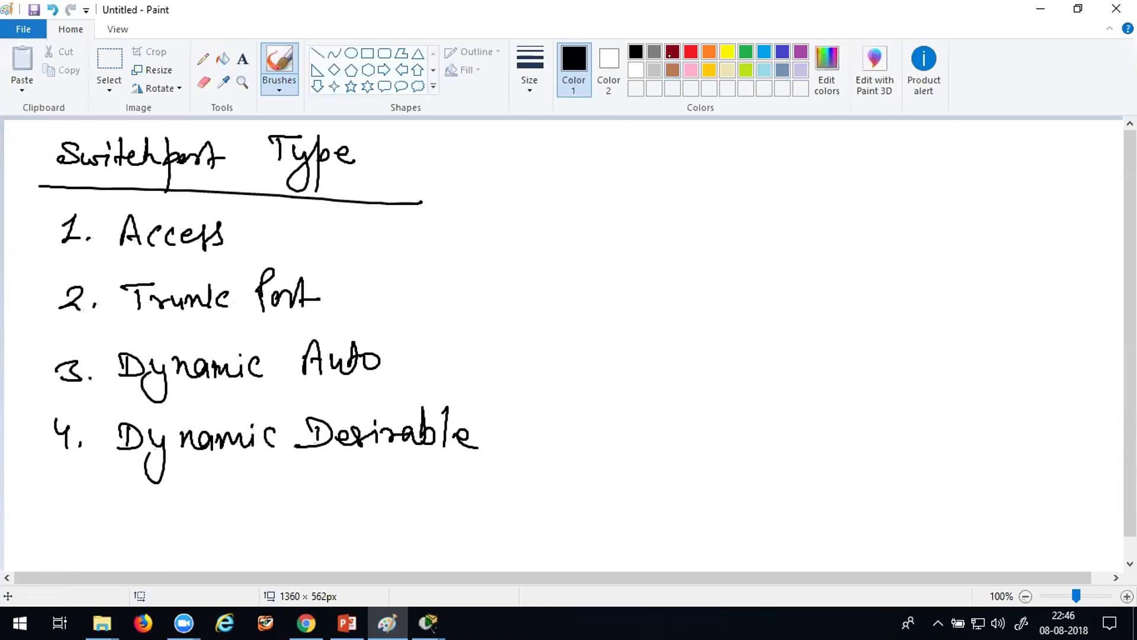
- Annotate Access in red with an arrow and "Connect to end users. Access port belongs to single vlan."
{"action": "left_click", "coordinate": [691, 51]}
{"action": "mouse_move", "coordinate": [241, 232]}
{"action": "left_mouse_down"}
{"action": "mouse_move", "coordinate": [280, 232]}
{"action": "mouse_move", "coordinate": [271, 237]}
{"action": "left_mouse_up"}
{"action": "mouse_move", "coordinate": [336, 211]}
{"action": "left_mouse_down"}
{"action": "mouse_move", "coordinate": [312, 220]}
{"action": "mouse_move", "coordinate": [398, 222]}
{"action": "mouse_move", "coordinate": [415, 208]}
{"action": "mouse_move", "coordinate": [438, 221]}
{"action": "mouse_move", "coordinate": [593, 191]}
{"action": "mouse_move", "coordinate": [641, 196]}
{"action": "left_mouse_up"}
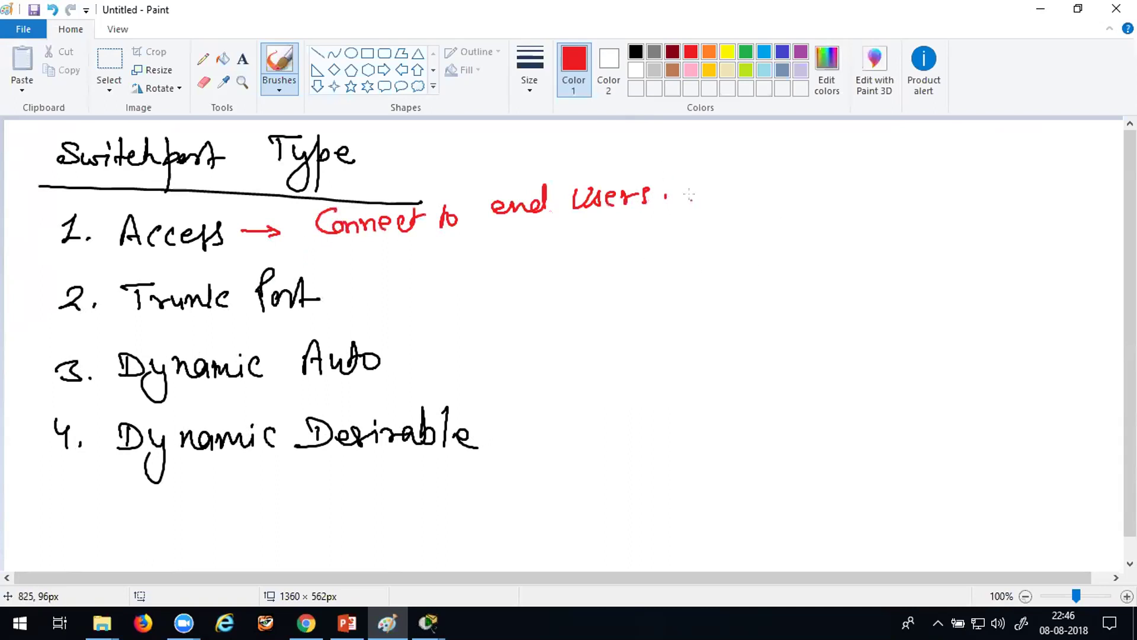
{"action": "mouse_move", "coordinate": [687, 185]}
{"action": "left_mouse_down"}
{"action": "mouse_move", "coordinate": [799, 212]}
{"action": "mouse_move", "coordinate": [857, 173]}
{"action": "mouse_move", "coordinate": [1016, 191]}
{"action": "left_mouse_up"}
{"action": "left_click_drag", "start_coordinate": [1025, 176], "coordinate": [1030, 178]}
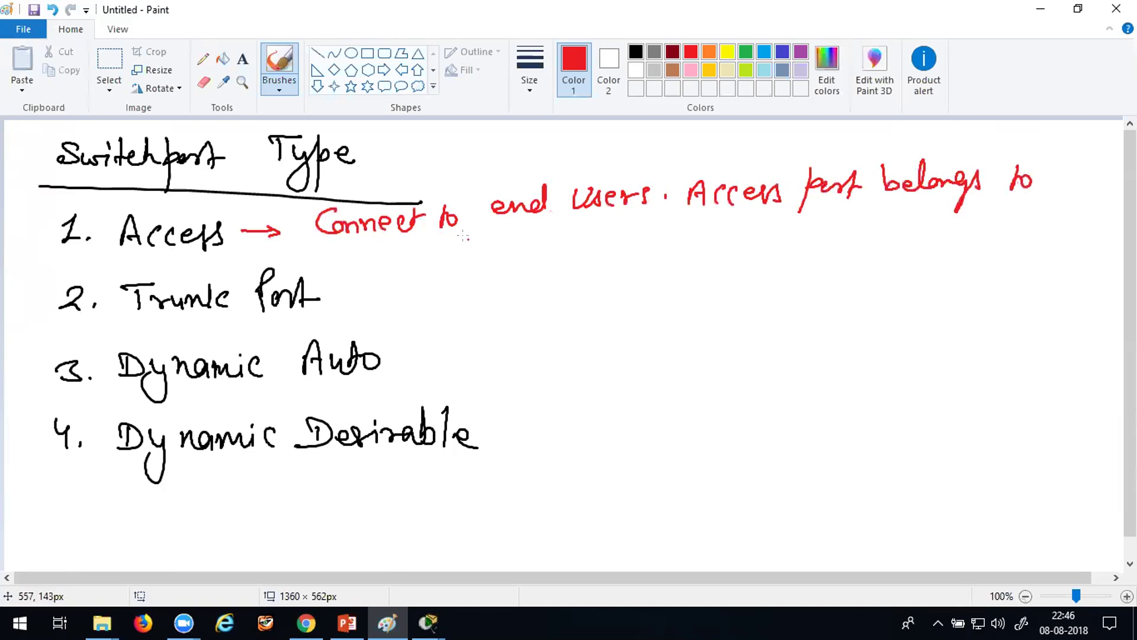
{"action": "mouse_move", "coordinate": [490, 238]}
{"action": "left_mouse_down"}
{"action": "mouse_move", "coordinate": [515, 240]}
{"action": "mouse_move", "coordinate": [500, 270]}
{"action": "left_mouse_up"}
{"action": "mouse_move", "coordinate": [523, 227]}
{"action": "left_mouse_down"}
{"action": "mouse_move", "coordinate": [570, 240]}
{"action": "mouse_move", "coordinate": [582, 221]}
{"action": "mouse_move", "coordinate": [597, 235]}
{"action": "mouse_move", "coordinate": [632, 232]}
{"action": "left_mouse_up"}
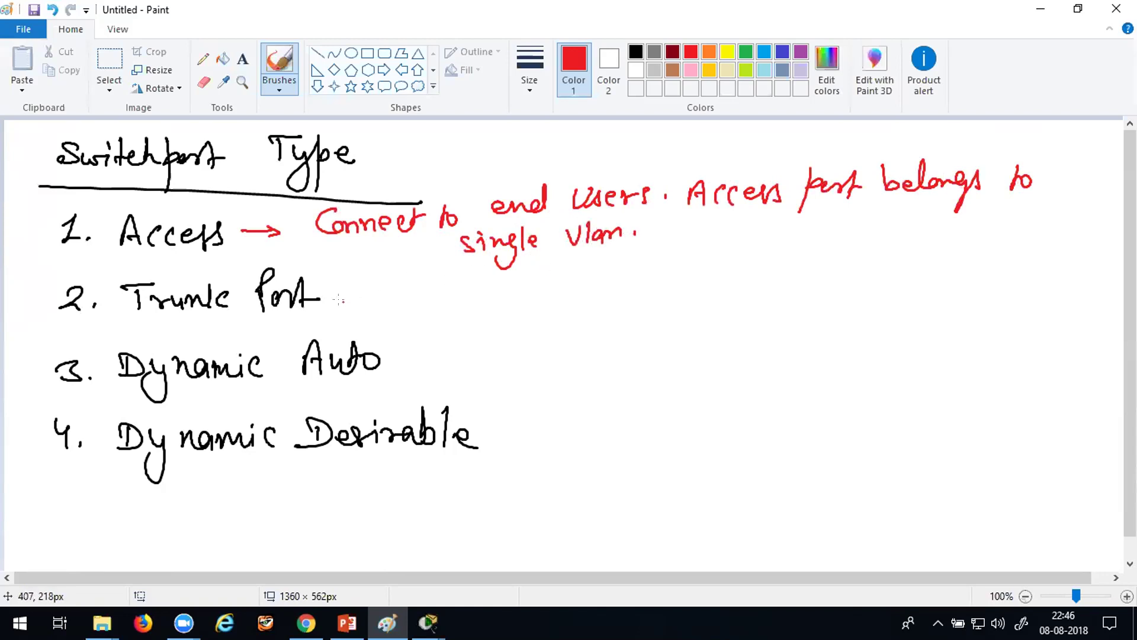
- Annotate Trunk Port in green with an arrow and "Carry Multiple Vlan traffic"
{"action": "left_click", "coordinate": [745, 52]}
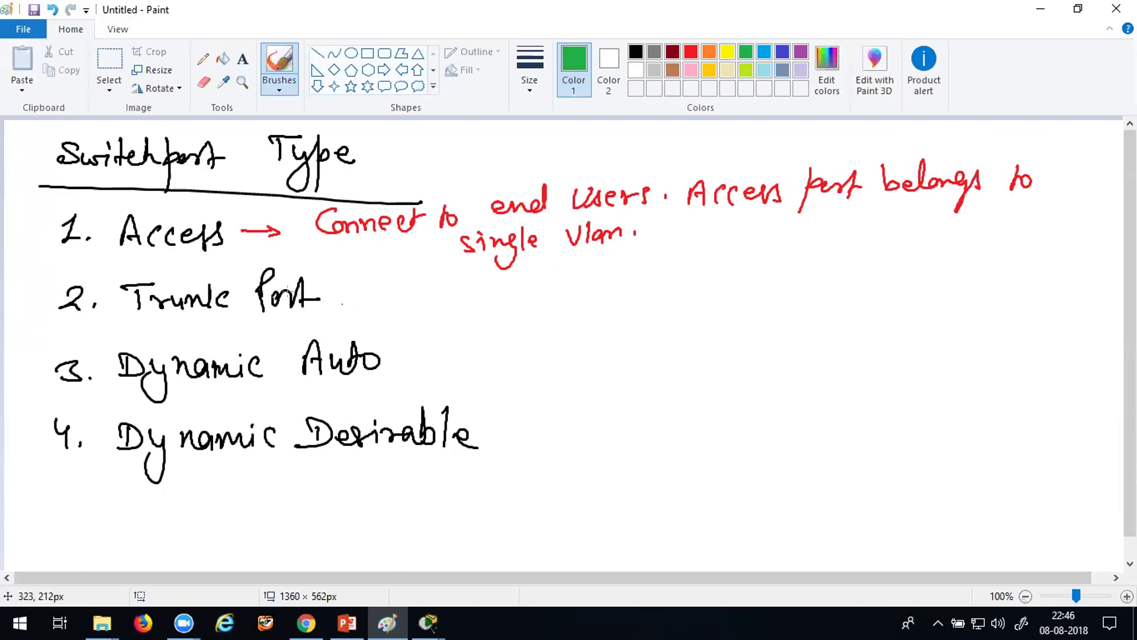
{"action": "mouse_move", "coordinate": [333, 295]}
{"action": "left_mouse_down"}
{"action": "mouse_move", "coordinate": [395, 301]}
{"action": "mouse_move", "coordinate": [477, 289]}
{"action": "mouse_move", "coordinate": [483, 275]}
{"action": "mouse_move", "coordinate": [505, 288]}
{"action": "mouse_move", "coordinate": [557, 273]}
{"action": "mouse_move", "coordinate": [613, 288]}
{"action": "mouse_move", "coordinate": [689, 259]}
{"action": "mouse_move", "coordinate": [866, 256]}
{"action": "left_mouse_up"}
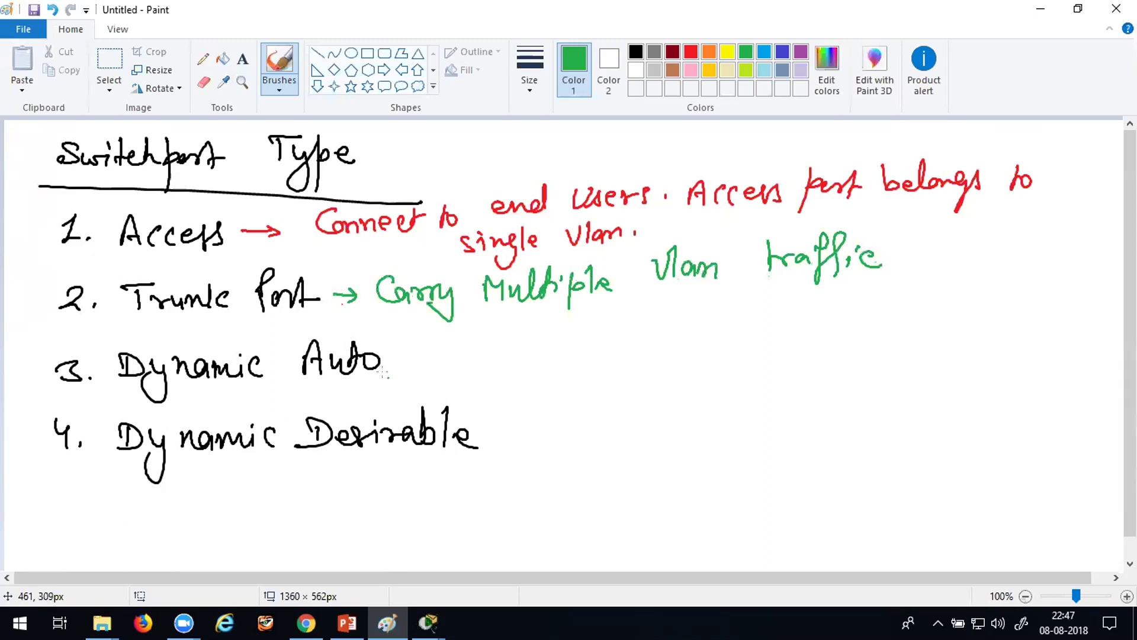
- Bracket the Dynamic Auto and Dynamic Desirable items in green with an arrow leading to the note "Used with DTP"
{"action": "mouse_move", "coordinate": [501, 352]}
{"action": "left_mouse_down"}
{"action": "mouse_move", "coordinate": [541, 347]}
{"action": "mouse_move", "coordinate": [554, 438]}
{"action": "mouse_move", "coordinate": [499, 489]}
{"action": "left_mouse_up"}
{"action": "mouse_move", "coordinate": [617, 403]}
{"action": "left_mouse_down"}
{"action": "mouse_move", "coordinate": [539, 415]}
{"action": "mouse_move", "coordinate": [637, 413]}
{"action": "left_mouse_up"}
{"action": "left_click_drag", "start_coordinate": [611, 398], "coordinate": [623, 422]}
{"action": "mouse_move", "coordinate": [668, 378]}
{"action": "left_mouse_down"}
{"action": "mouse_move", "coordinate": [724, 379]}
{"action": "mouse_move", "coordinate": [750, 359]}
{"action": "mouse_move", "coordinate": [823, 369]}
{"action": "mouse_move", "coordinate": [850, 343]}
{"action": "left_mouse_up"}
{"action": "mouse_move", "coordinate": [845, 359]}
{"action": "left_mouse_down"}
{"action": "mouse_move", "coordinate": [861, 335]}
{"action": "mouse_move", "coordinate": [873, 368]}
{"action": "mouse_move", "coordinate": [912, 370]}
{"action": "left_mouse_up"}
{"action": "mouse_move", "coordinate": [907, 350]}
{"action": "left_mouse_down"}
{"action": "mouse_move", "coordinate": [917, 370]}
{"action": "mouse_move", "coordinate": [939, 372]}
{"action": "left_mouse_up"}
{"action": "left_click_drag", "start_coordinate": [931, 351], "coordinate": [956, 332]}
{"action": "left_click_drag", "start_coordinate": [957, 333], "coordinate": [961, 350]}
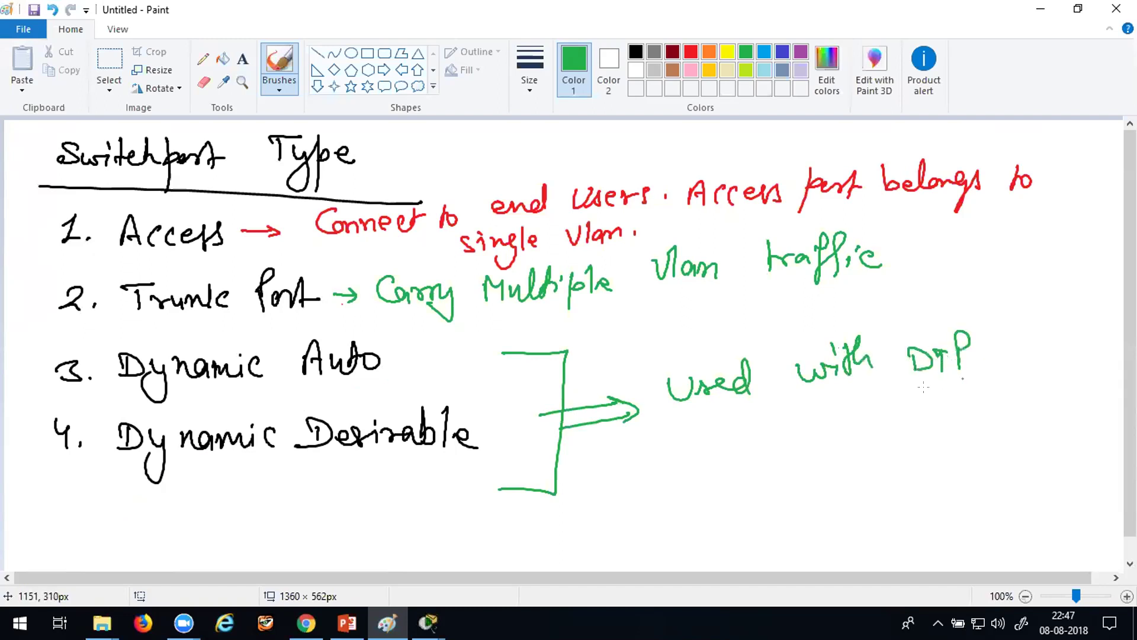
- Draw a small arrow under DTP and handwrite its expansion "Dynamic trunking Protocol." below it
{"action": "left_click_drag", "start_coordinate": [929, 382], "coordinate": [903, 400]}
{"action": "left_click_drag", "start_coordinate": [912, 389], "coordinate": [928, 400]}
{"action": "left_click_drag", "start_coordinate": [729, 438], "coordinate": [730, 458]}
{"action": "mouse_move", "coordinate": [728, 439]}
{"action": "left_mouse_down"}
{"action": "mouse_move", "coordinate": [731, 458]}
{"action": "mouse_move", "coordinate": [760, 455]}
{"action": "left_mouse_up"}
{"action": "mouse_move", "coordinate": [767, 444]}
{"action": "left_mouse_down"}
{"action": "mouse_move", "coordinate": [752, 474]}
{"action": "mouse_move", "coordinate": [789, 453]}
{"action": "mouse_move", "coordinate": [865, 445]}
{"action": "mouse_move", "coordinate": [853, 454]}
{"action": "left_mouse_up"}
{"action": "left_click", "coordinate": [846, 426]}
{"action": "mouse_move", "coordinate": [893, 423]}
{"action": "left_mouse_down"}
{"action": "mouse_move", "coordinate": [896, 451]}
{"action": "mouse_move", "coordinate": [925, 431]}
{"action": "mouse_move", "coordinate": [955, 429]}
{"action": "mouse_move", "coordinate": [965, 442]}
{"action": "left_mouse_up"}
{"action": "mouse_move", "coordinate": [975, 407]}
{"action": "left_mouse_down"}
{"action": "mouse_move", "coordinate": [973, 442]}
{"action": "mouse_move", "coordinate": [983, 437]}
{"action": "left_mouse_up"}
{"action": "mouse_move", "coordinate": [1001, 415]}
{"action": "left_mouse_down"}
{"action": "mouse_move", "coordinate": [1004, 434]}
{"action": "mouse_move", "coordinate": [1032, 417]}
{"action": "mouse_move", "coordinate": [1025, 468]}
{"action": "left_mouse_up"}
{"action": "mouse_move", "coordinate": [747, 479]}
{"action": "left_mouse_down"}
{"action": "mouse_move", "coordinate": [750, 519]}
{"action": "mouse_move", "coordinate": [754, 501]}
{"action": "left_mouse_up"}
{"action": "left_click_drag", "start_coordinate": [765, 501], "coordinate": [797, 496]}
{"action": "mouse_move", "coordinate": [807, 478]}
{"action": "left_mouse_down"}
{"action": "mouse_move", "coordinate": [803, 513]}
{"action": "mouse_move", "coordinate": [819, 499]}
{"action": "left_mouse_up"}
{"action": "mouse_move", "coordinate": [839, 494]}
{"action": "left_mouse_down"}
{"action": "mouse_move", "coordinate": [836, 511]}
{"action": "mouse_move", "coordinate": [846, 503]}
{"action": "left_mouse_up"}
{"action": "left_click_drag", "start_coordinate": [858, 477], "coordinate": [856, 513]}
{"action": "left_click", "coordinate": [876, 505]}
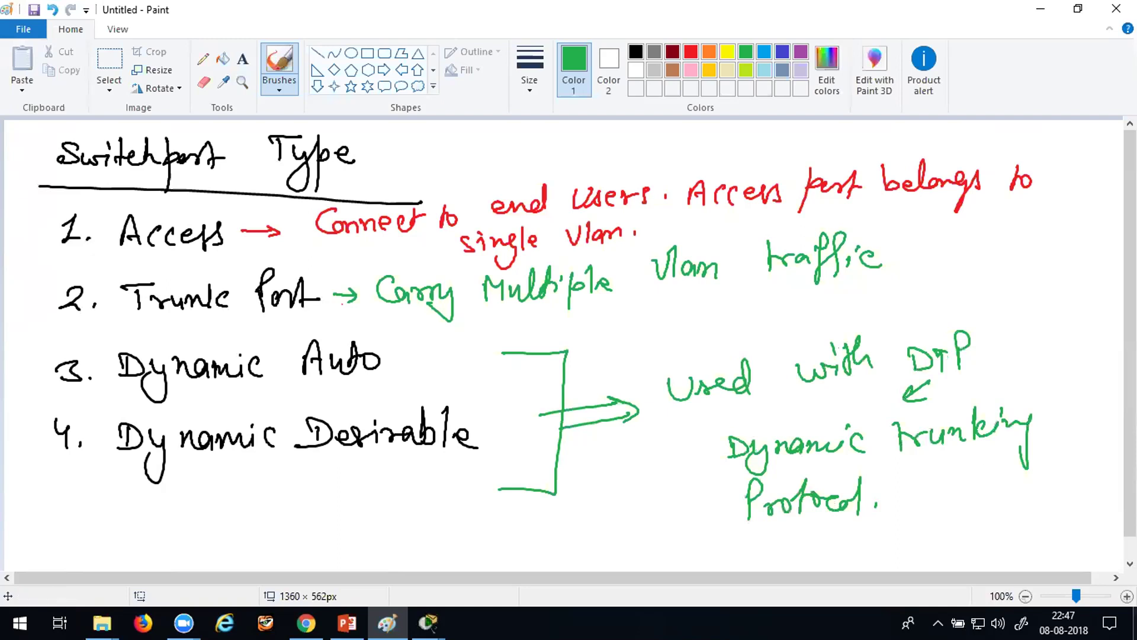
- Save the drawing to the Desktop as a PNG file named 14
{"action": "left_click", "coordinate": [33, 9]}
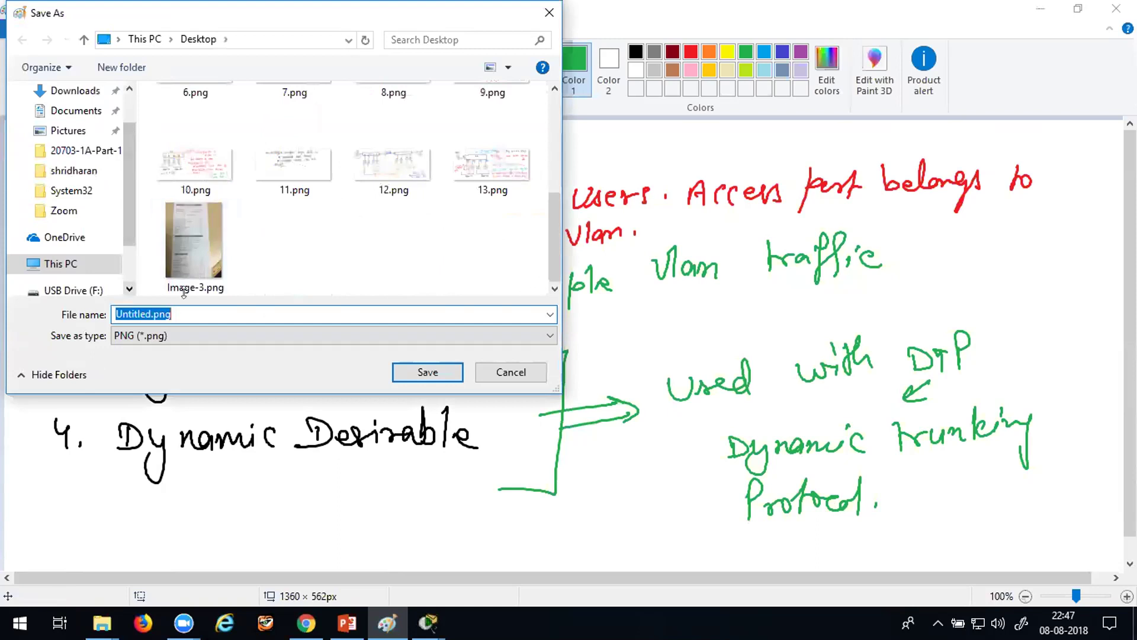
{"action": "left_click", "coordinate": [144, 313]}
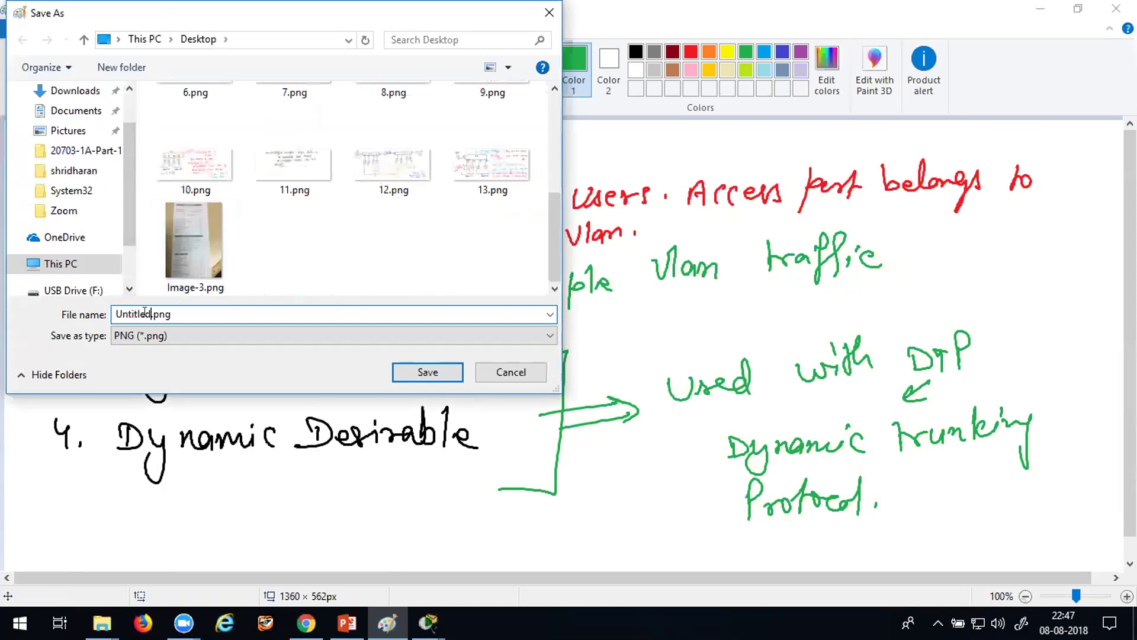
{"action": "double_click", "coordinate": [144, 312]}
{"action": "type", "text": "14"}
{"action": "left_click", "coordinate": [439, 364]}
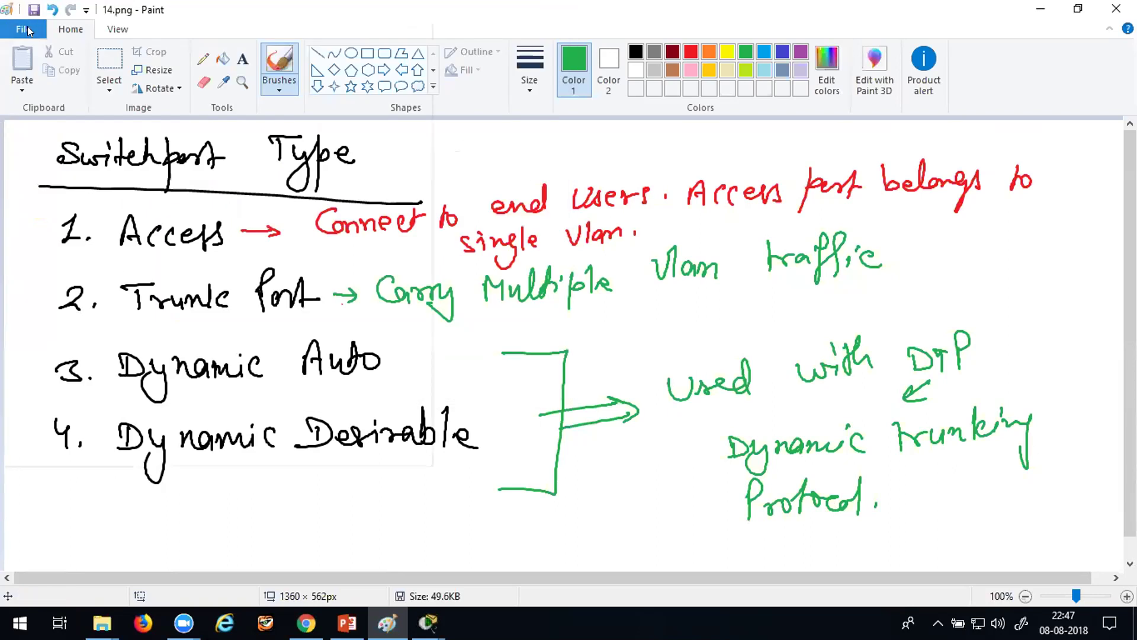
- Start a new blank canvas and handwrite the heading "Trunk Encapsulation" in black at the top
{"action": "left_click", "coordinate": [26, 29]}
{"action": "left_click", "coordinate": [67, 62]}
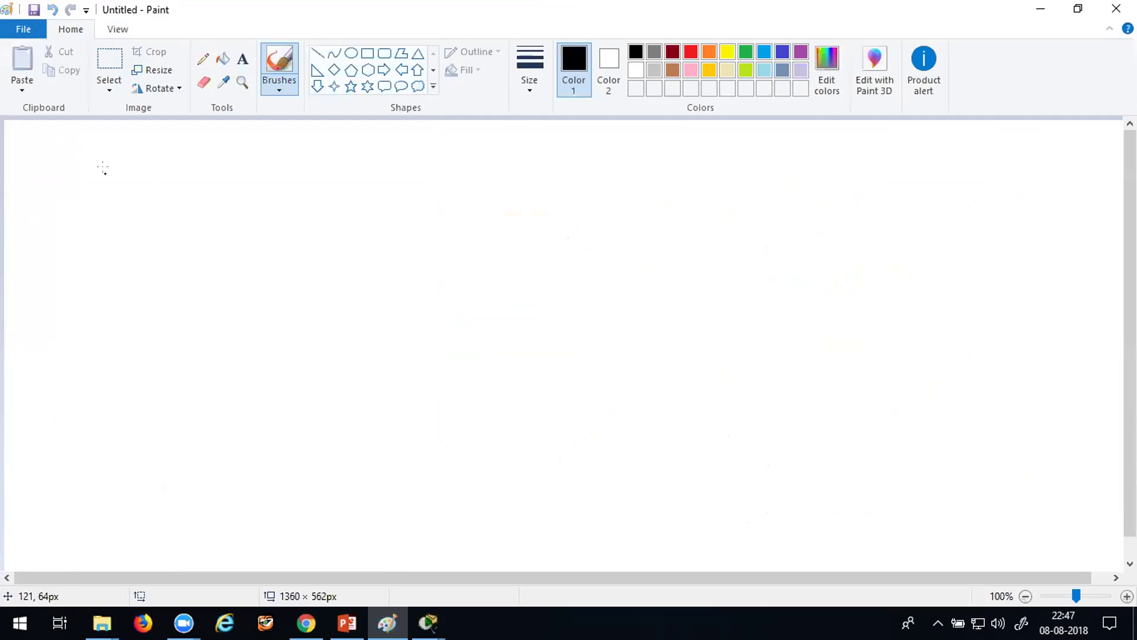
{"action": "mouse_move", "coordinate": [78, 157]}
{"action": "left_mouse_down"}
{"action": "mouse_move", "coordinate": [121, 155]}
{"action": "mouse_move", "coordinate": [105, 191]}
{"action": "mouse_move", "coordinate": [187, 187]}
{"action": "left_mouse_up"}
{"action": "mouse_move", "coordinate": [198, 167]}
{"action": "left_mouse_down"}
{"action": "mouse_move", "coordinate": [191, 189]}
{"action": "mouse_move", "coordinate": [200, 187]}
{"action": "left_mouse_up"}
{"action": "mouse_move", "coordinate": [272, 160]}
{"action": "left_mouse_down"}
{"action": "mouse_move", "coordinate": [282, 188]}
{"action": "mouse_move", "coordinate": [283, 174]}
{"action": "left_mouse_up"}
{"action": "left_click_drag", "start_coordinate": [277, 175], "coordinate": [314, 187]}
{"action": "left_click_drag", "start_coordinate": [327, 174], "coordinate": [331, 186]}
{"action": "mouse_move", "coordinate": [338, 157]}
{"action": "left_mouse_down"}
{"action": "mouse_move", "coordinate": [335, 205]}
{"action": "mouse_move", "coordinate": [348, 178]}
{"action": "mouse_move", "coordinate": [355, 187]}
{"action": "mouse_move", "coordinate": [410, 140]}
{"action": "mouse_move", "coordinate": [443, 176]}
{"action": "left_mouse_up"}
{"action": "mouse_move", "coordinate": [437, 157]}
{"action": "left_mouse_down"}
{"action": "mouse_move", "coordinate": [461, 158]}
{"action": "mouse_move", "coordinate": [465, 172]}
{"action": "left_mouse_up"}
{"action": "left_click_drag", "start_coordinate": [474, 166], "coordinate": [522, 167]}
- Draw two branch lines down from the Trunk Encapsulation heading and label their ends "ISL" and "DOT1Q"
{"action": "mouse_move", "coordinate": [323, 198]}
{"action": "left_mouse_down"}
{"action": "mouse_move", "coordinate": [208, 261]}
{"action": "mouse_move", "coordinate": [558, 240]}
{"action": "left_mouse_up"}
{"action": "mouse_move", "coordinate": [115, 272]}
{"action": "left_mouse_down"}
{"action": "mouse_move", "coordinate": [115, 296]}
{"action": "mouse_move", "coordinate": [129, 270]}
{"action": "left_mouse_up"}
{"action": "left_click_drag", "start_coordinate": [103, 297], "coordinate": [131, 294]}
{"action": "left_click_drag", "start_coordinate": [156, 271], "coordinate": [166, 292]}
{"action": "left_click_drag", "start_coordinate": [574, 229], "coordinate": [573, 252]}
{"action": "mouse_move", "coordinate": [616, 234]}
{"action": "left_mouse_down"}
{"action": "mouse_move", "coordinate": [610, 251]}
{"action": "mouse_move", "coordinate": [617, 237]}
{"action": "left_mouse_up"}
{"action": "left_click_drag", "start_coordinate": [630, 228], "coordinate": [629, 250]}
{"action": "left_click_drag", "start_coordinate": [622, 229], "coordinate": [687, 241]}
- Handwrite the expansion "(Inter Switch Link)" in parentheses below ISL
{"action": "left_click_drag", "start_coordinate": [42, 305], "coordinate": [28, 351]}
{"action": "mouse_move", "coordinate": [52, 328]}
{"action": "left_mouse_down"}
{"action": "mouse_move", "coordinate": [52, 345]}
{"action": "mouse_move", "coordinate": [62, 323]}
{"action": "left_mouse_up"}
{"action": "left_click_drag", "start_coordinate": [45, 344], "coordinate": [89, 344]}
{"action": "mouse_move", "coordinate": [90, 311]}
{"action": "left_mouse_down"}
{"action": "mouse_move", "coordinate": [92, 344]}
{"action": "mouse_move", "coordinate": [115, 337]}
{"action": "left_mouse_up"}
{"action": "mouse_move", "coordinate": [120, 326]}
{"action": "left_mouse_down"}
{"action": "mouse_move", "coordinate": [195, 320]}
{"action": "mouse_move", "coordinate": [192, 333]}
{"action": "left_mouse_up"}
{"action": "left_click", "coordinate": [192, 306]}
{"action": "mouse_move", "coordinate": [208, 302]}
{"action": "left_mouse_down"}
{"action": "mouse_move", "coordinate": [207, 328]}
{"action": "mouse_move", "coordinate": [223, 312]}
{"action": "left_mouse_up"}
{"action": "mouse_move", "coordinate": [228, 307]}
{"action": "left_mouse_down"}
{"action": "mouse_move", "coordinate": [229, 327]}
{"action": "mouse_move", "coordinate": [278, 324]}
{"action": "left_mouse_up"}
{"action": "mouse_move", "coordinate": [284, 313]}
{"action": "left_mouse_down"}
{"action": "mouse_move", "coordinate": [287, 326]}
{"action": "mouse_move", "coordinate": [324, 313]}
{"action": "left_mouse_up"}
{"action": "left_click_drag", "start_coordinate": [324, 304], "coordinate": [351, 334]}
{"action": "left_click", "coordinate": [480, 277]}
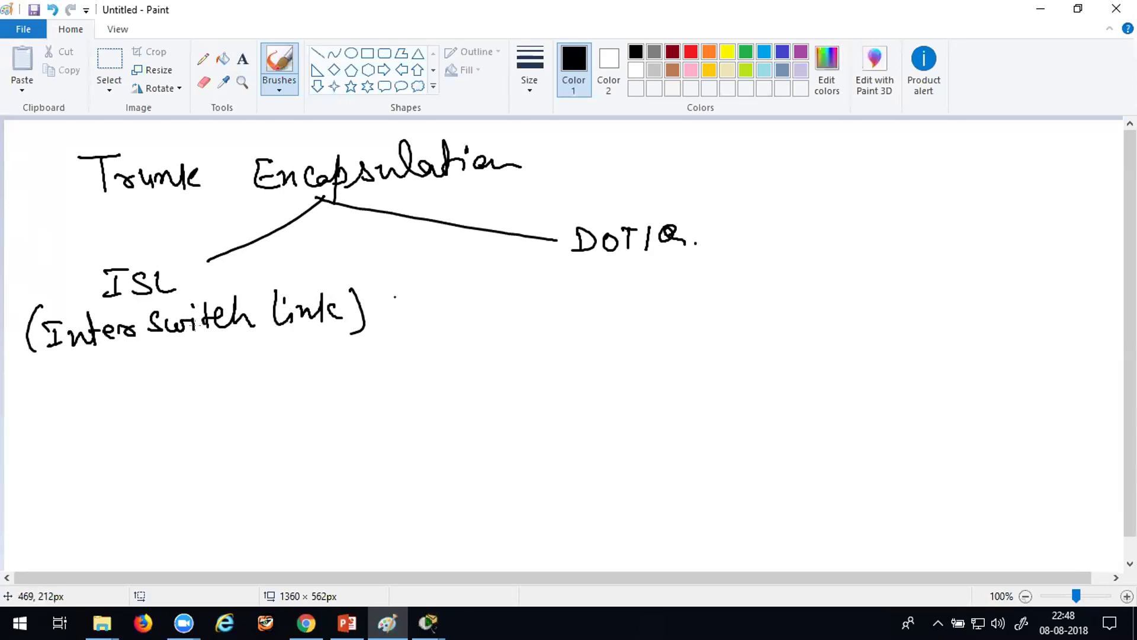
- Add the arrowed note "Cisco Proprietory" below the ISL expansion
{"action": "mouse_move", "coordinate": [17, 381]}
{"action": "left_mouse_down"}
{"action": "mouse_move", "coordinate": [52, 381]}
{"action": "mouse_move", "coordinate": [39, 386]}
{"action": "left_mouse_up"}
{"action": "mouse_move", "coordinate": [92, 365]}
{"action": "left_mouse_down"}
{"action": "mouse_move", "coordinate": [76, 363]}
{"action": "mouse_move", "coordinate": [89, 393]}
{"action": "left_mouse_up"}
{"action": "mouse_move", "coordinate": [97, 377]}
{"action": "left_mouse_down"}
{"action": "mouse_move", "coordinate": [97, 392]}
{"action": "mouse_move", "coordinate": [114, 391]}
{"action": "left_mouse_up"}
{"action": "left_click_drag", "start_coordinate": [124, 382], "coordinate": [138, 394]}
{"action": "left_click_drag", "start_coordinate": [148, 384], "coordinate": [201, 390]}
{"action": "left_click_drag", "start_coordinate": [196, 350], "coordinate": [199, 371]}
{"action": "left_click_drag", "start_coordinate": [216, 369], "coordinate": [243, 379]}
{"action": "left_click_drag", "start_coordinate": [250, 349], "coordinate": [257, 404]}
{"action": "mouse_move", "coordinate": [256, 363]}
{"action": "left_mouse_down"}
{"action": "mouse_move", "coordinate": [278, 372]}
{"action": "mouse_move", "coordinate": [324, 355]}
{"action": "mouse_move", "coordinate": [372, 363]}
{"action": "left_mouse_up"}
{"action": "left_click_drag", "start_coordinate": [380, 350], "coordinate": [366, 390]}
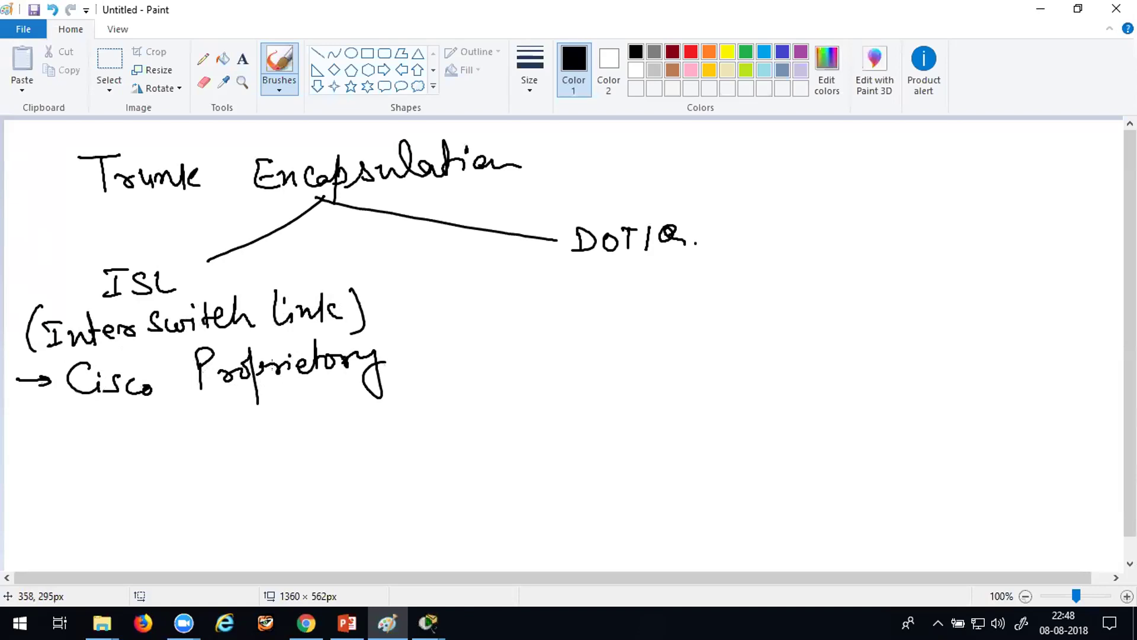
- Add the second arrowed ISL note "It adds 30 byte extra data." below the first one
{"action": "left_click_drag", "start_coordinate": [34, 421], "coordinate": [37, 437]}
{"action": "mouse_move", "coordinate": [76, 418]}
{"action": "left_mouse_down"}
{"action": "mouse_move", "coordinate": [74, 438]}
{"action": "mouse_move", "coordinate": [83, 417]}
{"action": "left_mouse_up"}
{"action": "left_click_drag", "start_coordinate": [66, 441], "coordinate": [92, 443]}
{"action": "mouse_move", "coordinate": [86, 427]}
{"action": "left_mouse_down"}
{"action": "mouse_move", "coordinate": [198, 437]}
{"action": "mouse_move", "coordinate": [288, 417]}
{"action": "mouse_move", "coordinate": [329, 424]}
{"action": "left_mouse_up"}
{"action": "mouse_move", "coordinate": [338, 411]}
{"action": "left_mouse_down"}
{"action": "mouse_move", "coordinate": [338, 445]}
{"action": "mouse_move", "coordinate": [362, 425]}
{"action": "left_mouse_up"}
{"action": "left_click_drag", "start_coordinate": [383, 410], "coordinate": [434, 423]}
{"action": "mouse_move", "coordinate": [433, 410]}
{"action": "left_mouse_down"}
{"action": "mouse_move", "coordinate": [447, 419]}
{"action": "mouse_move", "coordinate": [457, 407]}
{"action": "left_mouse_up"}
{"action": "left_click_drag", "start_coordinate": [451, 419], "coordinate": [474, 419]}
{"action": "mouse_move", "coordinate": [118, 463]}
{"action": "left_mouse_down"}
{"action": "mouse_move", "coordinate": [120, 474]}
{"action": "mouse_move", "coordinate": [155, 477]}
{"action": "left_mouse_up"}
{"action": "left_click_drag", "start_coordinate": [145, 461], "coordinate": [180, 474]}
{"action": "left_click", "coordinate": [194, 469]}
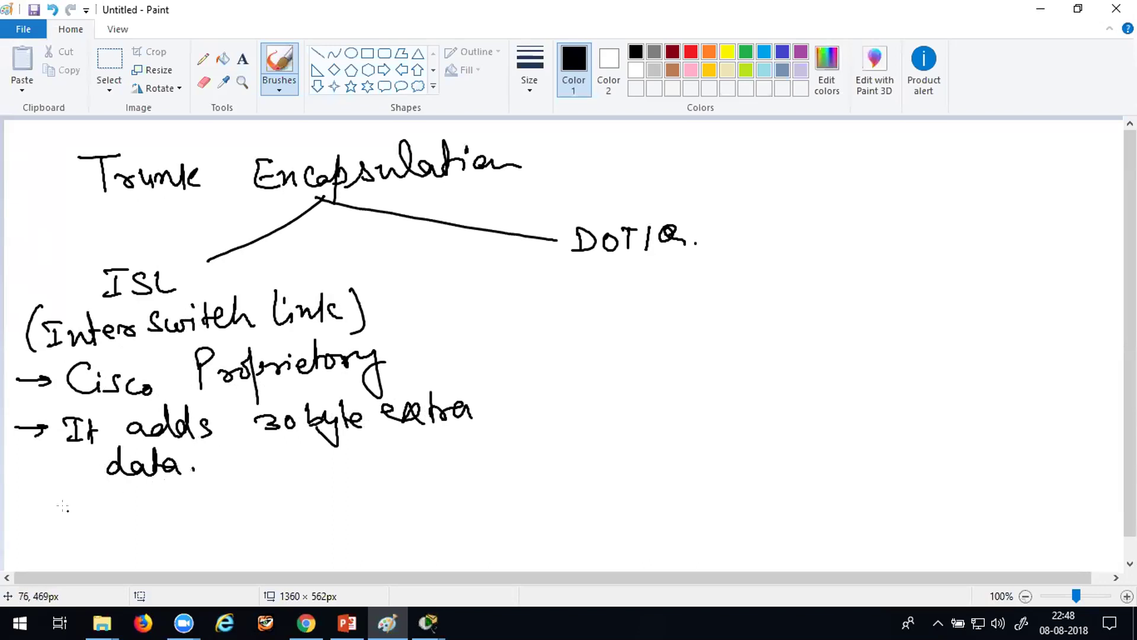
- Add the third arrowed ISL note "It support only Normal Vlan." below the extra data note
{"action": "left_click_drag", "start_coordinate": [20, 514], "coordinate": [56, 516]}
{"action": "mouse_move", "coordinate": [39, 508]}
{"action": "left_mouse_down"}
{"action": "mouse_move", "coordinate": [42, 522]}
{"action": "mouse_move", "coordinate": [117, 499]}
{"action": "left_mouse_up"}
{"action": "left_click_drag", "start_coordinate": [95, 521], "coordinate": [124, 524]}
{"action": "mouse_move", "coordinate": [117, 513]}
{"action": "left_mouse_down"}
{"action": "mouse_move", "coordinate": [167, 516]}
{"action": "mouse_move", "coordinate": [202, 498]}
{"action": "left_mouse_up"}
{"action": "left_click_drag", "start_coordinate": [207, 481], "coordinate": [218, 504]}
{"action": "mouse_move", "coordinate": [226, 482]}
{"action": "left_mouse_down"}
{"action": "mouse_move", "coordinate": [227, 537]}
{"action": "mouse_move", "coordinate": [233, 504]}
{"action": "left_mouse_up"}
{"action": "mouse_move", "coordinate": [237, 494]}
{"action": "left_mouse_down"}
{"action": "mouse_move", "coordinate": [245, 505]}
{"action": "mouse_move", "coordinate": [257, 494]}
{"action": "left_mouse_up"}
{"action": "mouse_move", "coordinate": [264, 475]}
{"action": "left_mouse_down"}
{"action": "mouse_move", "coordinate": [265, 507]}
{"action": "mouse_move", "coordinate": [274, 489]}
{"action": "mouse_move", "coordinate": [338, 497]}
{"action": "mouse_move", "coordinate": [340, 457]}
{"action": "left_mouse_up"}
{"action": "mouse_move", "coordinate": [342, 481]}
{"action": "left_mouse_down"}
{"action": "mouse_move", "coordinate": [361, 501]}
{"action": "mouse_move", "coordinate": [337, 519]}
{"action": "mouse_move", "coordinate": [405, 480]}
{"action": "mouse_move", "coordinate": [422, 503]}
{"action": "left_mouse_up"}
{"action": "mouse_move", "coordinate": [433, 494]}
{"action": "left_mouse_down"}
{"action": "mouse_move", "coordinate": [462, 496]}
{"action": "mouse_move", "coordinate": [485, 459]}
{"action": "left_mouse_up"}
{"action": "mouse_move", "coordinate": [392, 534]}
{"action": "left_mouse_down"}
{"action": "mouse_move", "coordinate": [411, 519]}
{"action": "mouse_move", "coordinate": [433, 542]}
{"action": "mouse_move", "coordinate": [476, 548]}
{"action": "left_mouse_up"}
- Add two arrowed notes under DOT1Q: "Open standard" and "It add only 4 byte extra data"
{"action": "mouse_move", "coordinate": [614, 277]}
{"action": "left_mouse_down"}
{"action": "mouse_move", "coordinate": [675, 272]}
{"action": "mouse_move", "coordinate": [692, 305]}
{"action": "mouse_move", "coordinate": [715, 271]}
{"action": "mouse_move", "coordinate": [744, 274]}
{"action": "mouse_move", "coordinate": [809, 248]}
{"action": "mouse_move", "coordinate": [846, 272]}
{"action": "mouse_move", "coordinate": [915, 260]}
{"action": "mouse_move", "coordinate": [922, 272]}
{"action": "left_mouse_up"}
{"action": "mouse_move", "coordinate": [604, 324]}
{"action": "left_mouse_down"}
{"action": "mouse_move", "coordinate": [770, 331]}
{"action": "mouse_move", "coordinate": [787, 303]}
{"action": "mouse_move", "coordinate": [794, 335]}
{"action": "mouse_move", "coordinate": [906, 327]}
{"action": "mouse_move", "coordinate": [904, 365]}
{"action": "left_mouse_up"}
{"action": "left_click", "coordinate": [950, 324]}
{"action": "mouse_move", "coordinate": [957, 307]}
{"action": "left_mouse_down"}
{"action": "mouse_move", "coordinate": [972, 330]}
{"action": "mouse_move", "coordinate": [995, 306]}
{"action": "mouse_move", "coordinate": [999, 320]}
{"action": "mouse_move", "coordinate": [1015, 319]}
{"action": "mouse_move", "coordinate": [1009, 338]}
{"action": "mouse_move", "coordinate": [1036, 318]}
{"action": "mouse_move", "coordinate": [1073, 336]}
{"action": "left_mouse_up"}
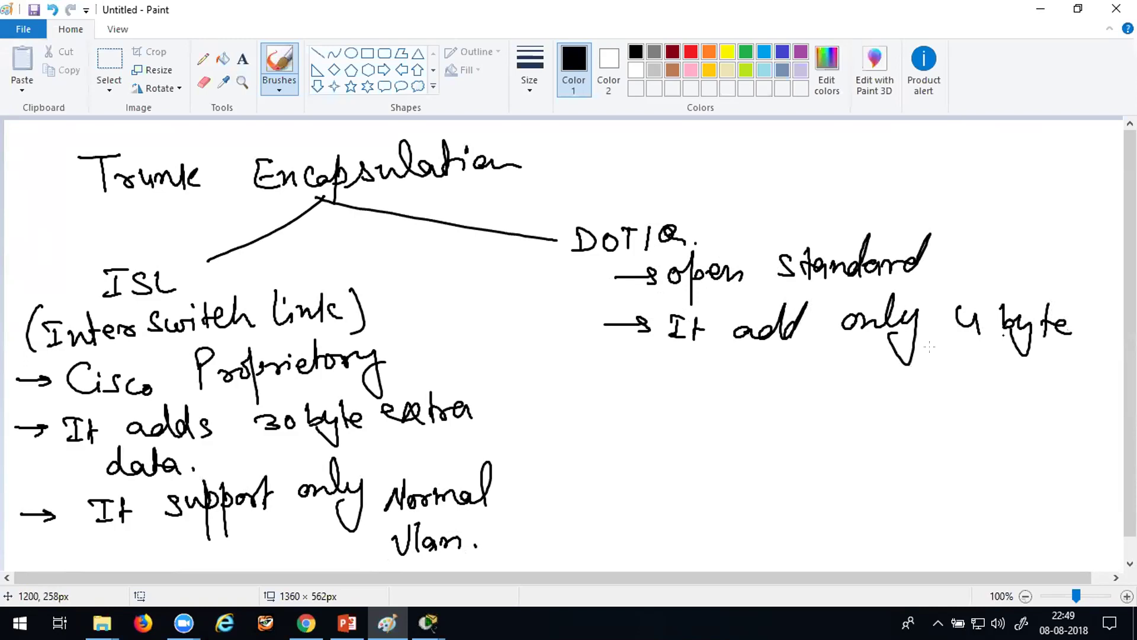
{"action": "left_click_drag", "start_coordinate": [721, 365], "coordinate": [915, 385]}
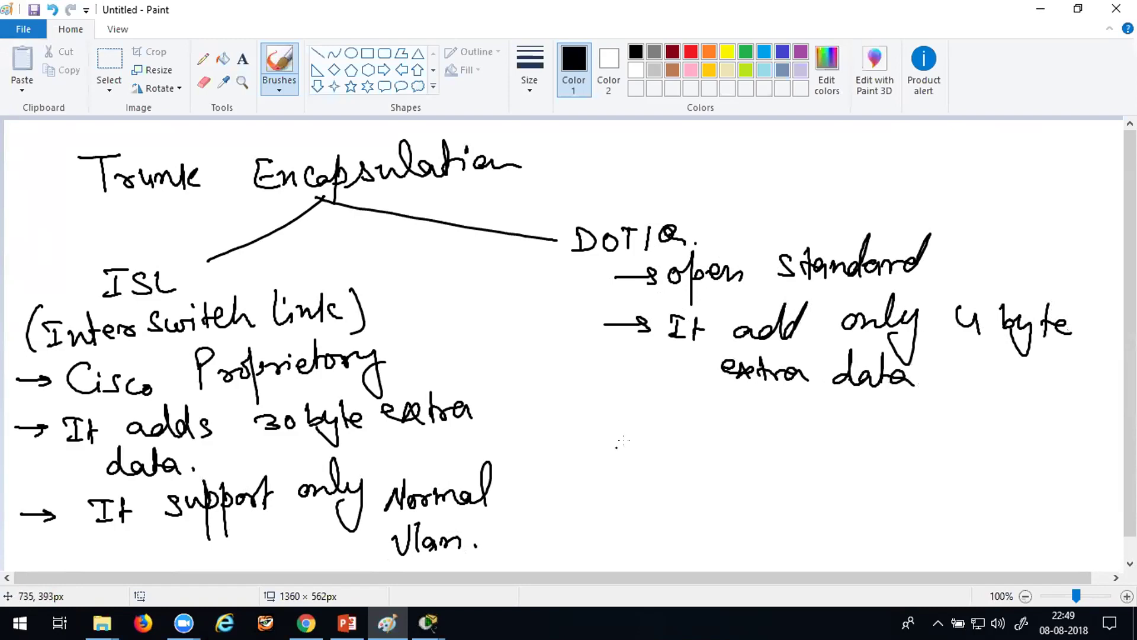
- Add the third arrowed DOT1Q note "It support Normal & Extended Vlans."
{"action": "mouse_move", "coordinate": [605, 428]}
{"action": "left_mouse_down"}
{"action": "mouse_move", "coordinate": [669, 436]}
{"action": "mouse_move", "coordinate": [689, 409]}
{"action": "mouse_move", "coordinate": [744, 414]}
{"action": "mouse_move", "coordinate": [777, 438]}
{"action": "mouse_move", "coordinate": [801, 422]}
{"action": "mouse_move", "coordinate": [963, 403]}
{"action": "mouse_move", "coordinate": [981, 418]}
{"action": "mouse_move", "coordinate": [1067, 428]}
{"action": "left_mouse_up"}
{"action": "mouse_move", "coordinate": [659, 468]}
{"action": "left_mouse_down"}
{"action": "mouse_move", "coordinate": [652, 481]}
{"action": "mouse_move", "coordinate": [668, 487]}
{"action": "mouse_move", "coordinate": [781, 491]}
{"action": "mouse_move", "coordinate": [814, 474]}
{"action": "mouse_move", "coordinate": [841, 491]}
{"action": "mouse_move", "coordinate": [853, 460]}
{"action": "mouse_move", "coordinate": [912, 453]}
{"action": "mouse_move", "coordinate": [920, 478]}
{"action": "mouse_move", "coordinate": [975, 477]}
{"action": "mouse_move", "coordinate": [958, 481]}
{"action": "left_mouse_up"}
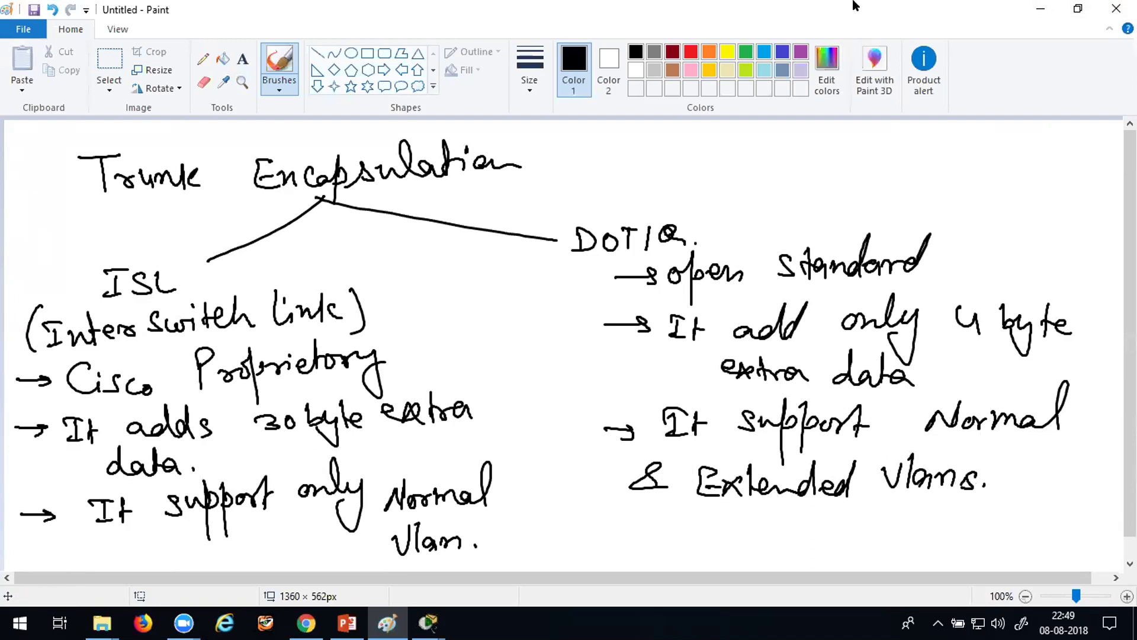
- Save the Trunk Encapsulation drawing to the Desktop as 15.png
{"action": "left_click", "coordinate": [34, 10]}
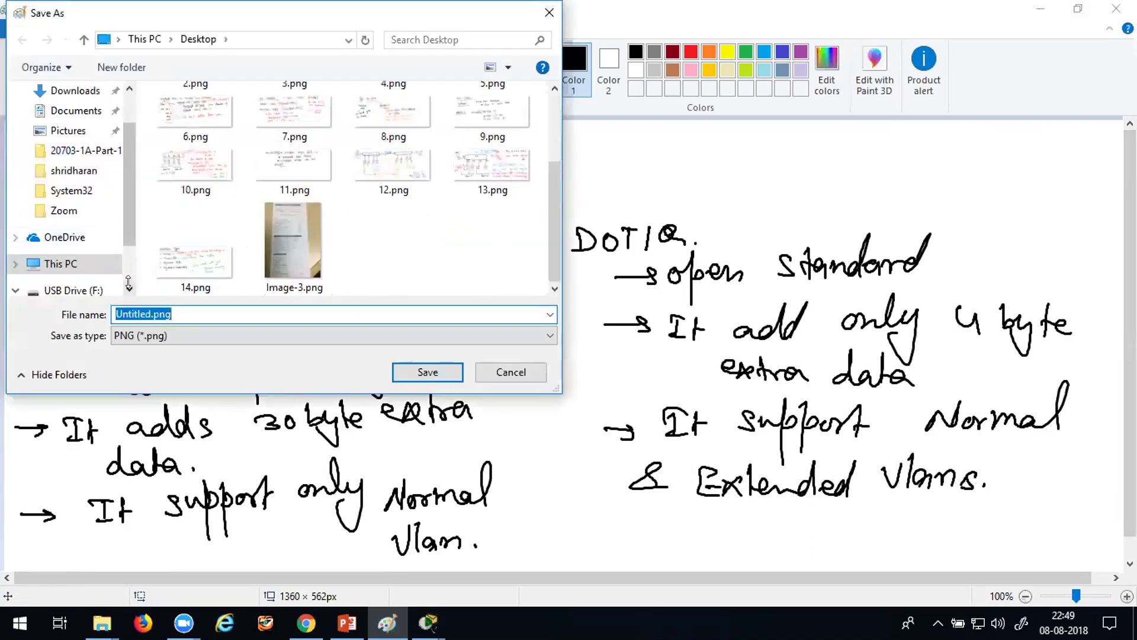
{"action": "double_click", "coordinate": [145, 307]}
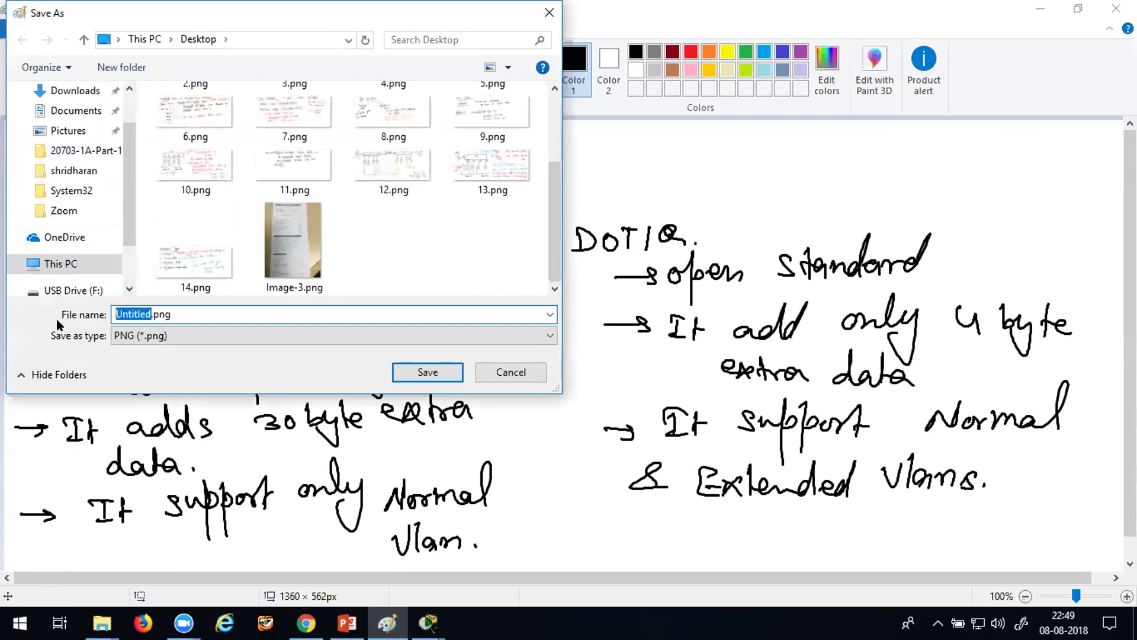
{"action": "type", "text": "15"}
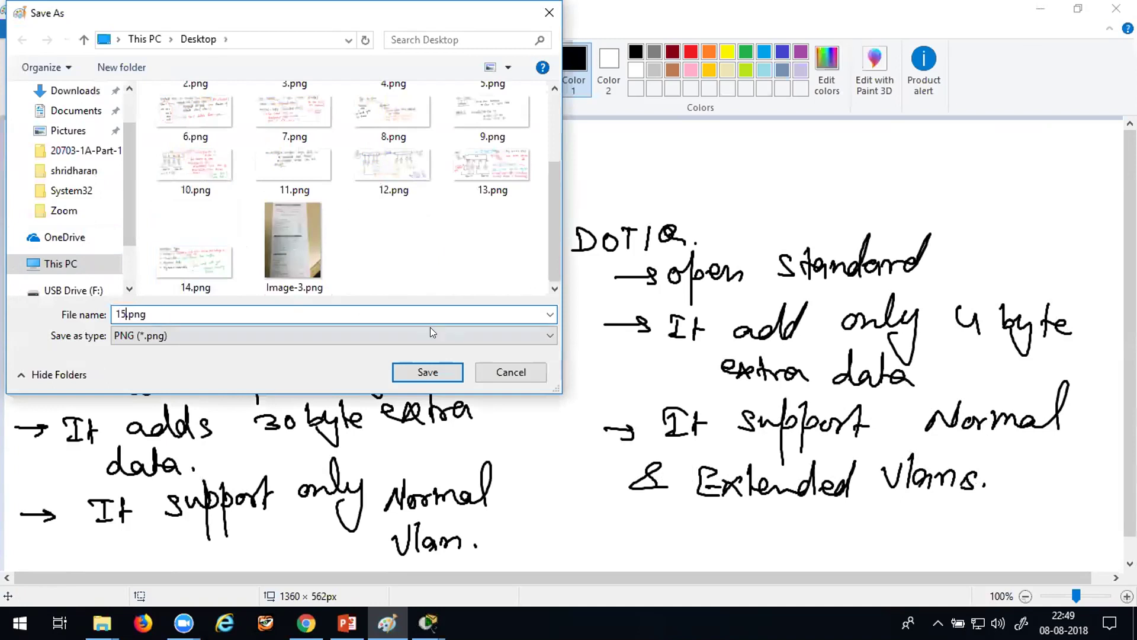
{"action": "left_click", "coordinate": [439, 371]}
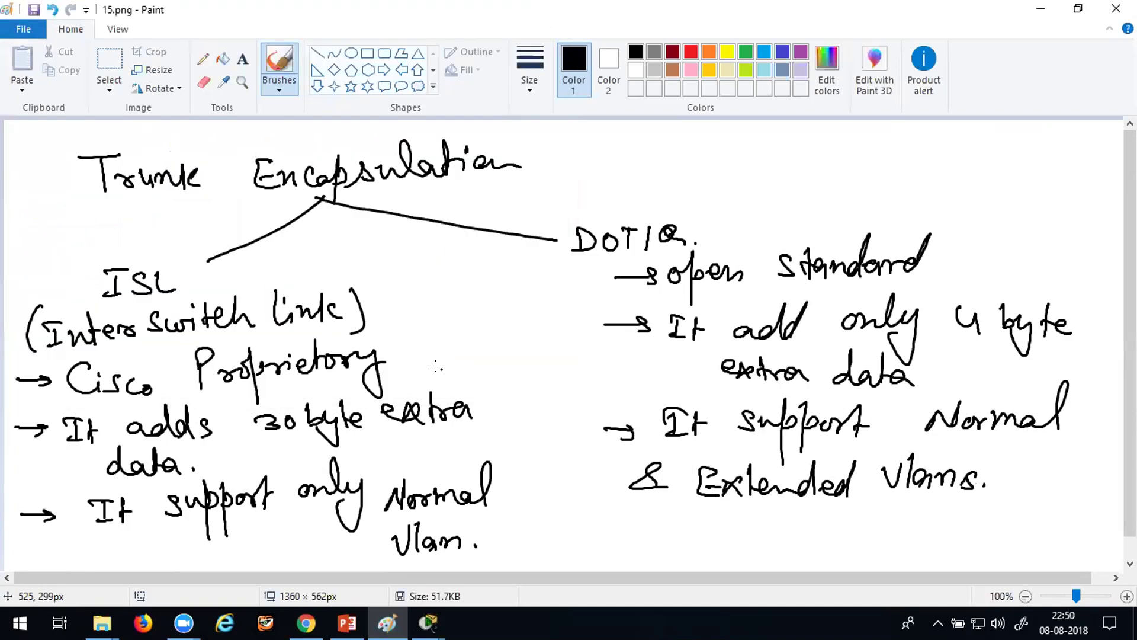
- Start a blank drawing and handwrite the underlined heading "L3 Switch" in its upper-left area
{"action": "left_click", "coordinate": [22, 29]}
{"action": "left_click", "coordinate": [52, 52]}
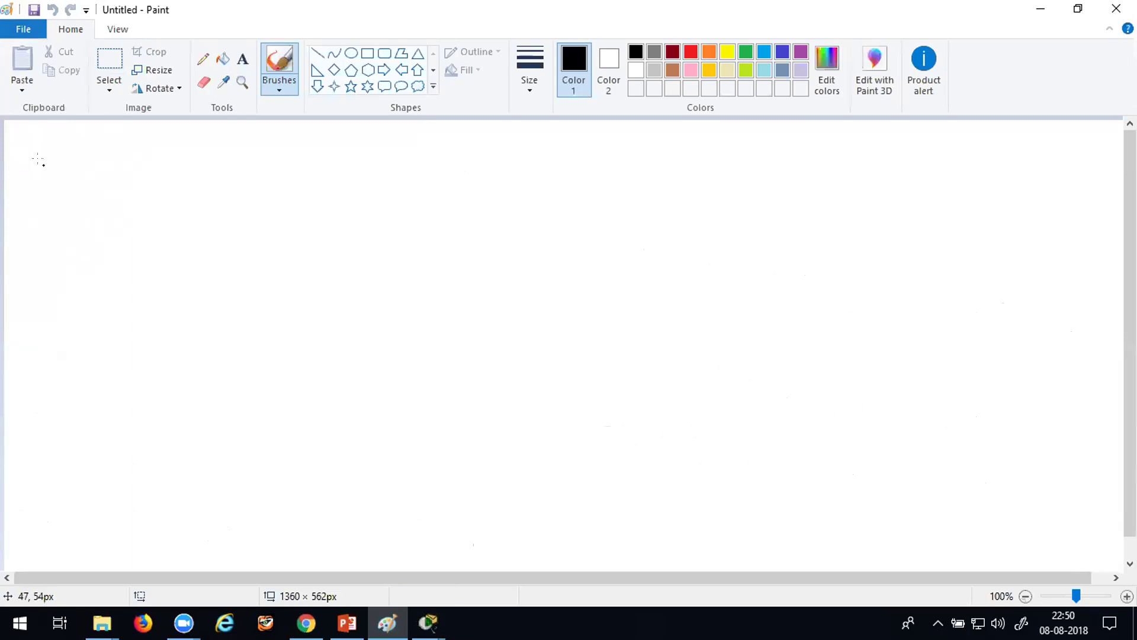
{"action": "mouse_move", "coordinate": [44, 163]}
{"action": "left_mouse_down"}
{"action": "mouse_move", "coordinate": [42, 191]}
{"action": "mouse_move", "coordinate": [71, 183]}
{"action": "left_mouse_up"}
{"action": "mouse_move", "coordinate": [144, 163]}
{"action": "left_mouse_down"}
{"action": "mouse_move", "coordinate": [128, 183]}
{"action": "mouse_move", "coordinate": [206, 158]}
{"action": "mouse_move", "coordinate": [214, 183]}
{"action": "left_mouse_up"}
{"action": "mouse_move", "coordinate": [220, 153]}
{"action": "left_mouse_down"}
{"action": "mouse_move", "coordinate": [218, 185]}
{"action": "mouse_move", "coordinate": [246, 176]}
{"action": "left_mouse_up"}
{"action": "left_click_drag", "start_coordinate": [31, 206], "coordinate": [290, 202]}
- Draw a wide rectangle beside the L3 Switch heading and label it "3560" inside
{"action": "mouse_move", "coordinate": [484, 178]}
{"action": "left_mouse_down"}
{"action": "mouse_move", "coordinate": [480, 219]}
{"action": "mouse_move", "coordinate": [511, 184]}
{"action": "left_mouse_up"}
{"action": "mouse_move", "coordinate": [529, 182]}
{"action": "left_mouse_down"}
{"action": "mouse_move", "coordinate": [727, 175]}
{"action": "mouse_move", "coordinate": [727, 238]}
{"action": "mouse_move", "coordinate": [474, 221]}
{"action": "left_mouse_up"}
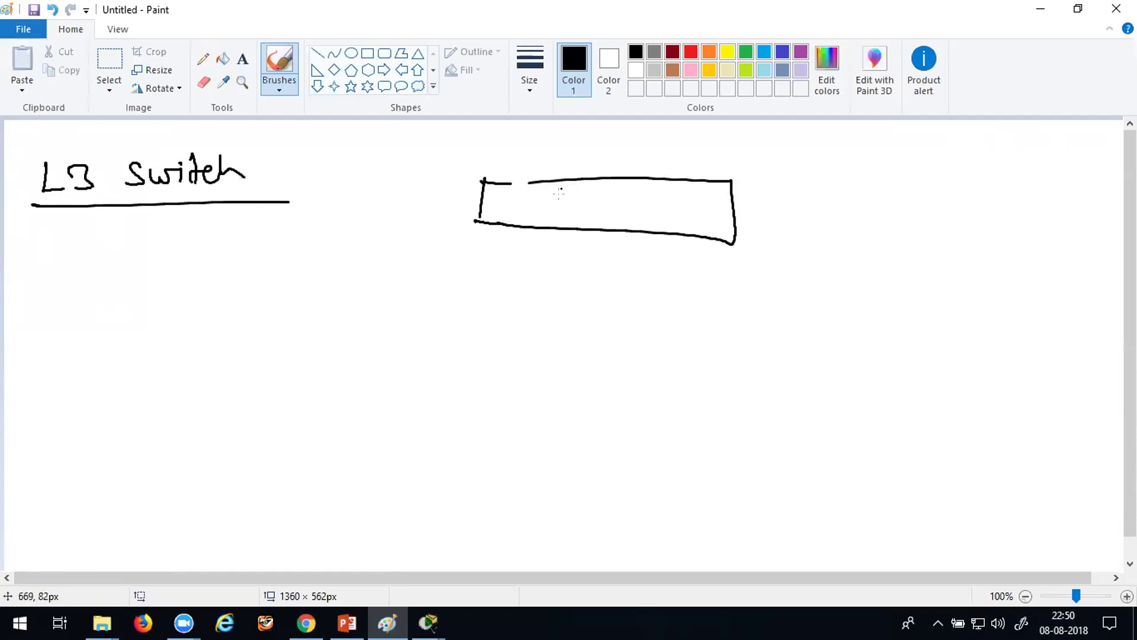
{"action": "mouse_move", "coordinate": [555, 198]}
{"action": "left_mouse_down"}
{"action": "mouse_move", "coordinate": [570, 205]}
{"action": "mouse_move", "coordinate": [560, 214]}
{"action": "left_mouse_up"}
{"action": "mouse_move", "coordinate": [583, 195]}
{"action": "left_mouse_down"}
{"action": "mouse_move", "coordinate": [578, 213]}
{"action": "mouse_move", "coordinate": [611, 193]}
{"action": "left_mouse_up"}
{"action": "mouse_move", "coordinate": [623, 194]}
{"action": "left_mouse_down"}
{"action": "mouse_move", "coordinate": [616, 212]}
{"action": "mouse_move", "coordinate": [636, 201]}
{"action": "left_mouse_up"}
- Draw a computer connected by a line below the 3560 switch and label the switch port "0/1"
{"action": "mouse_move", "coordinate": [513, 226]}
{"action": "left_mouse_down"}
{"action": "mouse_move", "coordinate": [508, 324]}
{"action": "mouse_move", "coordinate": [534, 349]}
{"action": "left_mouse_up"}
{"action": "mouse_move", "coordinate": [497, 318]}
{"action": "left_mouse_down"}
{"action": "mouse_move", "coordinate": [536, 350]}
{"action": "mouse_move", "coordinate": [510, 360]}
{"action": "left_mouse_up"}
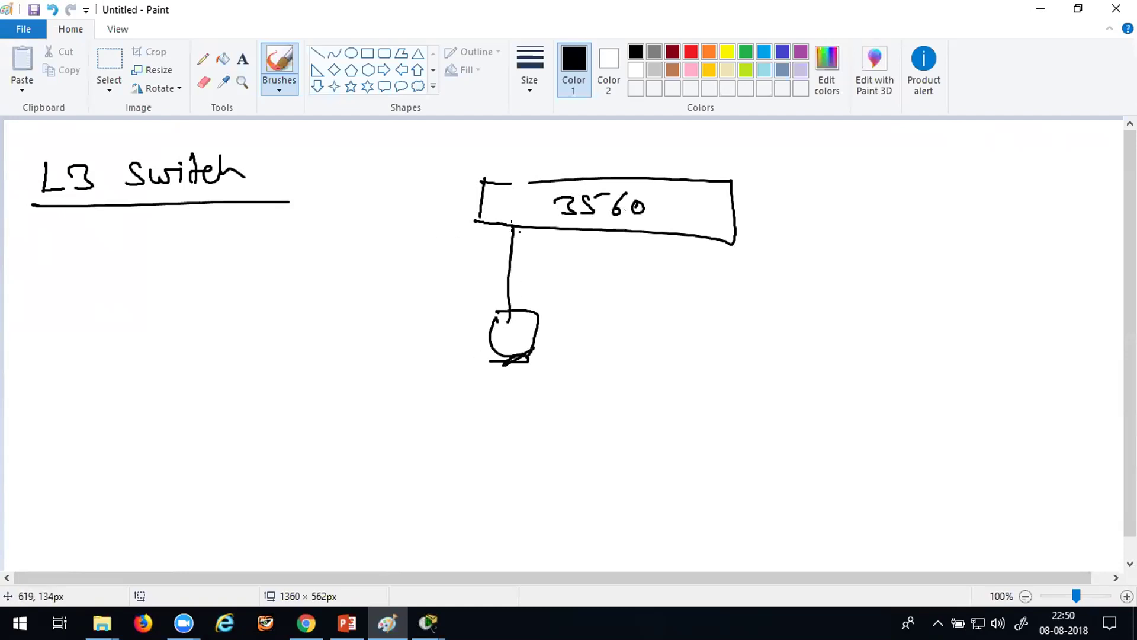
{"action": "left_click_drag", "start_coordinate": [498, 205], "coordinate": [501, 237]}
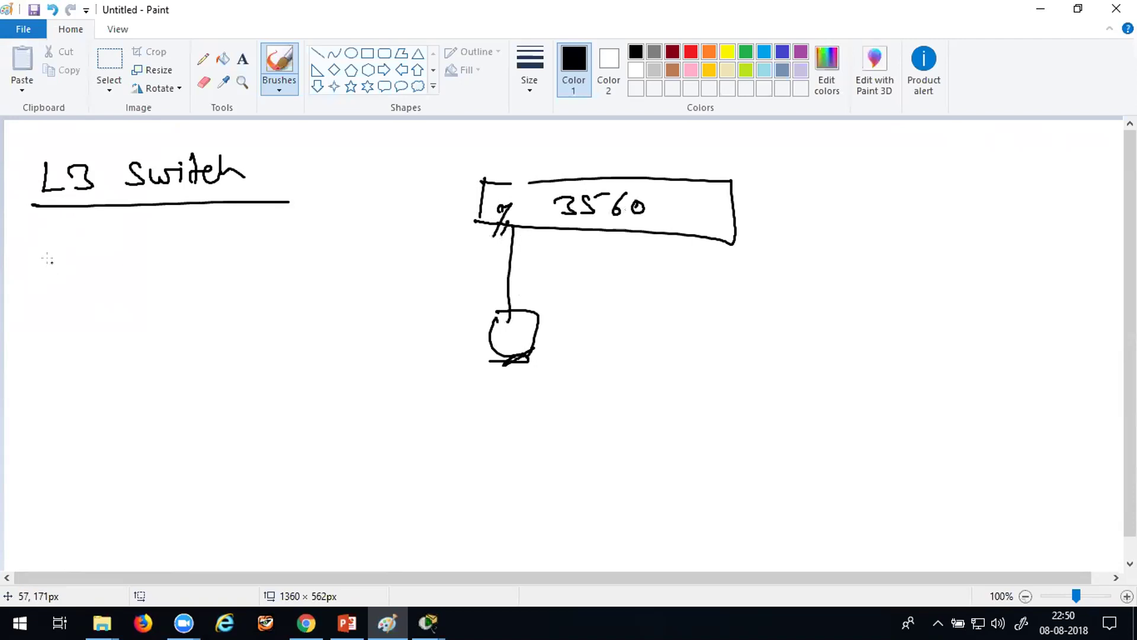
- Handwrite the command line "L3-sw(config)# int fa0/1" below the L3 Switch heading
{"action": "mouse_move", "coordinate": [45, 258]}
{"action": "left_mouse_down"}
{"action": "mouse_move", "coordinate": [52, 283]}
{"action": "mouse_move", "coordinate": [136, 267]}
{"action": "mouse_move", "coordinate": [159, 294]}
{"action": "mouse_move", "coordinate": [164, 271]}
{"action": "mouse_move", "coordinate": [205, 261]}
{"action": "mouse_move", "coordinate": [206, 294]}
{"action": "left_mouse_up"}
{"action": "left_click_drag", "start_coordinate": [233, 255], "coordinate": [233, 271]}
{"action": "mouse_move", "coordinate": [252, 249]}
{"action": "left_mouse_down"}
{"action": "mouse_move", "coordinate": [237, 256]}
{"action": "mouse_move", "coordinate": [243, 296]}
{"action": "left_mouse_up"}
{"action": "mouse_move", "coordinate": [261, 244]}
{"action": "left_mouse_down"}
{"action": "mouse_move", "coordinate": [261, 273]}
{"action": "mouse_move", "coordinate": [303, 263]}
{"action": "left_mouse_up"}
{"action": "mouse_move", "coordinate": [279, 273]}
{"action": "left_mouse_down"}
{"action": "mouse_move", "coordinate": [305, 274]}
{"action": "mouse_move", "coordinate": [286, 284]}
{"action": "left_mouse_up"}
{"action": "mouse_move", "coordinate": [298, 257]}
{"action": "left_mouse_down"}
{"action": "mouse_move", "coordinate": [295, 283]}
{"action": "mouse_move", "coordinate": [363, 273]}
{"action": "left_mouse_up"}
{"action": "left_click", "coordinate": [324, 249]}
{"action": "mouse_move", "coordinate": [356, 256]}
{"action": "left_mouse_down"}
{"action": "mouse_move", "coordinate": [384, 249]}
{"action": "mouse_move", "coordinate": [392, 283]}
{"action": "left_mouse_up"}
{"action": "mouse_move", "coordinate": [388, 265]}
{"action": "left_mouse_down"}
{"action": "mouse_move", "coordinate": [421, 271]}
{"action": "mouse_move", "coordinate": [437, 235]}
{"action": "left_mouse_up"}
{"action": "mouse_move", "coordinate": [444, 248]}
{"action": "left_mouse_down"}
{"action": "mouse_move", "coordinate": [428, 268]}
{"action": "mouse_move", "coordinate": [439, 276]}
{"action": "left_mouse_up"}
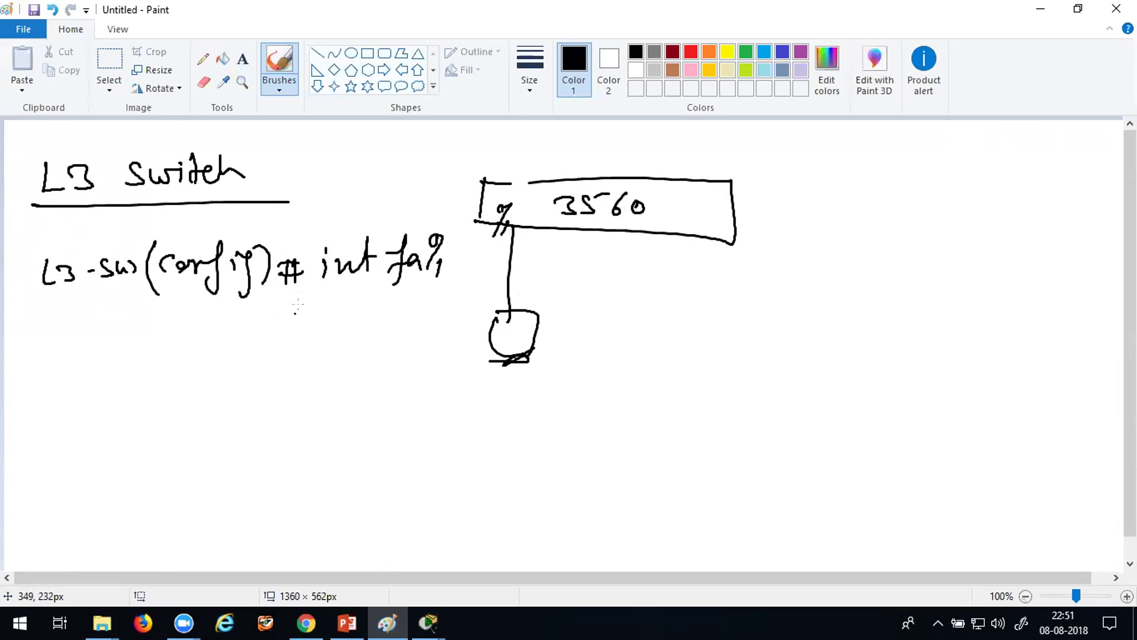
- Write the command "# no switchport" below the interface command
{"action": "left_click_drag", "start_coordinate": [211, 329], "coordinate": [241, 328]}
{"action": "mouse_move", "coordinate": [210, 336]}
{"action": "left_mouse_down"}
{"action": "mouse_move", "coordinate": [240, 335]}
{"action": "mouse_move", "coordinate": [215, 352]}
{"action": "left_mouse_up"}
{"action": "mouse_move", "coordinate": [228, 326]}
{"action": "left_mouse_down"}
{"action": "mouse_move", "coordinate": [230, 351]}
{"action": "mouse_move", "coordinate": [275, 349]}
{"action": "mouse_move", "coordinate": [285, 332]}
{"action": "mouse_move", "coordinate": [335, 348]}
{"action": "mouse_move", "coordinate": [371, 328]}
{"action": "mouse_move", "coordinate": [388, 349]}
{"action": "left_mouse_up"}
{"action": "mouse_move", "coordinate": [382, 330]}
{"action": "left_mouse_down"}
{"action": "mouse_move", "coordinate": [405, 330]}
{"action": "mouse_move", "coordinate": [397, 343]}
{"action": "left_mouse_up"}
{"action": "mouse_move", "coordinate": [409, 313]}
{"action": "left_mouse_down"}
{"action": "mouse_move", "coordinate": [425, 362]}
{"action": "mouse_move", "coordinate": [457, 329]}
{"action": "left_mouse_up"}
{"action": "mouse_move", "coordinate": [471, 311]}
{"action": "left_mouse_down"}
{"action": "mouse_move", "coordinate": [470, 344]}
{"action": "mouse_move", "coordinate": [479, 327]}
{"action": "left_mouse_up"}
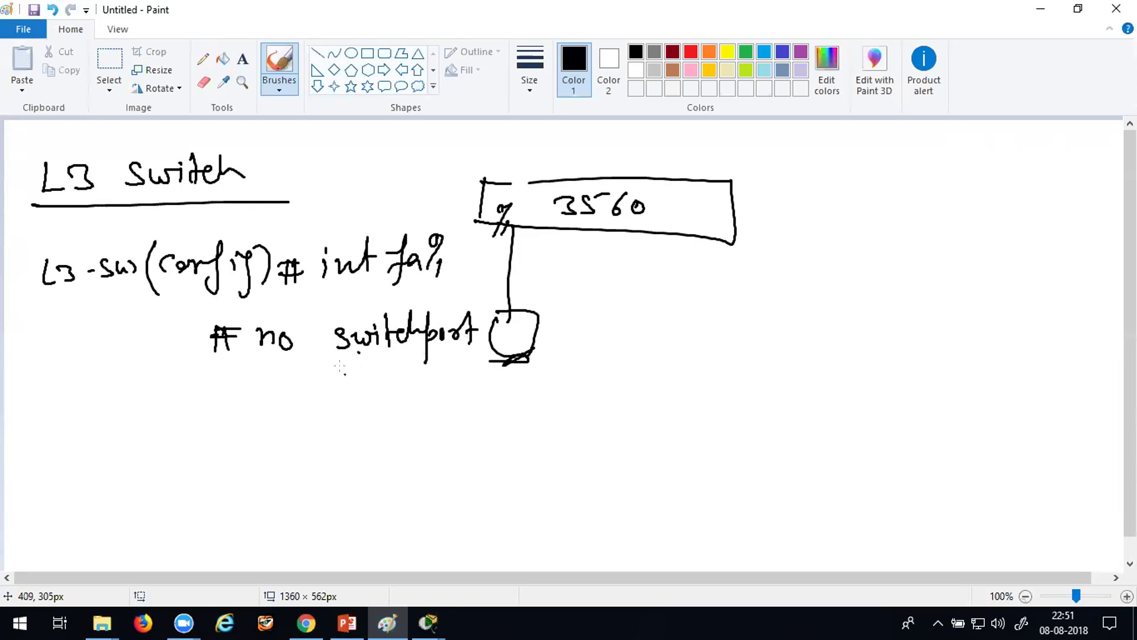
- Write the command "# ip add 10.0.0.1 255.0.0.0" below the no switchport line
{"action": "mouse_move", "coordinate": [191, 396]}
{"action": "left_mouse_down"}
{"action": "mouse_move", "coordinate": [225, 391]}
{"action": "mouse_move", "coordinate": [211, 413]}
{"action": "left_mouse_up"}
{"action": "mouse_move", "coordinate": [229, 392]}
{"action": "left_mouse_down"}
{"action": "mouse_move", "coordinate": [220, 409]}
{"action": "mouse_move", "coordinate": [240, 408]}
{"action": "left_mouse_up"}
{"action": "mouse_move", "coordinate": [234, 379]}
{"action": "left_mouse_down"}
{"action": "mouse_move", "coordinate": [258, 428]}
{"action": "mouse_move", "coordinate": [260, 402]}
{"action": "left_mouse_up"}
{"action": "mouse_move", "coordinate": [308, 386]}
{"action": "left_mouse_down"}
{"action": "mouse_move", "coordinate": [331, 378]}
{"action": "mouse_move", "coordinate": [335, 402]}
{"action": "left_mouse_up"}
{"action": "mouse_move", "coordinate": [348, 388]}
{"action": "left_mouse_down"}
{"action": "mouse_move", "coordinate": [353, 401]}
{"action": "mouse_move", "coordinate": [386, 400]}
{"action": "mouse_move", "coordinate": [401, 383]}
{"action": "mouse_move", "coordinate": [454, 383]}
{"action": "mouse_move", "coordinate": [479, 402]}
{"action": "mouse_move", "coordinate": [530, 394]}
{"action": "left_mouse_up"}
{"action": "left_click", "coordinate": [415, 384]}
{"action": "left_click", "coordinate": [441, 384]}
{"action": "left_click", "coordinate": [467, 385]}
{"action": "mouse_move", "coordinate": [551, 377]}
{"action": "left_mouse_down"}
{"action": "mouse_move", "coordinate": [546, 395]}
{"action": "mouse_move", "coordinate": [565, 372]}
{"action": "mouse_move", "coordinate": [654, 372]}
{"action": "left_mouse_up"}
{"action": "left_click", "coordinate": [571, 380]}
{"action": "left_click", "coordinate": [583, 378]}
{"action": "left_click", "coordinate": [599, 380]}
{"action": "left_click", "coordinate": [638, 377]}
- Add the commands "# no shut" and "# exit" below the IP address command
{"action": "left_click_drag", "start_coordinate": [201, 444], "coordinate": [228, 442]}
{"action": "mouse_move", "coordinate": [215, 433]}
{"action": "left_mouse_down"}
{"action": "mouse_move", "coordinate": [211, 456]}
{"action": "mouse_move", "coordinate": [220, 455]}
{"action": "left_mouse_up"}
{"action": "mouse_move", "coordinate": [245, 438]}
{"action": "left_mouse_down"}
{"action": "mouse_move", "coordinate": [246, 456]}
{"action": "mouse_move", "coordinate": [265, 453]}
{"action": "left_mouse_up"}
{"action": "left_click_drag", "start_coordinate": [270, 443], "coordinate": [302, 451]}
{"action": "left_click_drag", "start_coordinate": [327, 428], "coordinate": [369, 452]}
{"action": "left_click_drag", "start_coordinate": [375, 420], "coordinate": [379, 452]}
{"action": "left_click_drag", "start_coordinate": [240, 467], "coordinate": [266, 468]}
{"action": "mouse_move", "coordinate": [228, 484]}
{"action": "left_mouse_down"}
{"action": "mouse_move", "coordinate": [255, 481]}
{"action": "mouse_move", "coordinate": [246, 490]}
{"action": "left_mouse_up"}
{"action": "mouse_move", "coordinate": [288, 474]}
{"action": "left_mouse_down"}
{"action": "mouse_move", "coordinate": [278, 481]}
{"action": "mouse_move", "coordinate": [297, 485]}
{"action": "left_mouse_up"}
{"action": "left_click_drag", "start_coordinate": [296, 474], "coordinate": [338, 489]}
{"action": "left_click", "coordinate": [334, 468]}
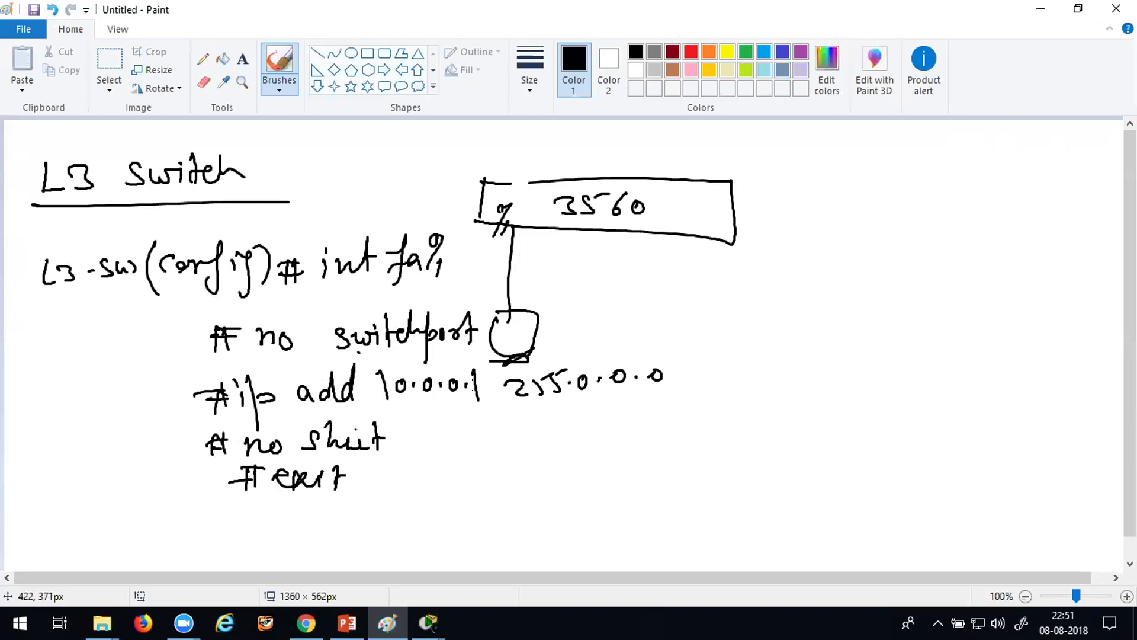
- Draw an arrow from the no switchport command and label it "(L3 interface)"
{"action": "left_click_drag", "start_coordinate": [486, 327], "coordinate": [664, 333]}
{"action": "left_click_drag", "start_coordinate": [664, 334], "coordinate": [650, 340]}
{"action": "mouse_move", "coordinate": [694, 311]}
{"action": "left_mouse_down"}
{"action": "mouse_move", "coordinate": [695, 334]}
{"action": "mouse_move", "coordinate": [709, 333]}
{"action": "left_mouse_up"}
{"action": "mouse_move", "coordinate": [714, 313]}
{"action": "left_mouse_down"}
{"action": "mouse_move", "coordinate": [732, 315]}
{"action": "mouse_move", "coordinate": [718, 332]}
{"action": "left_mouse_up"}
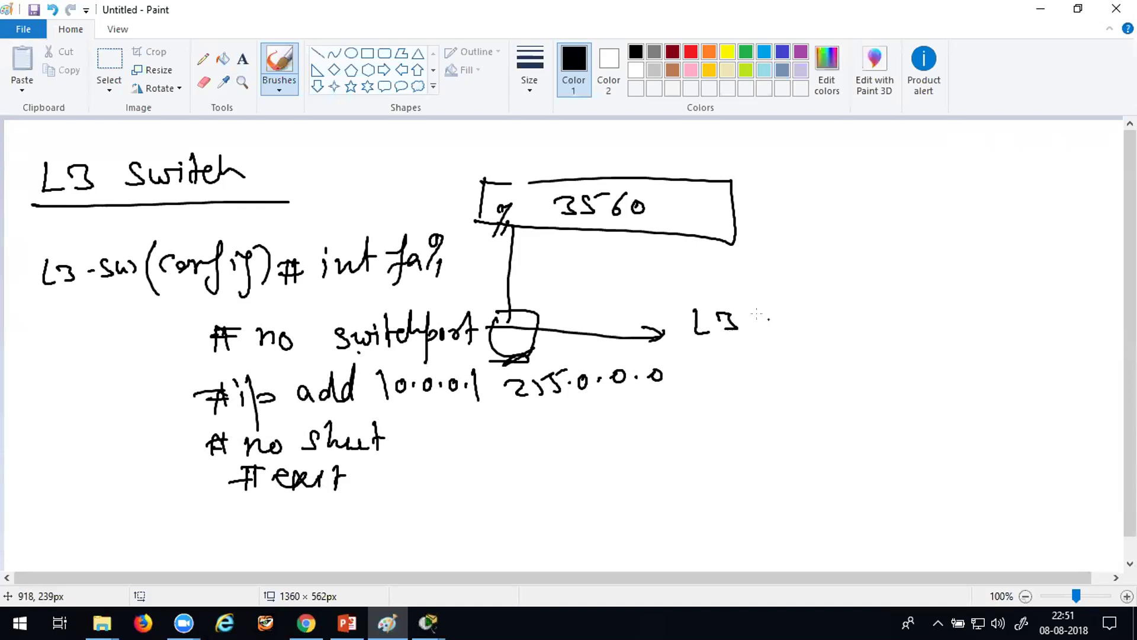
{"action": "mouse_move", "coordinate": [778, 312]}
{"action": "left_mouse_down"}
{"action": "mouse_move", "coordinate": [778, 328]}
{"action": "mouse_move", "coordinate": [805, 327]}
{"action": "mouse_move", "coordinate": [821, 309]}
{"action": "left_mouse_up"}
{"action": "mouse_move", "coordinate": [821, 314]}
{"action": "left_mouse_down"}
{"action": "mouse_move", "coordinate": [834, 325]}
{"action": "mouse_move", "coordinate": [848, 314]}
{"action": "left_mouse_up"}
{"action": "mouse_move", "coordinate": [864, 284]}
{"action": "left_mouse_down"}
{"action": "mouse_move", "coordinate": [853, 335]}
{"action": "mouse_move", "coordinate": [870, 307]}
{"action": "left_mouse_up"}
{"action": "left_click_drag", "start_coordinate": [883, 305], "coordinate": [889, 321]}
{"action": "mouse_move", "coordinate": [902, 313]}
{"action": "left_mouse_down"}
{"action": "mouse_move", "coordinate": [914, 308]}
{"action": "mouse_move", "coordinate": [924, 332]}
{"action": "left_mouse_up"}
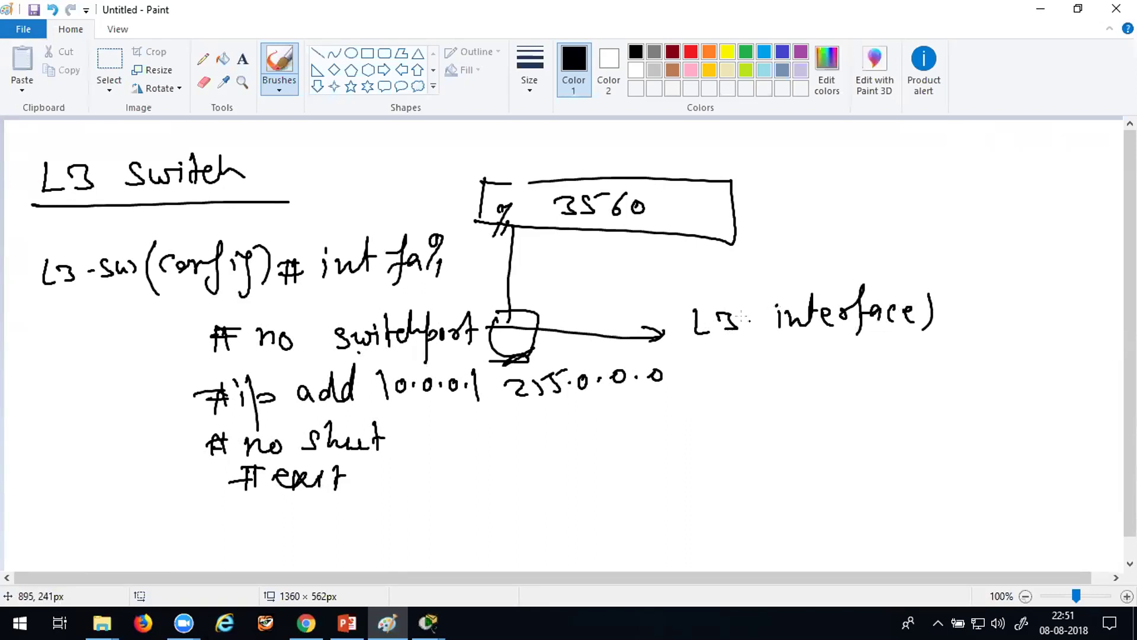
{"action": "left_click_drag", "start_coordinate": [686, 306], "coordinate": [699, 351]}
- Write the commands "# int fa0/1" and "# switchport" in red below the L3 interface note
{"action": "left_click", "coordinate": [686, 49]}
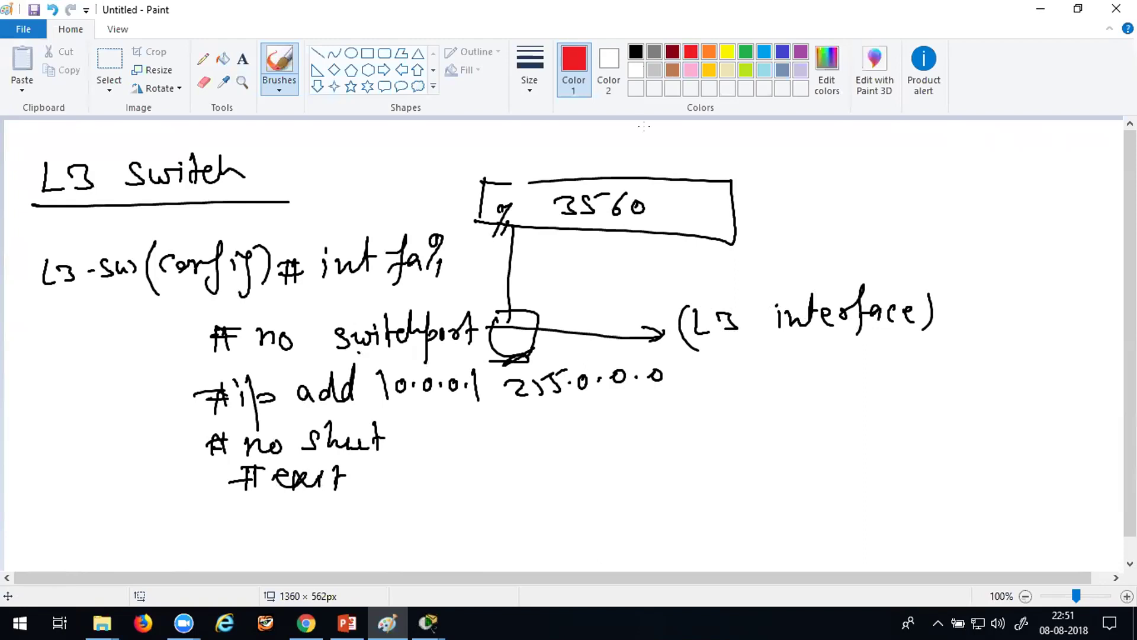
{"action": "mouse_move", "coordinate": [747, 413]}
{"action": "left_mouse_down"}
{"action": "mouse_move", "coordinate": [757, 422]}
{"action": "mouse_move", "coordinate": [835, 408]}
{"action": "mouse_move", "coordinate": [888, 422]}
{"action": "left_mouse_up"}
{"action": "left_click_drag", "start_coordinate": [905, 400], "coordinate": [897, 419]}
{"action": "left_click", "coordinate": [699, 437]}
{"action": "left_click_drag", "start_coordinate": [698, 437], "coordinate": [729, 429]}
{"action": "mouse_move", "coordinate": [708, 422]}
{"action": "left_mouse_down"}
{"action": "mouse_move", "coordinate": [702, 453]}
{"action": "mouse_move", "coordinate": [714, 454]}
{"action": "left_mouse_up"}
{"action": "mouse_move", "coordinate": [693, 475]}
{"action": "left_mouse_down"}
{"action": "mouse_move", "coordinate": [720, 472]}
{"action": "mouse_move", "coordinate": [700, 490]}
{"action": "left_mouse_up"}
{"action": "mouse_move", "coordinate": [711, 464]}
{"action": "left_mouse_down"}
{"action": "mouse_move", "coordinate": [709, 488]}
{"action": "mouse_move", "coordinate": [788, 469]}
{"action": "mouse_move", "coordinate": [785, 481]}
{"action": "left_mouse_up"}
{"action": "left_click", "coordinate": [786, 450]}
{"action": "mouse_move", "coordinate": [797, 448]}
{"action": "left_mouse_down"}
{"action": "mouse_move", "coordinate": [795, 480]}
{"action": "mouse_move", "coordinate": [818, 462]}
{"action": "left_mouse_up"}
{"action": "mouse_move", "coordinate": [817, 460]}
{"action": "left_mouse_down"}
{"action": "mouse_move", "coordinate": [809, 474]}
{"action": "mouse_move", "coordinate": [826, 473]}
{"action": "left_mouse_up"}
{"action": "mouse_move", "coordinate": [830, 468]}
{"action": "left_mouse_down"}
{"action": "mouse_move", "coordinate": [837, 494]}
{"action": "mouse_move", "coordinate": [851, 467]}
{"action": "left_mouse_up"}
{"action": "left_click_drag", "start_coordinate": [853, 457], "coordinate": [877, 456]}
{"action": "left_click_drag", "start_coordinate": [884, 440], "coordinate": [885, 474]}
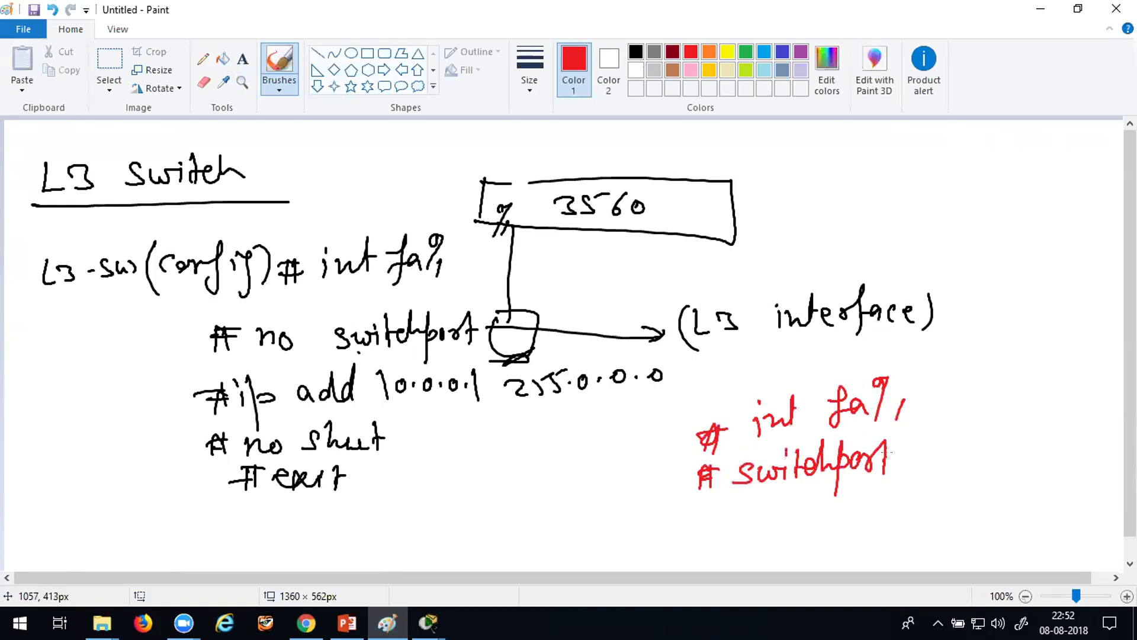
- Draw red arrows beside the switchport command and add the double-underlined label "L2"
{"action": "left_click_drag", "start_coordinate": [944, 449], "coordinate": [978, 443]}
{"action": "mouse_move", "coordinate": [948, 444]}
{"action": "left_mouse_down"}
{"action": "mouse_move", "coordinate": [938, 453]}
{"action": "mouse_move", "coordinate": [974, 490]}
{"action": "left_mouse_up"}
{"action": "left_click_drag", "start_coordinate": [985, 474], "coordinate": [1039, 504]}
{"action": "left_click_drag", "start_coordinate": [980, 514], "coordinate": [1041, 510]}
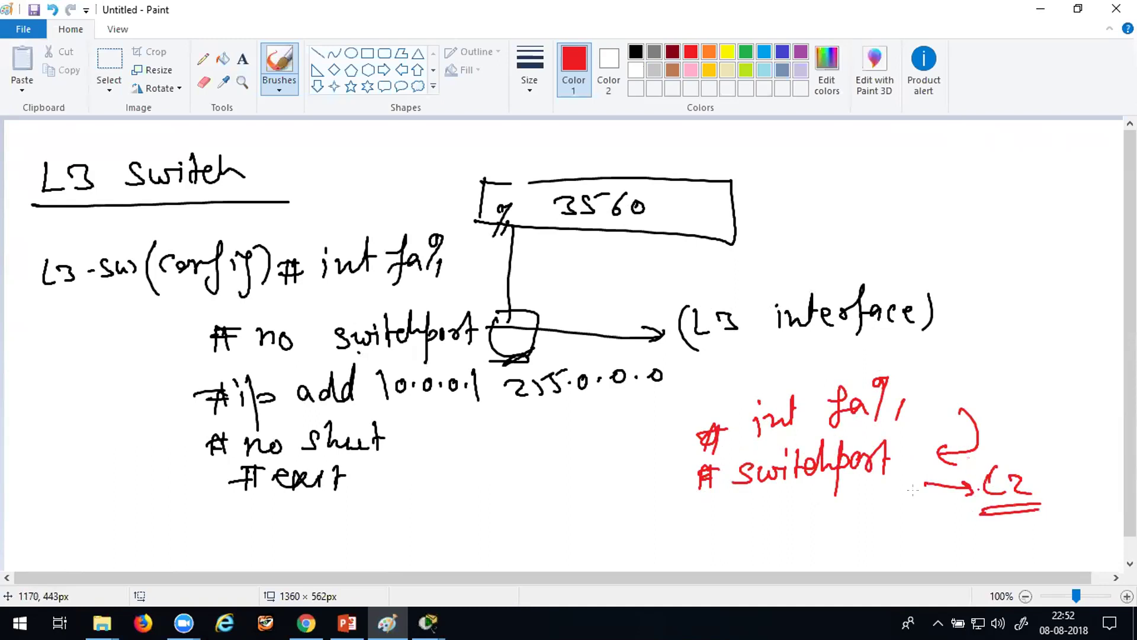
- Write the command "# exit" in red below the red switchport line
{"action": "left_click_drag", "start_coordinate": [694, 519], "coordinate": [719, 516]}
{"action": "mouse_move", "coordinate": [705, 507]}
{"action": "left_mouse_down"}
{"action": "mouse_move", "coordinate": [700, 531]}
{"action": "mouse_move", "coordinate": [718, 525]}
{"action": "left_mouse_up"}
{"action": "left_click_drag", "start_coordinate": [714, 508], "coordinate": [710, 536]}
{"action": "mouse_move", "coordinate": [727, 529]}
{"action": "left_mouse_down"}
{"action": "mouse_move", "coordinate": [767, 528]}
{"action": "mouse_move", "coordinate": [771, 513]}
{"action": "mouse_move", "coordinate": [790, 536]}
{"action": "left_mouse_up"}
{"action": "left_click_drag", "start_coordinate": [781, 525], "coordinate": [808, 522]}
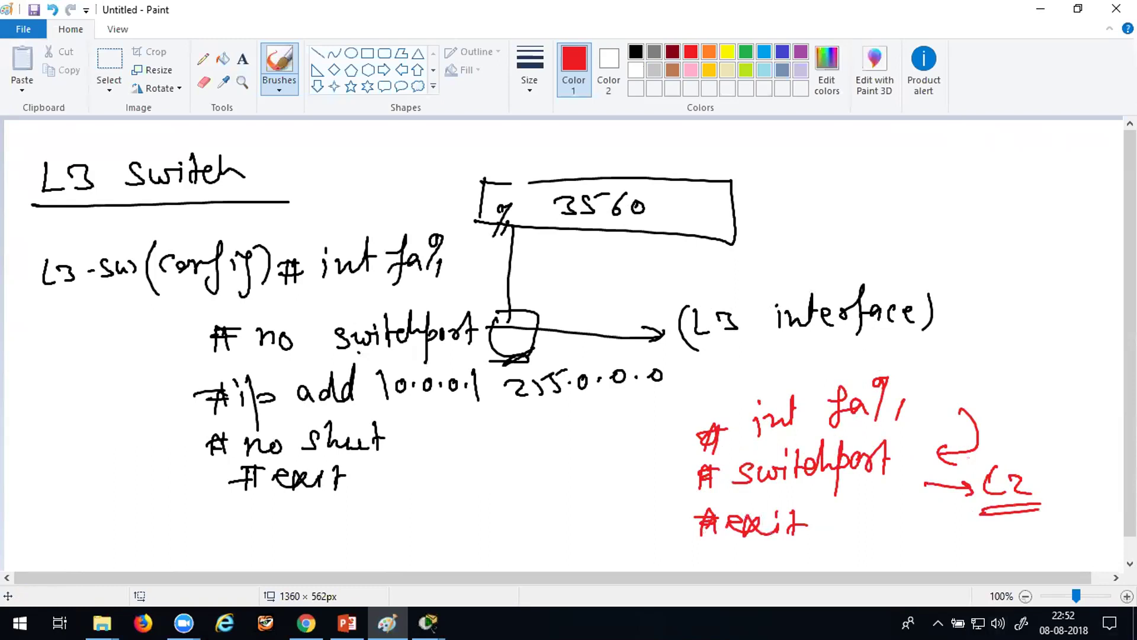
- Save the L3 Switch drawing to the Desktop as 16.png
{"action": "left_click", "coordinate": [34, 9]}
{"action": "scroll", "coordinate": [196, 178], "scroll_direction": "down", "scroll_amount": 3}
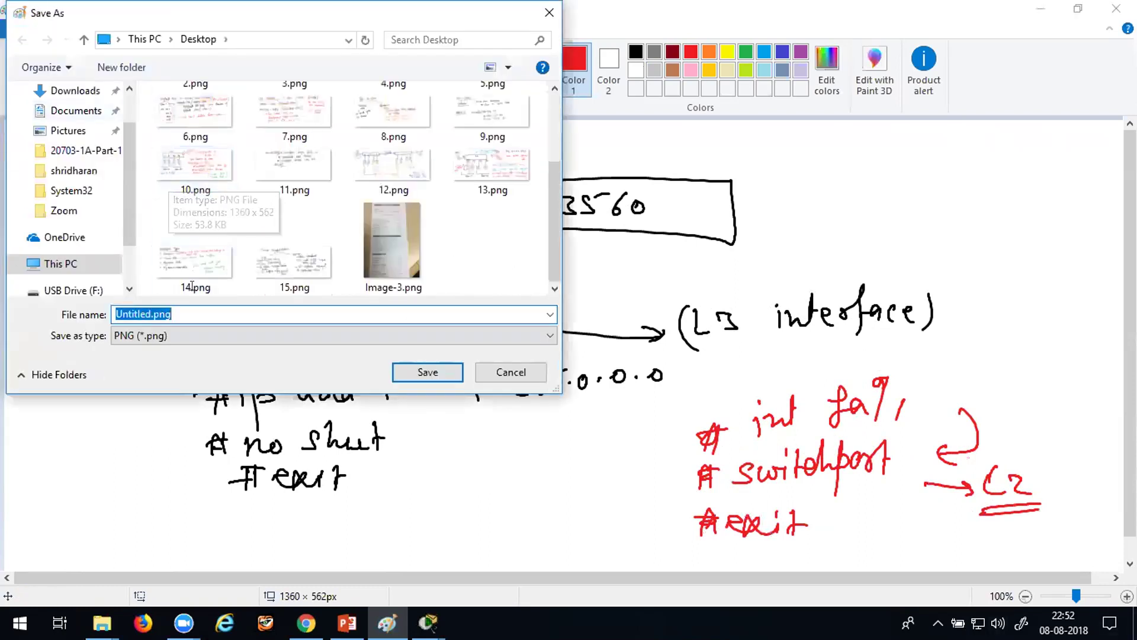
{"action": "left_click_drag", "start_coordinate": [153, 311], "coordinate": [33, 305]}
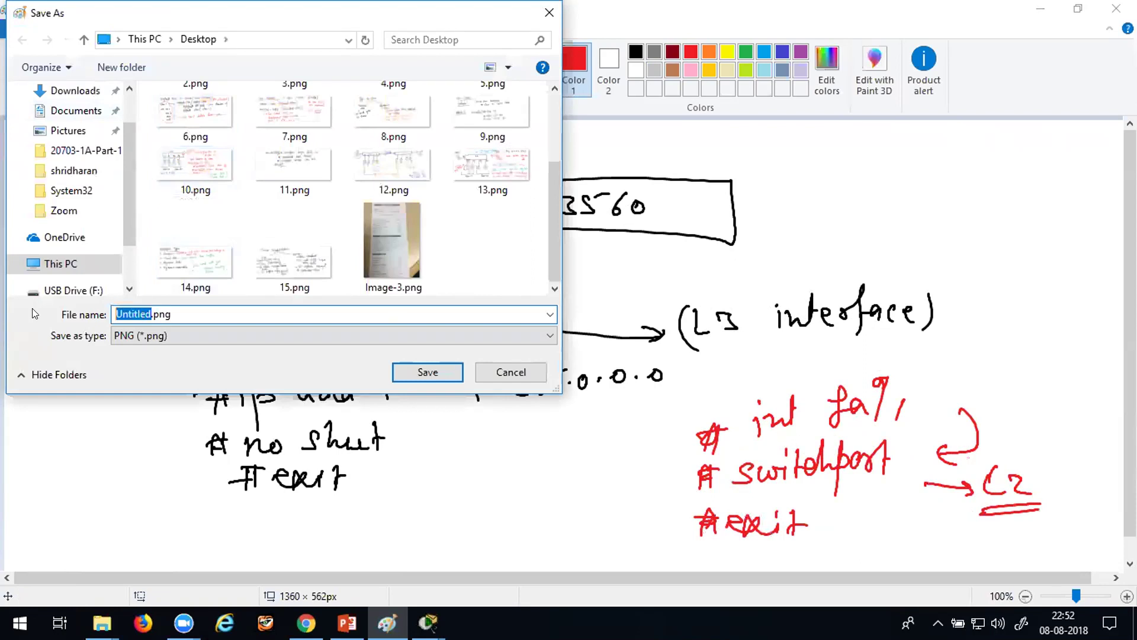
{"action": "type", "text": "16"}
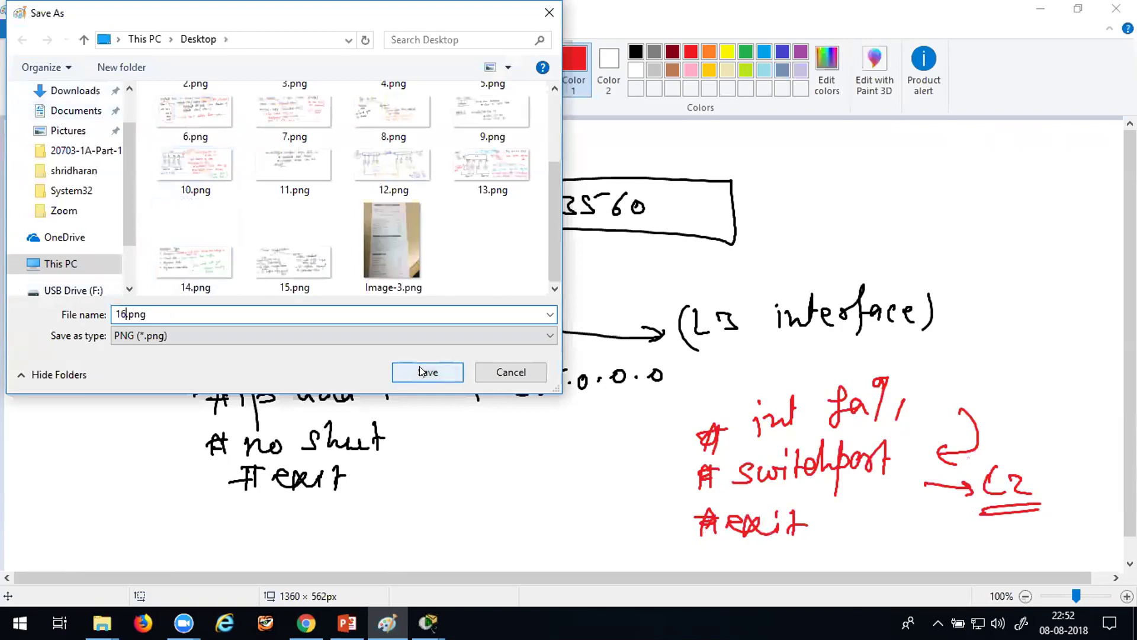
{"action": "left_click", "coordinate": [453, 373]}
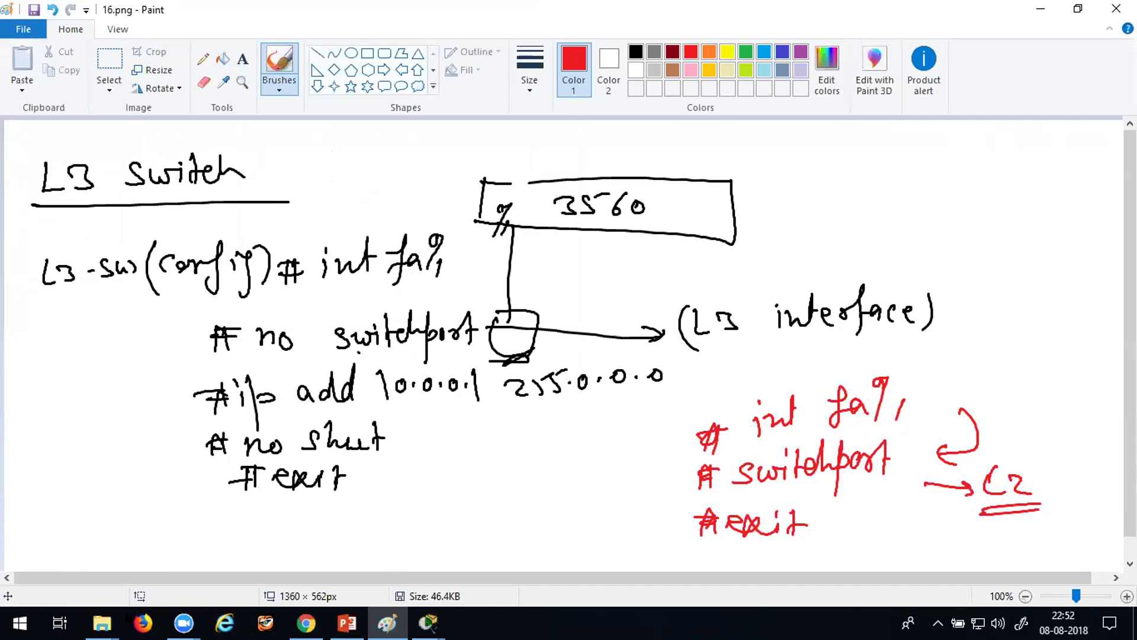
- Start a blank drawing and handwrite the underlined heading "InterVlan Routing" at its upper left
{"action": "left_click", "coordinate": [21, 29]}
{"action": "left_click", "coordinate": [49, 57]}
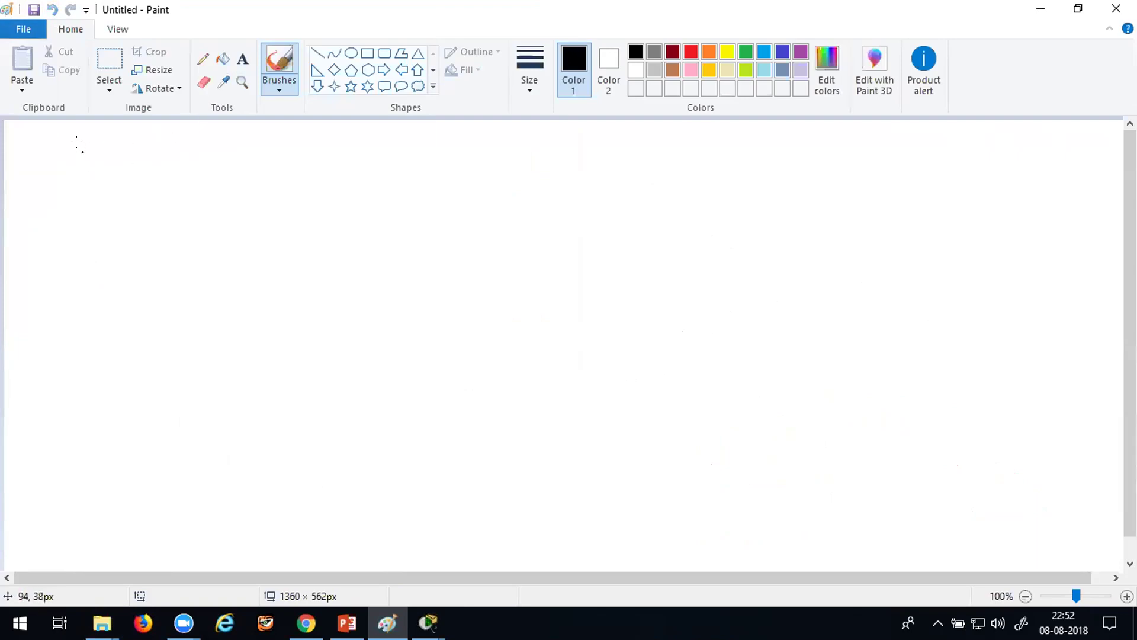
{"action": "mouse_move", "coordinate": [52, 145]}
{"action": "left_mouse_down"}
{"action": "mouse_move", "coordinate": [68, 170]}
{"action": "mouse_move", "coordinate": [100, 160]}
{"action": "mouse_move", "coordinate": [121, 168]}
{"action": "mouse_move", "coordinate": [191, 140]}
{"action": "mouse_move", "coordinate": [214, 155]}
{"action": "mouse_move", "coordinate": [276, 143]}
{"action": "mouse_move", "coordinate": [296, 157]}
{"action": "mouse_move", "coordinate": [342, 139]}
{"action": "mouse_move", "coordinate": [373, 152]}
{"action": "mouse_move", "coordinate": [384, 196]}
{"action": "left_mouse_up"}
{"action": "left_click_drag", "start_coordinate": [79, 194], "coordinate": [292, 174]}
{"action": "left_click_drag", "start_coordinate": [317, 176], "coordinate": [466, 180]}
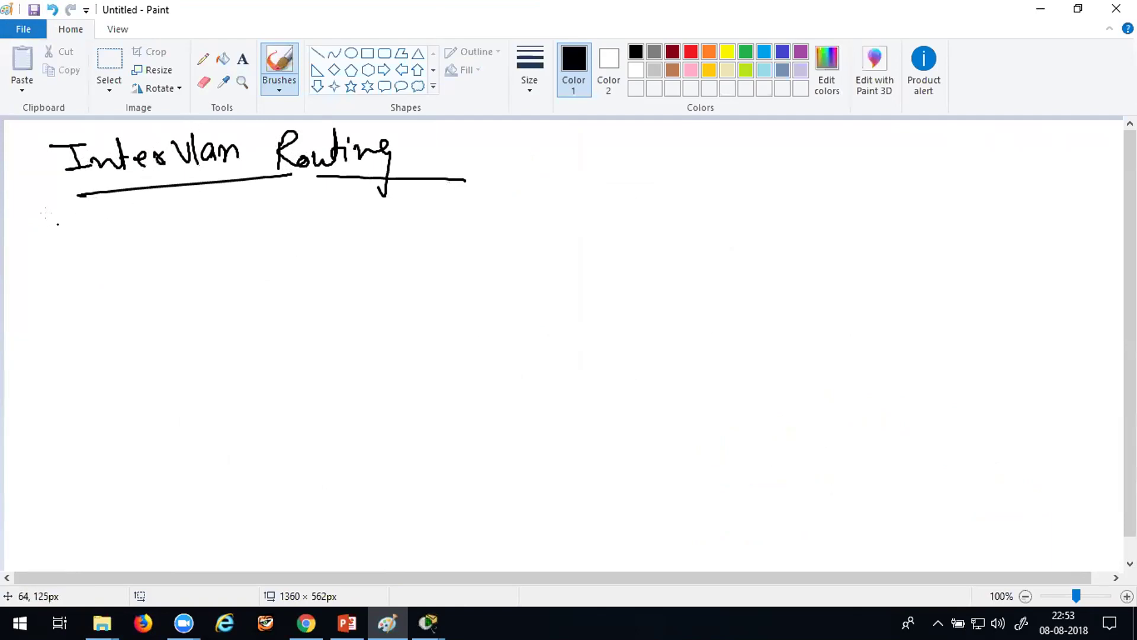
- Write the first list item "1. With Router (Router-on-stick)" below the InterVlan Routing heading
{"action": "left_click_drag", "start_coordinate": [38, 224], "coordinate": [57, 245]}
{"action": "left_click", "coordinate": [68, 240]}
{"action": "mouse_move", "coordinate": [113, 221]}
{"action": "left_mouse_down"}
{"action": "mouse_move", "coordinate": [122, 240]}
{"action": "mouse_move", "coordinate": [146, 215]}
{"action": "mouse_move", "coordinate": [157, 237]}
{"action": "mouse_move", "coordinate": [238, 202]}
{"action": "mouse_move", "coordinate": [280, 216]}
{"action": "mouse_move", "coordinate": [346, 207]}
{"action": "left_mouse_up"}
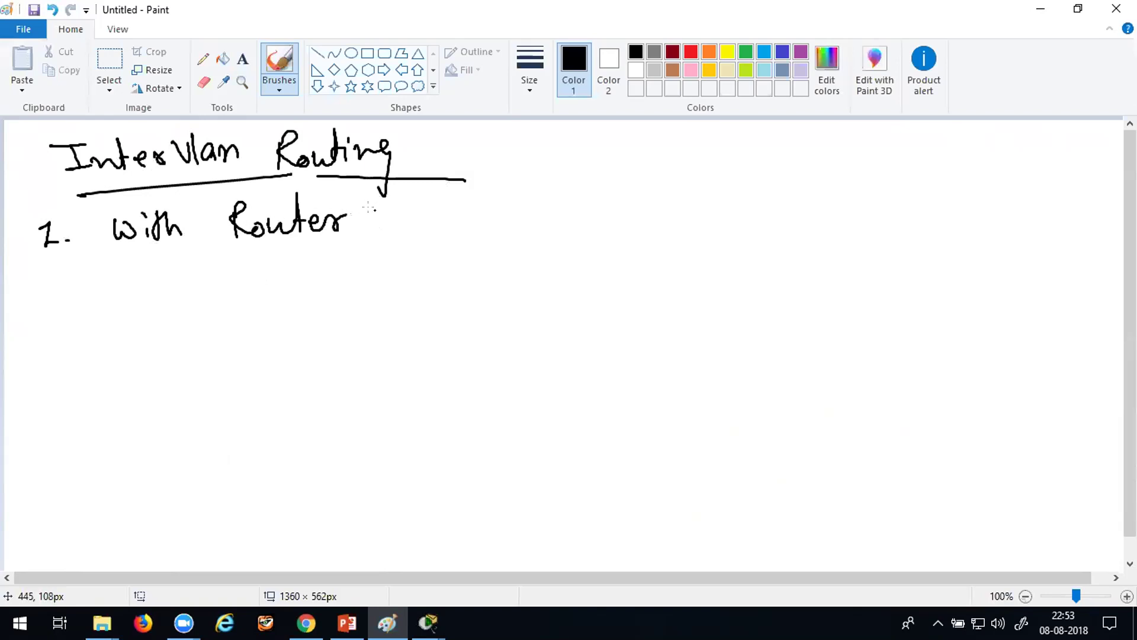
{"action": "mouse_move", "coordinate": [384, 195]}
{"action": "left_mouse_down"}
{"action": "mouse_move", "coordinate": [382, 237]}
{"action": "mouse_move", "coordinate": [404, 220]}
{"action": "mouse_move", "coordinate": [414, 230]}
{"action": "left_mouse_up"}
{"action": "mouse_move", "coordinate": [429, 216]}
{"action": "left_mouse_down"}
{"action": "mouse_move", "coordinate": [432, 207]}
{"action": "mouse_move", "coordinate": [463, 228]}
{"action": "left_mouse_up"}
{"action": "mouse_move", "coordinate": [457, 211]}
{"action": "left_mouse_down"}
{"action": "mouse_move", "coordinate": [481, 209]}
{"action": "mouse_move", "coordinate": [493, 222]}
{"action": "left_mouse_up"}
{"action": "left_click_drag", "start_coordinate": [494, 214], "coordinate": [544, 211]}
{"action": "mouse_move", "coordinate": [569, 197]}
{"action": "left_mouse_down"}
{"action": "mouse_move", "coordinate": [558, 206]}
{"action": "mouse_move", "coordinate": [570, 196]}
{"action": "left_mouse_up"}
{"action": "left_click_drag", "start_coordinate": [573, 201], "coordinate": [656, 210]}
{"action": "mouse_move", "coordinate": [664, 190]}
{"action": "left_mouse_down"}
{"action": "mouse_move", "coordinate": [668, 206]}
{"action": "mouse_move", "coordinate": [692, 207]}
{"action": "left_mouse_up"}
{"action": "mouse_move", "coordinate": [708, 179]}
{"action": "left_mouse_down"}
{"action": "mouse_move", "coordinate": [706, 208]}
{"action": "mouse_move", "coordinate": [737, 212]}
{"action": "left_mouse_up"}
- Write the second list item "2. With Multilayer Switch (L3 Switch)" below the first
{"action": "left_click_drag", "start_coordinate": [41, 280], "coordinate": [58, 302]}
{"action": "left_click", "coordinate": [67, 298]}
{"action": "mouse_move", "coordinate": [112, 279]}
{"action": "left_mouse_down"}
{"action": "mouse_move", "coordinate": [141, 278]}
{"action": "mouse_move", "coordinate": [156, 297]}
{"action": "left_mouse_up"}
{"action": "mouse_move", "coordinate": [173, 261]}
{"action": "left_mouse_down"}
{"action": "mouse_move", "coordinate": [178, 284]}
{"action": "mouse_move", "coordinate": [244, 275]}
{"action": "mouse_move", "coordinate": [262, 298]}
{"action": "mouse_move", "coordinate": [296, 294]}
{"action": "left_mouse_up"}
{"action": "left_click_drag", "start_coordinate": [312, 256], "coordinate": [310, 291]}
{"action": "mouse_move", "coordinate": [299, 274]}
{"action": "left_mouse_down"}
{"action": "mouse_move", "coordinate": [322, 272]}
{"action": "mouse_move", "coordinate": [326, 287]}
{"action": "left_mouse_up"}
{"action": "left_click", "coordinate": [330, 265]}
{"action": "left_click_drag", "start_coordinate": [345, 249], "coordinate": [349, 286]}
{"action": "mouse_move", "coordinate": [367, 271]}
{"action": "left_mouse_down"}
{"action": "mouse_move", "coordinate": [374, 299]}
{"action": "mouse_move", "coordinate": [398, 286]}
{"action": "left_mouse_up"}
{"action": "mouse_move", "coordinate": [405, 284]}
{"action": "left_mouse_down"}
{"action": "mouse_move", "coordinate": [413, 267]}
{"action": "mouse_move", "coordinate": [455, 263]}
{"action": "mouse_move", "coordinate": [448, 273]}
{"action": "left_mouse_up"}
{"action": "mouse_move", "coordinate": [473, 261]}
{"action": "left_mouse_down"}
{"action": "mouse_move", "coordinate": [489, 272]}
{"action": "mouse_move", "coordinate": [503, 256]}
{"action": "mouse_move", "coordinate": [532, 273]}
{"action": "mouse_move", "coordinate": [548, 258]}
{"action": "left_mouse_up"}
{"action": "left_click", "coordinate": [519, 244]}
{"action": "mouse_move", "coordinate": [555, 247]}
{"action": "left_mouse_down"}
{"action": "mouse_move", "coordinate": [566, 235]}
{"action": "mouse_move", "coordinate": [581, 264]}
{"action": "mouse_move", "coordinate": [610, 272]}
{"action": "mouse_move", "coordinate": [660, 259]}
{"action": "left_mouse_up"}
{"action": "mouse_move", "coordinate": [723, 231]}
{"action": "left_mouse_down"}
{"action": "mouse_move", "coordinate": [714, 237]}
{"action": "mouse_move", "coordinate": [772, 250]}
{"action": "left_mouse_up"}
{"action": "left_click", "coordinate": [756, 233]}
{"action": "mouse_move", "coordinate": [764, 237]}
{"action": "left_mouse_down"}
{"action": "mouse_move", "coordinate": [800, 237]}
{"action": "mouse_move", "coordinate": [796, 247]}
{"action": "mouse_move", "coordinate": [809, 215]}
{"action": "mouse_move", "coordinate": [821, 253]}
{"action": "left_mouse_up"}
{"action": "left_click_drag", "start_coordinate": [837, 213], "coordinate": [814, 261]}
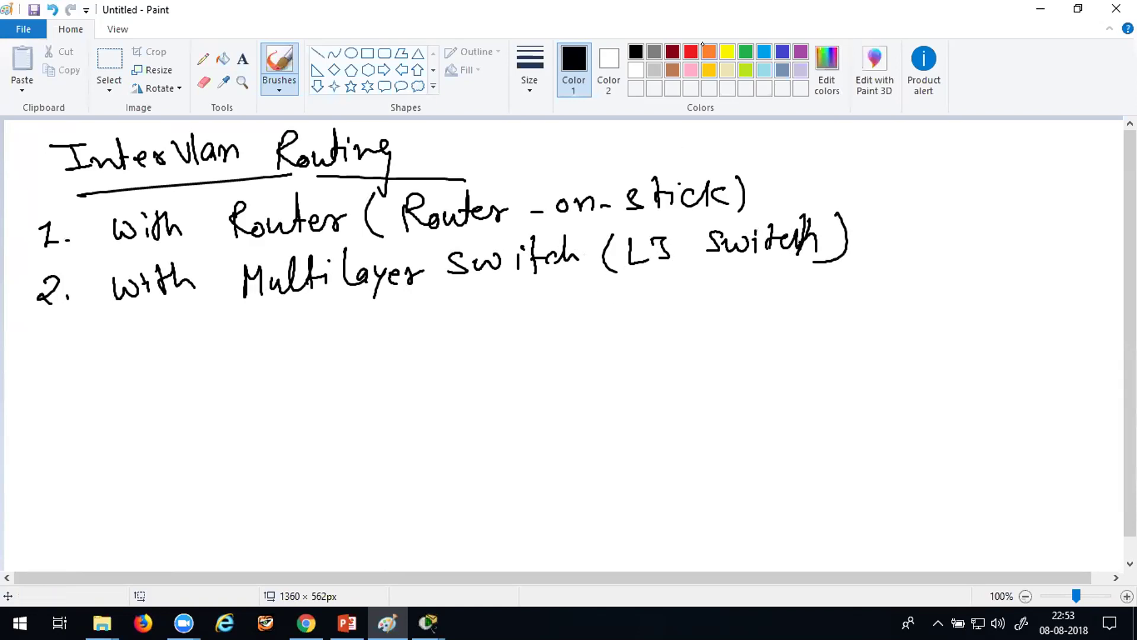
- Draw an orange router oval connected by a line to a switch rectangle below the list
{"action": "left_click", "coordinate": [709, 52]}
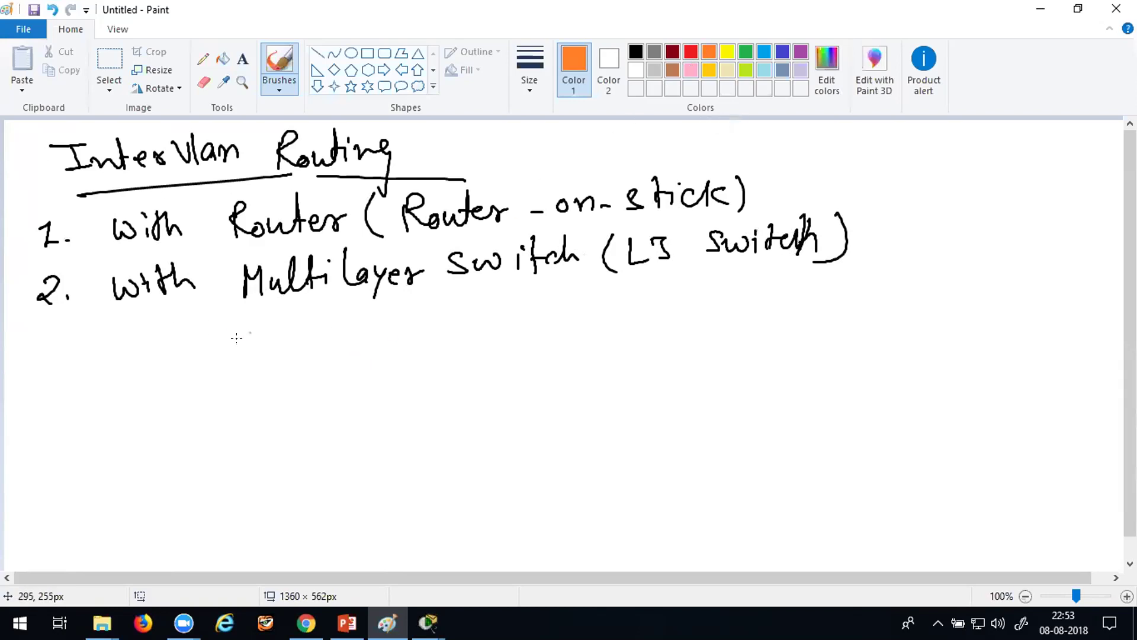
{"action": "mouse_move", "coordinate": [253, 333]}
{"action": "left_mouse_down"}
{"action": "mouse_move", "coordinate": [208, 345]}
{"action": "mouse_move", "coordinate": [266, 327]}
{"action": "mouse_move", "coordinate": [242, 331]}
{"action": "left_mouse_up"}
{"action": "mouse_move", "coordinate": [244, 340]}
{"action": "left_mouse_down"}
{"action": "mouse_move", "coordinate": [260, 350]}
{"action": "mouse_move", "coordinate": [261, 435]}
{"action": "left_mouse_up"}
{"action": "mouse_move", "coordinate": [346, 426]}
{"action": "left_mouse_down"}
{"action": "mouse_move", "coordinate": [173, 465]}
{"action": "mouse_move", "coordinate": [344, 460]}
{"action": "mouse_move", "coordinate": [346, 425]}
{"action": "left_mouse_up"}
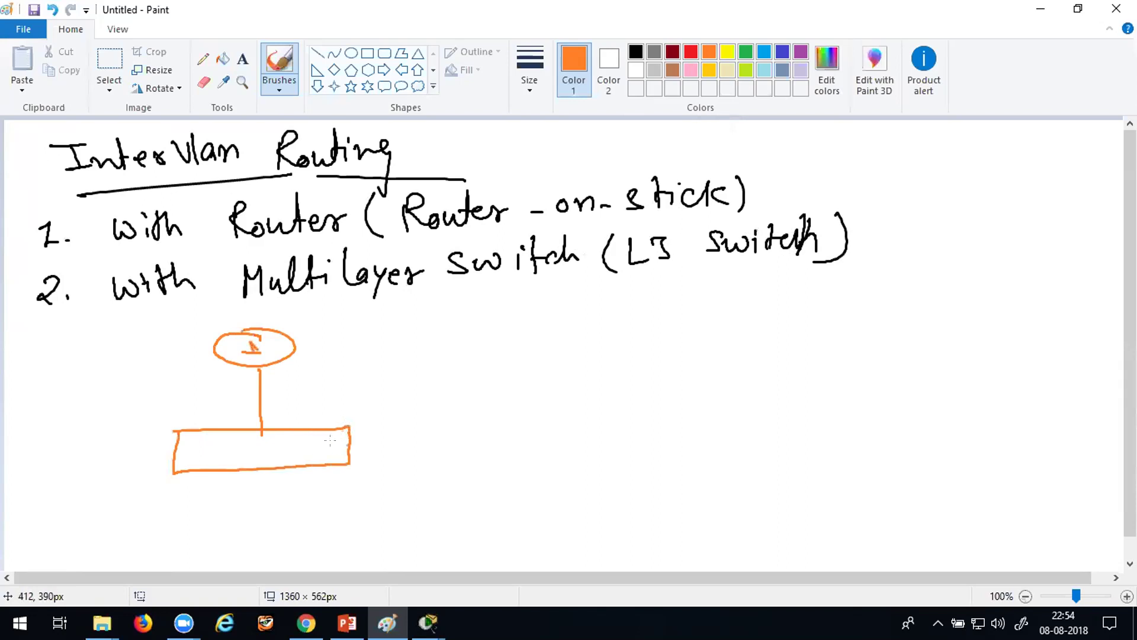
- Draw four orange computer circles, each connected by a short line below the switch rectangle
{"action": "mouse_move", "coordinate": [193, 471]}
{"action": "left_mouse_down"}
{"action": "mouse_move", "coordinate": [213, 513]}
{"action": "mouse_move", "coordinate": [188, 512]}
{"action": "left_mouse_up"}
{"action": "mouse_move", "coordinate": [245, 471]}
{"action": "left_mouse_down"}
{"action": "mouse_move", "coordinate": [236, 517]}
{"action": "mouse_move", "coordinate": [243, 509]}
{"action": "left_mouse_up"}
{"action": "mouse_move", "coordinate": [312, 467]}
{"action": "left_mouse_down"}
{"action": "mouse_move", "coordinate": [325, 508]}
{"action": "mouse_move", "coordinate": [305, 500]}
{"action": "left_mouse_up"}
{"action": "left_click_drag", "start_coordinate": [347, 467], "coordinate": [352, 513]}
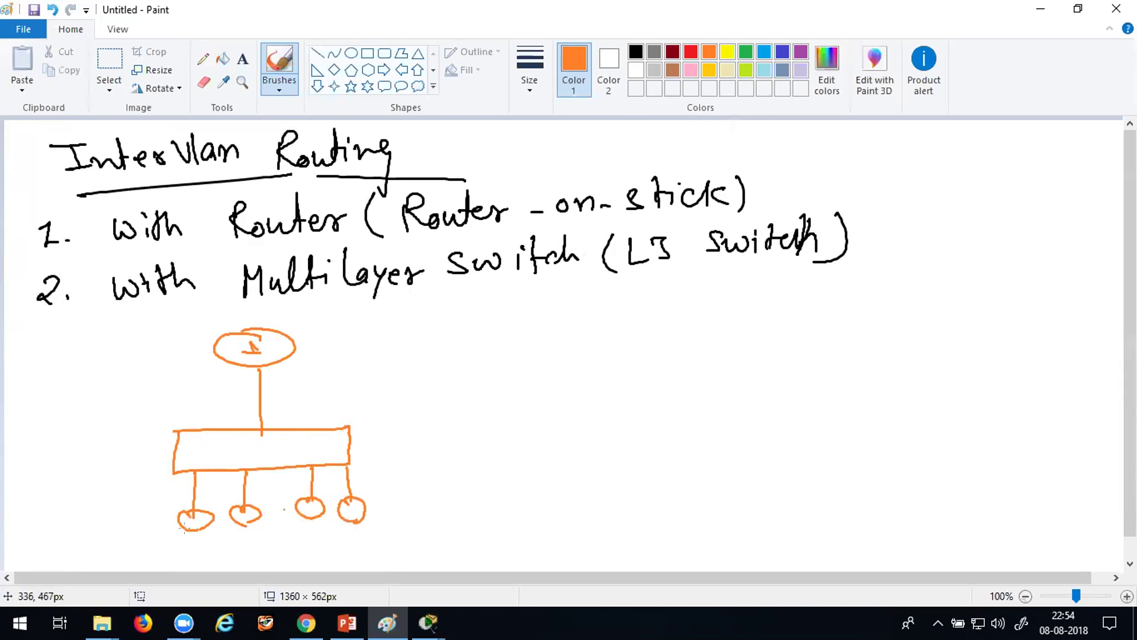
- Draw an orange bracket beneath the two leftmost computers to group them
{"action": "mouse_move", "coordinate": [168, 547]}
{"action": "left_mouse_down"}
{"action": "mouse_move", "coordinate": [266, 547]}
{"action": "mouse_move", "coordinate": [277, 527]}
{"action": "left_mouse_up"}
{"action": "left_click_drag", "start_coordinate": [164, 533], "coordinate": [163, 550]}
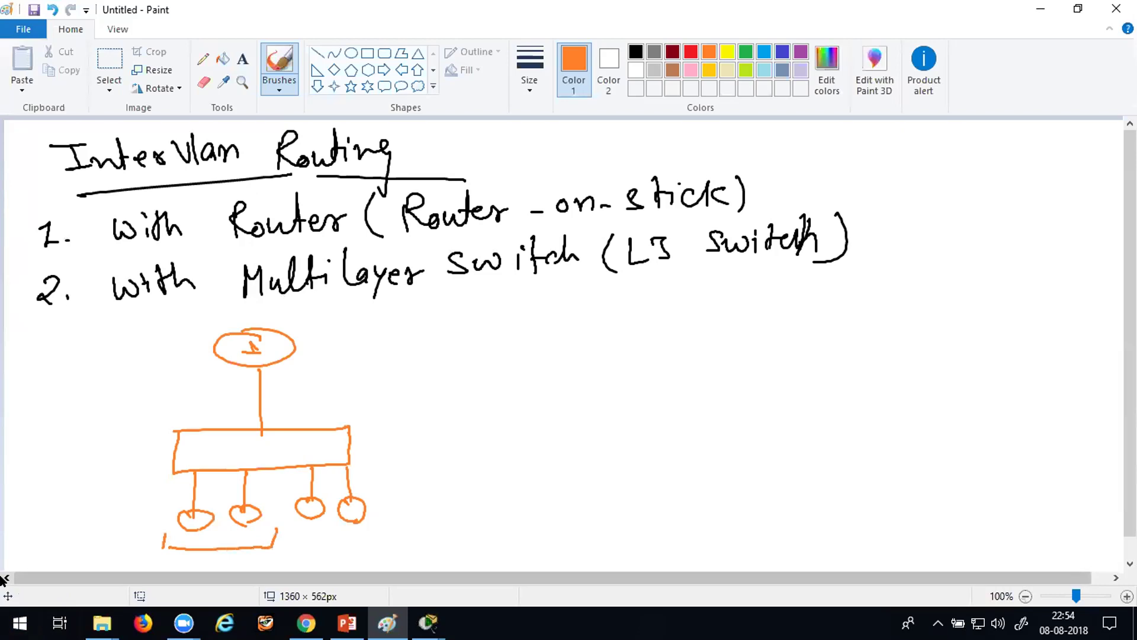
{"action": "scroll", "coordinate": [149, 521], "scroll_direction": "down", "scroll_amount": 1}
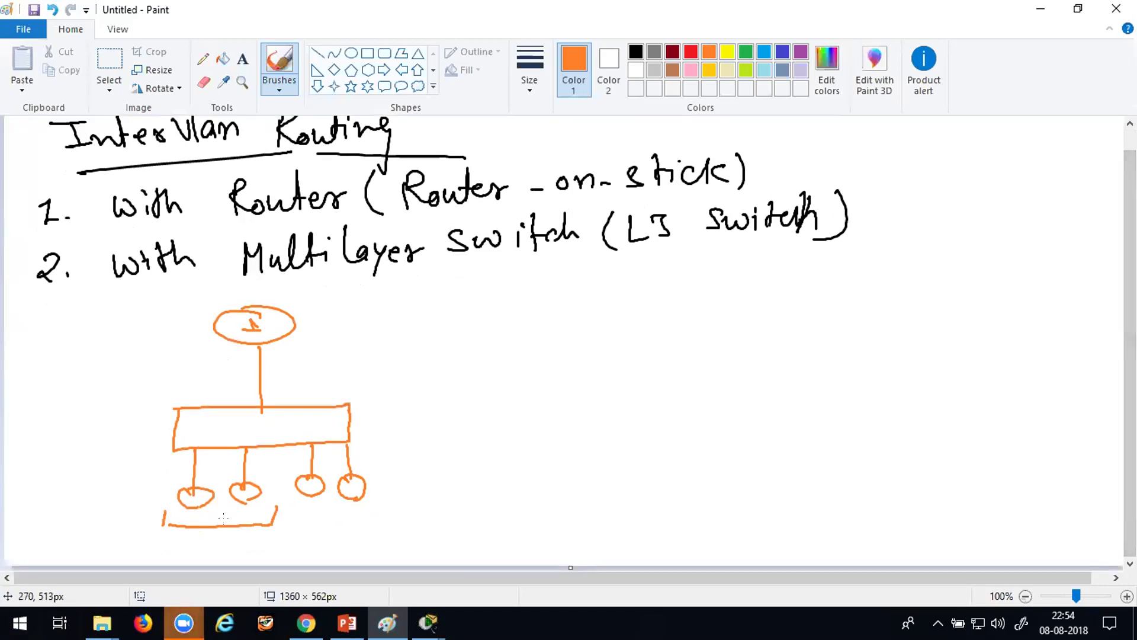
- Label the two leftmost computers "Vlan 10" in orange, and bracket and label the other two computers "Vlan 20"
{"action": "left_click_drag", "start_coordinate": [179, 537], "coordinate": [228, 547]}
{"action": "left_click_drag", "start_coordinate": [232, 548], "coordinate": [243, 544]}
{"action": "left_click_drag", "start_coordinate": [251, 531], "coordinate": [252, 548]}
{"action": "left_click_drag", "start_coordinate": [265, 532], "coordinate": [264, 534]}
{"action": "mouse_move", "coordinate": [311, 505]}
{"action": "left_mouse_down"}
{"action": "mouse_move", "coordinate": [314, 514]}
{"action": "mouse_move", "coordinate": [377, 485]}
{"action": "left_mouse_up"}
{"action": "left_click_drag", "start_coordinate": [339, 536], "coordinate": [353, 533]}
{"action": "mouse_move", "coordinate": [360, 527]}
{"action": "left_mouse_down"}
{"action": "mouse_move", "coordinate": [361, 545]}
{"action": "mouse_move", "coordinate": [420, 537]}
{"action": "left_mouse_up"}
{"action": "left_click_drag", "start_coordinate": [431, 524], "coordinate": [430, 527]}
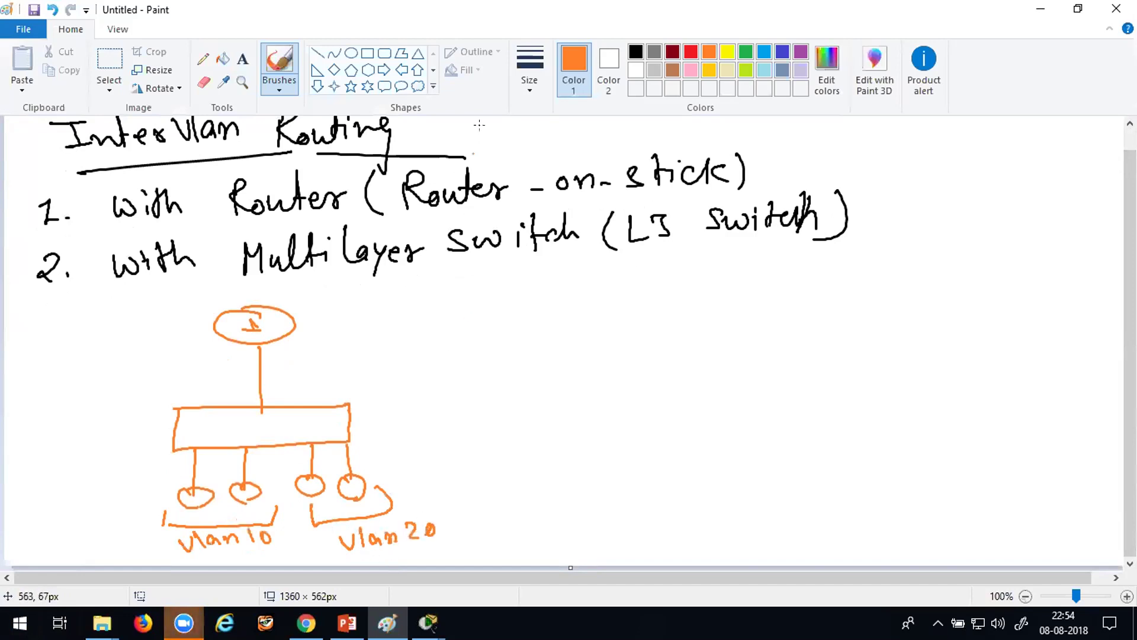
- Write the network address 10.0.0.0/8 in green beside the VLAN 10 computers
{"action": "left_click", "coordinate": [746, 52]}
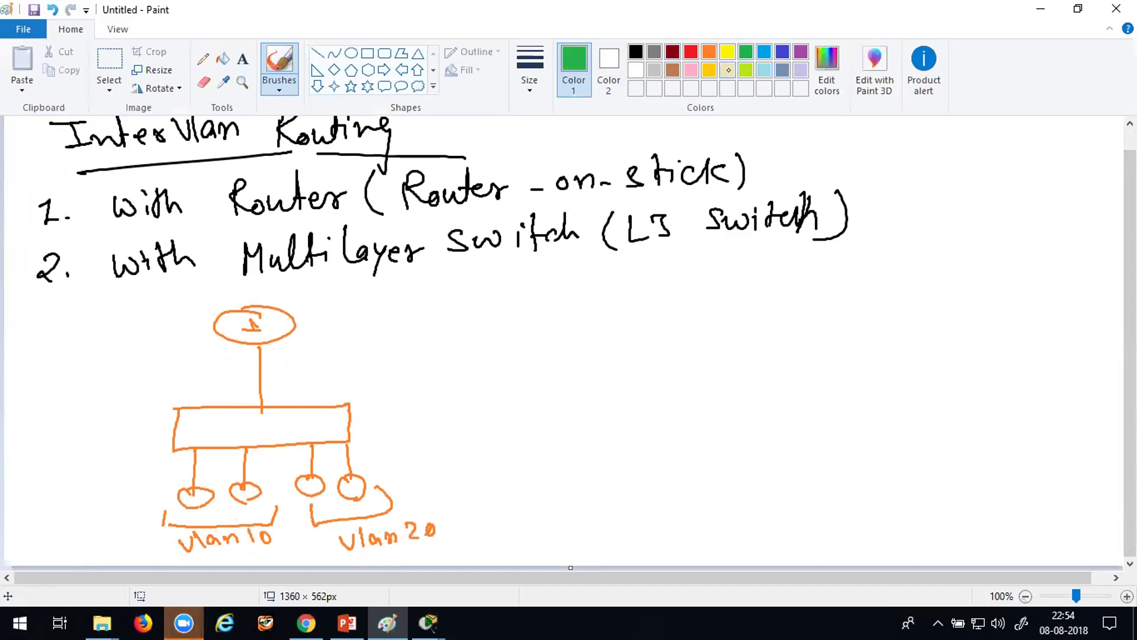
{"action": "left_click_drag", "start_coordinate": [87, 511], "coordinate": [94, 540]}
{"action": "mouse_move", "coordinate": [102, 520]}
{"action": "left_mouse_down"}
{"action": "mouse_move", "coordinate": [146, 493]}
{"action": "mouse_move", "coordinate": [163, 522]}
{"action": "left_mouse_up"}
{"action": "left_click", "coordinate": [110, 523]}
{"action": "left_click", "coordinate": [125, 509]}
{"action": "left_click", "coordinate": [140, 501]}
{"action": "left_click_drag", "start_coordinate": [155, 481], "coordinate": [157, 486]}
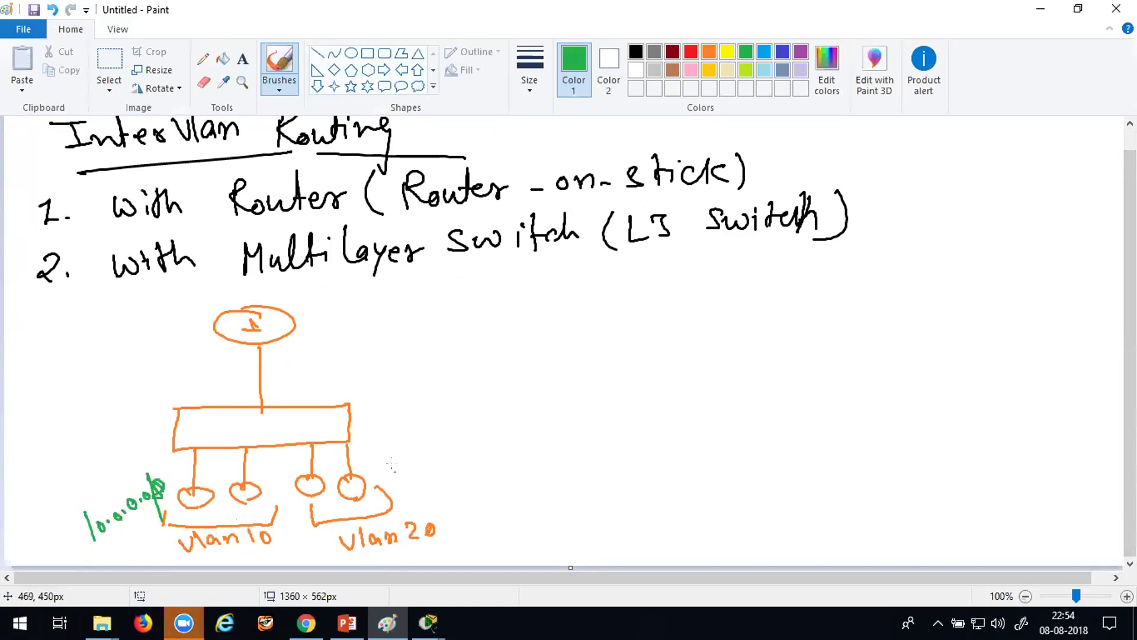
- Write the network address 20.0.0.0/8 in green beside the VLAN 20 computers
{"action": "left_click_drag", "start_coordinate": [382, 472], "coordinate": [397, 484]}
{"action": "left_click_drag", "start_coordinate": [403, 474], "coordinate": [404, 475]}
{"action": "left_click", "coordinate": [416, 474]}
{"action": "mouse_move", "coordinate": [425, 464]}
{"action": "left_mouse_down"}
{"action": "mouse_move", "coordinate": [461, 456]}
{"action": "mouse_move", "coordinate": [476, 484]}
{"action": "left_mouse_up"}
{"action": "left_click", "coordinate": [437, 468]}
{"action": "mouse_move", "coordinate": [496, 445]}
{"action": "left_mouse_down"}
{"action": "mouse_move", "coordinate": [488, 465]}
{"action": "mouse_move", "coordinate": [496, 446]}
{"action": "left_mouse_up"}
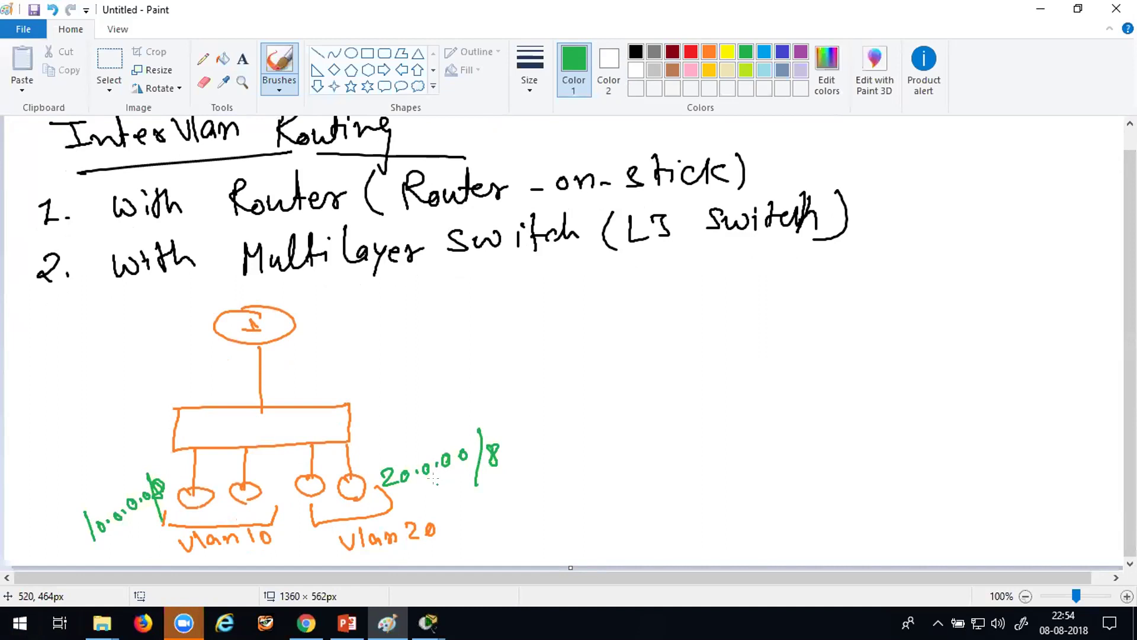
- Label the switch rectangle "SW" and mark its ports 0/1 to 0/4 toward the computers and 0/5 toward the router
{"action": "mouse_move", "coordinate": [258, 419]}
{"action": "left_mouse_down"}
{"action": "mouse_move", "coordinate": [243, 433]}
{"action": "mouse_move", "coordinate": [282, 421]}
{"action": "left_mouse_up"}
{"action": "mouse_move", "coordinate": [188, 434]}
{"action": "left_mouse_down"}
{"action": "mouse_move", "coordinate": [189, 456]}
{"action": "mouse_move", "coordinate": [218, 442]}
{"action": "mouse_move", "coordinate": [223, 457]}
{"action": "mouse_move", "coordinate": [243, 453]}
{"action": "left_mouse_up"}
{"action": "left_click_drag", "start_coordinate": [295, 427], "coordinate": [309, 454]}
{"action": "mouse_move", "coordinate": [354, 424]}
{"action": "left_mouse_down"}
{"action": "mouse_move", "coordinate": [359, 449]}
{"action": "mouse_move", "coordinate": [375, 451]}
{"action": "left_mouse_up"}
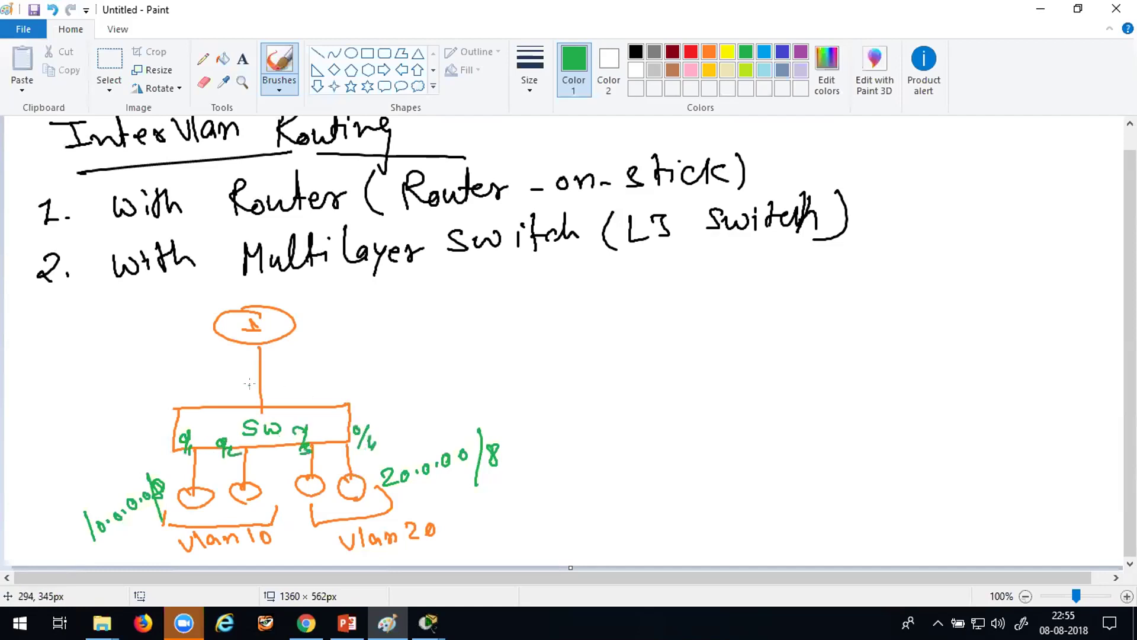
{"action": "left_click_drag", "start_coordinate": [281, 381], "coordinate": [274, 396]}
{"action": "mouse_move", "coordinate": [289, 377]}
{"action": "left_mouse_down"}
{"action": "mouse_move", "coordinate": [278, 405]}
{"action": "mouse_move", "coordinate": [299, 403]}
{"action": "left_mouse_up"}
{"action": "left_click_drag", "start_coordinate": [297, 385], "coordinate": [314, 381]}
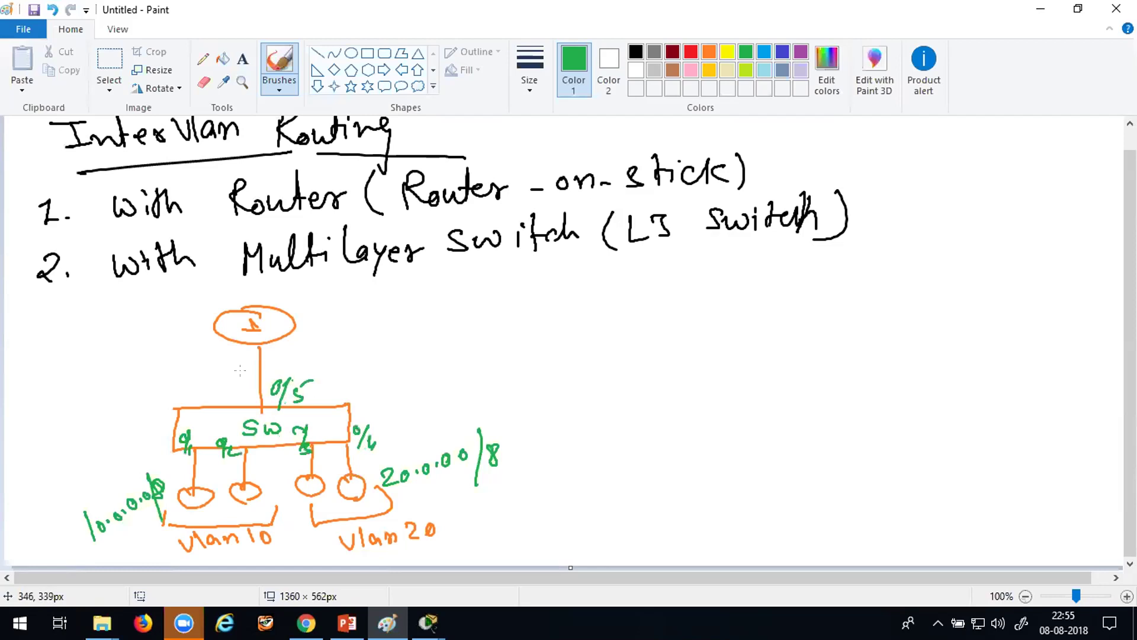
- Mark the router's interface 0/0 on the link to the switch and label the oval "Router" in green
{"action": "mouse_move", "coordinate": [249, 355]}
{"action": "left_mouse_down"}
{"action": "mouse_move", "coordinate": [274, 353]}
{"action": "mouse_move", "coordinate": [216, 354]}
{"action": "left_mouse_up"}
{"action": "mouse_move", "coordinate": [227, 352]}
{"action": "left_mouse_down"}
{"action": "mouse_move", "coordinate": [221, 376]}
{"action": "mouse_move", "coordinate": [234, 359]}
{"action": "left_mouse_up"}
{"action": "left_click_drag", "start_coordinate": [253, 321], "coordinate": [256, 345]}
{"action": "mouse_move", "coordinate": [153, 318]}
{"action": "left_mouse_down"}
{"action": "mouse_move", "coordinate": [191, 323]}
{"action": "mouse_move", "coordinate": [197, 299]}
{"action": "mouse_move", "coordinate": [222, 294]}
{"action": "left_mouse_up"}
{"action": "left_click_drag", "start_coordinate": [230, 310], "coordinate": [190, 335]}
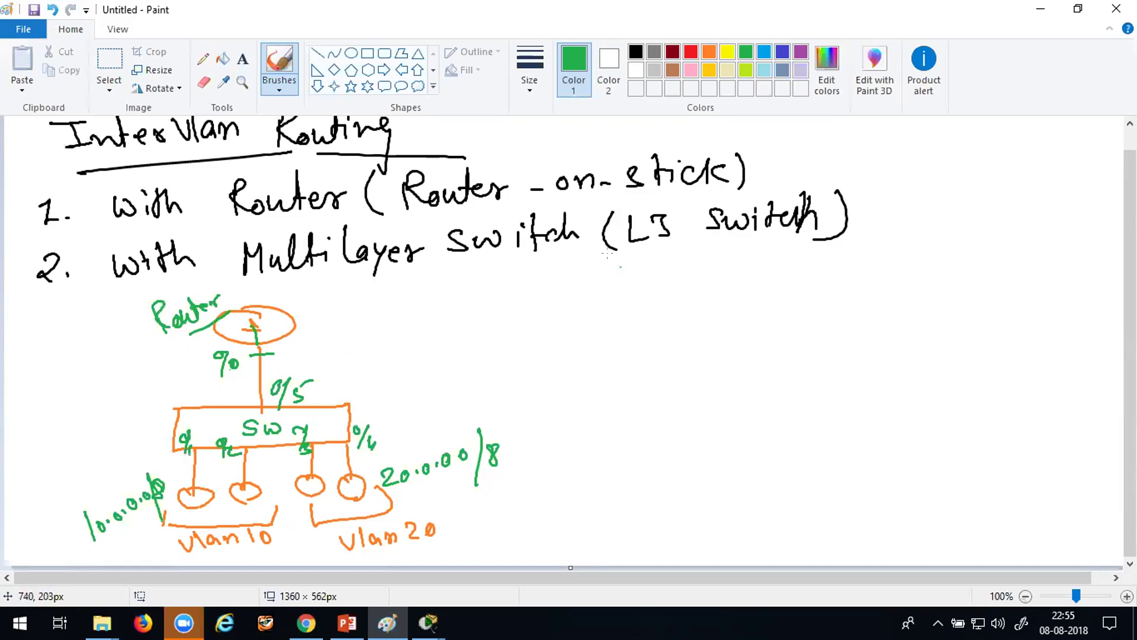
- Write the green steps "Step 1 → Create Vlans" and "2. Assign Ports to Vlan" beside the diagram
{"action": "mouse_move", "coordinate": [579, 264]}
{"action": "left_mouse_down"}
{"action": "mouse_move", "coordinate": [585, 277]}
{"action": "mouse_move", "coordinate": [571, 285]}
{"action": "left_mouse_up"}
{"action": "mouse_move", "coordinate": [593, 264]}
{"action": "left_mouse_down"}
{"action": "mouse_move", "coordinate": [594, 286]}
{"action": "mouse_move", "coordinate": [617, 283]}
{"action": "mouse_move", "coordinate": [624, 306]}
{"action": "left_mouse_up"}
{"action": "mouse_move", "coordinate": [619, 274]}
{"action": "left_mouse_down"}
{"action": "mouse_move", "coordinate": [644, 292]}
{"action": "mouse_move", "coordinate": [686, 273]}
{"action": "mouse_move", "coordinate": [681, 282]}
{"action": "left_mouse_up"}
{"action": "mouse_move", "coordinate": [710, 259]}
{"action": "left_mouse_down"}
{"action": "mouse_move", "coordinate": [707, 282]}
{"action": "mouse_move", "coordinate": [752, 279]}
{"action": "mouse_move", "coordinate": [772, 264]}
{"action": "mouse_move", "coordinate": [782, 277]}
{"action": "mouse_move", "coordinate": [835, 256]}
{"action": "left_mouse_up"}
{"action": "left_click_drag", "start_coordinate": [842, 244], "coordinate": [841, 273]}
{"action": "left_click_drag", "start_coordinate": [860, 260], "coordinate": [890, 267]}
{"action": "mouse_move", "coordinate": [631, 307]}
{"action": "left_mouse_down"}
{"action": "mouse_move", "coordinate": [680, 304]}
{"action": "mouse_move", "coordinate": [700, 324]}
{"action": "left_mouse_up"}
{"action": "left_click", "coordinate": [653, 321]}
{"action": "mouse_move", "coordinate": [701, 302]}
{"action": "left_mouse_down"}
{"action": "mouse_move", "coordinate": [731, 299]}
{"action": "mouse_move", "coordinate": [747, 317]}
{"action": "mouse_move", "coordinate": [756, 303]}
{"action": "mouse_move", "coordinate": [805, 291]}
{"action": "mouse_move", "coordinate": [798, 304]}
{"action": "mouse_move", "coordinate": [823, 293]}
{"action": "mouse_move", "coordinate": [898, 298]}
{"action": "mouse_move", "coordinate": [938, 276]}
{"action": "mouse_move", "coordinate": [985, 299]}
{"action": "left_mouse_up"}
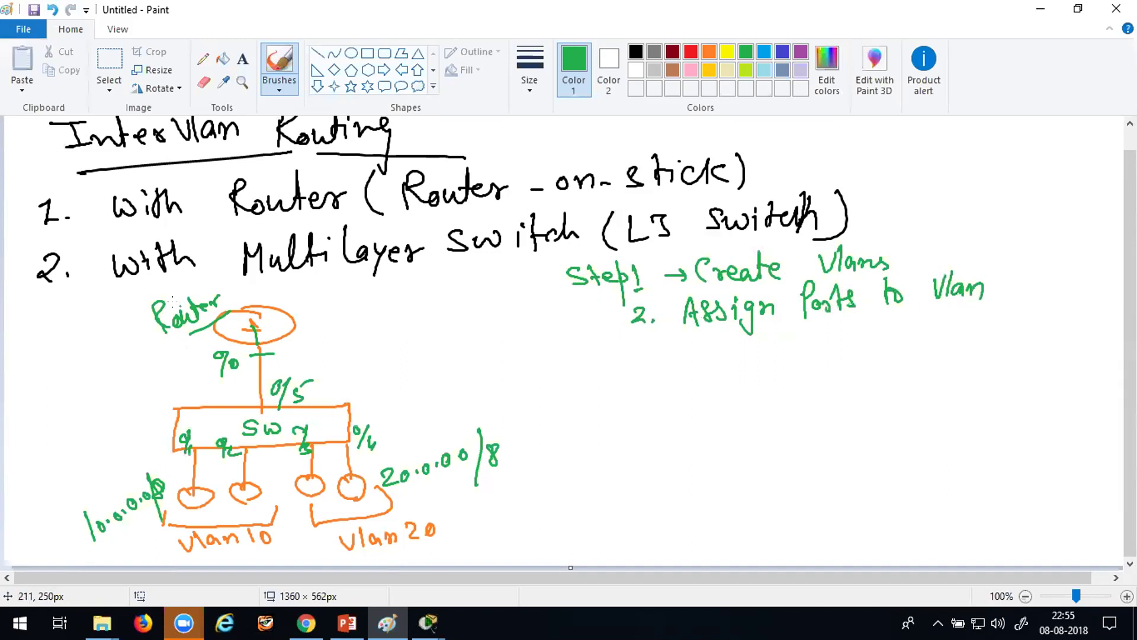
- Write "3." in green below step 2, and add a blue question mark beside the router's 0/0 interface and a tick above the 10.0.0.0 address
{"action": "left_click_drag", "start_coordinate": [620, 343], "coordinate": [650, 355]}
{"action": "left_click", "coordinate": [709, 52]}
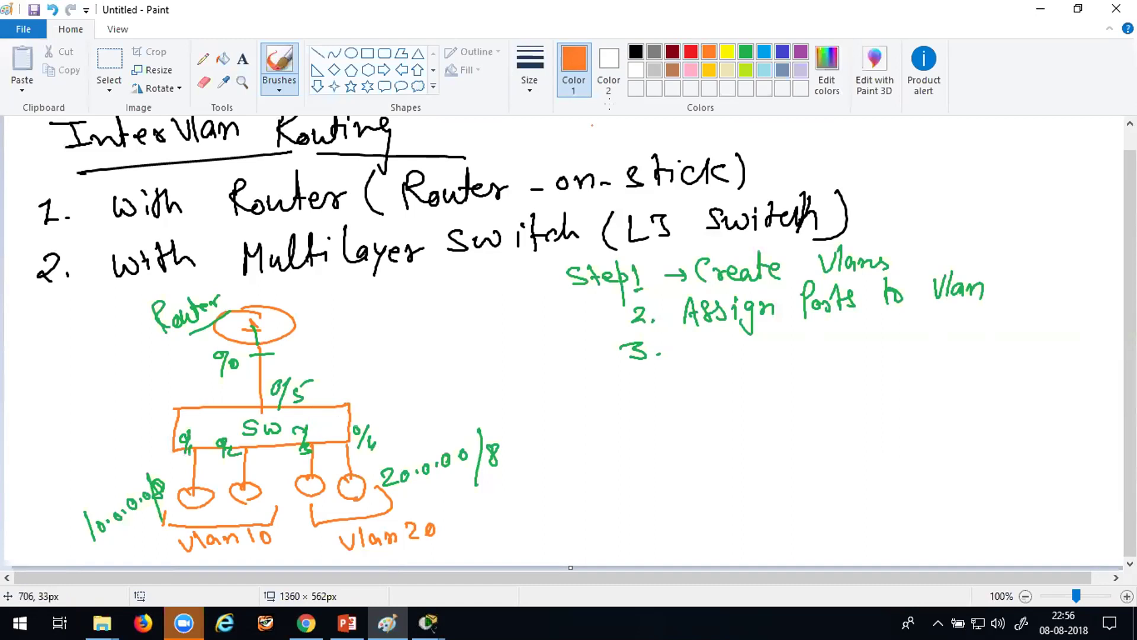
{"action": "left_click", "coordinate": [764, 51]}
{"action": "mouse_move", "coordinate": [283, 345]}
{"action": "left_mouse_down"}
{"action": "mouse_move", "coordinate": [295, 343]}
{"action": "mouse_move", "coordinate": [289, 354]}
{"action": "left_mouse_up"}
{"action": "left_click", "coordinate": [288, 357]}
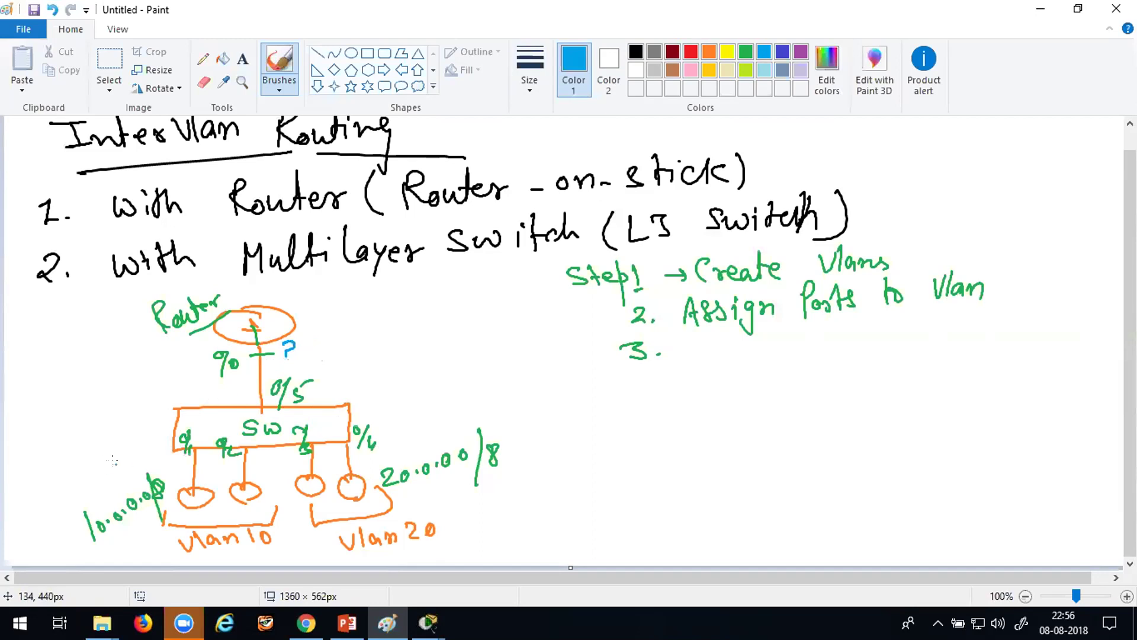
{"action": "mouse_move", "coordinate": [94, 473]}
{"action": "left_mouse_down"}
{"action": "mouse_move", "coordinate": [104, 481]}
{"action": "mouse_move", "coordinate": [113, 460]}
{"action": "left_mouse_up"}
{"action": "left_click_drag", "start_coordinate": [282, 357], "coordinate": [295, 355]}
- Write "Create Subinterface on Router. For example" in blue as the text of step 3
{"action": "mouse_move", "coordinate": [678, 342]}
{"action": "left_mouse_down"}
{"action": "mouse_move", "coordinate": [743, 353]}
{"action": "mouse_move", "coordinate": [778, 333]}
{"action": "mouse_move", "coordinate": [821, 343]}
{"action": "mouse_move", "coordinate": [838, 331]}
{"action": "mouse_move", "coordinate": [895, 335]}
{"action": "mouse_move", "coordinate": [937, 305]}
{"action": "mouse_move", "coordinate": [945, 334]}
{"action": "mouse_move", "coordinate": [1035, 316]}
{"action": "mouse_move", "coordinate": [1065, 326]}
{"action": "left_mouse_up"}
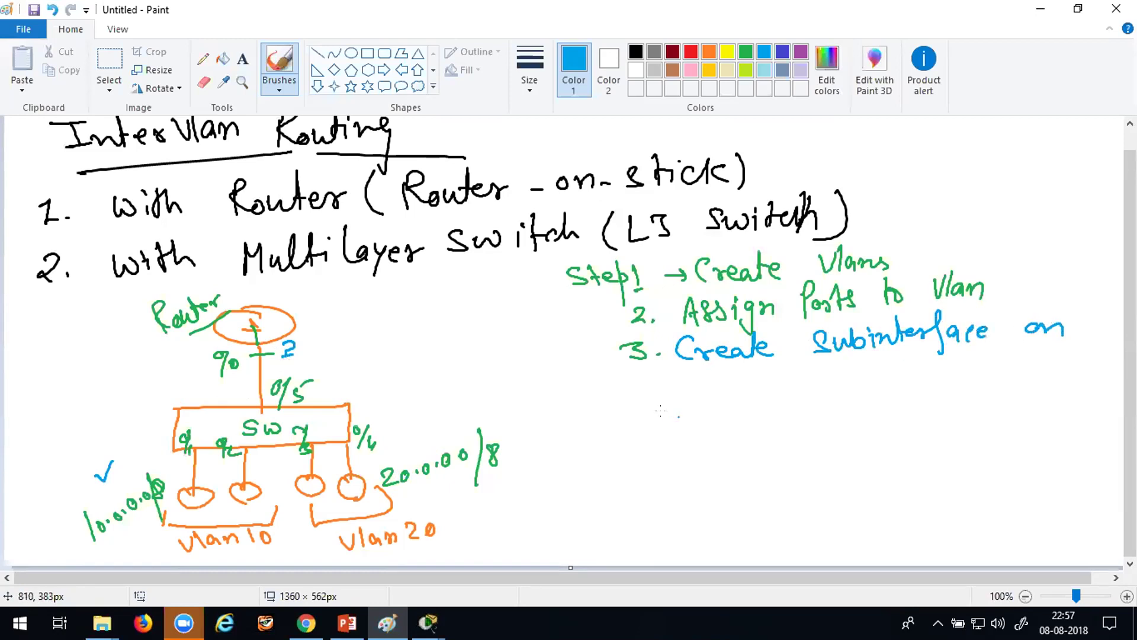
{"action": "mouse_move", "coordinate": [659, 374]}
{"action": "left_mouse_down"}
{"action": "mouse_move", "coordinate": [702, 390]}
{"action": "mouse_move", "coordinate": [705, 370]}
{"action": "mouse_move", "coordinate": [719, 386]}
{"action": "mouse_move", "coordinate": [753, 385]}
{"action": "left_mouse_up"}
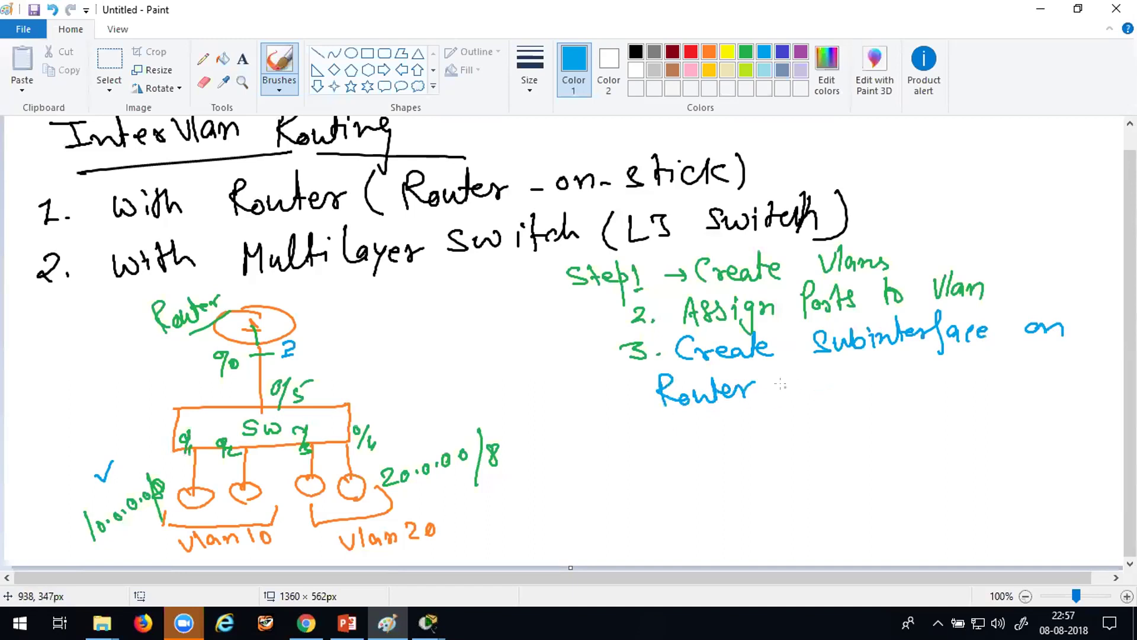
{"action": "mouse_move", "coordinate": [785, 373]}
{"action": "left_mouse_down"}
{"action": "mouse_move", "coordinate": [801, 371]}
{"action": "mouse_move", "coordinate": [789, 395]}
{"action": "left_mouse_up"}
{"action": "mouse_move", "coordinate": [790, 386]}
{"action": "left_mouse_down"}
{"action": "mouse_move", "coordinate": [865, 371]}
{"action": "mouse_move", "coordinate": [880, 385]}
{"action": "mouse_move", "coordinate": [899, 373]}
{"action": "mouse_move", "coordinate": [912, 401]}
{"action": "left_mouse_up"}
{"action": "mouse_move", "coordinate": [918, 358]}
{"action": "left_mouse_down"}
{"action": "mouse_move", "coordinate": [929, 379]}
{"action": "mouse_move", "coordinate": [946, 372]}
{"action": "left_mouse_up"}
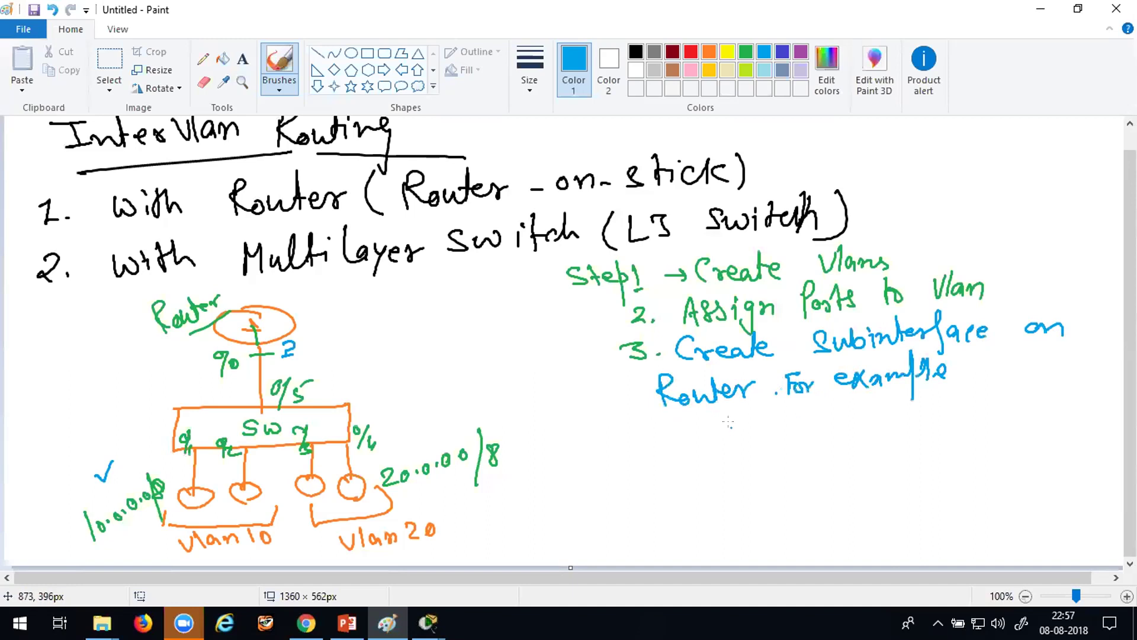
- Write the example subinterfaces "fa0/0.1" and "fa0/0.2" on separate lines below step 3
{"action": "mouse_move", "coordinate": [755, 408]}
{"action": "left_mouse_down"}
{"action": "mouse_move", "coordinate": [741, 443]}
{"action": "mouse_move", "coordinate": [757, 426]}
{"action": "left_mouse_up"}
{"action": "mouse_move", "coordinate": [766, 424]}
{"action": "left_mouse_down"}
{"action": "mouse_move", "coordinate": [764, 436]}
{"action": "mouse_move", "coordinate": [782, 418]}
{"action": "mouse_move", "coordinate": [781, 446]}
{"action": "left_mouse_up"}
{"action": "mouse_move", "coordinate": [791, 427]}
{"action": "left_mouse_down"}
{"action": "mouse_move", "coordinate": [810, 413]}
{"action": "mouse_move", "coordinate": [795, 447]}
{"action": "mouse_move", "coordinate": [743, 452]}
{"action": "mouse_move", "coordinate": [747, 478]}
{"action": "left_mouse_up"}
{"action": "left_click", "coordinate": [805, 436]}
{"action": "left_click_drag", "start_coordinate": [742, 463], "coordinate": [767, 474]}
{"action": "left_click_drag", "start_coordinate": [781, 452], "coordinate": [784, 481]}
{"action": "left_click_drag", "start_coordinate": [793, 466], "coordinate": [838, 468]}
{"action": "left_click", "coordinate": [808, 465]}
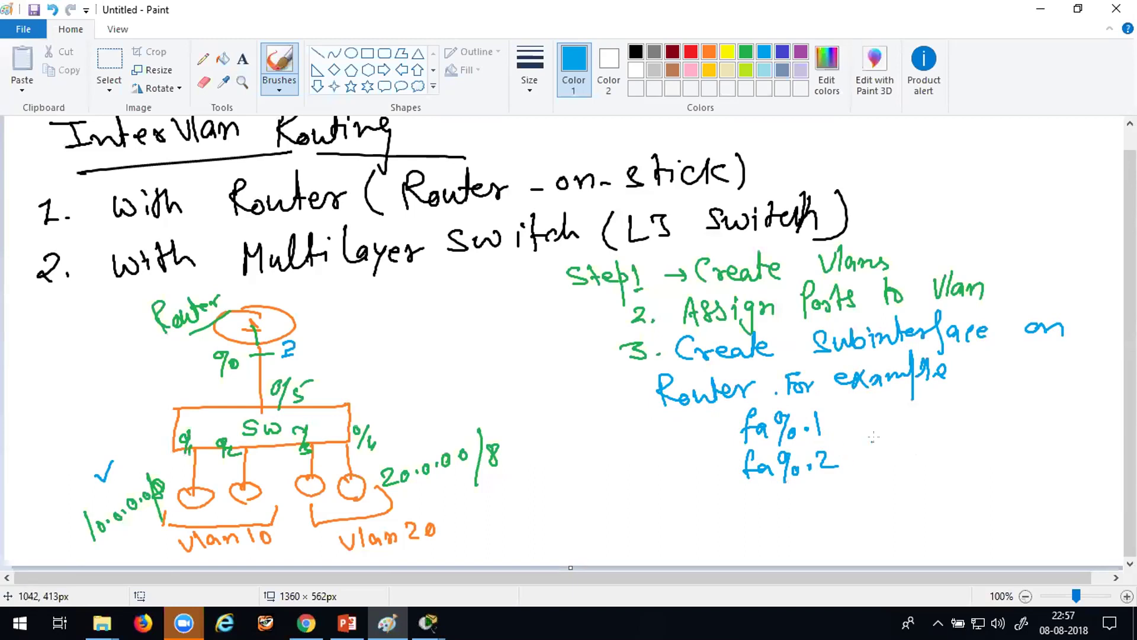
- Add arrows from the subinterfaces to their addresses, 10.0.0.1 for fa0/0.1 and 20.0.0.2 for fa0/0.2
{"action": "mouse_move", "coordinate": [834, 417]}
{"action": "left_mouse_down"}
{"action": "mouse_move", "coordinate": [853, 416]}
{"action": "mouse_move", "coordinate": [847, 424]}
{"action": "left_mouse_up"}
{"action": "mouse_move", "coordinate": [863, 407]}
{"action": "left_mouse_down"}
{"action": "mouse_move", "coordinate": [868, 425]}
{"action": "mouse_move", "coordinate": [878, 408]}
{"action": "mouse_move", "coordinate": [950, 414]}
{"action": "left_mouse_up"}
{"action": "left_click", "coordinate": [898, 413]}
{"action": "left_click", "coordinate": [914, 415]}
{"action": "left_click", "coordinate": [938, 413]}
{"action": "left_click_drag", "start_coordinate": [840, 462], "coordinate": [896, 460]}
{"action": "mouse_move", "coordinate": [902, 450]}
{"action": "left_mouse_down"}
{"action": "mouse_move", "coordinate": [969, 426]}
{"action": "mouse_move", "coordinate": [997, 450]}
{"action": "left_mouse_up"}
{"action": "left_click", "coordinate": [913, 454]}
{"action": "left_click", "coordinate": [934, 449]}
{"action": "left_click", "coordinate": [961, 444]}
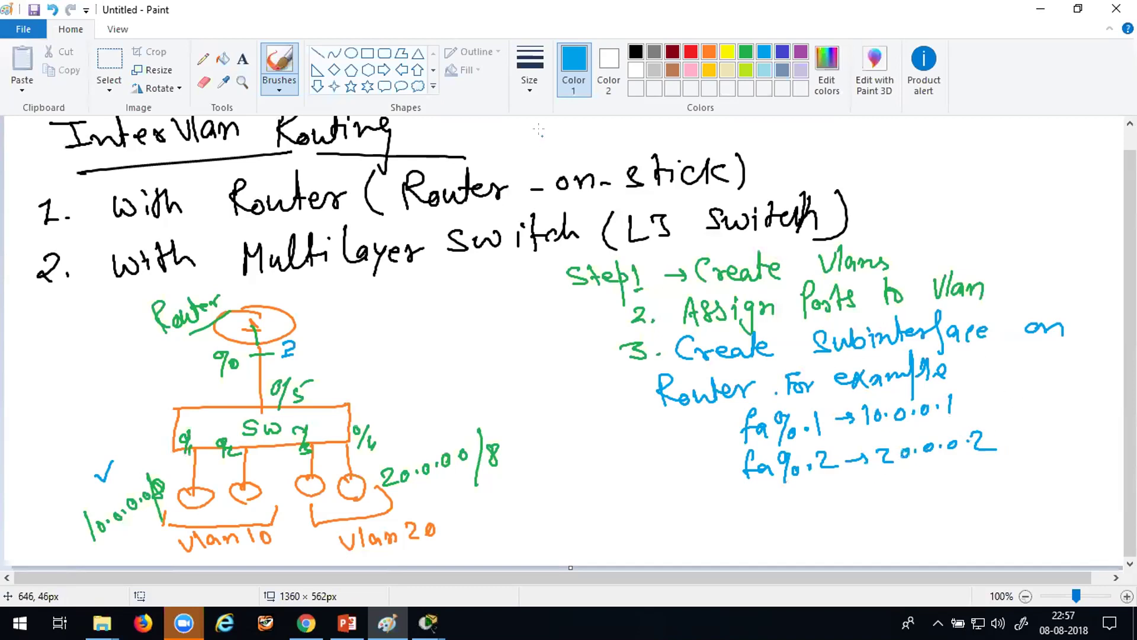
- Erase the last digit of the fa0/0.2 address and rewrite it as 1 with a thick blue pencil line, giving 20.0.0.1
{"action": "left_click", "coordinate": [204, 82]}
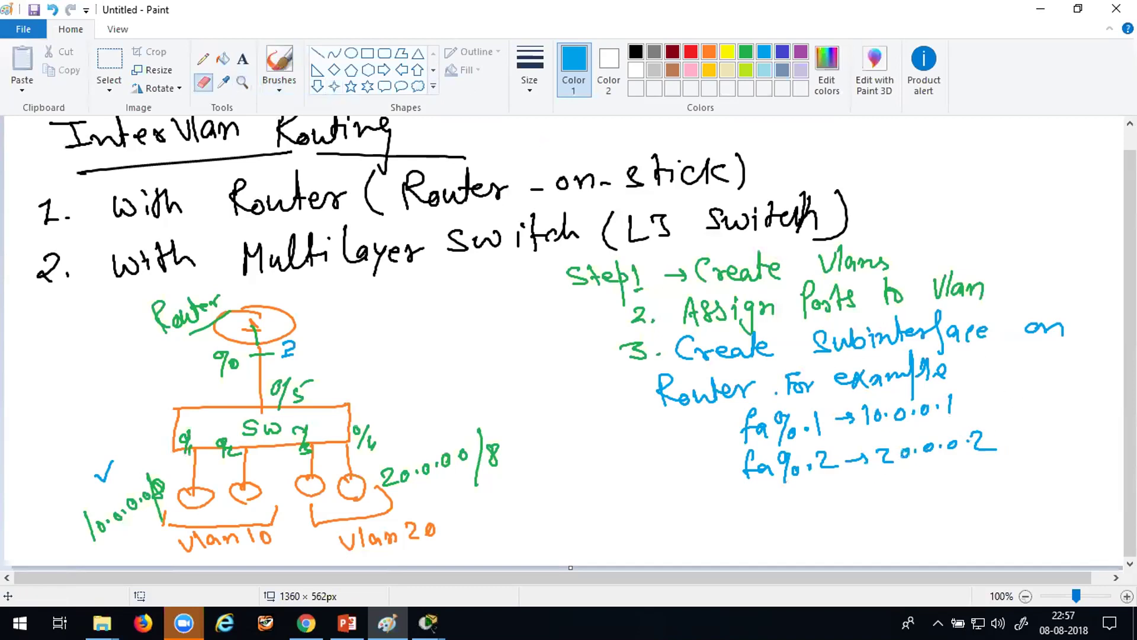
{"action": "left_click_drag", "start_coordinate": [978, 432], "coordinate": [1006, 452]}
{"action": "left_click", "coordinate": [202, 58]}
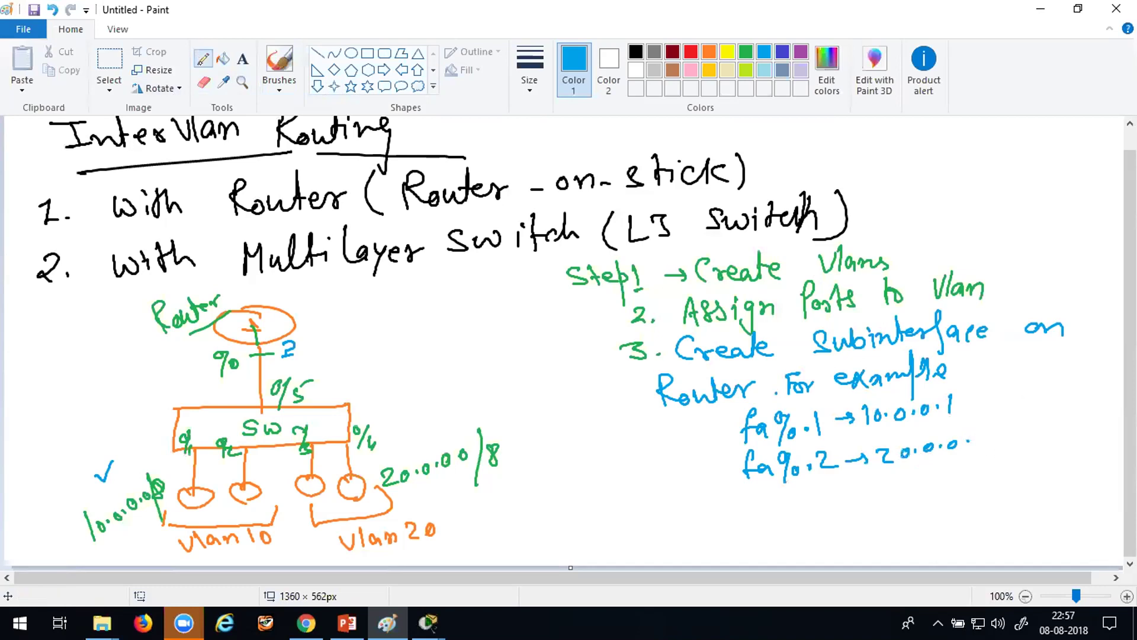
{"action": "left_click_drag", "start_coordinate": [977, 433], "coordinate": [976, 448]}
{"action": "left_click", "coordinate": [529, 62]}
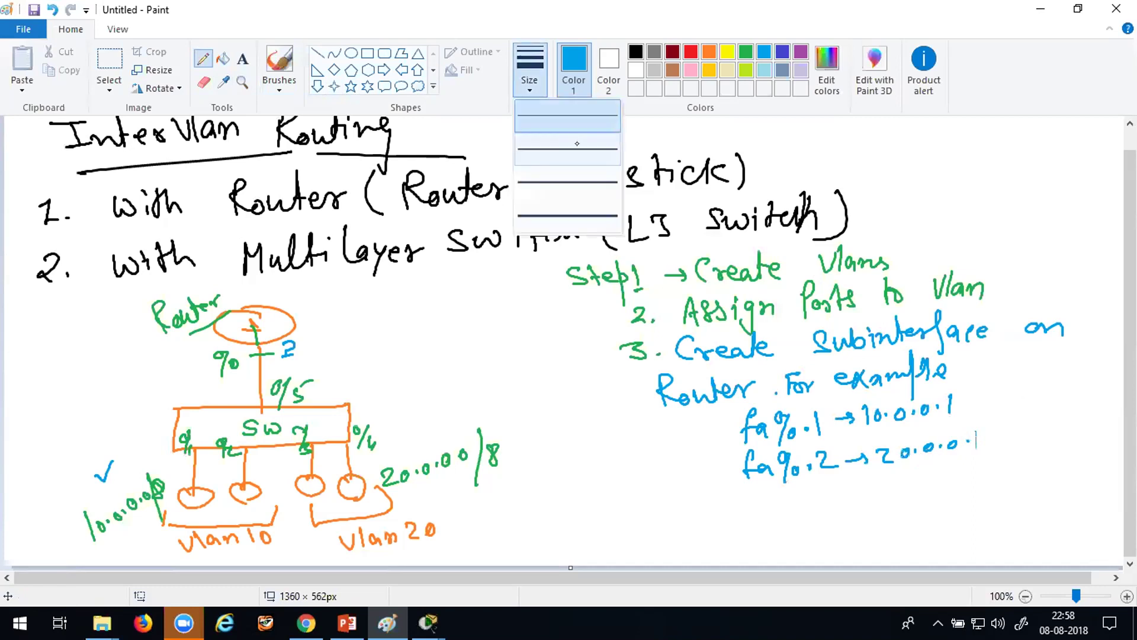
{"action": "left_click", "coordinate": [568, 220]}
{"action": "left_click_drag", "start_coordinate": [976, 433], "coordinate": [975, 449]}
- Write "4. Make Router to Switch link trunk." in blue below the subinterface examples
{"action": "mouse_move", "coordinate": [627, 494]}
{"action": "left_mouse_down"}
{"action": "mouse_move", "coordinate": [639, 503]}
{"action": "mouse_move", "coordinate": [633, 520]}
{"action": "mouse_move", "coordinate": [721, 501]}
{"action": "mouse_move", "coordinate": [732, 516]}
{"action": "mouse_move", "coordinate": [767, 505]}
{"action": "mouse_move", "coordinate": [775, 521]}
{"action": "left_mouse_up"}
{"action": "left_click", "coordinate": [644, 511]}
{"action": "left_click_drag", "start_coordinate": [777, 511], "coordinate": [840, 498]}
{"action": "mouse_move", "coordinate": [875, 480]}
{"action": "left_mouse_down"}
{"action": "mouse_move", "coordinate": [870, 502]}
{"action": "mouse_move", "coordinate": [892, 495]}
{"action": "left_mouse_up"}
{"action": "mouse_move", "coordinate": [924, 477]}
{"action": "left_mouse_down"}
{"action": "mouse_move", "coordinate": [966, 470]}
{"action": "mouse_move", "coordinate": [976, 482]}
{"action": "mouse_move", "coordinate": [988, 467]}
{"action": "mouse_move", "coordinate": [995, 487]}
{"action": "mouse_move", "coordinate": [1034, 468]}
{"action": "mouse_move", "coordinate": [1022, 462]}
{"action": "mouse_move", "coordinate": [1031, 493]}
{"action": "left_mouse_up"}
{"action": "left_click", "coordinate": [942, 478]}
{"action": "left_click", "coordinate": [1025, 465]}
{"action": "mouse_move", "coordinate": [1042, 474]}
{"action": "left_mouse_down"}
{"action": "mouse_move", "coordinate": [1045, 492]}
{"action": "mouse_move", "coordinate": [1066, 489]}
{"action": "left_mouse_up"}
{"action": "mouse_move", "coordinate": [1071, 458]}
{"action": "left_mouse_down"}
{"action": "mouse_move", "coordinate": [1074, 491]}
{"action": "mouse_move", "coordinate": [1096, 493]}
{"action": "left_mouse_up"}
{"action": "mouse_move", "coordinate": [713, 530]}
{"action": "left_mouse_down"}
{"action": "mouse_move", "coordinate": [740, 534]}
{"action": "mouse_move", "coordinate": [759, 547]}
{"action": "mouse_move", "coordinate": [790, 526]}
{"action": "mouse_move", "coordinate": [813, 550]}
{"action": "left_mouse_up"}
{"action": "left_click", "coordinate": [830, 548]}
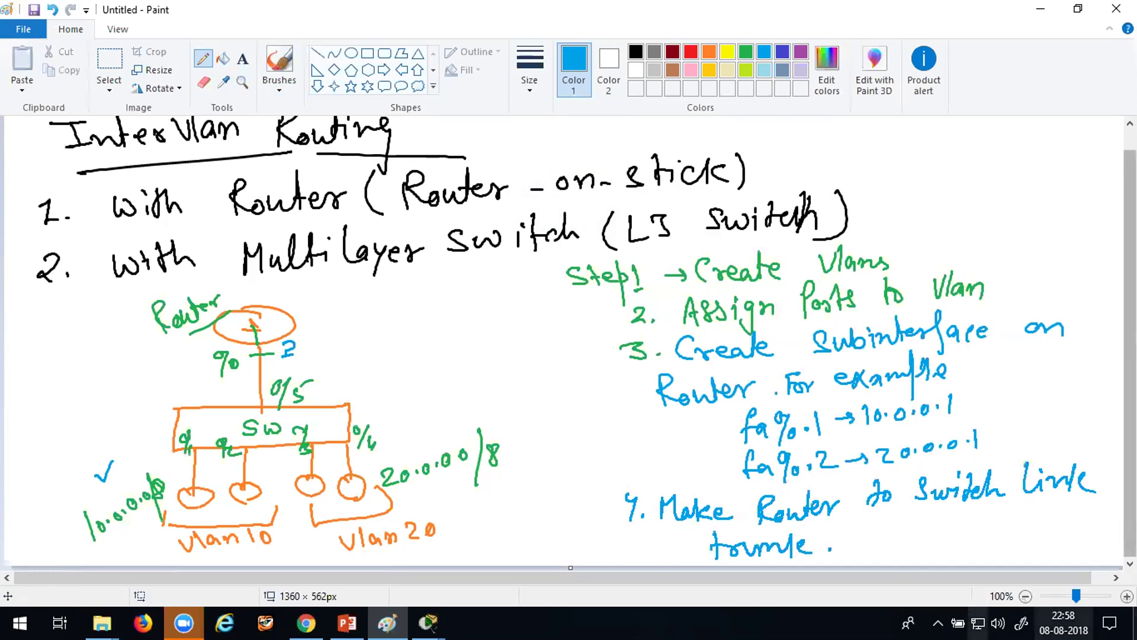
- Save the notes to the Desktop as 17.png and start a new blank drawing
{"action": "left_click", "coordinate": [34, 10]}
{"action": "scroll", "coordinate": [458, 220], "scroll_direction": "down", "scroll_amount": 3}
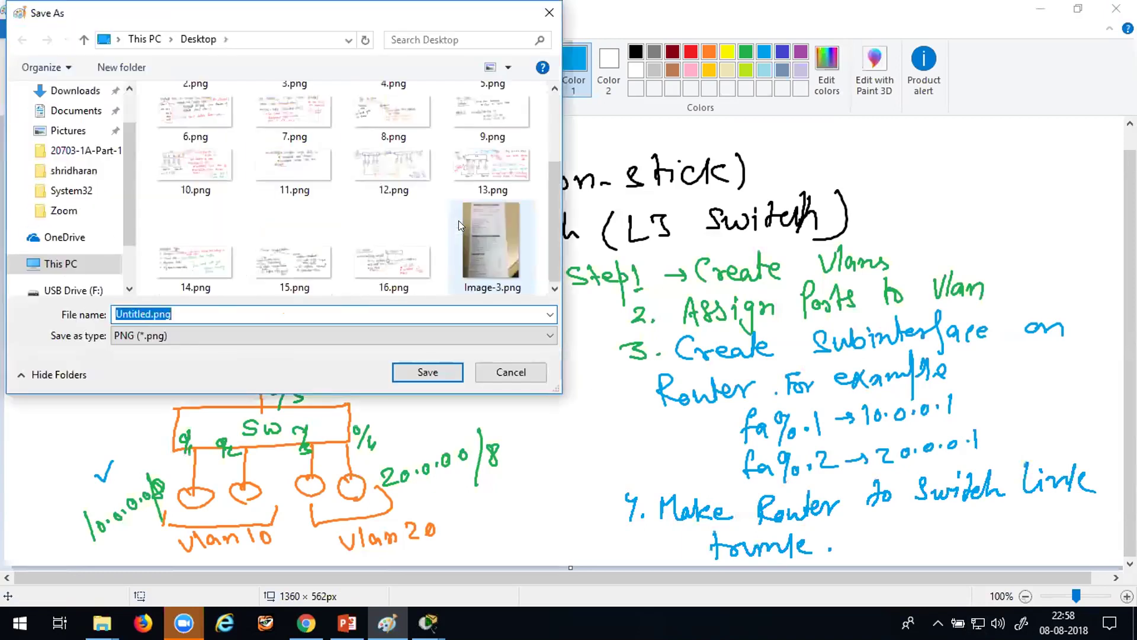
{"action": "double_click", "coordinate": [146, 307]}
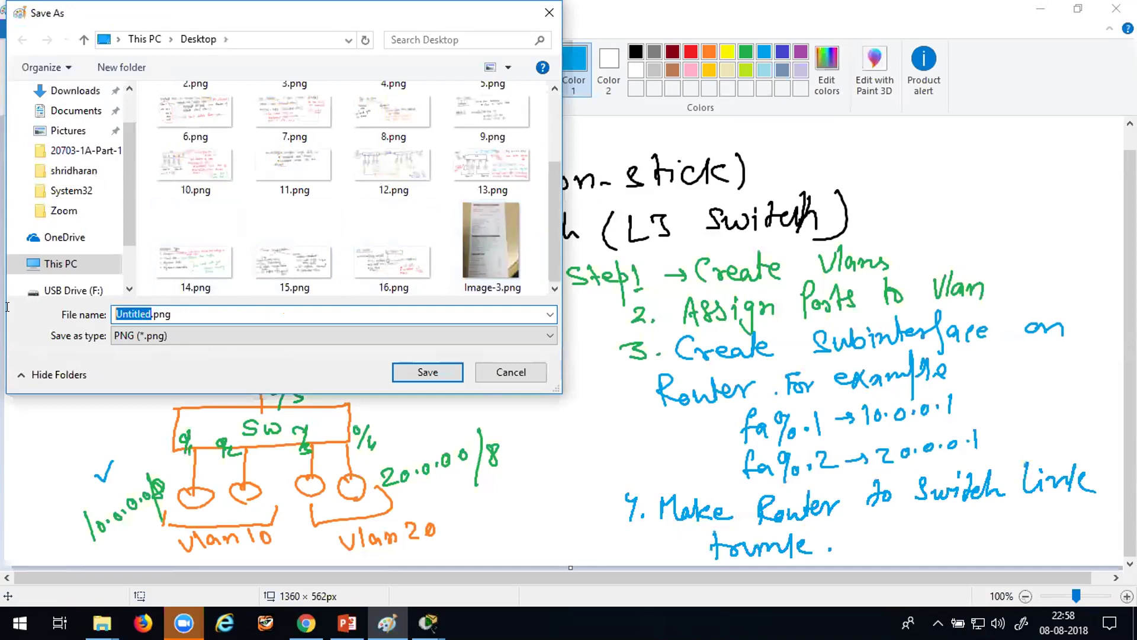
{"action": "type", "text": "17"}
{"action": "left_click", "coordinate": [438, 365]}
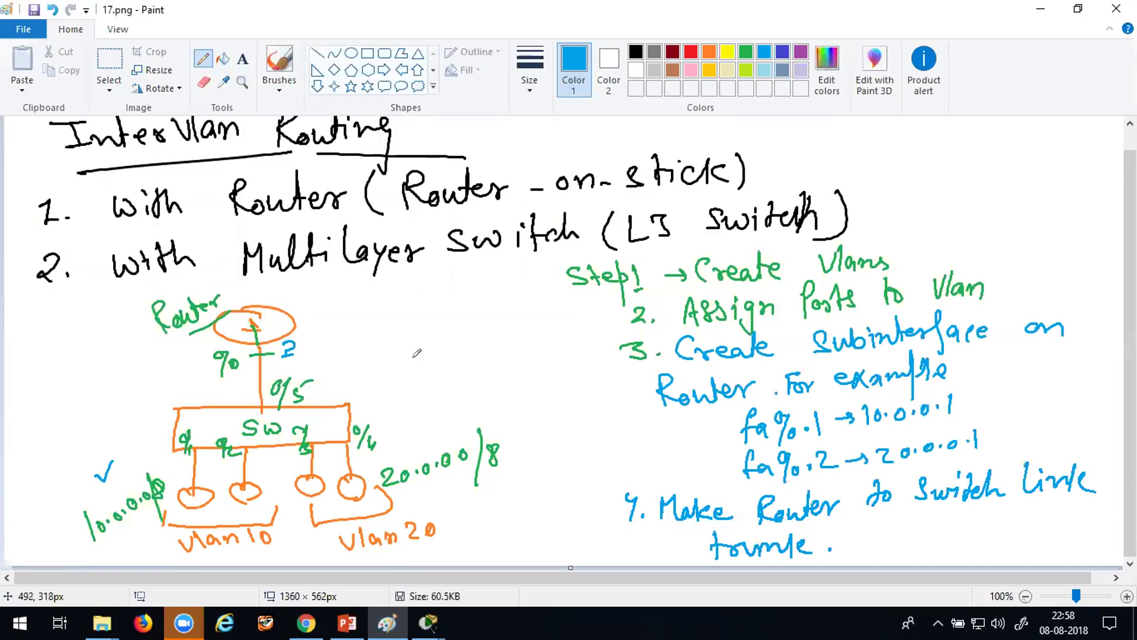
{"action": "left_click", "coordinate": [22, 29]}
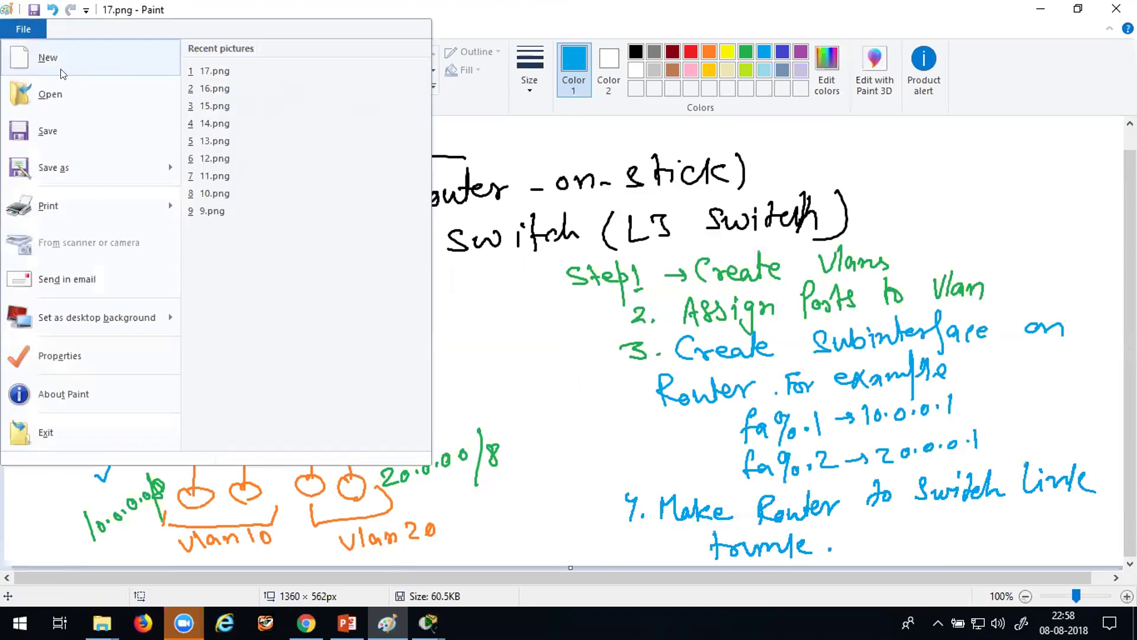
{"action": "left_click", "coordinate": [62, 73]}
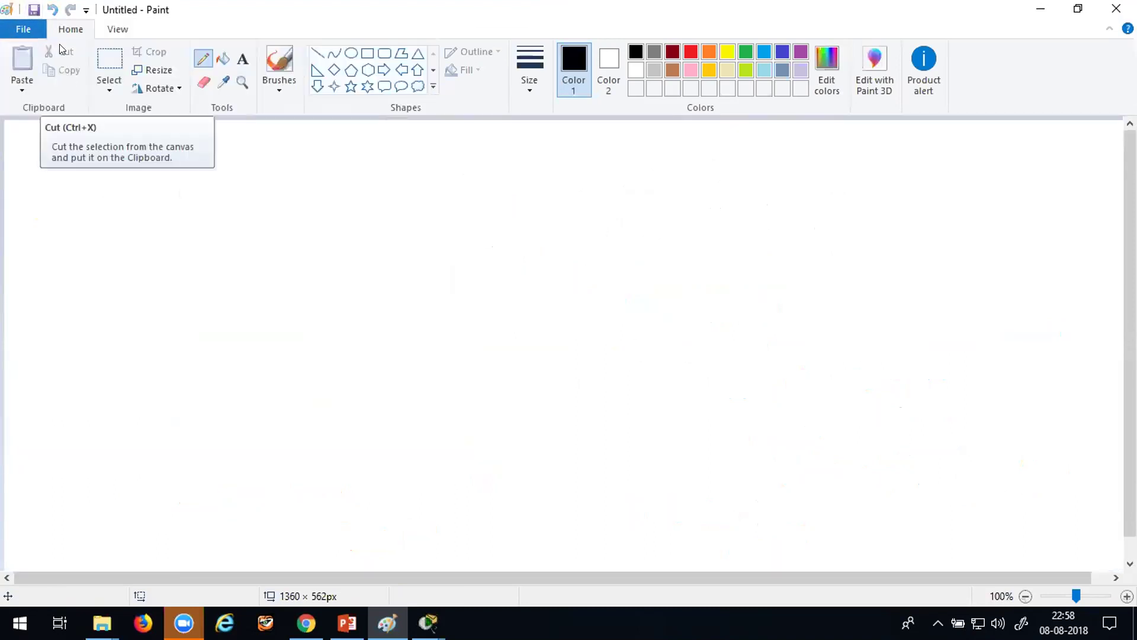
- Switch to Cisco Packet Tracer and start a new blank network workspace
{"action": "left_click", "coordinate": [1041, 8]}
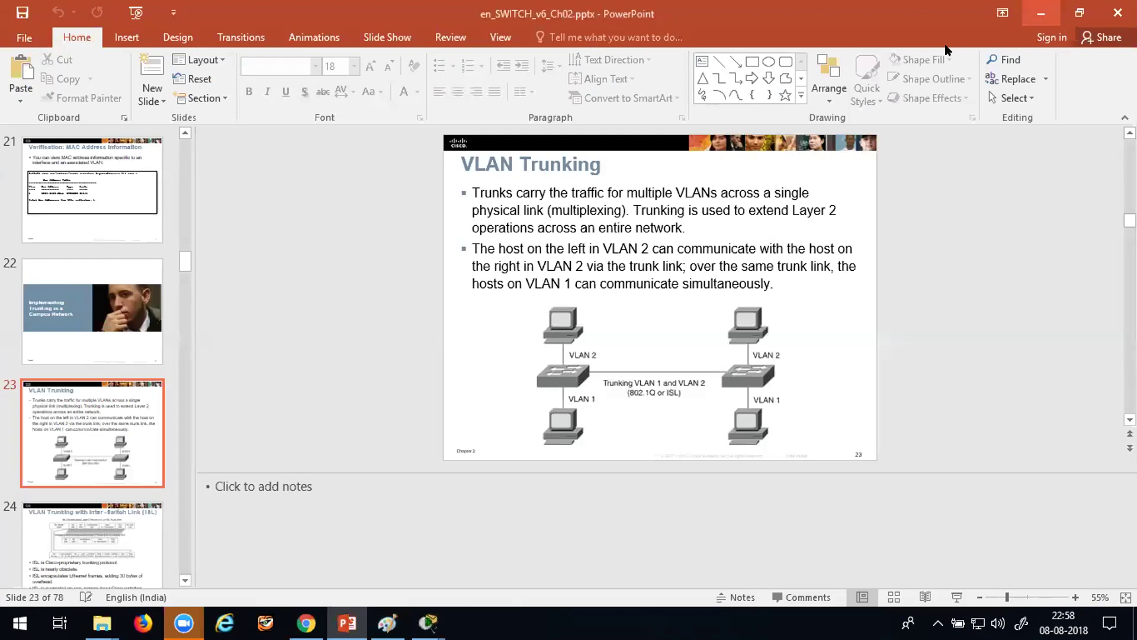
{"action": "scroll", "coordinate": [966, 195], "scroll_direction": "down", "scroll_amount": 3}
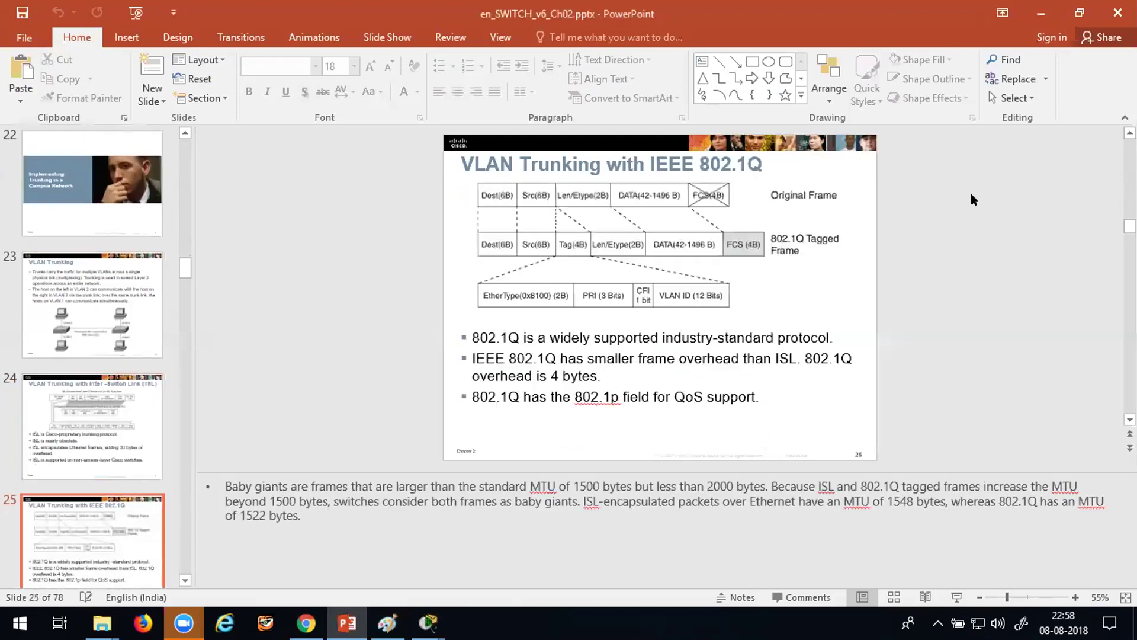
{"action": "scroll", "coordinate": [971, 193], "scroll_direction": "down", "scroll_amount": 1}
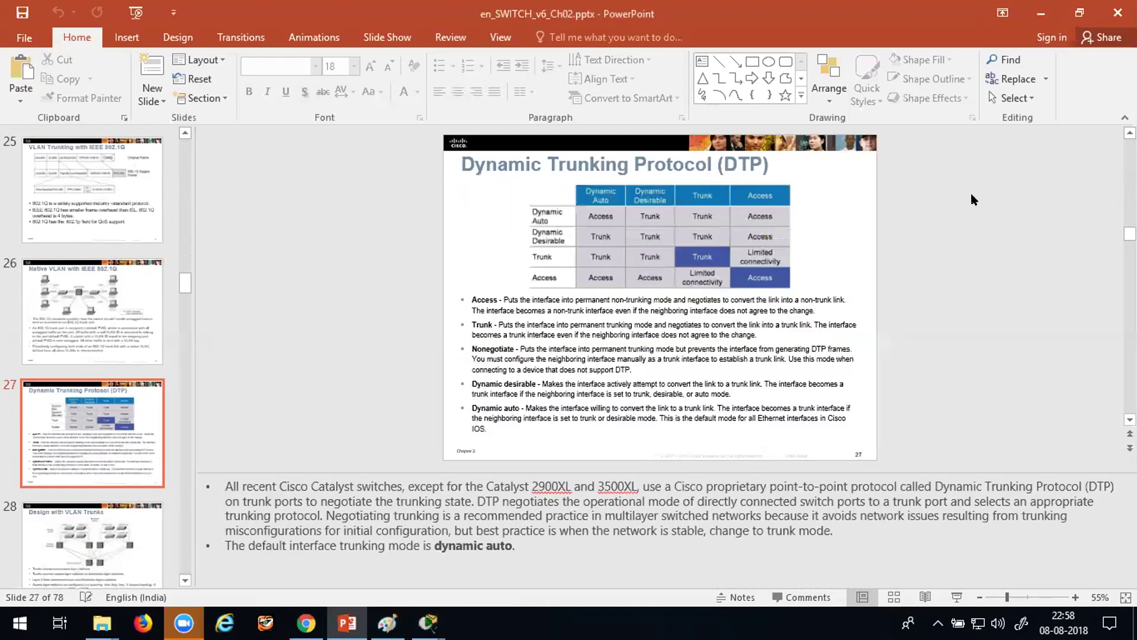
{"action": "left_click", "coordinate": [1040, 5]}
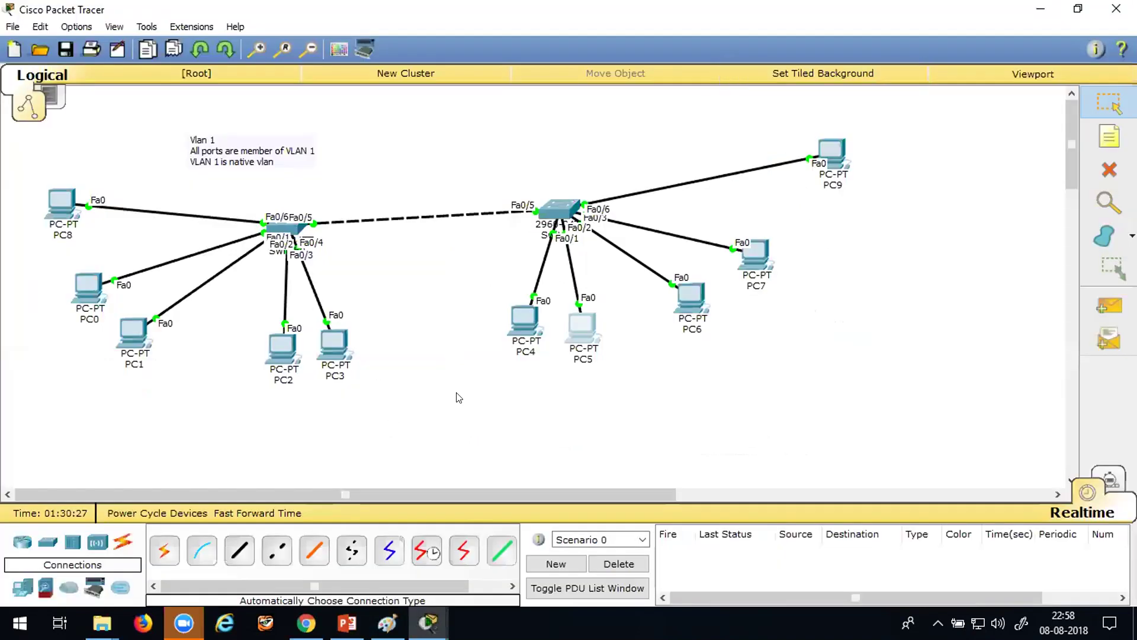
{"action": "left_click", "coordinate": [15, 28]}
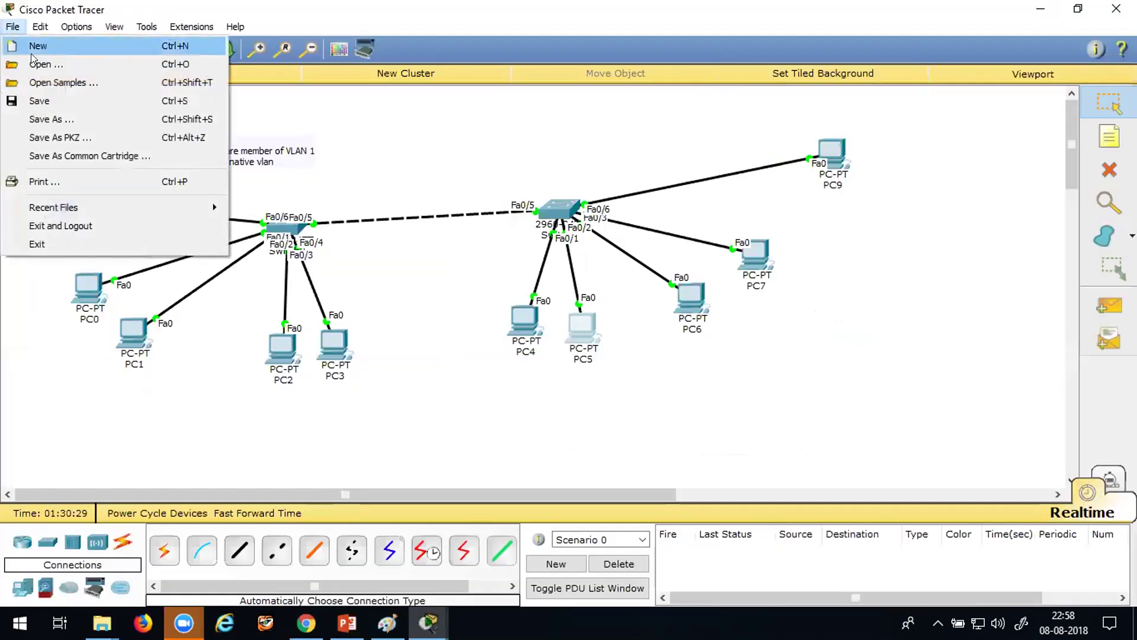
{"action": "left_click", "coordinate": [33, 46]}
{"action": "left_click", "coordinate": [644, 321]}
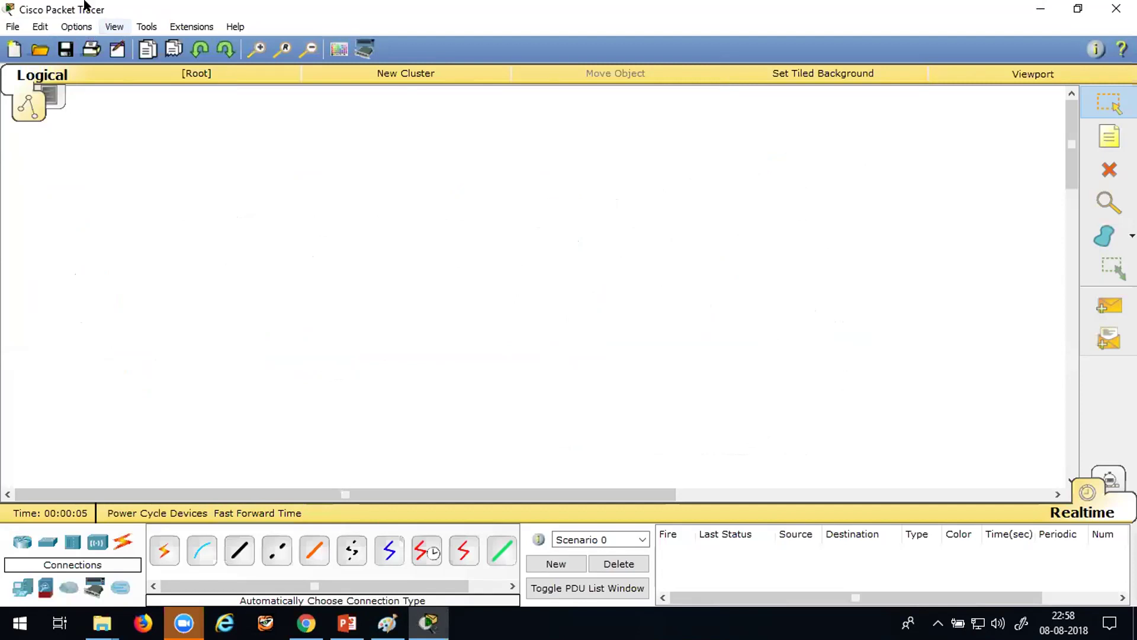
- Place a 2911 router in the upper part of the workspace and a 2950-24 switch below it
{"action": "left_click", "coordinate": [21, 543]}
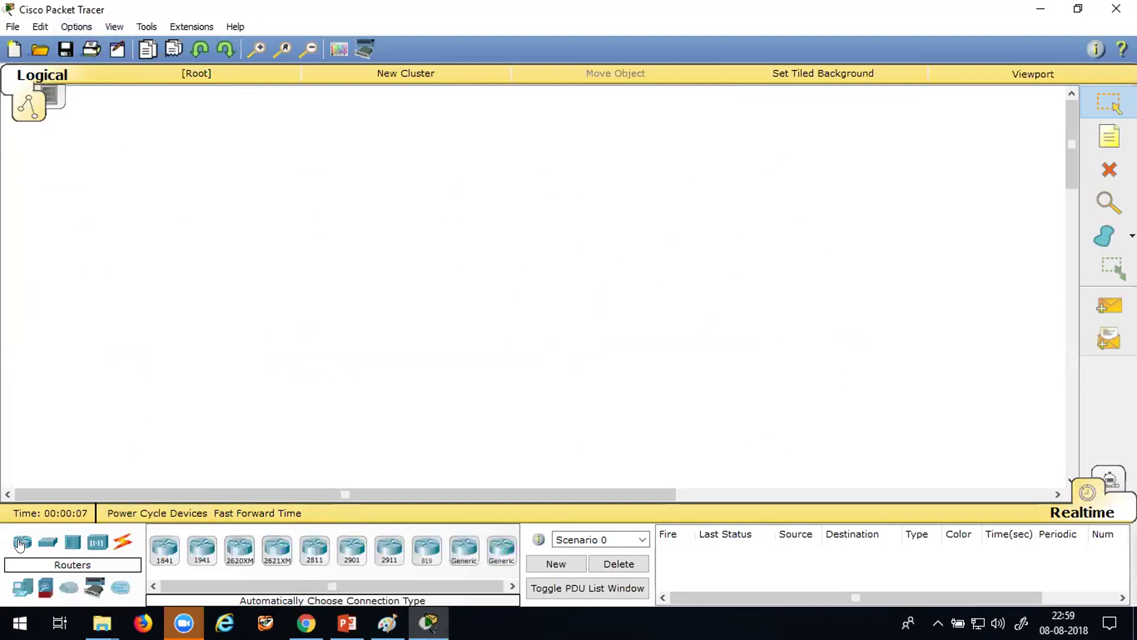
{"action": "left_click", "coordinate": [389, 548]}
{"action": "left_click", "coordinate": [332, 144]}
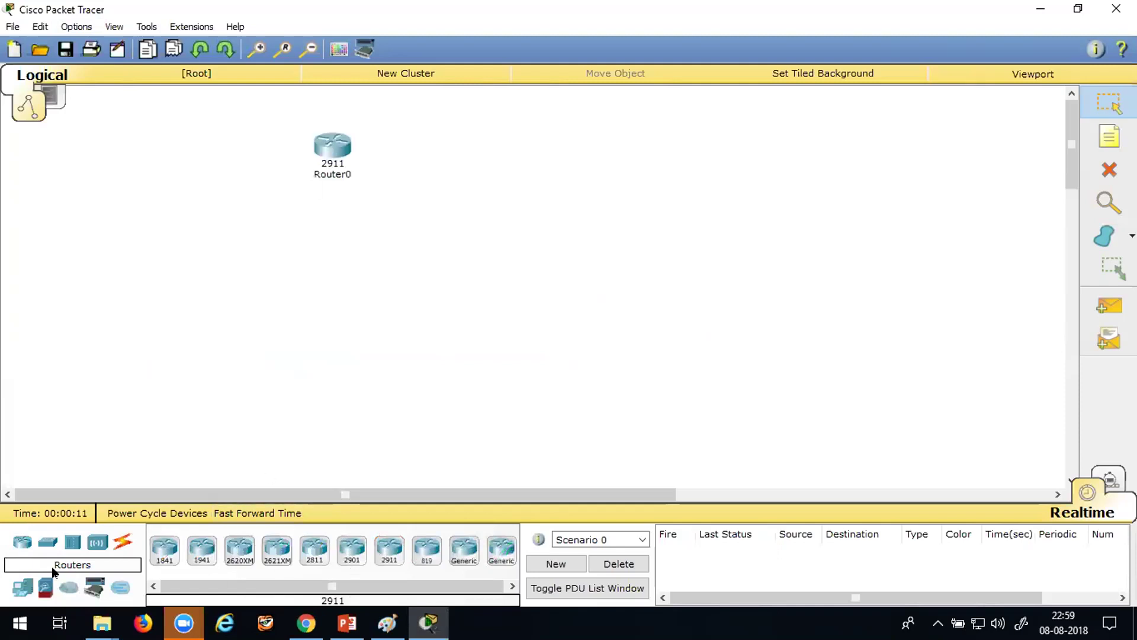
{"action": "left_click", "coordinate": [48, 542]}
{"action": "left_click", "coordinate": [164, 549]}
{"action": "left_click", "coordinate": [325, 237]}
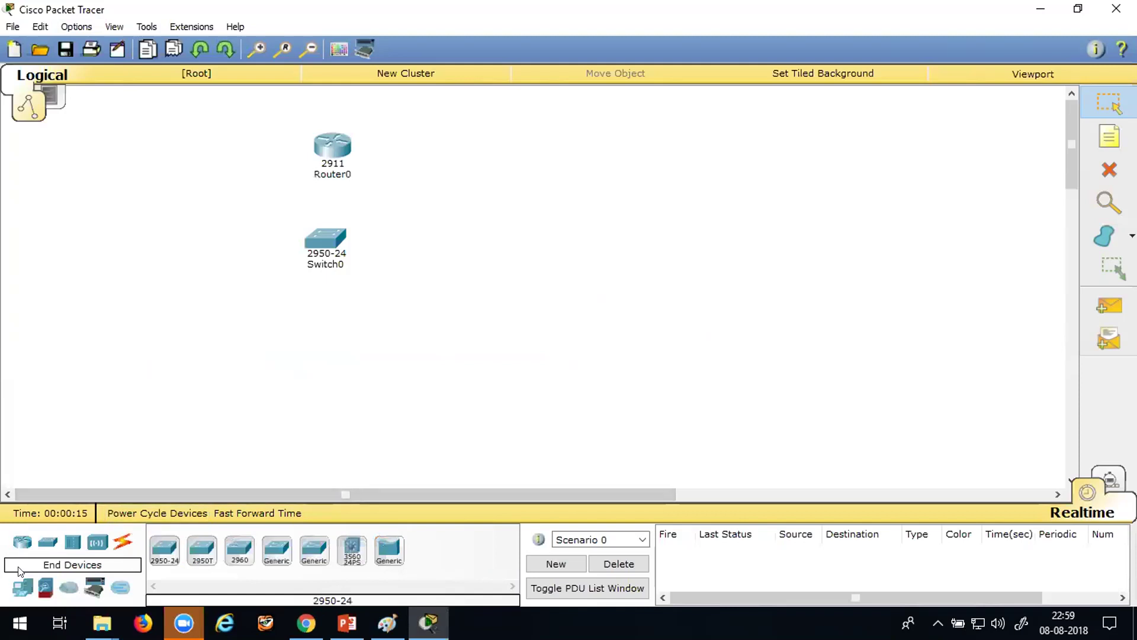
- Place four generic PCs in a row below the switch, two on its left side and two on its right
{"action": "left_click", "coordinate": [22, 587]}
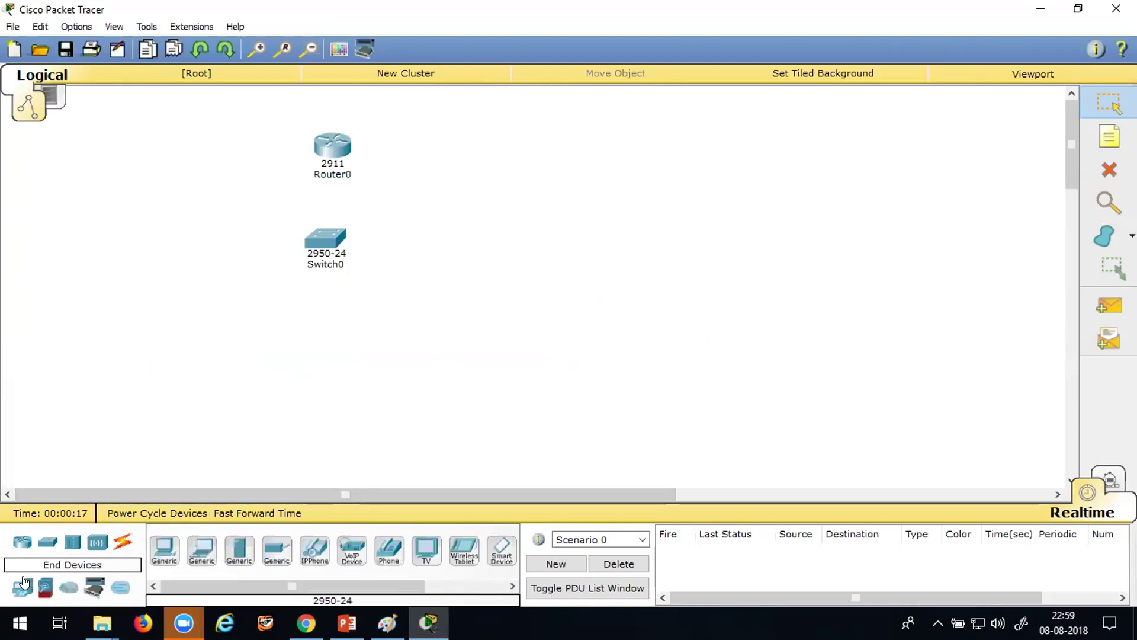
{"action": "left_click", "coordinate": [165, 551]}
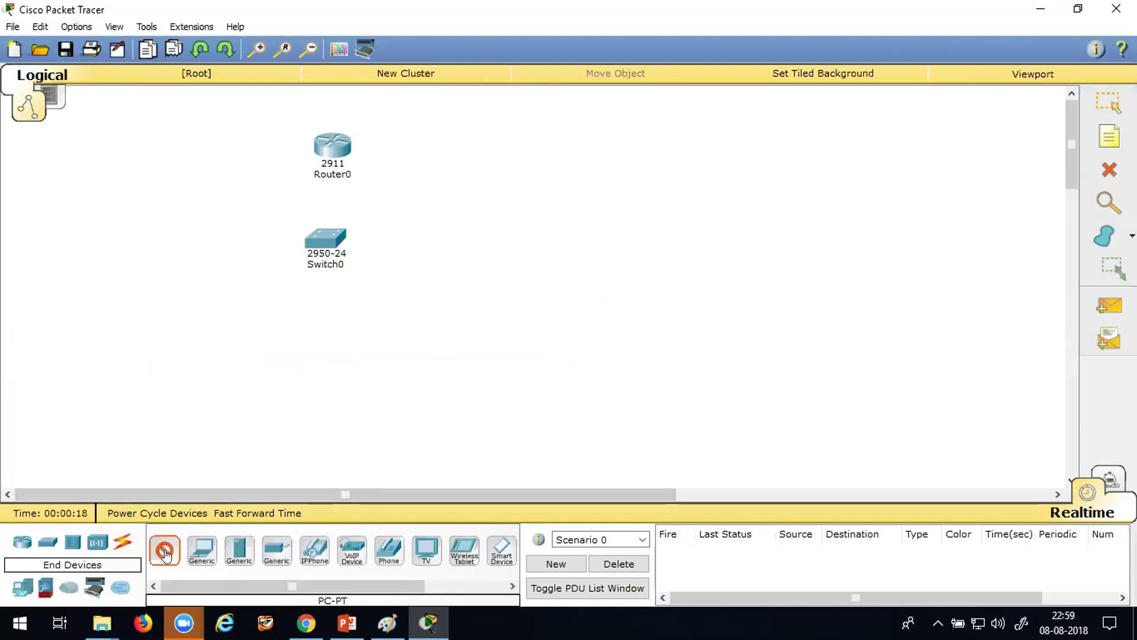
{"action": "left_click", "coordinate": [184, 356]}
{"action": "left_click", "coordinate": [236, 355]}
{"action": "left_click", "coordinate": [391, 361]}
{"action": "left_click", "coordinate": [455, 358]}
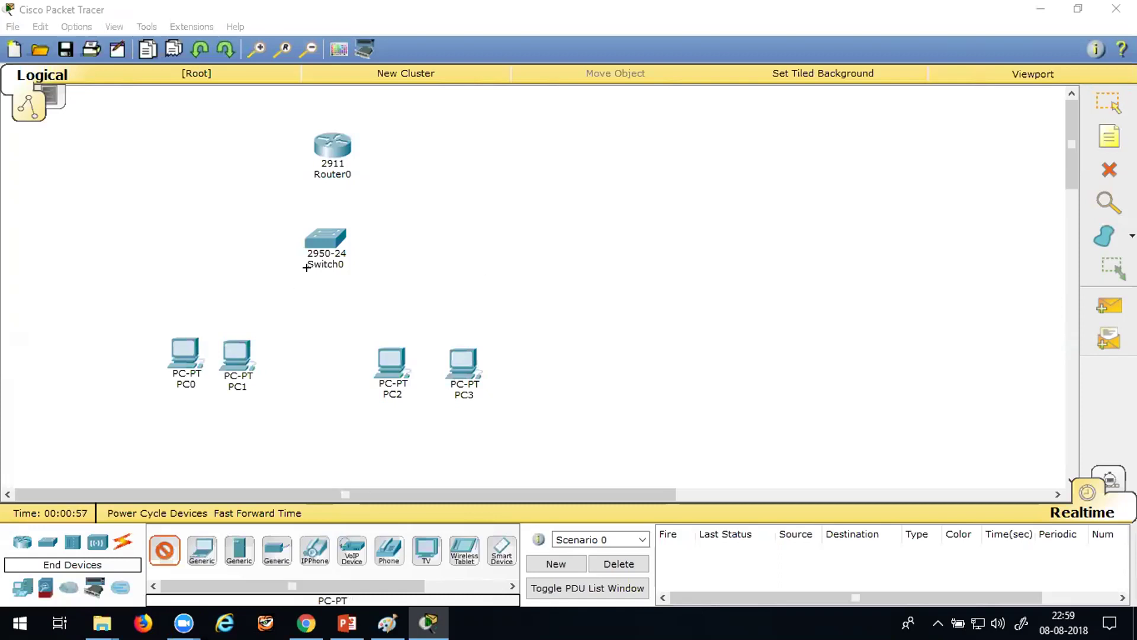
- Cable the switch to PC0, PC1, PC2, PC3 and the router using the automatically chosen connection type
{"action": "left_click", "coordinate": [120, 542]}
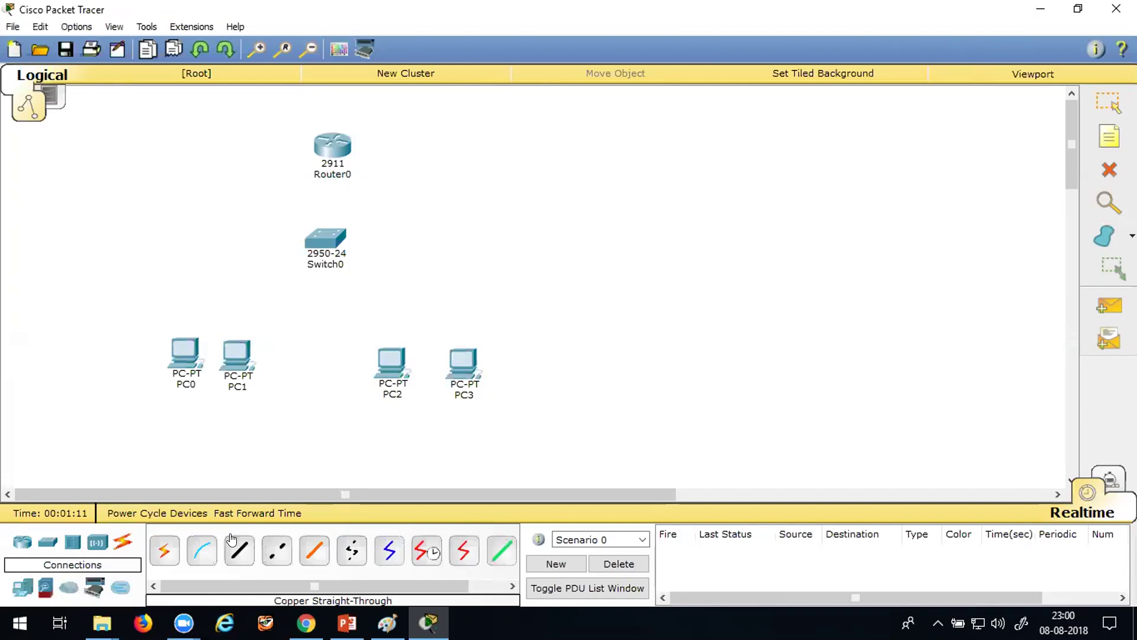
{"action": "left_click", "coordinate": [164, 550]}
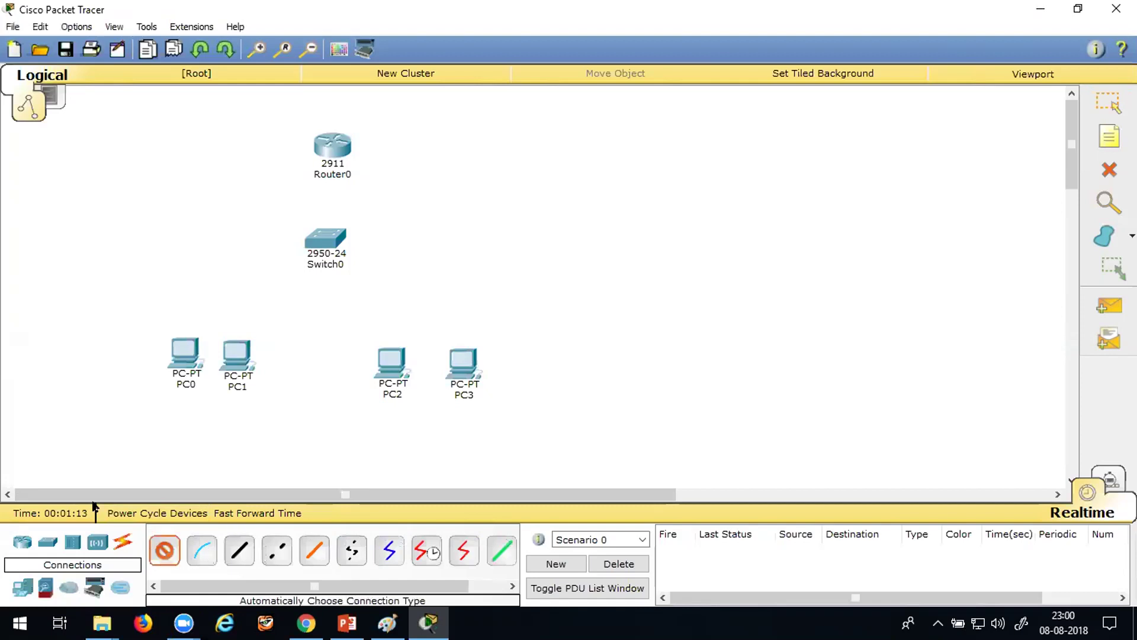
{"action": "left_click", "coordinate": [325, 240]}
{"action": "left_click", "coordinate": [184, 351]}
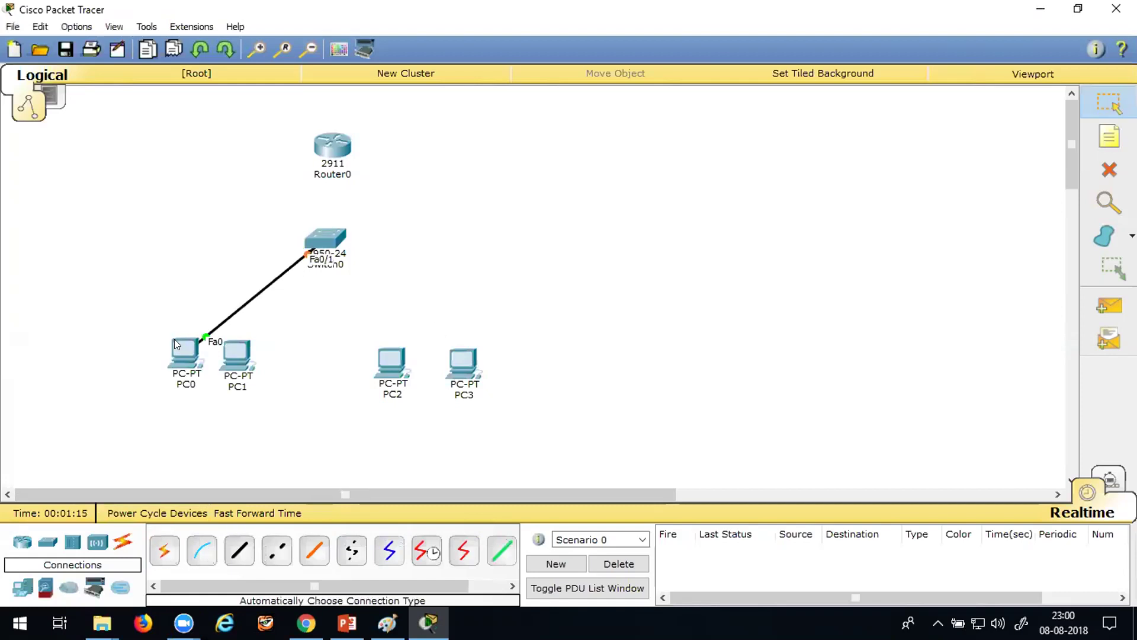
{"action": "left_click", "coordinate": [164, 549]}
{"action": "left_click", "coordinate": [327, 242]}
{"action": "left_click", "coordinate": [234, 363]}
{"action": "left_click", "coordinate": [326, 240]}
{"action": "left_click", "coordinate": [394, 366]}
{"action": "left_click", "coordinate": [327, 240]}
{"action": "left_click", "coordinate": [462, 361]}
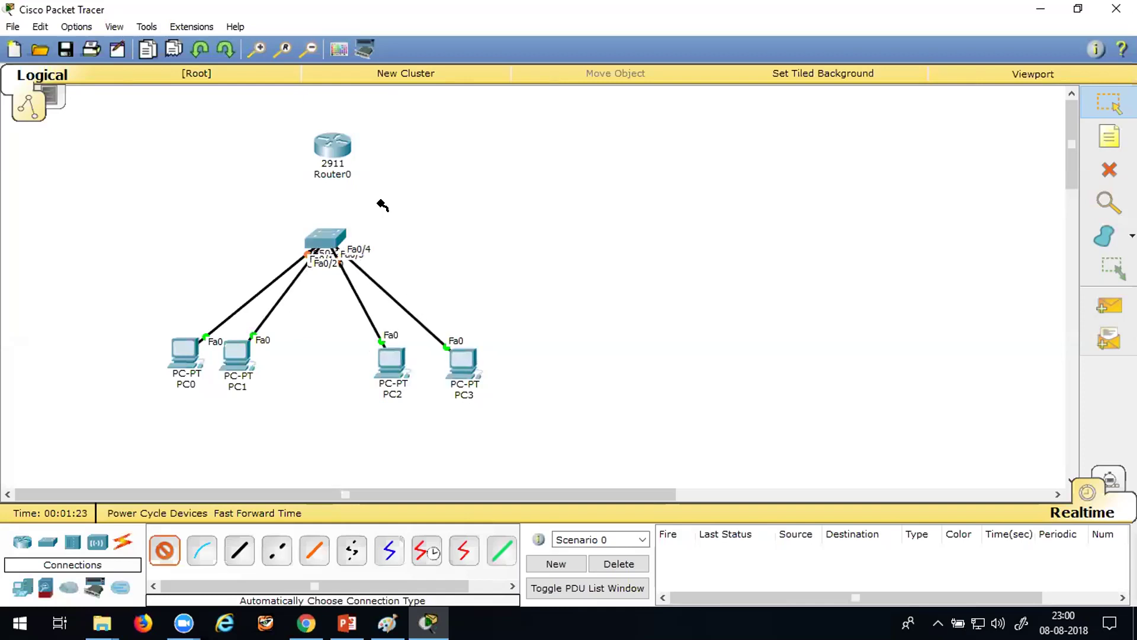
{"action": "left_click", "coordinate": [339, 144]}
{"action": "left_click", "coordinate": [327, 238]}
- Add a two-line note reading "Vlan 10" and "10.0.0.0/8" below PC0 and PC1
{"action": "left_click", "coordinate": [1109, 136]}
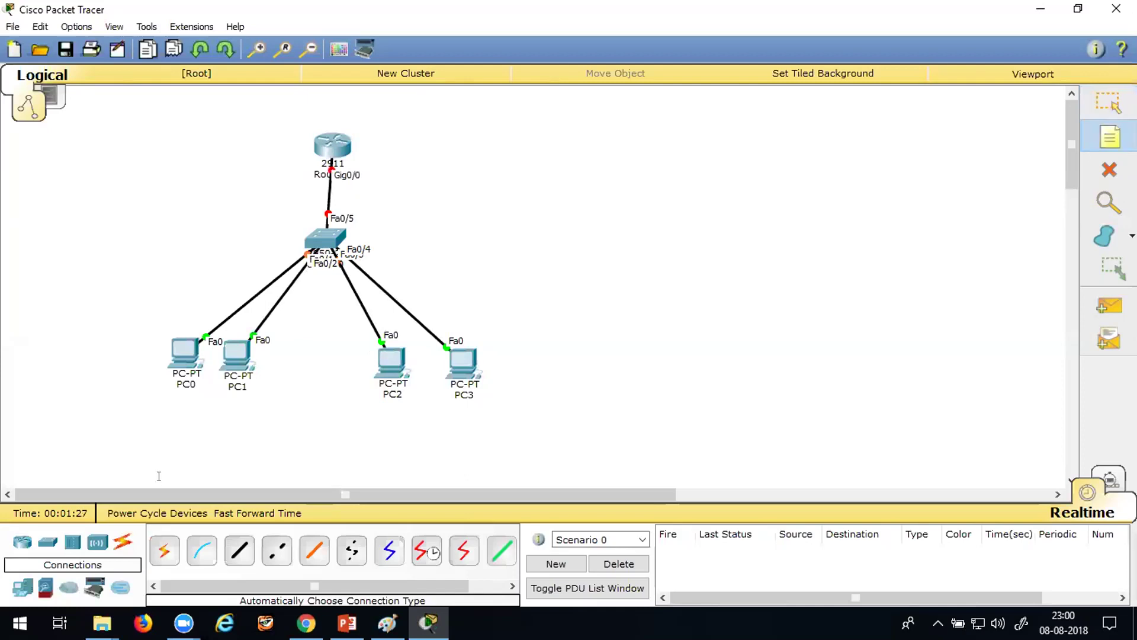
{"action": "left_click", "coordinate": [142, 408]}
{"action": "type", "text": "Vlan 10"}
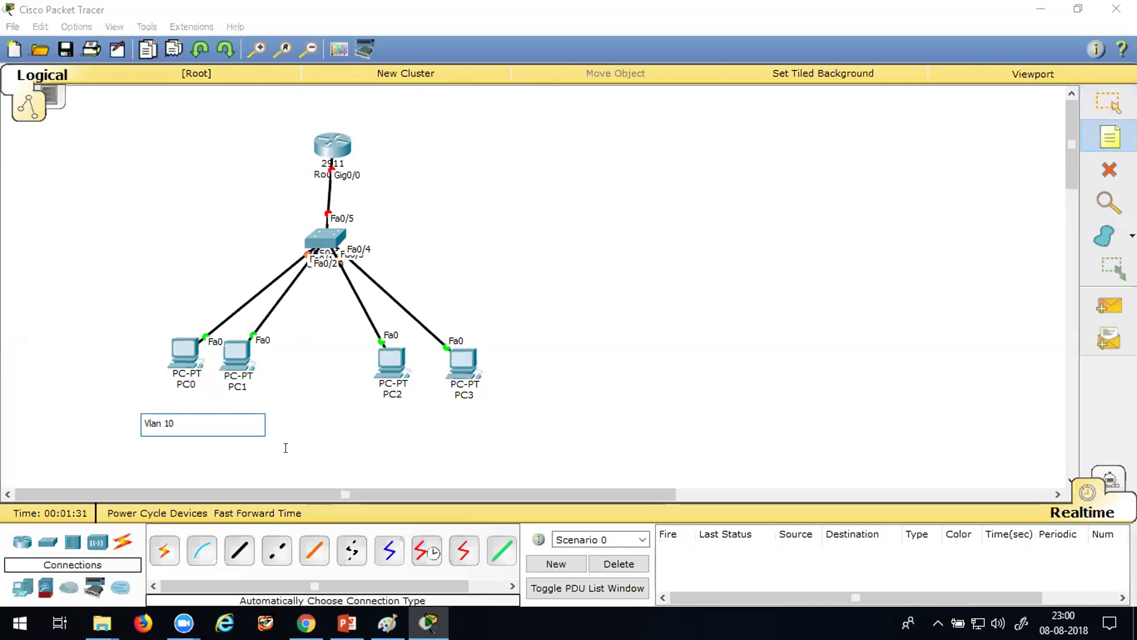
{"action": "key", "text": "Return"}
{"action": "type", "text": "10.0.0.0/8"}
- Add a two-line note reading "Vlan 20" and "20.0.0.0/8" below PC2 and PC3, then return to selection mode
{"action": "left_click", "coordinate": [398, 408]}
{"action": "type", "text": "V"}
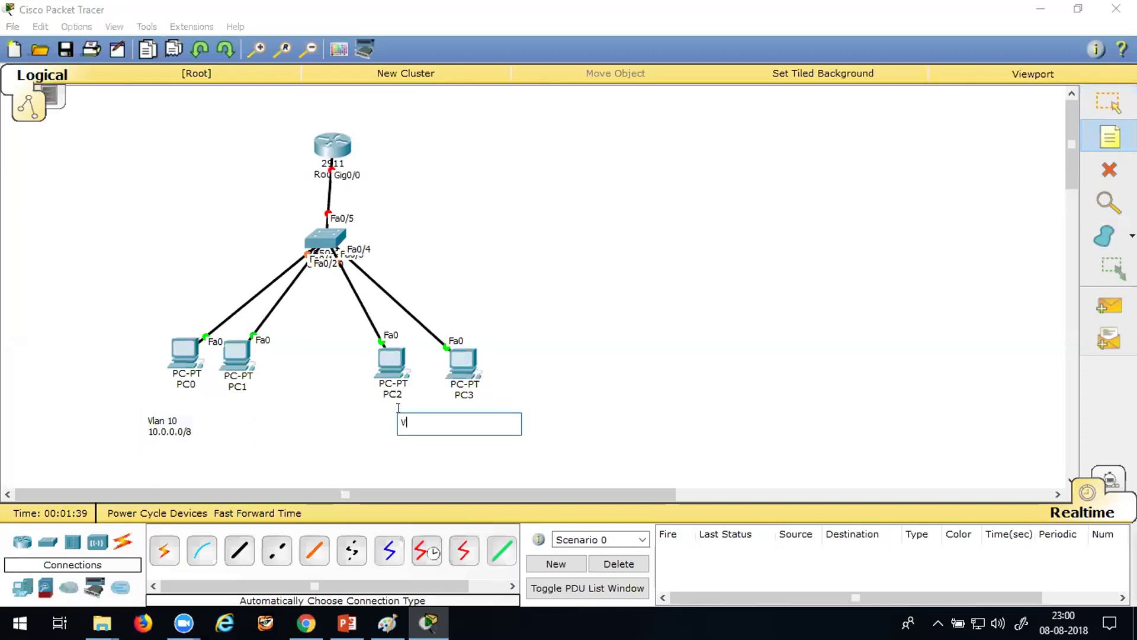
{"action": "type", "text": "lan 20"}
{"action": "key", "text": "Return"}
{"action": "type", "text": "20.0.0.0/8"}
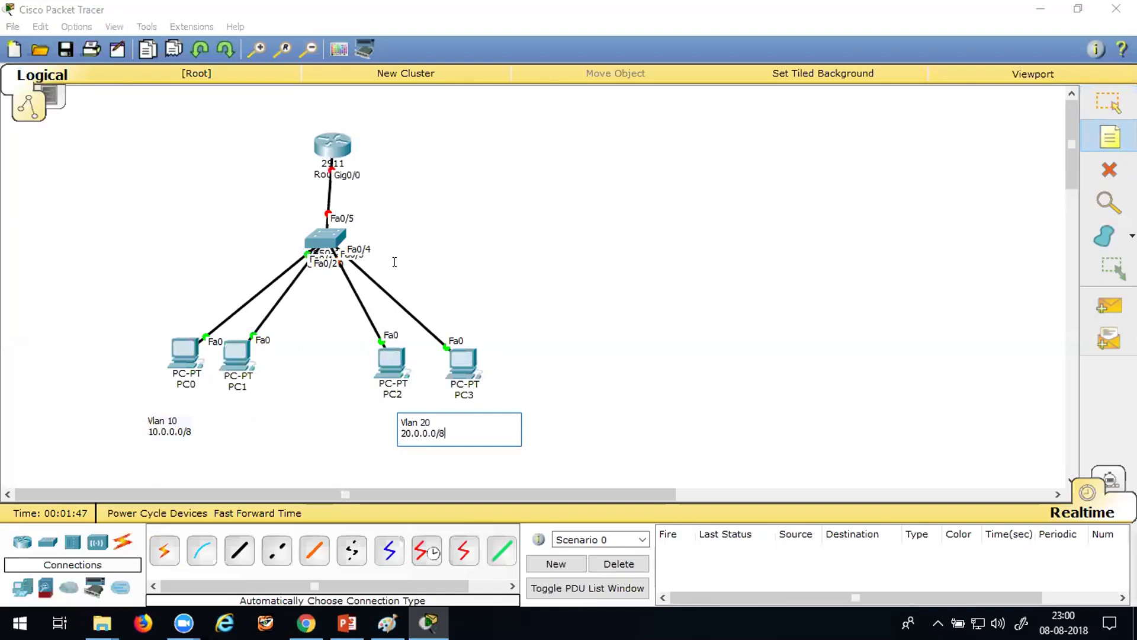
{"action": "left_click", "coordinate": [1098, 105]}
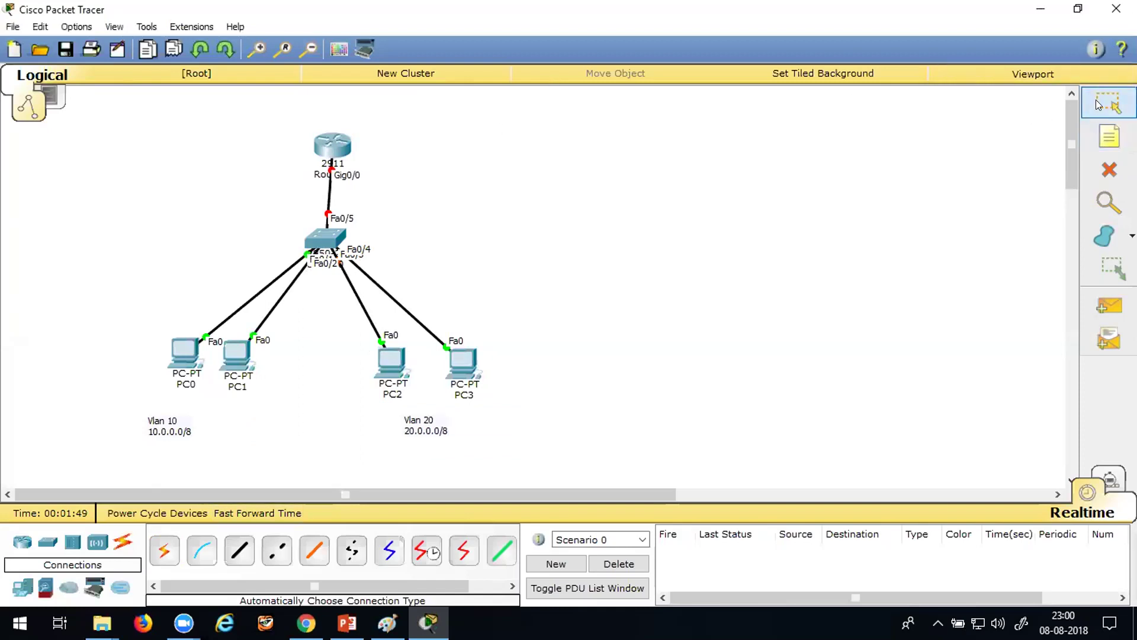
- Open the switch's command line beside the topology and enter global configuration mode with en and conf t
{"action": "left_click", "coordinate": [337, 238]}
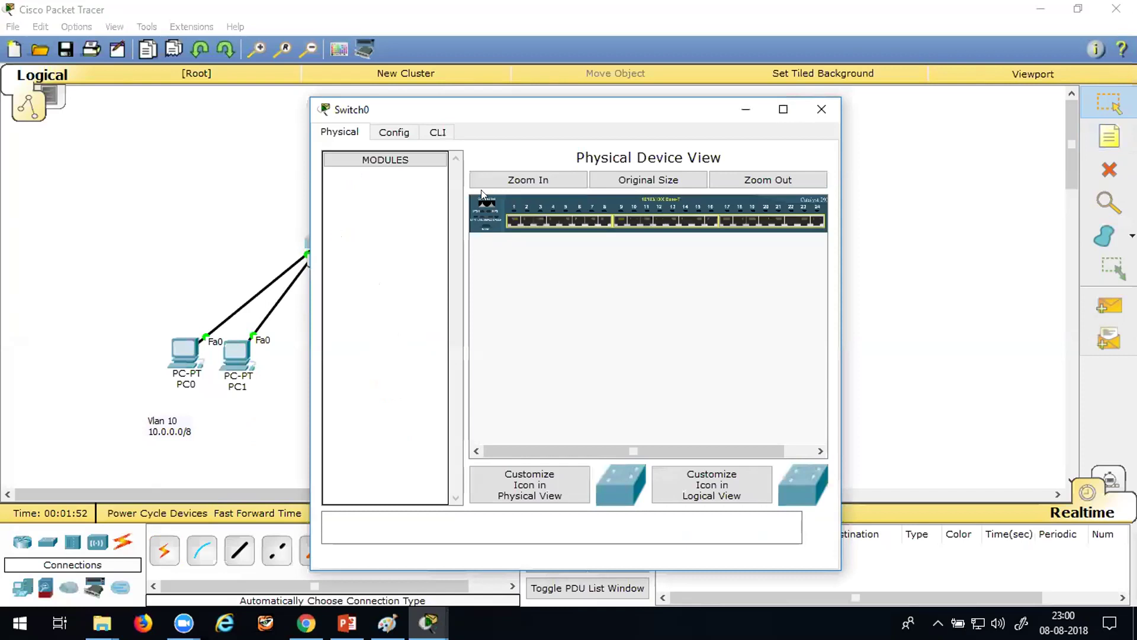
{"action": "left_click", "coordinate": [437, 132]}
{"action": "left_click_drag", "start_coordinate": [457, 114], "coordinate": [665, 38]}
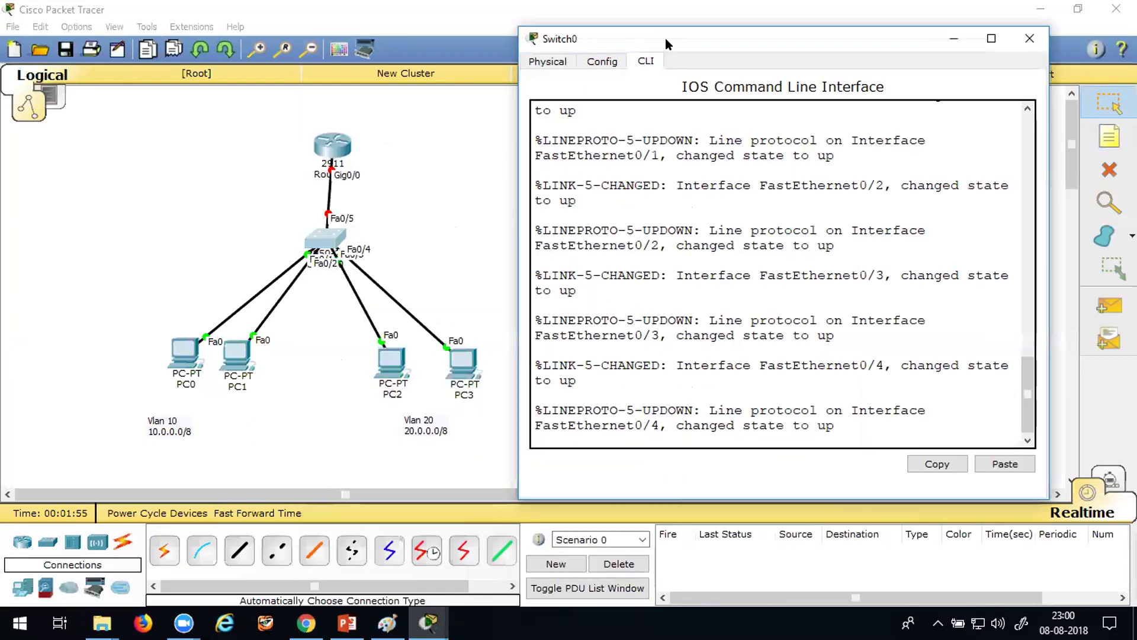
{"action": "key", "text": "Return"}
{"action": "key", "text": "Return"}
{"action": "key", "text": "Return"}
{"action": "key", "text": "Return"}
{"action": "type", "text": "en"}
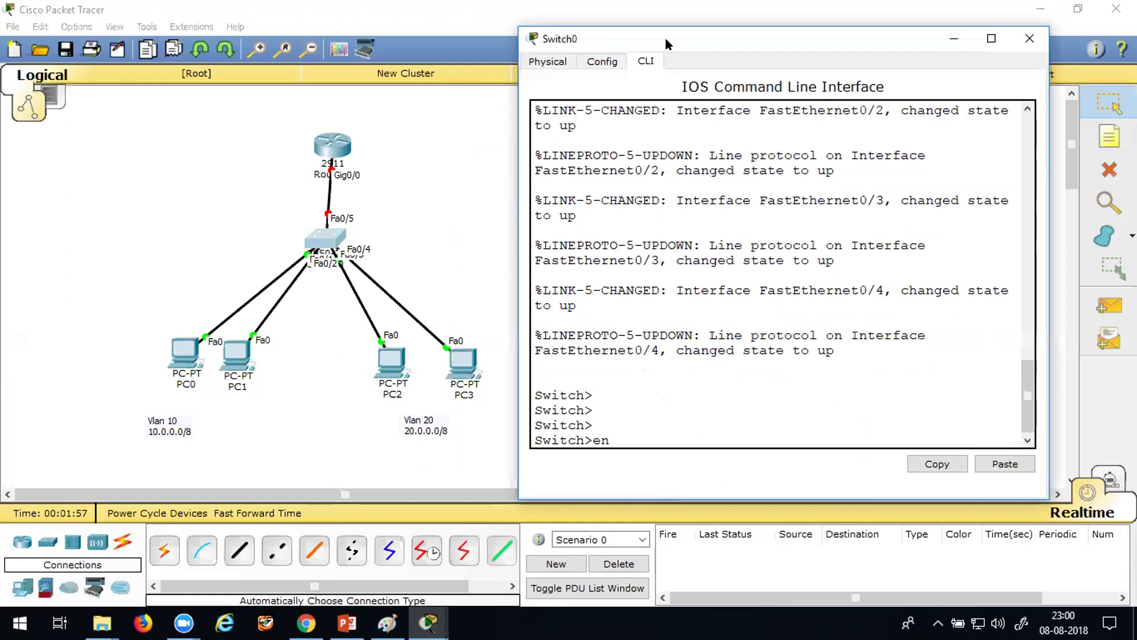
{"action": "key", "text": "Return"}
{"action": "key", "text": "Return"}
{"action": "key", "text": "Return"}
{"action": "key", "text": "Return"}
{"action": "type", "text": "conf t"}
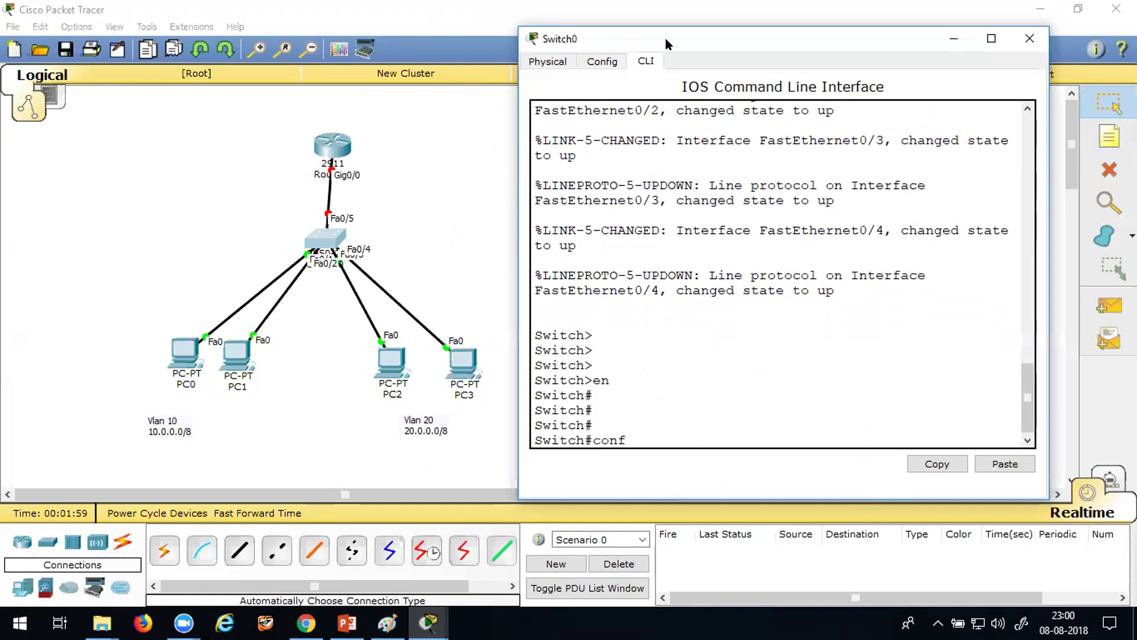
{"action": "key", "text": "Return"}
{"action": "key", "text": "Return"}
{"action": "key", "text": "Return"}
- Set the switch's hostname to Sw1
{"action": "type", "text": "h"}
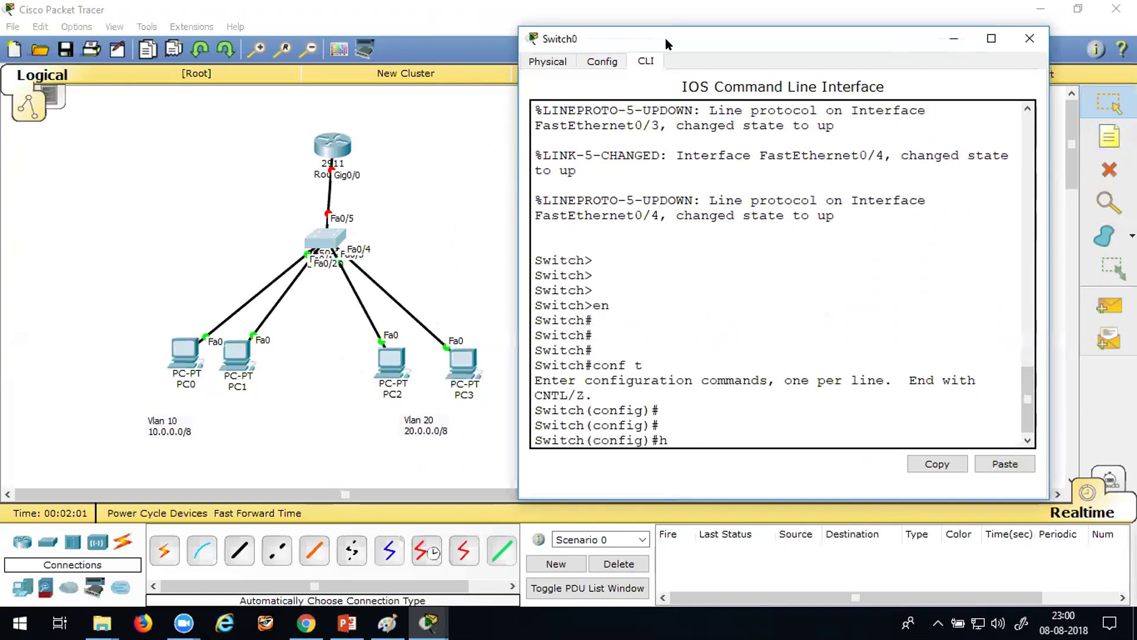
{"action": "type", "text": "ost Sw1"}
{"action": "key", "text": "Return"}
{"action": "key", "text": "Return"}
{"action": "key", "text": "Return"}
{"action": "key", "text": "Return"}
{"action": "key", "text": "Return"}
{"action": "key", "text": "Return"}
{"action": "key", "text": "Return"}
{"action": "key", "text": "Return"}
{"action": "key", "text": "Return"}
{"action": "key", "text": "Return"}
{"action": "key", "text": "Return"}
{"action": "key", "text": "Return"}
{"action": "key", "text": "Return"}
{"action": "key", "text": "Return"}
{"action": "key", "text": "Return"}
{"action": "key", "text": "Return"}
{"action": "key", "text": "Return"}
{"action": "key", "text": "Return"}
{"action": "key", "text": "Return"}
{"action": "key", "text": "Return"}
- Create VLAN 10 and VLAN 20 on the switch and return to global configuration mode
{"action": "type", "text": "vlan 10"}
{"action": "key", "text": "Return"}
{"action": "type", "text": "vlan 20"}
{"action": "key", "text": "Return"}
{"action": "type", "text": "ex"}
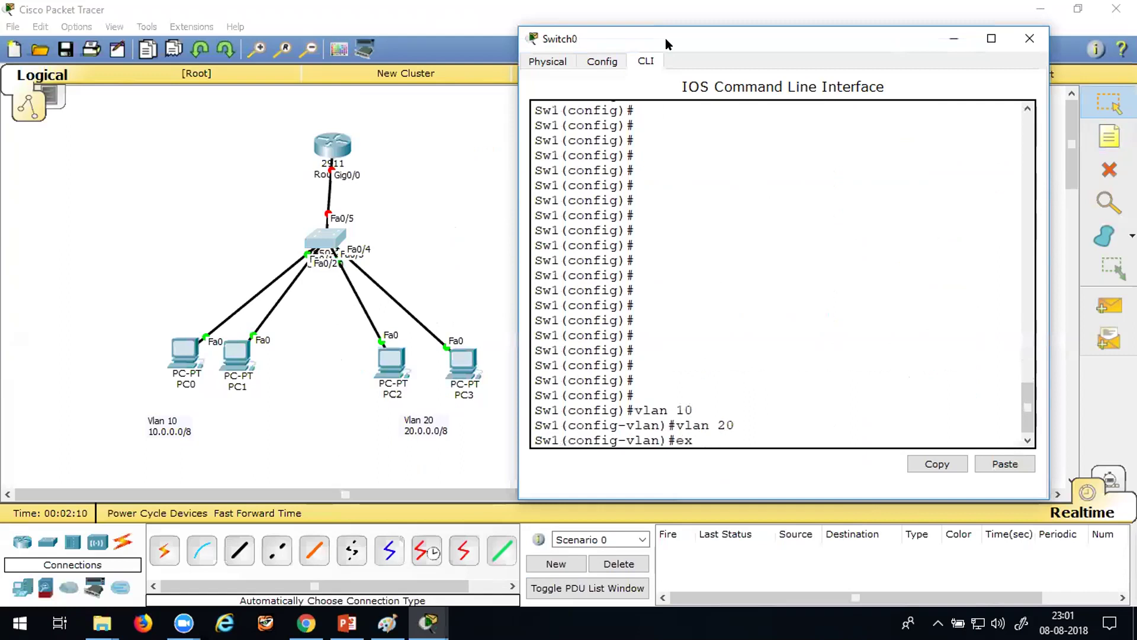
{"action": "key", "text": "Return"}
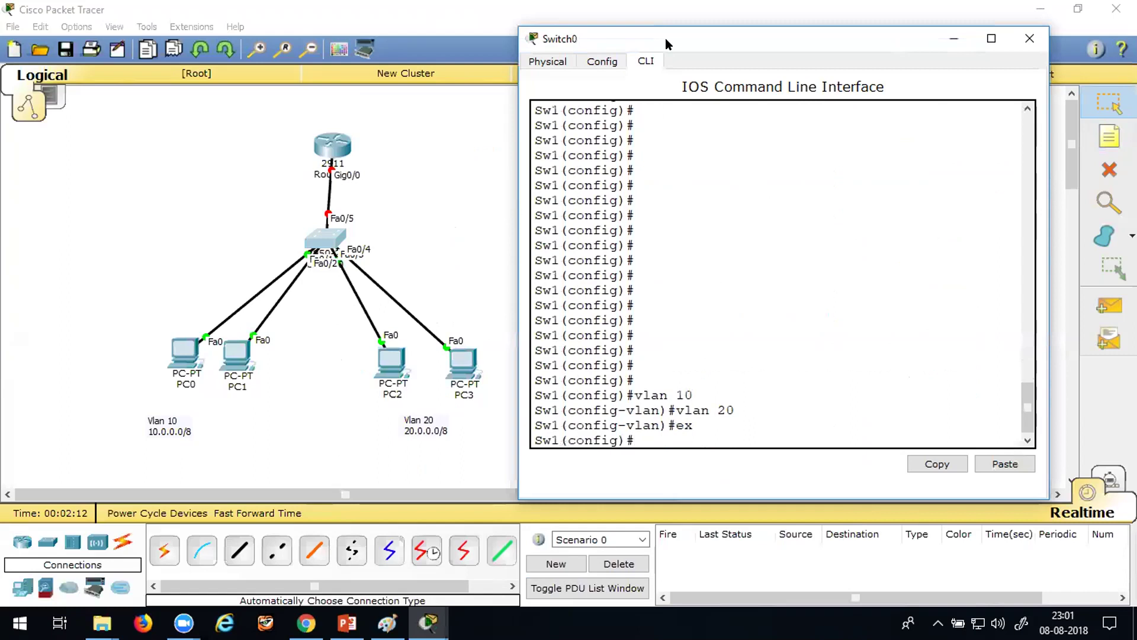
{"action": "key", "text": "Return"}
{"action": "key", "text": "Return"}
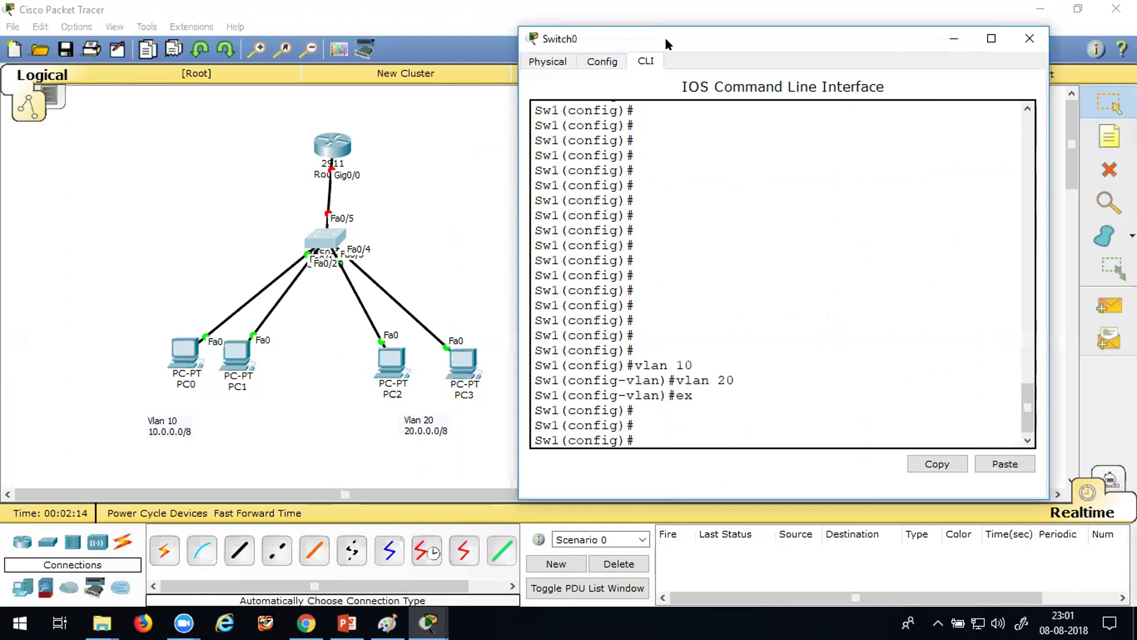
- Assign the switch interface range fa0/1-2 to access VLAN 10
{"action": "type", "text": "int ran"}
{"action": "key", "text": "Tab"}
{"action": "type", "text": "fa"}
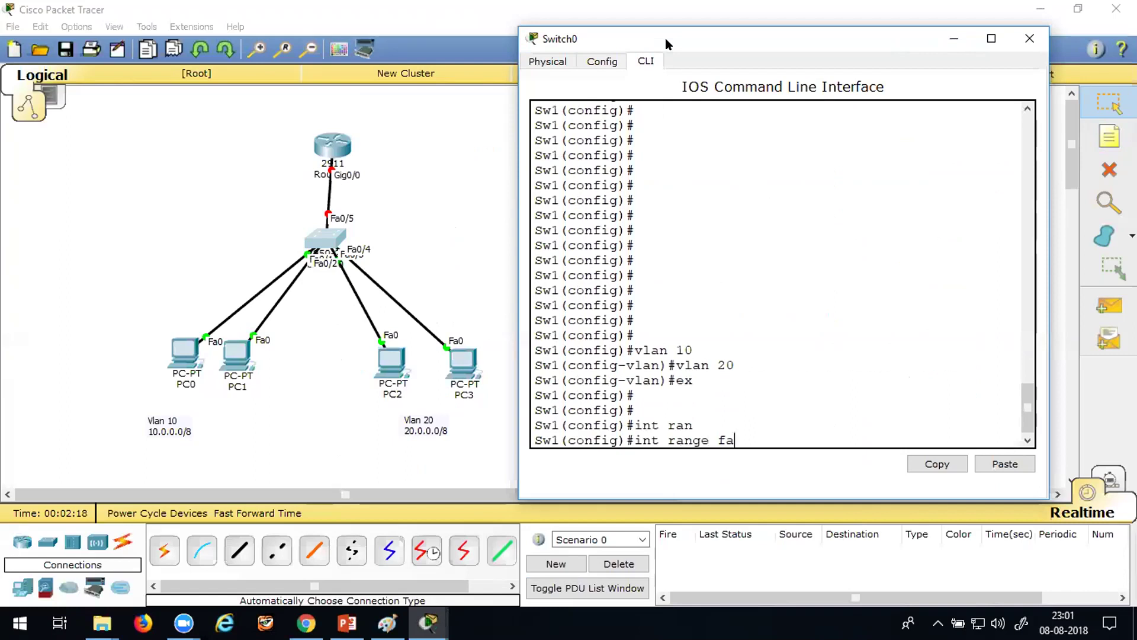
{"action": "type", "text": "0/1-2"}
{"action": "key", "text": "Return"}
{"action": "type", "text": "swi"}
{"action": "key", "text": "Tab"}
{"action": "type", "text": "ac"}
{"action": "key", "text": "Tab"}
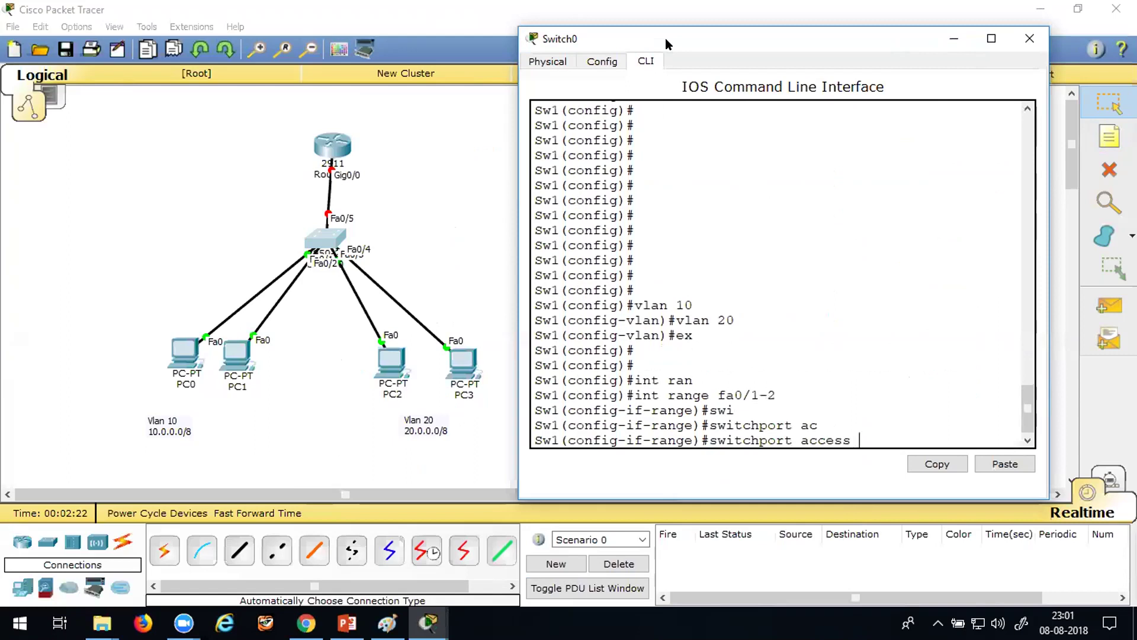
{"action": "type", "text": "v"}
{"action": "key", "text": "Tab"}
{"action": "type", "text": "10"}
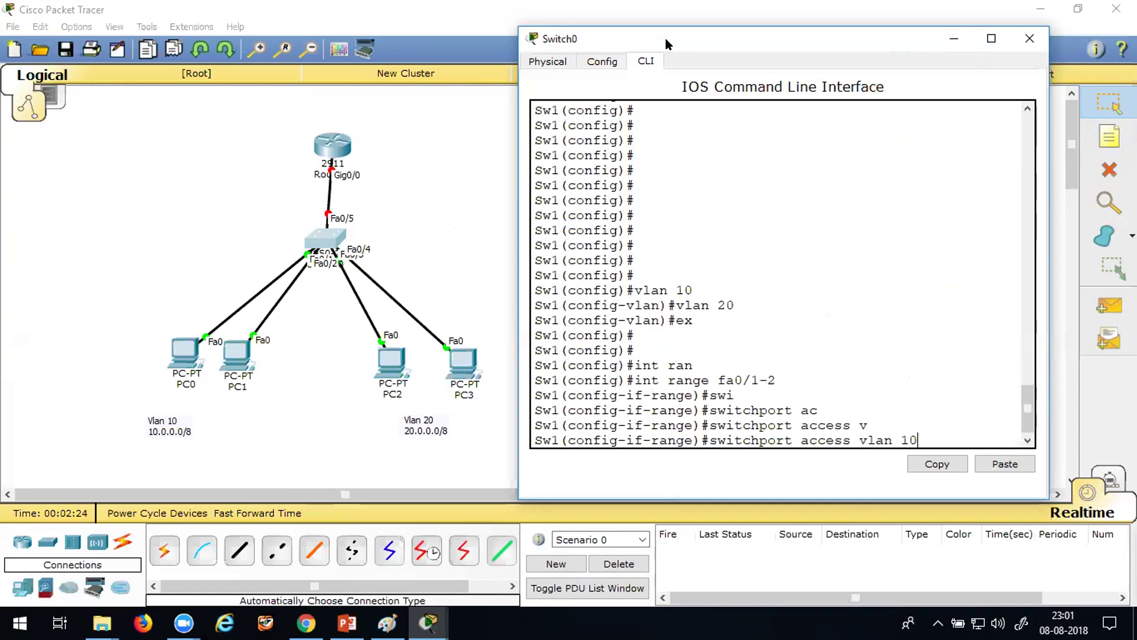
{"action": "key", "text": "Return"}
- Set the fa0/1-2 ports to switchport mode access and exit the interface range
{"action": "type", "text": "switchport m"}
{"action": "key", "text": "Tab"}
{"action": "type", "text": "mo"}
{"action": "key", "text": "Tab"}
{"action": "type", "text": "ac"}
{"action": "key", "text": "Tab"}
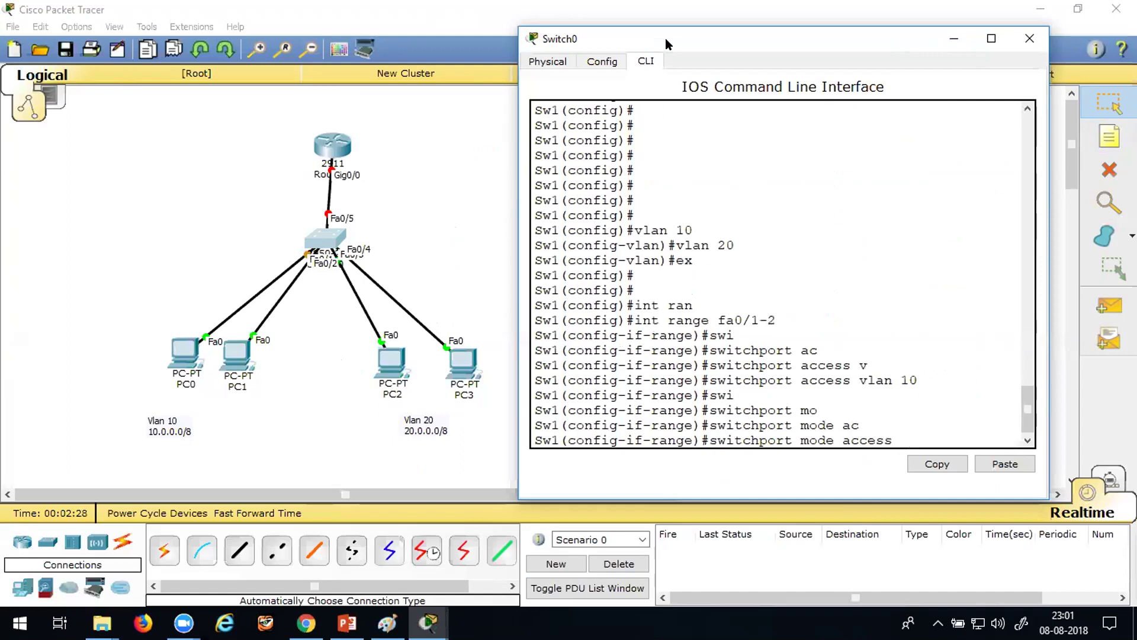
{"action": "key", "text": "Return"}
{"action": "type", "text": "ex"}
{"action": "key", "text": "Return"}
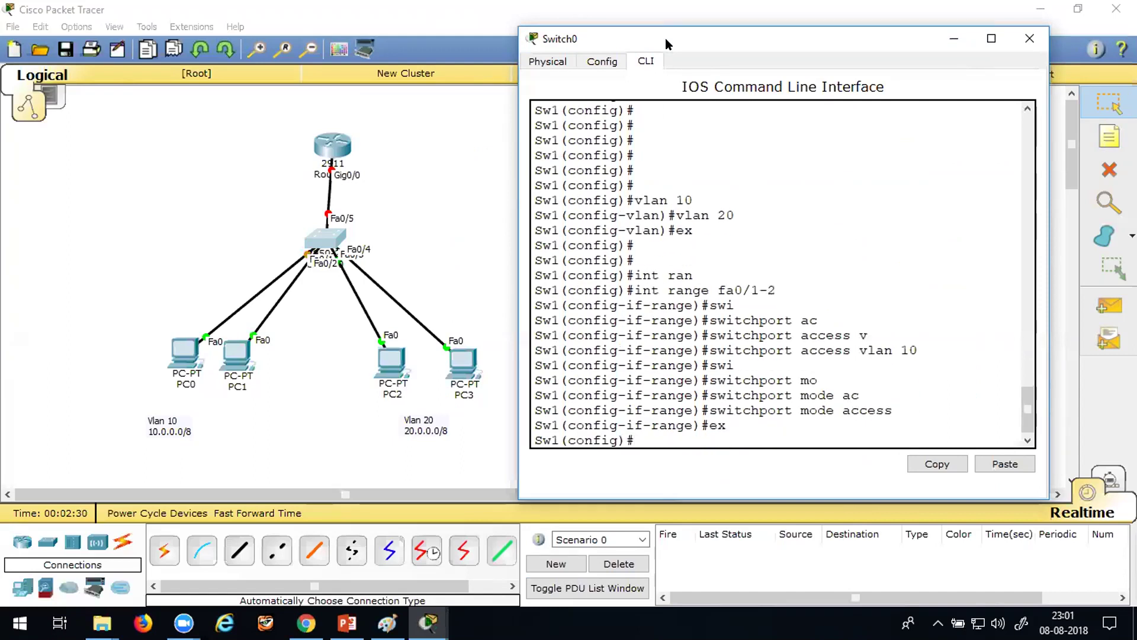
- Set the switch interface range fa0/3-4 to switchport mode access
{"action": "type", "text": "int ran"}
{"action": "key", "text": "Tab"}
{"action": "type", "text": "fa"}
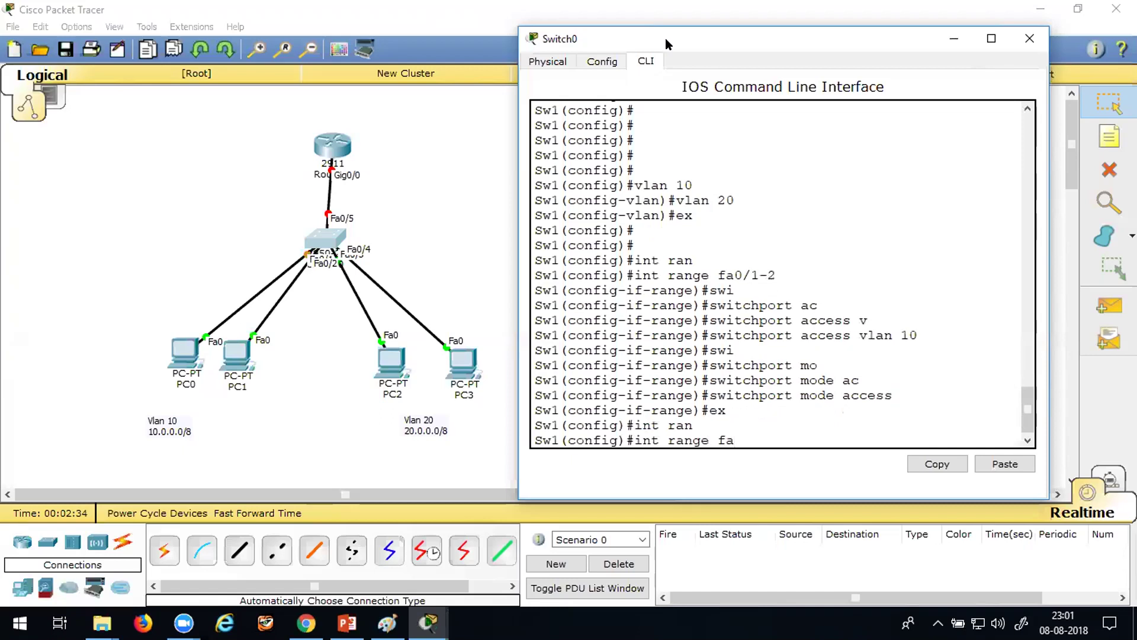
{"action": "type", "text": "0/3-4"}
{"action": "key", "text": "Return"}
{"action": "key", "text": "Up"}
{"action": "key", "text": "Up"}
{"action": "key", "text": "Up"}
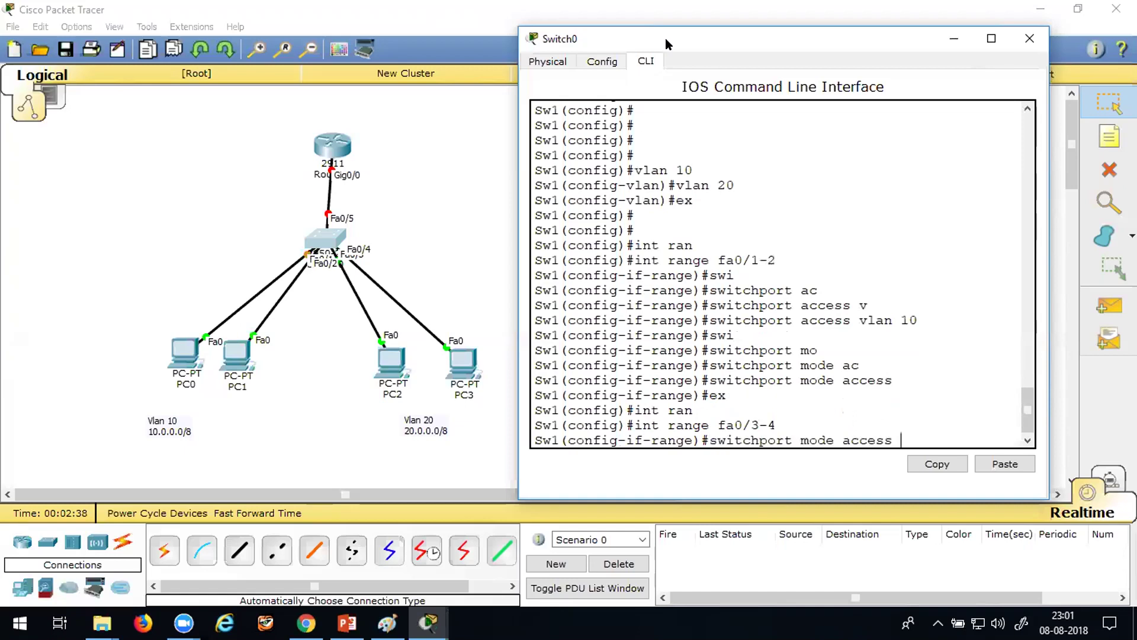
{"action": "key", "text": "Return"}
- Assign the fa0/3-4 ports to access VLAN 20 and exit the interface range
{"action": "key", "text": "Up"}
{"action": "key", "text": "Up"}
{"action": "key", "text": "Up"}
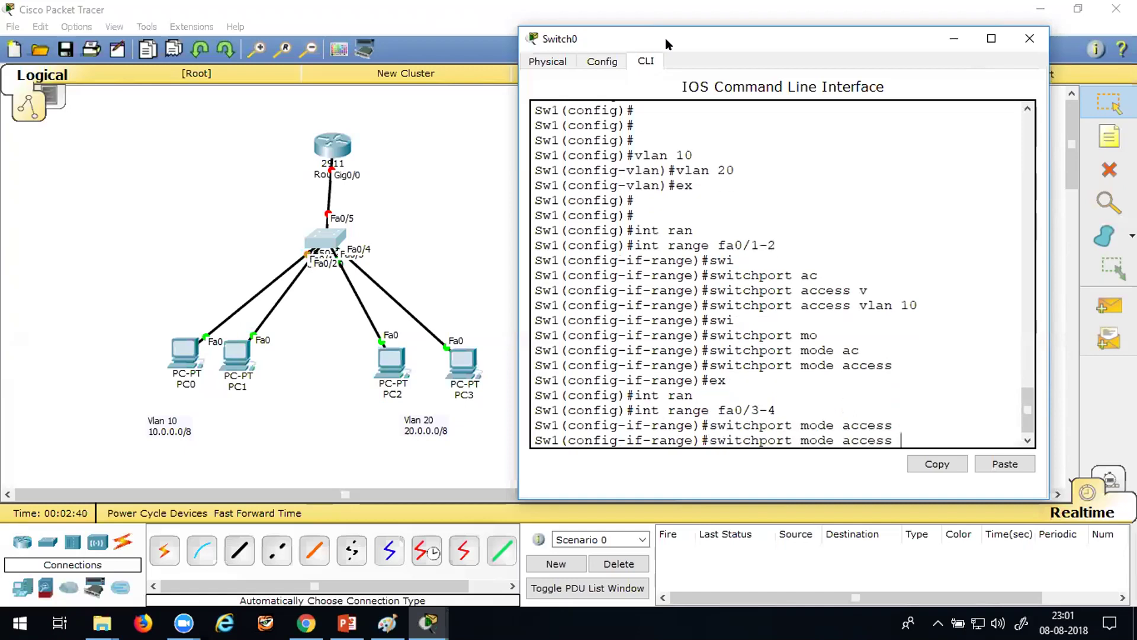
{"action": "key", "text": "Up"}
{"action": "key", "text": "BackSpace"}
{"action": "key", "text": "BackSpace"}
{"action": "type", "text": "20"}
{"action": "key", "text": "Return"}
{"action": "type", "text": "ex"}
{"action": "key", "text": "Return"}
- Leave configuration mode and display the switch's VLAN table with sh vlan
{"action": "type", "text": "exit"}
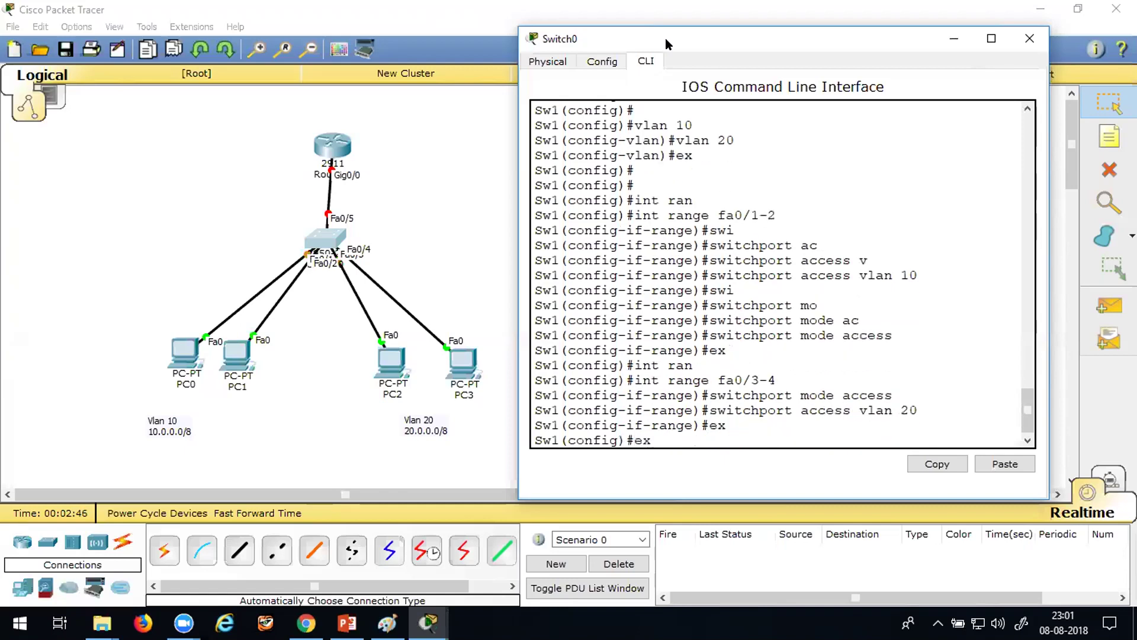
{"action": "key", "text": "Return"}
{"action": "key", "text": "Return"}
{"action": "key", "text": "Return"}
{"action": "key", "text": "Return"}
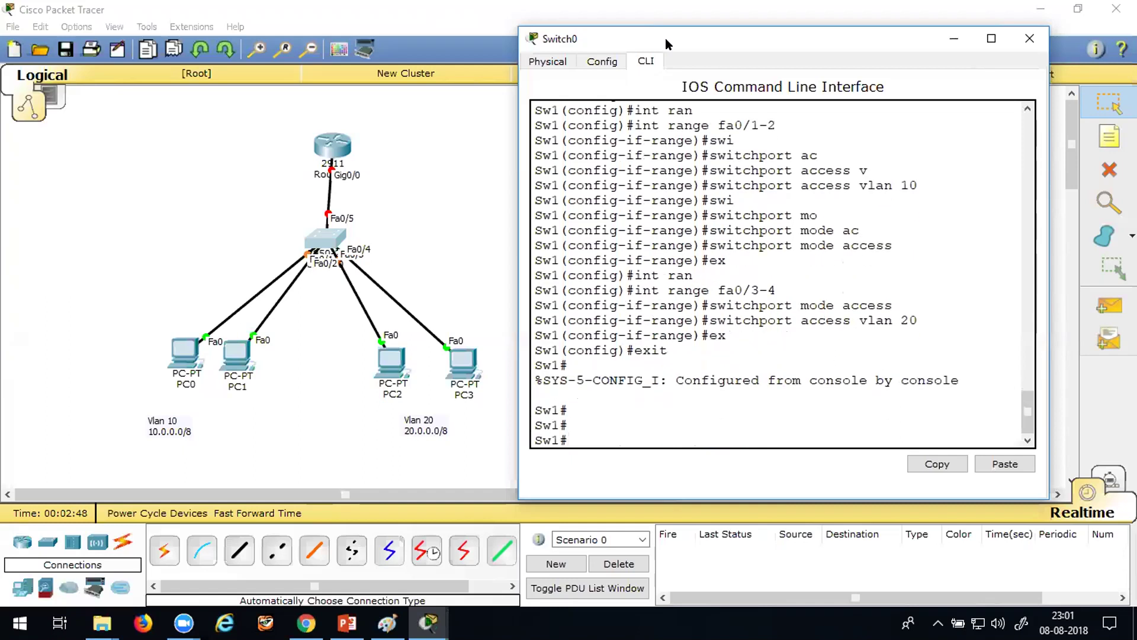
{"action": "type", "text": "sh vlam"}
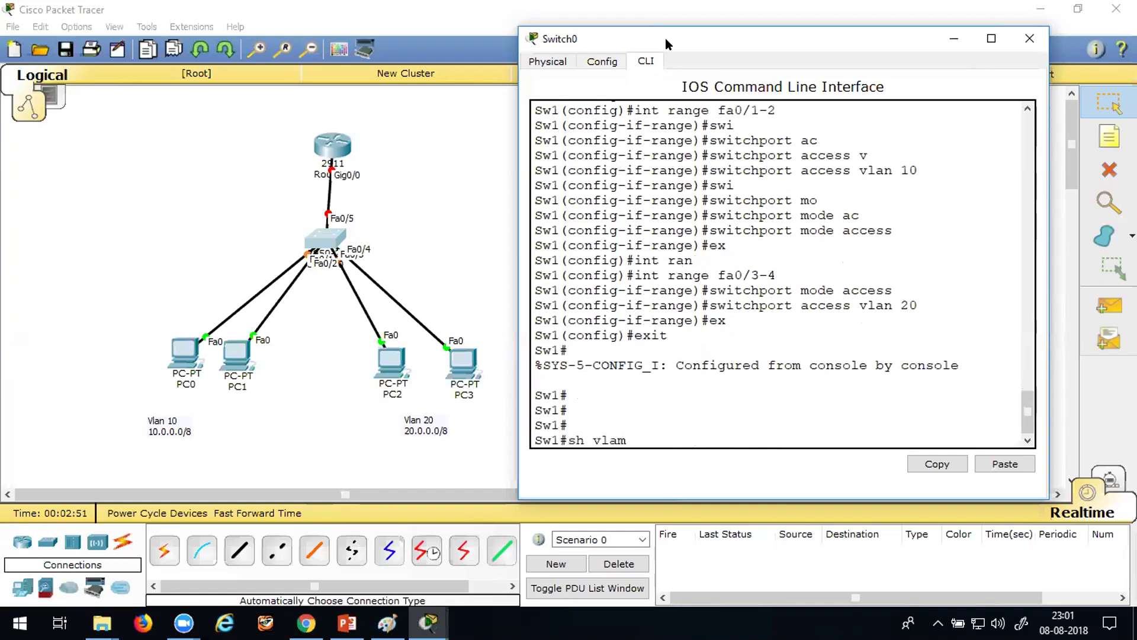
{"action": "key", "text": "BackSpace"}
{"action": "type", "text": "n"}
{"action": "key", "text": "Return"}
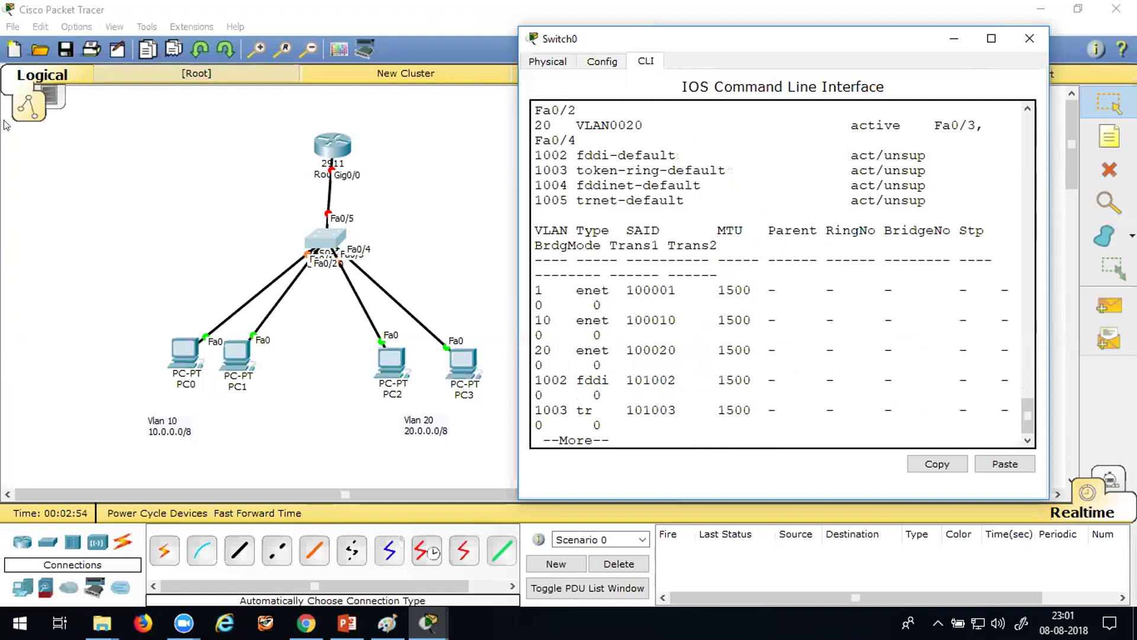
- Enlarge the switch's command line window, examine the ports assigned to VLANs 10 and 20, and page through the remaining output
{"action": "left_click", "coordinate": [991, 38]}
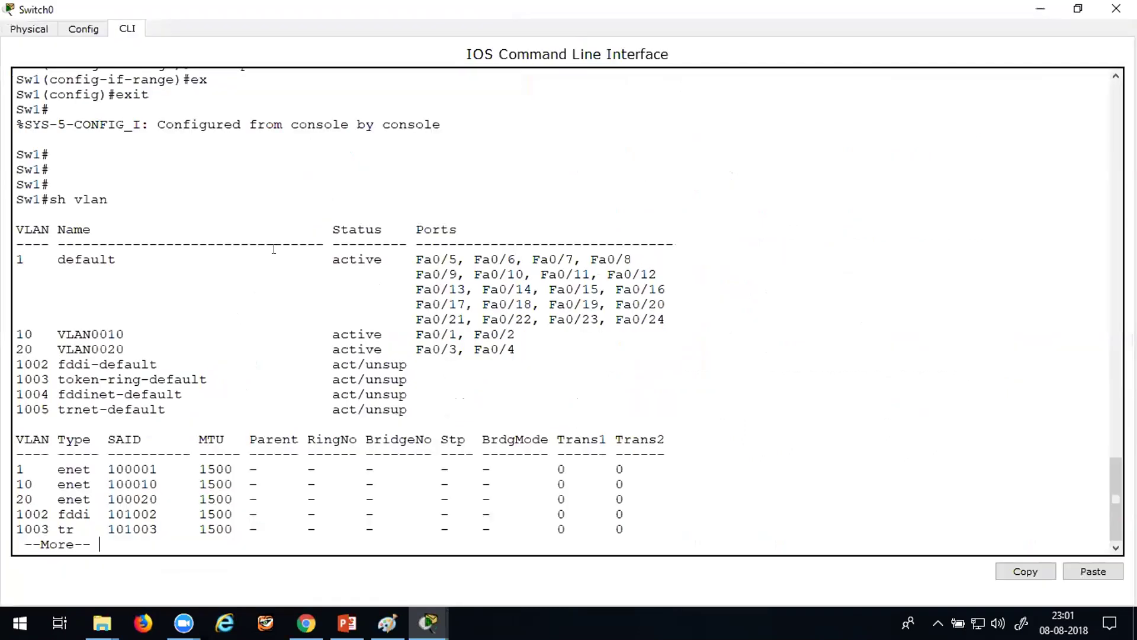
{"action": "left_click_drag", "start_coordinate": [17, 333], "coordinate": [514, 351]}
{"action": "left_click", "coordinate": [150, 532]}
{"action": "key", "text": "Return"}
{"action": "key", "text": "Return"}
{"action": "key", "text": "Return"}
{"action": "key", "text": "Return"}
{"action": "key", "text": "Return"}
{"action": "key", "text": "Return"}
{"action": "key", "text": "Return"}
{"action": "key", "text": "Return"}
{"action": "key", "text": "Return"}
{"action": "key", "text": "Return"}
{"action": "key", "text": "Return"}
{"action": "key", "text": "Return"}
{"action": "key", "text": "Return"}
{"action": "key", "text": "Return"}
{"action": "key", "text": "Return"}
{"action": "key", "text": "Return"}
{"action": "key", "text": "Return"}
{"action": "key", "text": "Return"}
{"action": "key", "text": "Return"}
{"action": "key", "text": "Return"}
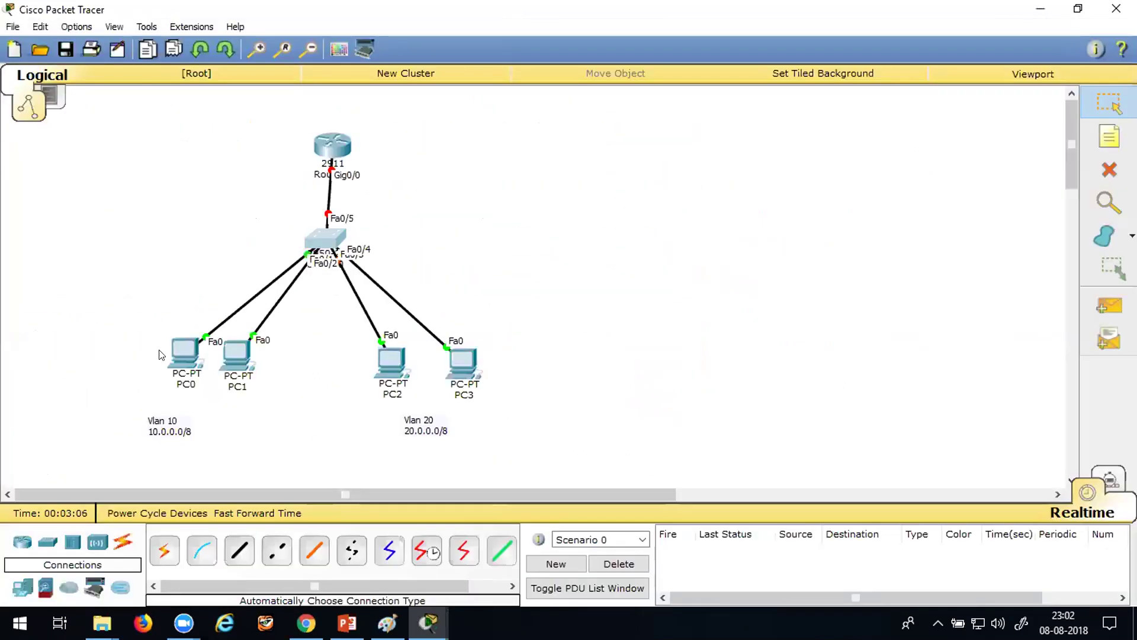
- Give PC0 the static IP address 10.0.0.2 with subnet mask 255.0.0.0
{"action": "left_click", "coordinate": [185, 352]}
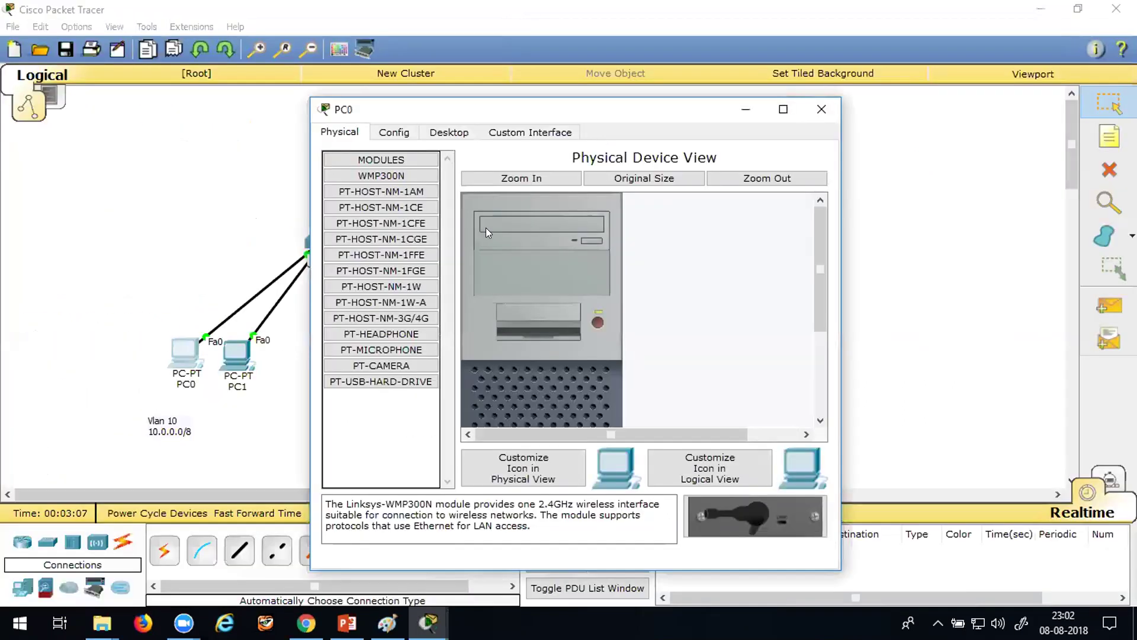
{"action": "left_click", "coordinate": [435, 131]}
{"action": "left_click", "coordinate": [388, 225]}
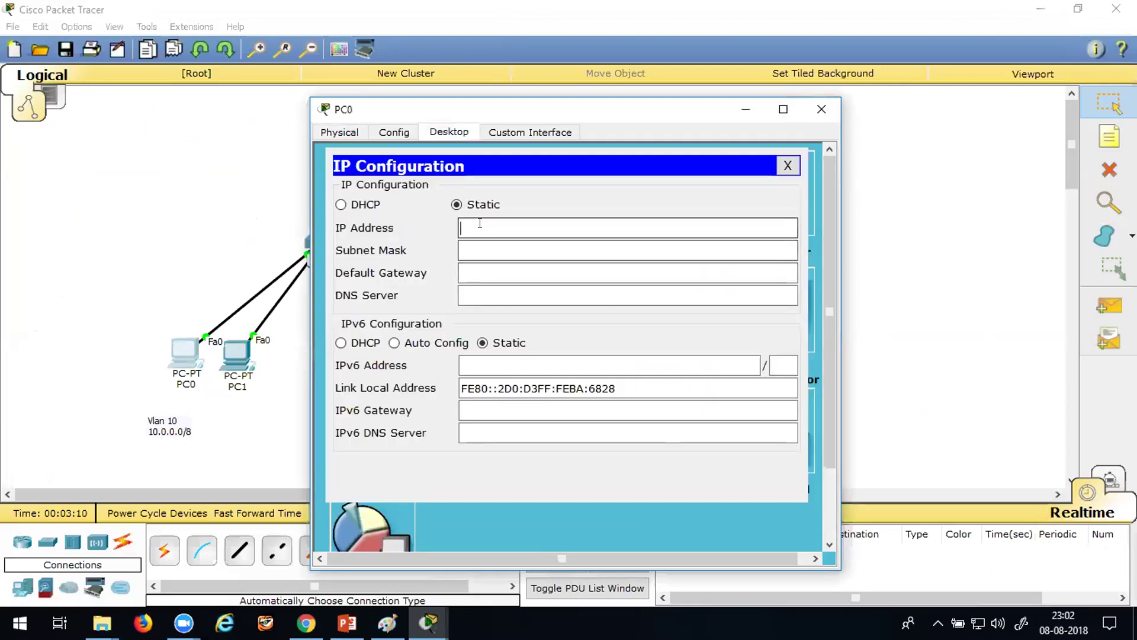
{"action": "type", "text": "10.0.0."}
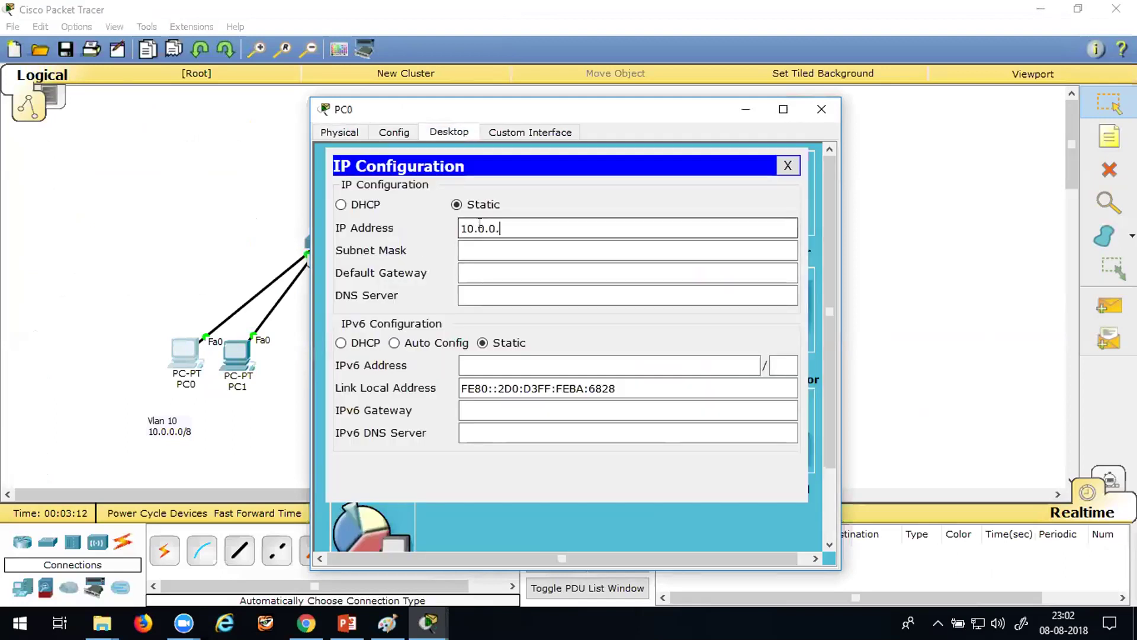
{"action": "type", "text": "2"}
{"action": "key", "text": "Tab"}
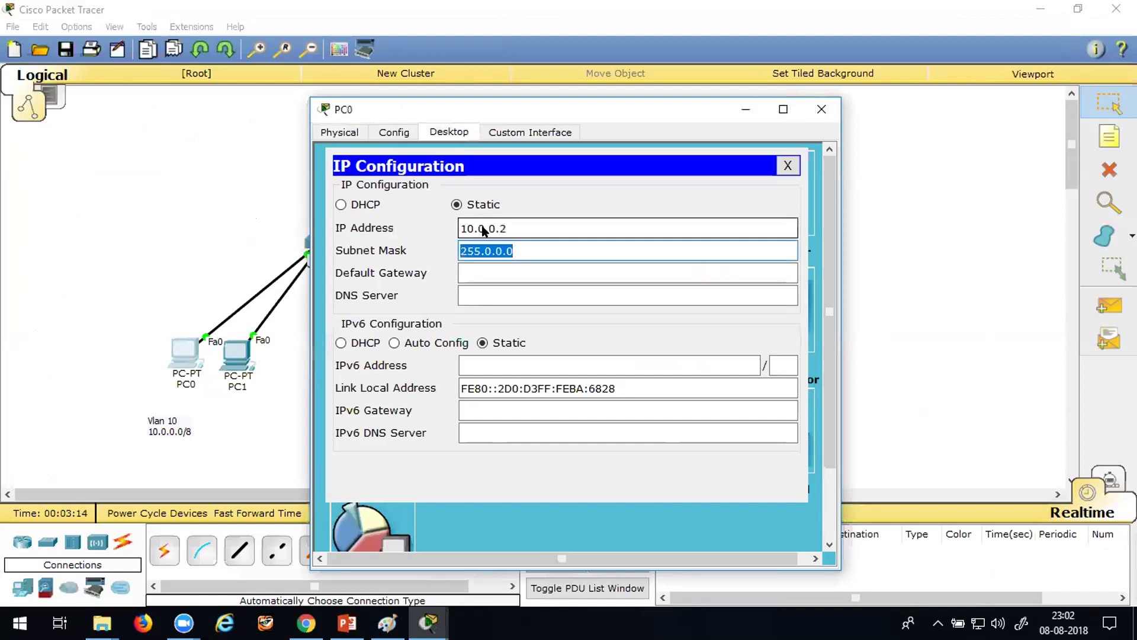
{"action": "left_click", "coordinate": [747, 109]}
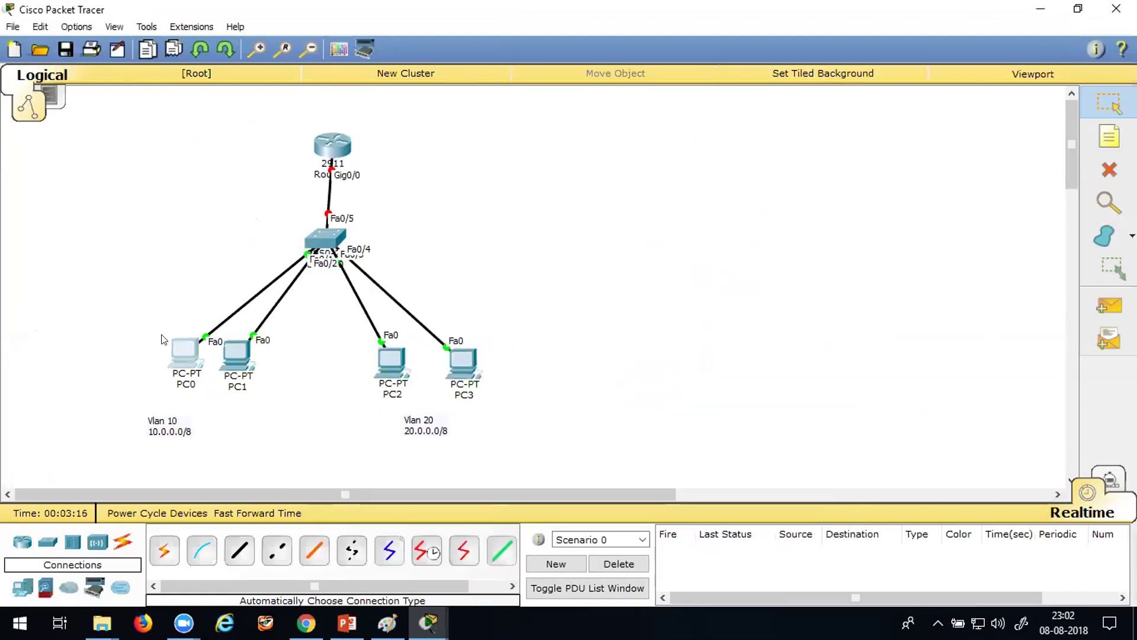
- Give PC1 the static IP address 10.0.0.3 with subnet mask 255.0.0.0
{"action": "left_click", "coordinate": [237, 353]}
{"action": "left_click", "coordinate": [448, 132]}
{"action": "left_click", "coordinate": [364, 178]}
{"action": "left_click", "coordinate": [457, 204]}
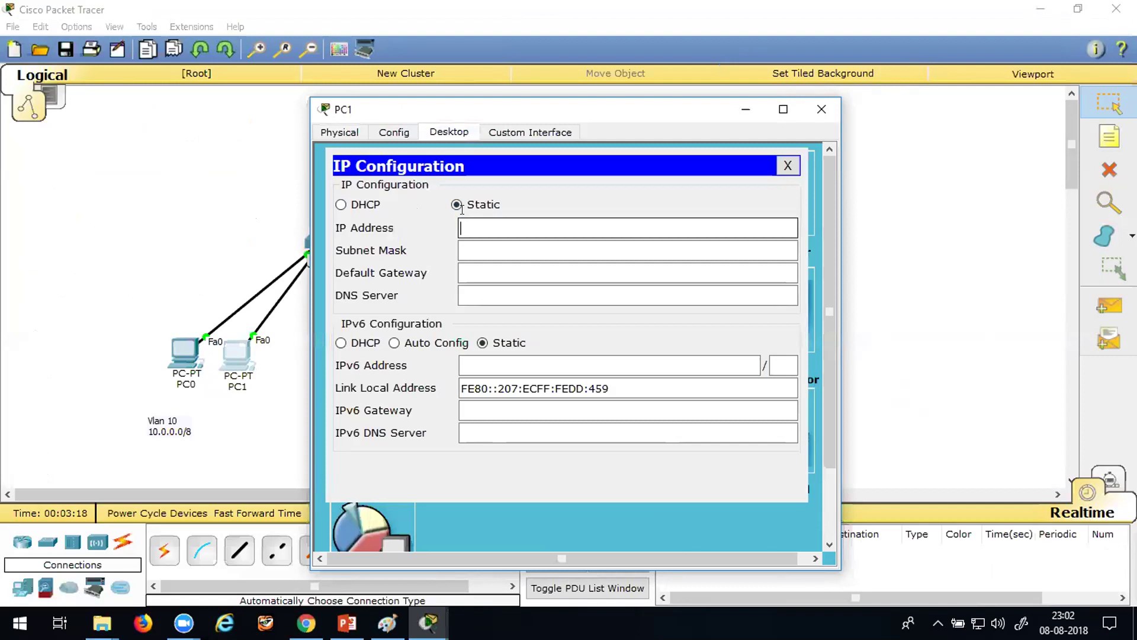
{"action": "type", "text": ".0.0.3"}
{"action": "key", "text": "Tab"}
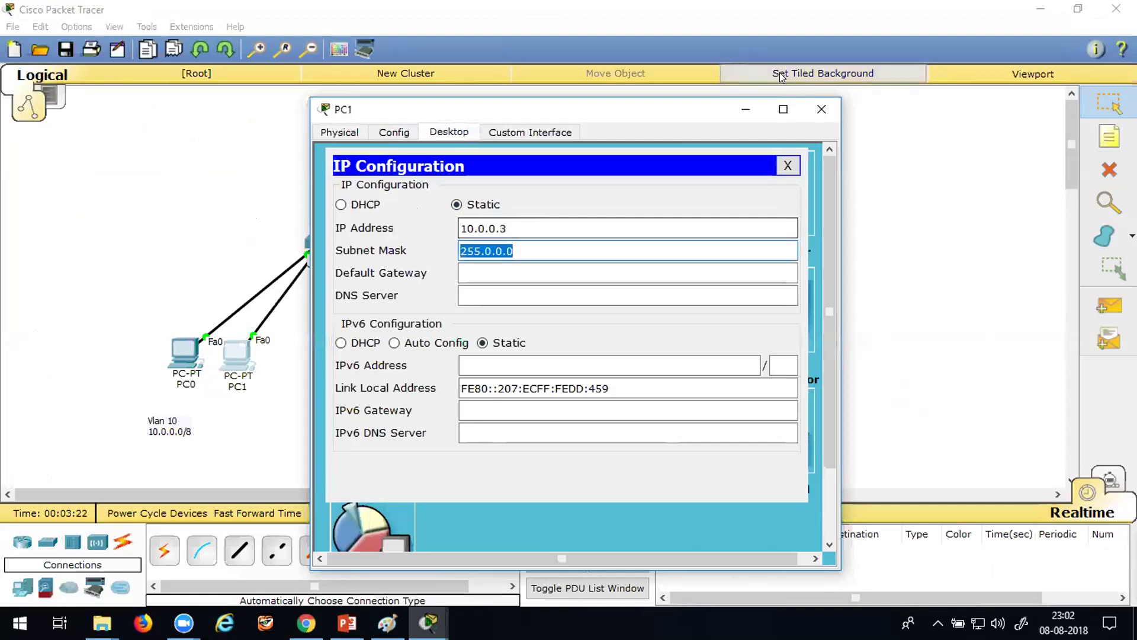
{"action": "left_click", "coordinate": [746, 109]}
- Give PC2 the static IP address 20.0.0.2 with subnet mask 255.0.0.0
{"action": "left_click", "coordinate": [392, 357]}
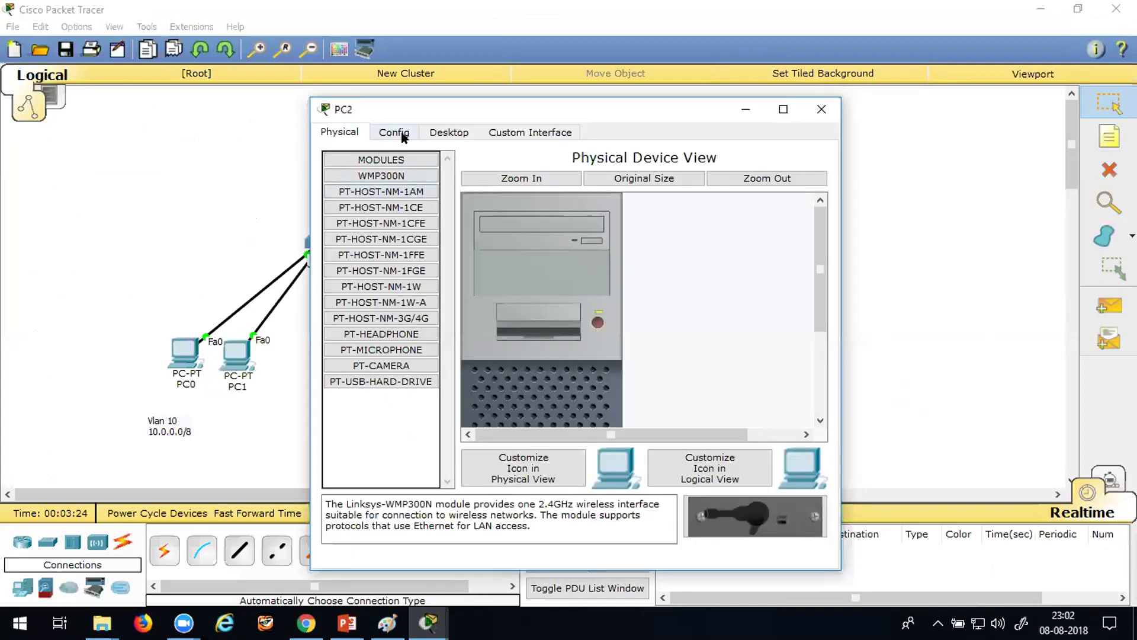
{"action": "left_click", "coordinate": [449, 131]}
{"action": "left_click", "coordinate": [372, 173]}
{"action": "left_click", "coordinate": [493, 231]}
{"action": "type", "text": "20.0.0."}
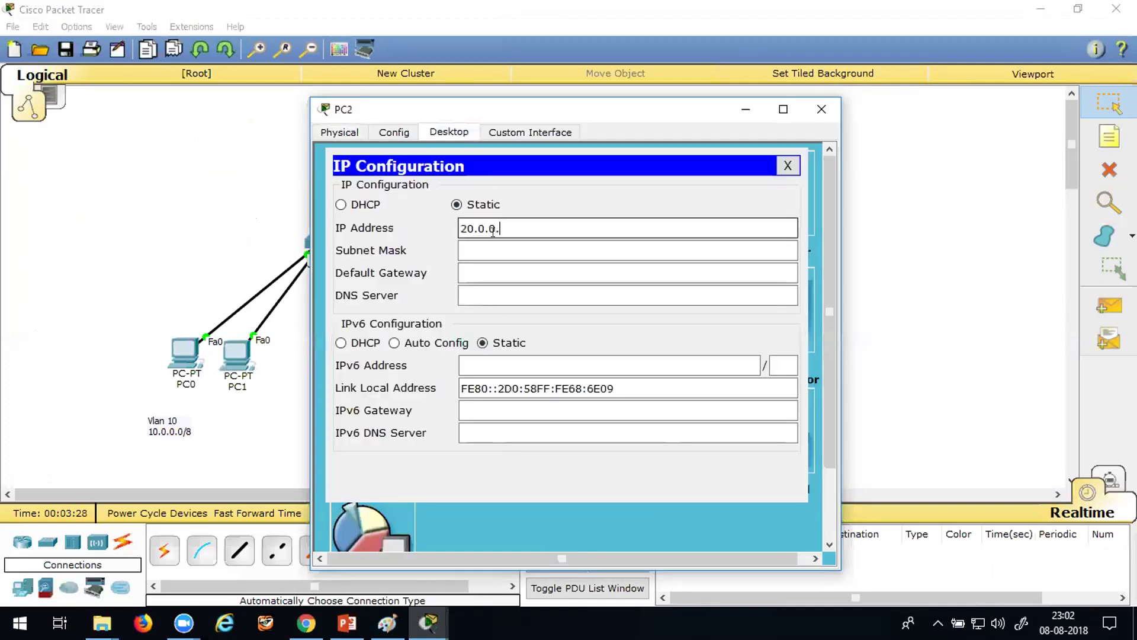
{"action": "type", "text": "2"}
{"action": "key", "text": "Tab"}
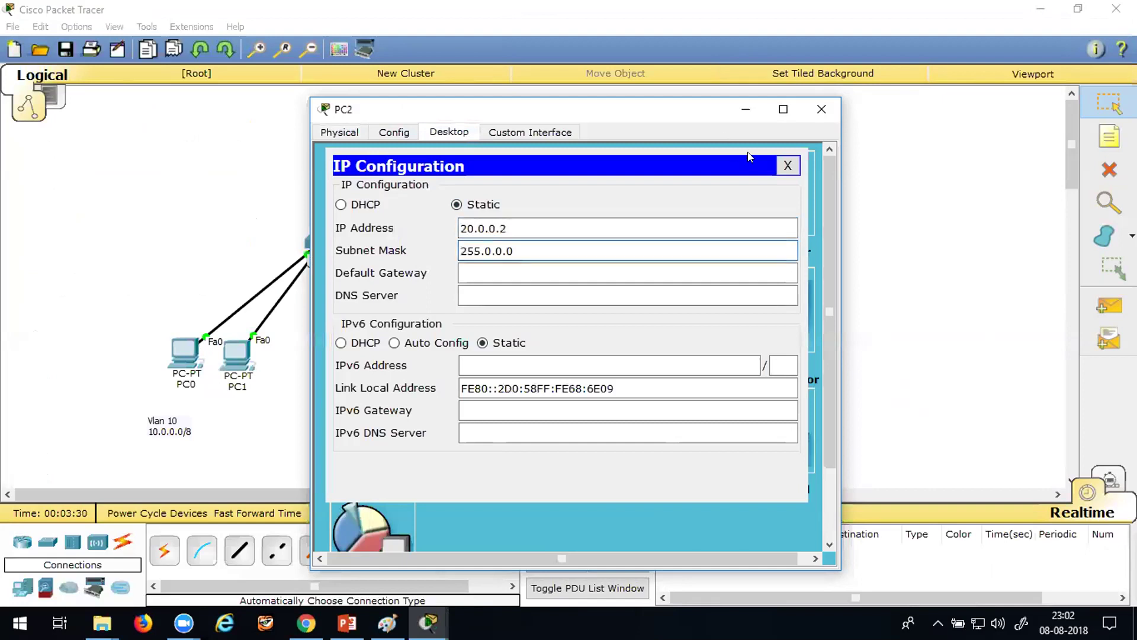
{"action": "left_click", "coordinate": [748, 112]}
- Give PC3 the static IP address 20.0.0.3 with subnet mask 255.0.0.0
{"action": "left_click", "coordinate": [471, 355]}
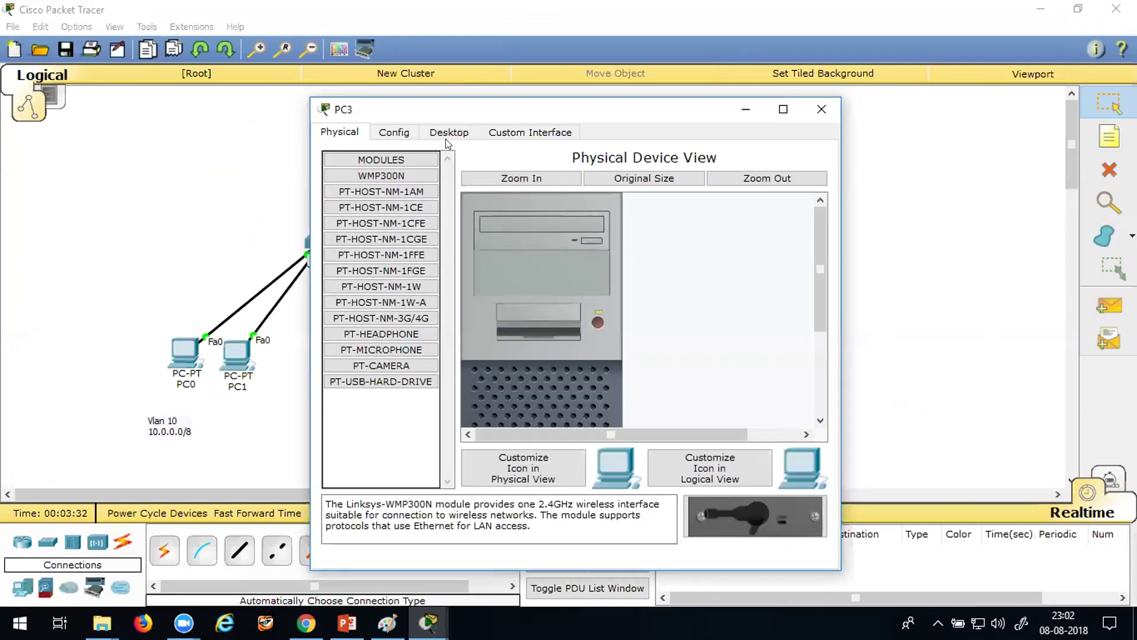
{"action": "left_click", "coordinate": [455, 133]}
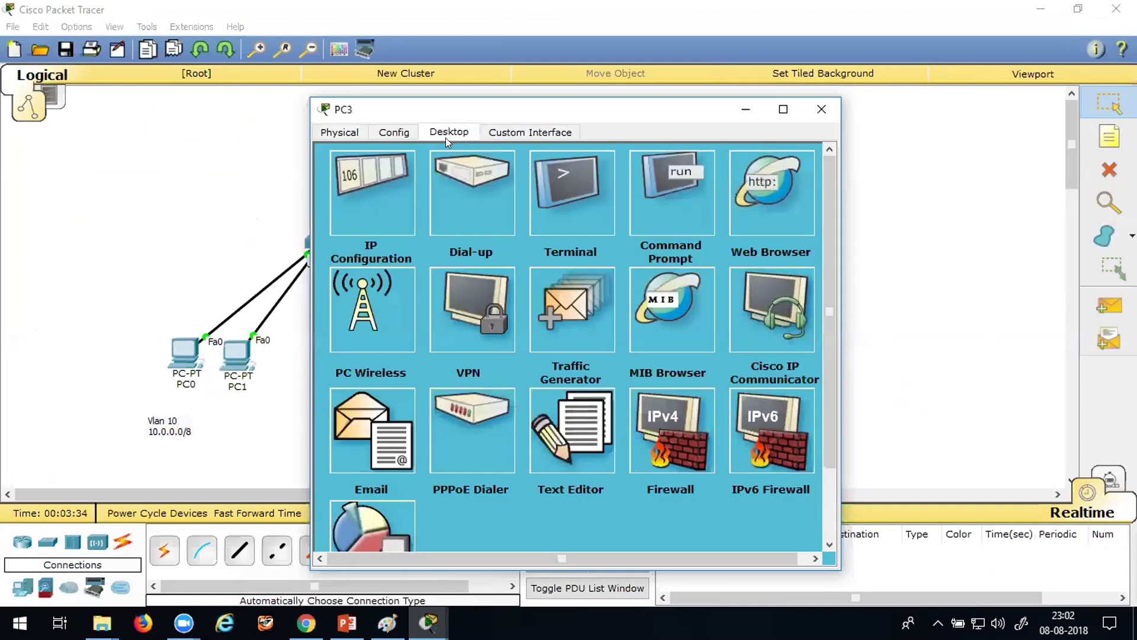
{"action": "left_click", "coordinate": [353, 168]}
{"action": "left_click", "coordinate": [516, 227]}
{"action": "type", "text": "20.0.0.3"}
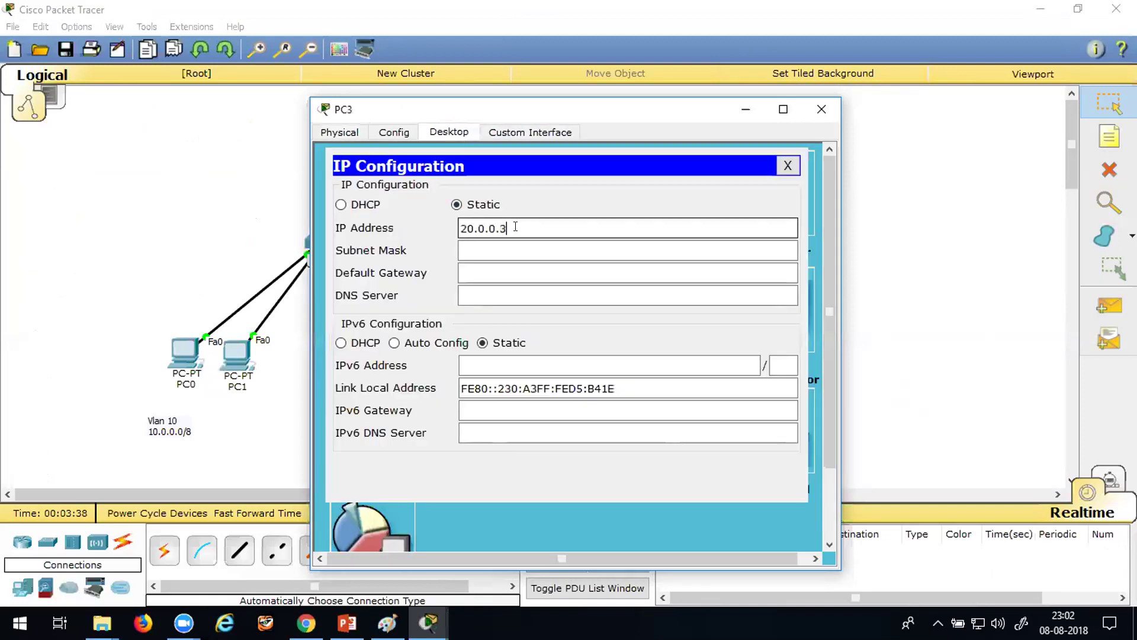
{"action": "key", "text": "Tab"}
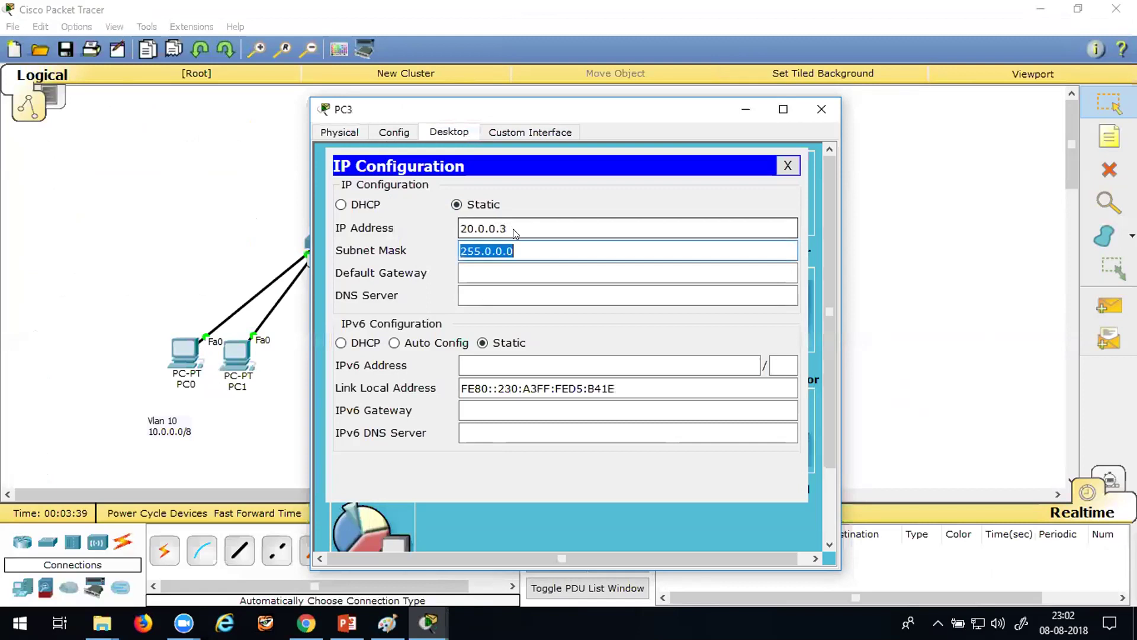
{"action": "left_click", "coordinate": [746, 109]}
- Ping PC1 at 10.0.0.3 from PC0's command prompt to test connectivity inside VLAN 10
{"action": "left_click", "coordinate": [181, 356]}
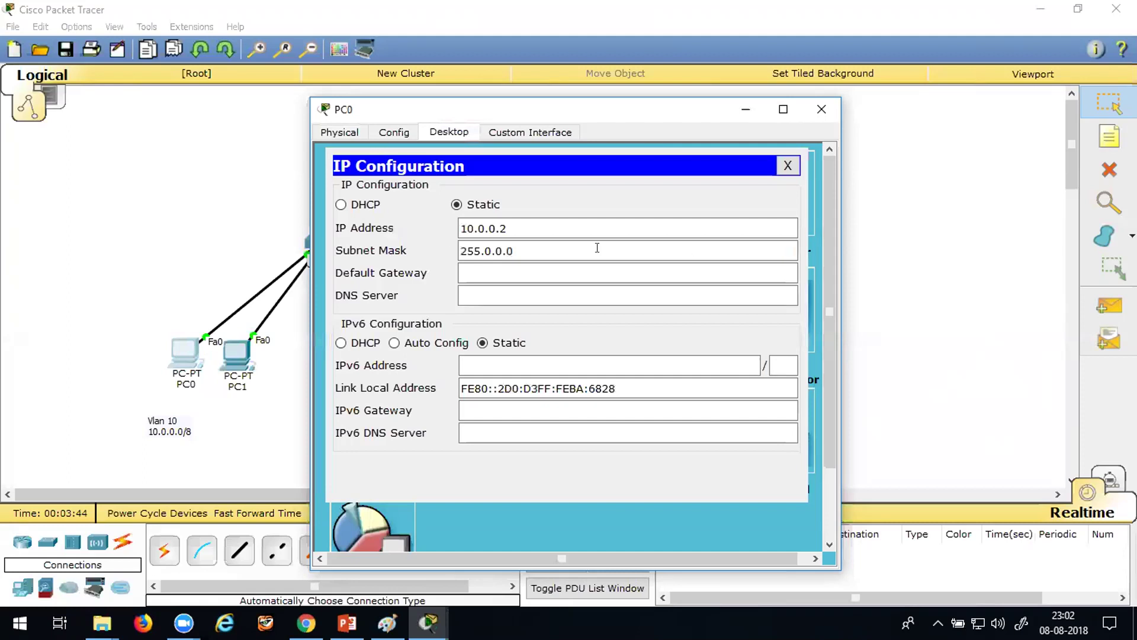
{"action": "left_click", "coordinate": [788, 165]}
{"action": "left_click", "coordinate": [670, 177]}
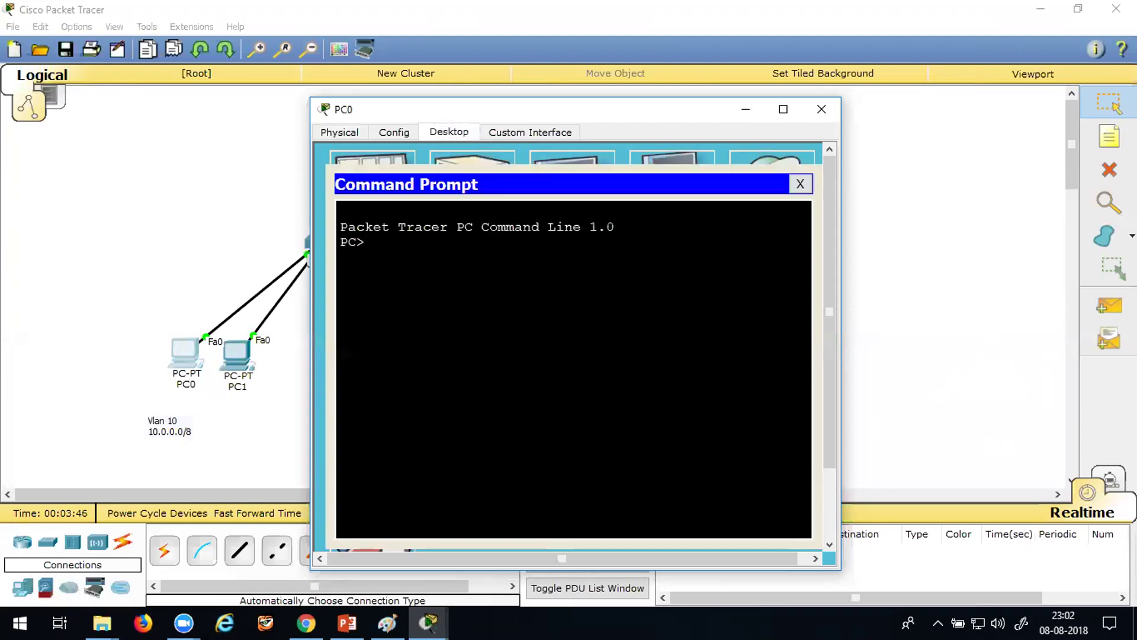
{"action": "type", "text": "ping 10.0.0.3"}
{"action": "key", "text": "Return"}
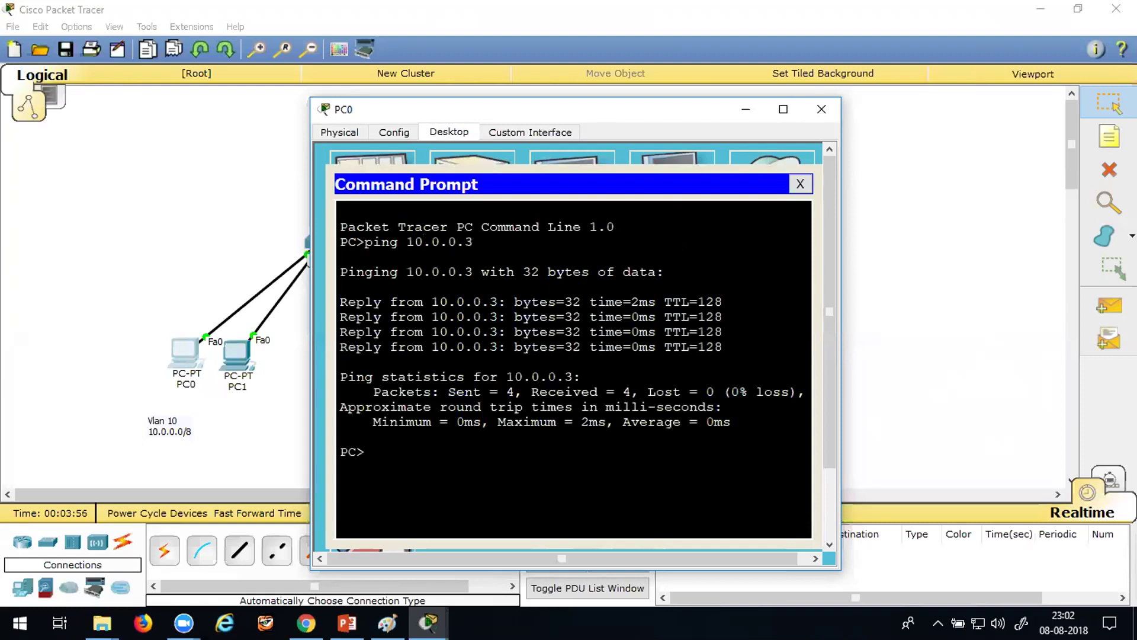
- Ping PC2 at 20.0.0.2 from PC0 to test connectivity between the VLANs, and minimize the PC0 window
{"action": "type", "text": "ping 20.0.0.2"}
{"action": "key", "text": "Return"}
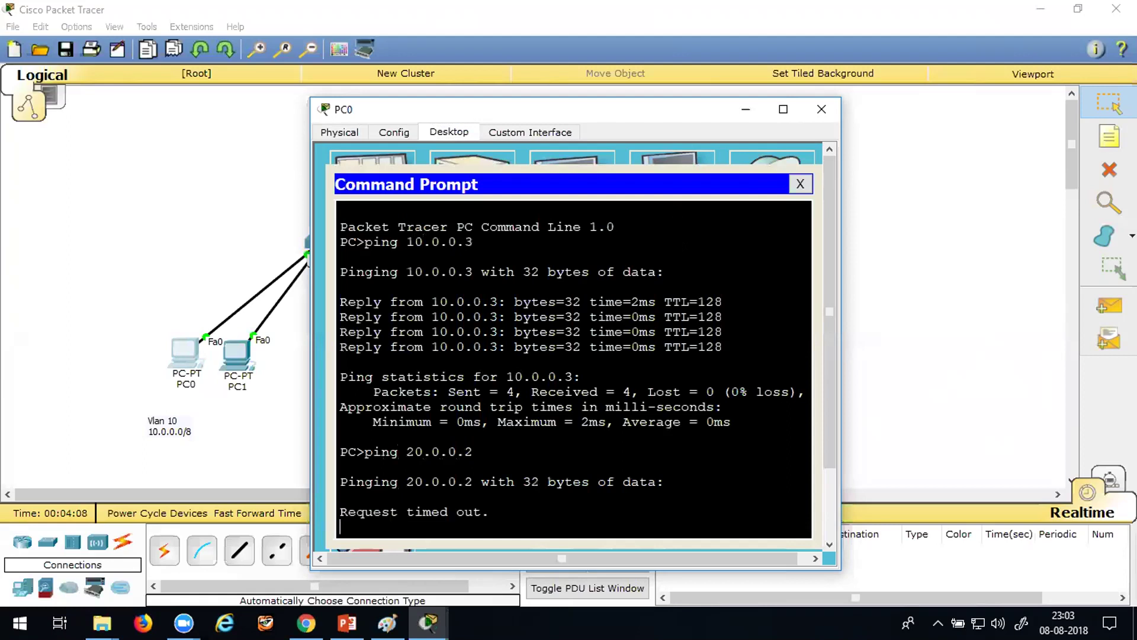
{"action": "left_click", "coordinate": [746, 109]}
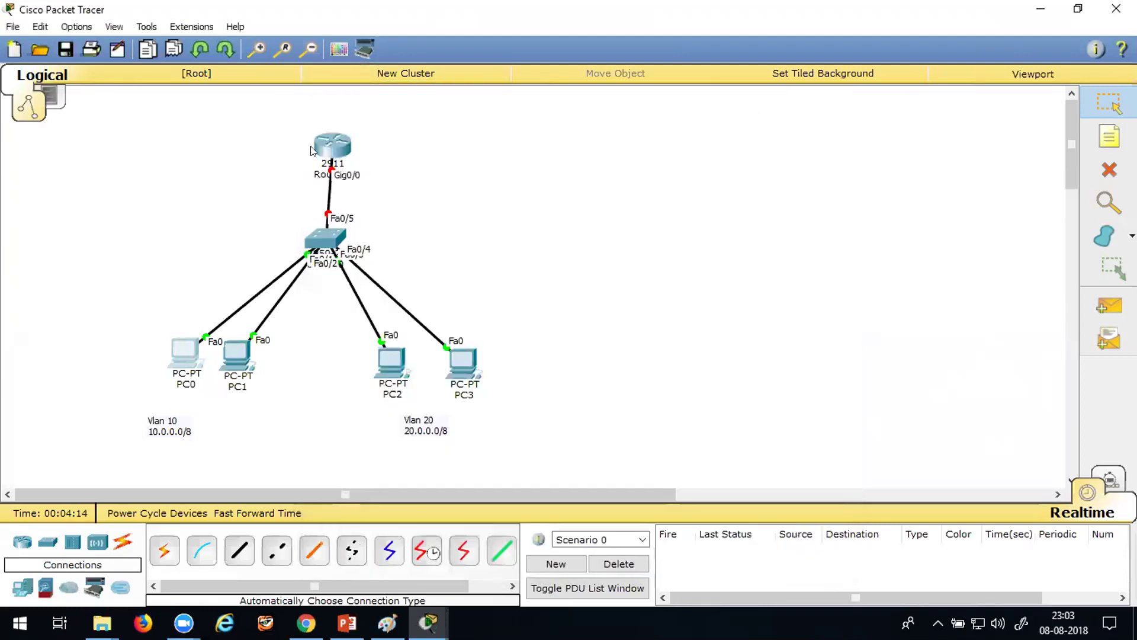
- Open the 2911 router's command line and answer no to the initial configuration dialog
{"action": "left_click", "coordinate": [343, 142]}
{"action": "left_click_drag", "start_coordinate": [465, 113], "coordinate": [591, 95]}
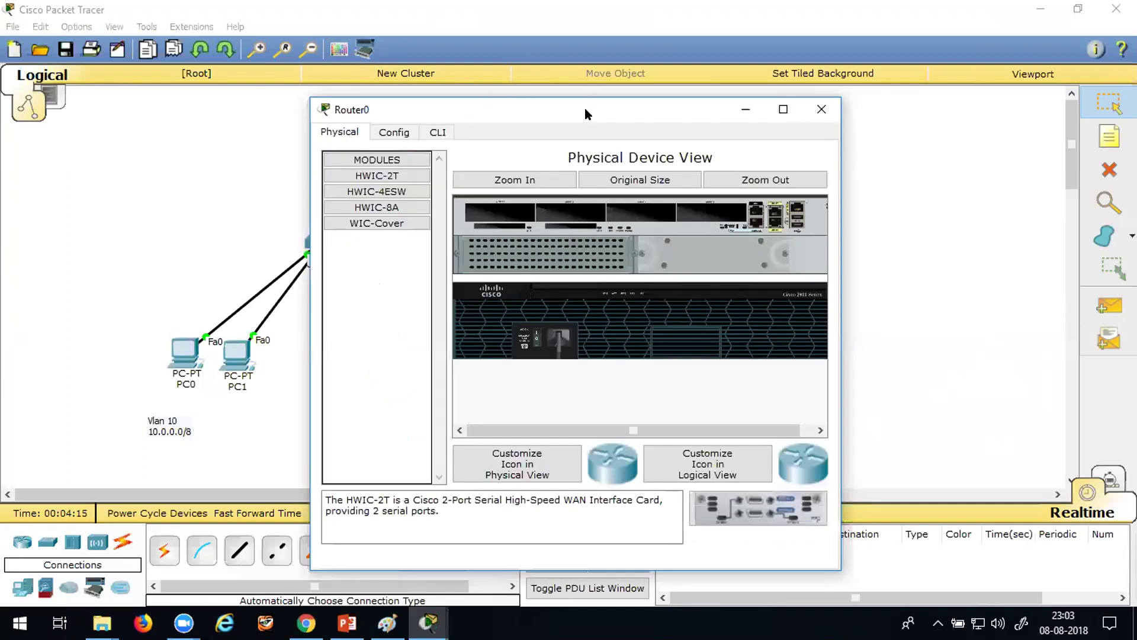
{"action": "left_click", "coordinate": [566, 115]}
{"action": "type", "text": "no"}
{"action": "key", "text": "Return"}
{"action": "key", "text": "Return"}
{"action": "key", "text": "Return"}
{"action": "key", "text": "Return"}
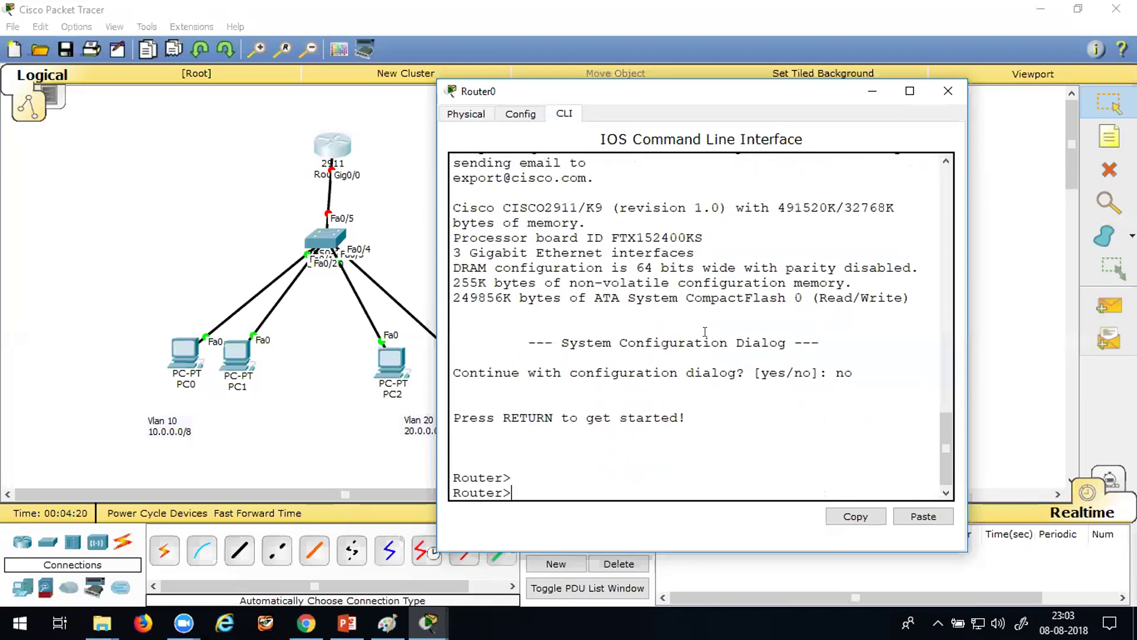
- Enter privileged mode with en and global configuration mode with conf t on the router
{"action": "type", "text": "en"}
{"action": "key", "text": "Return"}
{"action": "key", "text": "Return"}
{"action": "type", "text": "conf t"}
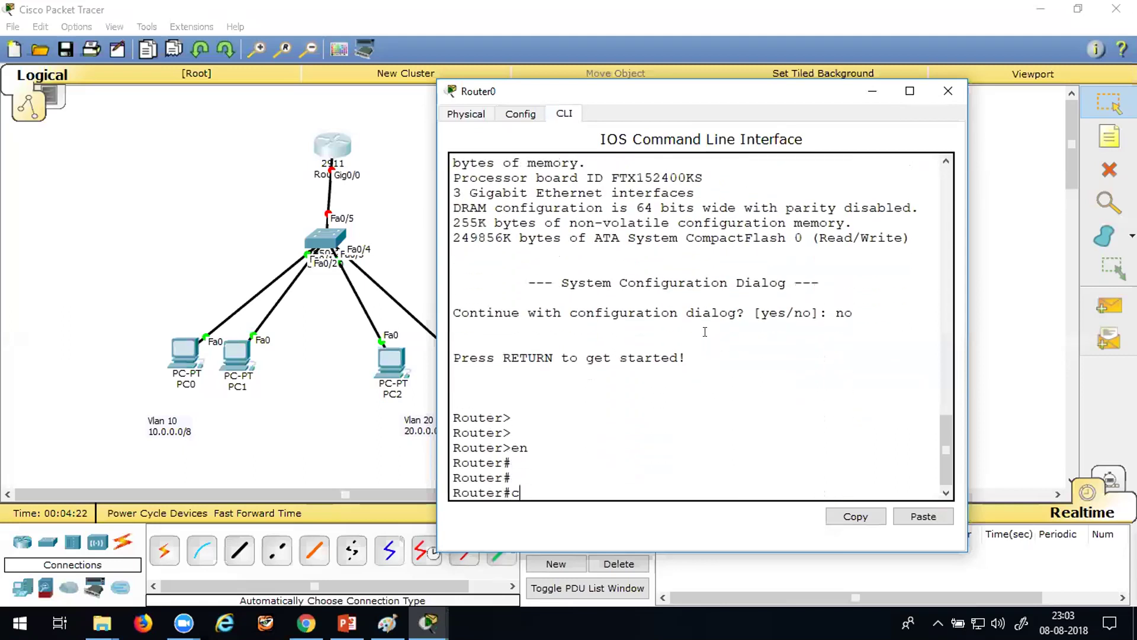
{"action": "key", "text": "Return"}
{"action": "key", "text": "Return"}
{"action": "key", "text": "Return"}
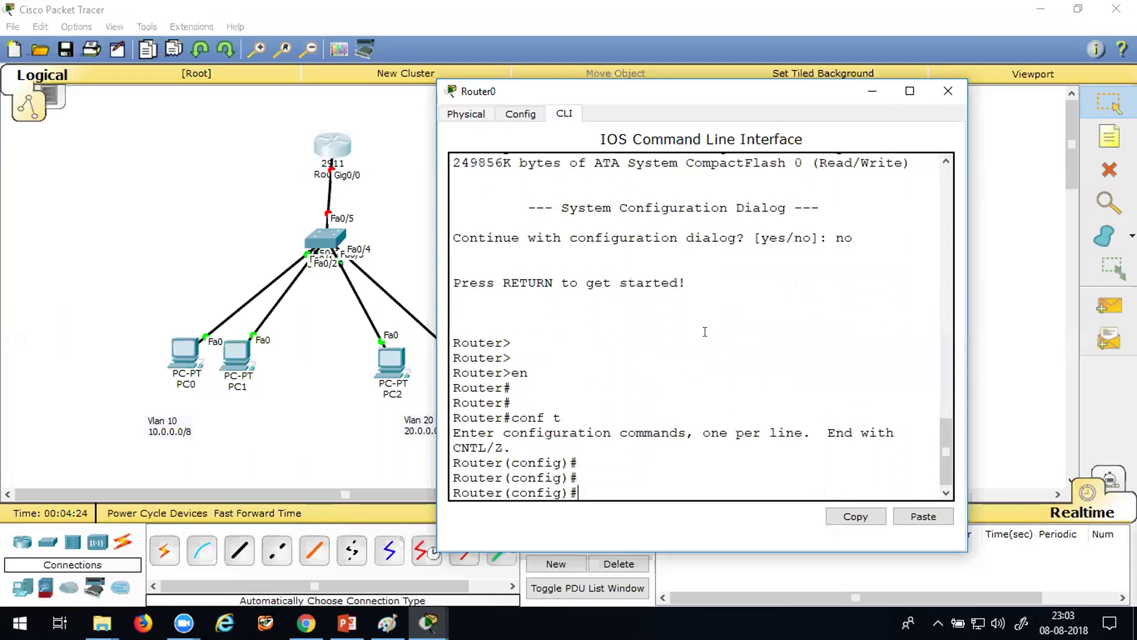
- Set the router's hostname to R1 and clear the console view with blank prompt lines
{"action": "type", "text": "host R1"}
{"action": "key", "text": "Return"}
{"action": "key", "text": "Return"}
{"action": "key", "text": "Return"}
{"action": "key", "text": "Return"}
{"action": "key", "text": "Return"}
{"action": "key", "text": "Return"}
{"action": "key", "text": "Return"}
{"action": "key", "text": "Return"}
{"action": "key", "text": "Return"}
{"action": "key", "text": "Return"}
{"action": "key", "text": "Return"}
{"action": "key", "text": "Return"}
{"action": "key", "text": "Return"}
{"action": "key", "text": "Return"}
{"action": "key", "text": "Return"}
{"action": "key", "text": "Return"}
{"action": "key", "text": "Return"}
{"action": "key", "text": "Return"}
{"action": "key", "text": "Return"}
{"action": "key", "text": "Return"}
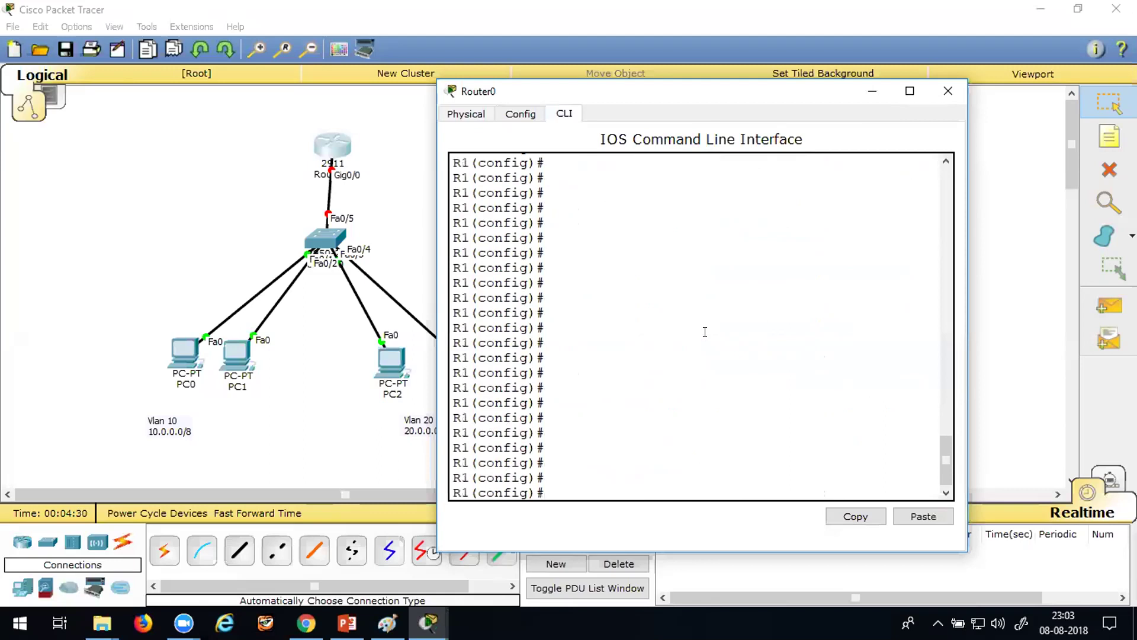
- Try to enter interface fa0/0 on R1, and exit global configuration mode
{"action": "type", "text": "int fa0/0"}
{"action": "key", "text": "Return"}
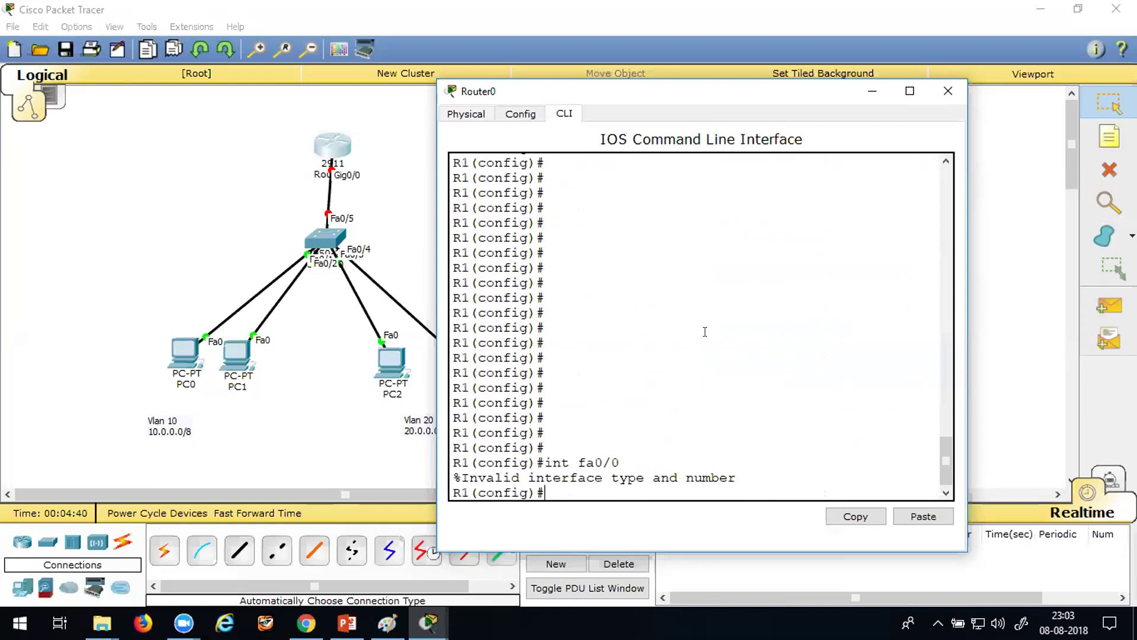
{"action": "type", "text": "exit"}
{"action": "key", "text": "Return"}
{"action": "key", "text": "Return"}
{"action": "key", "text": "Return"}
{"action": "key", "text": "Return"}
{"action": "key", "text": "Return"}
{"action": "key", "text": "Return"}
{"action": "key", "text": "Return"}
{"action": "key", "text": "Return"}
{"action": "key", "text": "Return"}
{"action": "key", "text": "Return"}
{"action": "key", "text": "Return"}
{"action": "key", "text": "Return"}
{"action": "key", "text": "Return"}
{"action": "key", "text": "Return"}
{"action": "key", "text": "Return"}
{"action": "key", "text": "Return"}
{"action": "key", "text": "Return"}
{"action": "key", "text": "Return"}
{"action": "key", "text": "Return"}
{"action": "key", "text": "Return"}
{"action": "key", "text": "Return"}
{"action": "key", "text": "Return"}
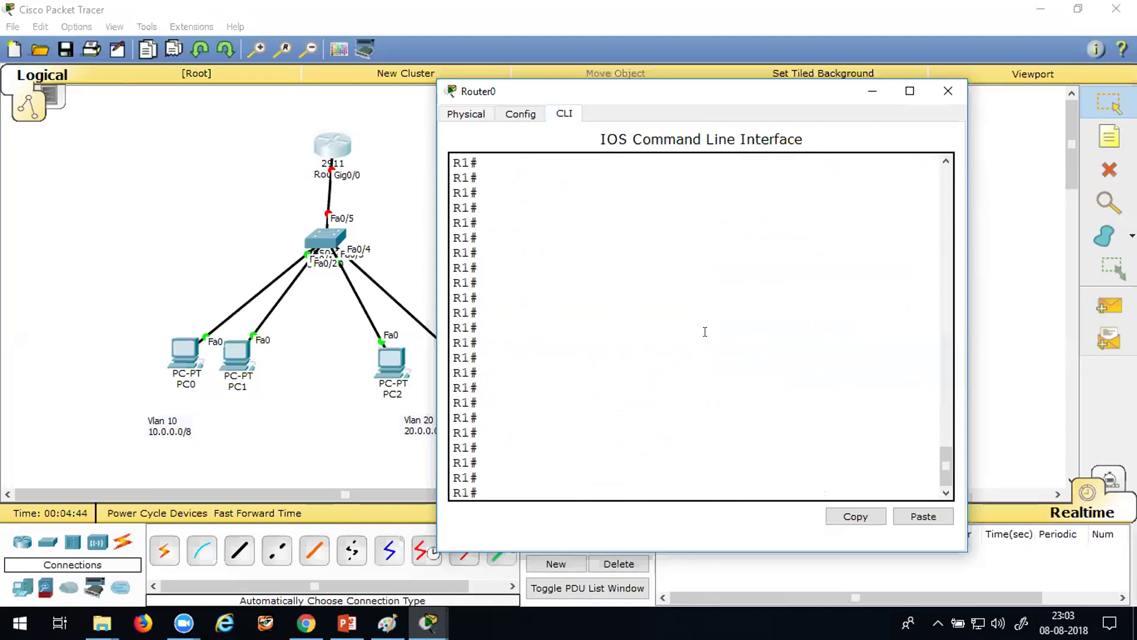
- Try to enter interface gig0/0 from privileged mode, and return to global configuration mode with conf t
{"action": "type", "text": "int gig0/0"}
{"action": "key", "text": "Return"}
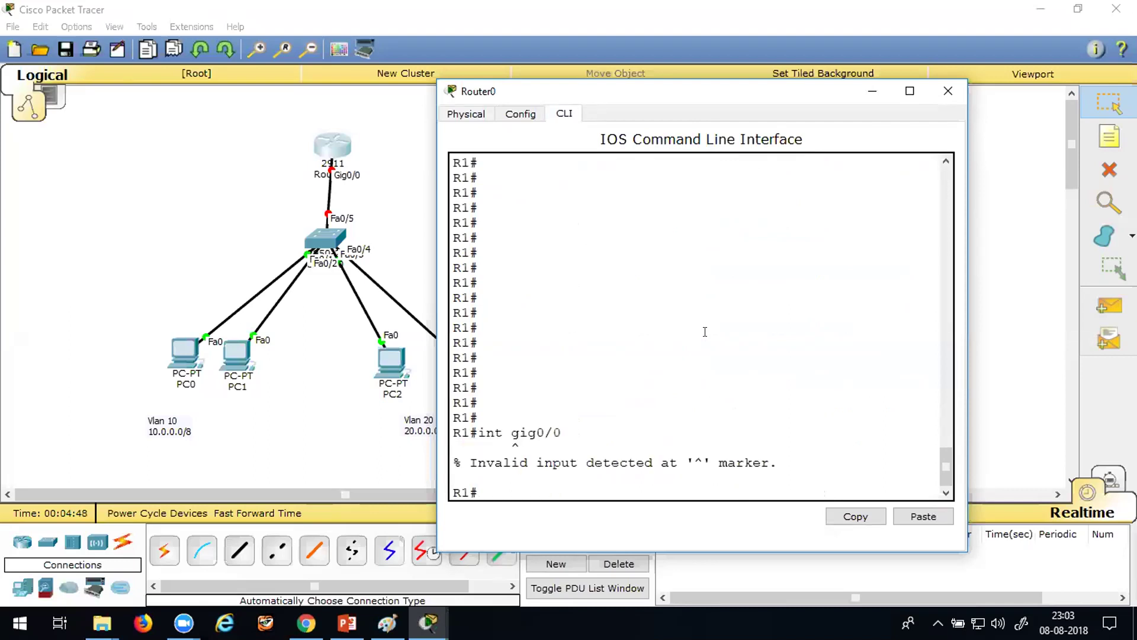
{"action": "type", "text": "conf t"}
{"action": "key", "text": "Return"}
{"action": "key", "text": "Return"}
{"action": "key", "text": "Return"}
{"action": "key", "text": "Return"}
{"action": "key", "text": "Return"}
{"action": "key", "text": "Return"}
{"action": "key", "text": "Return"}
{"action": "key", "text": "Return"}
{"action": "key", "text": "Return"}
{"action": "key", "text": "Return"}
{"action": "key", "text": "Return"}
{"action": "key", "text": "Return"}
{"action": "key", "text": "Return"}
{"action": "key", "text": "Return"}
{"action": "key", "text": "Return"}
{"action": "key", "text": "Return"}
{"action": "key", "text": "Return"}
{"action": "key", "text": "Return"}
{"action": "key", "text": "Return"}
{"action": "key", "text": "Return"}
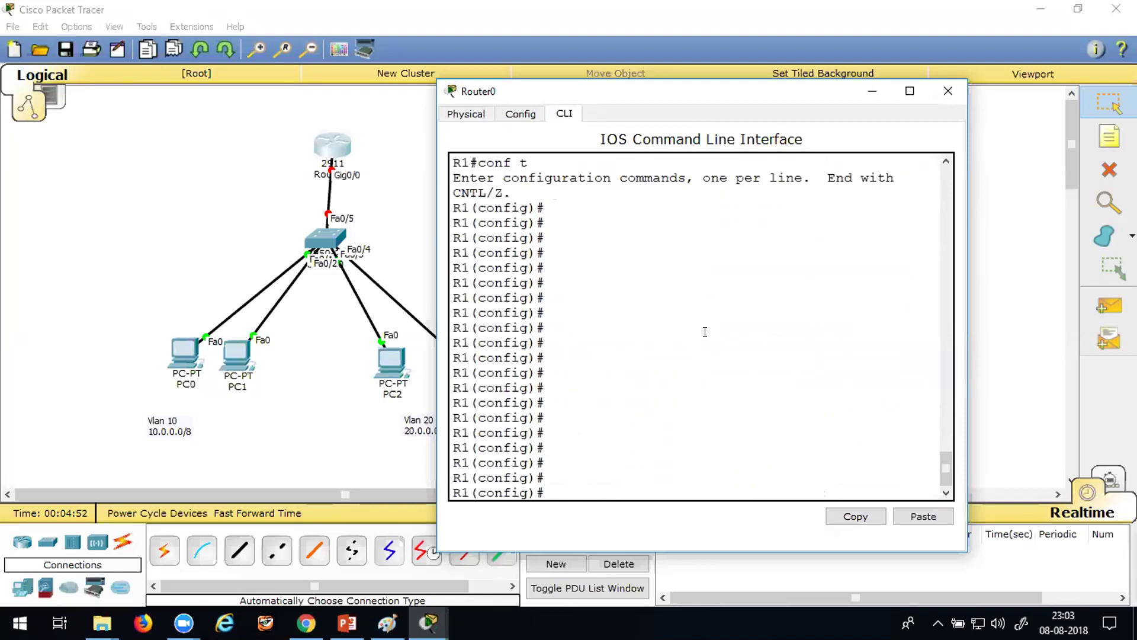
- Enter interface gig0/0 on R1 and enable it with no shut
{"action": "type", "text": "int g"}
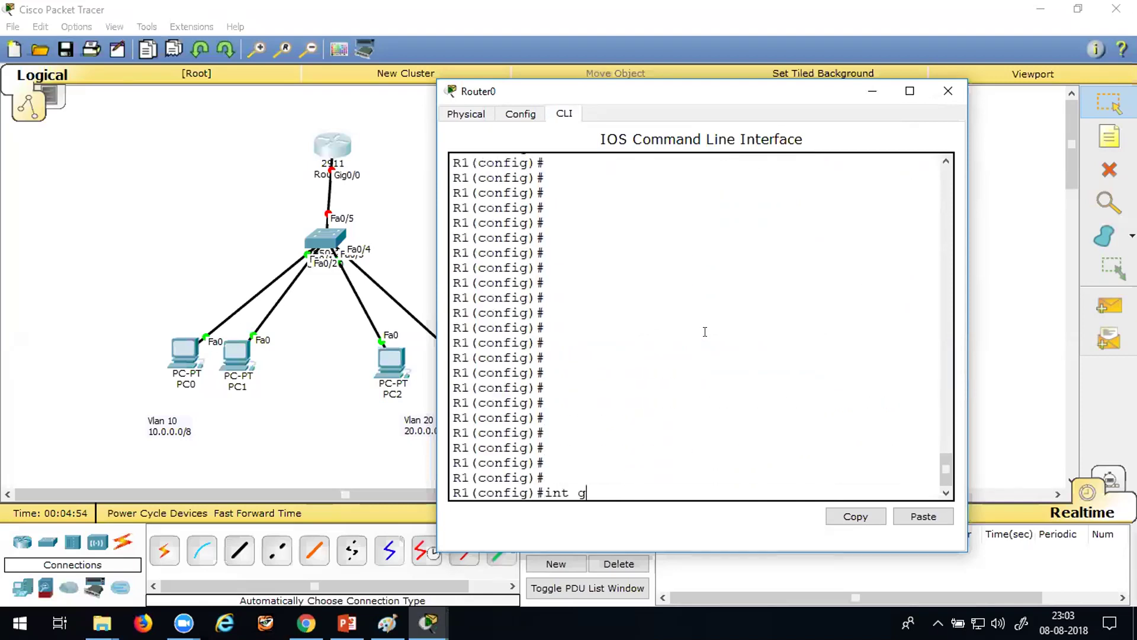
{"action": "type", "text": "ig0/0"}
{"action": "key", "text": "Return"}
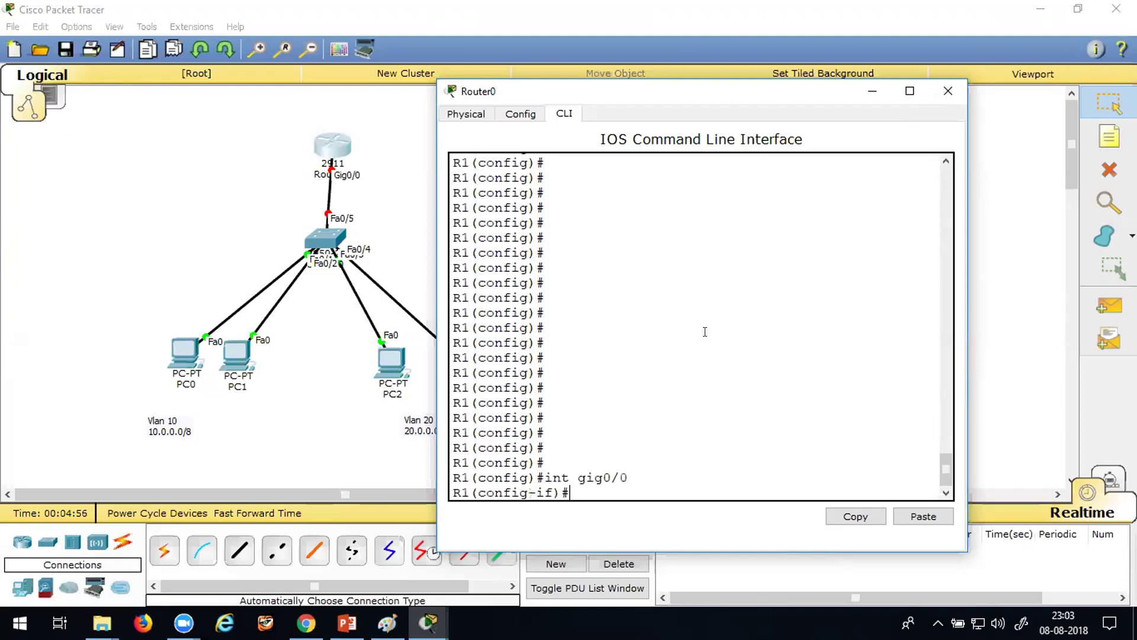
{"action": "type", "text": "no shut"}
{"action": "key", "text": "Return"}
{"action": "key", "text": "Return"}
{"action": "key", "text": "Return"}
{"action": "key", "text": "Return"}
- Remove any IP address from interface gig0/0 with no ip add and exit to global configuration mode
{"action": "type", "text": "no ip add"}
{"action": "key", "text": "Return"}
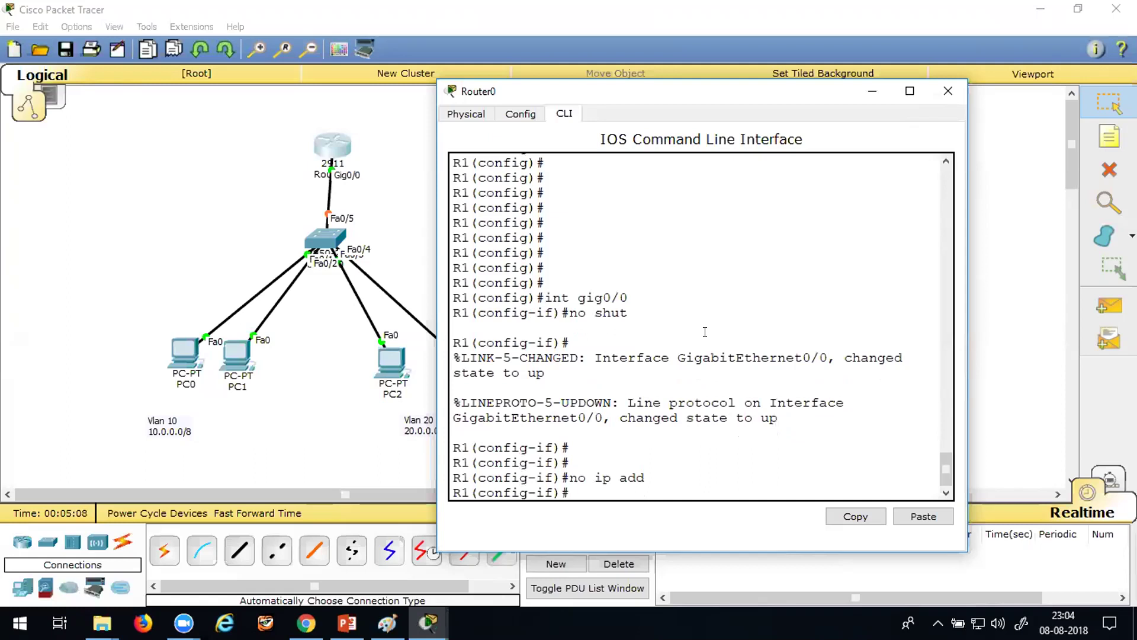
{"action": "type", "text": "exit"}
{"action": "key", "text": "Return"}
{"action": "key", "text": "Return"}
{"action": "key", "text": "Return"}
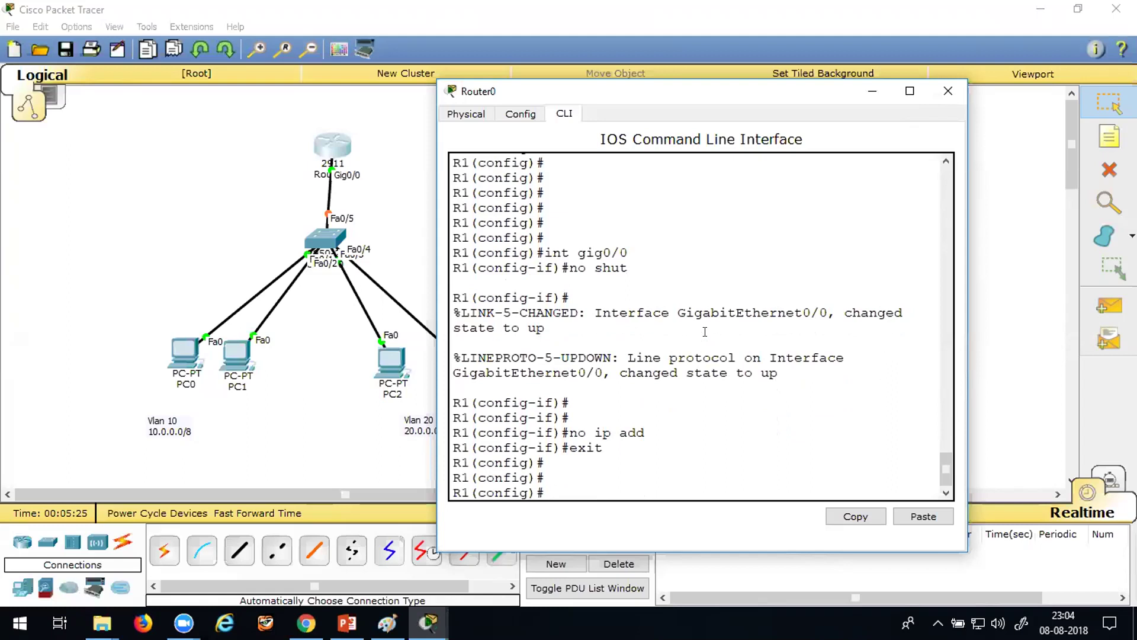
- Create subinterface gig0/0.1 on R1 and enter its configuration mode
{"action": "key", "text": "Return"}
{"action": "key", "text": "Return"}
{"action": "key", "text": "Return"}
{"action": "key", "text": "Return"}
{"action": "key", "text": "Return"}
{"action": "key", "text": "Return"}
{"action": "key", "text": "Return"}
{"action": "key", "text": "Return"}
{"action": "key", "text": "Return"}
{"action": "key", "text": "Return"}
{"action": "key", "text": "Return"}
{"action": "key", "text": "Return"}
{"action": "key", "text": "Return"}
{"action": "key", "text": "Return"}
{"action": "key", "text": "Return"}
{"action": "key", "text": "Return"}
{"action": "key", "text": "Return"}
{"action": "key", "text": "Return"}
{"action": "key", "text": "Return"}
{"action": "key", "text": "Return"}
{"action": "type", "text": "int gig"}
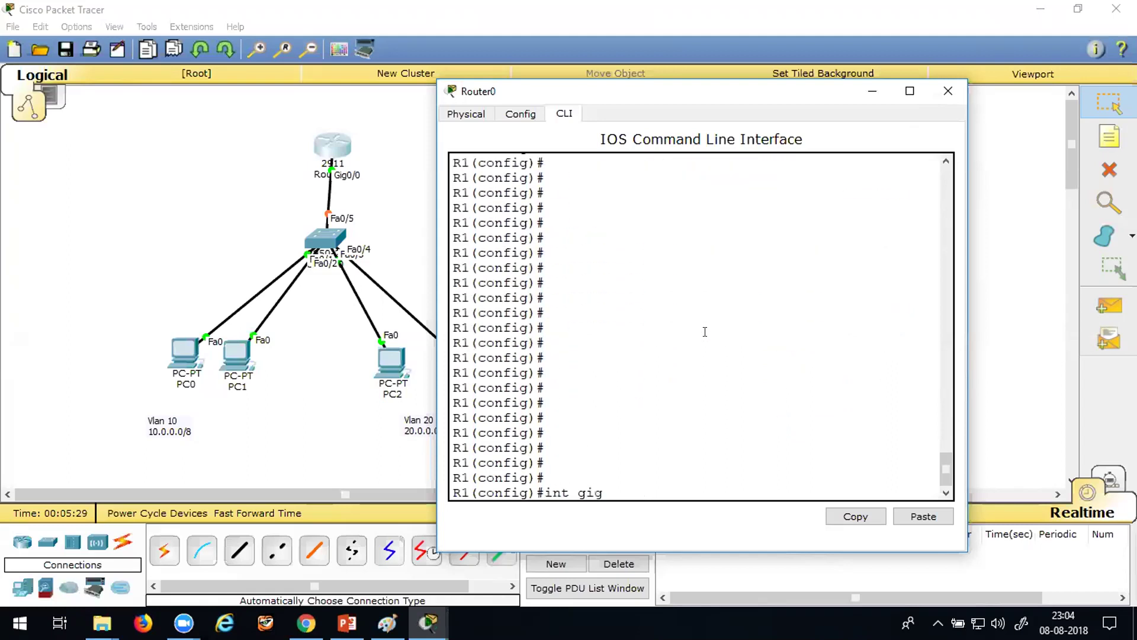
{"action": "type", "text": "0/0.1"}
{"action": "key", "text": "Return"}
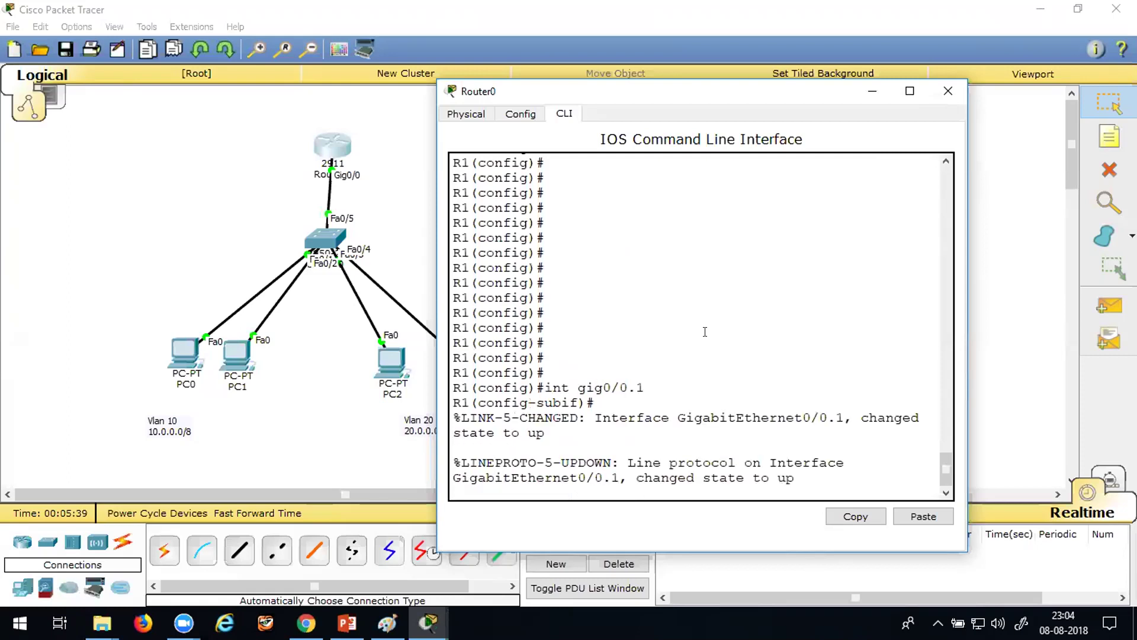
{"action": "key", "text": "Return"}
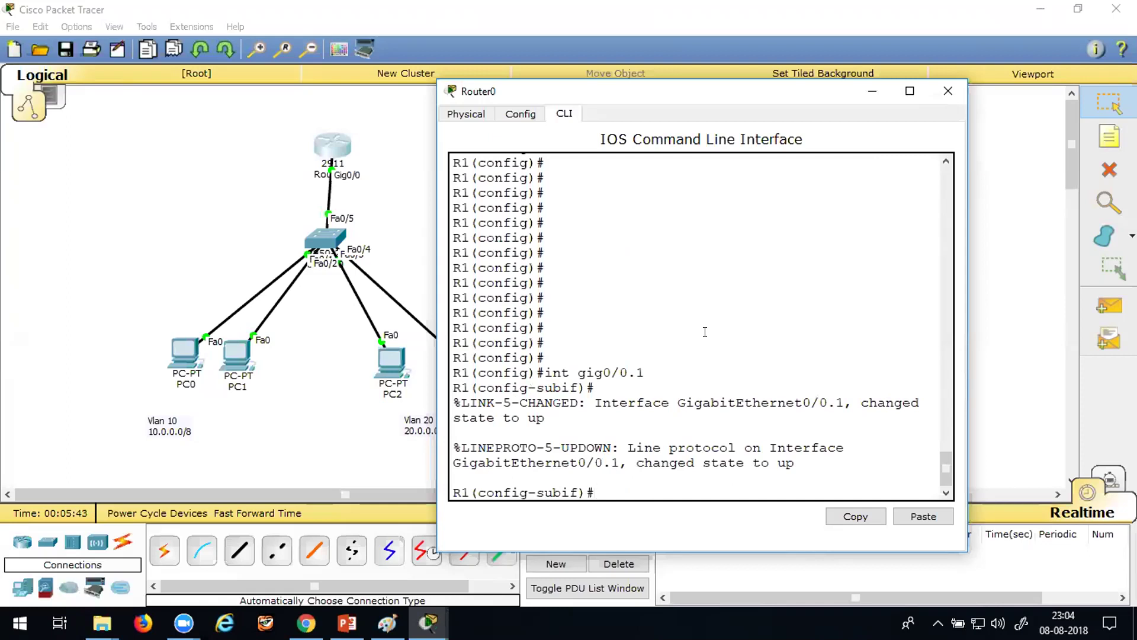
- Set 802.1Q encapsulation for VLAN 10 on subinterface gig0/0.1 with encapsulation dot1Q 10
{"action": "type", "text": "en"}
{"action": "key", "text": "Tab"}
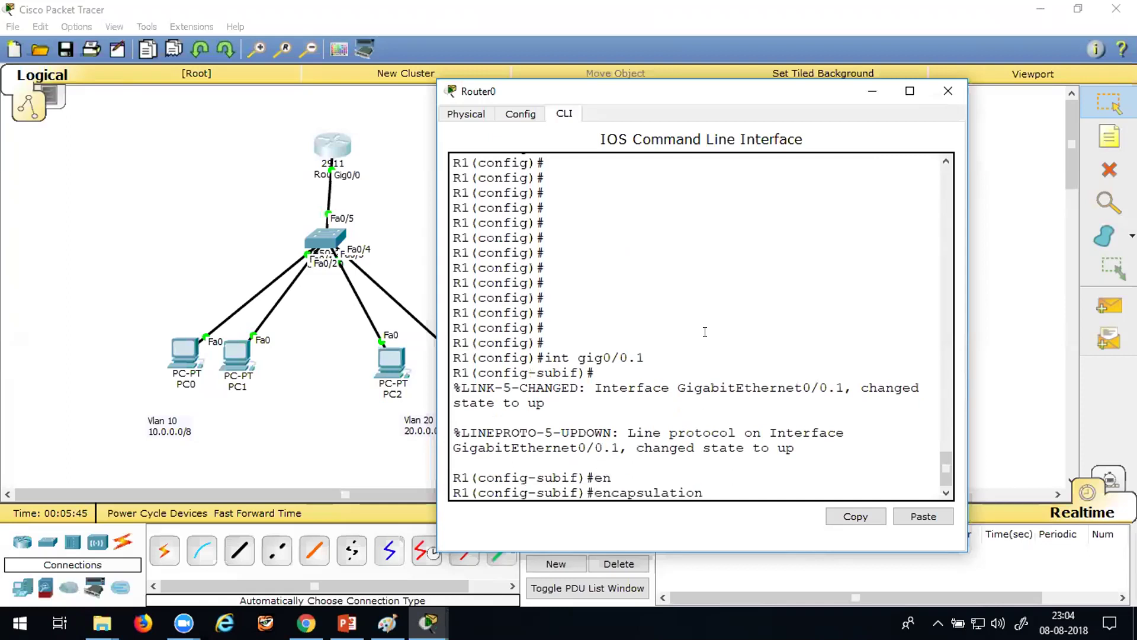
{"action": "type", "text": "d"}
{"action": "key", "text": "Tab"}
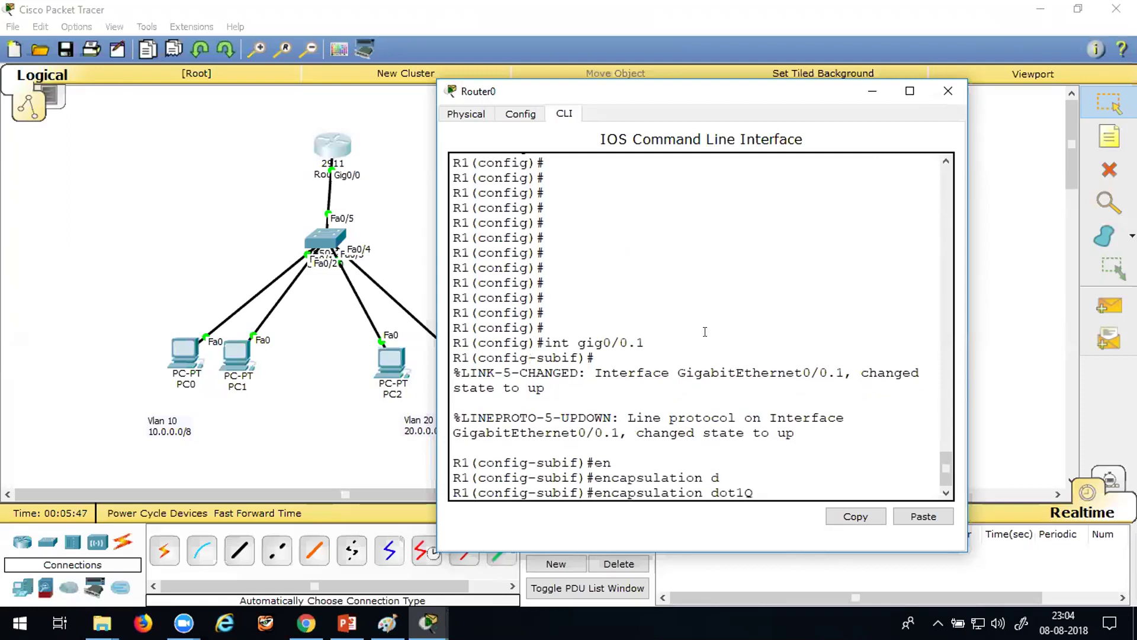
{"action": "type", "text": "10"}
{"action": "key", "text": "Return"}
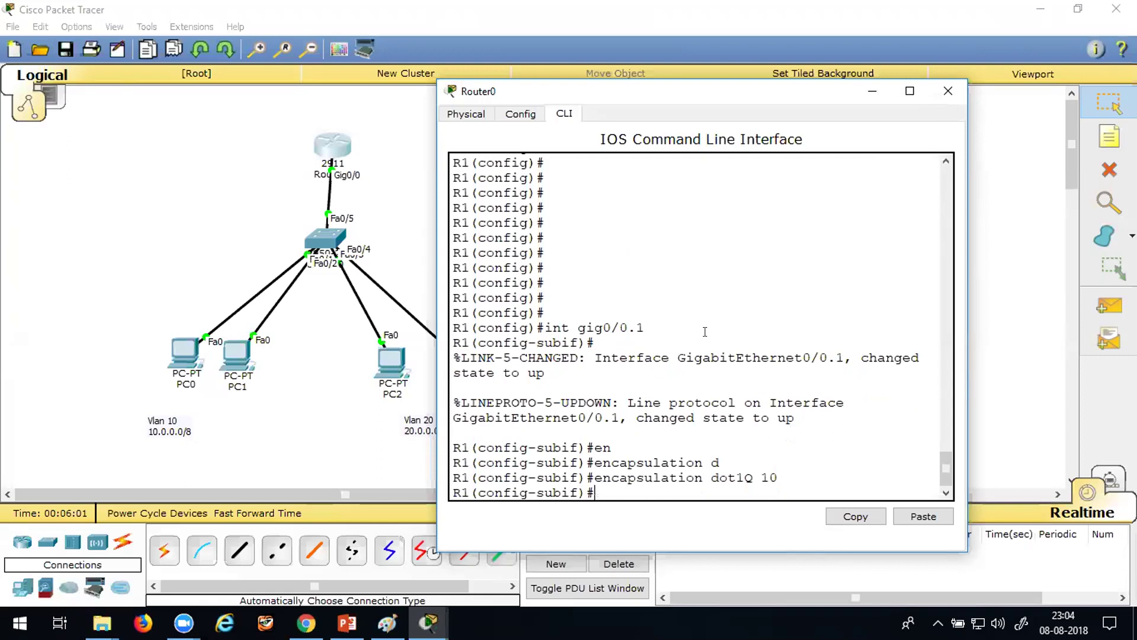
- Assign IP address 10.0.0.1 with mask 255.0.0.0 to subinterface gig0/0.1 and exit to global configuration mode
{"action": "type", "text": "ip add 10.0.0.1 255.0.0.0"}
{"action": "key", "text": "Return"}
{"action": "type", "text": "exit"}
{"action": "key", "text": "Return"}
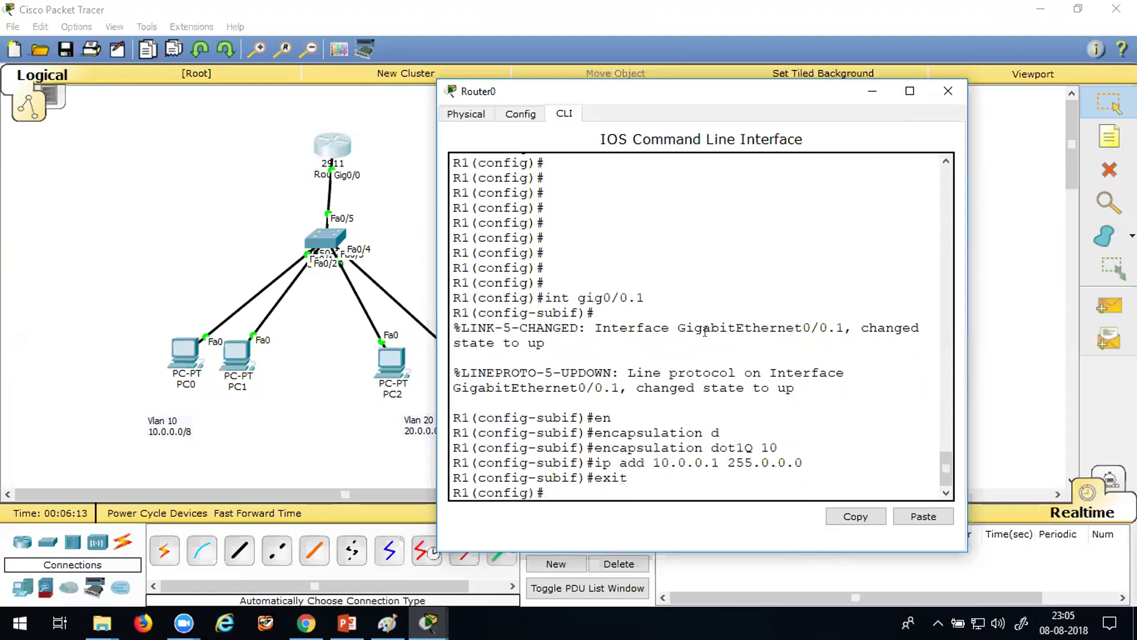
- Create subinterface gig0/0.2 on R1 and enter its configuration mode
{"action": "type", "text": "int gig0/0.1"}
{"action": "key", "text": "BackSpace"}
{"action": "type", "text": "2"}
{"action": "key", "text": "Return"}
{"action": "key", "text": "Return"}
- Set 802.1Q encapsulation for VLAN 20 on subinterface gig0/0.2 with encapsulation dot1Q 20
{"action": "key", "text": "Up"}
{"action": "key", "text": "Up"}
{"action": "key", "text": "Up"}
{"action": "key", "text": "Up"}
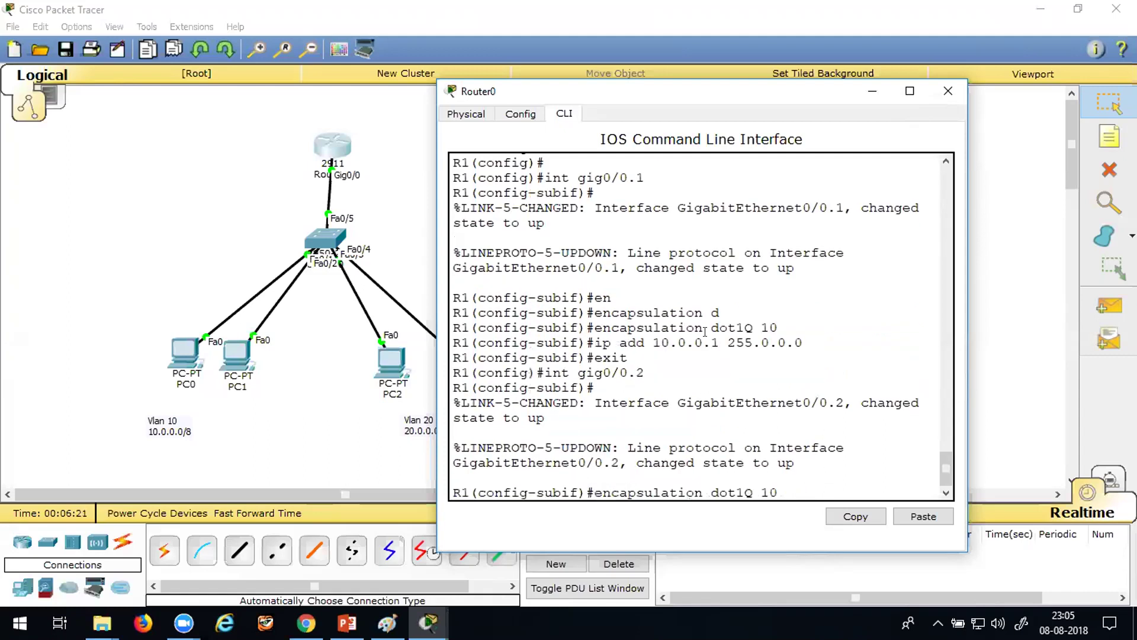
{"action": "key", "text": "BackSpace"}
{"action": "key", "text": "BackSpace"}
{"action": "type", "text": "20"}
{"action": "key", "text": "Return"}
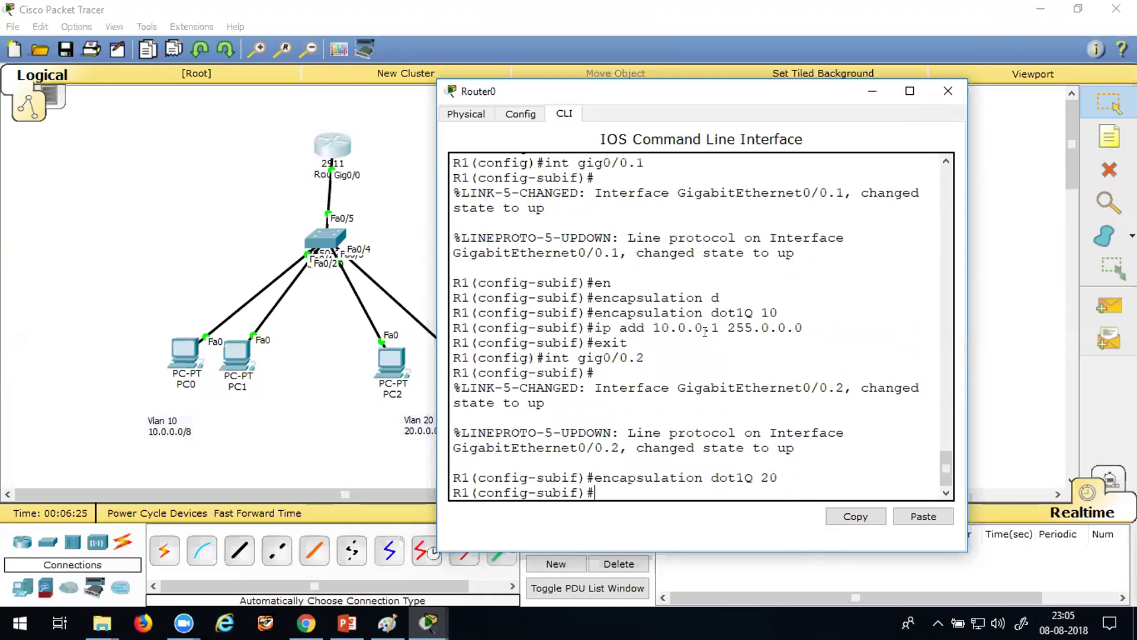
- Assign IP address 20.0.0.1 with mask 255.0.0.0 to subinterface gig0/0.2 and exit to global configuration mode
{"action": "key", "text": "Up"}
{"action": "key", "text": "Up"}
{"action": "key", "text": "Up"}
{"action": "key", "text": "Up"}
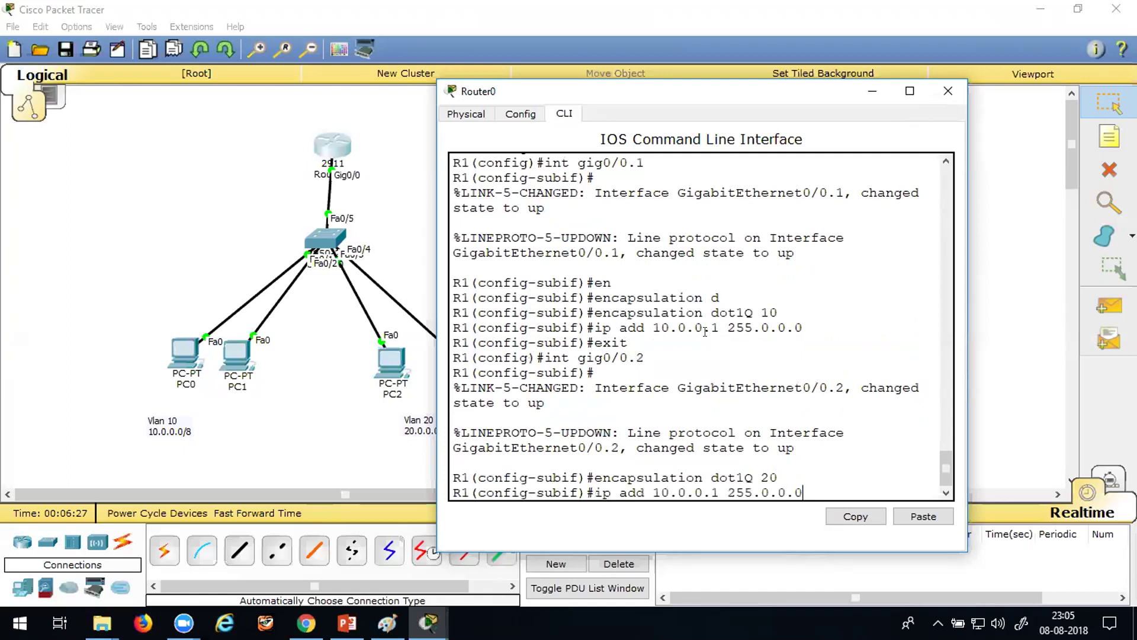
{"action": "key", "text": "Left"}
{"action": "key", "text": "Left"}
{"action": "key", "text": "Left"}
{"action": "key", "text": "Left"}
{"action": "key", "text": "Left"}
{"action": "key", "text": "Left"}
{"action": "key", "text": "Left"}
{"action": "key", "text": "Left"}
{"action": "key", "text": "Left"}
{"action": "key", "text": "Left"}
{"action": "key", "text": "Left"}
{"action": "key", "text": "Left"}
{"action": "key", "text": "Left"}
{"action": "key", "text": "Left"}
{"action": "key", "text": "Left"}
{"action": "key", "text": "Left"}
{"action": "key", "text": "Left"}
{"action": "key", "text": "Left"}
{"action": "key", "text": "Delete"}
{"action": "type", "text": "2"}
{"action": "key", "text": "Return"}
{"action": "type", "text": "ex"}
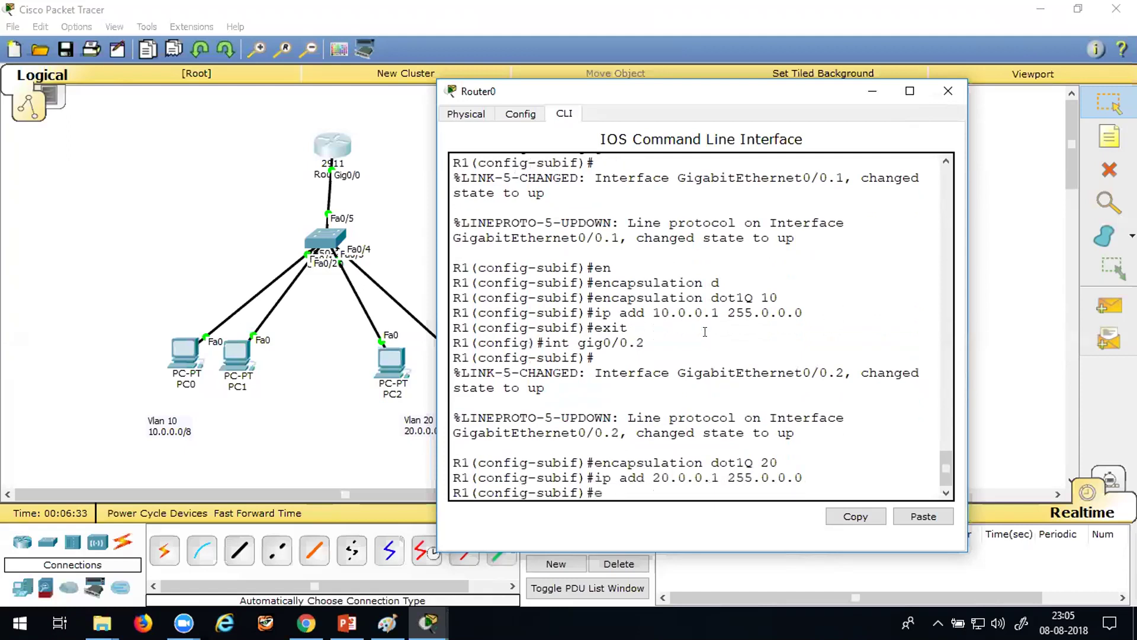
{"action": "key", "text": "Return"}
{"action": "key", "text": "Return"}
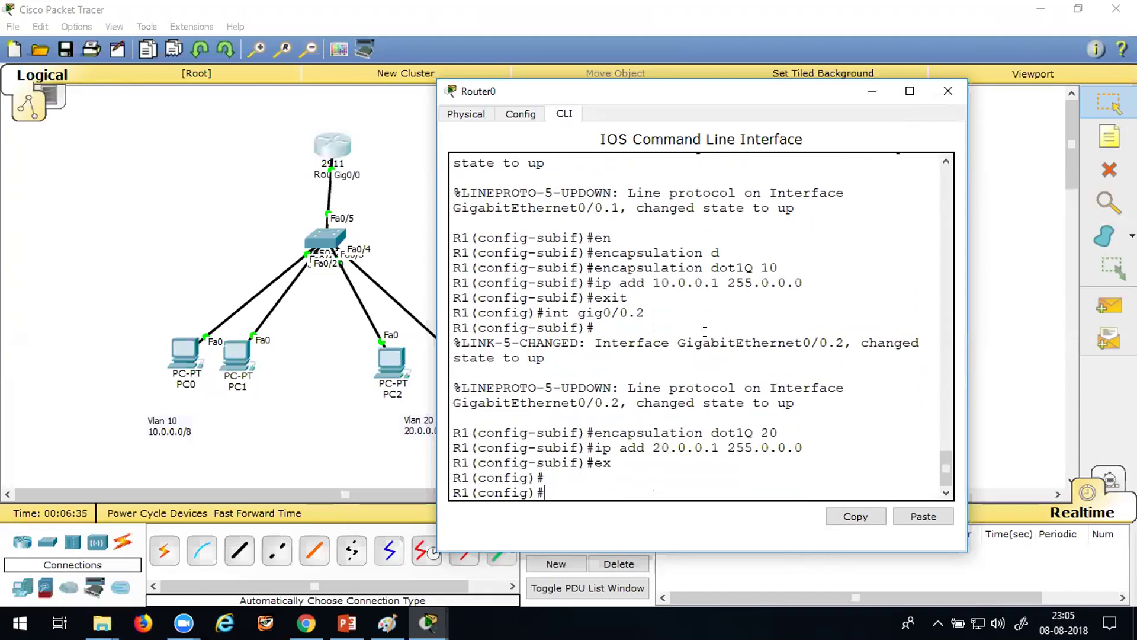
- Show R1's command history from global configuration mode with do sh his
{"action": "key", "text": "Return"}
{"action": "key", "text": "Return"}
{"action": "key", "text": "Return"}
{"action": "key", "text": "Return"}
{"action": "key", "text": "Return"}
{"action": "key", "text": "Return"}
{"action": "key", "text": "Return"}
{"action": "key", "text": "Return"}
{"action": "key", "text": "Return"}
{"action": "key", "text": "Return"}
{"action": "key", "text": "Return"}
{"action": "key", "text": "Return"}
{"action": "key", "text": "Return"}
{"action": "key", "text": "Return"}
{"action": "key", "text": "Return"}
{"action": "key", "text": "Return"}
{"action": "key", "text": "Return"}
{"action": "key", "text": "Return"}
{"action": "key", "text": "Return"}
{"action": "key", "text": "Return"}
{"action": "type", "text": "do s"}
{"action": "type", "text": "h his"}
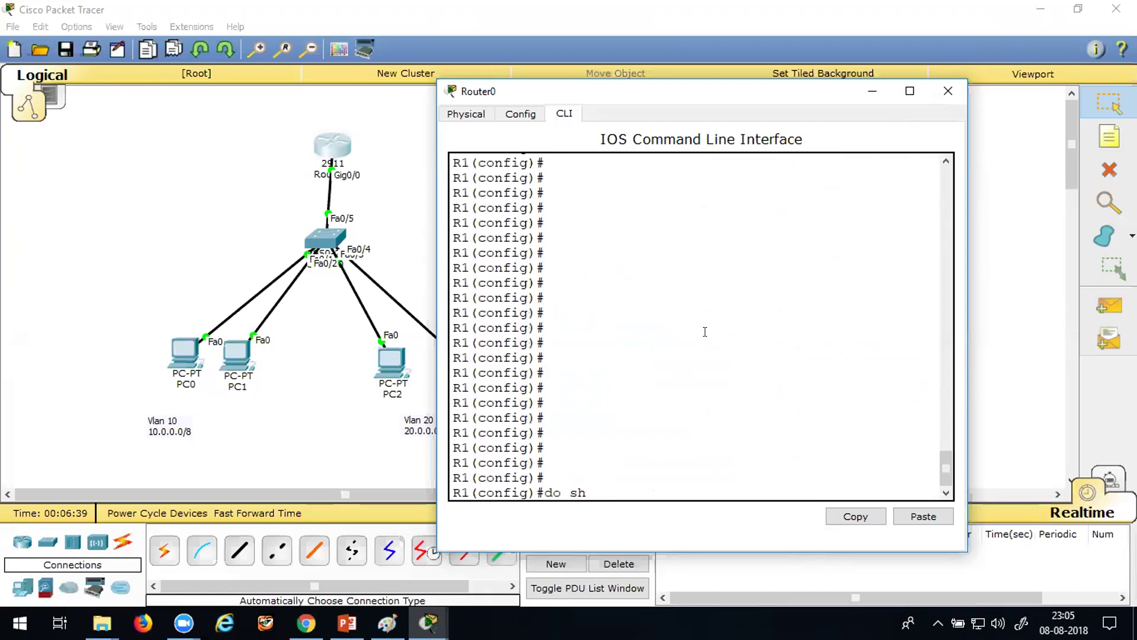
{"action": "key", "text": "Return"}
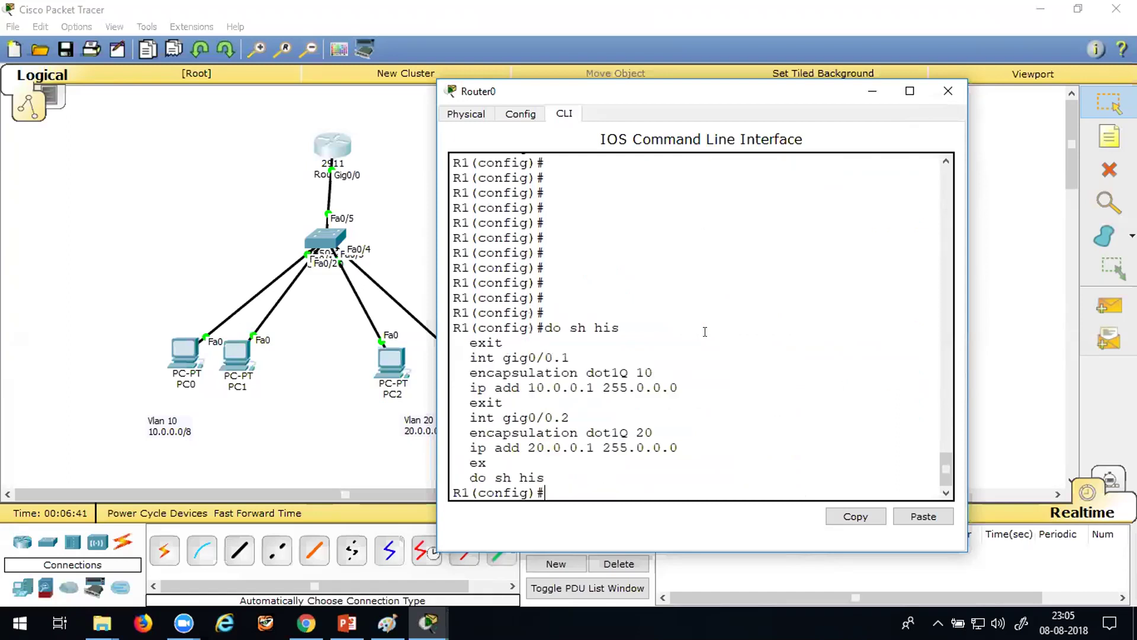
- Review the interface, encapsulation and IP address commands for gig0/0.1 and gig0/0.2 in the history output
{"action": "left_click_drag", "start_coordinate": [466, 353], "coordinate": [659, 463]}
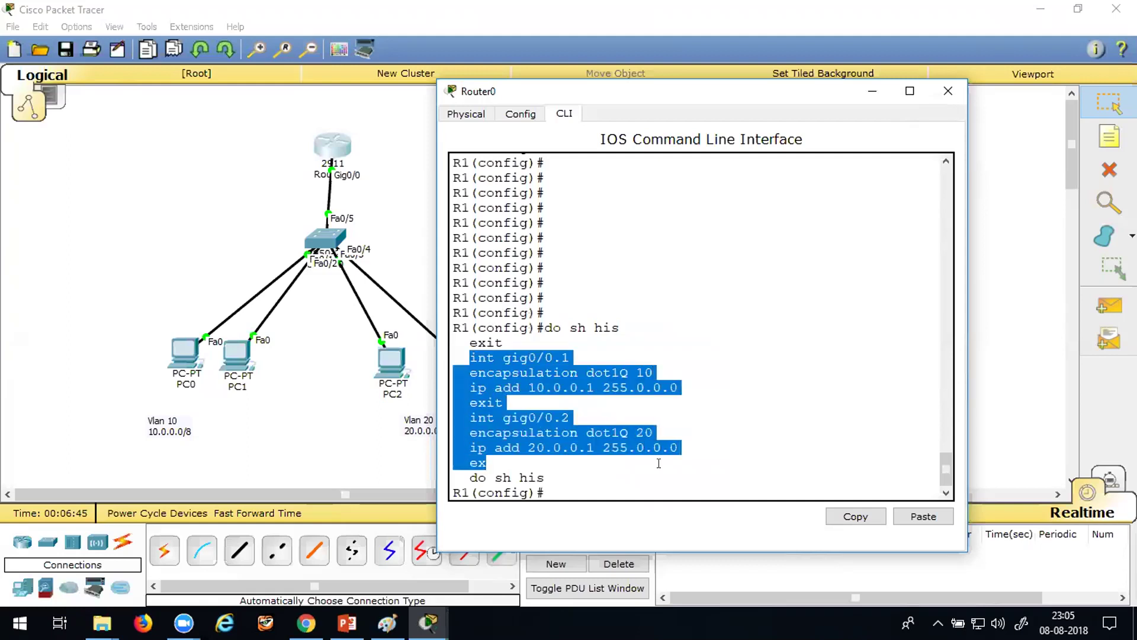
{"action": "left_click", "coordinate": [532, 346]}
{"action": "left_click_drag", "start_coordinate": [469, 357], "coordinate": [565, 357]}
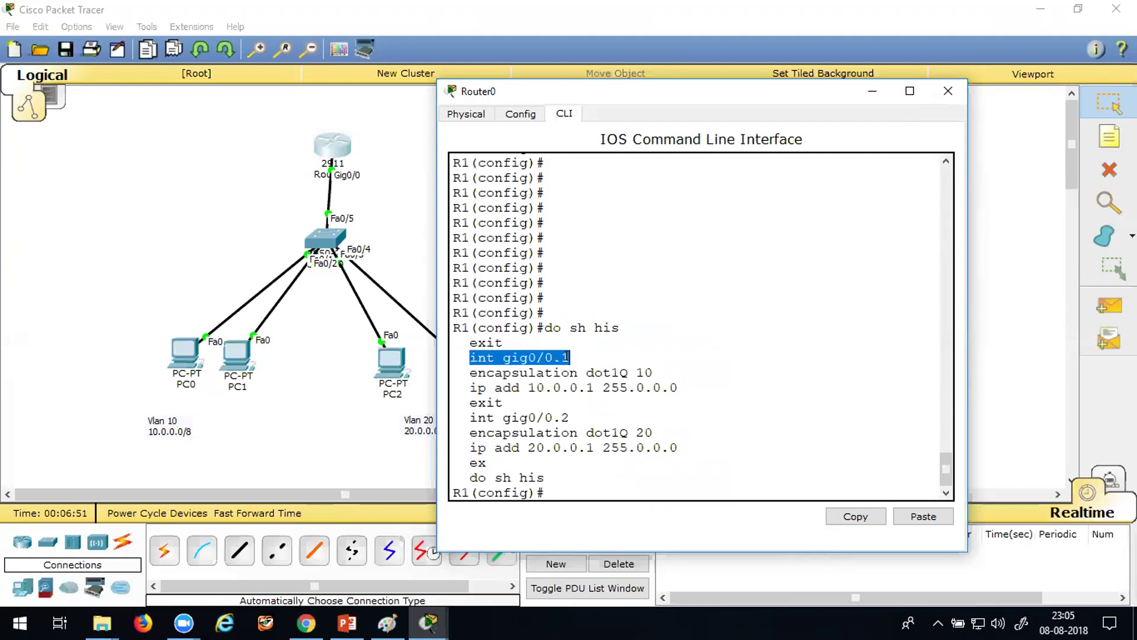
{"action": "left_click_drag", "start_coordinate": [453, 372], "coordinate": [629, 369]}
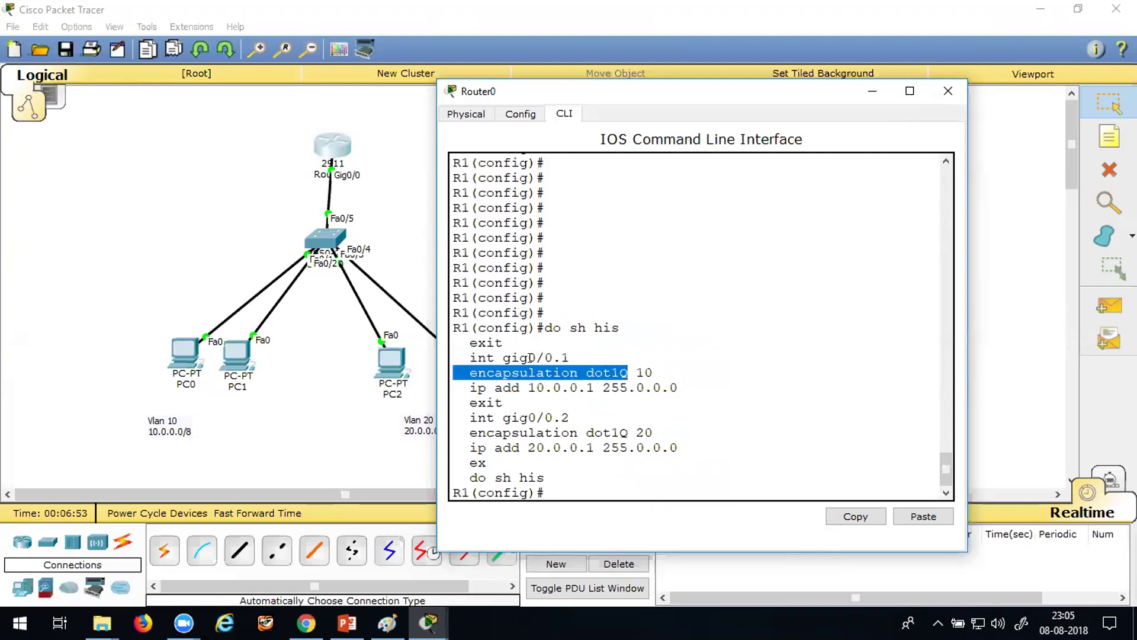
{"action": "double_click", "coordinate": [660, 365]}
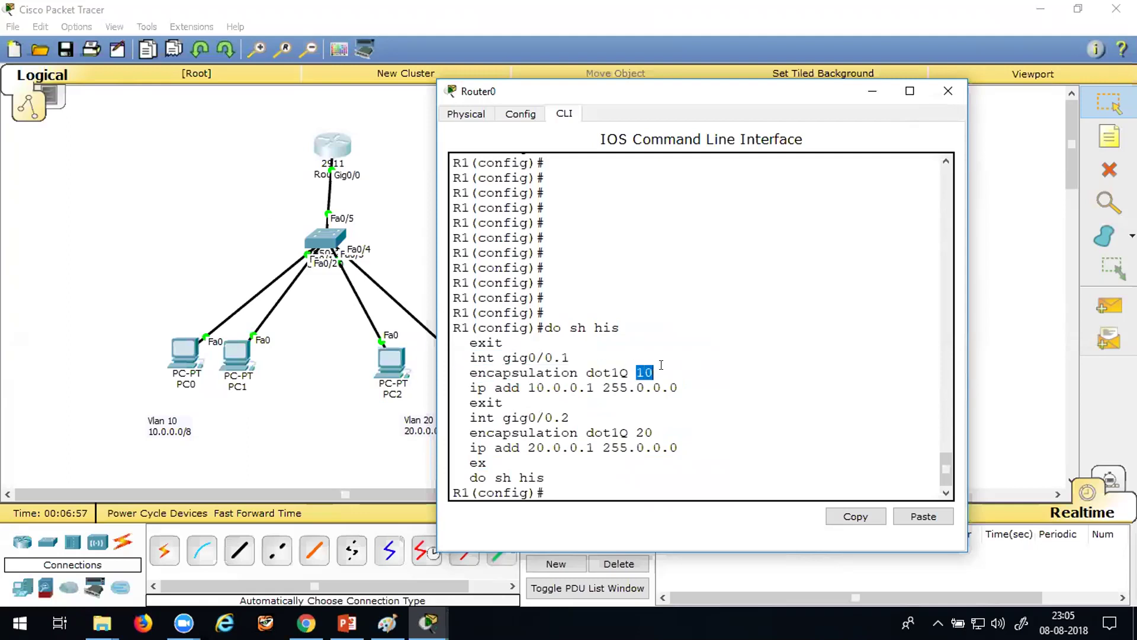
{"action": "left_click_drag", "start_coordinate": [510, 357], "coordinate": [654, 372]}
{"action": "left_click_drag", "start_coordinate": [486, 387], "coordinate": [664, 379]}
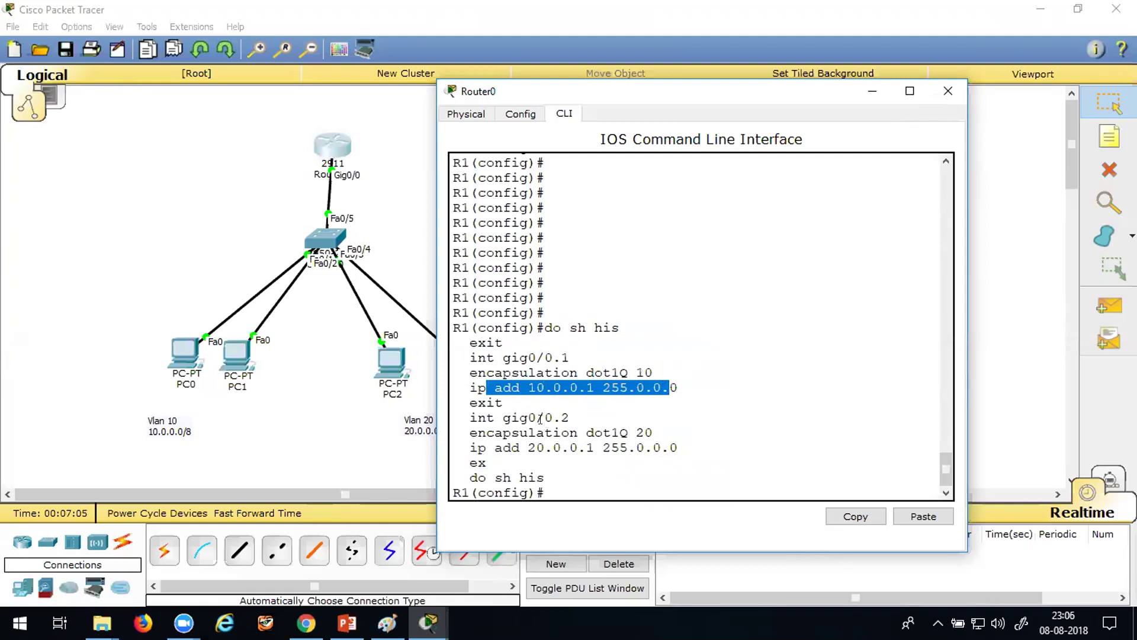
{"action": "left_click_drag", "start_coordinate": [502, 419], "coordinate": [569, 408]}
{"action": "double_click", "coordinate": [638, 432]}
{"action": "left_click", "coordinate": [513, 448]}
{"action": "left_click_drag", "start_coordinate": [513, 448], "coordinate": [679, 438]}
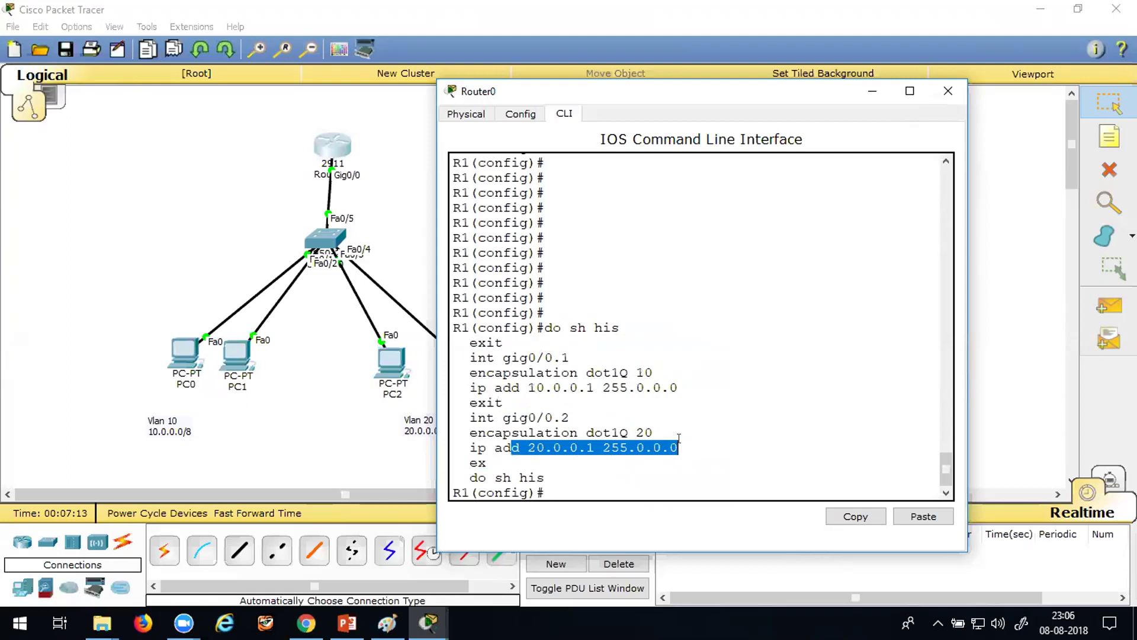
{"action": "left_click", "coordinate": [581, 493]}
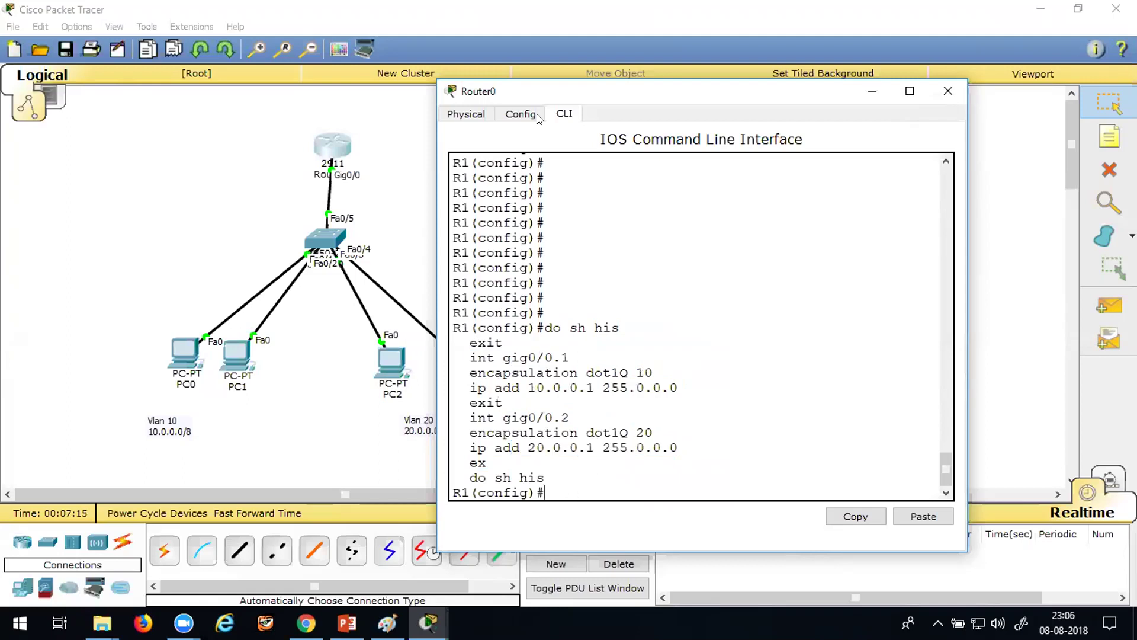
- Put the router window away, open the command line of Switch0 and enter global configuration mode with conf t
{"action": "left_click", "coordinate": [872, 93]}
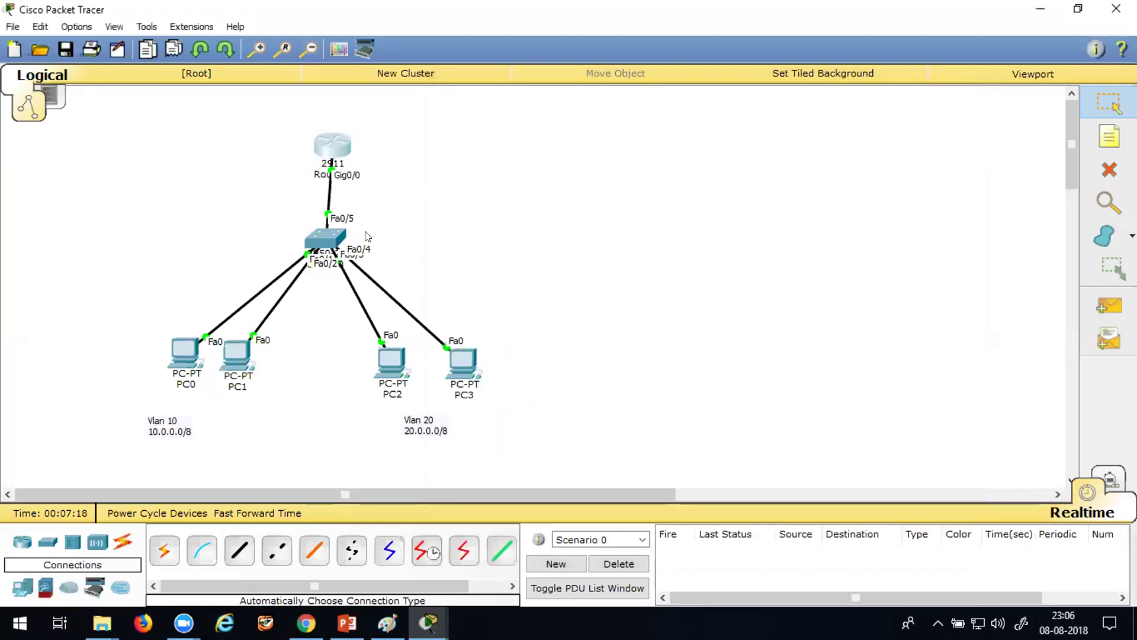
{"action": "left_click", "coordinate": [334, 236]}
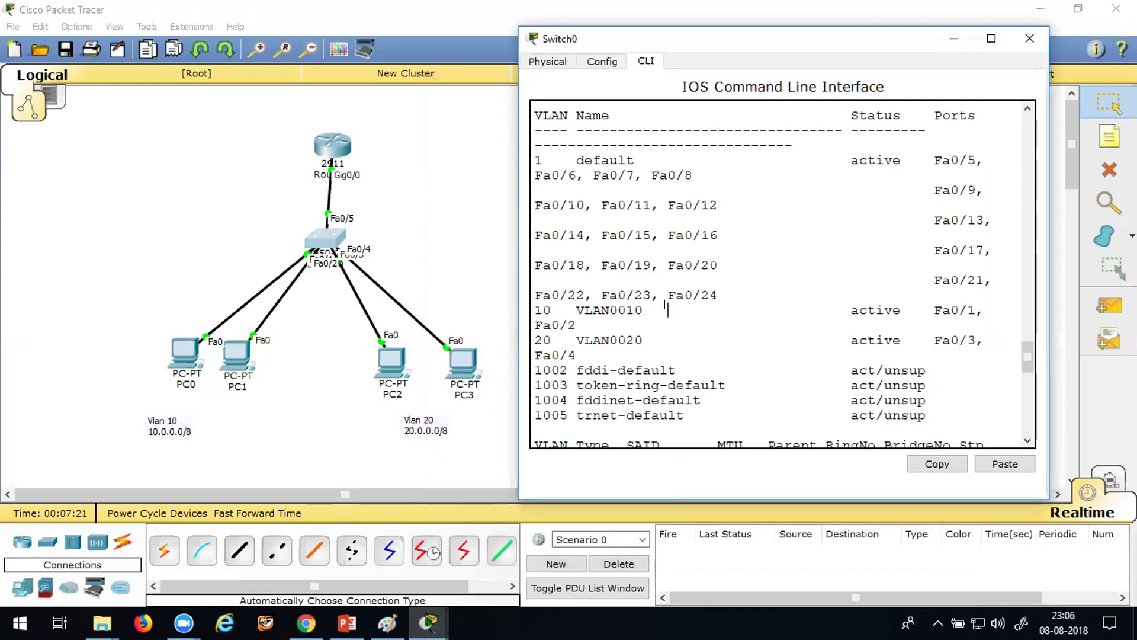
{"action": "key", "text": "Return"}
{"action": "key", "text": "Return"}
{"action": "key", "text": "Return"}
{"action": "key", "text": "Return"}
{"action": "key", "text": "Return"}
{"action": "key", "text": "Return"}
{"action": "key", "text": "Return"}
{"action": "key", "text": "Return"}
{"action": "key", "text": "Return"}
{"action": "key", "text": "Return"}
{"action": "key", "text": "Return"}
{"action": "key", "text": "Return"}
{"action": "key", "text": "Return"}
{"action": "key", "text": "Return"}
{"action": "key", "text": "Return"}
{"action": "key", "text": "Return"}
{"action": "type", "text": "co"}
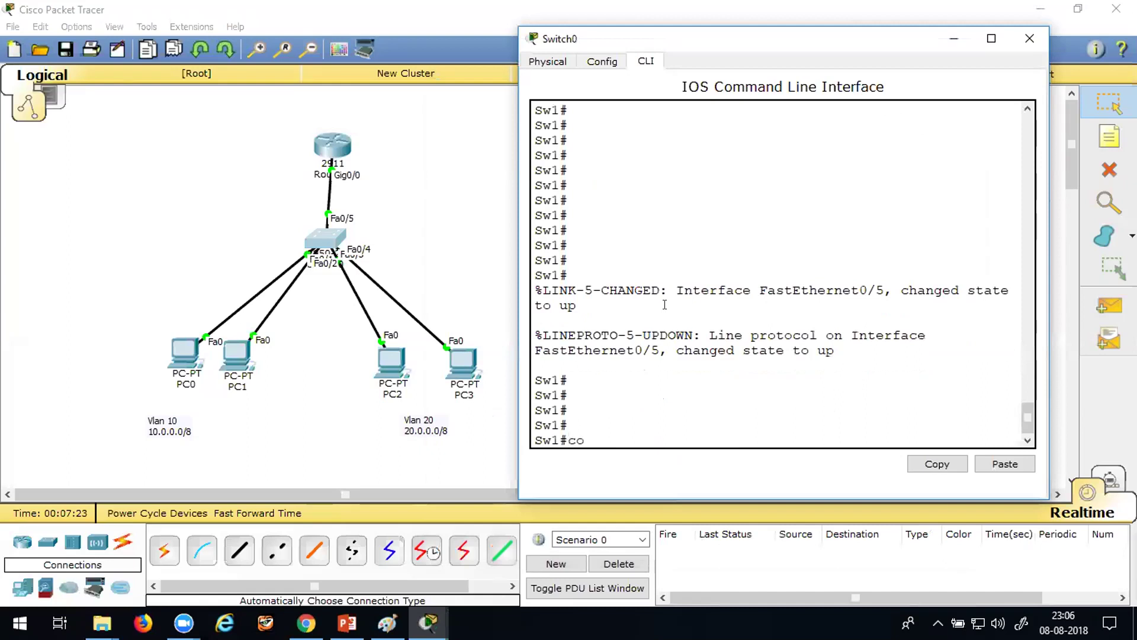
{"action": "type", "text": "nf t"}
{"action": "key", "text": "Return"}
{"action": "key", "text": "Return"}
{"action": "key", "text": "Return"}
- Configure interface fa0/5 on Sw1 with switchport mode trunk, exit to global configuration mode and return to the topology
{"action": "type", "text": "int fa0"}
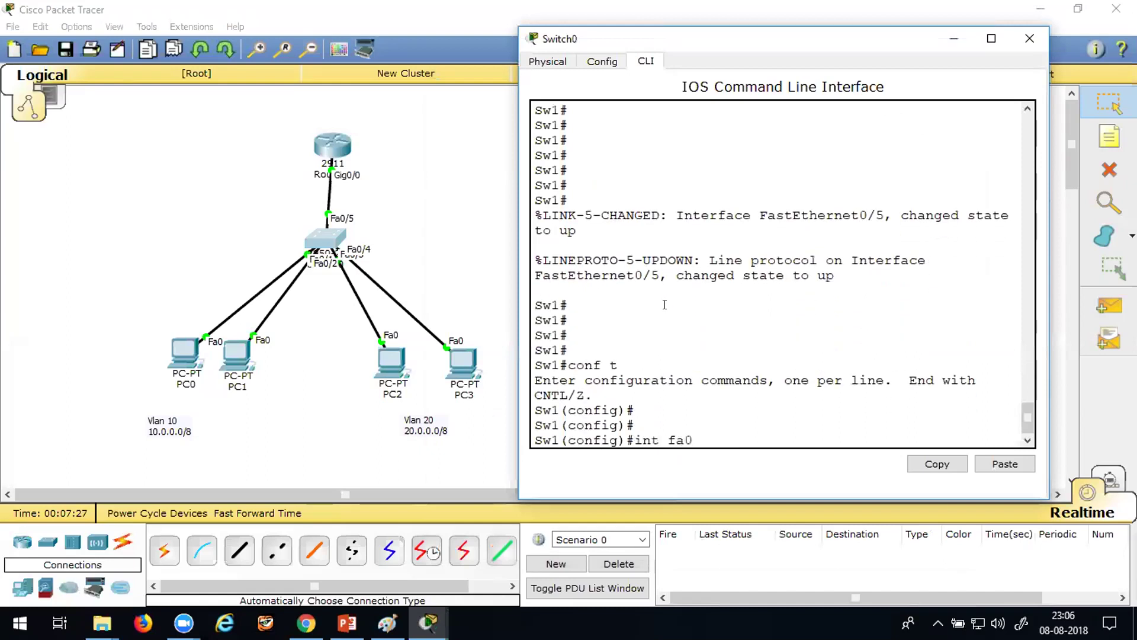
{"action": "type", "text": "/5"}
{"action": "key", "text": "Return"}
{"action": "type", "text": "swi"}
{"action": "key", "text": "Tab"}
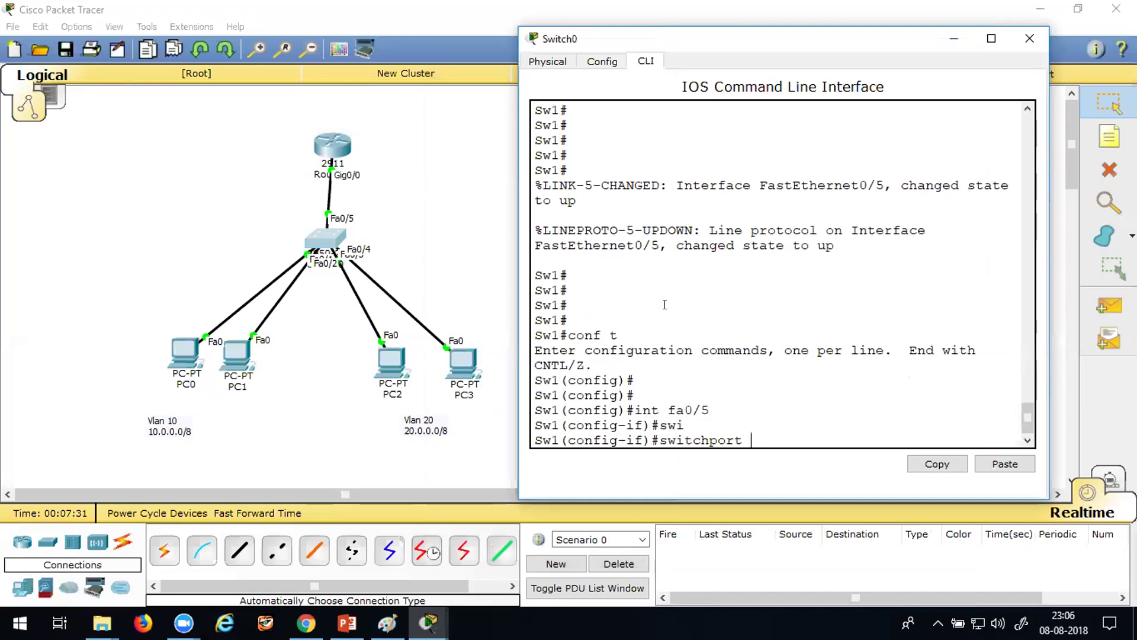
{"action": "type", "text": "mo"}
{"action": "key", "text": "Tab"}
{"action": "type", "text": "tr"}
{"action": "key", "text": "Tab"}
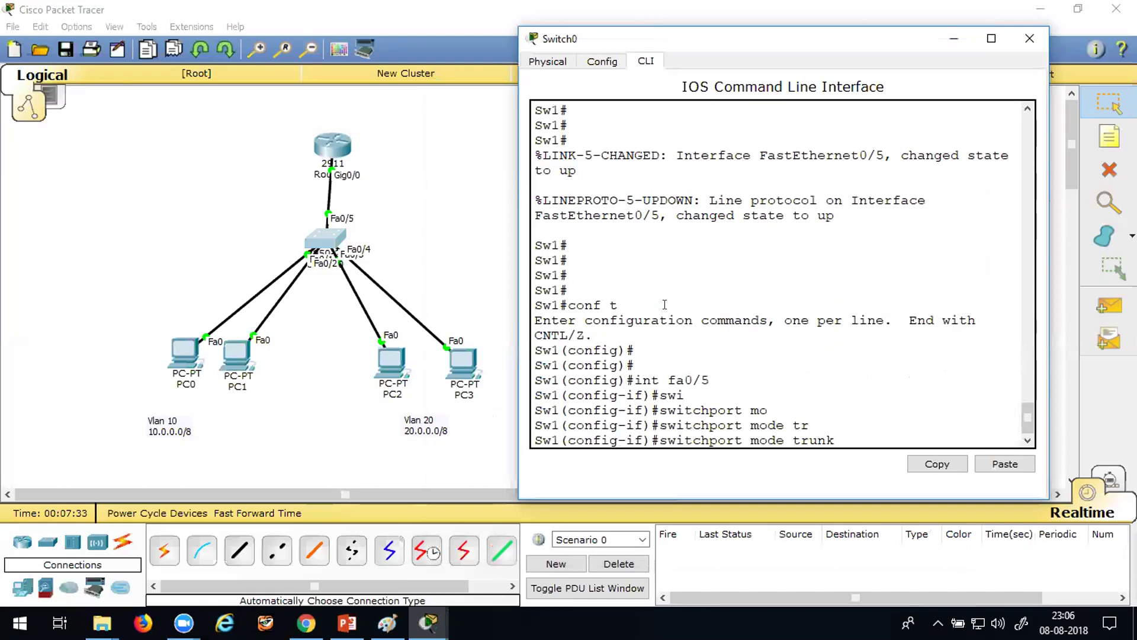
{"action": "key", "text": "Return"}
{"action": "key", "text": "Return"}
{"action": "key", "text": "Return"}
{"action": "key", "text": "Return"}
{"action": "type", "text": "exit"}
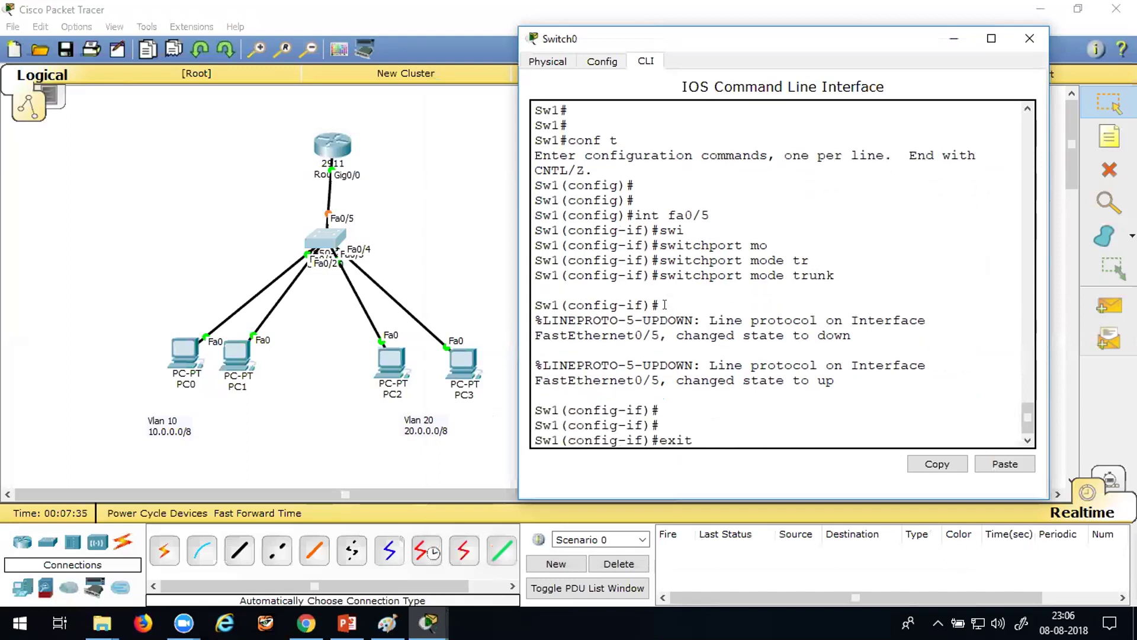
{"action": "key", "text": "Return"}
{"action": "key", "text": "Return"}
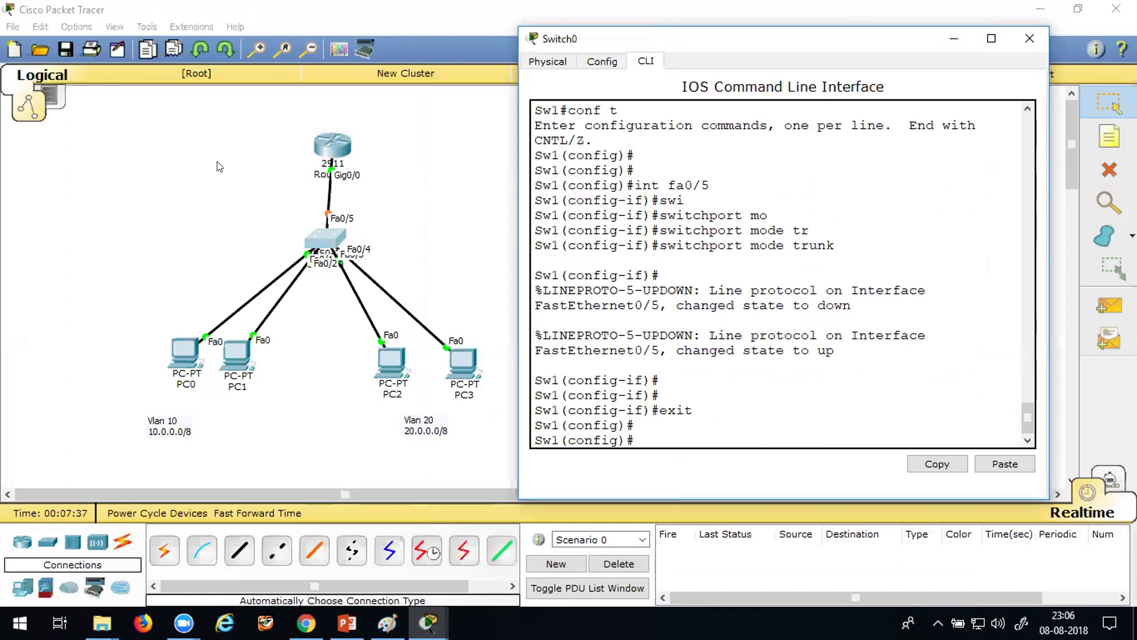
{"action": "left_click", "coordinate": [293, 229]}
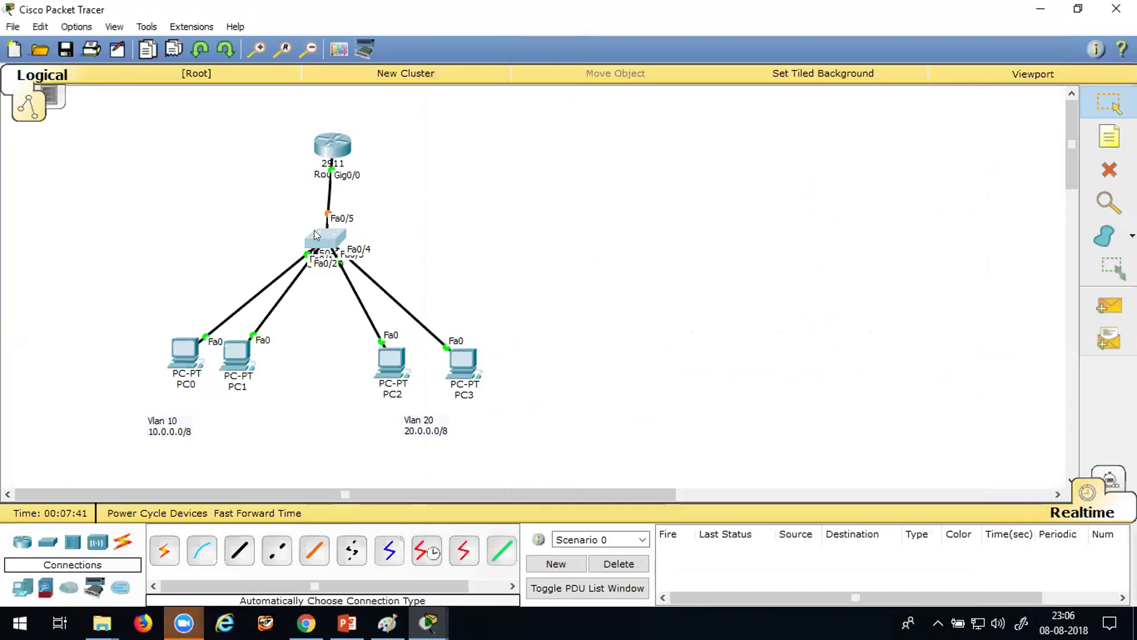
- Set PC0's default gateway to 10.0.0.1 in its IP configuration and put its window away
{"action": "left_click", "coordinate": [193, 355]}
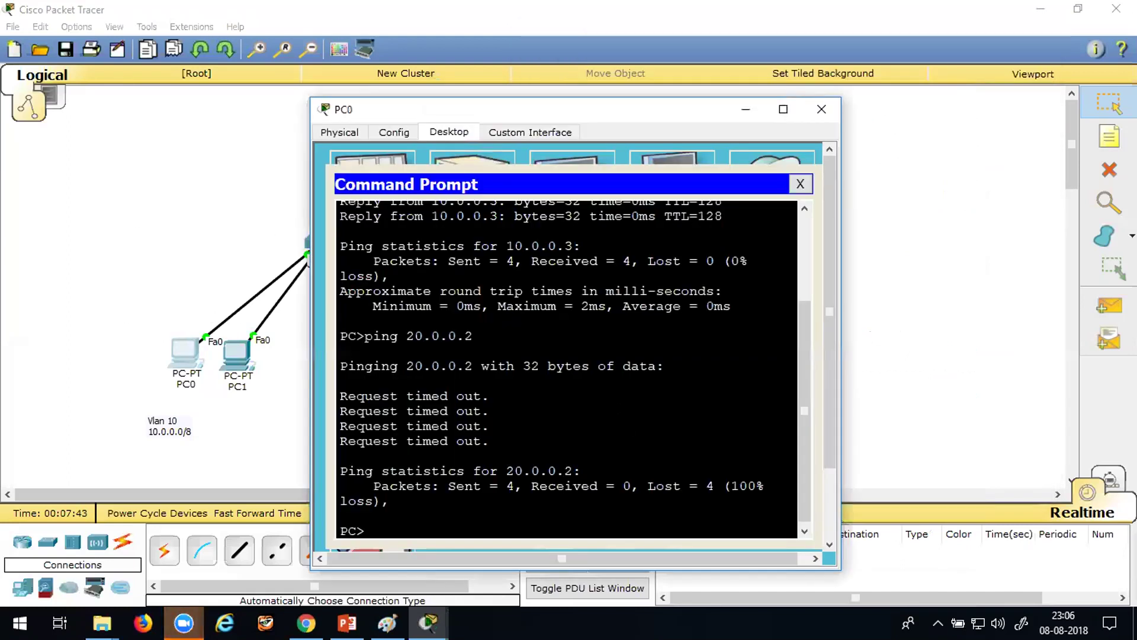
{"action": "left_click", "coordinate": [796, 184]}
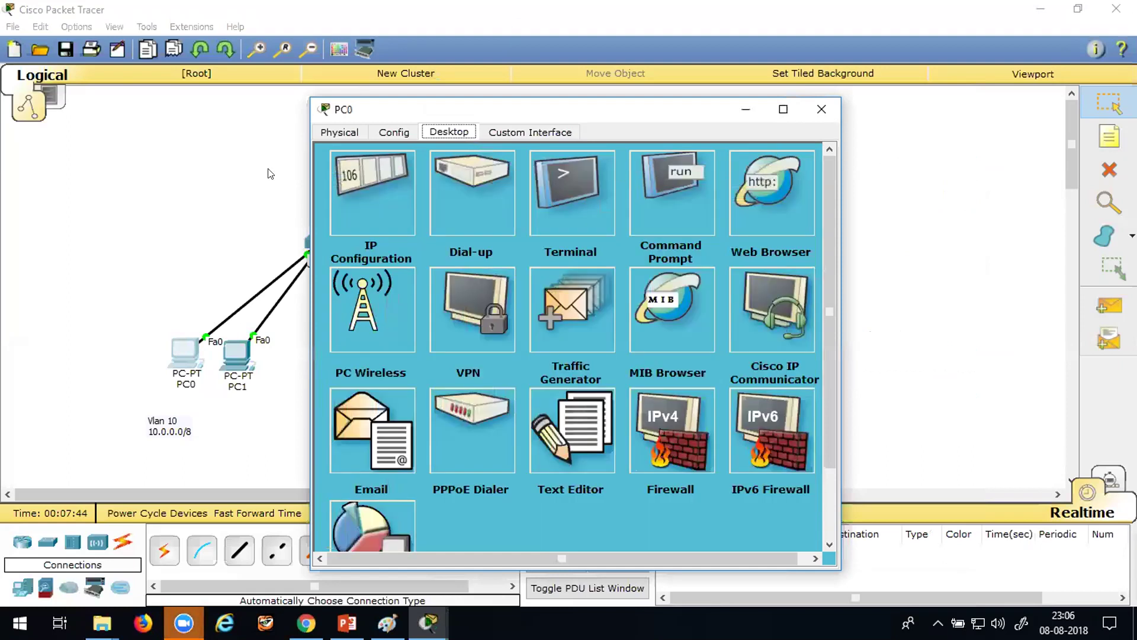
{"action": "left_click", "coordinate": [367, 172]}
{"action": "left_click", "coordinate": [475, 271]}
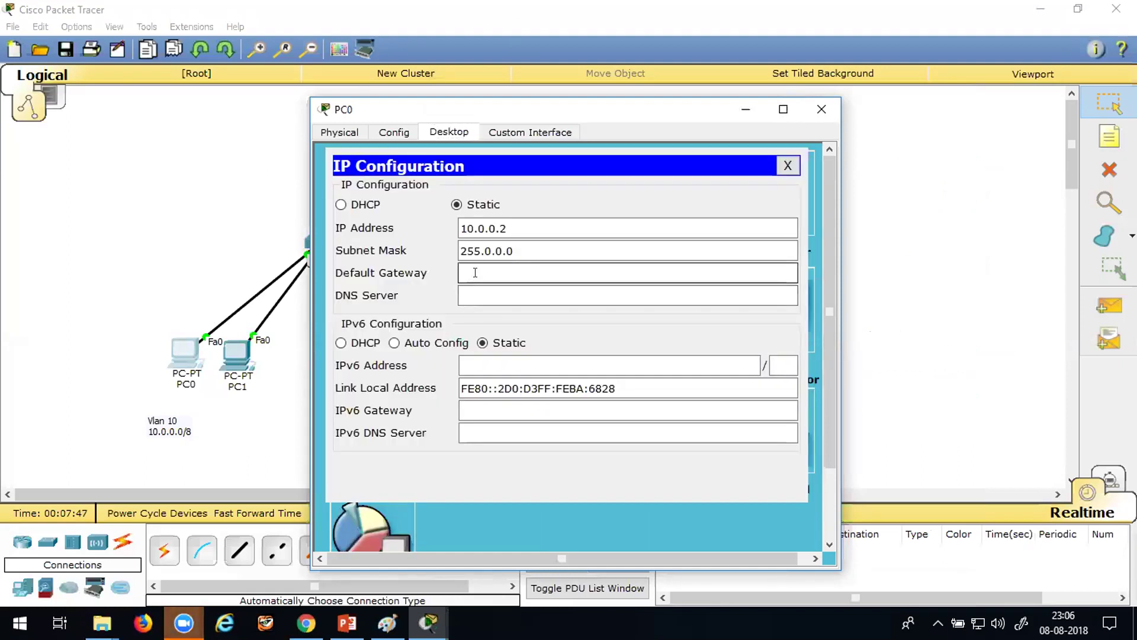
{"action": "type", "text": "10"}
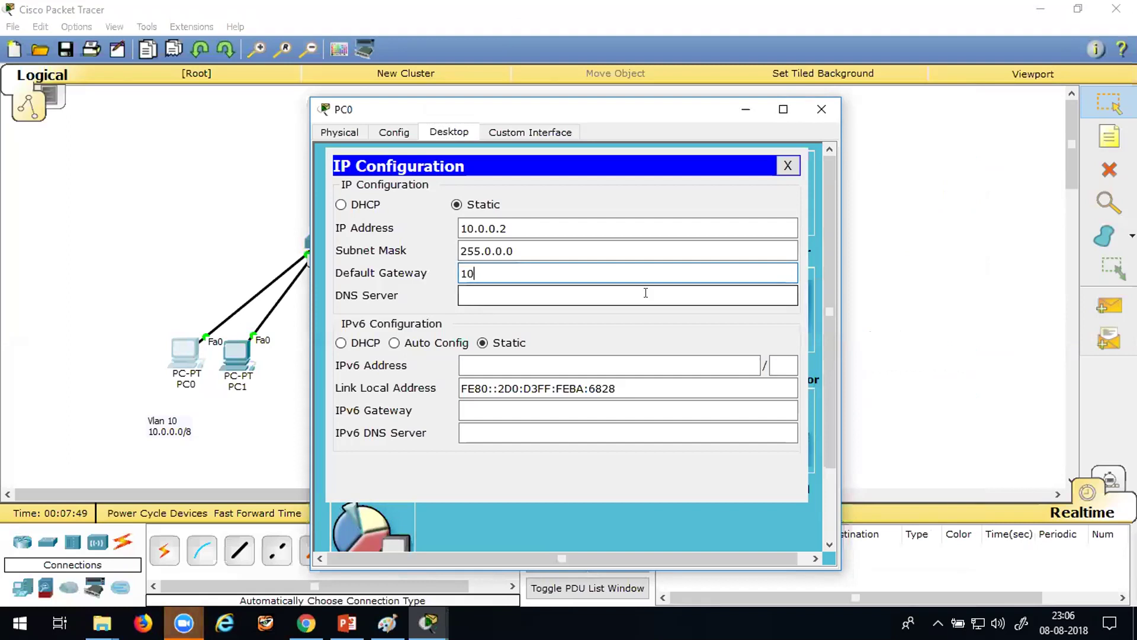
{"action": "type", "text": ".0.0.1"}
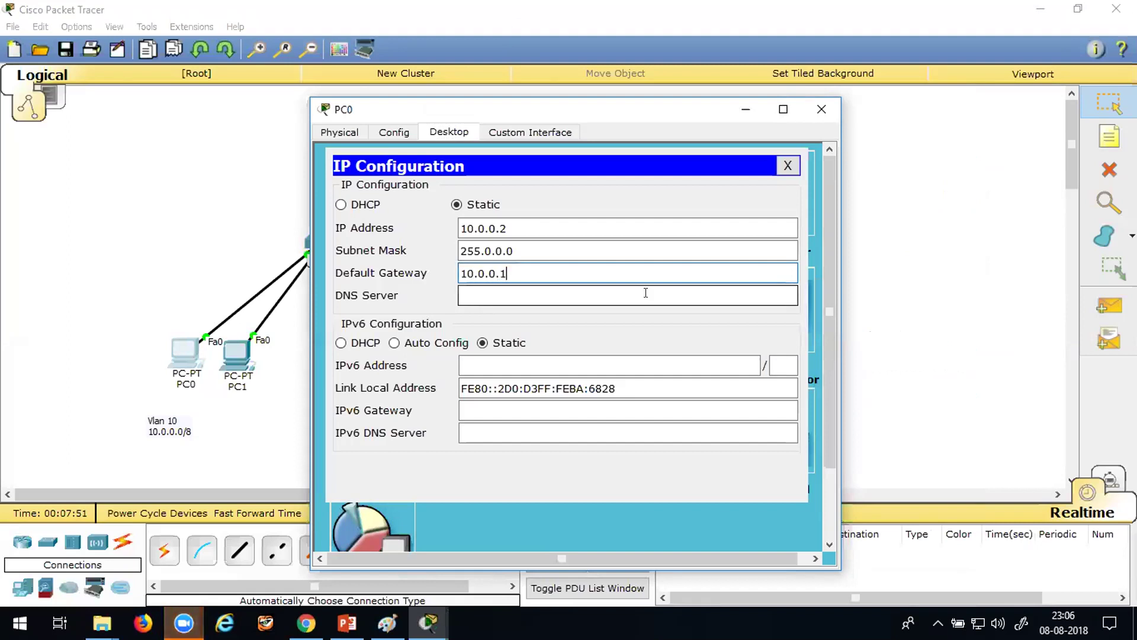
{"action": "left_click", "coordinate": [746, 109]}
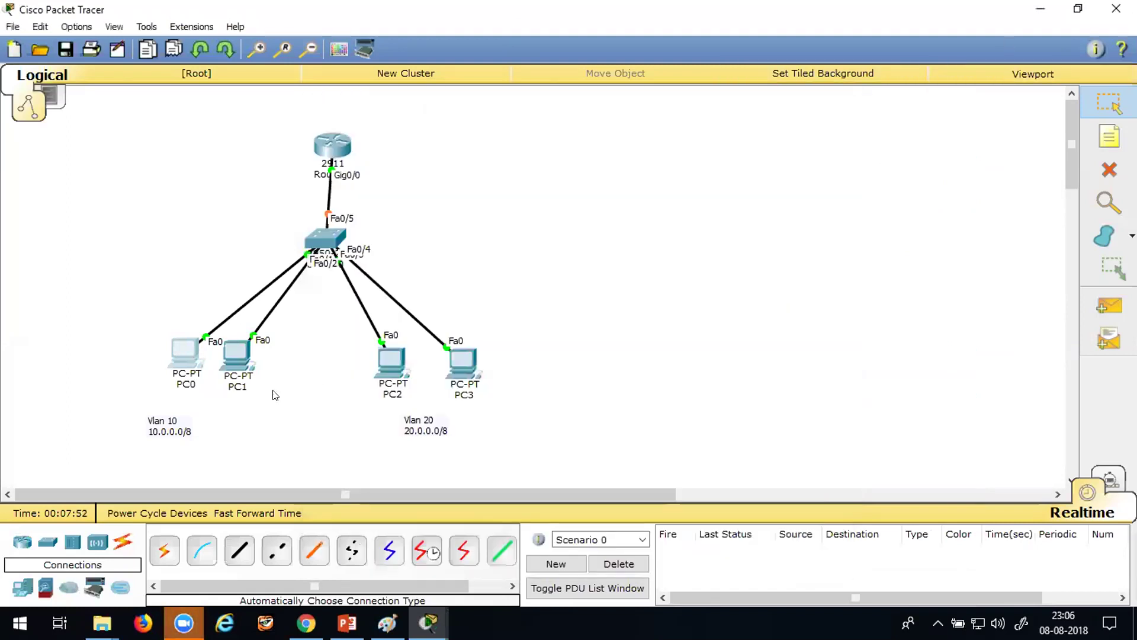
- Set PC1's default gateway to 10.0.0.1 in its IP configuration
{"action": "left_click", "coordinate": [236, 357]}
{"action": "left_click", "coordinate": [474, 273]}
{"action": "type", "text": "10."}
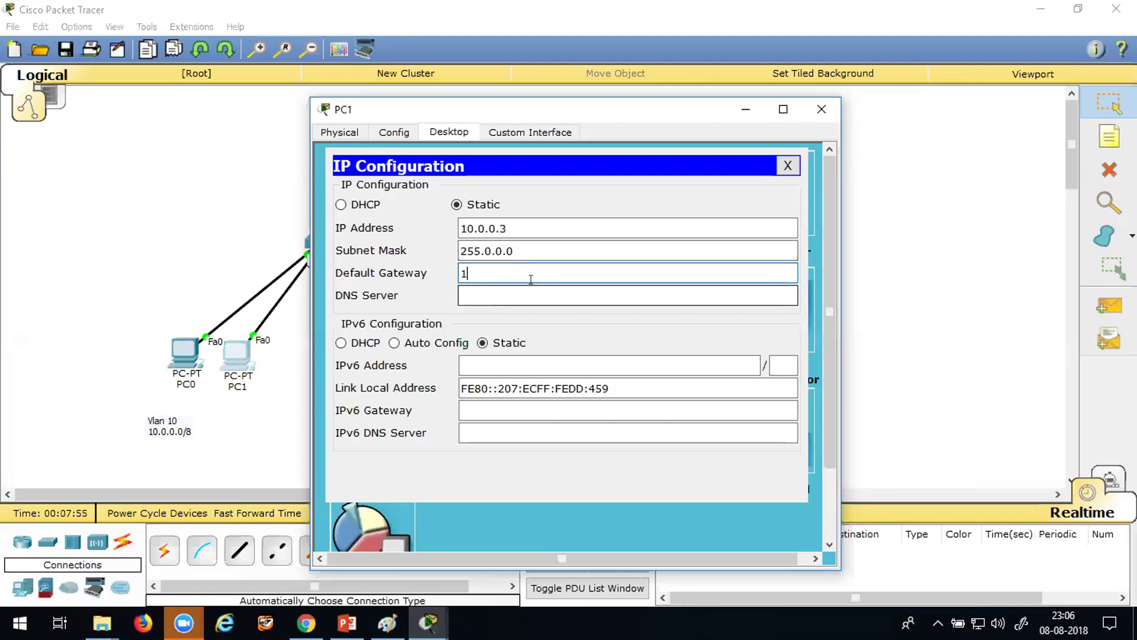
{"action": "type", "text": "0.0.1"}
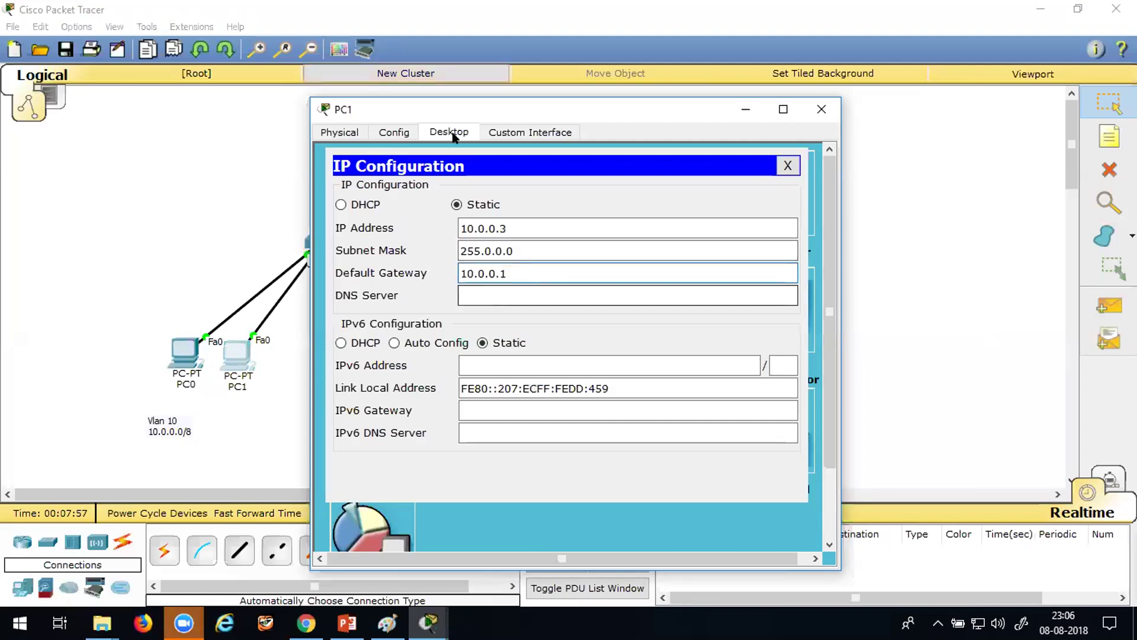
- Put PC1's window away, set PC2's default gateway to 20.0.0.1 in its IP configuration and return to the topology
{"action": "left_click", "coordinate": [745, 109]}
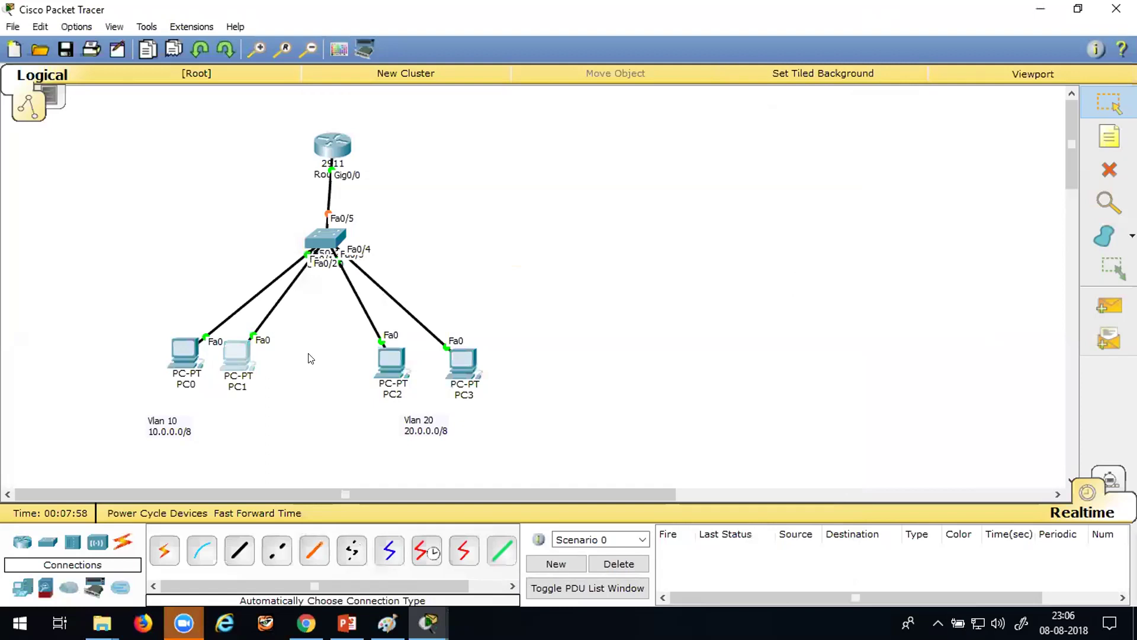
{"action": "left_click", "coordinate": [393, 355]}
{"action": "left_click", "coordinate": [527, 272]}
{"action": "type", "text": "20."}
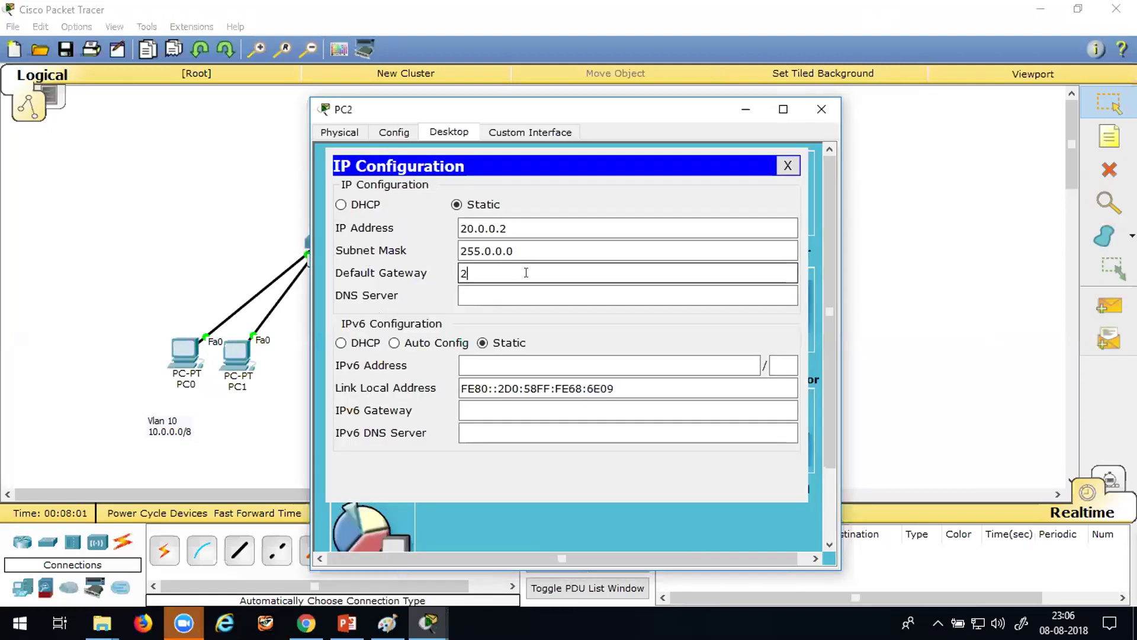
{"action": "type", "text": "0.0.1"}
{"action": "left_click", "coordinate": [746, 109]}
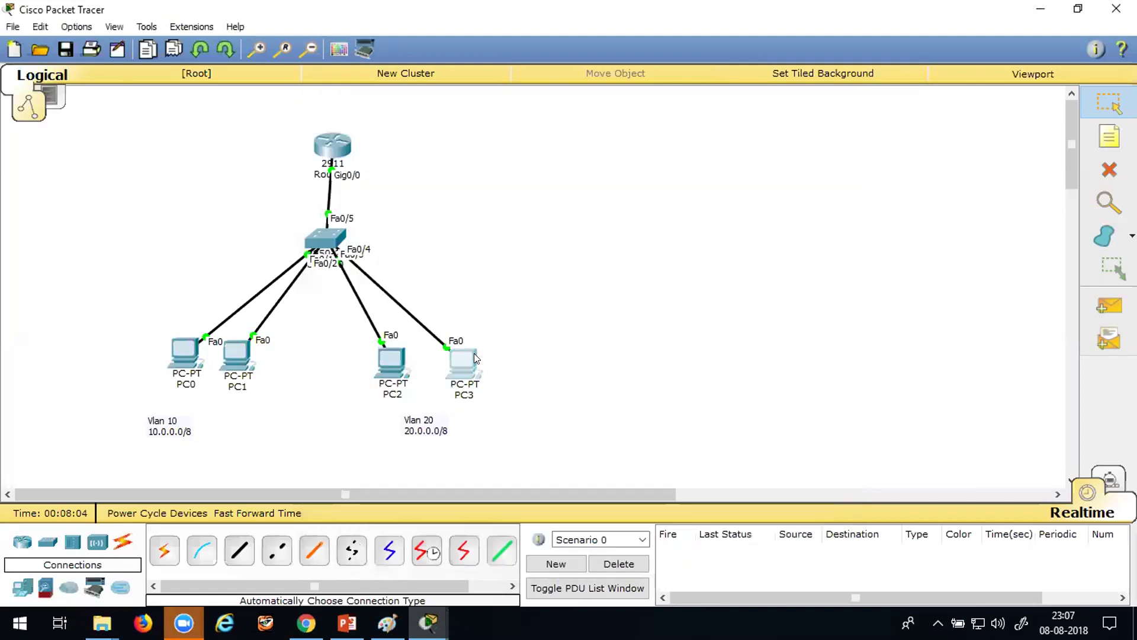
- Set PC3's default gateway to 20.0.0.1 in its IP configuration and put its window away
{"action": "left_click", "coordinate": [390, 363]}
{"action": "left_click", "coordinate": [494, 269]}
{"action": "type", "text": "20.0"}
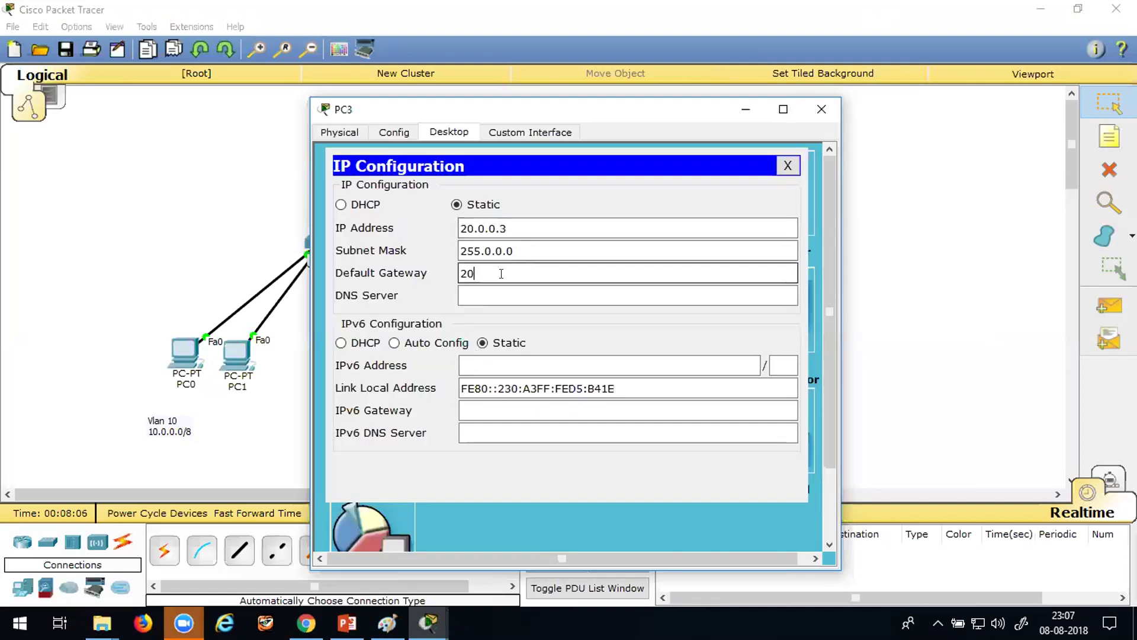
{"action": "type", "text": ".0.1"}
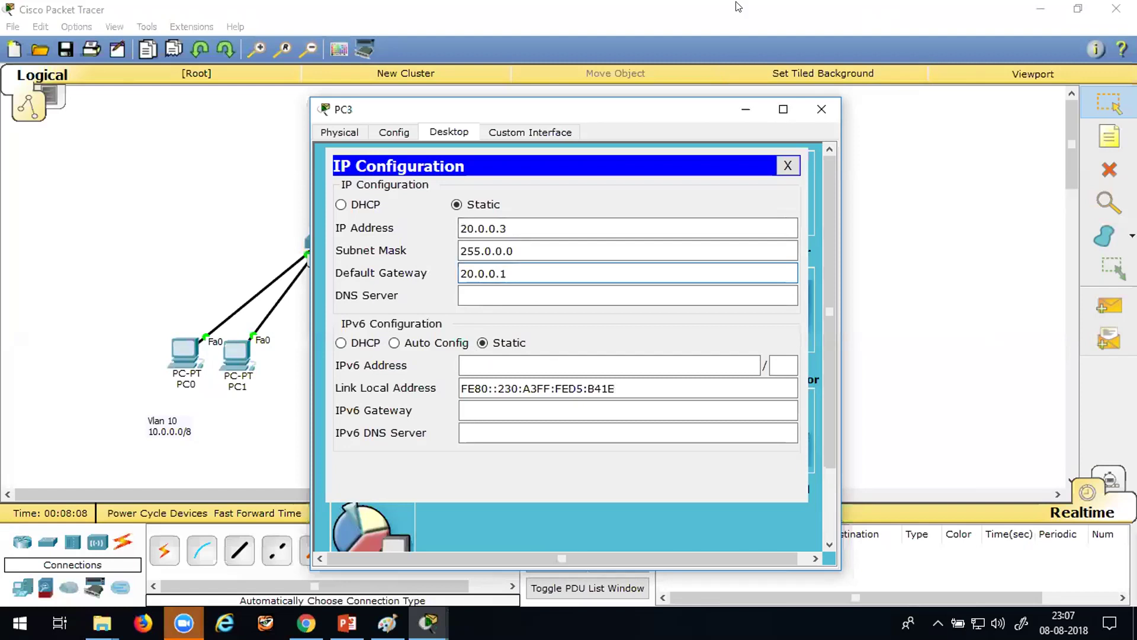
{"action": "left_click", "coordinate": [746, 111]}
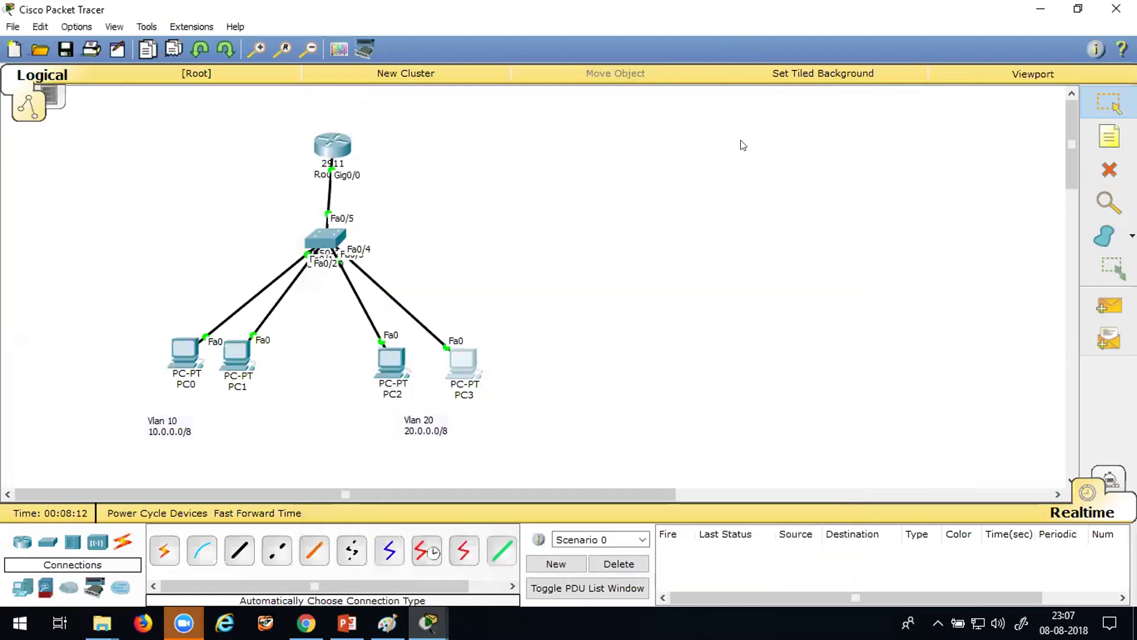
- Ping 20.0.0.2 from PC0's command prompt, highlight the TTL in the first reply and put PC0's window away
{"action": "left_click", "coordinate": [182, 353]}
{"action": "left_click", "coordinate": [787, 166]}
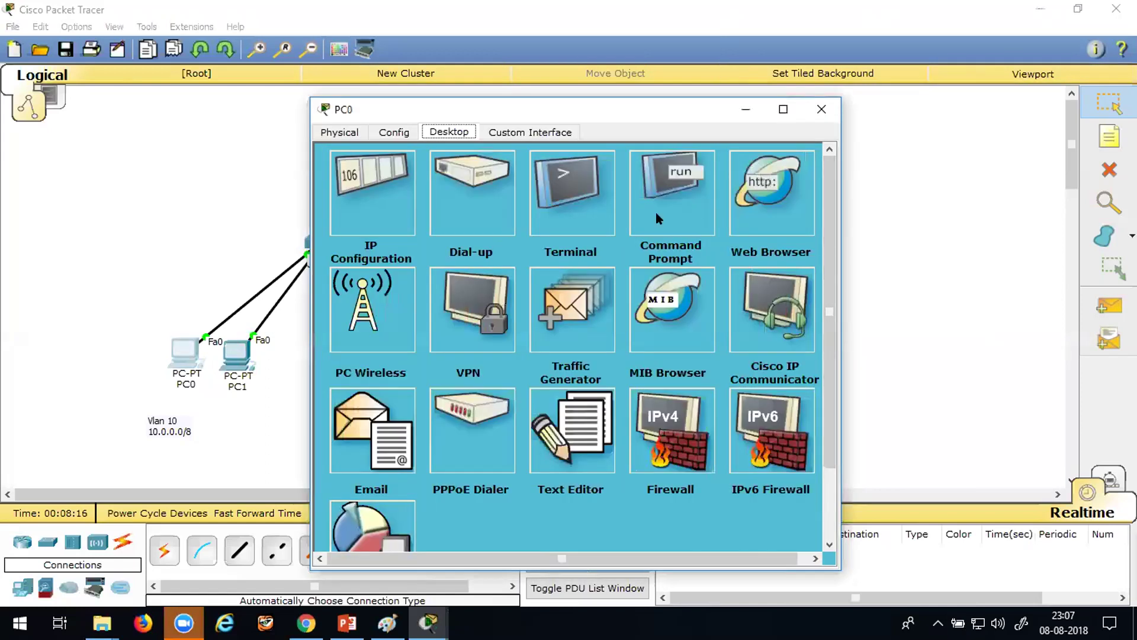
{"action": "left_click", "coordinate": [684, 218]}
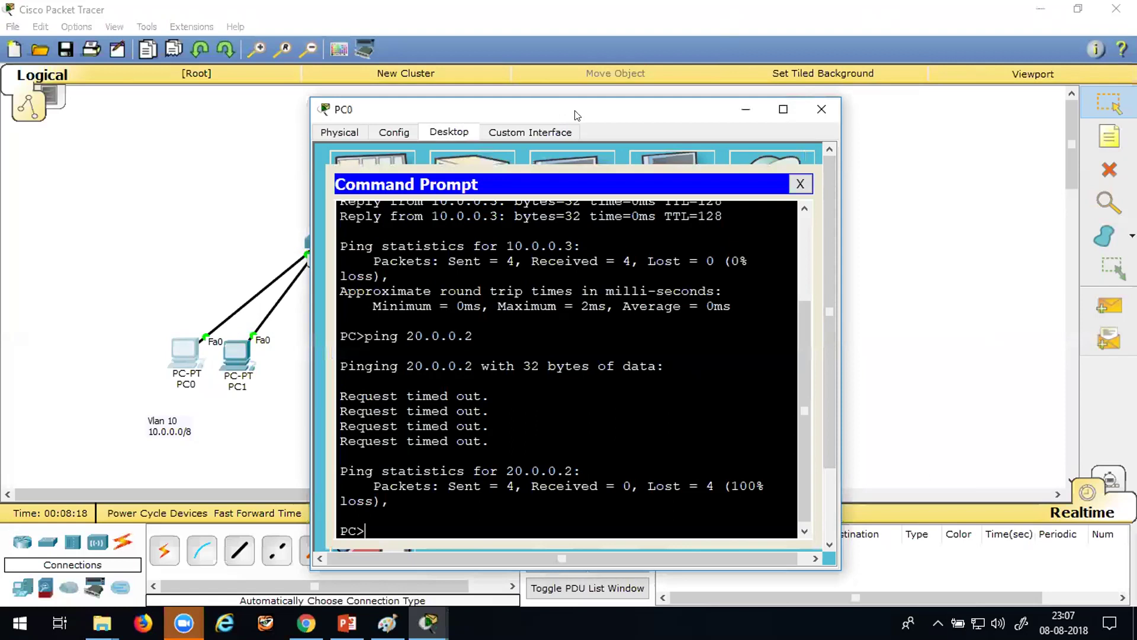
{"action": "left_click_drag", "start_coordinate": [575, 114], "coordinate": [699, 59]}
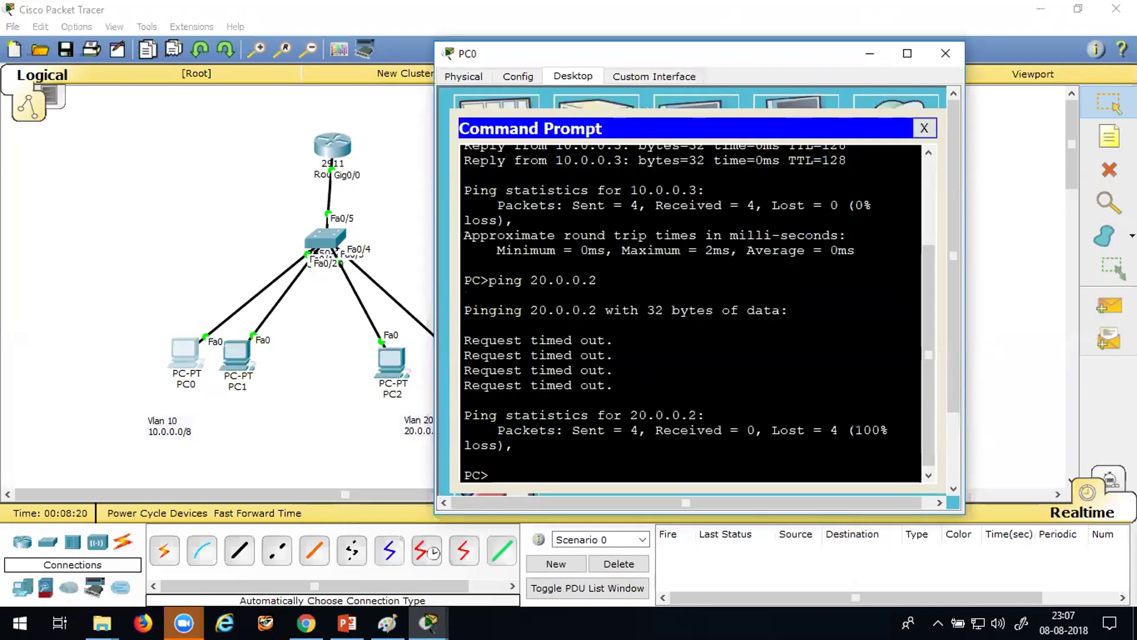
{"action": "key", "text": "Up"}
{"action": "key", "text": "Return"}
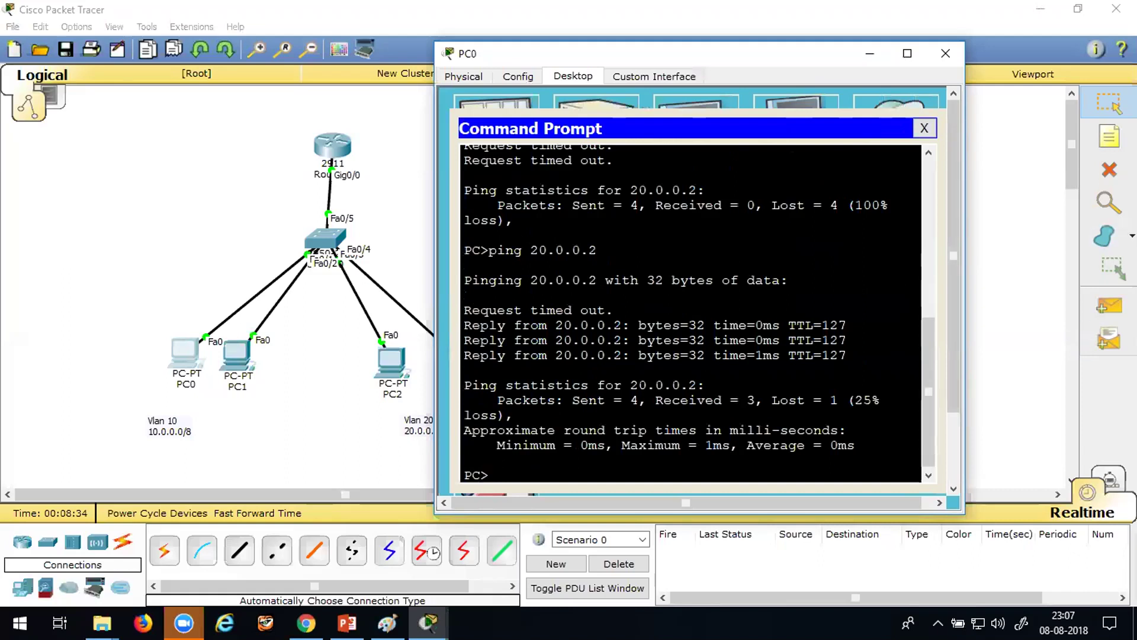
{"action": "left_click_drag", "start_coordinate": [789, 325], "coordinate": [847, 325]}
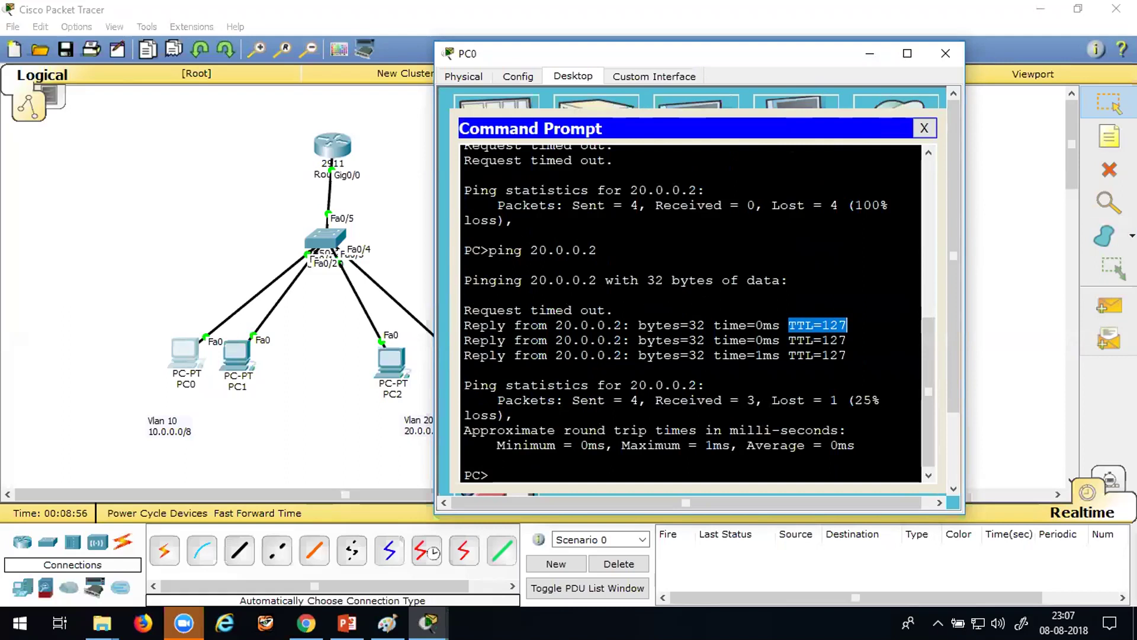
{"action": "left_click", "coordinate": [868, 52]}
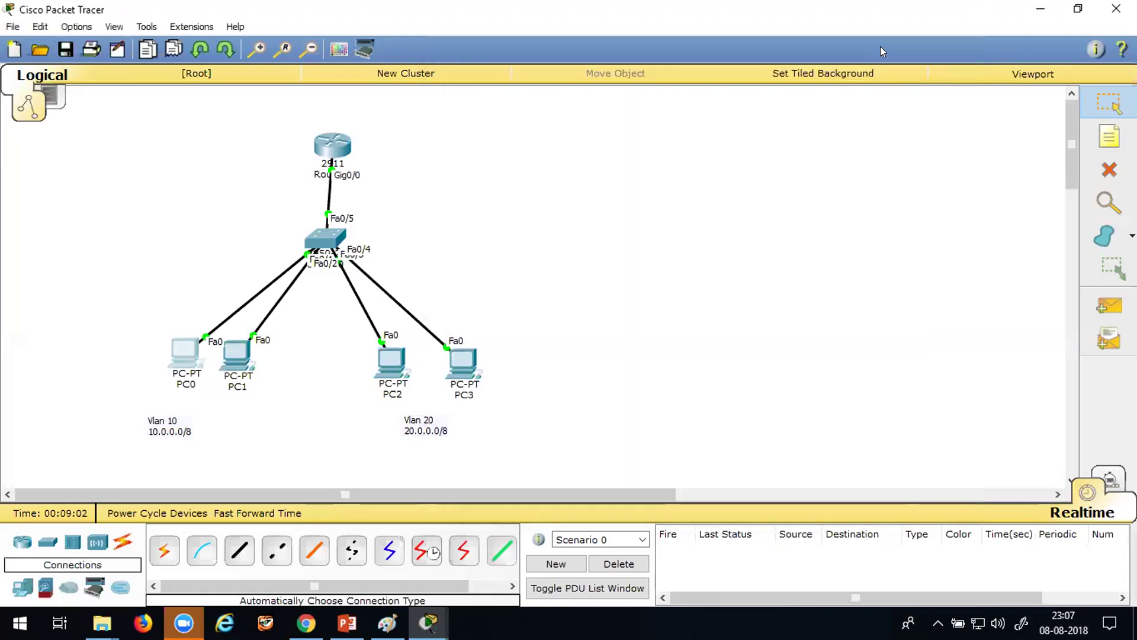
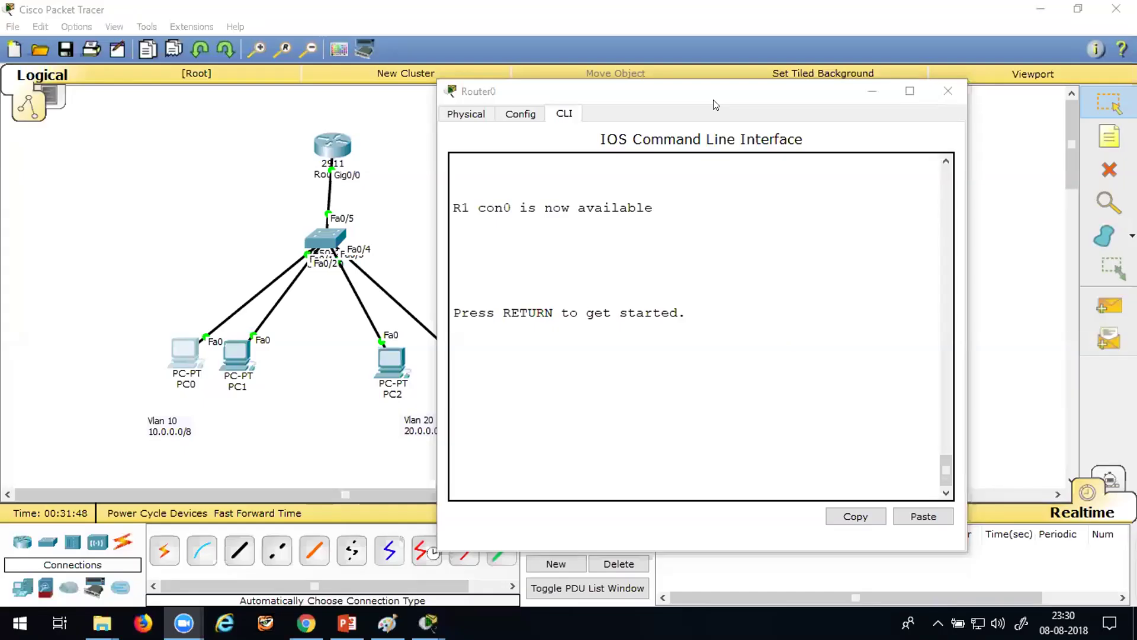
- Put the router window away, switch to Paint and handwrite the title "Intervlan Routing with Multilayer Switch" across the top of the canvas
{"action": "left_click", "coordinate": [872, 91]}
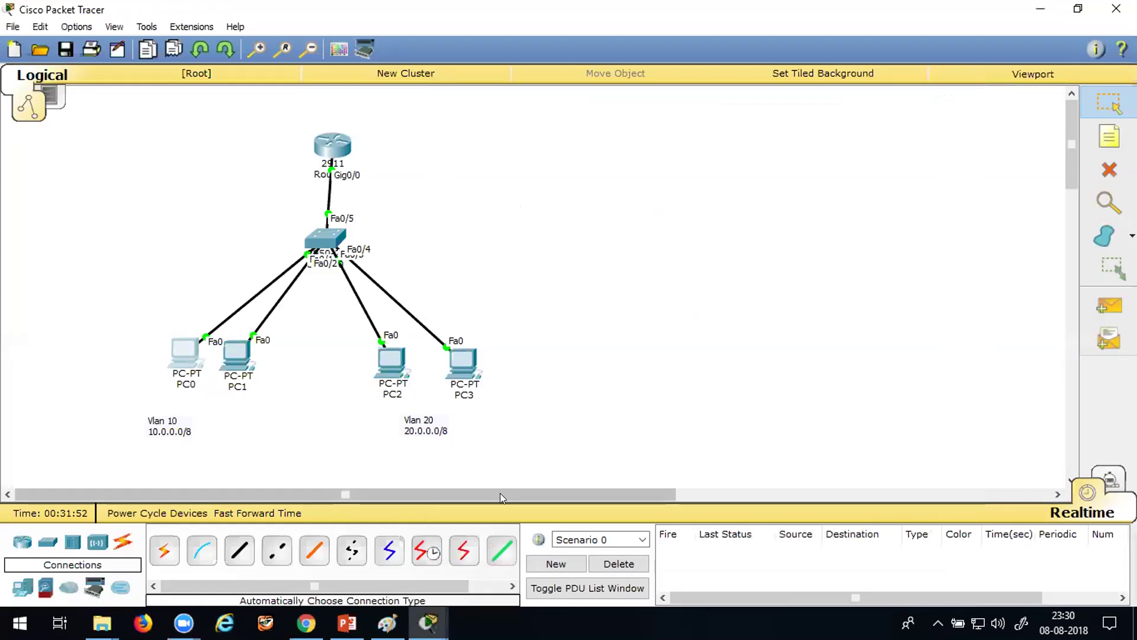
{"action": "left_click", "coordinate": [387, 623]}
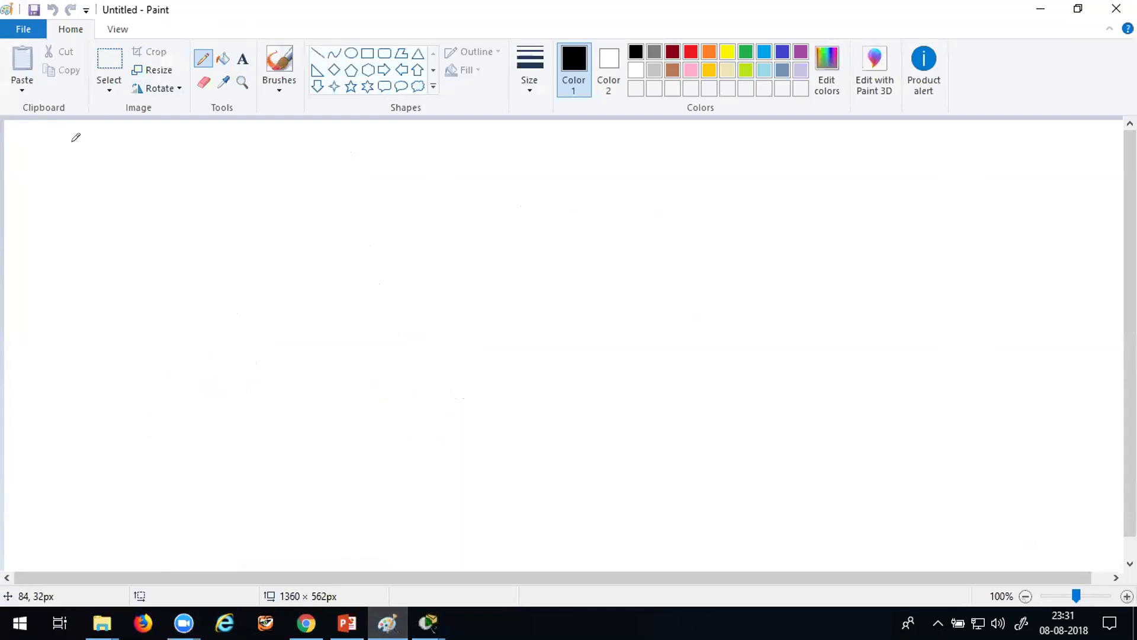
{"action": "left_click_drag", "start_coordinate": [74, 149], "coordinate": [71, 170]}
{"action": "mouse_move", "coordinate": [67, 150]}
{"action": "left_mouse_down"}
{"action": "mouse_move", "coordinate": [95, 147]}
{"action": "mouse_move", "coordinate": [82, 169]}
{"action": "mouse_move", "coordinate": [102, 163]}
{"action": "left_mouse_up"}
{"action": "mouse_move", "coordinate": [106, 163]}
{"action": "left_mouse_down"}
{"action": "mouse_move", "coordinate": [114, 154]}
{"action": "mouse_move", "coordinate": [113, 171]}
{"action": "left_mouse_up"}
{"action": "mouse_move", "coordinate": [108, 156]}
{"action": "left_mouse_down"}
{"action": "mouse_move", "coordinate": [130, 153]}
{"action": "mouse_move", "coordinate": [135, 167]}
{"action": "mouse_move", "coordinate": [161, 146]}
{"action": "mouse_move", "coordinate": [167, 172]}
{"action": "left_mouse_up"}
{"action": "mouse_move", "coordinate": [184, 155]}
{"action": "left_mouse_down"}
{"action": "mouse_move", "coordinate": [298, 155]}
{"action": "mouse_move", "coordinate": [311, 144]}
{"action": "mouse_move", "coordinate": [326, 169]}
{"action": "mouse_move", "coordinate": [409, 131]}
{"action": "mouse_move", "coordinate": [443, 155]}
{"action": "mouse_move", "coordinate": [460, 132]}
{"action": "mouse_move", "coordinate": [478, 155]}
{"action": "mouse_move", "coordinate": [491, 138]}
{"action": "mouse_move", "coordinate": [518, 157]}
{"action": "mouse_move", "coordinate": [527, 142]}
{"action": "mouse_move", "coordinate": [604, 135]}
{"action": "mouse_move", "coordinate": [702, 141]}
{"action": "left_mouse_up"}
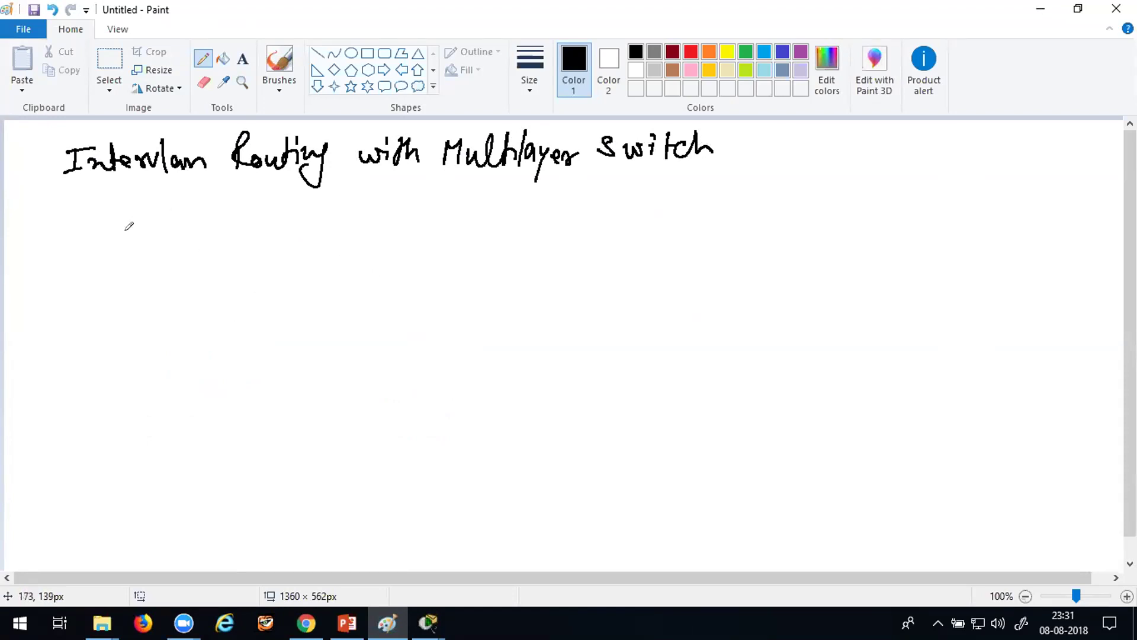
- Draw a multilayer switch symbol below the title as a box with radiating strokes inside and label it 3550
{"action": "mouse_move", "coordinate": [126, 223]}
{"action": "left_mouse_down"}
{"action": "mouse_move", "coordinate": [211, 215]}
{"action": "mouse_move", "coordinate": [208, 283]}
{"action": "left_mouse_up"}
{"action": "mouse_move", "coordinate": [123, 258]}
{"action": "left_mouse_down"}
{"action": "mouse_move", "coordinate": [137, 279]}
{"action": "mouse_move", "coordinate": [211, 282]}
{"action": "left_mouse_up"}
{"action": "left_click_drag", "start_coordinate": [165, 243], "coordinate": [161, 247]}
{"action": "left_click_drag", "start_coordinate": [178, 246], "coordinate": [200, 239]}
{"action": "left_click_drag", "start_coordinate": [134, 276], "coordinate": [155, 260]}
{"action": "left_click_drag", "start_coordinate": [178, 259], "coordinate": [200, 261]}
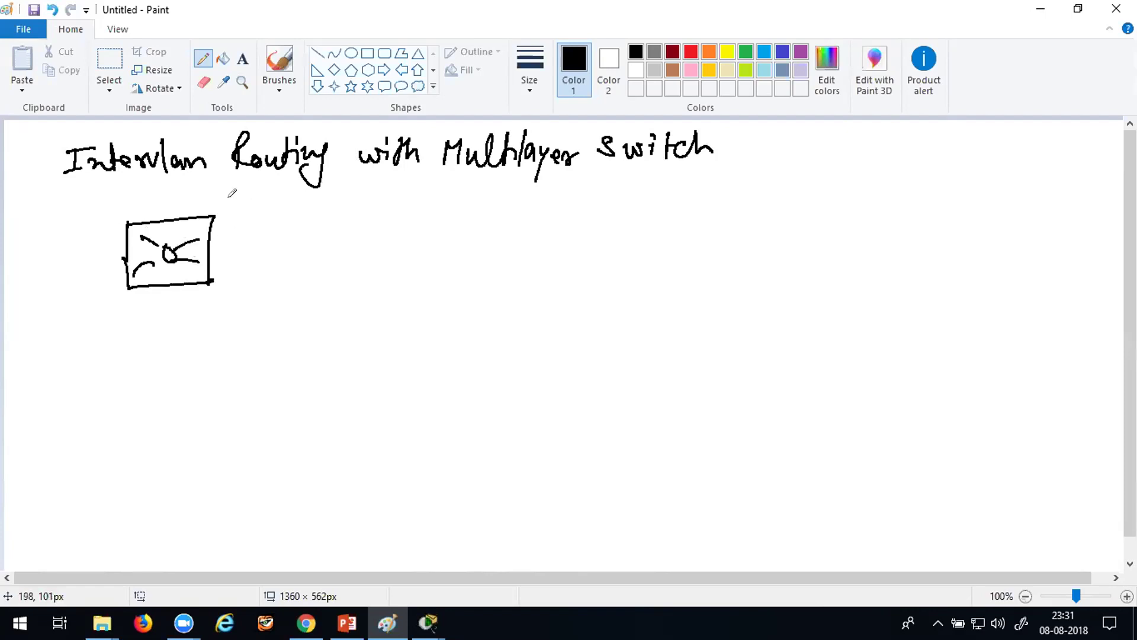
{"action": "mouse_move", "coordinate": [232, 225]}
{"action": "left_mouse_down"}
{"action": "mouse_move", "coordinate": [260, 216]}
{"action": "mouse_move", "coordinate": [248, 227]}
{"action": "mouse_move", "coordinate": [299, 217]}
{"action": "left_mouse_up"}
- Draw a link down from the 3550 to a second switch box, marked SW inside and labelled 2960
{"action": "mouse_move", "coordinate": [161, 287]}
{"action": "left_mouse_down"}
{"action": "mouse_move", "coordinate": [155, 352]}
{"action": "mouse_move", "coordinate": [255, 352]}
{"action": "left_mouse_up"}
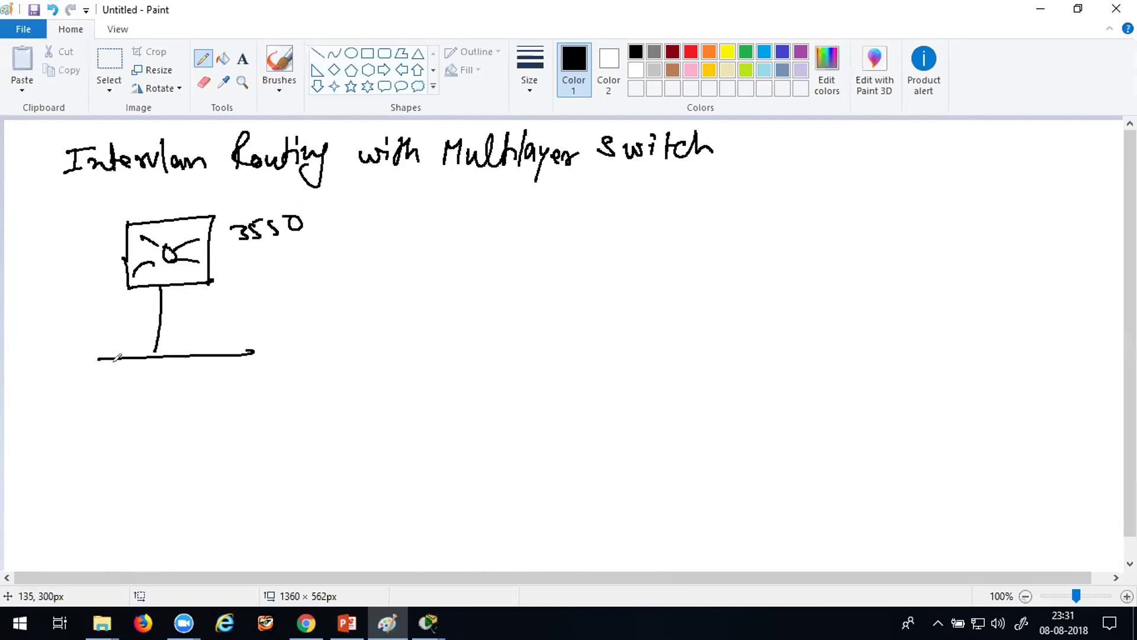
{"action": "mouse_move", "coordinate": [98, 358]}
{"action": "left_mouse_down"}
{"action": "mouse_move", "coordinate": [247, 383]}
{"action": "mouse_move", "coordinate": [251, 352]}
{"action": "left_mouse_up"}
{"action": "left_click_drag", "start_coordinate": [159, 369], "coordinate": [148, 382]}
{"action": "mouse_move", "coordinate": [161, 370]}
{"action": "left_mouse_down"}
{"action": "mouse_move", "coordinate": [168, 362]}
{"action": "mouse_move", "coordinate": [178, 377]}
{"action": "left_mouse_up"}
{"action": "left_click_drag", "start_coordinate": [264, 366], "coordinate": [337, 369]}
{"action": "left_click_drag", "start_coordinate": [354, 355], "coordinate": [353, 354]}
- Draw four PCs as circles, each connected by a line to the underside of the 2960 switch
{"action": "mouse_move", "coordinate": [101, 398]}
{"action": "left_mouse_down"}
{"action": "mouse_move", "coordinate": [101, 437]}
{"action": "mouse_move", "coordinate": [80, 448]}
{"action": "mouse_move", "coordinate": [110, 440]}
{"action": "left_mouse_up"}
{"action": "mouse_move", "coordinate": [136, 401]}
{"action": "left_mouse_down"}
{"action": "mouse_move", "coordinate": [137, 439]}
{"action": "mouse_move", "coordinate": [148, 440]}
{"action": "left_mouse_up"}
{"action": "mouse_move", "coordinate": [193, 392]}
{"action": "left_mouse_down"}
{"action": "mouse_move", "coordinate": [193, 436]}
{"action": "mouse_move", "coordinate": [203, 431]}
{"action": "left_mouse_up"}
{"action": "mouse_move", "coordinate": [239, 393]}
{"action": "left_mouse_down"}
{"action": "mouse_move", "coordinate": [244, 441]}
{"action": "mouse_move", "coordinate": [236, 423]}
{"action": "left_mouse_up"}
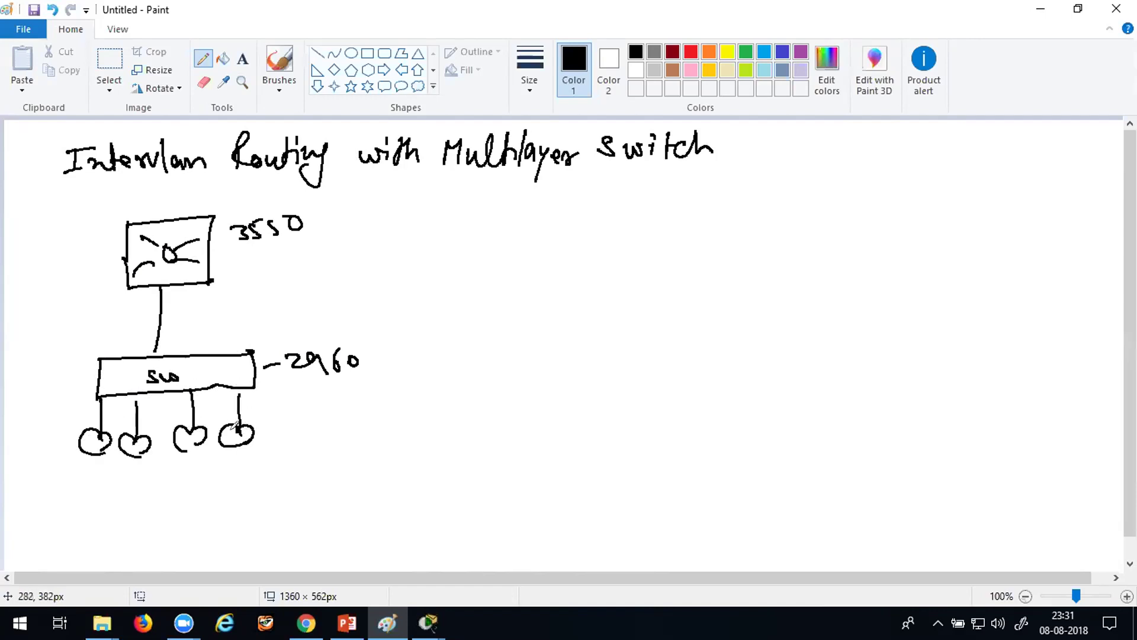
- Bracket the first two PCs with the label Vlan 10 and the other two with the label Vlan 20
{"action": "mouse_move", "coordinate": [48, 494]}
{"action": "left_mouse_down"}
{"action": "mouse_move", "coordinate": [45, 520]}
{"action": "mouse_move", "coordinate": [166, 508]}
{"action": "left_mouse_up"}
{"action": "mouse_move", "coordinate": [58, 523]}
{"action": "left_mouse_down"}
{"action": "mouse_move", "coordinate": [64, 536]}
{"action": "mouse_move", "coordinate": [74, 524]}
{"action": "left_mouse_up"}
{"action": "mouse_move", "coordinate": [78, 521]}
{"action": "left_mouse_down"}
{"action": "mouse_move", "coordinate": [77, 532]}
{"action": "mouse_move", "coordinate": [122, 537]}
{"action": "left_mouse_up"}
{"action": "mouse_move", "coordinate": [125, 524]}
{"action": "left_mouse_down"}
{"action": "mouse_move", "coordinate": [125, 537]}
{"action": "mouse_move", "coordinate": [142, 524]}
{"action": "left_mouse_up"}
{"action": "mouse_move", "coordinate": [185, 471]}
{"action": "left_mouse_down"}
{"action": "mouse_move", "coordinate": [233, 490]}
{"action": "mouse_move", "coordinate": [259, 460]}
{"action": "left_mouse_up"}
{"action": "mouse_move", "coordinate": [216, 517]}
{"action": "left_mouse_down"}
{"action": "mouse_move", "coordinate": [219, 526]}
{"action": "mouse_move", "coordinate": [229, 515]}
{"action": "left_mouse_up"}
{"action": "mouse_move", "coordinate": [234, 510]}
{"action": "left_mouse_down"}
{"action": "mouse_move", "coordinate": [237, 536]}
{"action": "mouse_move", "coordinate": [257, 520]}
{"action": "mouse_move", "coordinate": [296, 528]}
{"action": "left_mouse_up"}
{"action": "left_click_drag", "start_coordinate": [308, 515], "coordinate": [307, 517]}
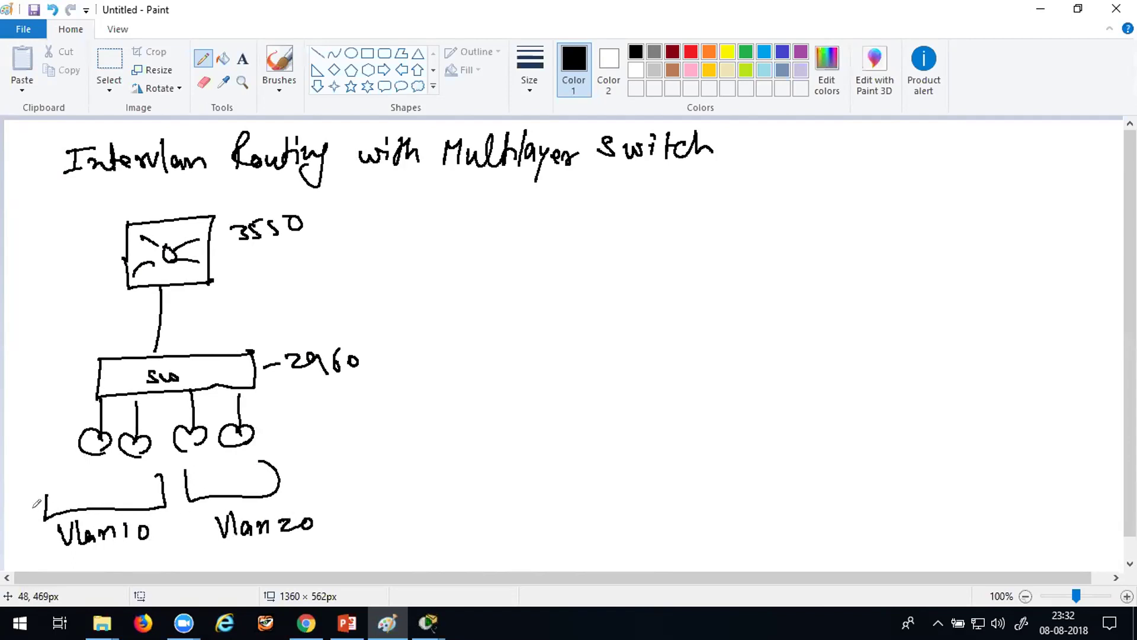
- Write the network 10.0.0.0/8 at the Vlan 10 bracket and 20.0.0.0/8 at the Vlan 20 bracket
{"action": "mouse_move", "coordinate": [14, 502]}
{"action": "left_mouse_down"}
{"action": "mouse_move", "coordinate": [25, 517]}
{"action": "mouse_move", "coordinate": [41, 497]}
{"action": "mouse_move", "coordinate": [75, 490]}
{"action": "left_mouse_up"}
{"action": "mouse_move", "coordinate": [87, 474]}
{"action": "left_mouse_down"}
{"action": "mouse_move", "coordinate": [86, 507]}
{"action": "mouse_move", "coordinate": [101, 492]}
{"action": "left_mouse_up"}
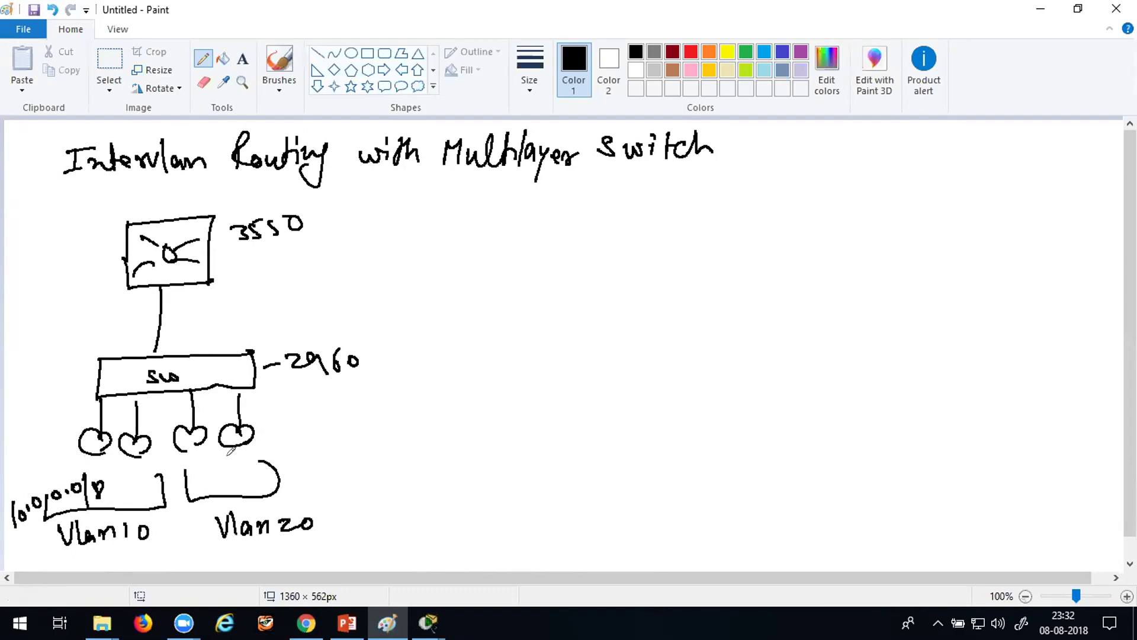
{"action": "left_click_drag", "start_coordinate": [238, 470], "coordinate": [249, 478]}
{"action": "mouse_move", "coordinate": [256, 469]}
{"action": "left_mouse_down"}
{"action": "mouse_move", "coordinate": [327, 434]}
{"action": "mouse_move", "coordinate": [331, 471]}
{"action": "left_mouse_up"}
{"action": "left_click_drag", "start_coordinate": [341, 436], "coordinate": [341, 451]}
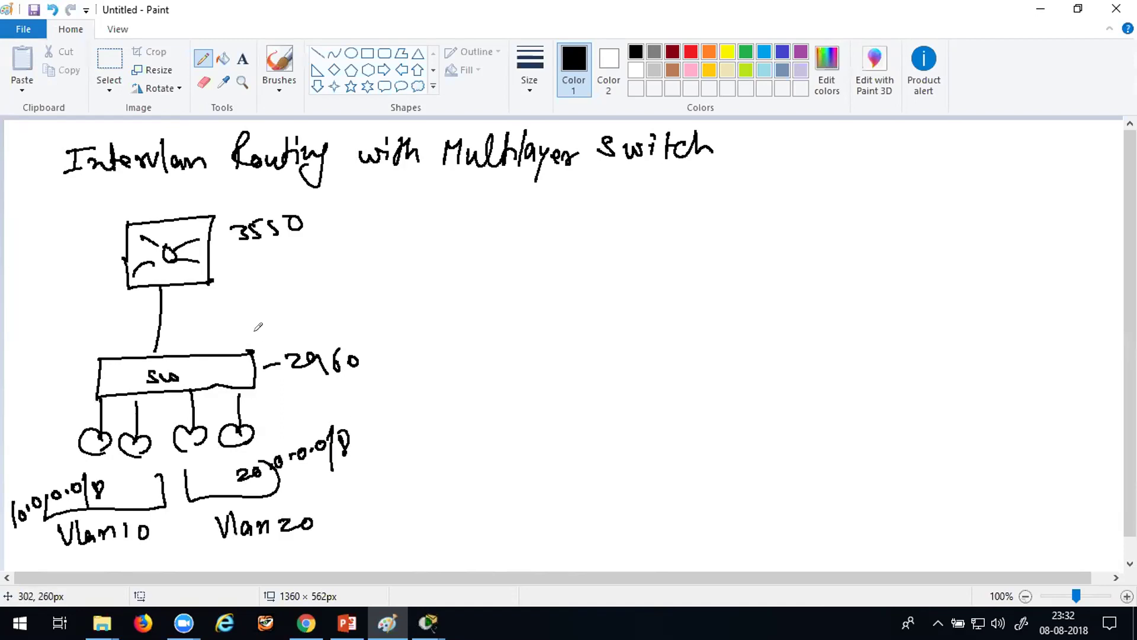
- Label the link between the switches with port 0/5 at the 2960 end and 0/1 at the 3550 end
{"action": "mouse_move", "coordinate": [173, 335]}
{"action": "left_mouse_down"}
{"action": "mouse_move", "coordinate": [176, 354]}
{"action": "mouse_move", "coordinate": [190, 353]}
{"action": "left_mouse_up"}
{"action": "left_click_drag", "start_coordinate": [198, 342], "coordinate": [212, 335]}
{"action": "left_click_drag", "start_coordinate": [181, 294], "coordinate": [171, 310]}
{"action": "left_click_drag", "start_coordinate": [179, 304], "coordinate": [181, 320]}
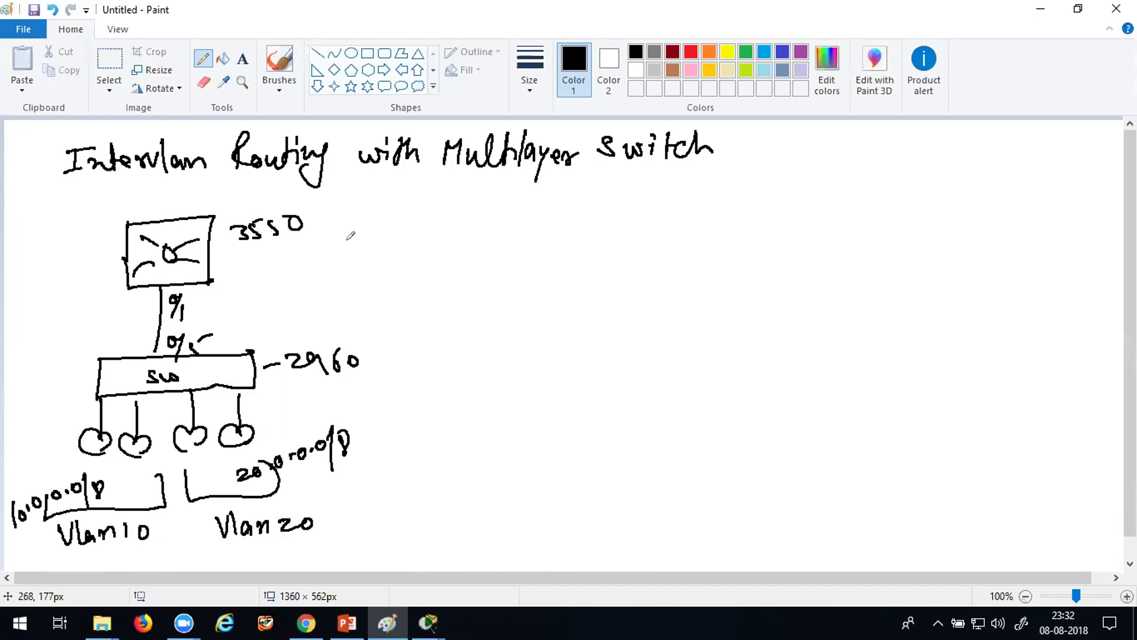
- Change the pencil colour to red and write "Step 1 - Vlan" and "2 - Assign Ports" beside the diagram
{"action": "left_click", "coordinate": [690, 51]}
{"action": "left_click_drag", "start_coordinate": [595, 198], "coordinate": [583, 217]}
{"action": "mouse_move", "coordinate": [599, 199]}
{"action": "left_mouse_down"}
{"action": "mouse_move", "coordinate": [689, 202]}
{"action": "mouse_move", "coordinate": [700, 185]}
{"action": "mouse_move", "coordinate": [742, 212]}
{"action": "left_mouse_up"}
{"action": "mouse_move", "coordinate": [645, 235]}
{"action": "left_mouse_down"}
{"action": "mouse_move", "coordinate": [726, 237]}
{"action": "mouse_move", "coordinate": [739, 224]}
{"action": "mouse_move", "coordinate": [776, 241]}
{"action": "mouse_move", "coordinate": [781, 225]}
{"action": "mouse_move", "coordinate": [872, 223]}
{"action": "left_mouse_up"}
{"action": "left_click", "coordinate": [884, 216]}
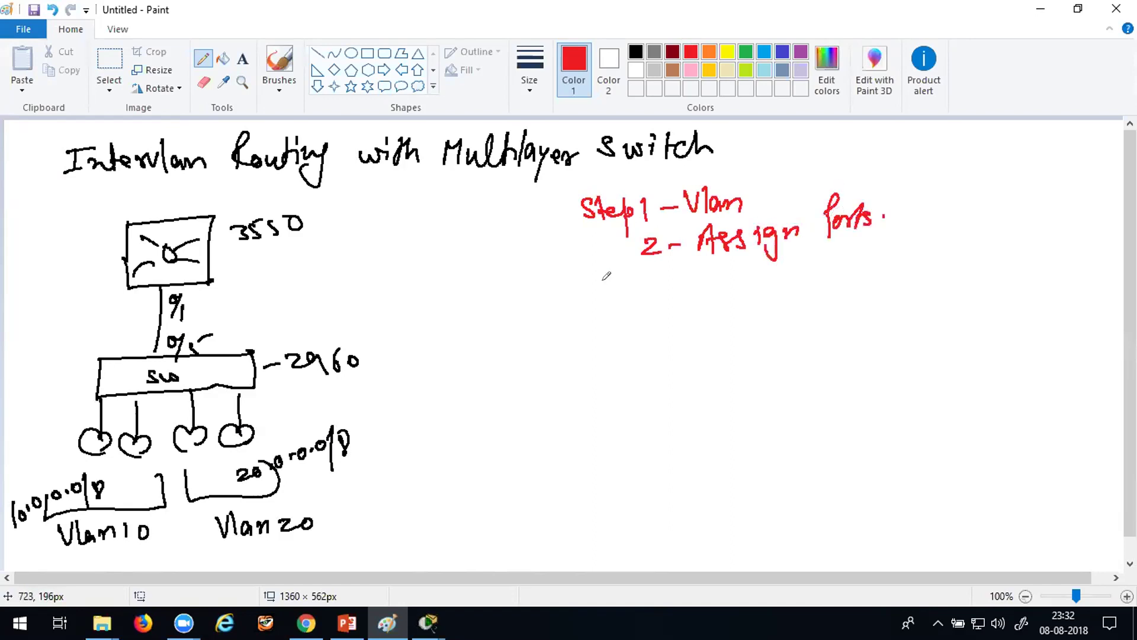
- Write step 3 beneath in red: "Create SVI (Switch virtual Interface)"
{"action": "mouse_move", "coordinate": [625, 286]}
{"action": "left_mouse_down"}
{"action": "mouse_move", "coordinate": [645, 296]}
{"action": "mouse_move", "coordinate": [628, 302]}
{"action": "left_mouse_up"}
{"action": "left_click", "coordinate": [652, 299]}
{"action": "mouse_move", "coordinate": [700, 277]}
{"action": "left_mouse_down"}
{"action": "mouse_move", "coordinate": [697, 293]}
{"action": "mouse_move", "coordinate": [739, 282]}
{"action": "mouse_move", "coordinate": [753, 296]}
{"action": "mouse_move", "coordinate": [801, 264]}
{"action": "mouse_move", "coordinate": [837, 259]}
{"action": "mouse_move", "coordinate": [841, 293]}
{"action": "mouse_move", "coordinate": [861, 299]}
{"action": "left_mouse_up"}
{"action": "mouse_move", "coordinate": [884, 275]}
{"action": "left_mouse_down"}
{"action": "mouse_move", "coordinate": [874, 293]}
{"action": "mouse_move", "coordinate": [963, 262]}
{"action": "mouse_move", "coordinate": [1093, 286]}
{"action": "left_mouse_up"}
{"action": "mouse_move", "coordinate": [698, 306]}
{"action": "left_mouse_down"}
{"action": "mouse_move", "coordinate": [714, 309]}
{"action": "mouse_move", "coordinate": [702, 333]}
{"action": "left_mouse_up"}
{"action": "left_click_drag", "start_coordinate": [692, 333], "coordinate": [733, 323]}
{"action": "mouse_move", "coordinate": [738, 308]}
{"action": "left_mouse_down"}
{"action": "mouse_move", "coordinate": [741, 319]}
{"action": "mouse_move", "coordinate": [791, 302]}
{"action": "mouse_move", "coordinate": [840, 330]}
{"action": "left_mouse_up"}
{"action": "left_click_drag", "start_coordinate": [849, 309], "coordinate": [844, 342]}
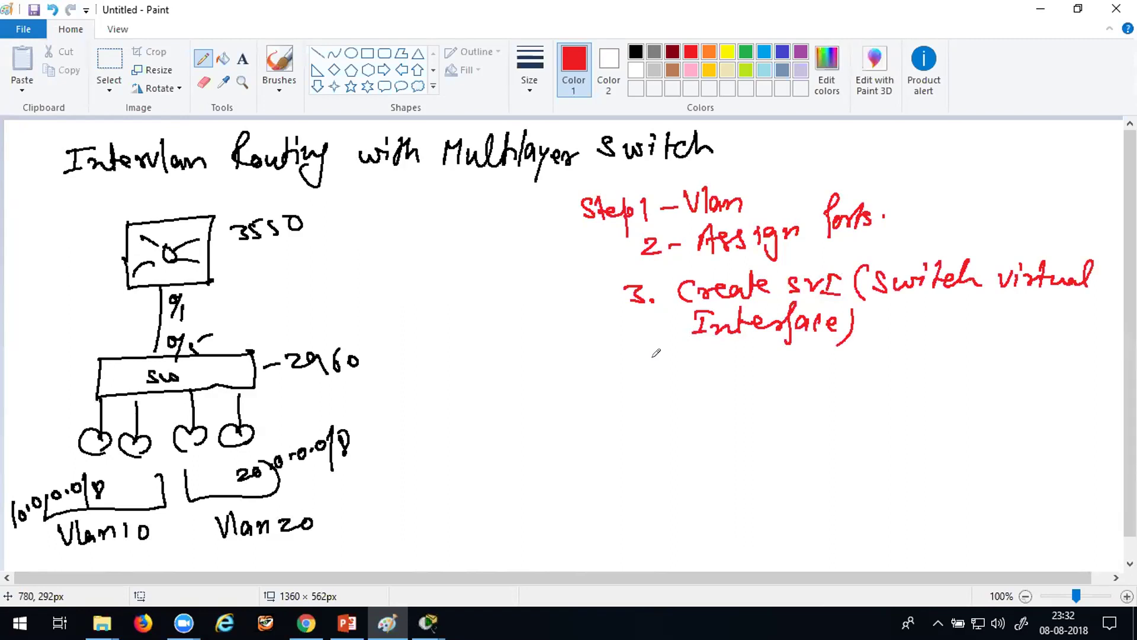
- Draw an arrow down from the SVI note and write "(Assigning IP to Vlan)" under it
{"action": "mouse_move", "coordinate": [726, 338]}
{"action": "left_mouse_down"}
{"action": "mouse_move", "coordinate": [711, 356]}
{"action": "mouse_move", "coordinate": [726, 357]}
{"action": "left_mouse_up"}
{"action": "mouse_move", "coordinate": [619, 364]}
{"action": "left_mouse_down"}
{"action": "mouse_move", "coordinate": [611, 392]}
{"action": "mouse_move", "coordinate": [628, 391]}
{"action": "left_mouse_up"}
{"action": "mouse_move", "coordinate": [639, 379]}
{"action": "left_mouse_down"}
{"action": "mouse_move", "coordinate": [635, 393]}
{"action": "mouse_move", "coordinate": [670, 392]}
{"action": "mouse_move", "coordinate": [674, 412]}
{"action": "mouse_move", "coordinate": [720, 379]}
{"action": "mouse_move", "coordinate": [724, 409]}
{"action": "left_mouse_up"}
{"action": "mouse_move", "coordinate": [770, 362]}
{"action": "left_mouse_down"}
{"action": "mouse_move", "coordinate": [764, 384]}
{"action": "mouse_move", "coordinate": [784, 372]}
{"action": "left_mouse_up"}
{"action": "mouse_move", "coordinate": [818, 349]}
{"action": "left_mouse_down"}
{"action": "mouse_move", "coordinate": [820, 382]}
{"action": "mouse_move", "coordinate": [832, 378]}
{"action": "left_mouse_up"}
{"action": "left_click_drag", "start_coordinate": [860, 348], "coordinate": [883, 350]}
{"action": "left_click_drag", "start_coordinate": [884, 338], "coordinate": [883, 372]}
{"action": "mouse_move", "coordinate": [894, 359]}
{"action": "left_mouse_down"}
{"action": "mouse_move", "coordinate": [912, 352]}
{"action": "mouse_move", "coordinate": [947, 379]}
{"action": "left_mouse_up"}
{"action": "mouse_move", "coordinate": [591, 360]}
{"action": "left_mouse_down"}
{"action": "mouse_move", "coordinate": [583, 388]}
{"action": "mouse_move", "coordinate": [598, 404]}
{"action": "left_mouse_up"}
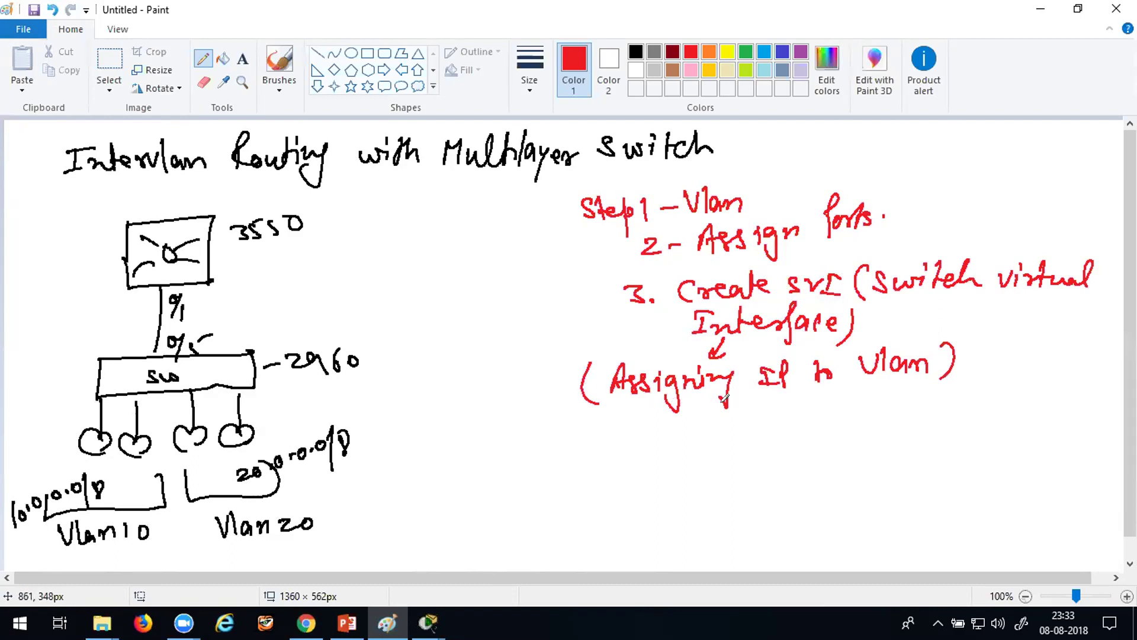
- Write step 4, "L3 switch to L2 switch Link Must be trunk", and step 5, "Enable Routing on L3 switch"
{"action": "left_click_drag", "start_coordinate": [596, 422], "coordinate": [610, 434]}
{"action": "left_click_drag", "start_coordinate": [606, 424], "coordinate": [605, 451]}
{"action": "mouse_move", "coordinate": [648, 425]}
{"action": "left_mouse_down"}
{"action": "mouse_move", "coordinate": [645, 442]}
{"action": "mouse_move", "coordinate": [728, 417]}
{"action": "mouse_move", "coordinate": [811, 422]}
{"action": "mouse_move", "coordinate": [922, 397]}
{"action": "mouse_move", "coordinate": [939, 396]}
{"action": "mouse_move", "coordinate": [951, 420]}
{"action": "mouse_move", "coordinate": [1012, 394]}
{"action": "mouse_move", "coordinate": [1072, 403]}
{"action": "left_mouse_up"}
{"action": "mouse_move", "coordinate": [627, 452]}
{"action": "left_mouse_down"}
{"action": "mouse_move", "coordinate": [643, 474]}
{"action": "mouse_move", "coordinate": [727, 456]}
{"action": "mouse_move", "coordinate": [919, 456]}
{"action": "mouse_move", "coordinate": [942, 441]}
{"action": "mouse_move", "coordinate": [960, 461]}
{"action": "left_mouse_up"}
{"action": "mouse_move", "coordinate": [587, 494]}
{"action": "left_mouse_down"}
{"action": "mouse_move", "coordinate": [583, 512]}
{"action": "mouse_move", "coordinate": [603, 492]}
{"action": "mouse_move", "coordinate": [651, 511]}
{"action": "mouse_move", "coordinate": [705, 493]}
{"action": "mouse_move", "coordinate": [740, 506]}
{"action": "mouse_move", "coordinate": [837, 489]}
{"action": "mouse_move", "coordinate": [883, 505]}
{"action": "mouse_move", "coordinate": [951, 486]}
{"action": "mouse_move", "coordinate": [1049, 493]}
{"action": "mouse_move", "coordinate": [1066, 477]}
{"action": "mouse_move", "coordinate": [1089, 483]}
{"action": "mouse_move", "coordinate": [1084, 492]}
{"action": "left_mouse_up"}
{"action": "left_click", "coordinate": [604, 510]}
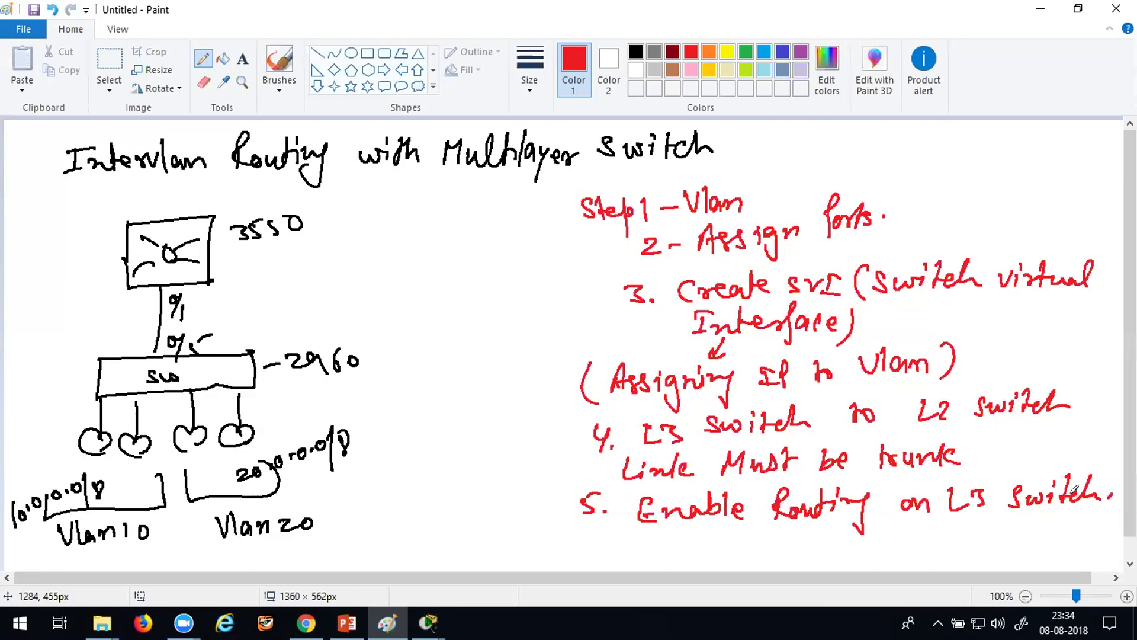
- Switch to the main Packet Tracer window and delete the 2911 router from the topology
{"action": "left_click", "coordinate": [427, 622]}
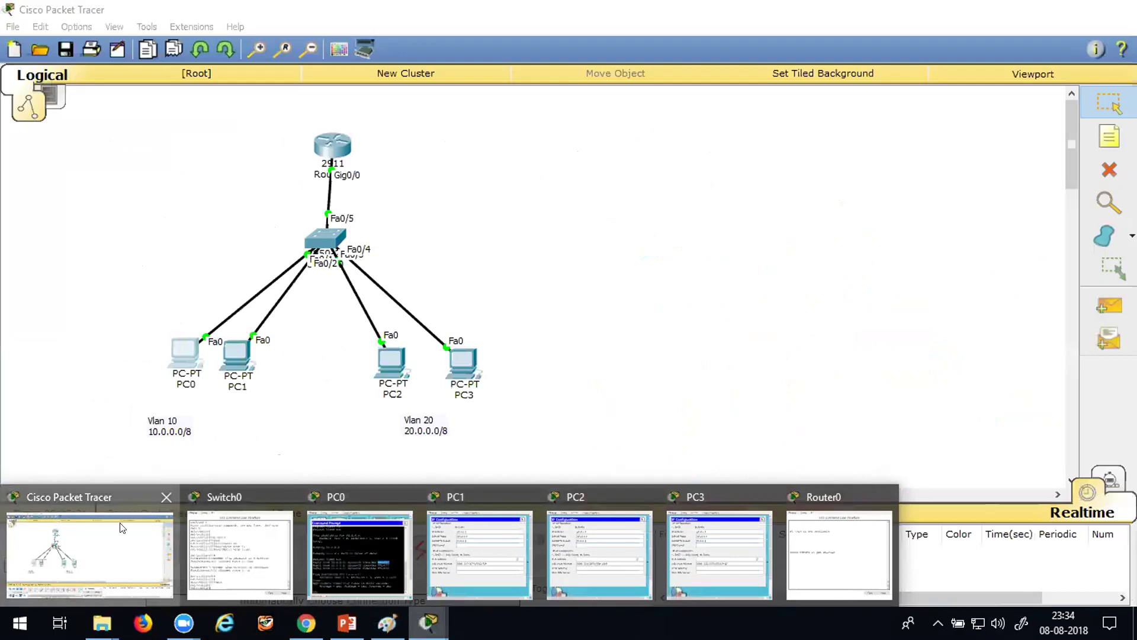
{"action": "left_click", "coordinate": [57, 496]}
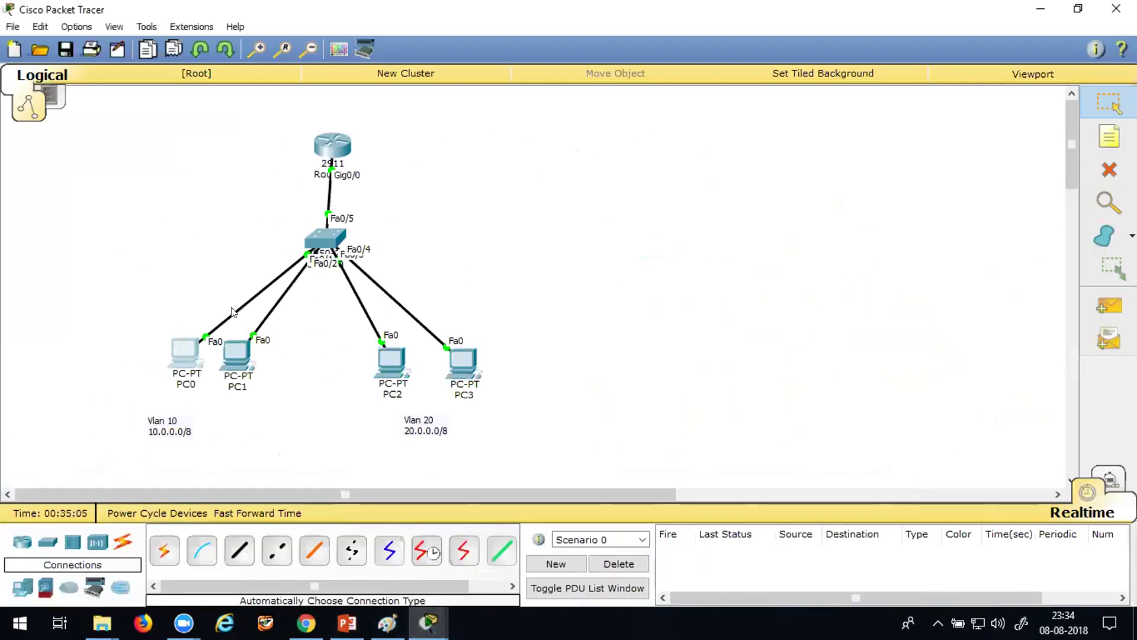
{"action": "left_click", "coordinate": [1109, 172]}
{"action": "left_click", "coordinate": [578, 327]}
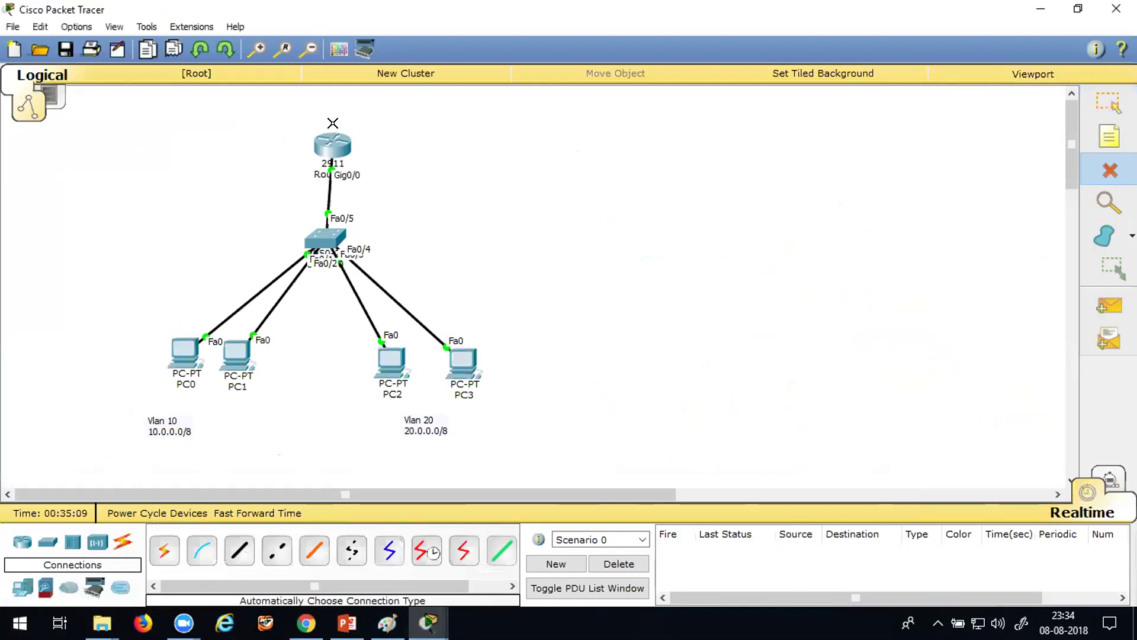
{"action": "left_click", "coordinate": [332, 142]}
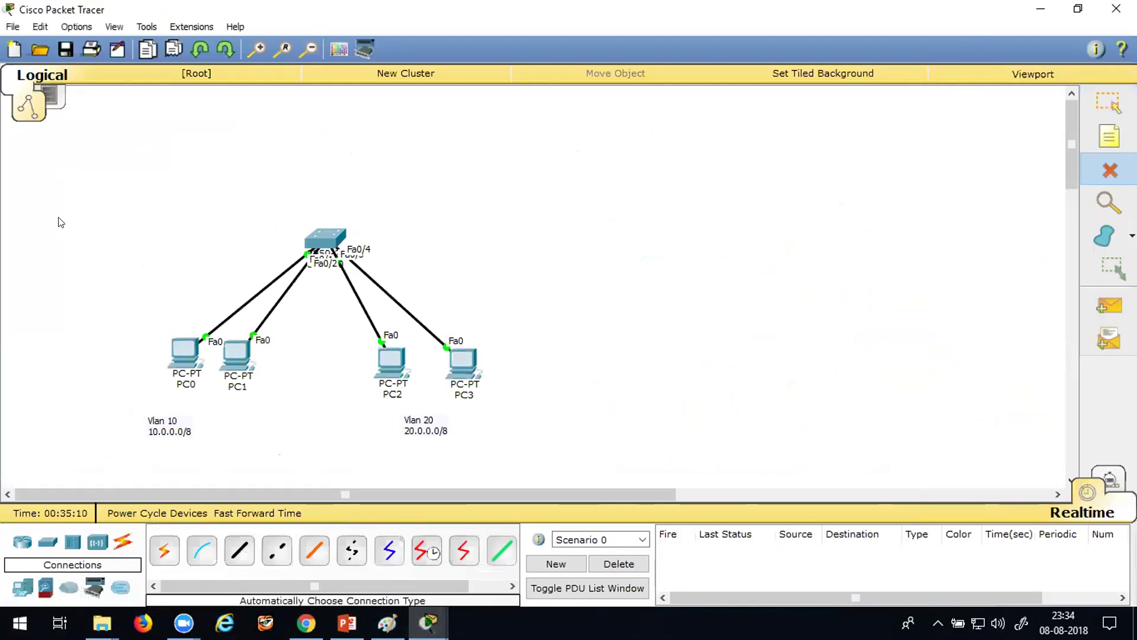
- Leave delete mode and place a 3560-24PS multilayer switch above the existing switch
{"action": "left_click", "coordinate": [1108, 113]}
{"action": "left_click", "coordinate": [45, 543]}
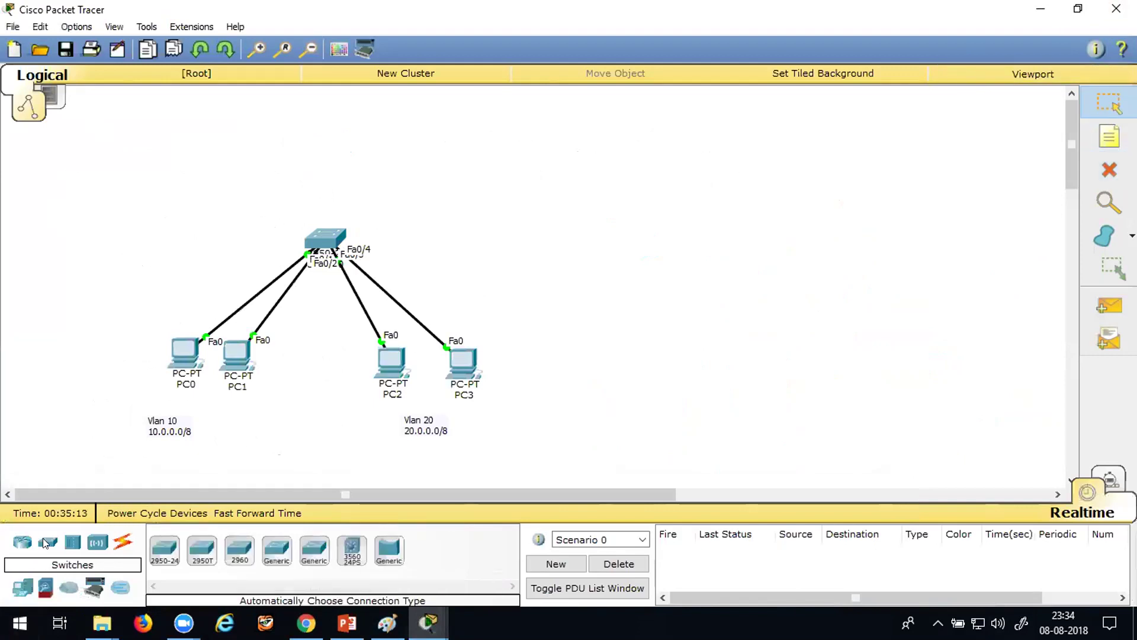
{"action": "left_click", "coordinate": [352, 548]}
{"action": "left_click", "coordinate": [329, 111]}
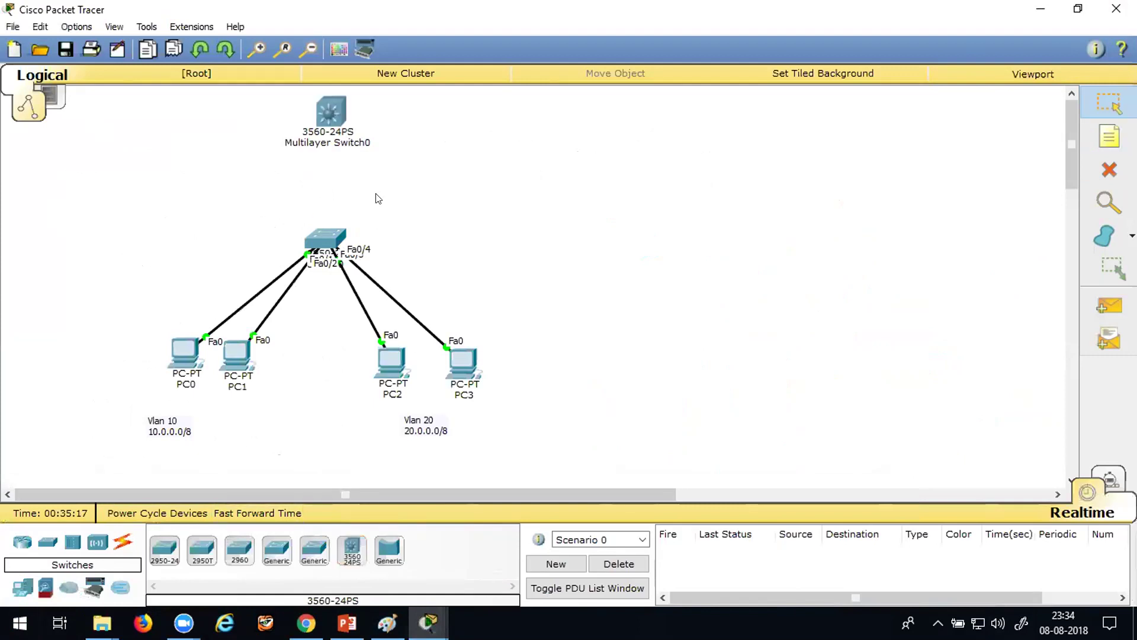
- Connect the multilayer switch's Fa0/1 to Switch0's Fa0/5 with a copper cross-over cable and open Switch0's command line
{"action": "left_click", "coordinate": [122, 542]}
{"action": "left_click", "coordinate": [329, 114]}
{"action": "left_click", "coordinate": [325, 237]}
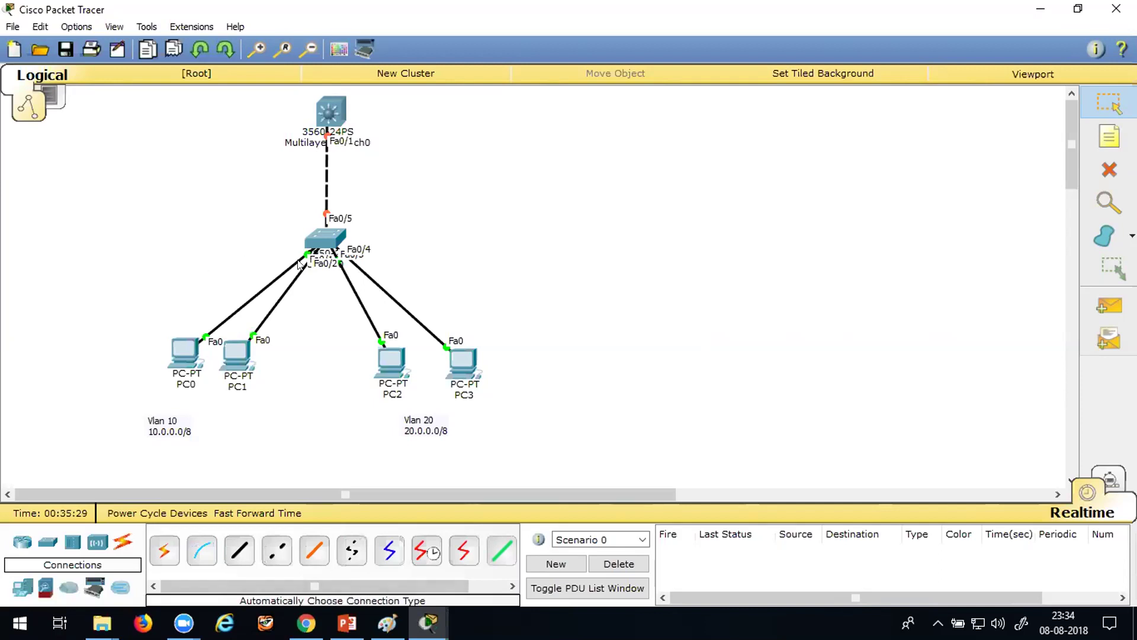
{"action": "left_click", "coordinate": [335, 244]}
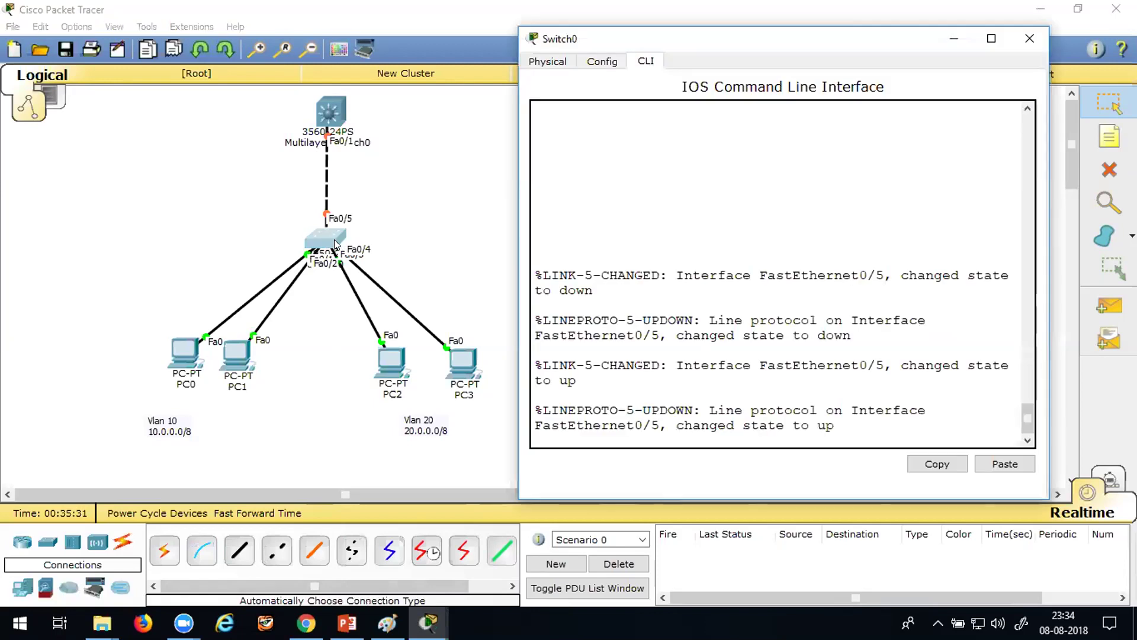
- Enter privileged mode on Switch0 and display its VLAN table to check the ports assigned to VLANs 10 and 20
{"action": "key", "text": "Return"}
{"action": "key", "text": "Return"}
{"action": "key", "text": "Return"}
{"action": "key", "text": "Return"}
{"action": "type", "text": "en"}
{"action": "key", "text": "Return"}
{"action": "key", "text": "Return"}
{"action": "key", "text": "Return"}
{"action": "type", "text": "sh vlan"}
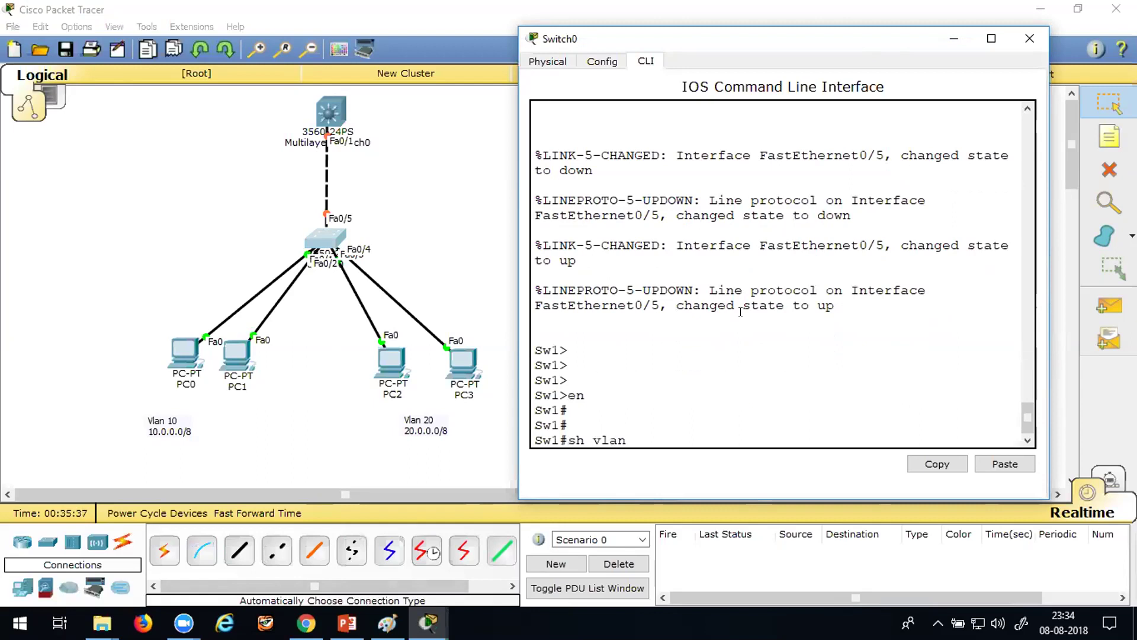
{"action": "key", "text": "Return"}
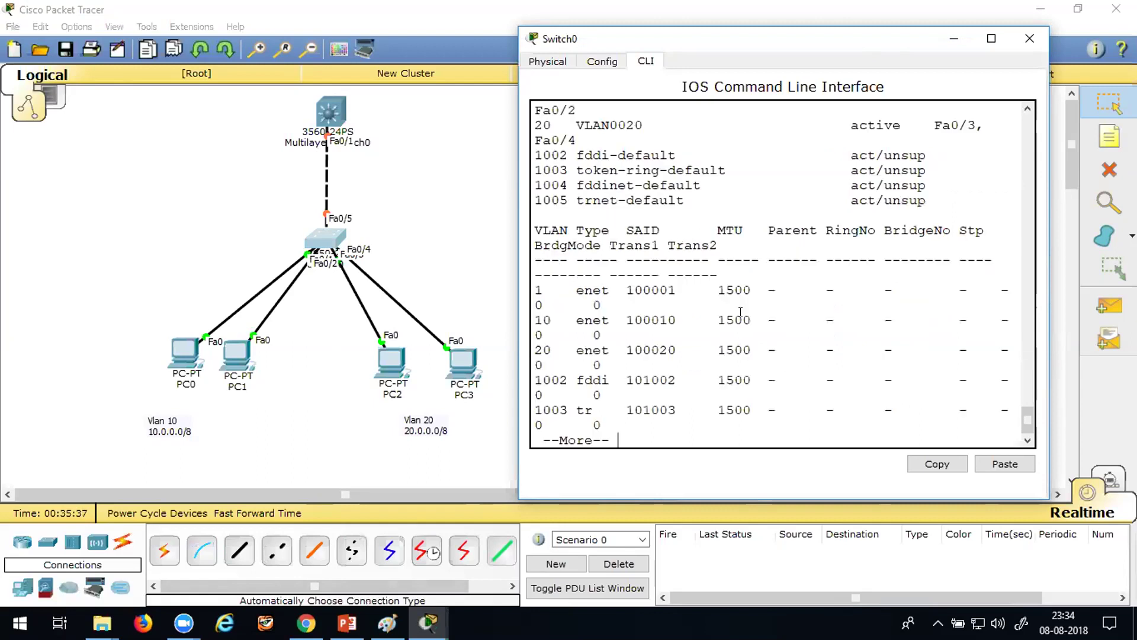
{"action": "left_click_drag", "start_coordinate": [528, 193], "coordinate": [764, 243]}
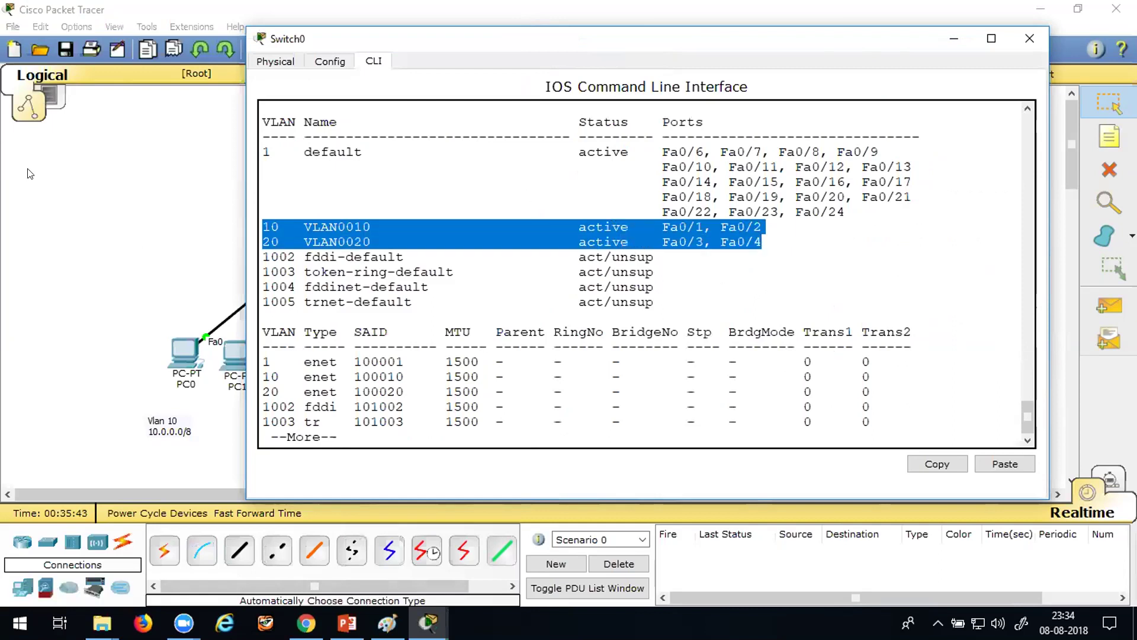
{"action": "left_click", "coordinate": [954, 38]}
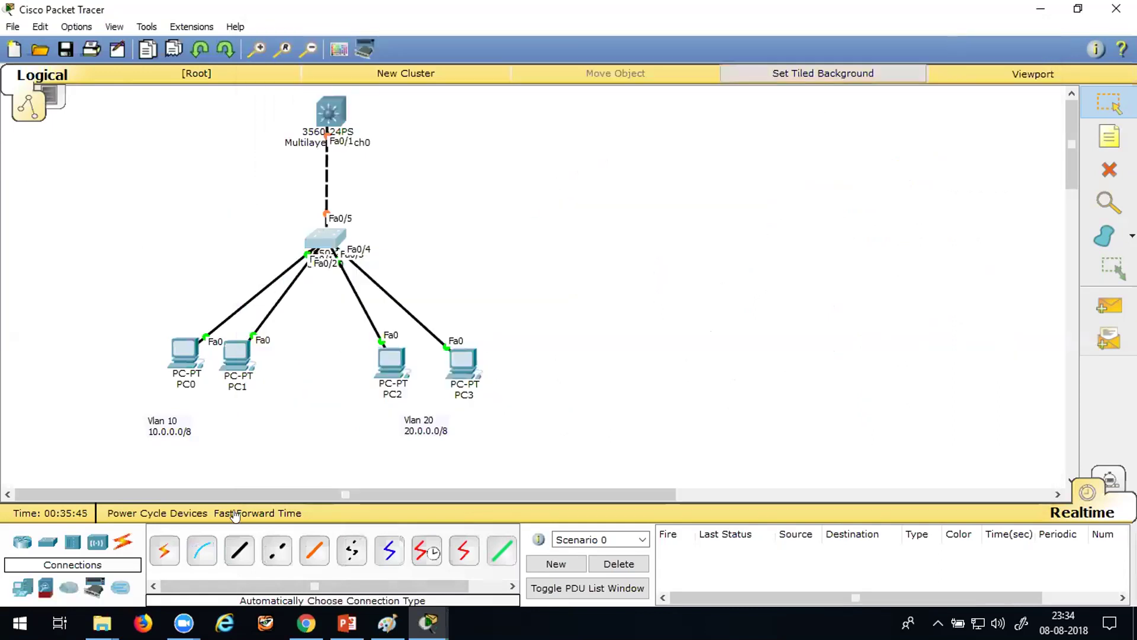
- Open the multilayer switch's command line and enter global configuration mode
{"action": "left_click", "coordinate": [336, 110]}
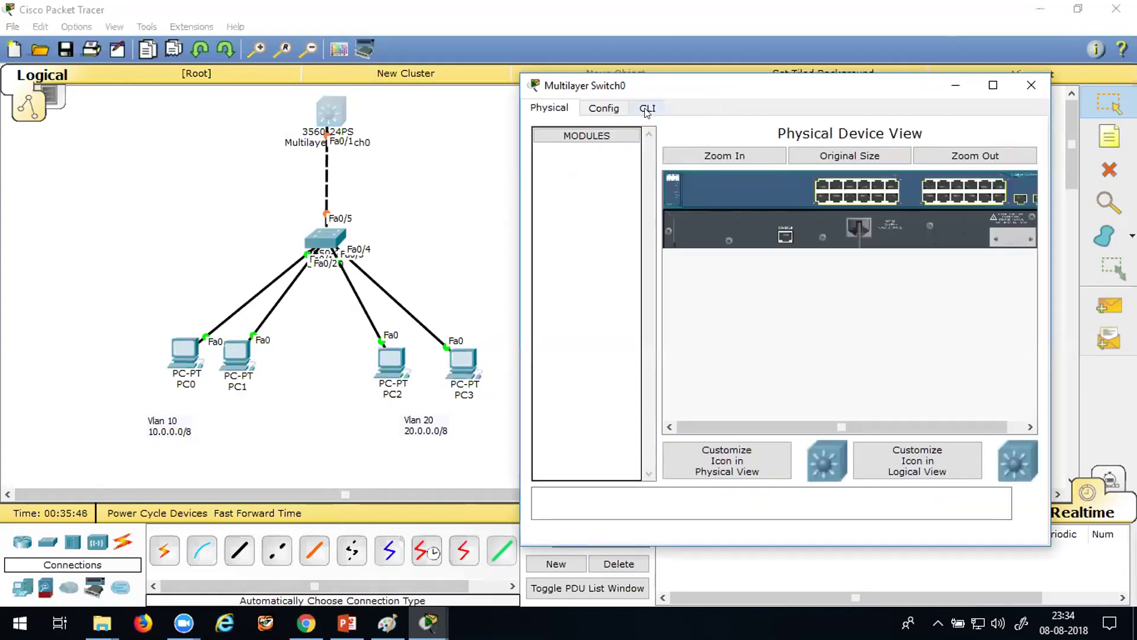
{"action": "left_click", "coordinate": [648, 107]}
{"action": "key", "text": "Return"}
{"action": "key", "text": "Return"}
{"action": "key", "text": "Return"}
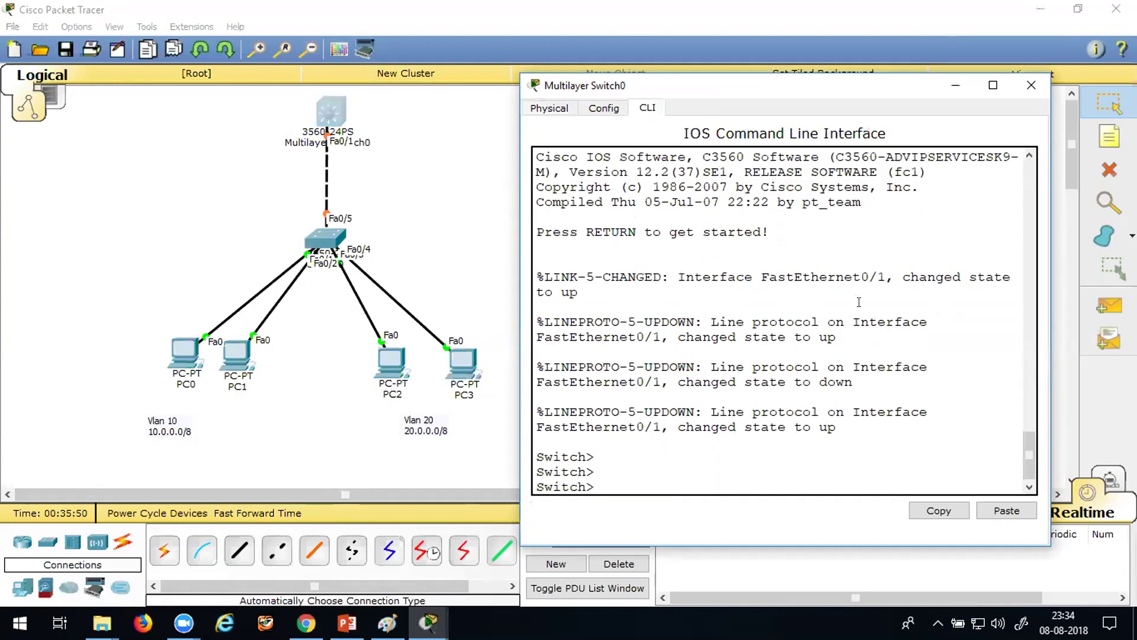
{"action": "type", "text": "en"}
{"action": "key", "text": "Return"}
{"action": "key", "text": "Return"}
{"action": "key", "text": "Return"}
{"action": "type", "text": "co"}
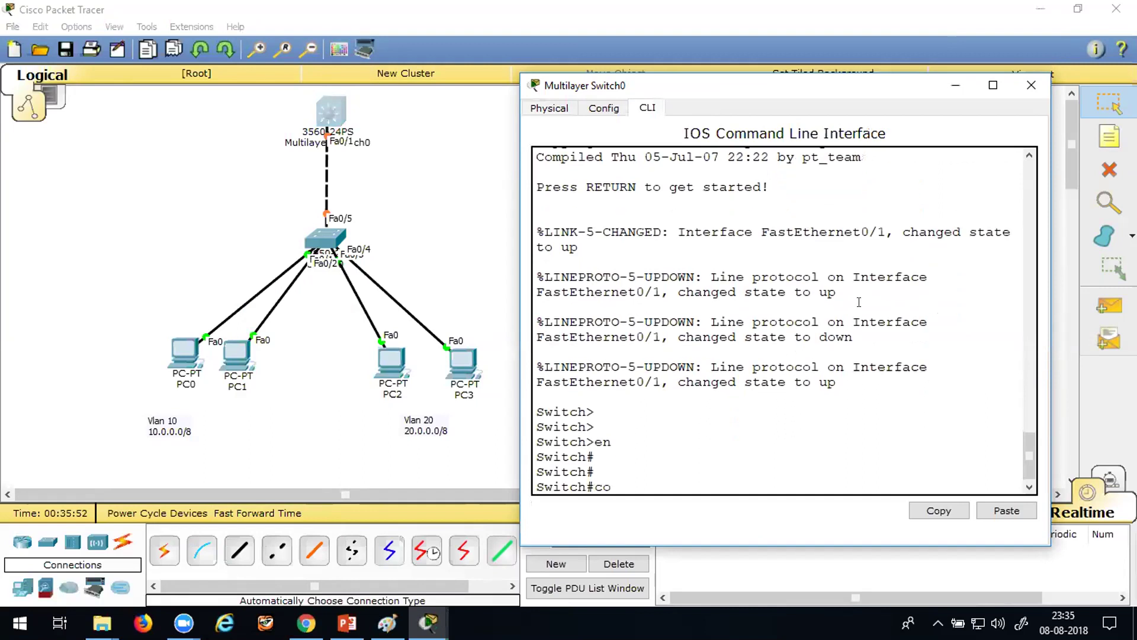
{"action": "type", "text": "nf t"}
{"action": "key", "text": "Return"}
{"action": "key", "text": "Return"}
{"action": "key", "text": "Return"}
- Set the multilayer switch's hostname to L3-Sw
{"action": "type", "text": "h"}
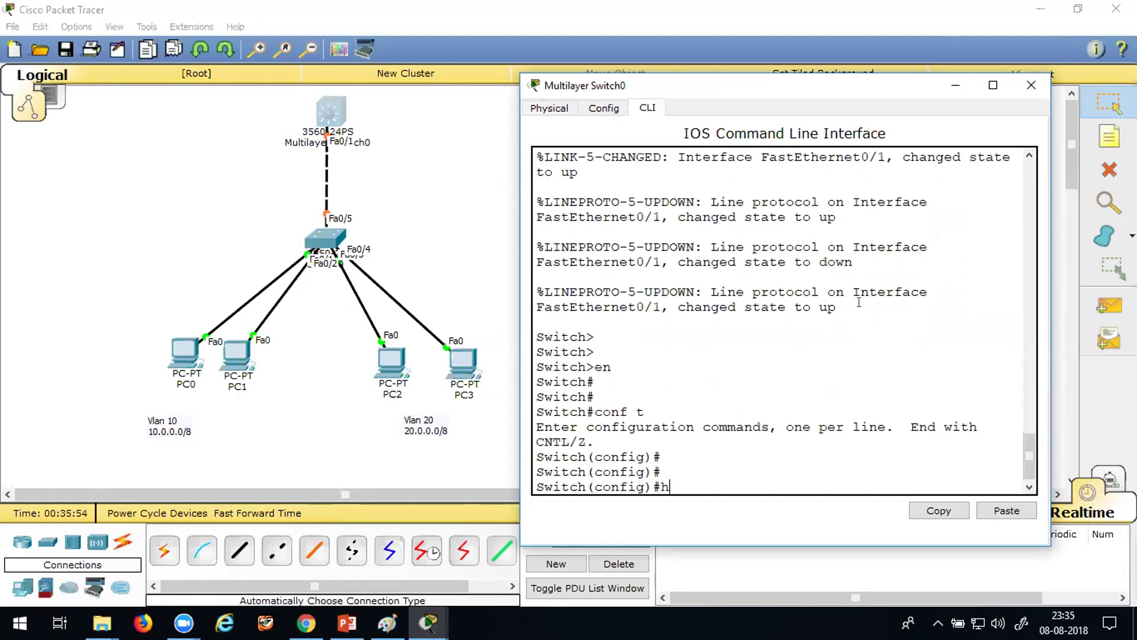
{"action": "type", "text": "ost L3-Sw"}
{"action": "key", "text": "Return"}
{"action": "key", "text": "Return"}
{"action": "key", "text": "Return"}
{"action": "key", "text": "Return"}
{"action": "key", "text": "Return"}
{"action": "key", "text": "Return"}
{"action": "key", "text": "Return"}
{"action": "key", "text": "Return"}
{"action": "key", "text": "Return"}
{"action": "key", "text": "Return"}
{"action": "key", "text": "Return"}
{"action": "key", "text": "Return"}
{"action": "key", "text": "Return"}
{"action": "key", "text": "Return"}
{"action": "key", "text": "Return"}
{"action": "key", "text": "Return"}
{"action": "key", "text": "Return"}
{"action": "key", "text": "Return"}
{"action": "key", "text": "Return"}
{"action": "key", "text": "Return"}
{"action": "key", "text": "Return"}
{"action": "key", "text": "Return"}
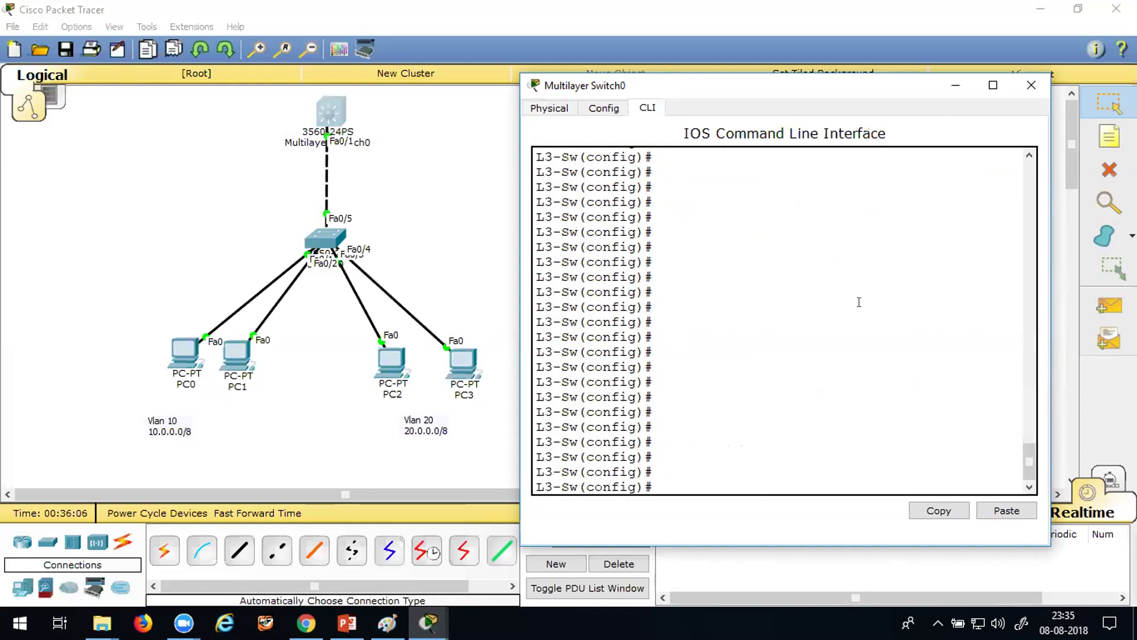
- Create VLANs 10 and 20 on L3-Sw and return to global configuration mode
{"action": "type", "text": "vlan 10"}
{"action": "key", "text": "Return"}
{"action": "type", "text": "vla"}
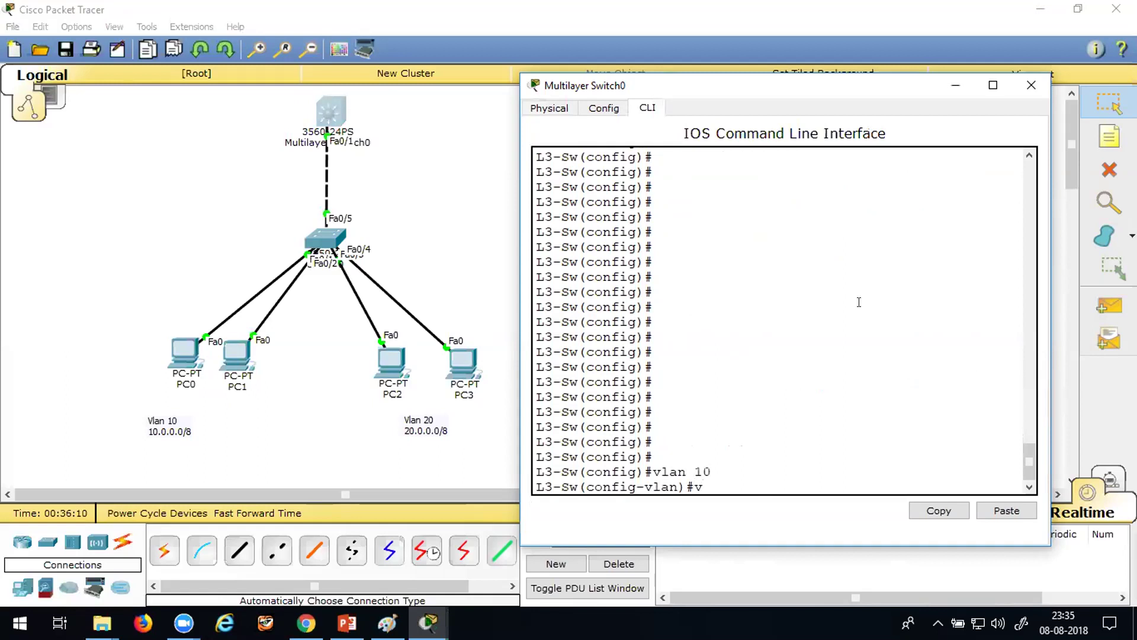
{"action": "type", "text": "n 20"}
{"action": "key", "text": "Return"}
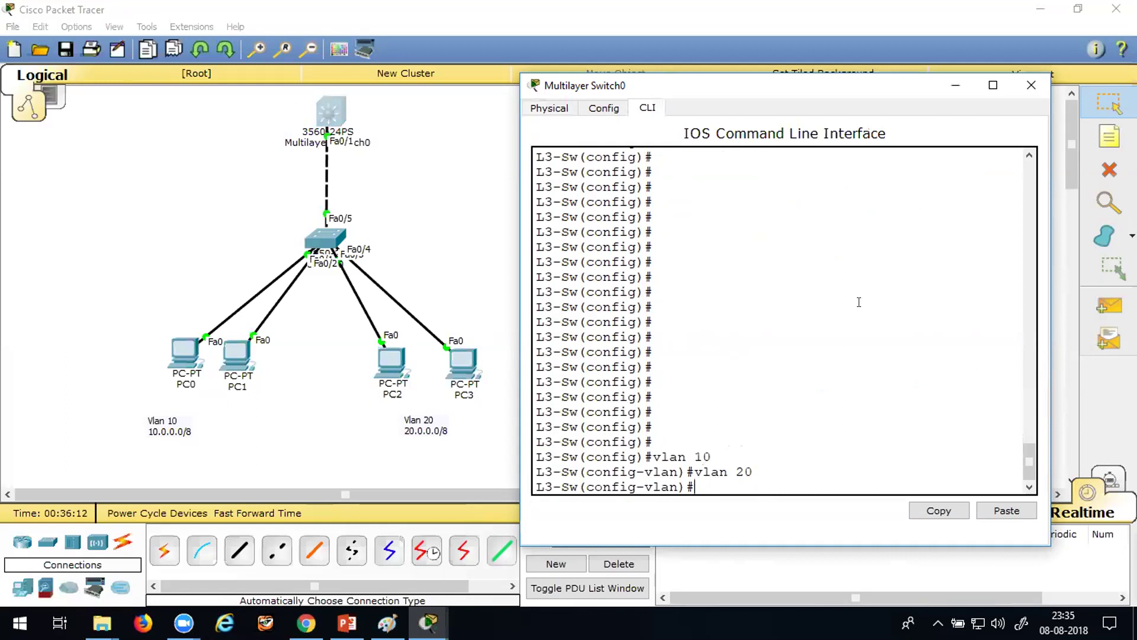
{"action": "type", "text": "ex"}
{"action": "key", "text": "Return"}
{"action": "key", "text": "Return"}
{"action": "key", "text": "Return"}
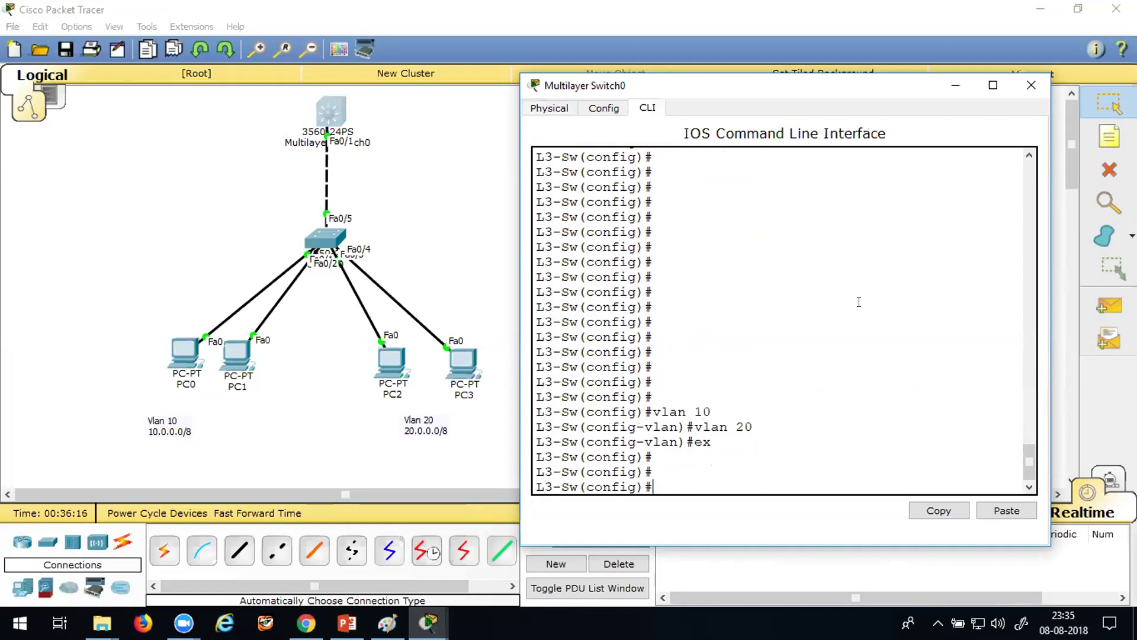
- Enter the VLAN 10 interface on L3-Sw and start its IP address with 10.0
{"action": "type", "text": "int vlan 10"}
{"action": "key", "text": "Return"}
{"action": "key", "text": "Return"}
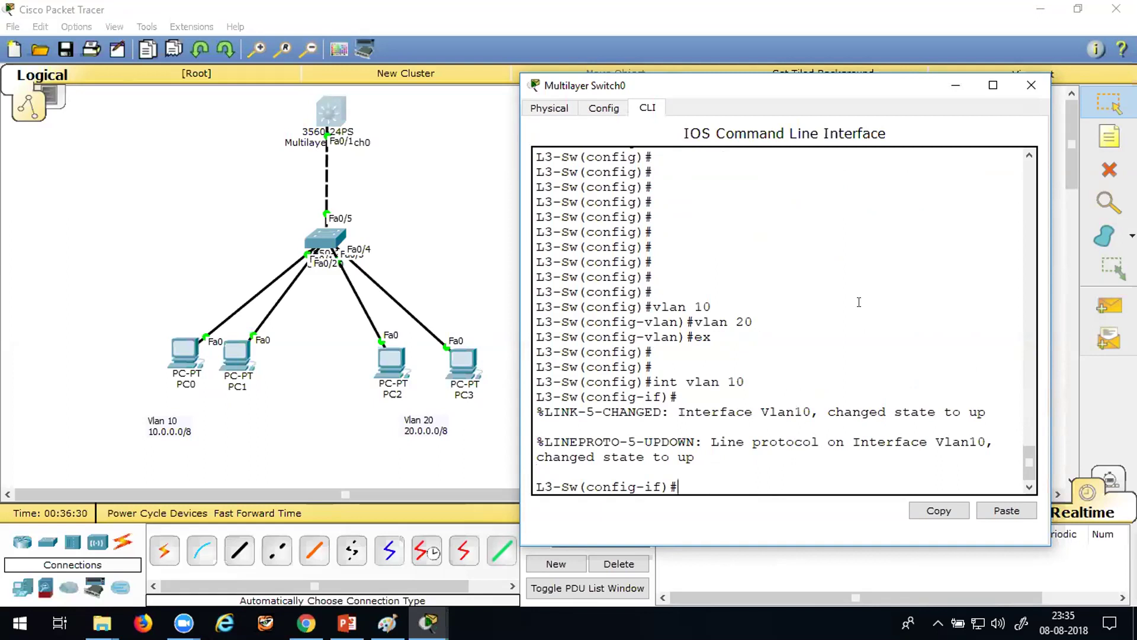
{"action": "type", "text": "ip add"}
{"action": "key", "text": "Tab"}
{"action": "type", "text": "10.0."}
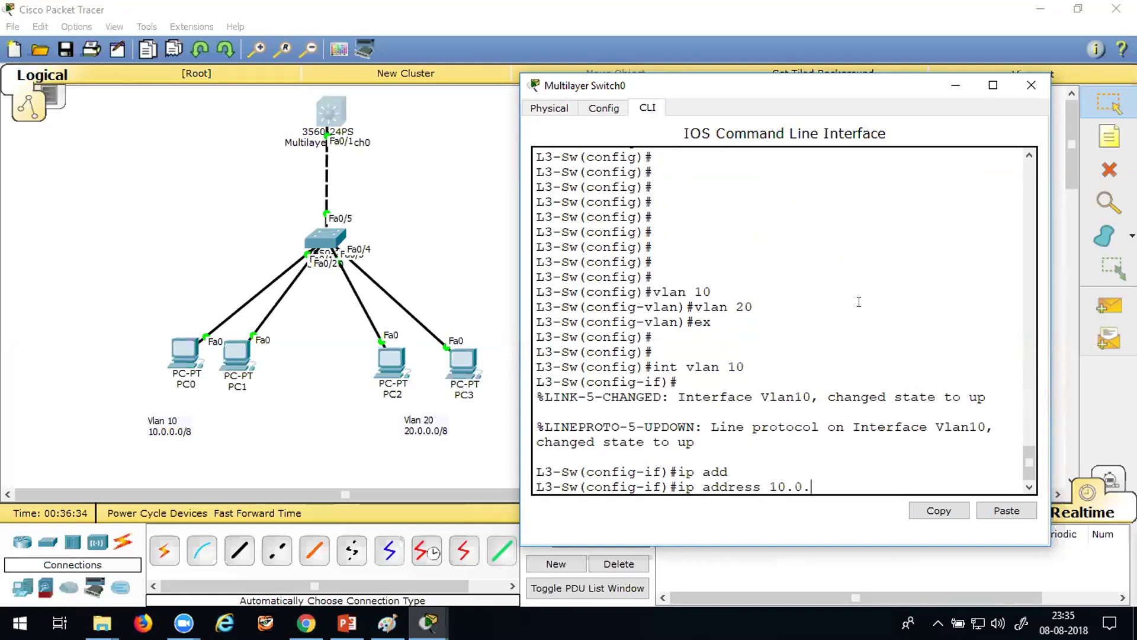
- Assign 10.0.0.1 255.0.0.0 to the VLAN 10 interface on the Layer 3 switch, enable it with no shut, and exit interface configuration
{"action": "type", "text": "0.1 255.0.0.0"}
{"action": "key", "text": "Return"}
{"action": "type", "text": "n"}
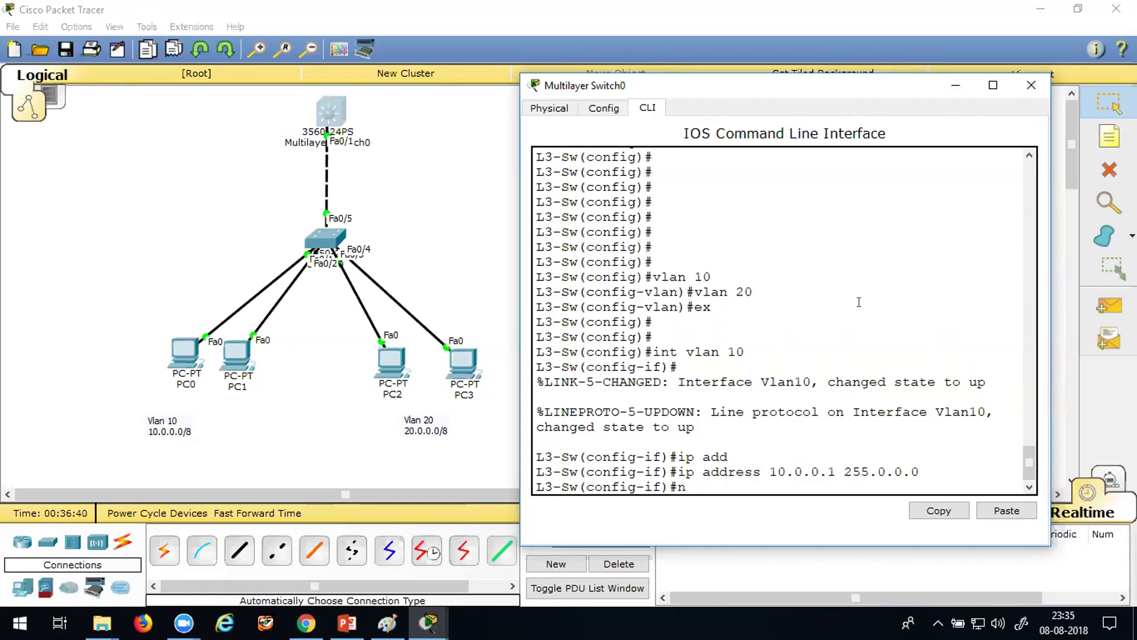
{"action": "type", "text": "o shut"}
{"action": "key", "text": "Return"}
{"action": "type", "text": "ex"}
{"action": "key", "text": "Return"}
- Configure the VLAN 20 interface with IP address 20.0.0.1 255.0.0.0, enable it with no shut, and return to global configuration
{"action": "type", "text": "int"}
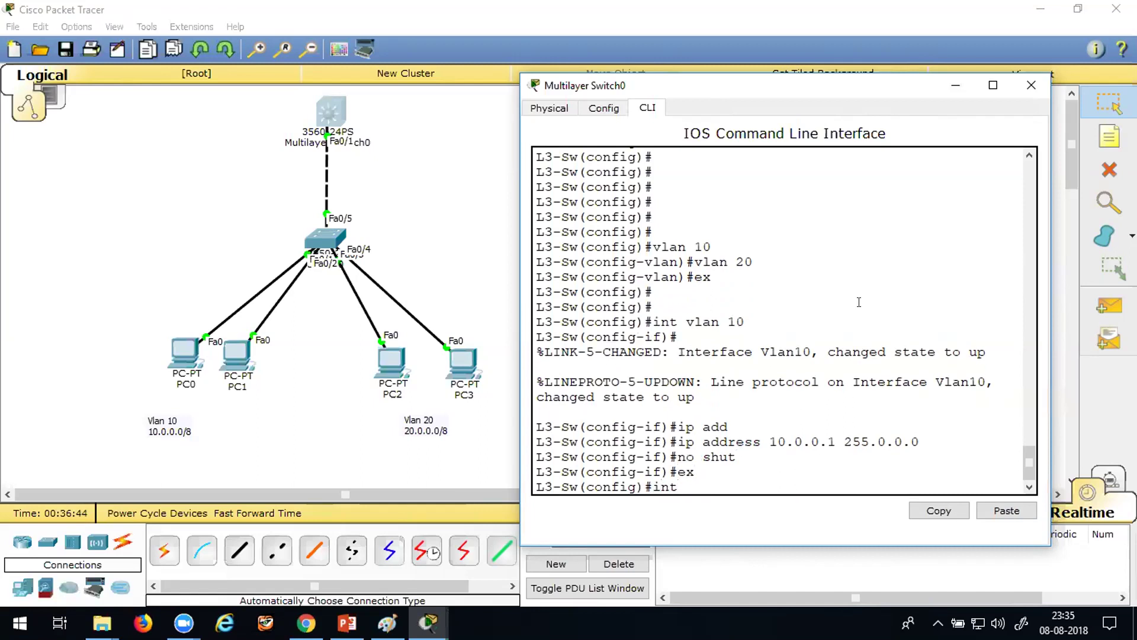
{"action": "type", "text": " vlan 20"}
{"action": "key", "text": "Return"}
{"action": "key", "text": "Return"}
{"action": "type", "text": "ip"}
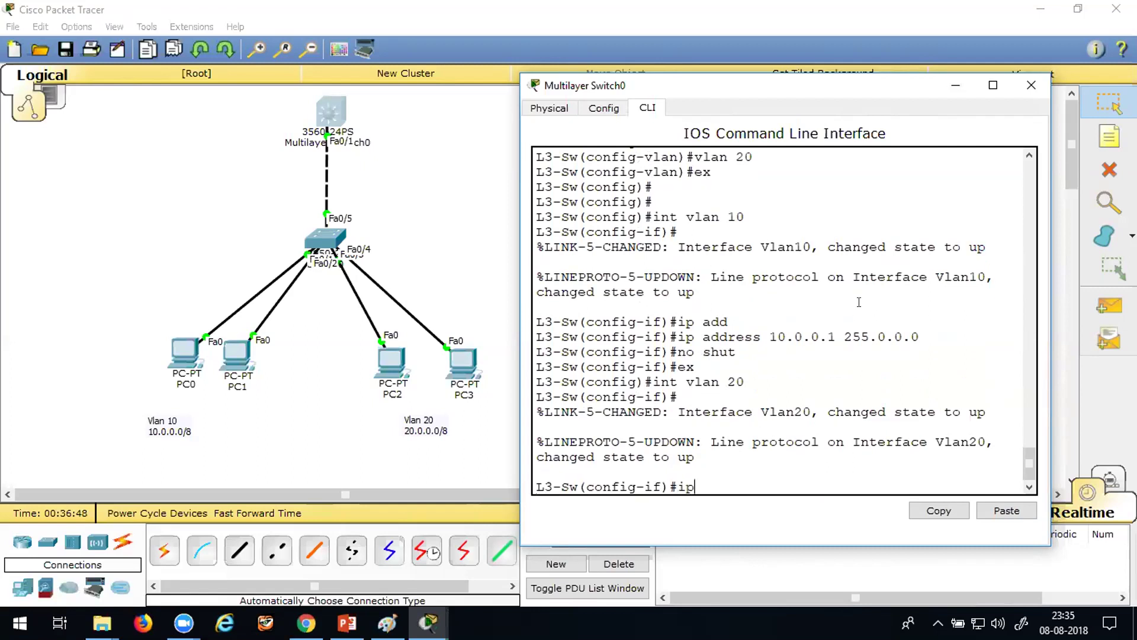
{"action": "type", "text": " add 20.0.0.1 255.0.0.1"}
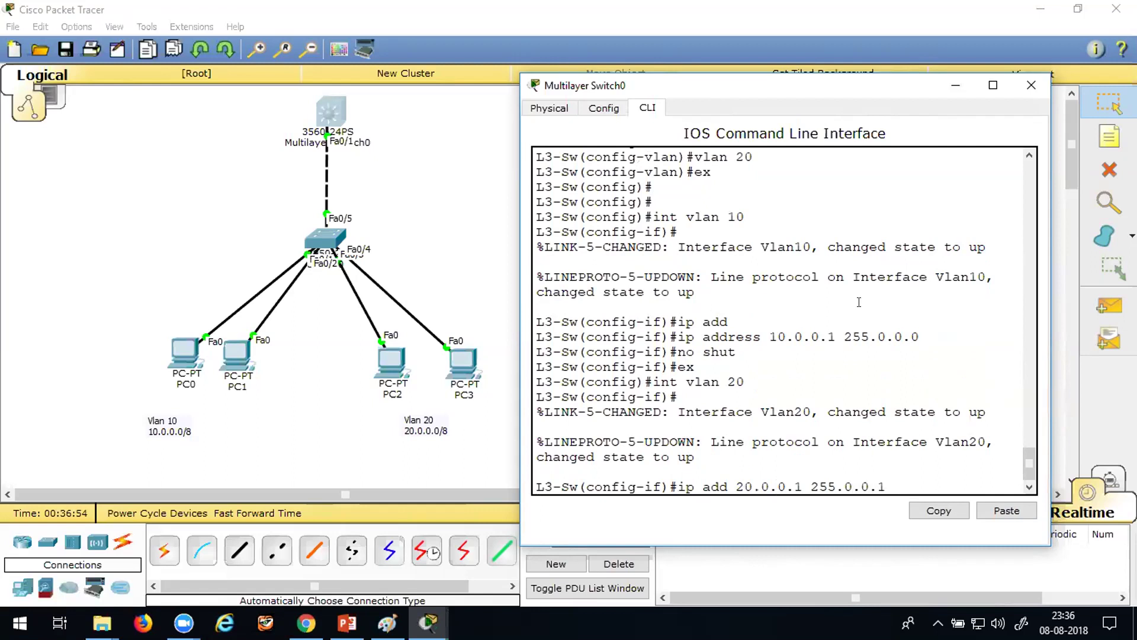
{"action": "key", "text": "BackSpace"}
{"action": "type", "text": "0"}
{"action": "key", "text": "Return"}
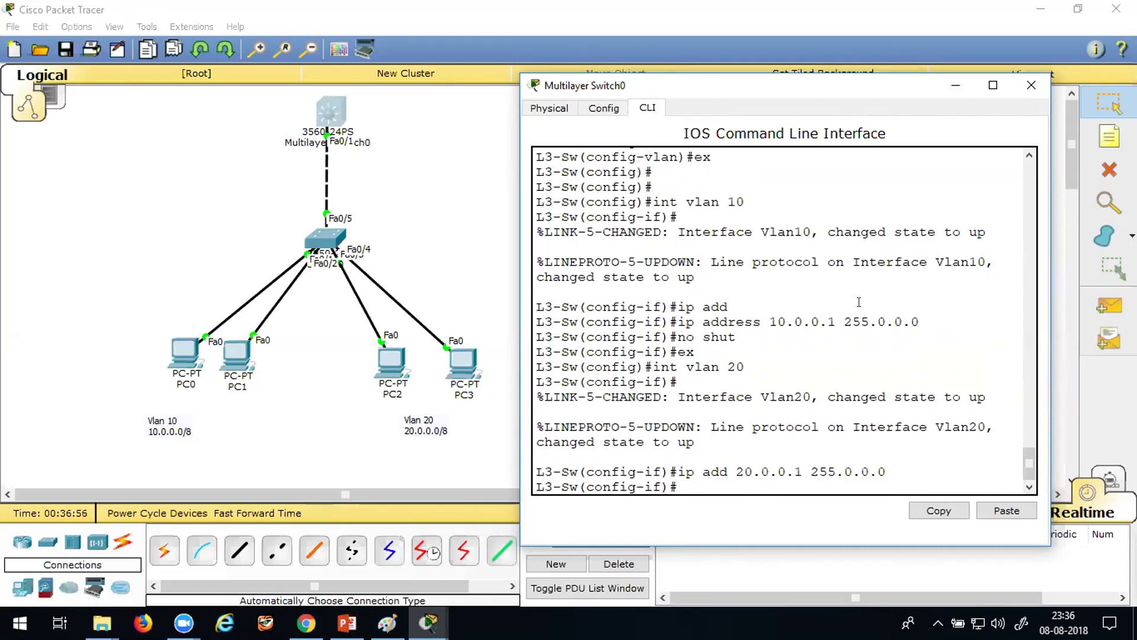
{"action": "type", "text": "no shut"}
{"action": "key", "text": "Return"}
{"action": "type", "text": "ex"}
{"action": "key", "text": "Return"}
{"action": "key", "text": "Return"}
{"action": "key", "text": "Return"}
- Show the command history from configuration mode and review the VLAN 10 and VLAN 20 interface commands
{"action": "type", "text": "do sh his"}
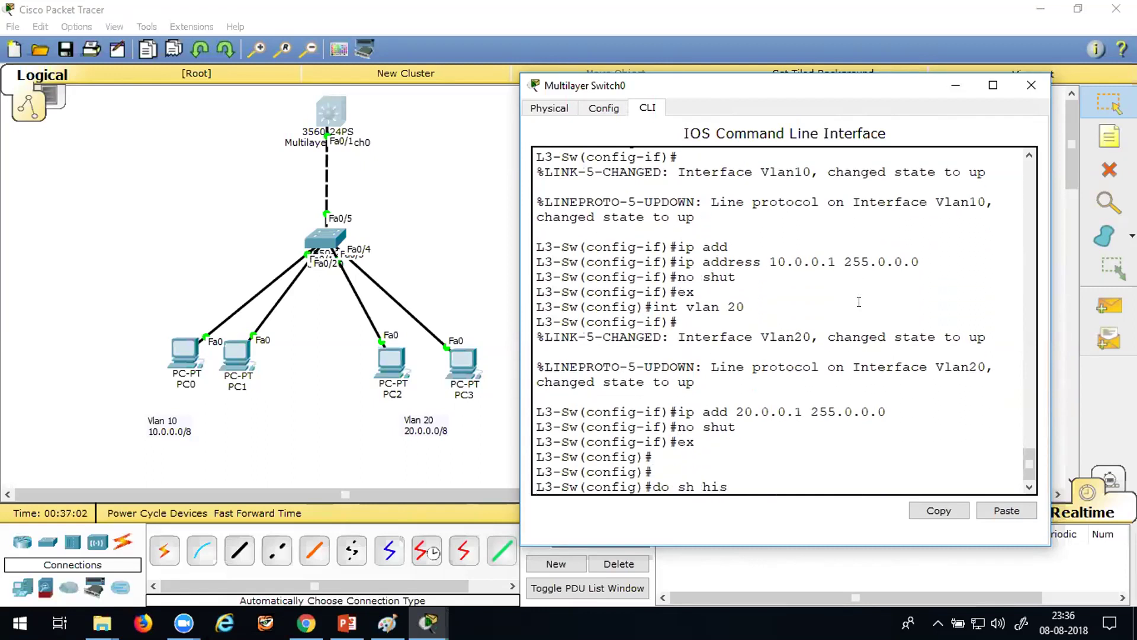
{"action": "key", "text": "Return"}
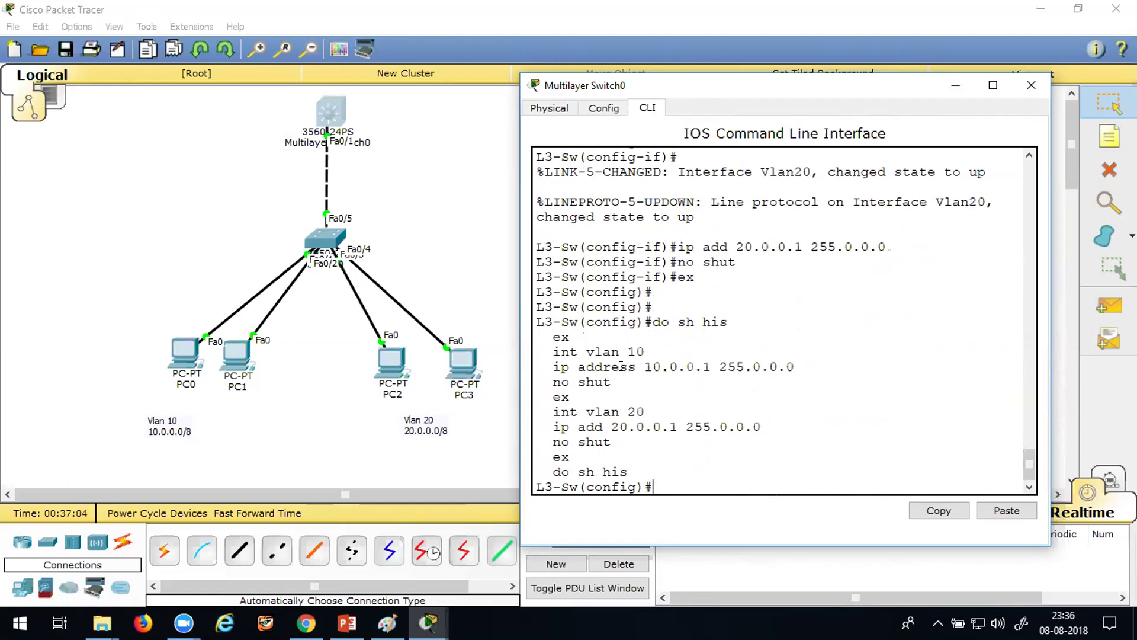
{"action": "left_click_drag", "start_coordinate": [546, 345], "coordinate": [706, 458]}
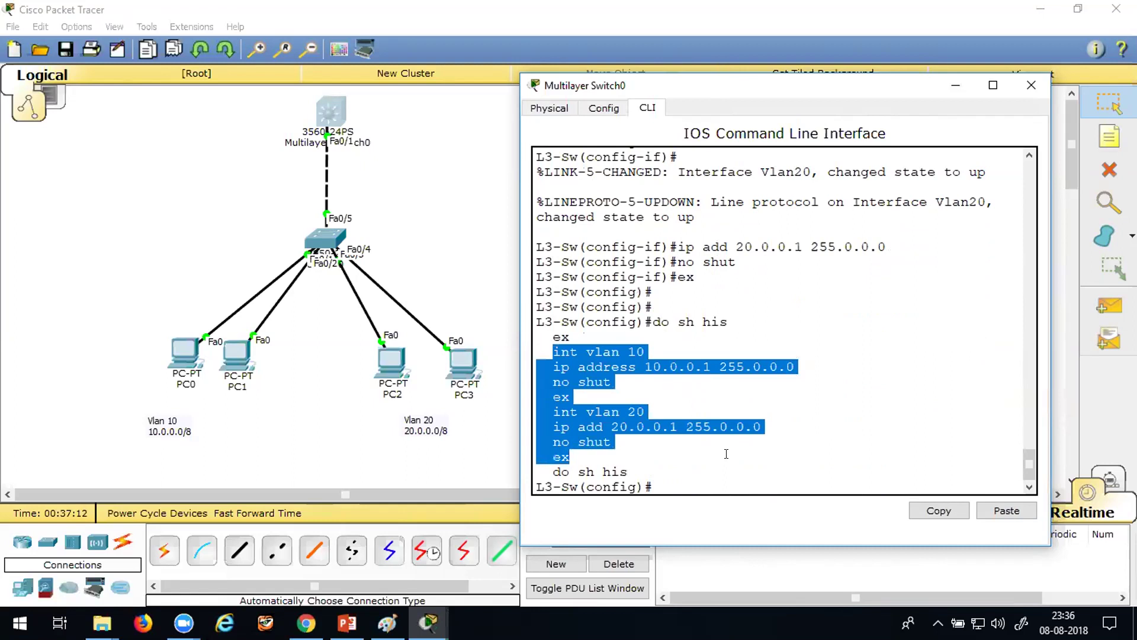
{"action": "left_click", "coordinate": [715, 479]}
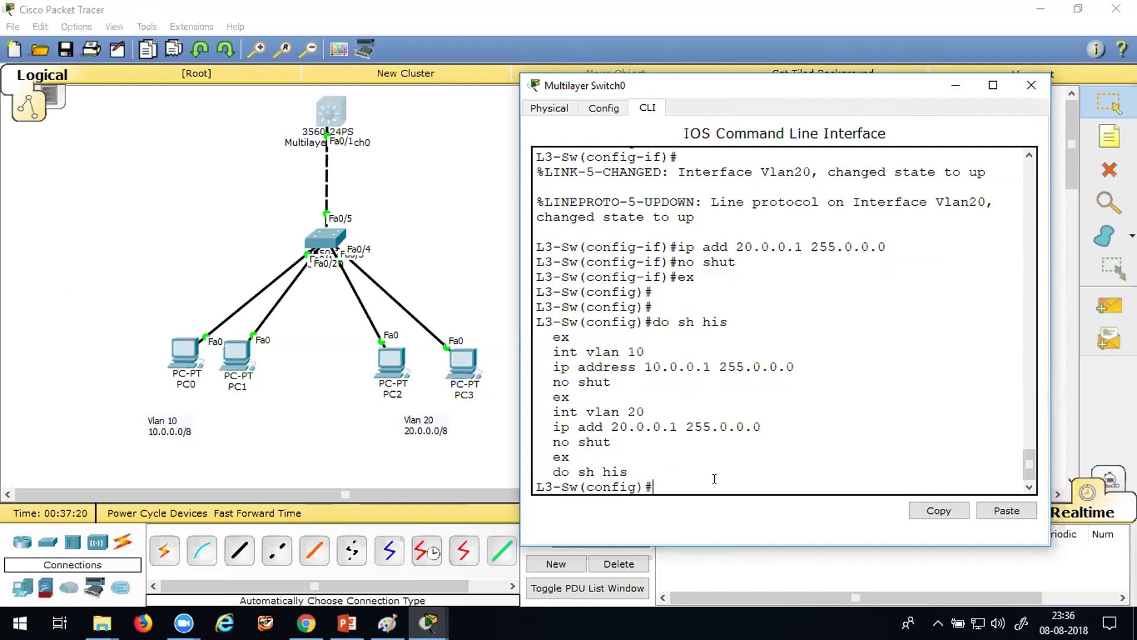
- Enter interface fa0/1 on the Layer 3 switch and try to set its switchport mode to trunk
{"action": "type", "text": "int fa0/1"}
{"action": "key", "text": "Return"}
{"action": "type", "text": "swi"}
{"action": "key", "text": "Tab"}
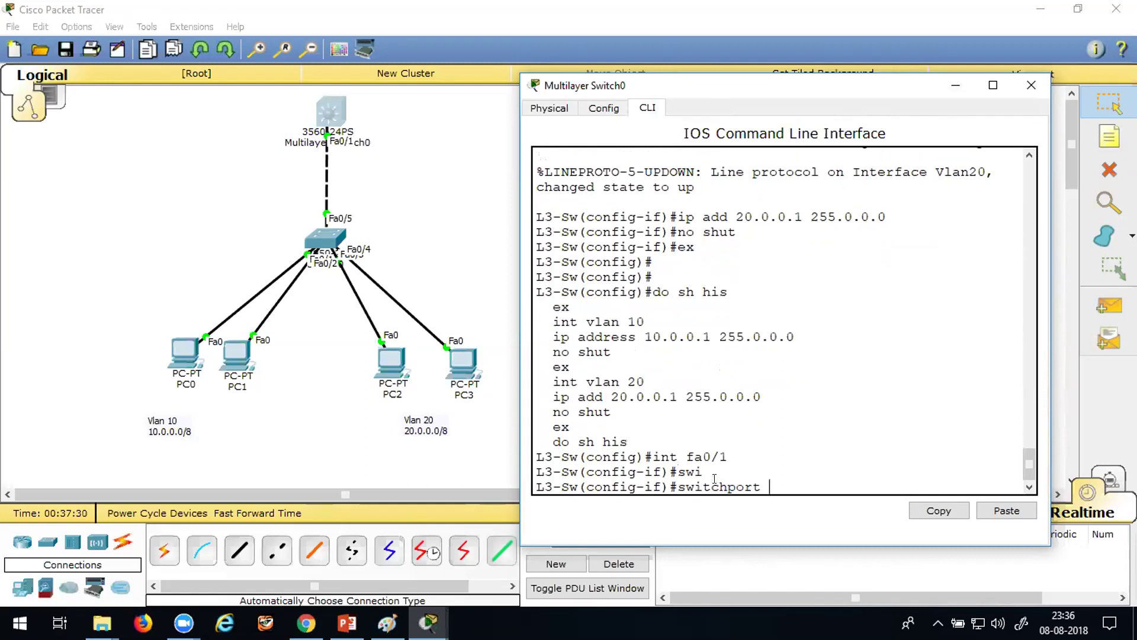
{"action": "type", "text": "m"}
{"action": "key", "text": "Tab"}
{"action": "type", "text": "t"}
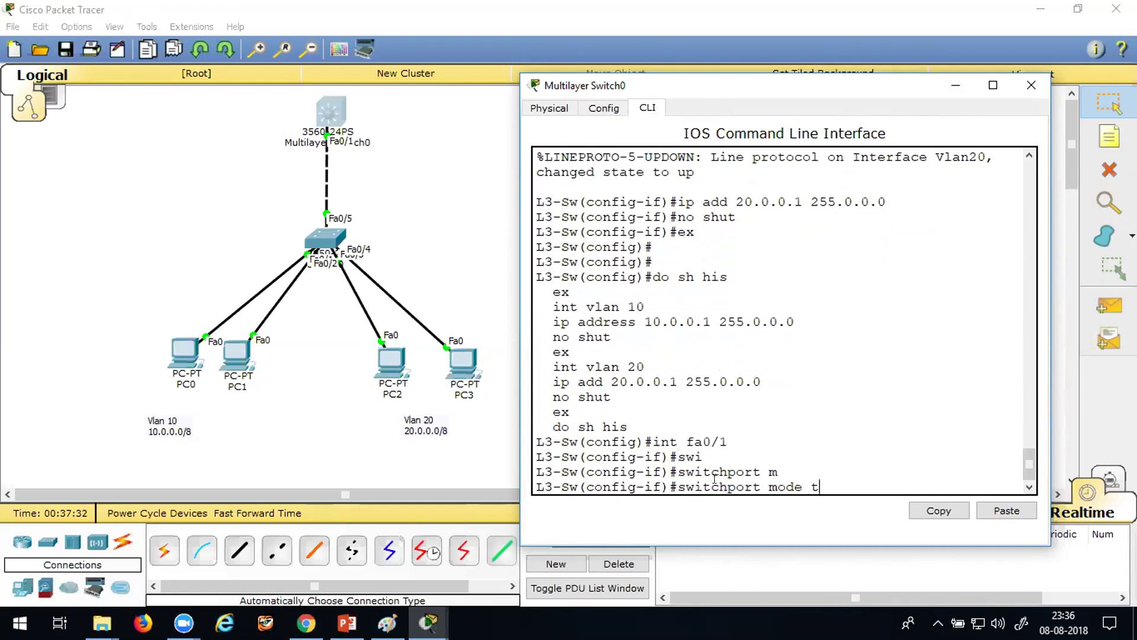
{"action": "type", "text": "r"}
{"action": "key", "text": "Tab"}
{"action": "key", "text": "Return"}
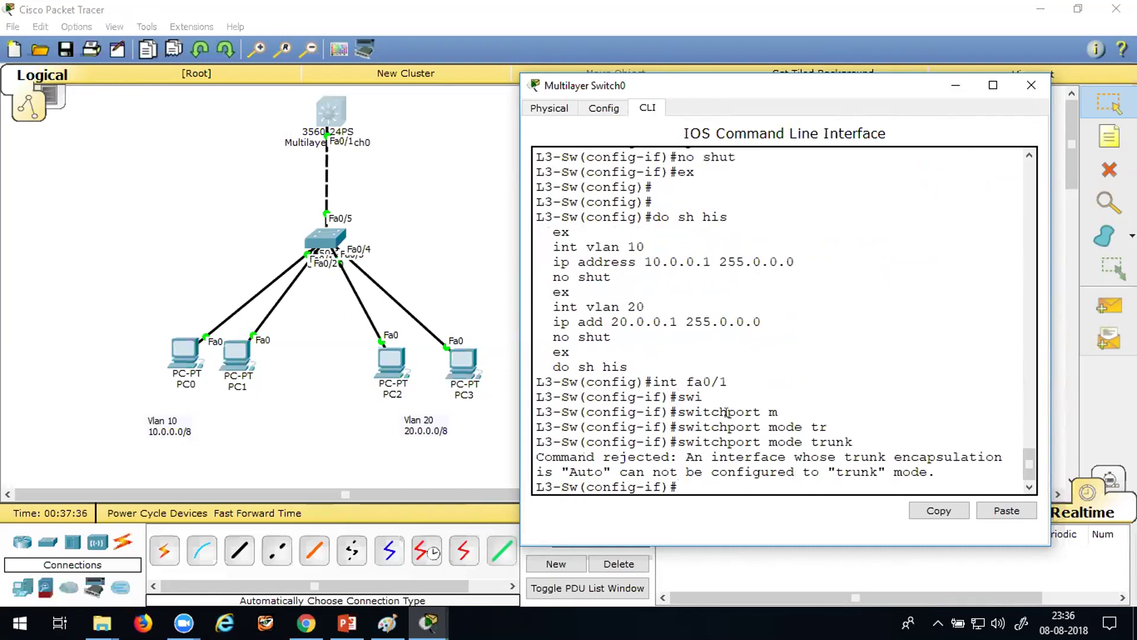
{"action": "left_click_drag", "start_coordinate": [728, 457], "coordinate": [876, 468]}
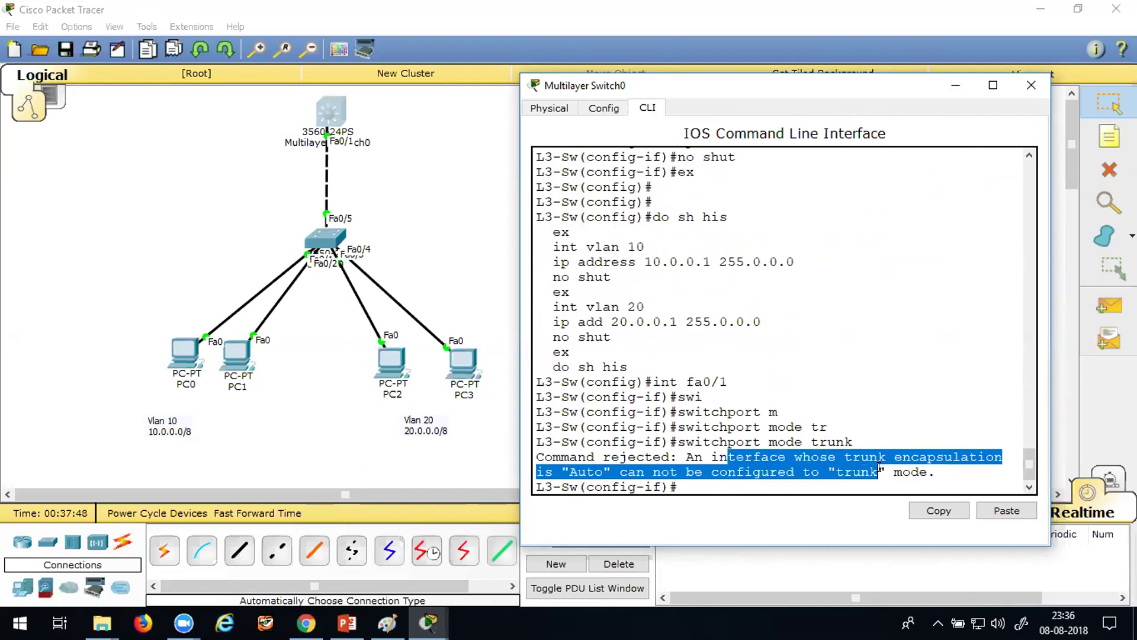
- Set the trunk encapsulation of interface fa0/1 to dot1q
{"action": "key", "text": "Return"}
{"action": "key", "text": "Return"}
{"action": "key", "text": "Return"}
{"action": "key", "text": "Return"}
{"action": "key", "text": "Return"}
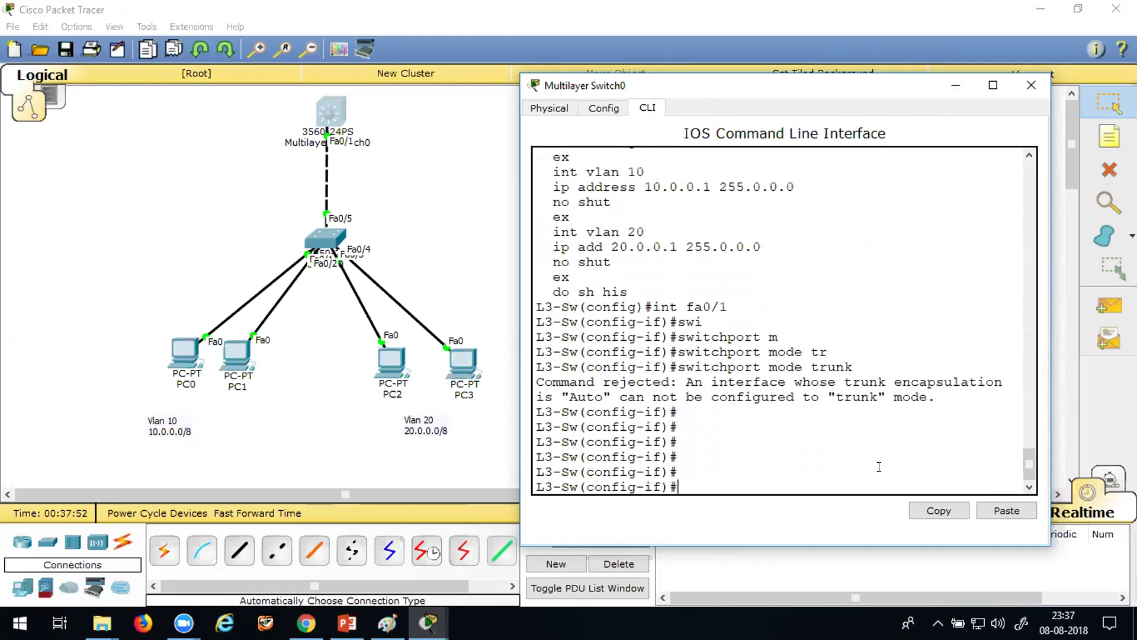
{"action": "type", "text": "sw"}
{"action": "key", "text": "Tab"}
{"action": "type", "text": "tr"}
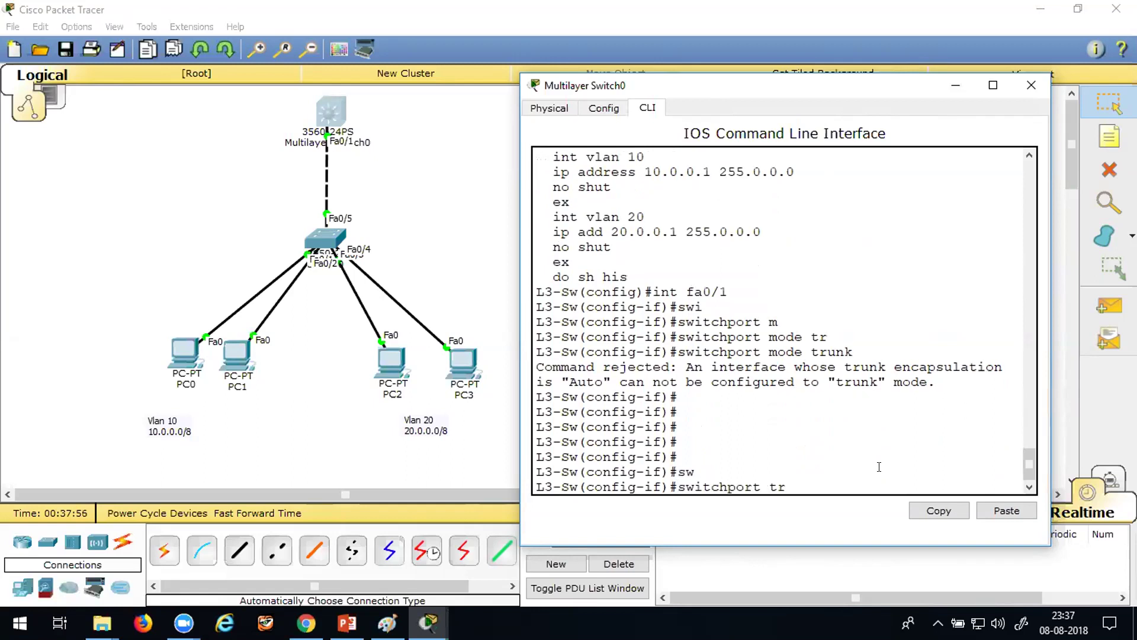
{"action": "key", "text": "Tab"}
{"action": "type", "text": "e"}
{"action": "key", "text": "Tab"}
{"action": "type", "text": "d"}
{"action": "key", "text": "Tab"}
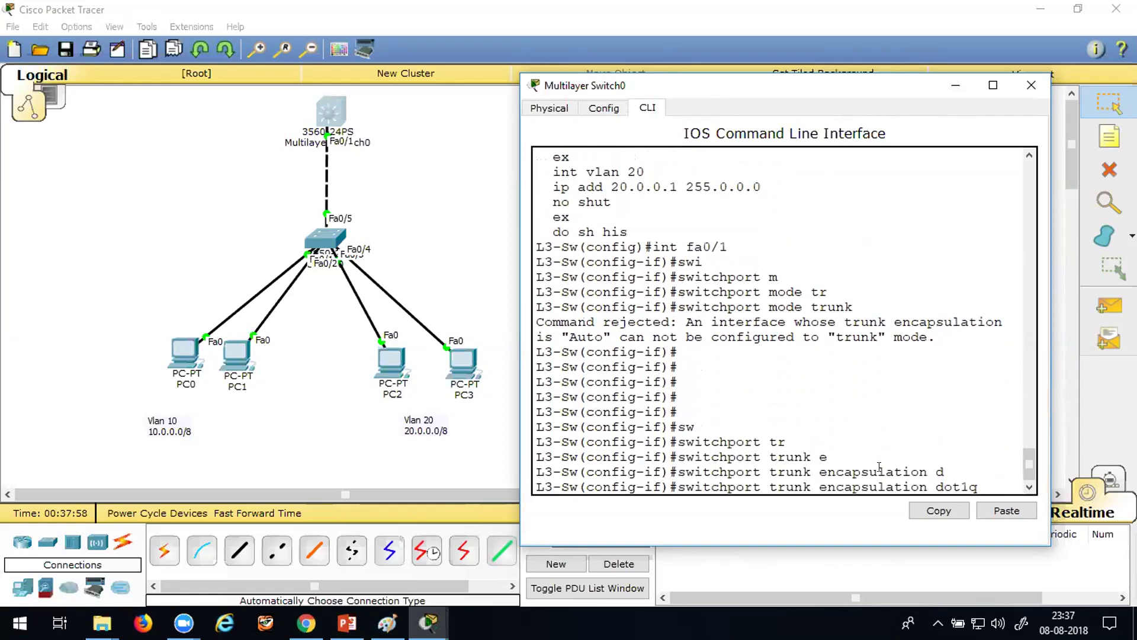
{"action": "key", "text": "Return"}
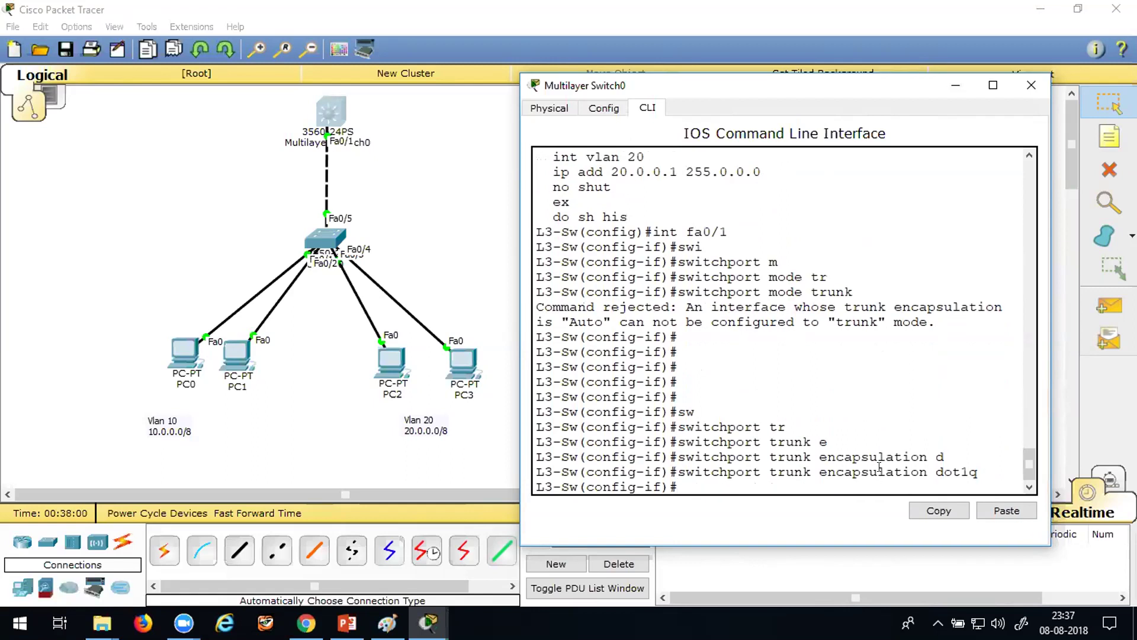
- Set interface fa0/1 to switchport mode trunk and exit to global configuration mode
{"action": "key", "text": "Up"}
{"action": "key", "text": "Up"}
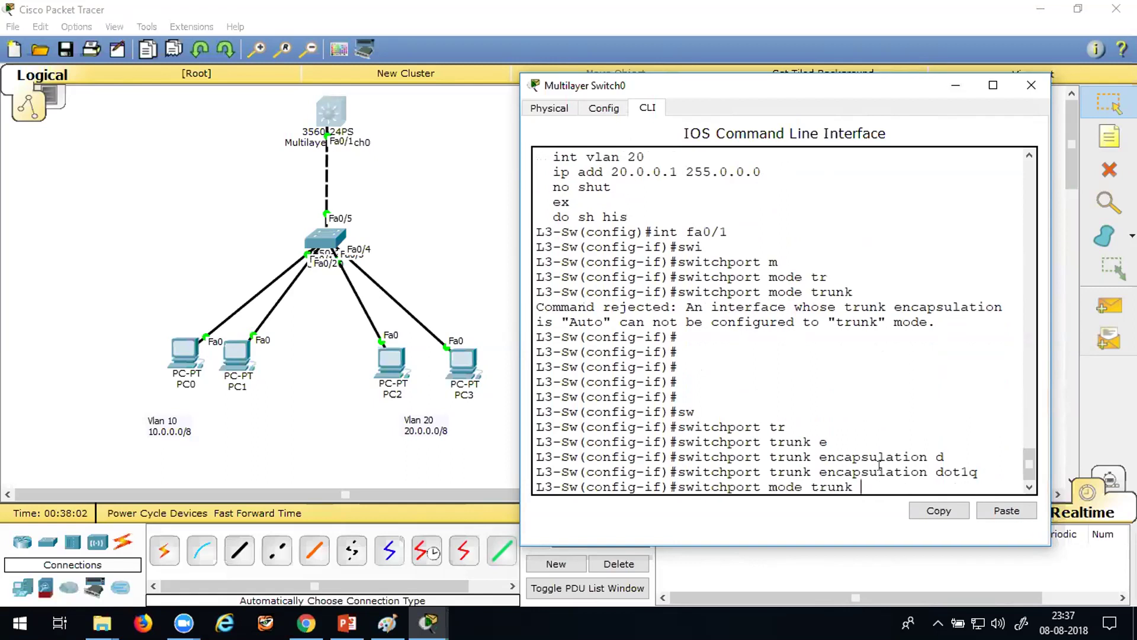
{"action": "key", "text": "Return"}
{"action": "key", "text": "Return"}
{"action": "type", "text": "exit"}
{"action": "key", "text": "Return"}
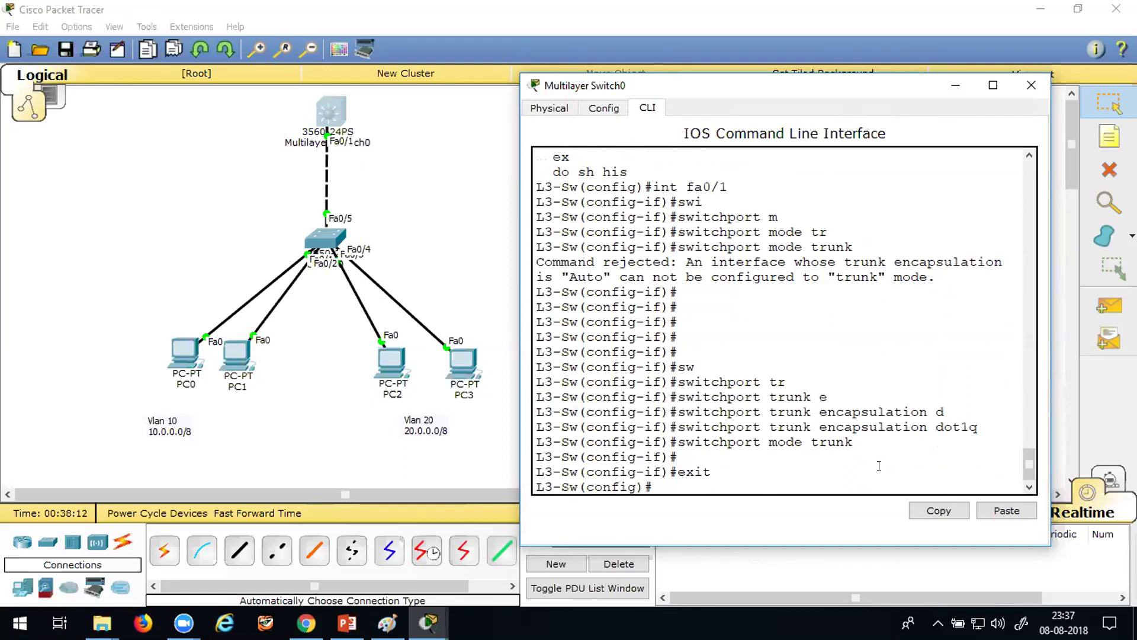
{"action": "key", "text": "Return"}
{"action": "key", "text": "Return"}
{"action": "key", "text": "Return"}
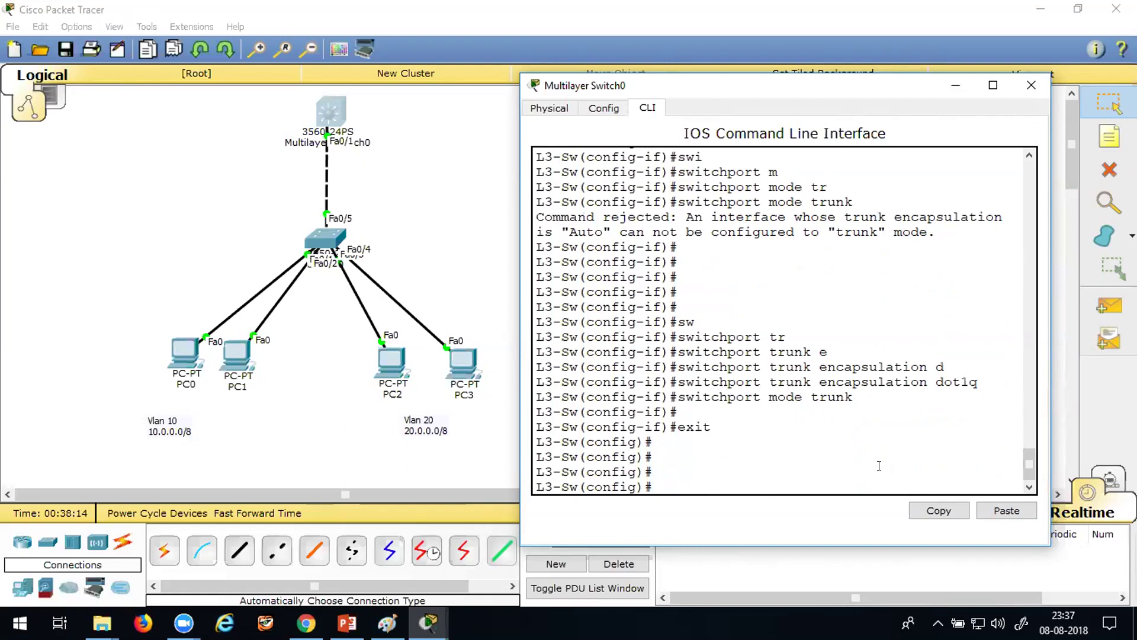
- Enable IP routing on the Layer 3 switch with the ip routing command
{"action": "type", "text": "ip routi"}
{"action": "key", "text": "Tab"}
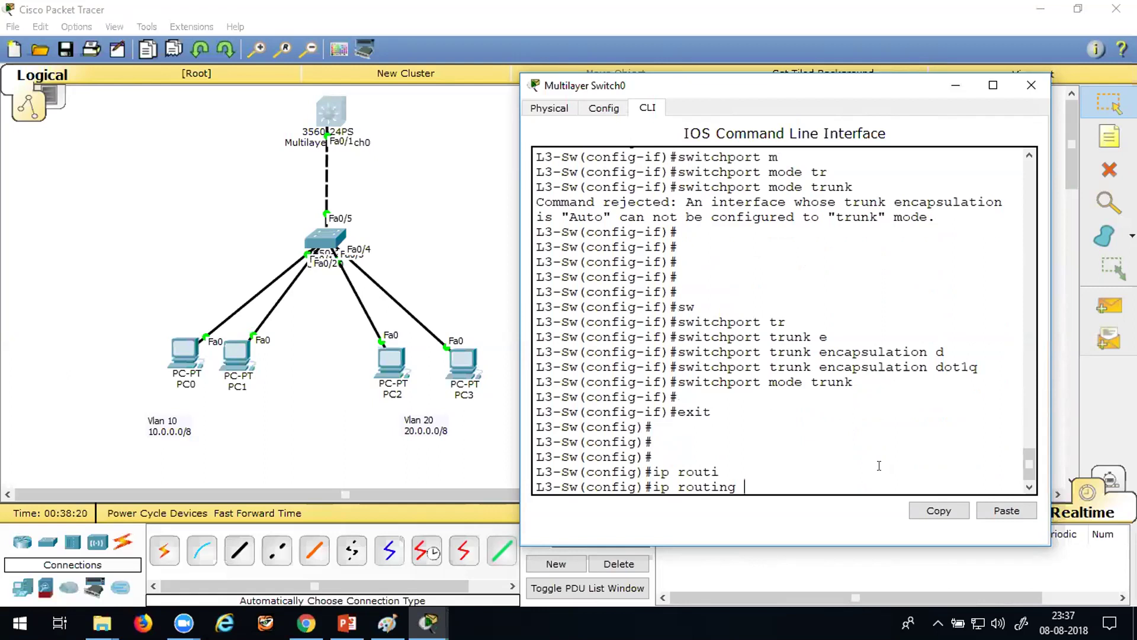
{"action": "key", "text": "Return"}
{"action": "key", "text": "Return"}
{"action": "key", "text": "Return"}
{"action": "key", "text": "Return"}
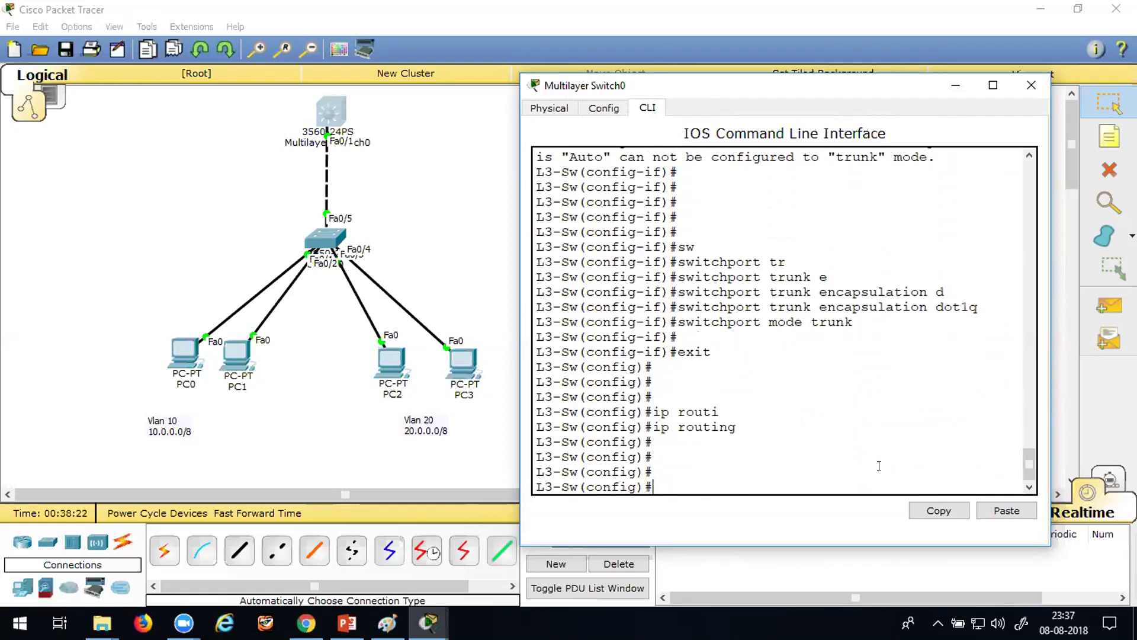
- Test connectivity within VLAN 10 by pinging 10.0.0.3 from PC0's command prompt
{"action": "left_click", "coordinate": [952, 87]}
{"action": "left_click", "coordinate": [185, 354]}
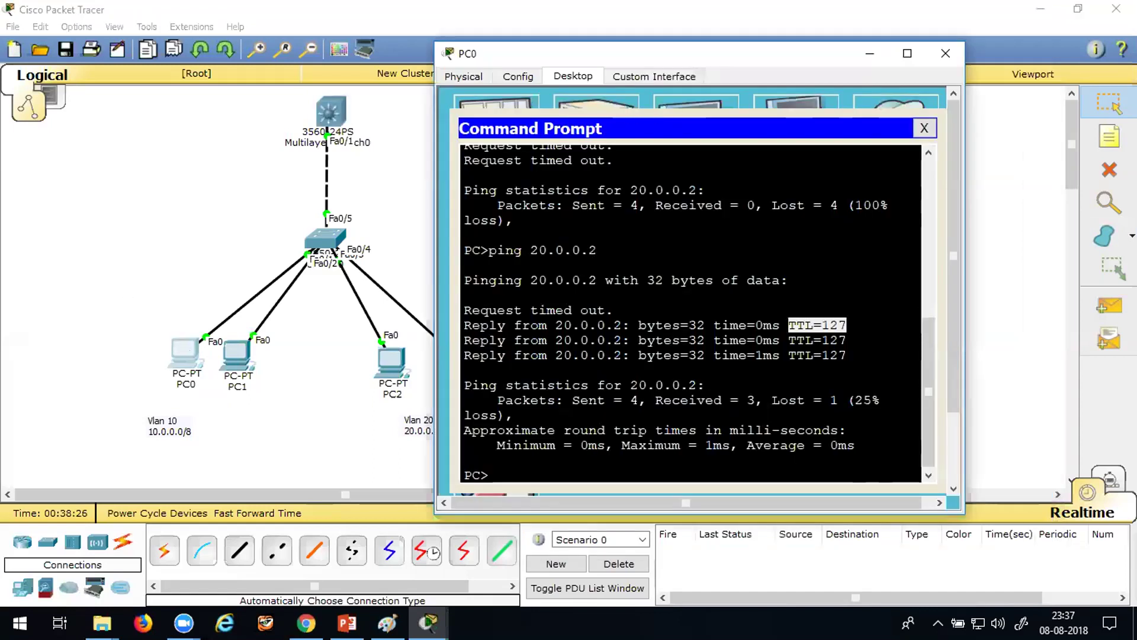
{"action": "left_click", "coordinate": [721, 445]}
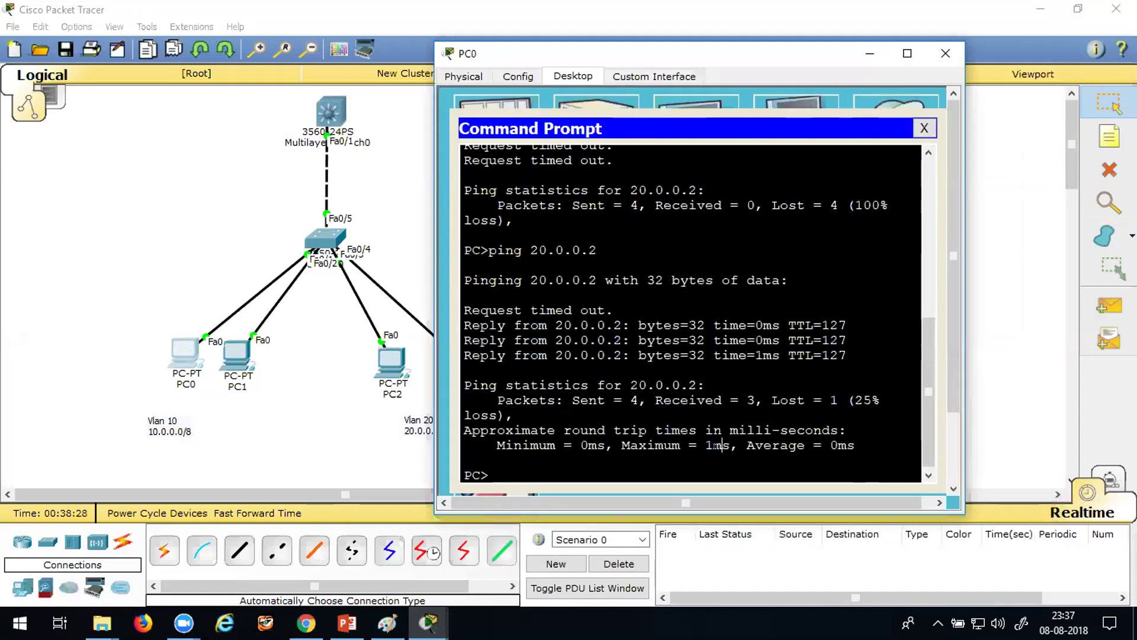
{"action": "key", "text": "Return"}
{"action": "key", "text": "Return"}
{"action": "key", "text": "Return"}
{"action": "key", "text": "Return"}
{"action": "key", "text": "Up"}
{"action": "key", "text": "BackSpace"}
{"action": "type", "text": "3"}
{"action": "key", "text": "Left"}
{"action": "key", "text": "Left"}
{"action": "key", "text": "Left"}
{"action": "key", "text": "Left"}
{"action": "key", "text": "Left"}
{"action": "key", "text": "Left"}
{"action": "key", "text": "Left"}
{"action": "key", "text": "BackSpace"}
{"action": "type", "text": "1"}
{"action": "key", "text": "Return"}
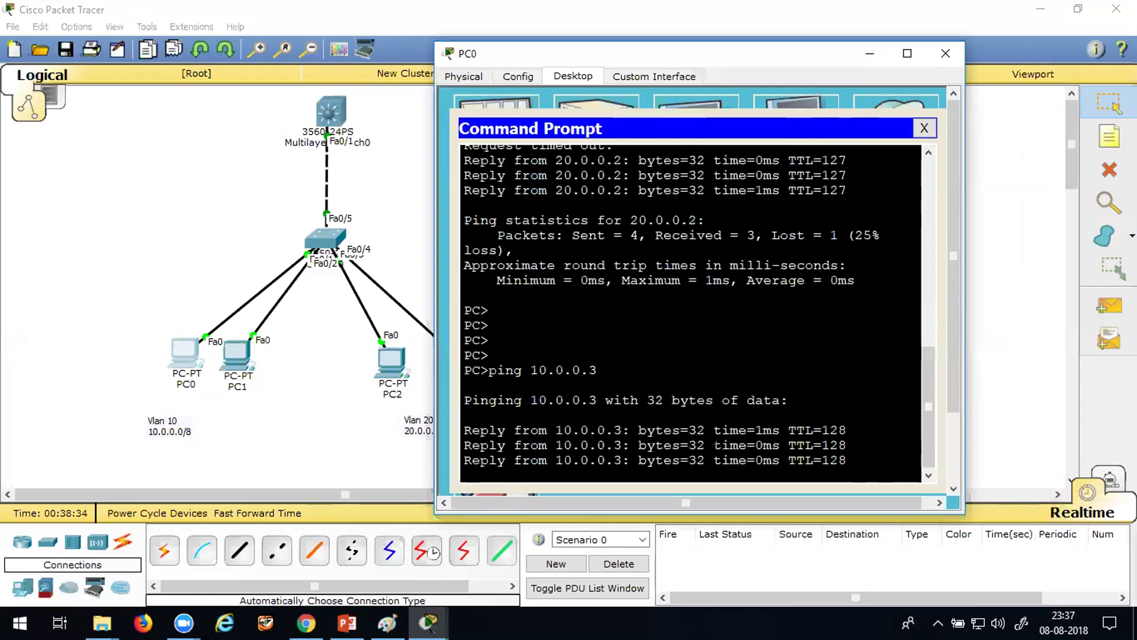
- Test inter-VLAN routing by pinging 20.0.0.2 twice from PC0, and minimize PC0's window
{"action": "type", "text": "ping 20.0.0.2"}
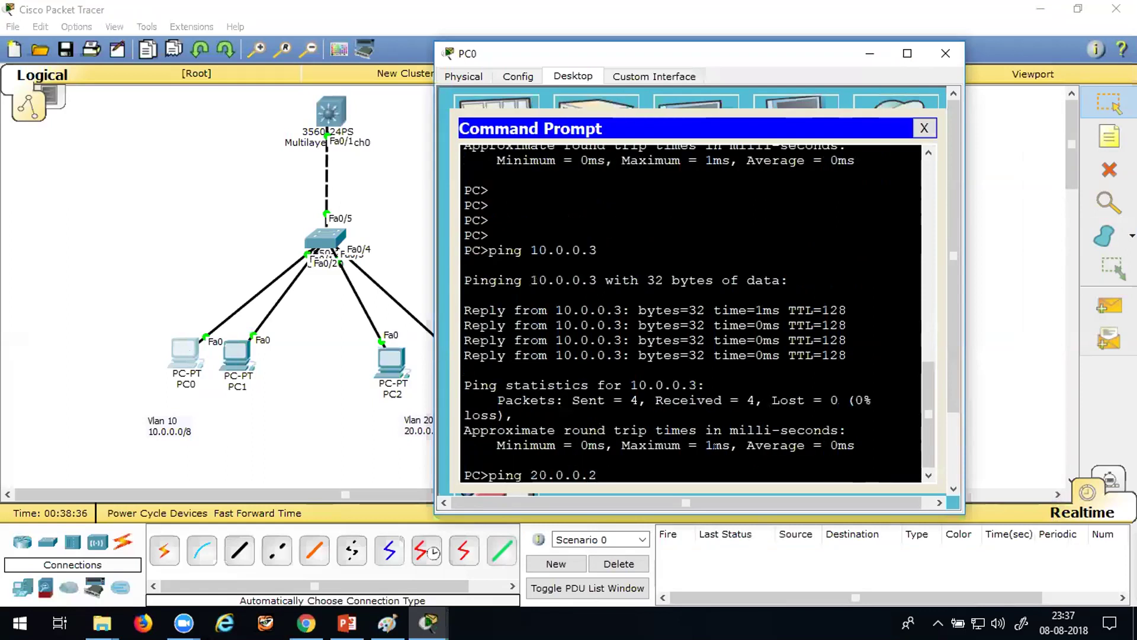
{"action": "key", "text": "Return"}
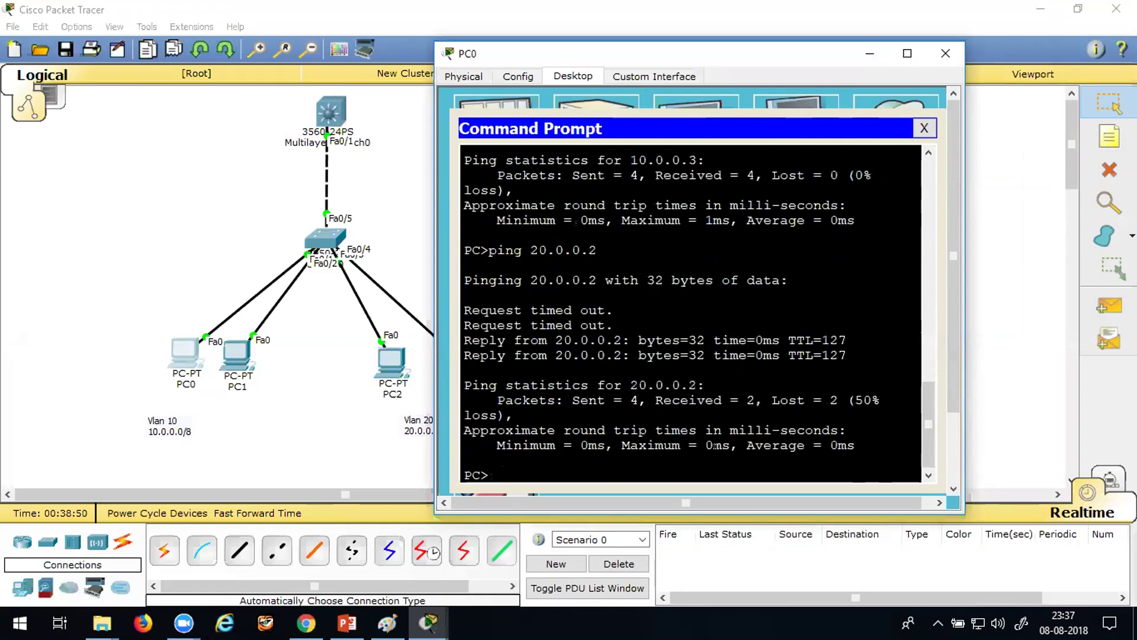
{"action": "key", "text": "Up"}
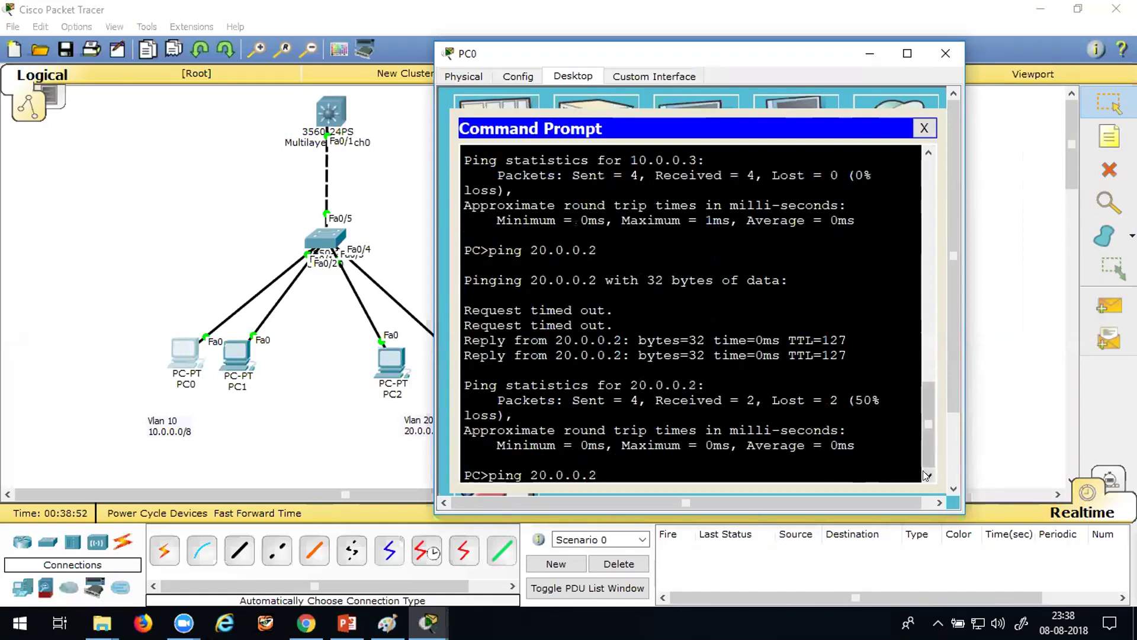
{"action": "key", "text": "Return"}
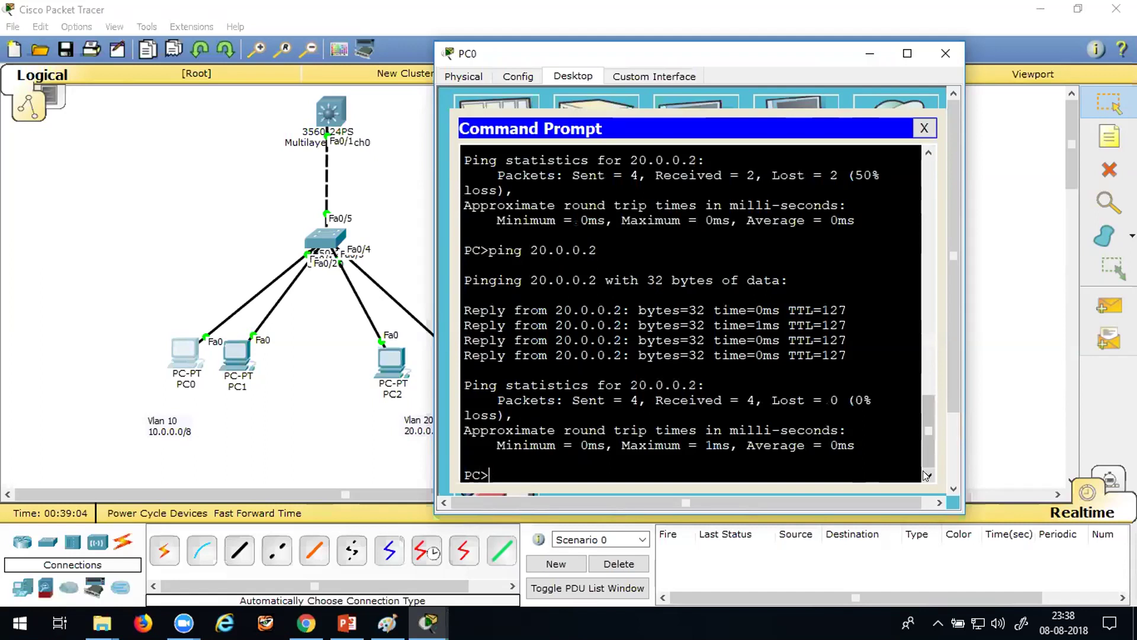
{"action": "left_click", "coordinate": [870, 51]}
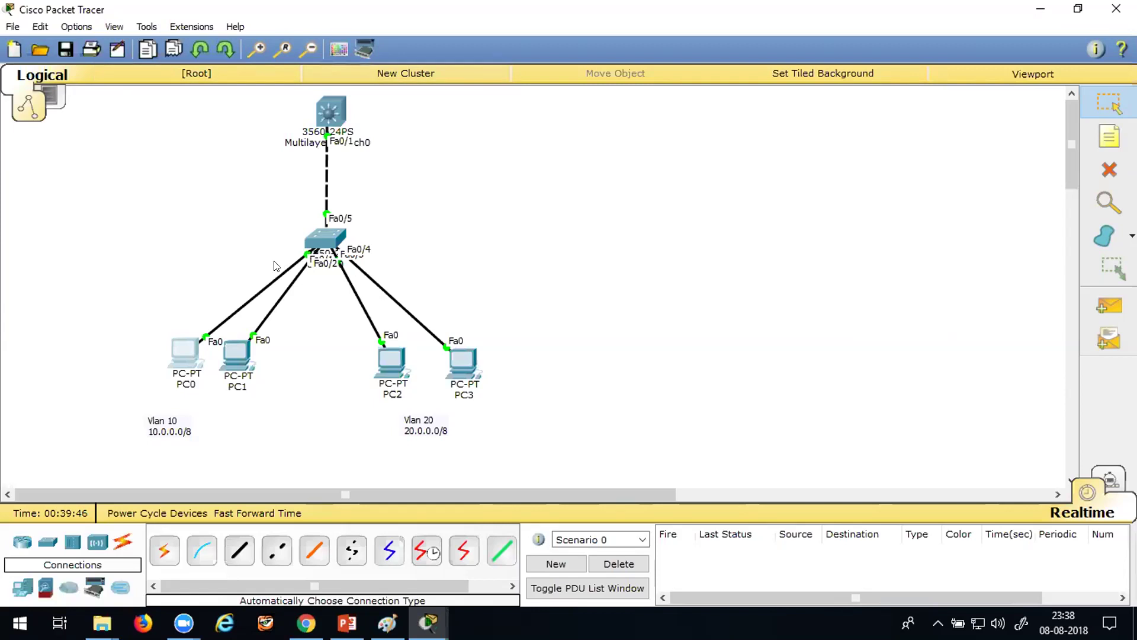
- Open the command line of Switch0, leave the paged VLAN listing, and enter global configuration mode with conf t
{"action": "left_click", "coordinate": [328, 239]}
{"action": "left_click", "coordinate": [703, 396]}
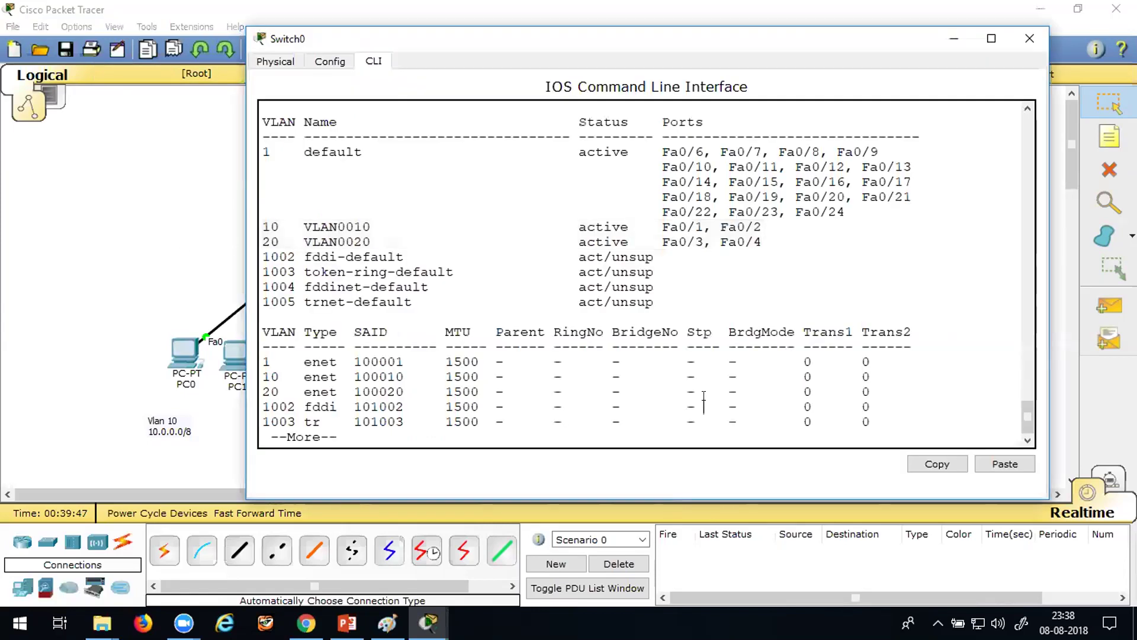
{"action": "key", "text": "Return"}
{"action": "key", "text": "Return"}
{"action": "key", "text": "Return"}
{"action": "key", "text": "Return"}
{"action": "key", "text": "Return"}
{"action": "key", "text": "Return"}
{"action": "key", "text": "Return"}
{"action": "key", "text": "Return"}
{"action": "key", "text": "Return"}
{"action": "key", "text": "Return"}
{"action": "key", "text": "Return"}
{"action": "key", "text": "Return"}
{"action": "key", "text": "Return"}
{"action": "key", "text": "Return"}
{"action": "key", "text": "Return"}
{"action": "key", "text": "Return"}
{"action": "key", "text": "Return"}
{"action": "key", "text": "Return"}
{"action": "key", "text": "Return"}
{"action": "key", "text": "Return"}
{"action": "type", "text": "conf t"}
{"action": "key", "text": "Return"}
{"action": "key", "text": "Return"}
{"action": "key", "text": "Return"}
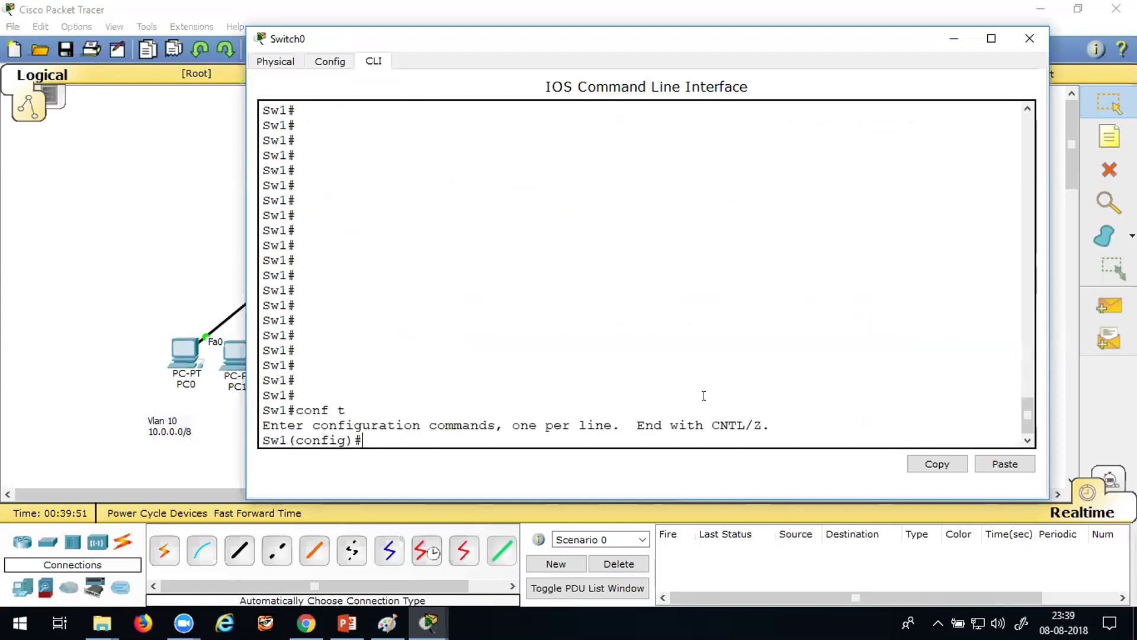
- Issue the no switchport command on interface fa0/10 of Switch0
{"action": "type", "text": "int f"}
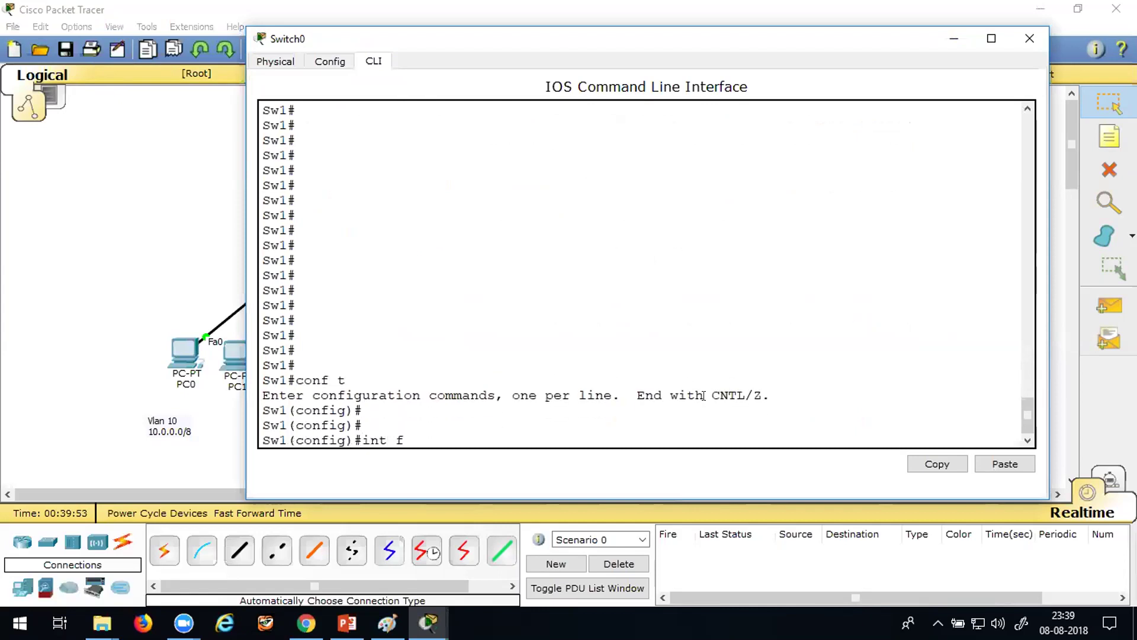
{"action": "type", "text": "a0/10"}
{"action": "key", "text": "Return"}
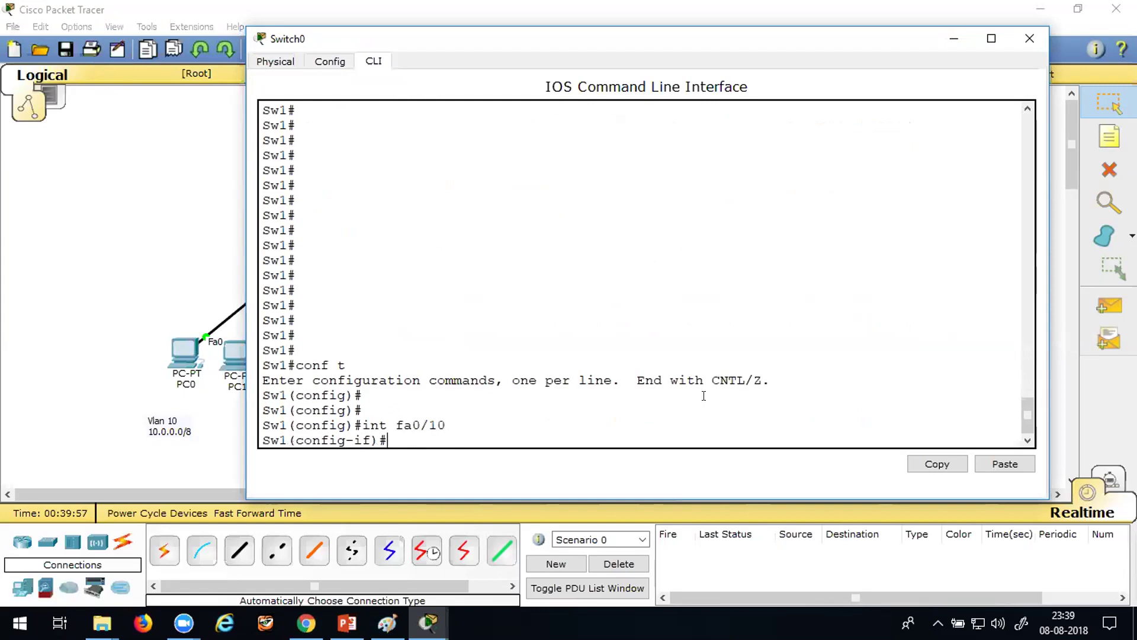
{"action": "type", "text": "no swi"}
{"action": "key", "text": "Tab"}
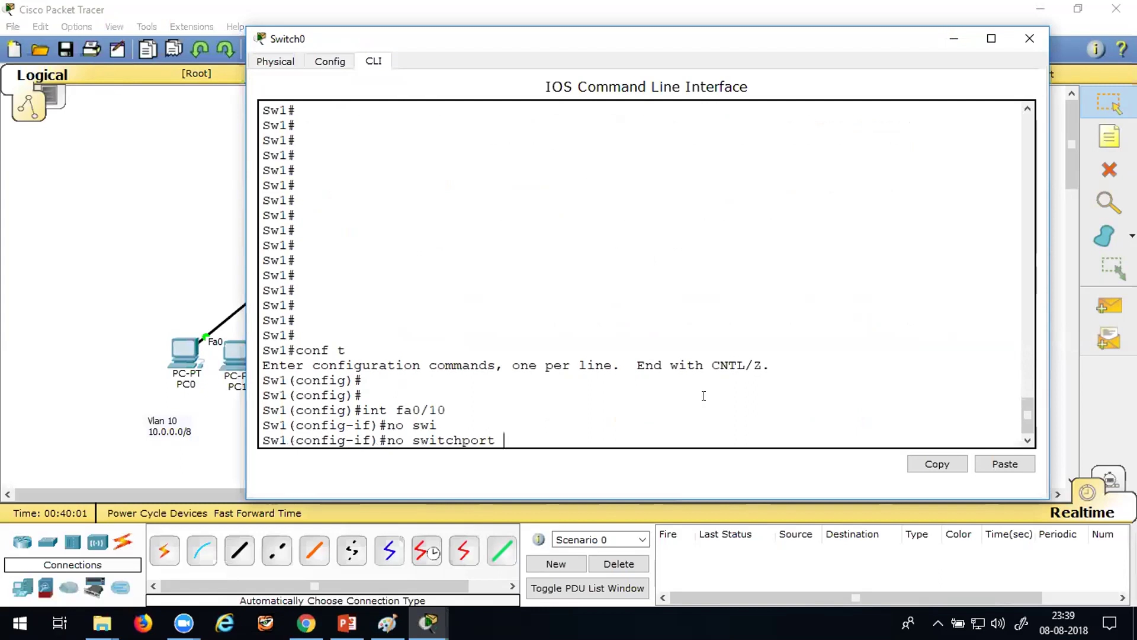
{"action": "key", "text": "Return"}
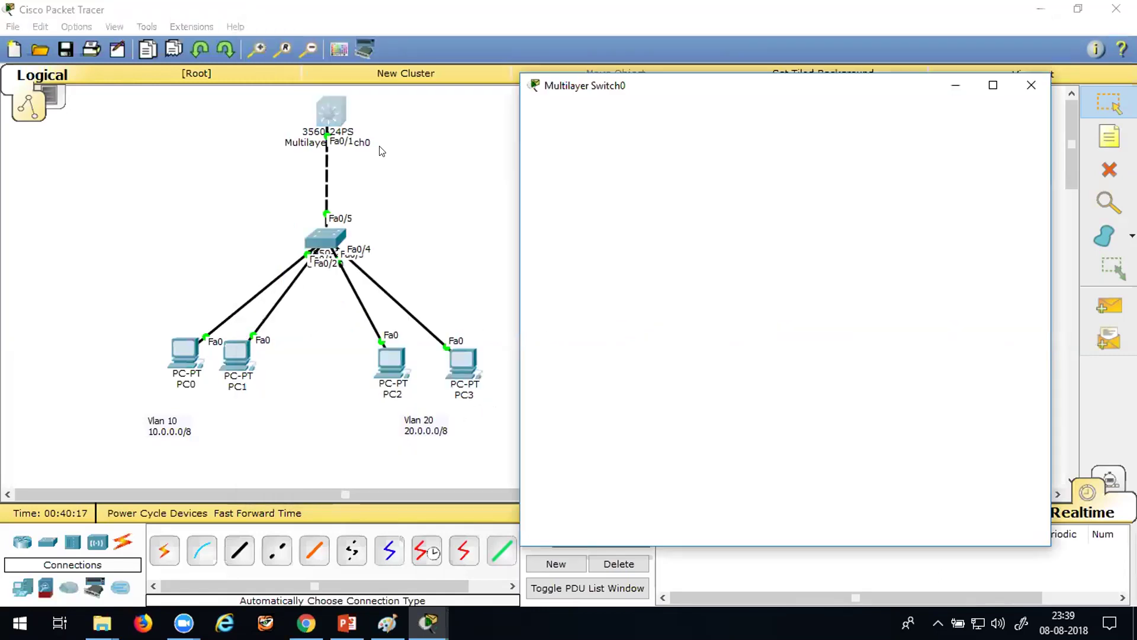
- Apply no switchport to interface fa0/10 on Multilayer Switch0, and minimize its window
{"action": "key", "text": "Return"}
{"action": "key", "text": "Return"}
{"action": "key", "text": "Return"}
{"action": "key", "text": "Return"}
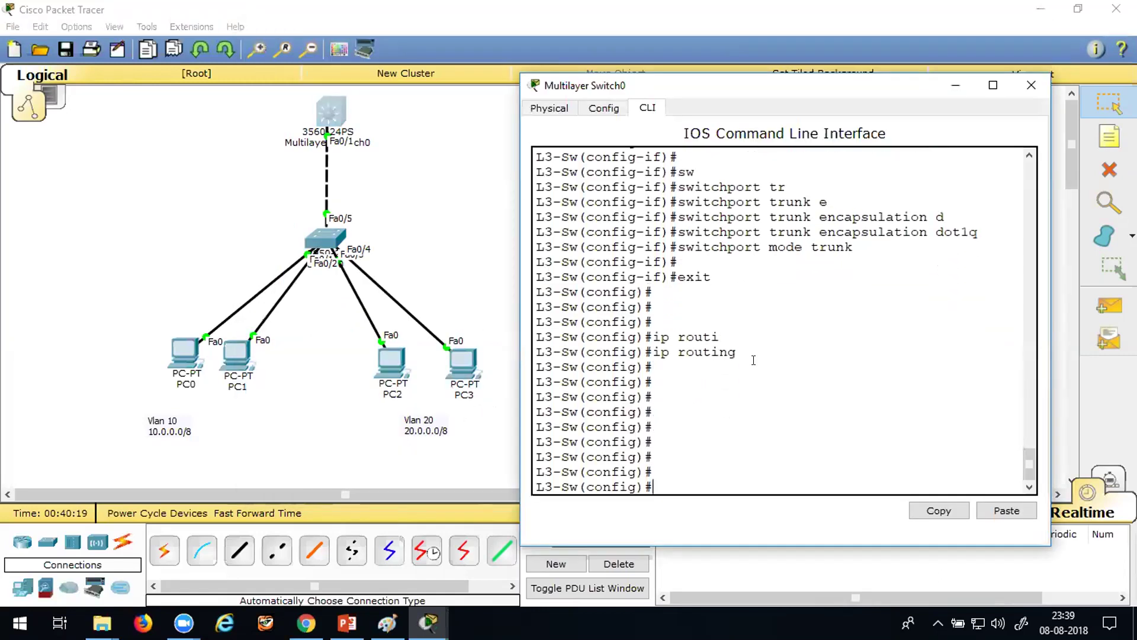
{"action": "type", "text": "int fa0/10"}
{"action": "key", "text": "Return"}
{"action": "type", "text": "no swi"}
{"action": "key", "text": "Tab"}
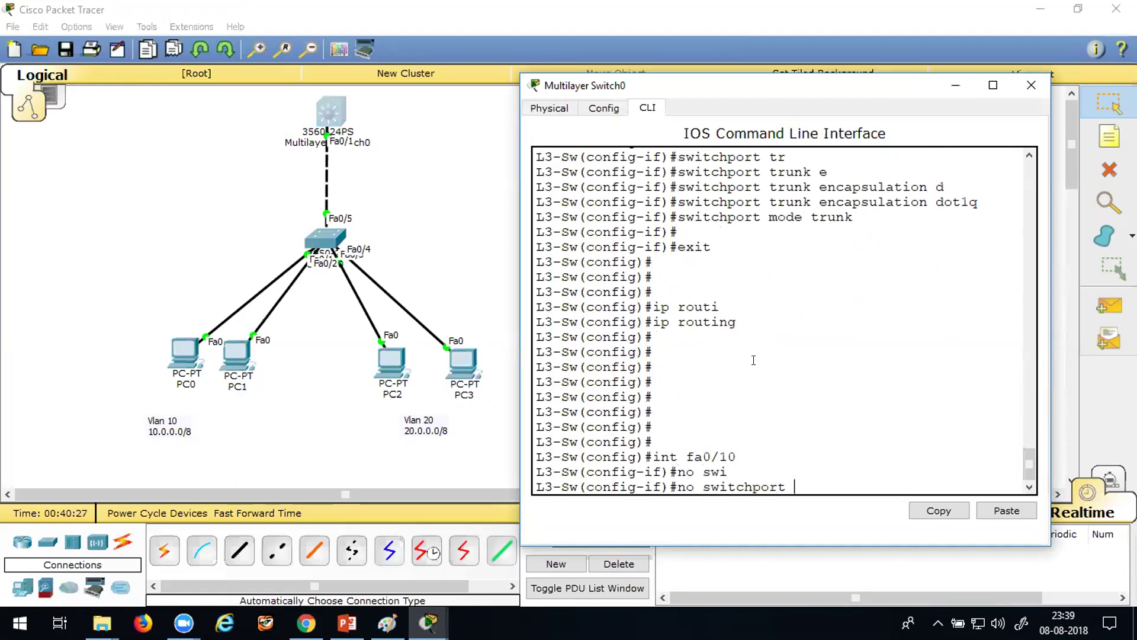
{"action": "key", "text": "Return"}
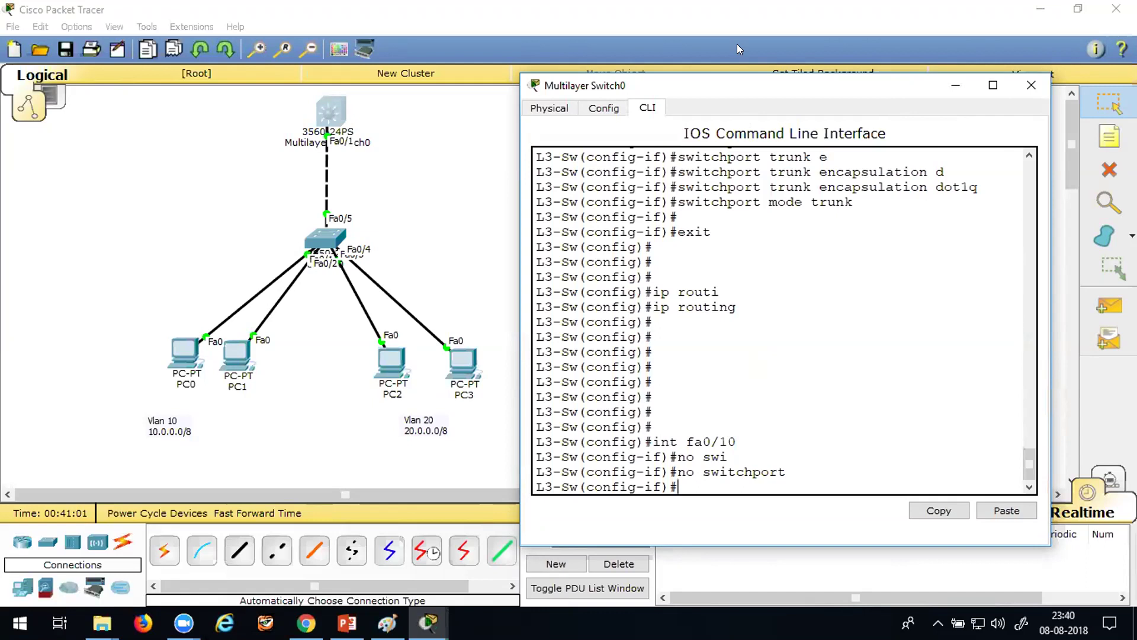
{"action": "left_click", "coordinate": [949, 86]}
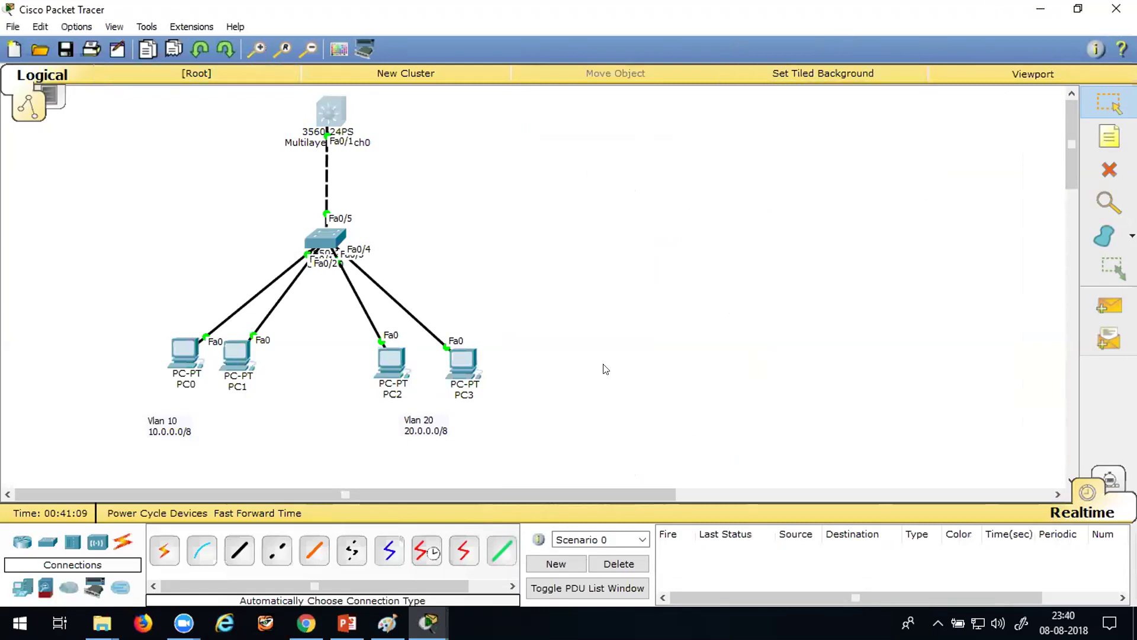
- Switch to Paint and save the inter-VLAN routing notes to the Desktop as 18.png
{"action": "mouse_move", "coordinate": [387, 623]}
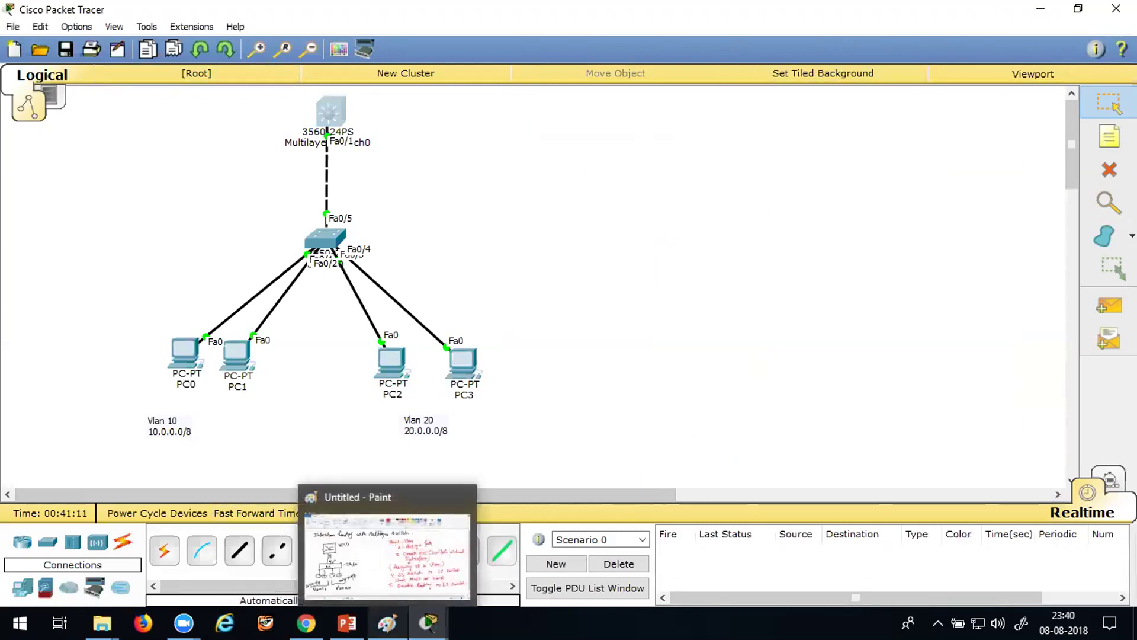
{"action": "left_click", "coordinate": [388, 557]}
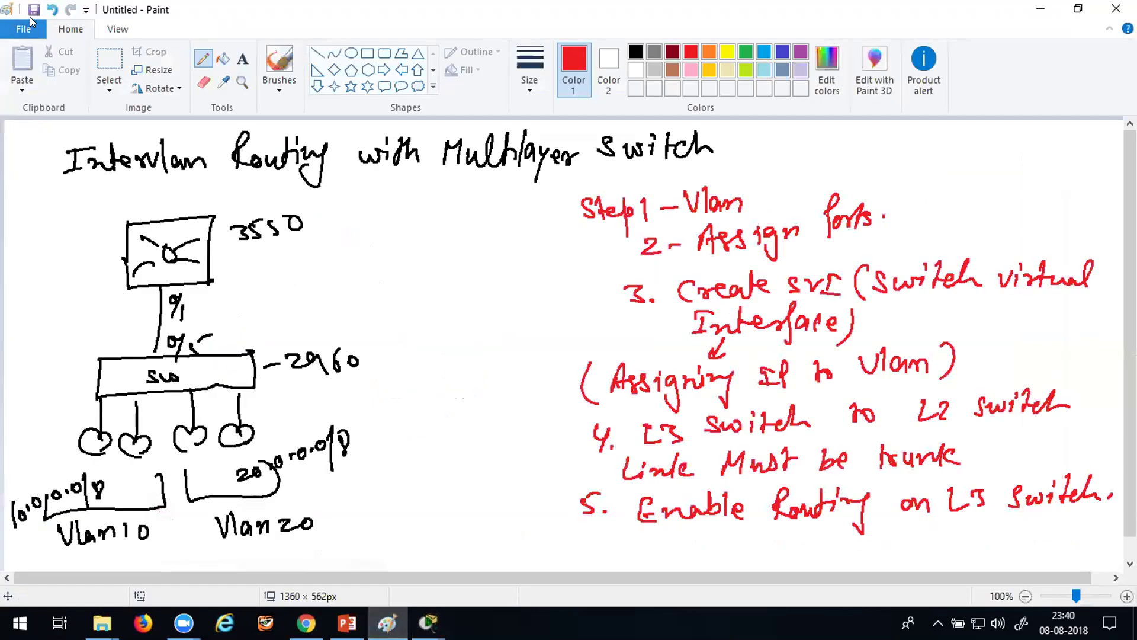
{"action": "left_click", "coordinate": [33, 10]}
{"action": "scroll", "coordinate": [518, 176], "scroll_direction": "down", "scroll_amount": 5}
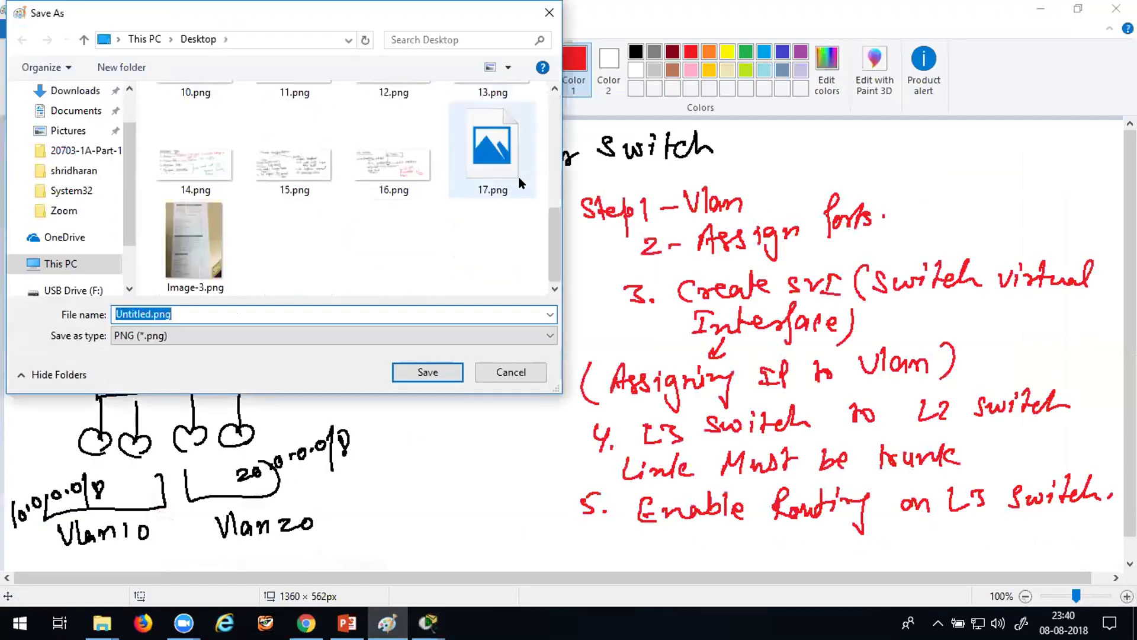
{"action": "double_click", "coordinate": [147, 313]}
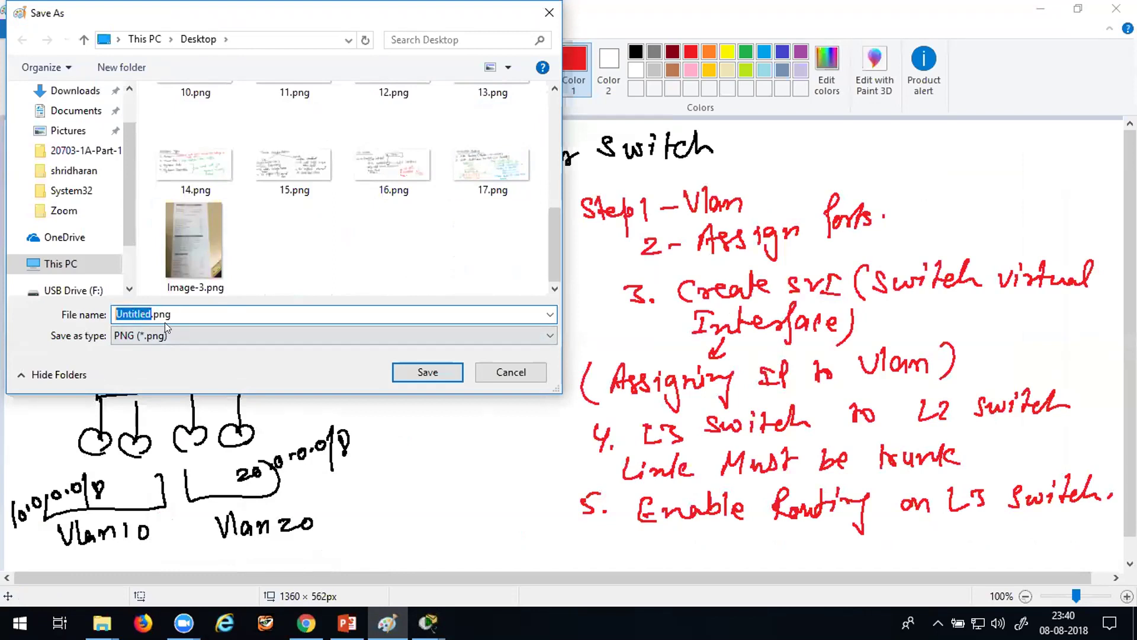
{"action": "type", "text": "18"}
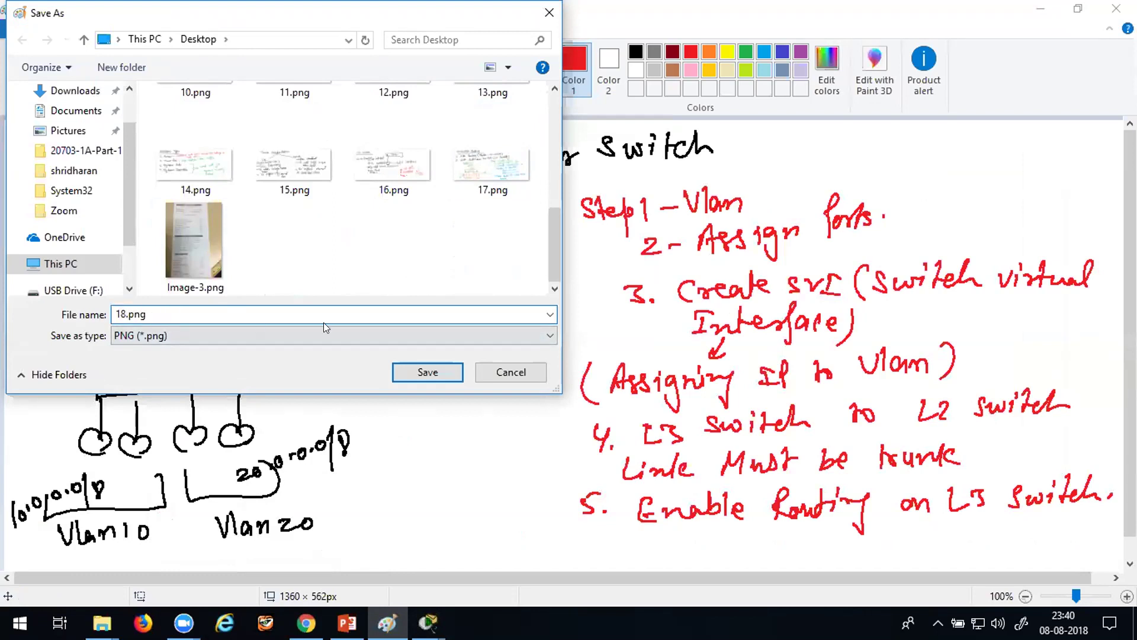
{"action": "left_click", "coordinate": [427, 374]}
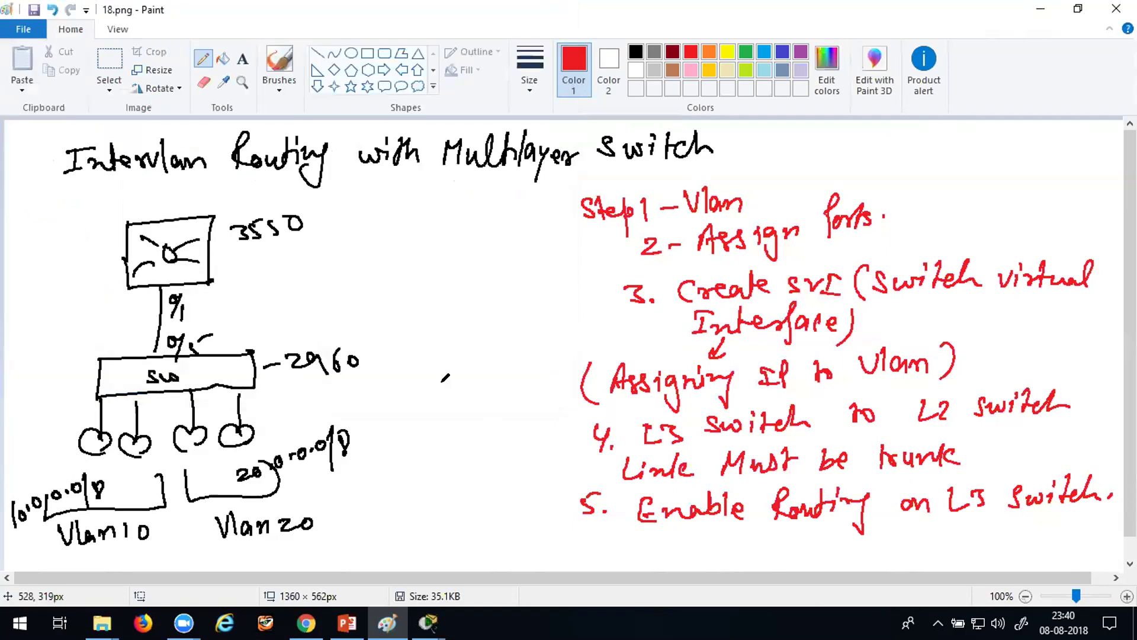
- Start a new picture and handwrite the heading "DTP Dynamic Trunking Protocol", with DTP double-underlined
{"action": "left_click", "coordinate": [27, 30]}
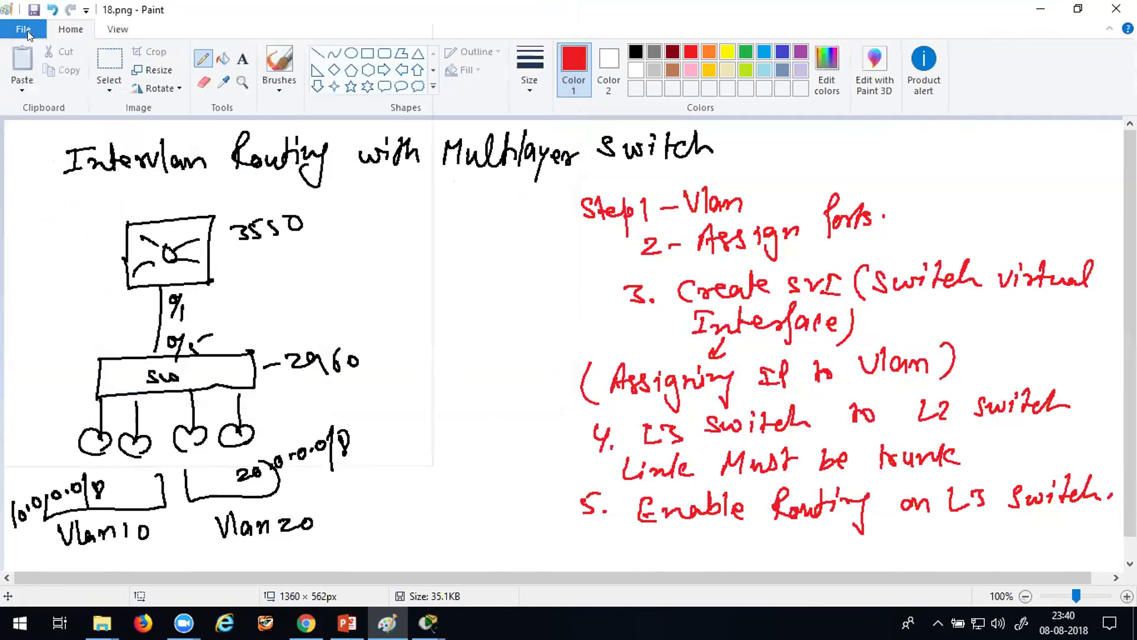
{"action": "left_click", "coordinate": [70, 55]}
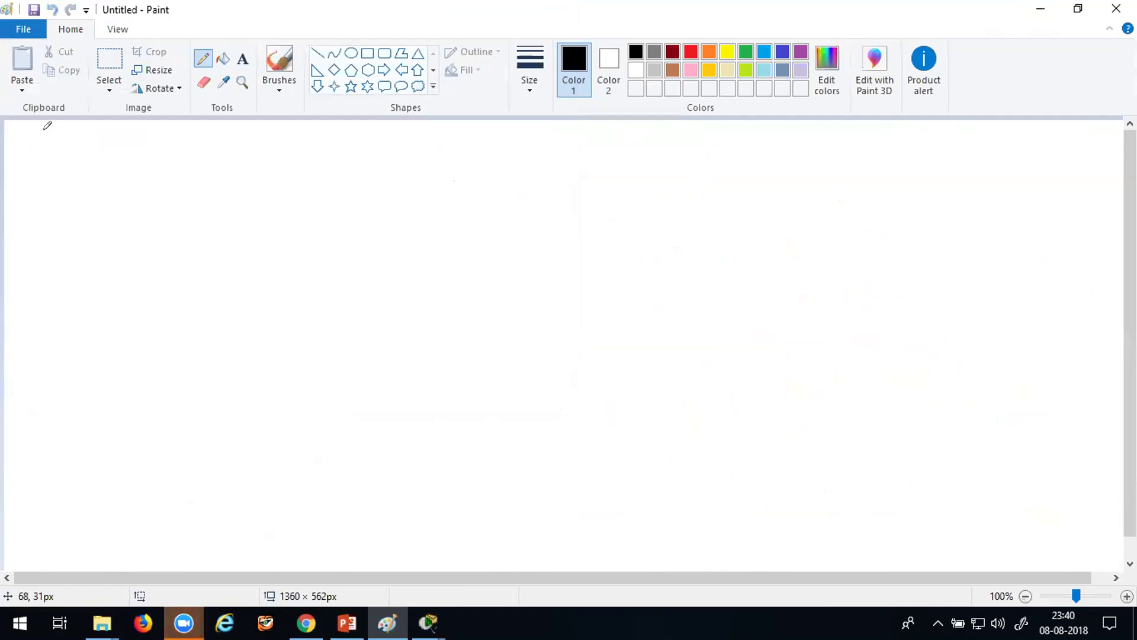
{"action": "mouse_move", "coordinate": [67, 159]}
{"action": "left_mouse_down"}
{"action": "mouse_move", "coordinate": [90, 176]}
{"action": "mouse_move", "coordinate": [70, 182]}
{"action": "mouse_move", "coordinate": [117, 164]}
{"action": "left_mouse_up"}
{"action": "mouse_move", "coordinate": [104, 165]}
{"action": "left_mouse_down"}
{"action": "mouse_move", "coordinate": [105, 184]}
{"action": "mouse_move", "coordinate": [125, 172]}
{"action": "left_mouse_up"}
{"action": "left_click_drag", "start_coordinate": [54, 197], "coordinate": [153, 186]}
{"action": "left_click_drag", "start_coordinate": [51, 207], "coordinate": [157, 194]}
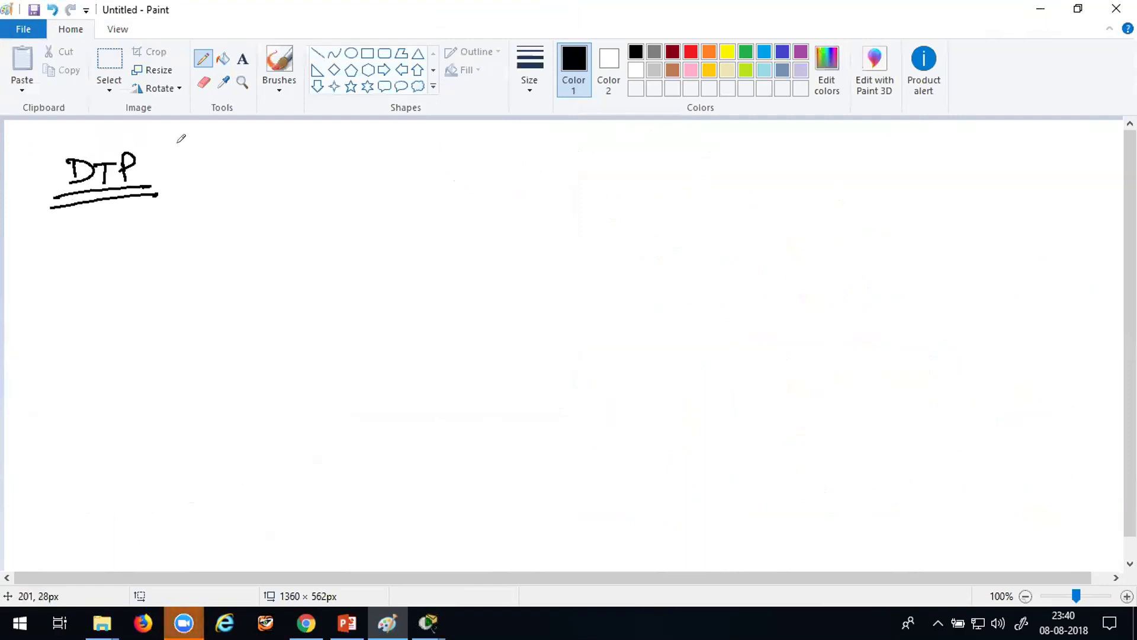
{"action": "left_click_drag", "start_coordinate": [212, 158], "coordinate": [213, 177]}
{"action": "mouse_move", "coordinate": [211, 159]}
{"action": "left_mouse_down"}
{"action": "mouse_move", "coordinate": [215, 176]}
{"action": "mouse_move", "coordinate": [253, 157]}
{"action": "mouse_move", "coordinate": [313, 169]}
{"action": "mouse_move", "coordinate": [338, 157]}
{"action": "mouse_move", "coordinate": [343, 176]}
{"action": "left_mouse_up"}
{"action": "left_click_drag", "start_coordinate": [392, 144], "coordinate": [425, 144]}
{"action": "mouse_move", "coordinate": [408, 145]}
{"action": "left_mouse_down"}
{"action": "mouse_move", "coordinate": [409, 176]}
{"action": "mouse_move", "coordinate": [443, 155]}
{"action": "mouse_move", "coordinate": [498, 155]}
{"action": "mouse_move", "coordinate": [528, 192]}
{"action": "mouse_move", "coordinate": [587, 151]}
{"action": "mouse_move", "coordinate": [622, 163]}
{"action": "mouse_move", "coordinate": [686, 144]}
{"action": "mouse_move", "coordinate": [684, 183]}
{"action": "left_mouse_up"}
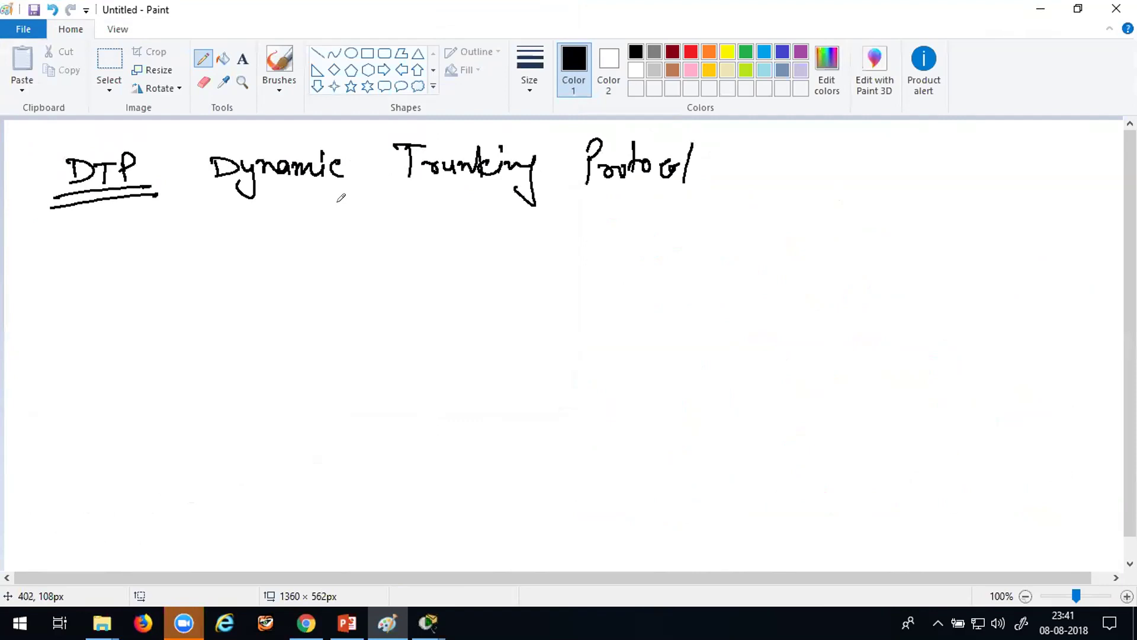
- Handwrite the notes "Used to Make trunk Link Dynamically." and "DTP is by default Enable." below the heading, each with an arrow
{"action": "mouse_move", "coordinate": [90, 214]}
{"action": "left_mouse_down"}
{"action": "mouse_move", "coordinate": [112, 238]}
{"action": "mouse_move", "coordinate": [151, 230]}
{"action": "mouse_move", "coordinate": [156, 241]}
{"action": "mouse_move", "coordinate": [243, 222]}
{"action": "mouse_move", "coordinate": [381, 226]}
{"action": "mouse_move", "coordinate": [463, 210]}
{"action": "mouse_move", "coordinate": [488, 223]}
{"action": "mouse_move", "coordinate": [500, 202]}
{"action": "mouse_move", "coordinate": [524, 222]}
{"action": "mouse_move", "coordinate": [568, 213]}
{"action": "mouse_move", "coordinate": [569, 200]}
{"action": "mouse_move", "coordinate": [584, 213]}
{"action": "mouse_move", "coordinate": [717, 198]}
{"action": "mouse_move", "coordinate": [701, 235]}
{"action": "mouse_move", "coordinate": [730, 203]}
{"action": "mouse_move", "coordinate": [872, 205]}
{"action": "left_mouse_up"}
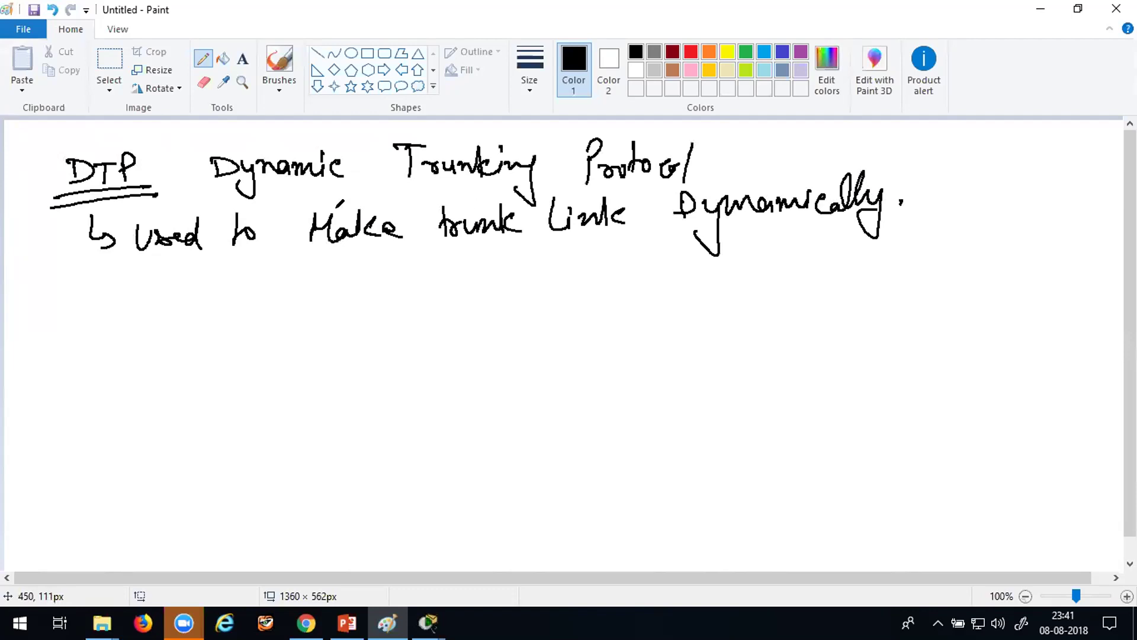
{"action": "mouse_move", "coordinate": [83, 283]}
{"action": "left_mouse_down"}
{"action": "mouse_move", "coordinate": [187, 275]}
{"action": "mouse_move", "coordinate": [271, 291]}
{"action": "left_mouse_up"}
{"action": "mouse_move", "coordinate": [341, 285]}
{"action": "left_mouse_down"}
{"action": "mouse_move", "coordinate": [410, 278]}
{"action": "mouse_move", "coordinate": [424, 331]}
{"action": "mouse_move", "coordinate": [452, 285]}
{"action": "mouse_move", "coordinate": [503, 264]}
{"action": "mouse_move", "coordinate": [629, 265]}
{"action": "mouse_move", "coordinate": [639, 276]}
{"action": "left_mouse_up"}
{"action": "left_click", "coordinate": [662, 270]}
{"action": "left_click_drag", "start_coordinate": [603, 266], "coordinate": [607, 264]}
- Handwrite the arrowed note "DTP is Cisco Prop. protocol." below the by-default-enable line
{"action": "mouse_move", "coordinate": [73, 347]}
{"action": "left_mouse_down"}
{"action": "mouse_move", "coordinate": [109, 347]}
{"action": "mouse_move", "coordinate": [96, 357]}
{"action": "mouse_move", "coordinate": [140, 365]}
{"action": "left_mouse_up"}
{"action": "mouse_move", "coordinate": [161, 343]}
{"action": "left_mouse_down"}
{"action": "mouse_move", "coordinate": [174, 366]}
{"action": "mouse_move", "coordinate": [183, 341]}
{"action": "left_mouse_up"}
{"action": "left_click_drag", "start_coordinate": [190, 338], "coordinate": [191, 364]}
{"action": "left_click_drag", "start_coordinate": [188, 341], "coordinate": [199, 349]}
{"action": "left_click_drag", "start_coordinate": [274, 346], "coordinate": [256, 362]}
{"action": "mouse_move", "coordinate": [358, 340]}
{"action": "left_mouse_down"}
{"action": "mouse_move", "coordinate": [347, 331]}
{"action": "mouse_move", "coordinate": [362, 366]}
{"action": "left_mouse_up"}
{"action": "left_click_drag", "start_coordinate": [366, 348], "coordinate": [371, 365]}
{"action": "left_click_drag", "start_coordinate": [399, 350], "coordinate": [400, 369]}
{"action": "left_click_drag", "start_coordinate": [409, 355], "coordinate": [410, 357]}
{"action": "mouse_move", "coordinate": [448, 323]}
{"action": "left_mouse_down"}
{"action": "mouse_move", "coordinate": [448, 359]}
{"action": "mouse_move", "coordinate": [453, 345]}
{"action": "left_mouse_up"}
{"action": "left_click_drag", "start_coordinate": [464, 356], "coordinate": [478, 345]}
{"action": "mouse_move", "coordinate": [496, 331]}
{"action": "left_mouse_down"}
{"action": "mouse_move", "coordinate": [496, 379]}
{"action": "mouse_move", "coordinate": [502, 351]}
{"action": "left_mouse_up"}
{"action": "left_click_drag", "start_coordinate": [523, 332], "coordinate": [525, 335]}
{"action": "left_click_drag", "start_coordinate": [519, 345], "coordinate": [520, 345]}
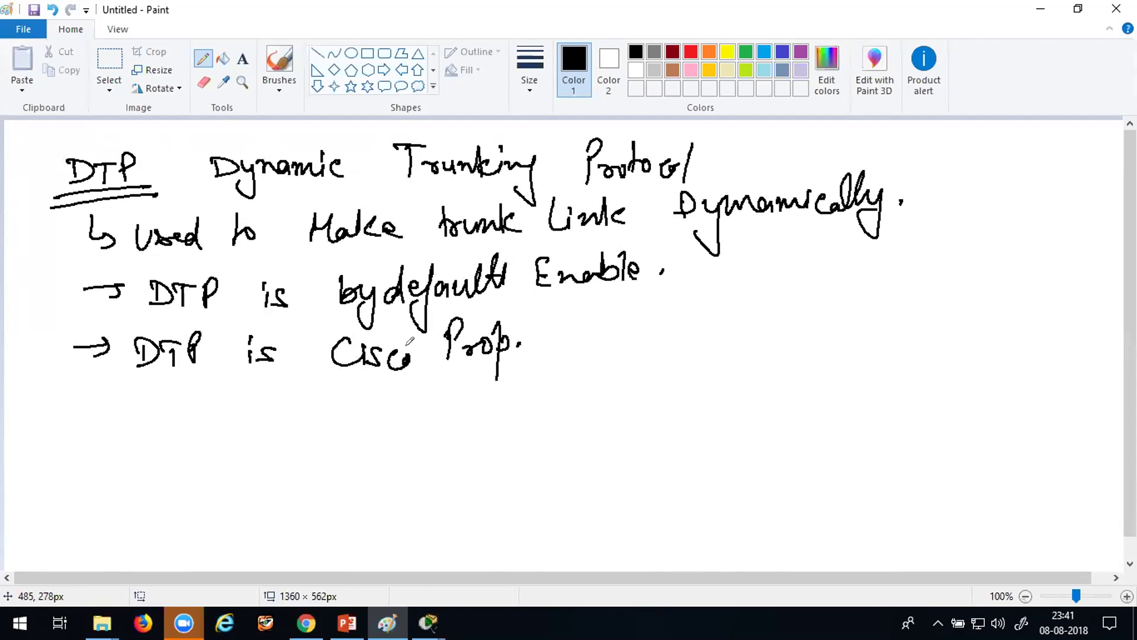
{"action": "left_click_drag", "start_coordinate": [571, 309], "coordinate": [567, 374]}
{"action": "mouse_move", "coordinate": [569, 325]}
{"action": "left_mouse_down"}
{"action": "mouse_move", "coordinate": [585, 338]}
{"action": "mouse_move", "coordinate": [599, 330]}
{"action": "left_mouse_up"}
{"action": "mouse_move", "coordinate": [610, 331]}
{"action": "left_mouse_down"}
{"action": "mouse_move", "coordinate": [604, 341]}
{"action": "mouse_move", "coordinate": [619, 344]}
{"action": "left_mouse_up"}
{"action": "mouse_move", "coordinate": [614, 326]}
{"action": "left_mouse_down"}
{"action": "mouse_move", "coordinate": [640, 323]}
{"action": "mouse_move", "coordinate": [646, 340]}
{"action": "left_mouse_up"}
{"action": "mouse_move", "coordinate": [657, 326]}
{"action": "left_mouse_down"}
{"action": "mouse_move", "coordinate": [650, 338]}
{"action": "mouse_move", "coordinate": [658, 333]}
{"action": "left_mouse_up"}
{"action": "left_click_drag", "start_coordinate": [675, 312], "coordinate": [671, 347]}
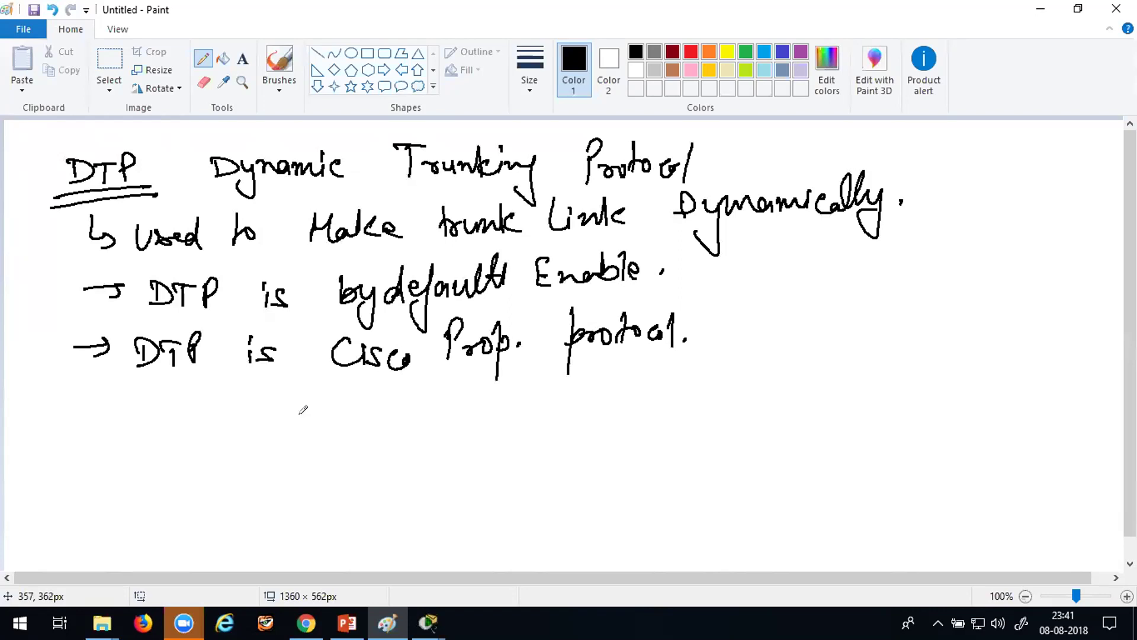
- Write "Dynamic Auto" and "Dynamic Desirable" below the notes, and bracket them with the remark "used for DTP."
{"action": "left_click_drag", "start_coordinate": [84, 422], "coordinate": [86, 456]}
{"action": "mouse_move", "coordinate": [83, 421]}
{"action": "left_mouse_down"}
{"action": "mouse_move", "coordinate": [89, 449]}
{"action": "mouse_move", "coordinate": [116, 451]}
{"action": "left_mouse_up"}
{"action": "mouse_move", "coordinate": [127, 427]}
{"action": "left_mouse_down"}
{"action": "mouse_move", "coordinate": [108, 477]}
{"action": "mouse_move", "coordinate": [211, 424]}
{"action": "mouse_move", "coordinate": [286, 419]}
{"action": "mouse_move", "coordinate": [270, 410]}
{"action": "mouse_move", "coordinate": [299, 438]}
{"action": "mouse_move", "coordinate": [323, 415]}
{"action": "mouse_move", "coordinate": [332, 427]}
{"action": "left_mouse_up"}
{"action": "mouse_move", "coordinate": [80, 488]}
{"action": "left_mouse_down"}
{"action": "mouse_move", "coordinate": [110, 531]}
{"action": "mouse_move", "coordinate": [133, 489]}
{"action": "mouse_move", "coordinate": [160, 503]}
{"action": "mouse_move", "coordinate": [178, 489]}
{"action": "mouse_move", "coordinate": [213, 503]}
{"action": "mouse_move", "coordinate": [228, 480]}
{"action": "mouse_move", "coordinate": [296, 487]}
{"action": "mouse_move", "coordinate": [411, 472]}
{"action": "mouse_move", "coordinate": [419, 493]}
{"action": "left_mouse_up"}
{"action": "left_click_drag", "start_coordinate": [428, 420], "coordinate": [514, 451]}
{"action": "left_click_drag", "start_coordinate": [468, 492], "coordinate": [513, 449]}
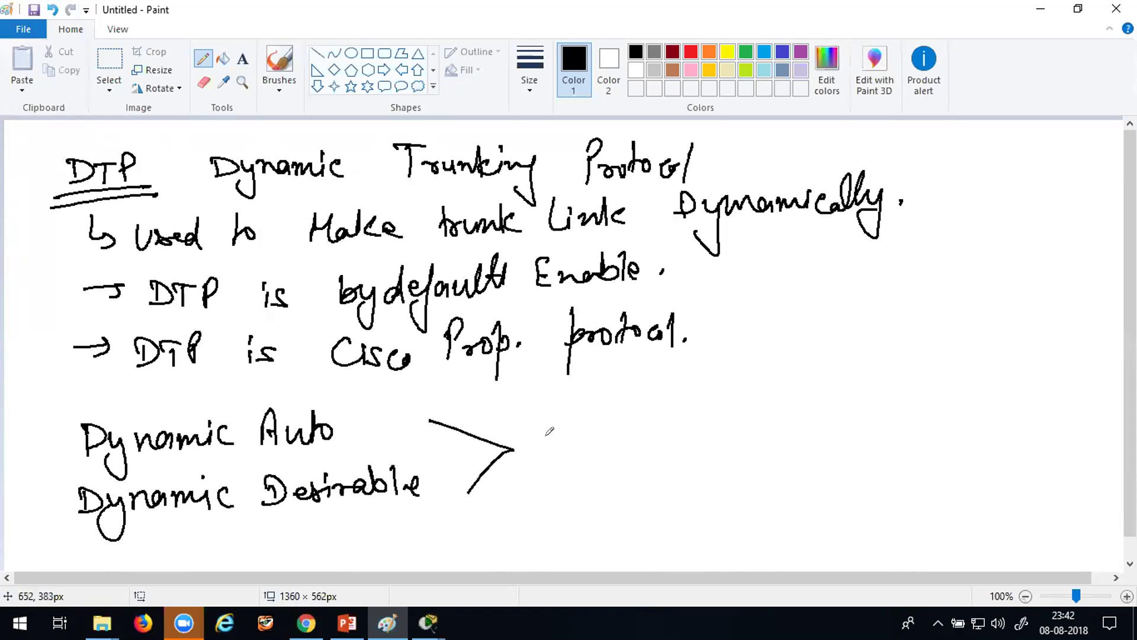
{"action": "mouse_move", "coordinate": [525, 439]}
{"action": "left_mouse_down"}
{"action": "mouse_move", "coordinate": [594, 439]}
{"action": "mouse_move", "coordinate": [598, 455]}
{"action": "left_mouse_up"}
{"action": "mouse_move", "coordinate": [646, 415]}
{"action": "left_mouse_down"}
{"action": "mouse_move", "coordinate": [640, 422]}
{"action": "mouse_move", "coordinate": [658, 413]}
{"action": "mouse_move", "coordinate": [651, 461]}
{"action": "mouse_move", "coordinate": [678, 433]}
{"action": "mouse_move", "coordinate": [688, 443]}
{"action": "mouse_move", "coordinate": [738, 413]}
{"action": "mouse_move", "coordinate": [784, 438]}
{"action": "mouse_move", "coordinate": [808, 406]}
{"action": "mouse_move", "coordinate": [817, 423]}
{"action": "left_mouse_up"}
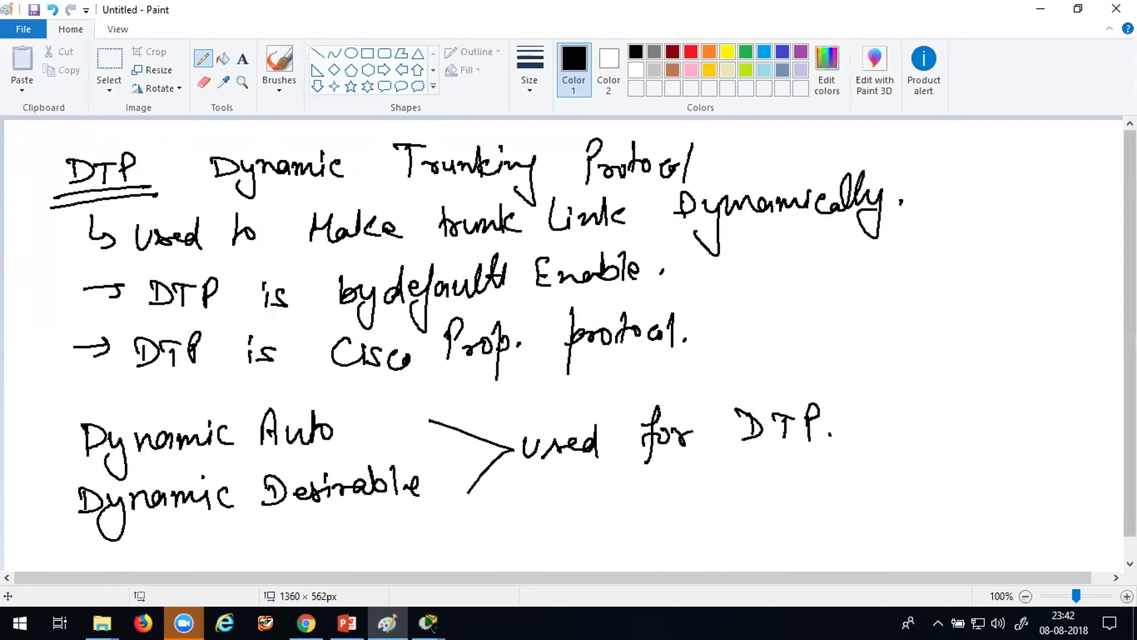
- Save the DTP notes to the Desktop as 19.png
{"action": "left_click", "coordinate": [34, 10]}
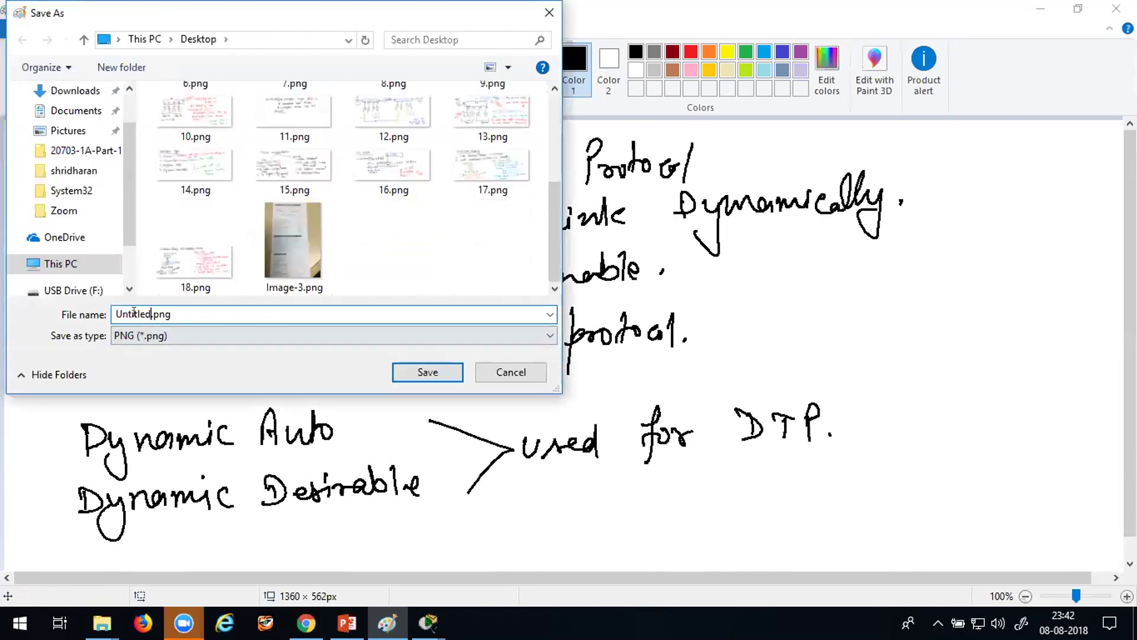
{"action": "type", "text": "19"}
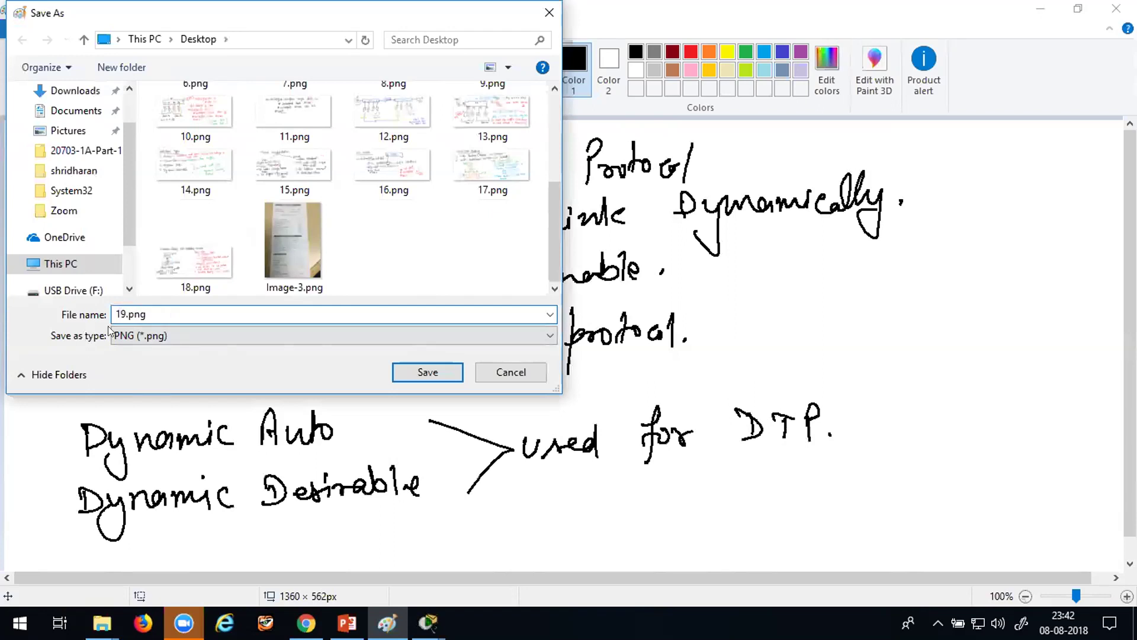
{"action": "left_click", "coordinate": [428, 374]}
- Start a new picture and draw two switch boxes joined by a link, labelled SW1 and SW2
{"action": "left_click", "coordinate": [22, 26]}
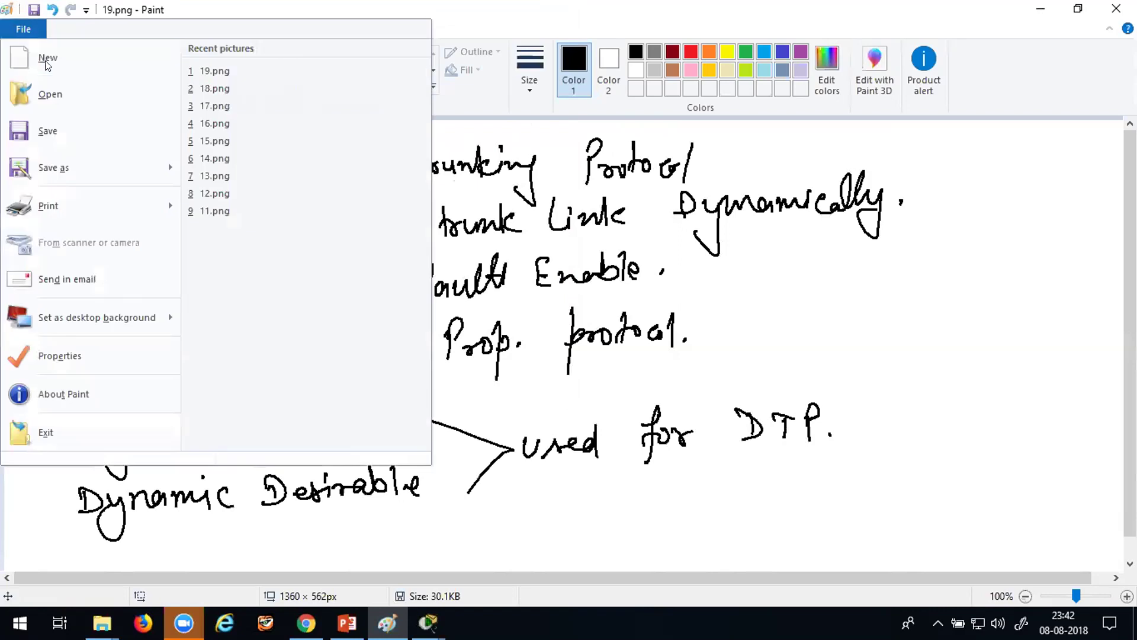
{"action": "left_click", "coordinate": [46, 62]}
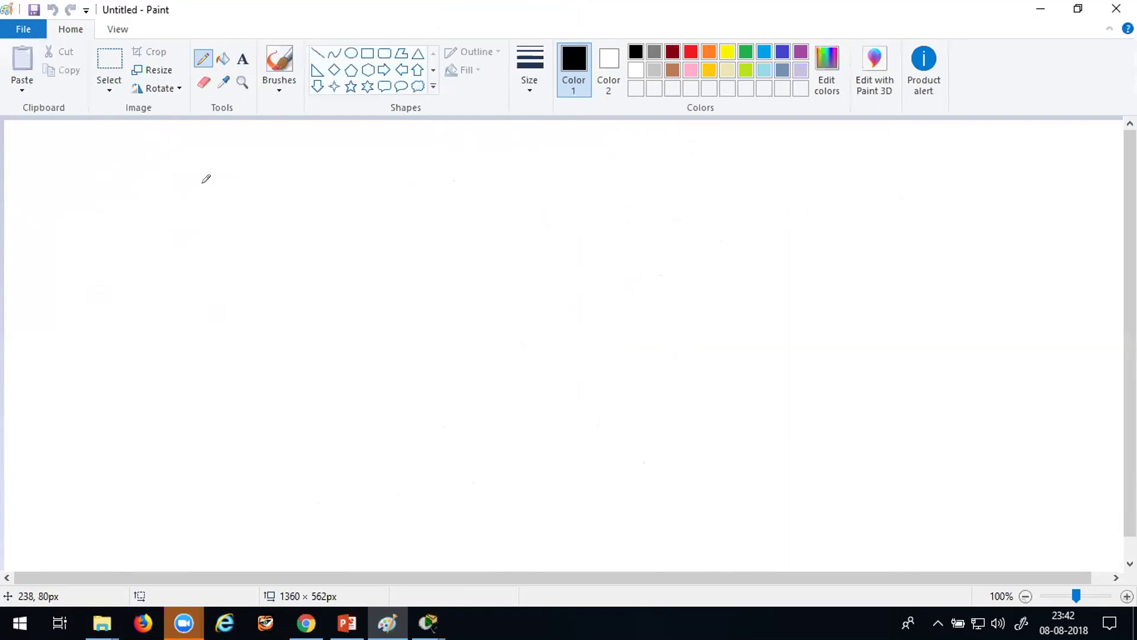
{"action": "mouse_move", "coordinate": [200, 187]}
{"action": "left_mouse_down"}
{"action": "mouse_move", "coordinate": [411, 186]}
{"action": "mouse_move", "coordinate": [413, 231]}
{"action": "mouse_move", "coordinate": [205, 239]}
{"action": "left_mouse_up"}
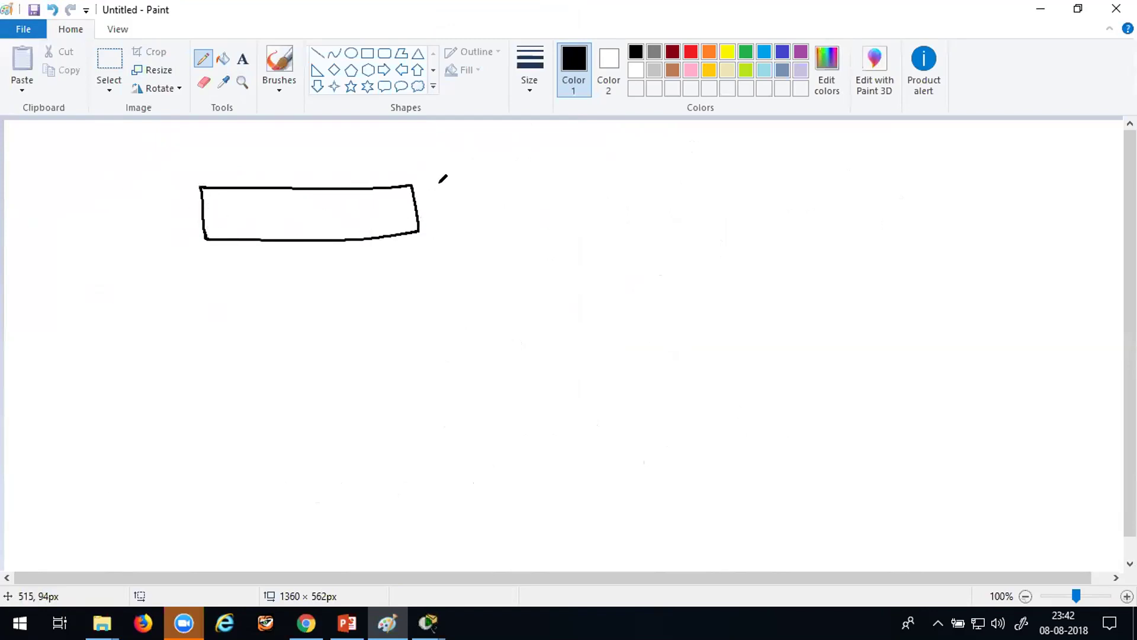
{"action": "mouse_move", "coordinate": [417, 205]}
{"action": "left_mouse_down"}
{"action": "mouse_move", "coordinate": [672, 175]}
{"action": "mouse_move", "coordinate": [687, 224]}
{"action": "left_mouse_up"}
{"action": "mouse_move", "coordinate": [673, 176]}
{"action": "left_mouse_down"}
{"action": "mouse_move", "coordinate": [815, 181]}
{"action": "mouse_move", "coordinate": [824, 225]}
{"action": "mouse_move", "coordinate": [686, 220]}
{"action": "left_mouse_up"}
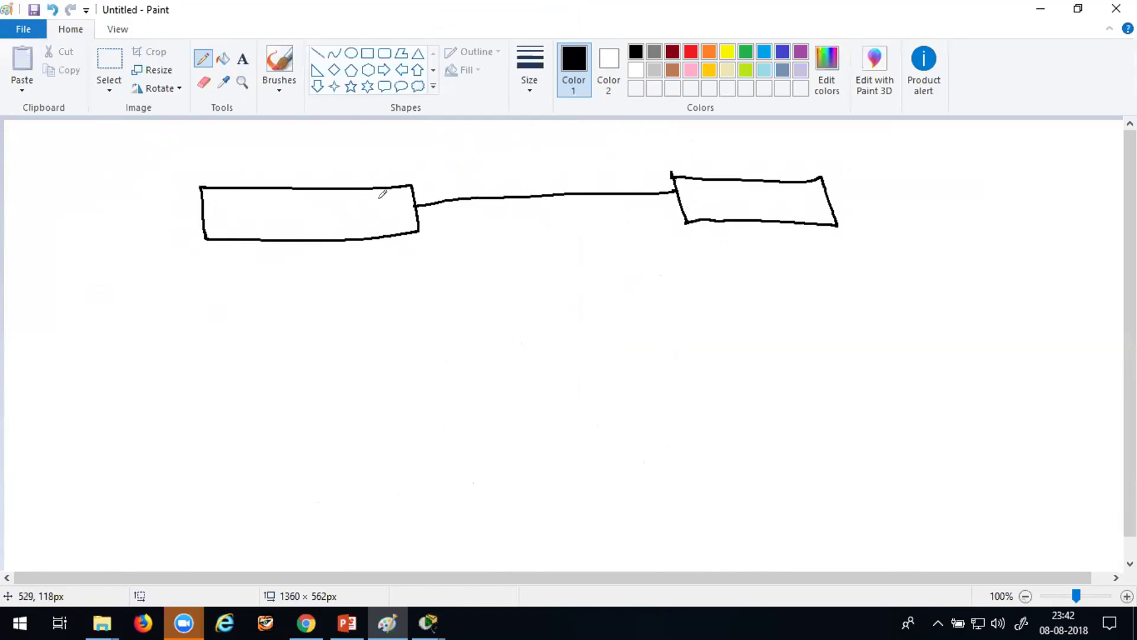
{"action": "left_click_drag", "start_coordinate": [283, 208], "coordinate": [263, 224]}
{"action": "mouse_move", "coordinate": [284, 208]}
{"action": "left_mouse_down"}
{"action": "mouse_move", "coordinate": [308, 204]}
{"action": "mouse_move", "coordinate": [316, 221]}
{"action": "left_mouse_up"}
{"action": "left_click_drag", "start_coordinate": [743, 193], "coordinate": [730, 209]}
{"action": "mouse_move", "coordinate": [747, 199]}
{"action": "left_mouse_down"}
{"action": "mouse_move", "coordinate": [760, 207]}
{"action": "mouse_move", "coordinate": [767, 196]}
{"action": "left_mouse_up"}
{"action": "left_click_drag", "start_coordinate": [769, 194], "coordinate": [800, 207]}
- Add arrows from the link's ends, labelling the SW1 side "Dynamic Auto" and the SW2 side "Dynamic Desirable"
{"action": "mouse_move", "coordinate": [426, 202]}
{"action": "left_mouse_down"}
{"action": "mouse_move", "coordinate": [424, 192]}
{"action": "mouse_move", "coordinate": [438, 256]}
{"action": "left_mouse_up"}
{"action": "mouse_move", "coordinate": [395, 293]}
{"action": "left_mouse_down"}
{"action": "mouse_move", "coordinate": [511, 287]}
{"action": "mouse_move", "coordinate": [514, 304]}
{"action": "left_mouse_up"}
{"action": "mouse_move", "coordinate": [433, 356]}
{"action": "left_mouse_down"}
{"action": "mouse_move", "coordinate": [444, 336]}
{"action": "mouse_move", "coordinate": [494, 335]}
{"action": "left_mouse_up"}
{"action": "mouse_move", "coordinate": [678, 178]}
{"action": "left_mouse_down"}
{"action": "mouse_move", "coordinate": [675, 283]}
{"action": "mouse_move", "coordinate": [656, 310]}
{"action": "mouse_move", "coordinate": [665, 330]}
{"action": "mouse_move", "coordinate": [690, 310]}
{"action": "mouse_move", "coordinate": [735, 312]}
{"action": "mouse_move", "coordinate": [751, 299]}
{"action": "mouse_move", "coordinate": [748, 320]}
{"action": "left_mouse_up"}
{"action": "mouse_move", "coordinate": [695, 338]}
{"action": "left_mouse_down"}
{"action": "mouse_move", "coordinate": [699, 355]}
{"action": "mouse_move", "coordinate": [745, 365]}
{"action": "mouse_move", "coordinate": [745, 350]}
{"action": "mouse_move", "coordinate": [794, 343]}
{"action": "mouse_move", "coordinate": [858, 356]}
{"action": "left_mouse_up"}
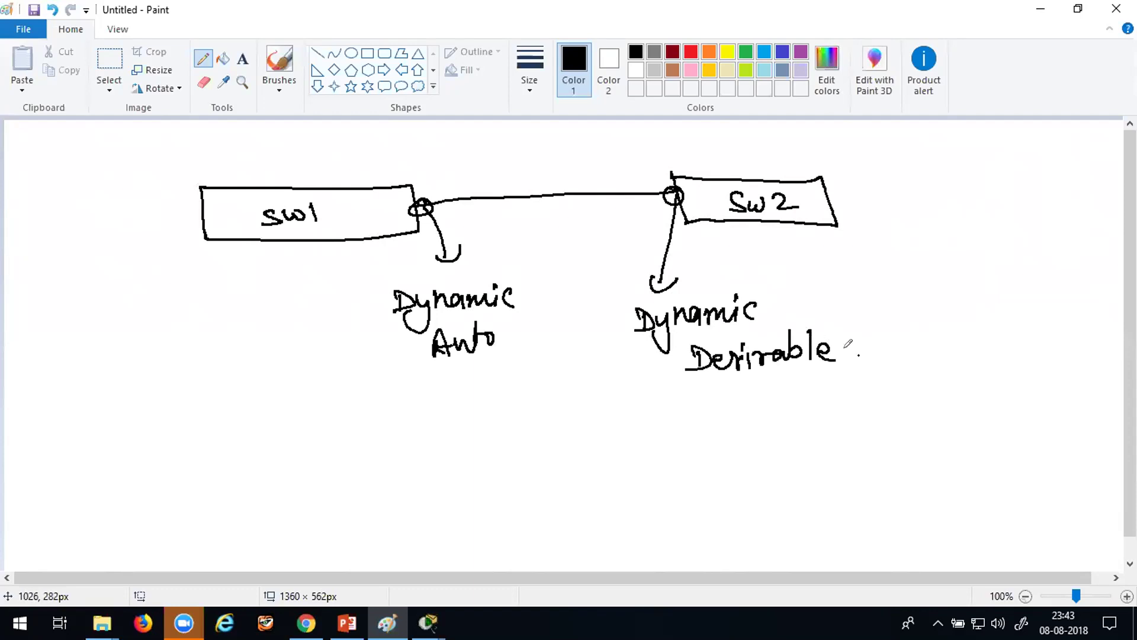
- Label the link "Trunk" in red with a double underline, and draw a dashed red arrow above it from SW2 to SW1
{"action": "left_click", "coordinate": [691, 51]}
{"action": "mouse_move", "coordinate": [490, 164]}
{"action": "left_mouse_down"}
{"action": "mouse_move", "coordinate": [604, 167]}
{"action": "mouse_move", "coordinate": [570, 193]}
{"action": "left_mouse_up"}
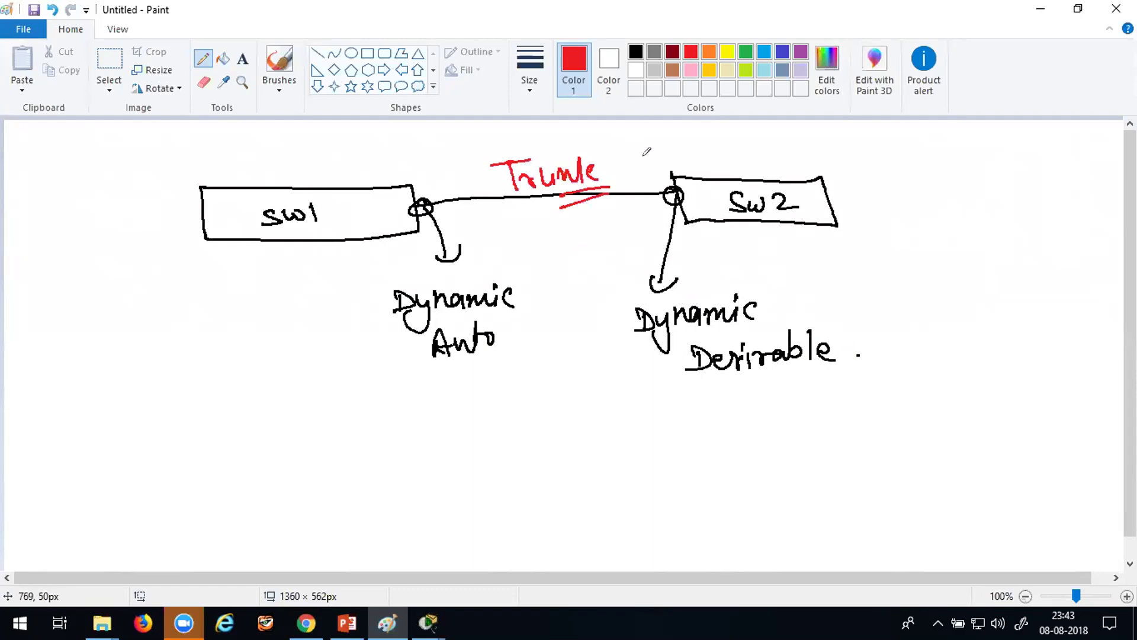
{"action": "left_click_drag", "start_coordinate": [649, 149], "coordinate": [641, 144]}
{"action": "left_click_drag", "start_coordinate": [629, 141], "coordinate": [622, 138]}
{"action": "left_click_drag", "start_coordinate": [607, 135], "coordinate": [600, 132]}
{"action": "left_click_drag", "start_coordinate": [586, 132], "coordinate": [582, 131]}
{"action": "left_click_drag", "start_coordinate": [501, 141], "coordinate": [476, 153]}
{"action": "left_click_drag", "start_coordinate": [465, 161], "coordinate": [464, 164]}
{"action": "left_click_drag", "start_coordinate": [447, 176], "coordinate": [439, 190]}
{"action": "left_click_drag", "start_coordinate": [449, 180], "coordinate": [453, 190]}
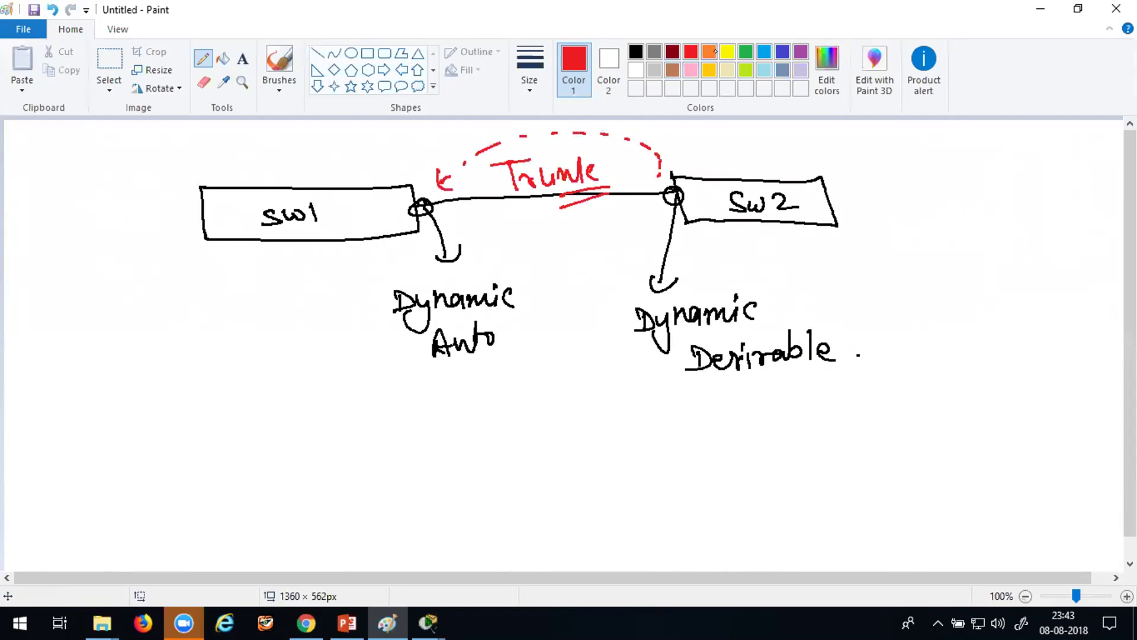
- Draw a dashed lime arrow below the link from SW1 to SW2
{"action": "left_click", "coordinate": [745, 70]}
{"action": "left_click_drag", "start_coordinate": [454, 237], "coordinate": [461, 230]}
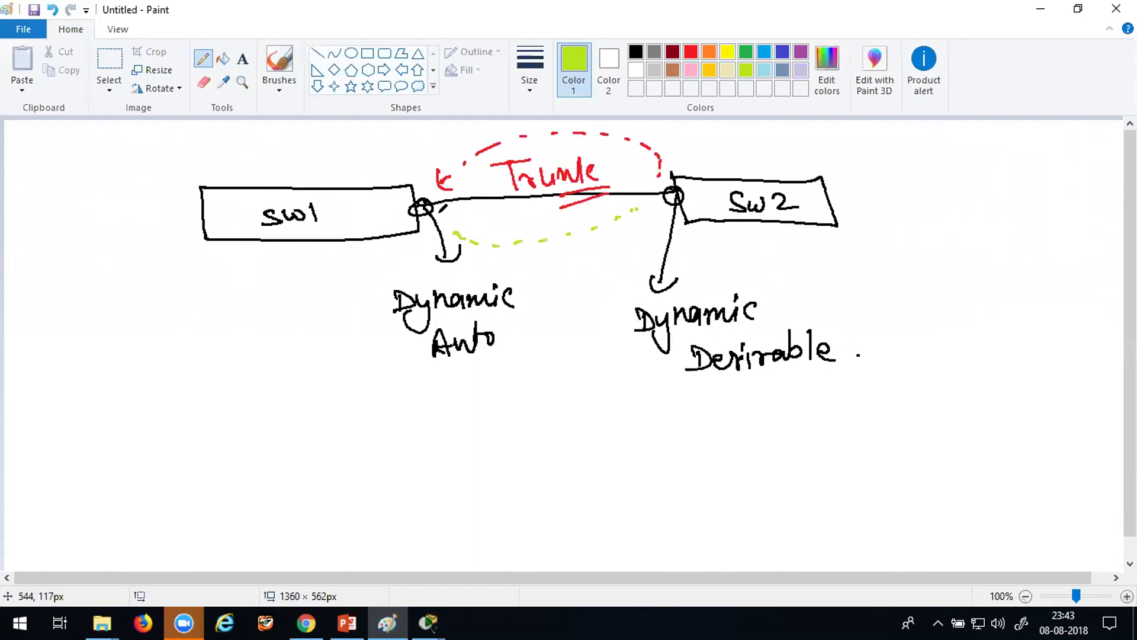
{"action": "left_click_drag", "start_coordinate": [630, 208], "coordinate": [644, 220]}
- Switch to PowerPoint and present slide 27, Dynamic Trunking Protocol (DTP), as a full-screen slide show
{"action": "key", "text": "alt+Tab"}
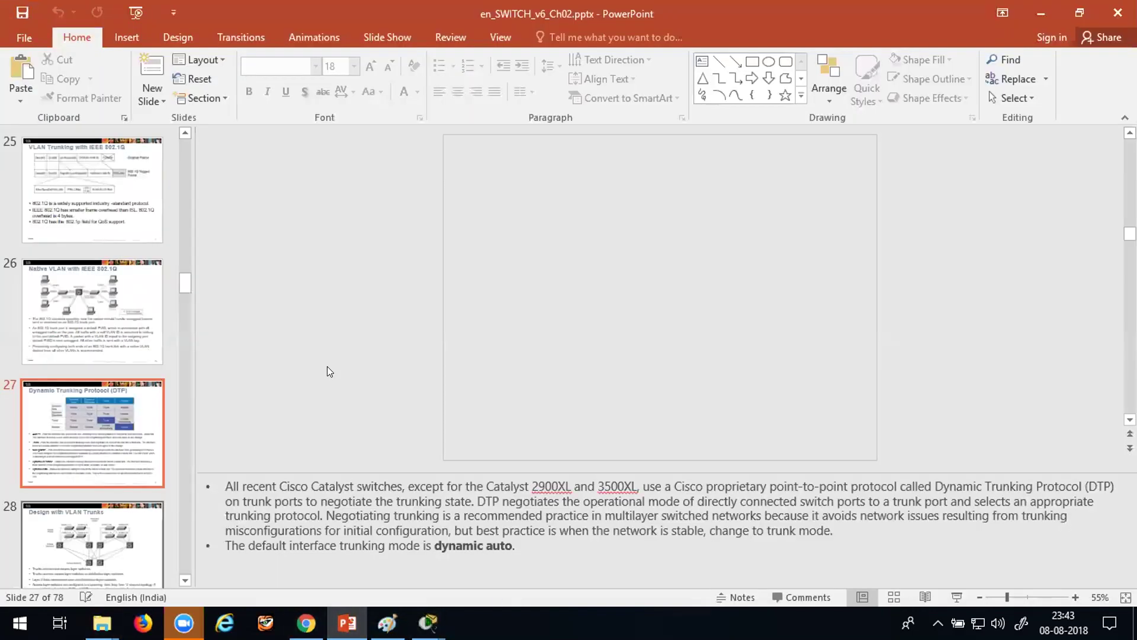
{"action": "left_click", "coordinate": [956, 596]}
{"action": "key", "text": "Left"}
{"action": "key", "text": "Right"}
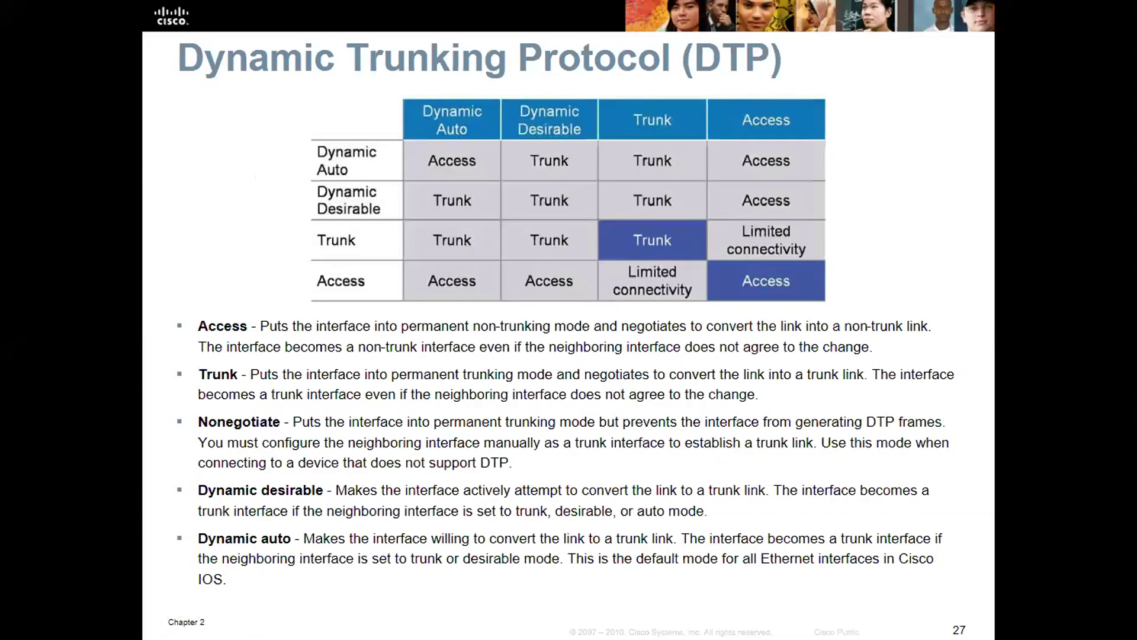
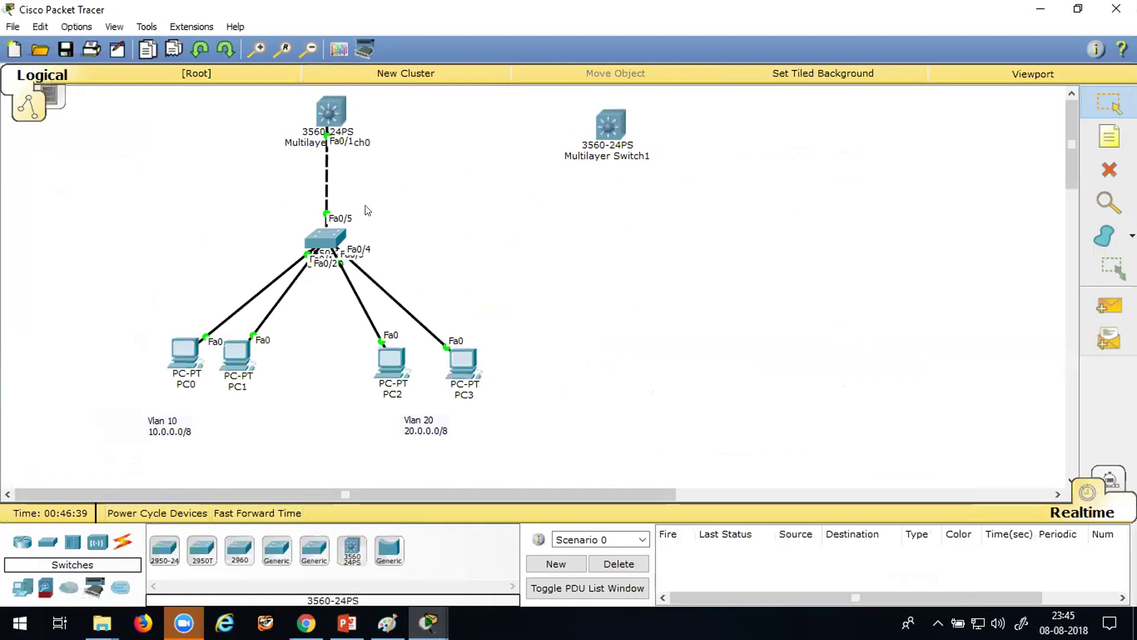
- Connect Multilayer Switch0 FastEthernet0/10 to Multilayer Switch1 FastEthernet0/10 with a copper cross-over cable
{"action": "left_click", "coordinate": [119, 543]}
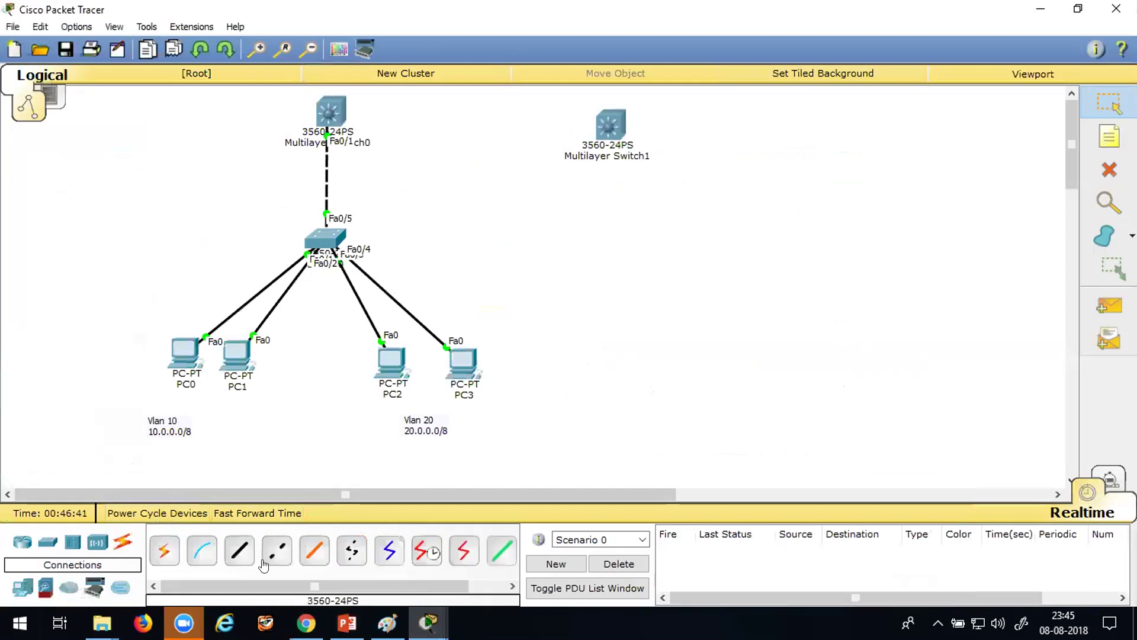
{"action": "left_click", "coordinate": [277, 550]}
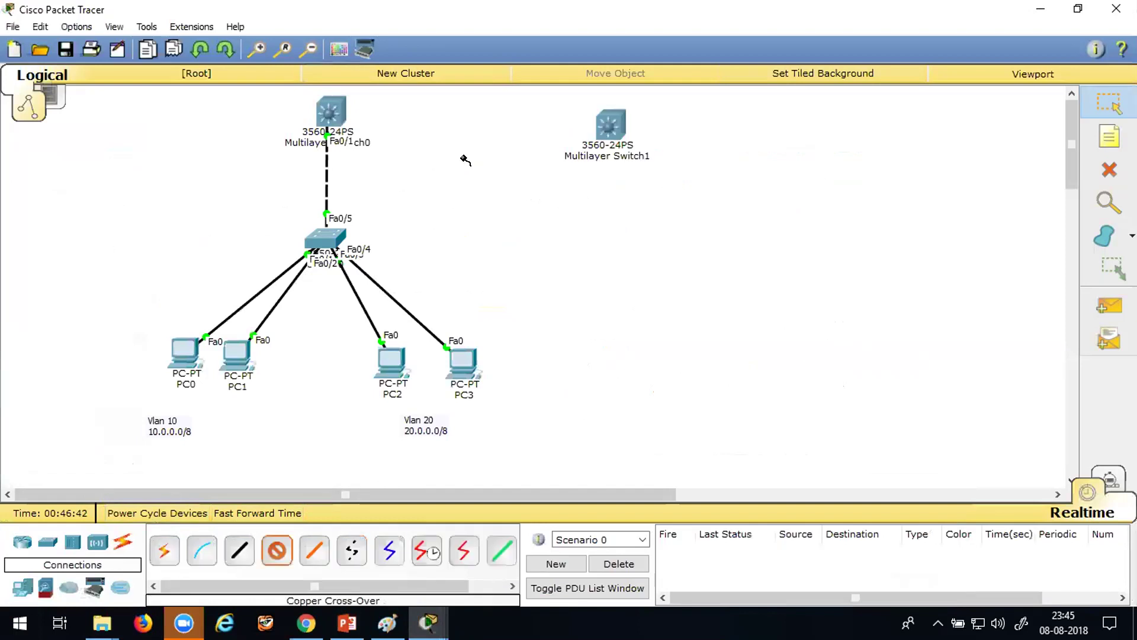
{"action": "left_click", "coordinate": [334, 113]}
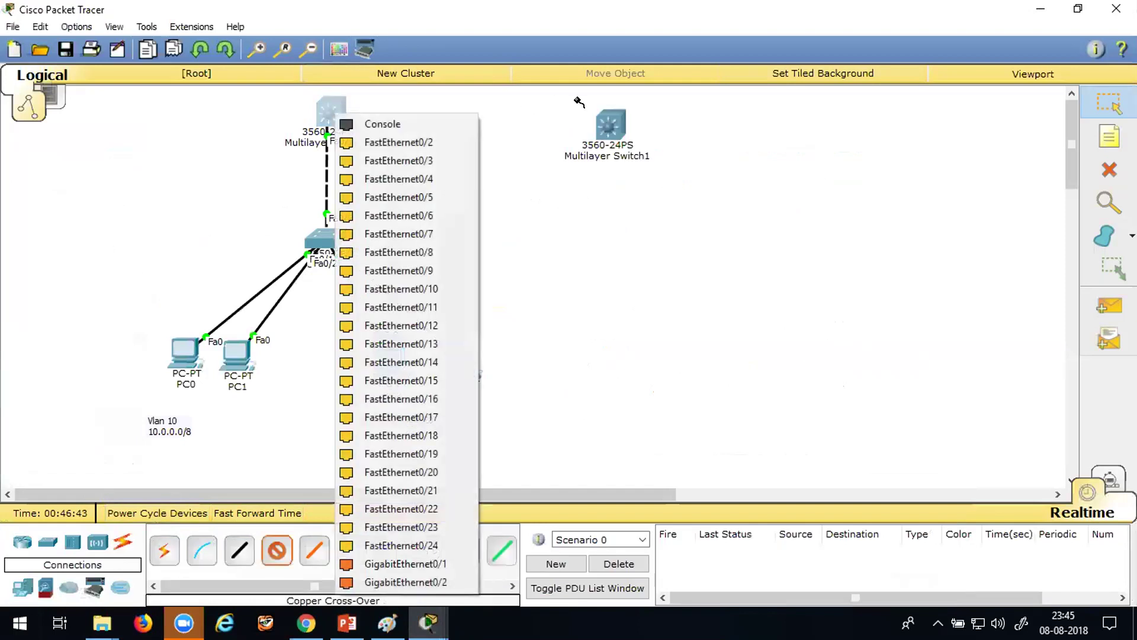
{"action": "left_click", "coordinate": [428, 283]}
{"action": "left_click", "coordinate": [618, 126]}
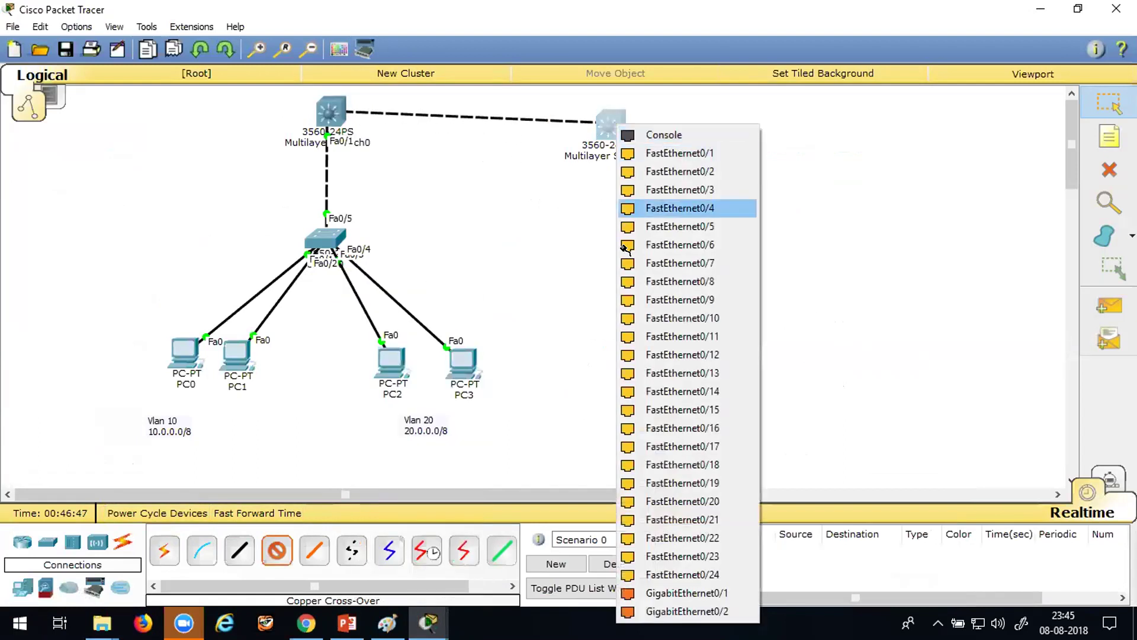
{"action": "left_click", "coordinate": [682, 318]}
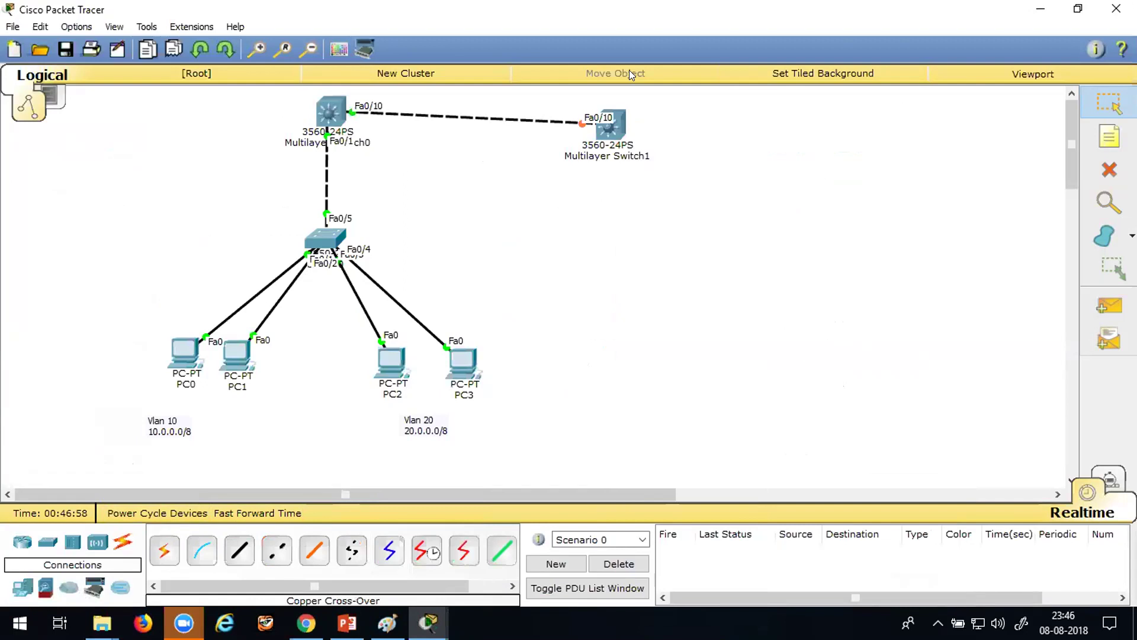
- Bring up Multilayer Switch0's command line, leave configuration mode for privileged EXEC and clear the view with blank prompt lines
{"action": "key", "text": "alt+Tab"}
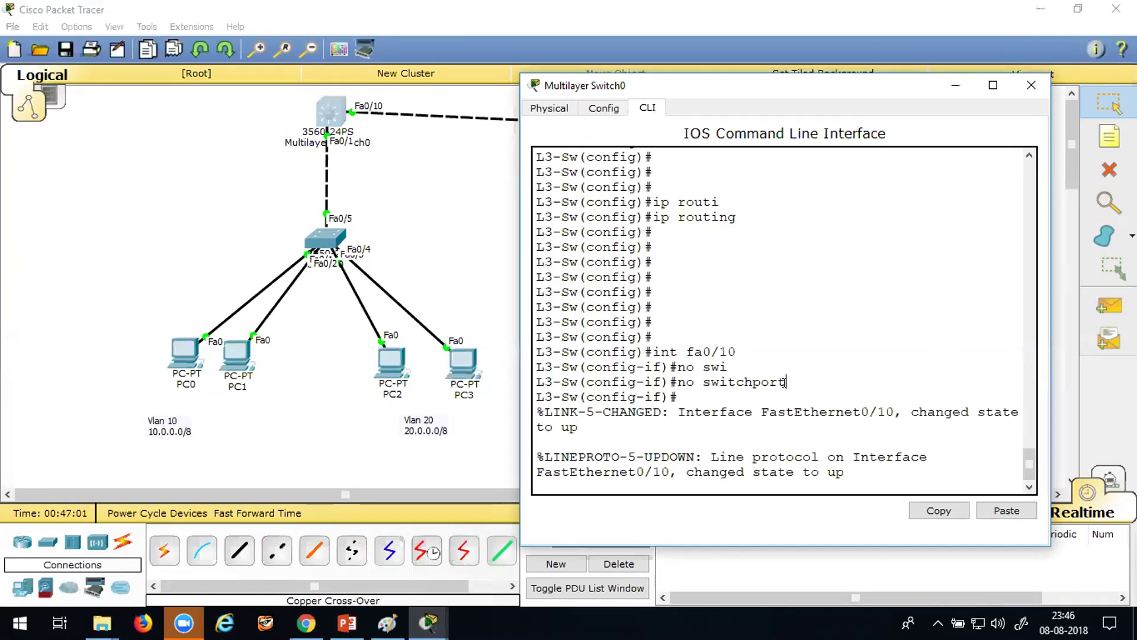
{"action": "key", "text": "Return"}
{"action": "key", "text": "Return"}
{"action": "key", "text": "Return"}
{"action": "key", "text": "Return"}
{"action": "key", "text": "ctrl+z"}
{"action": "key", "text": "Return"}
{"action": "key", "text": "Return"}
{"action": "key", "text": "Return"}
{"action": "key", "text": "Return"}
{"action": "key", "text": "Return"}
{"action": "key", "text": "Return"}
{"action": "key", "text": "Return"}
{"action": "key", "text": "Return"}
{"action": "key", "text": "Return"}
{"action": "key", "text": "Return"}
{"action": "key", "text": "Return"}
{"action": "key", "text": "Return"}
{"action": "key", "text": "Return"}
{"action": "key", "text": "Return"}
{"action": "key", "text": "Return"}
{"action": "key", "text": "Return"}
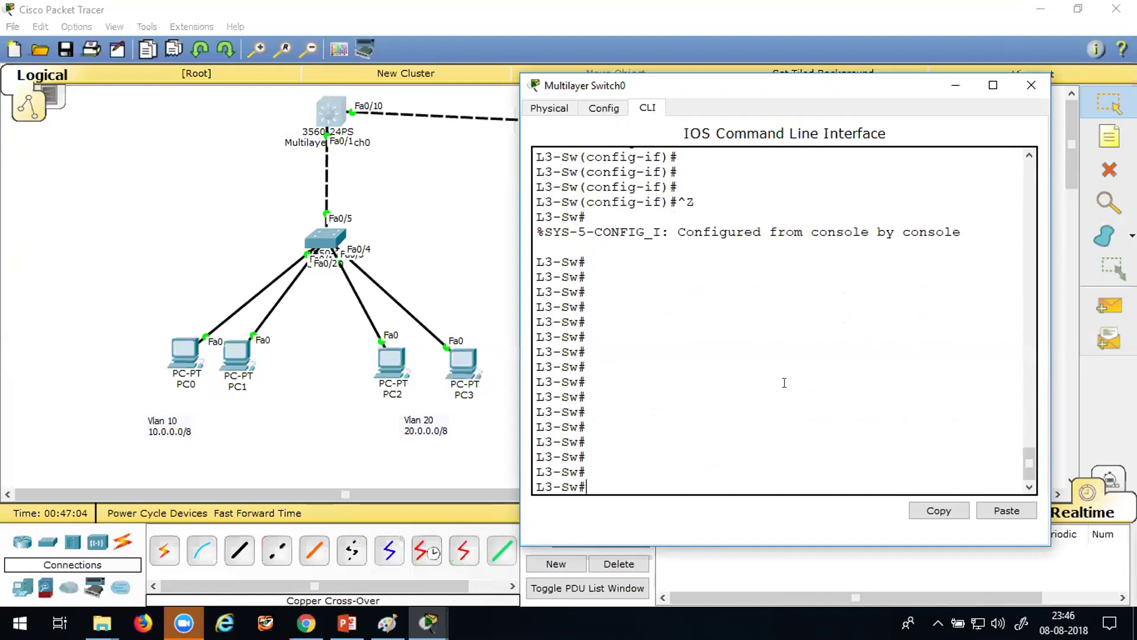
{"action": "key", "text": "Return"}
{"action": "key", "text": "Return"}
{"action": "key", "text": "Return"}
{"action": "key", "text": "Return"}
{"action": "key", "text": "Return"}
{"action": "key", "text": "Return"}
{"action": "key", "text": "Return"}
- Run "sh int fa0/10 switchport" on Multilayer Switch0 and highlight the Switchport status and Administrative Mode in the output
{"action": "type", "text": "sh int fa0/10 swi"}
{"action": "key", "text": "Tab"}
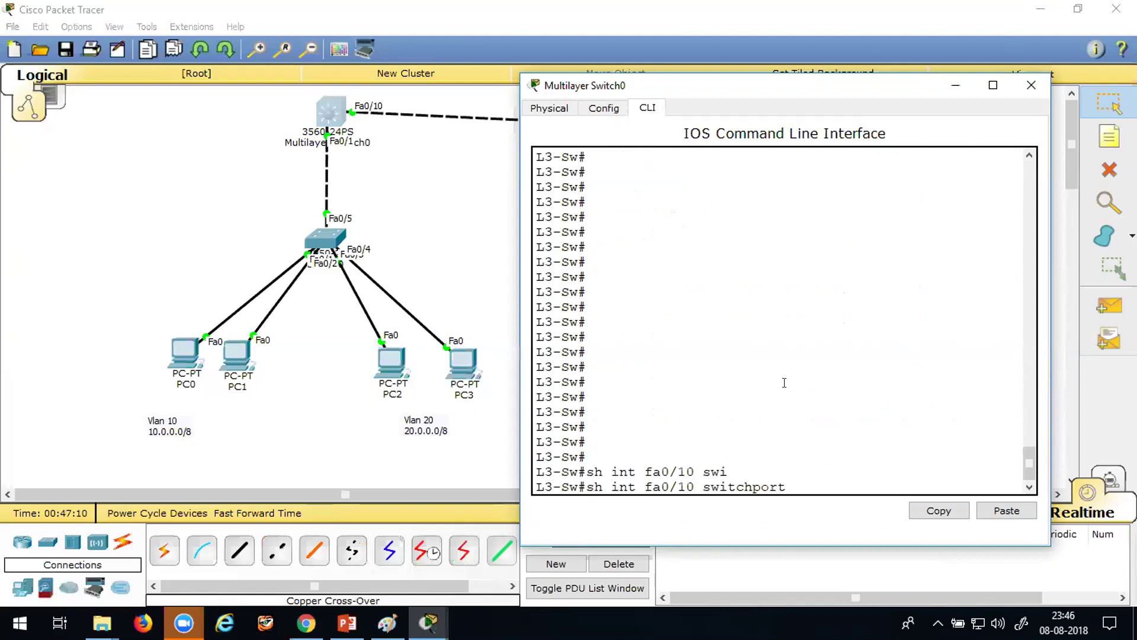
{"action": "key", "text": "Return"}
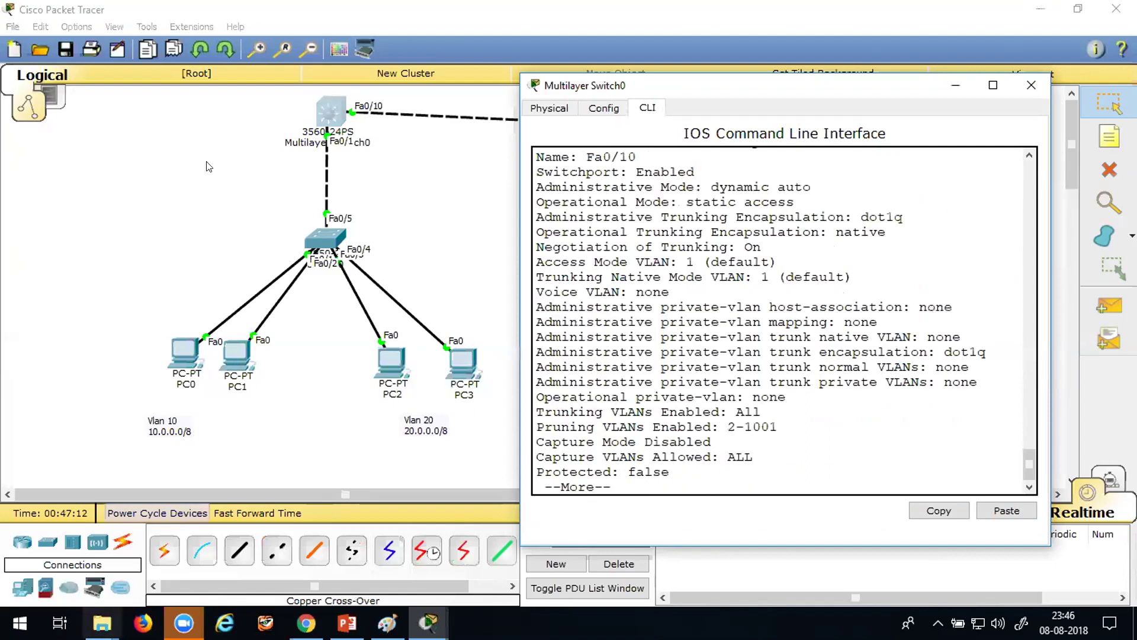
{"action": "left_click", "coordinate": [208, 166]}
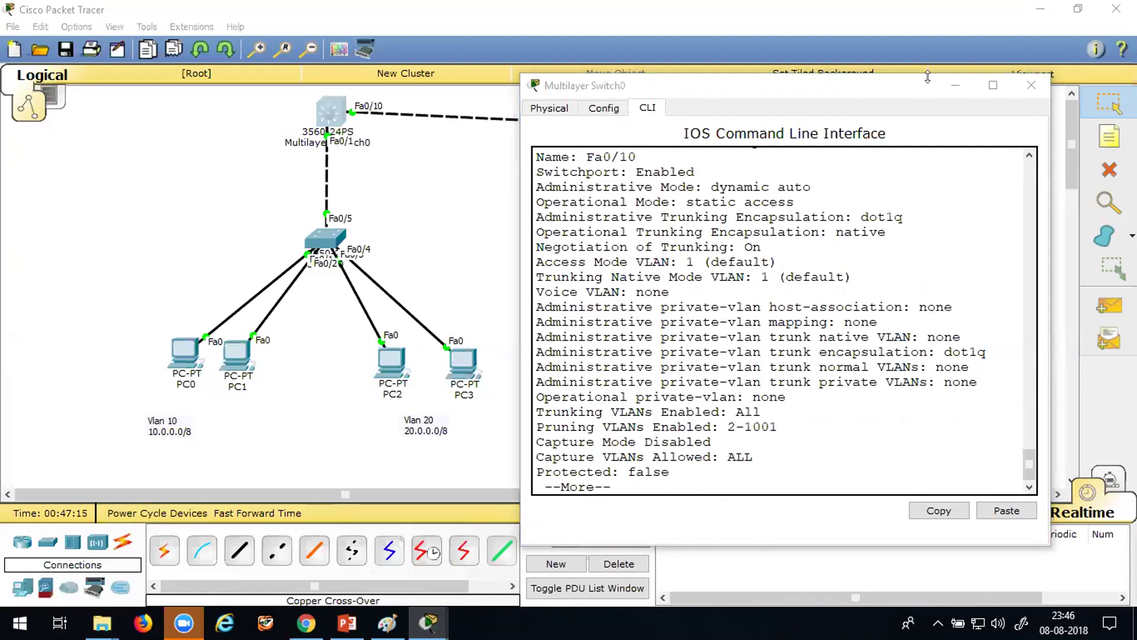
{"action": "left_click_drag", "start_coordinate": [927, 77], "coordinate": [928, 22]}
{"action": "left_click_drag", "start_coordinate": [594, 170], "coordinate": [703, 160]}
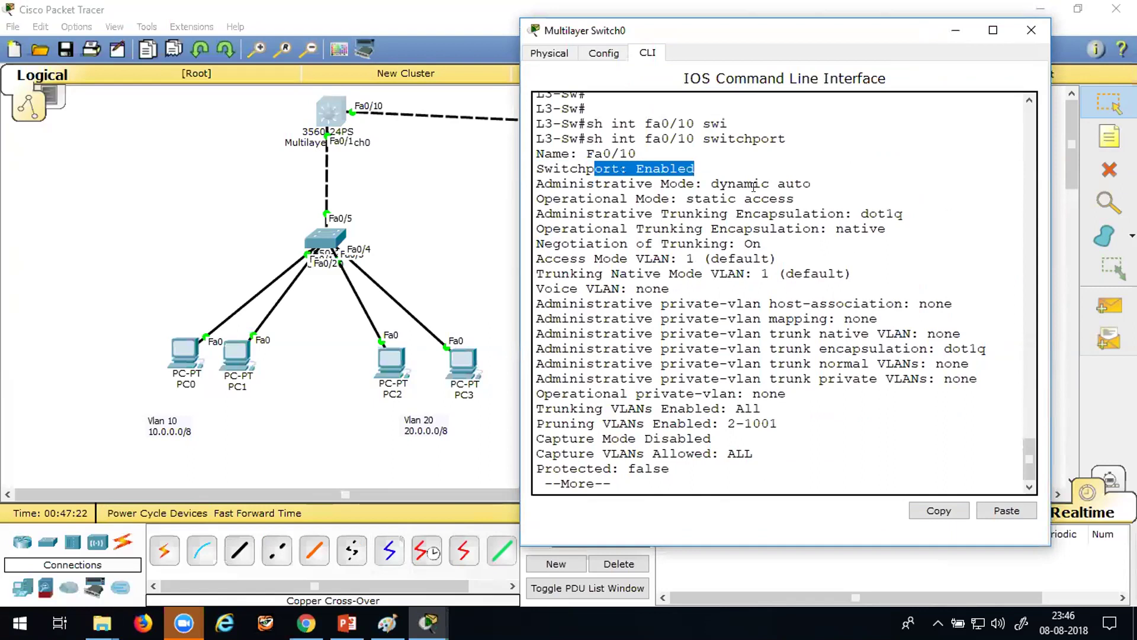
{"action": "left_click_drag", "start_coordinate": [545, 175], "coordinate": [819, 174]}
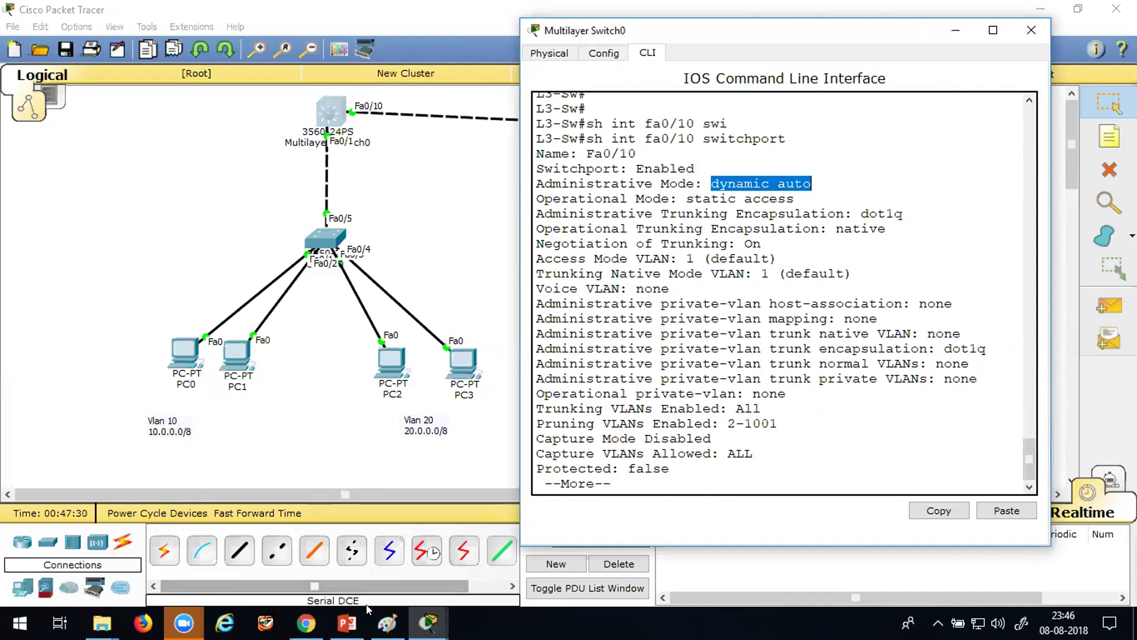
- Switch to PowerPoint and go back to slide 27 to consult the DTP mode table
{"action": "left_click", "coordinate": [345, 619]}
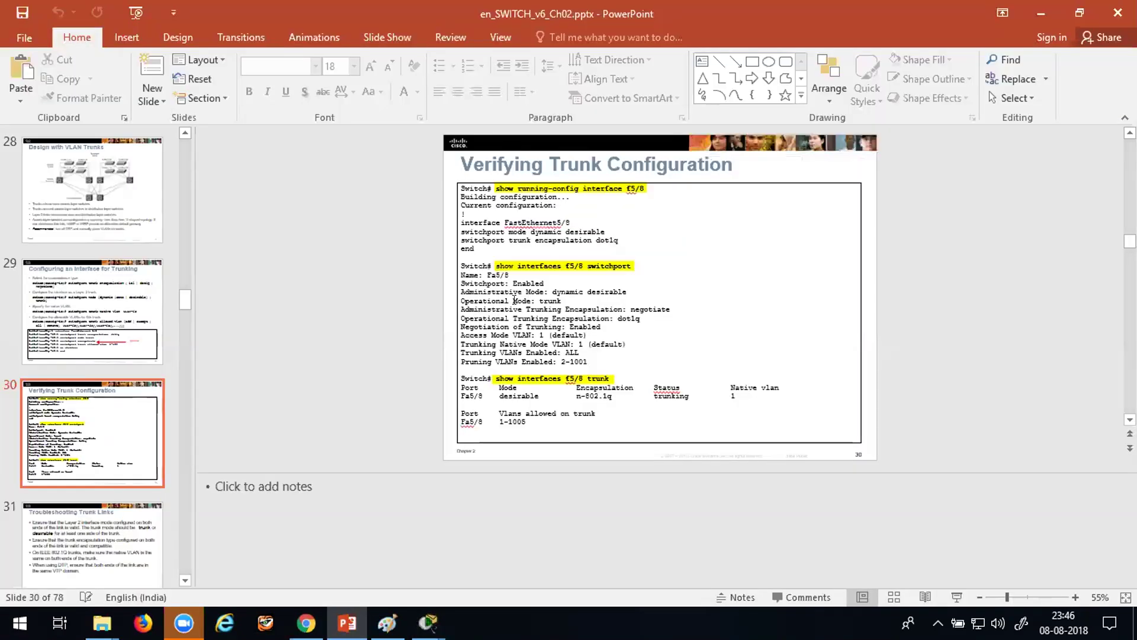
{"action": "scroll", "coordinate": [514, 302], "scroll_direction": "up", "scroll_amount": 2}
{"action": "scroll", "coordinate": [514, 303], "scroll_direction": "up", "scroll_amount": 1}
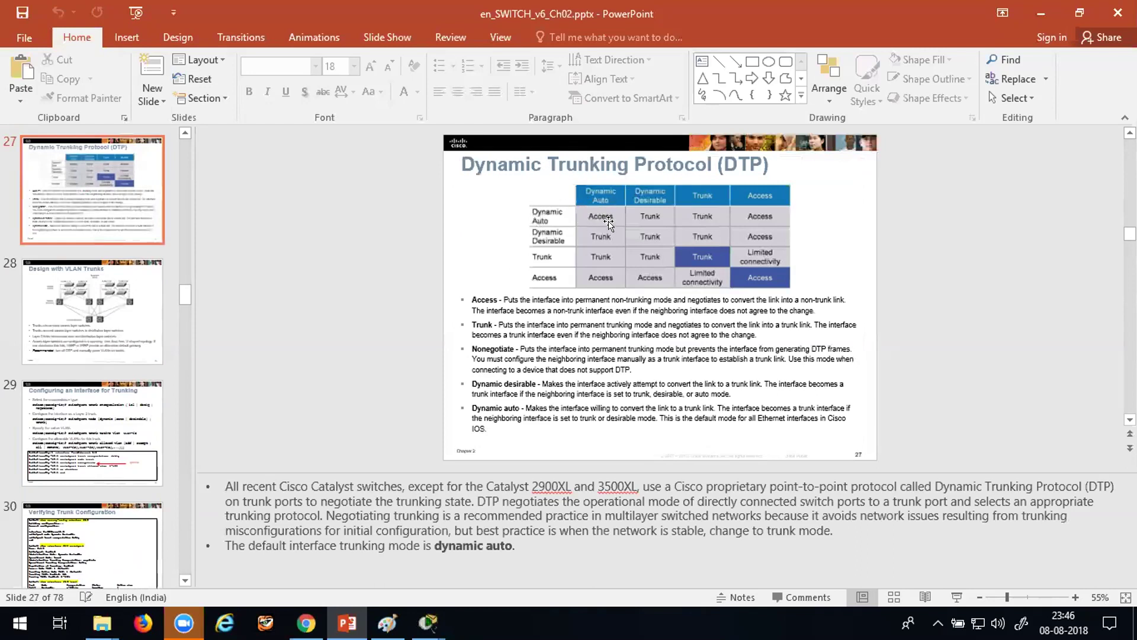
- Switch back to Packet Tracer, open Multilayer Switch1's command line beside the topology and enter privileged EXEC mode
{"action": "left_click", "coordinate": [427, 622]}
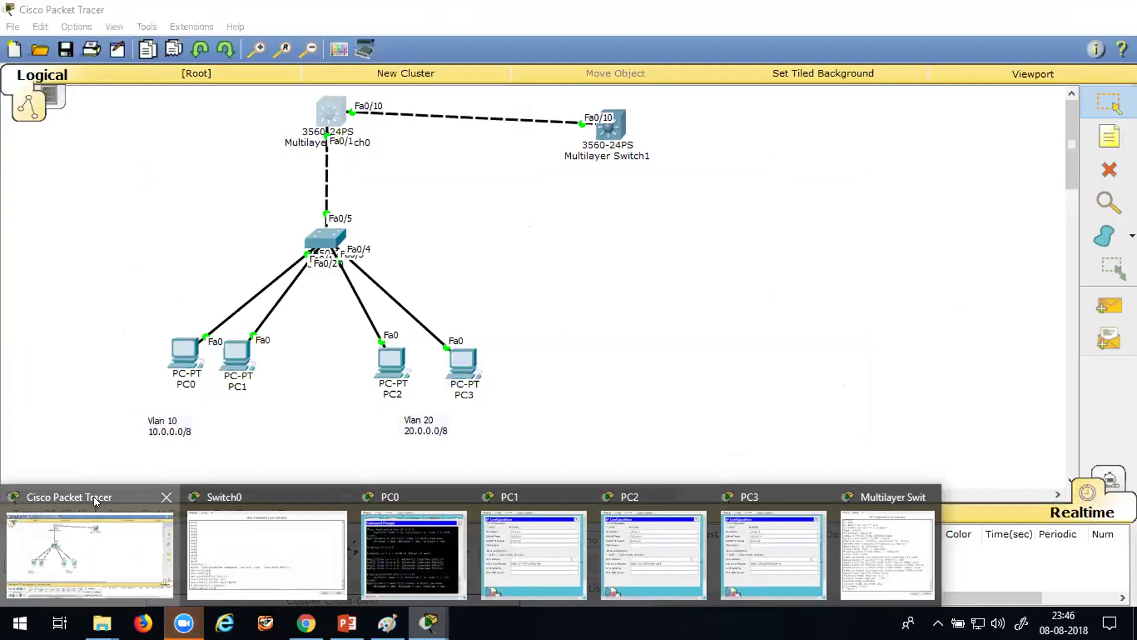
{"action": "left_click", "coordinate": [95, 503]}
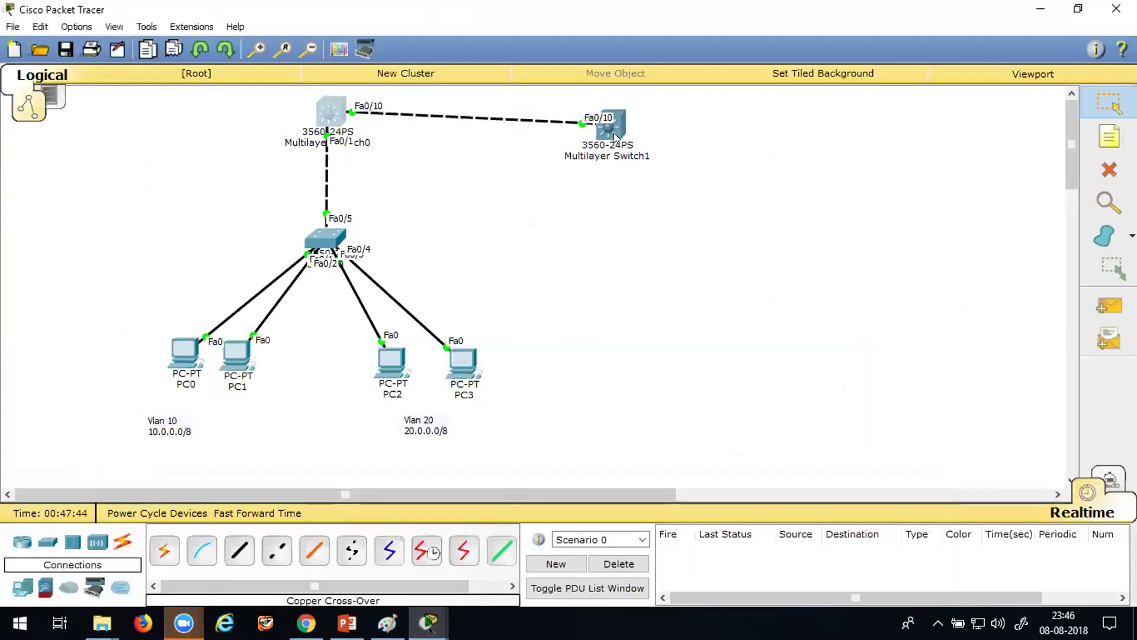
{"action": "left_click", "coordinate": [610, 127]}
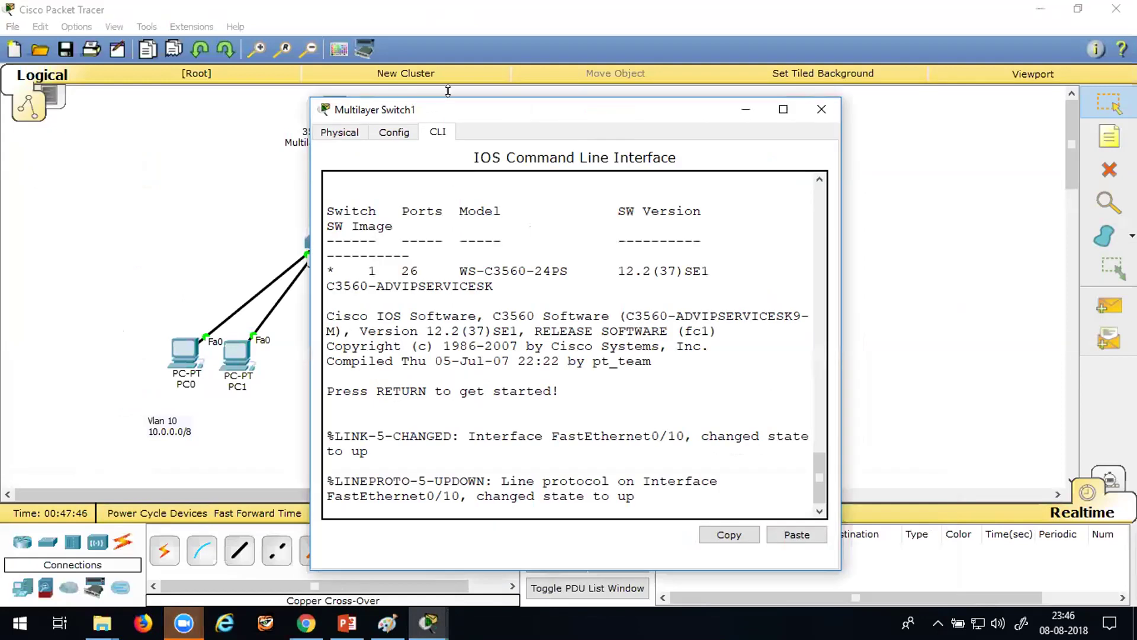
{"action": "left_click_drag", "start_coordinate": [581, 119], "coordinate": [782, 109]}
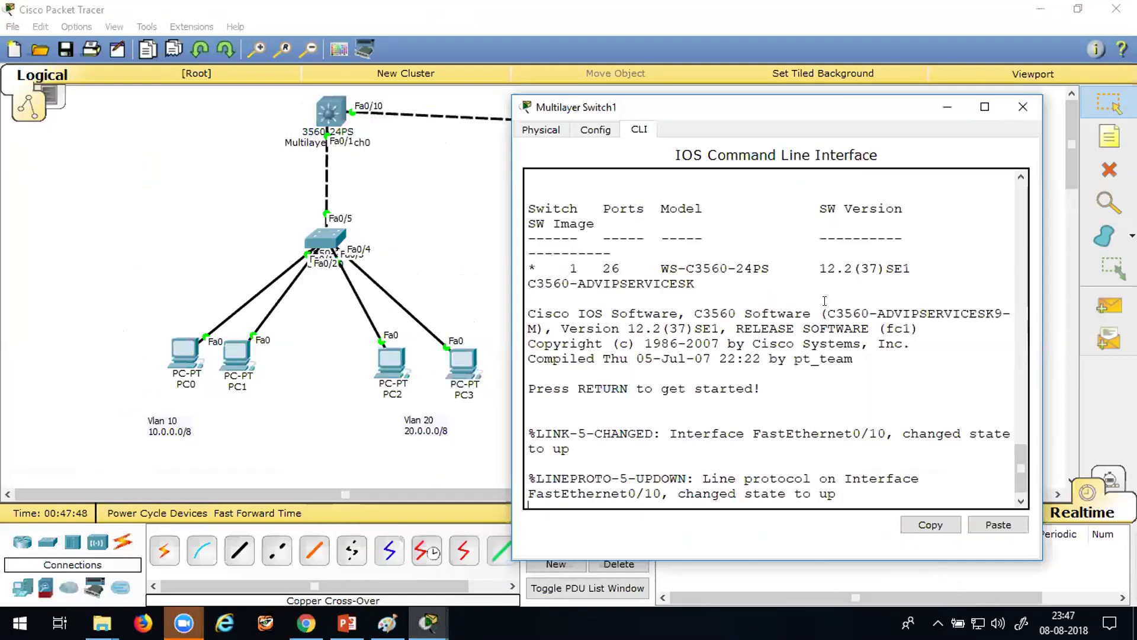
{"action": "key", "text": "Return"}
{"action": "key", "text": "Return"}
{"action": "key", "text": "Return"}
{"action": "key", "text": "Return"}
{"action": "key", "text": "Return"}
{"action": "type", "text": "en"}
{"action": "key", "text": "Return"}
{"action": "key", "text": "Return"}
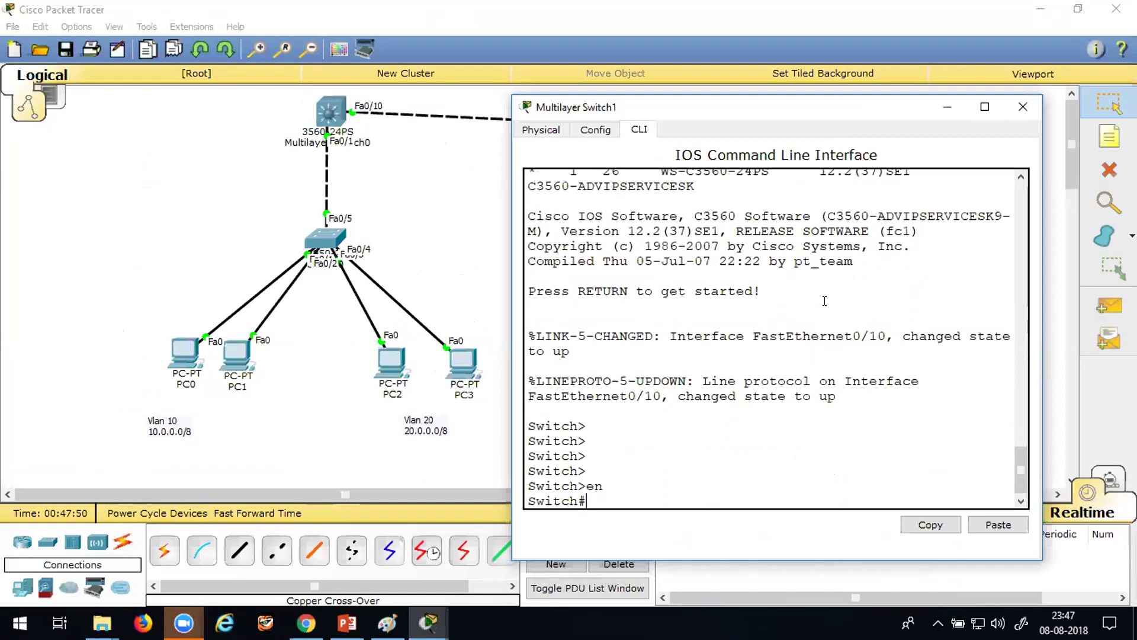
- Run "sh int fa0/10 switchport" on Multilayer Switch1
{"action": "type", "text": "sh int "}
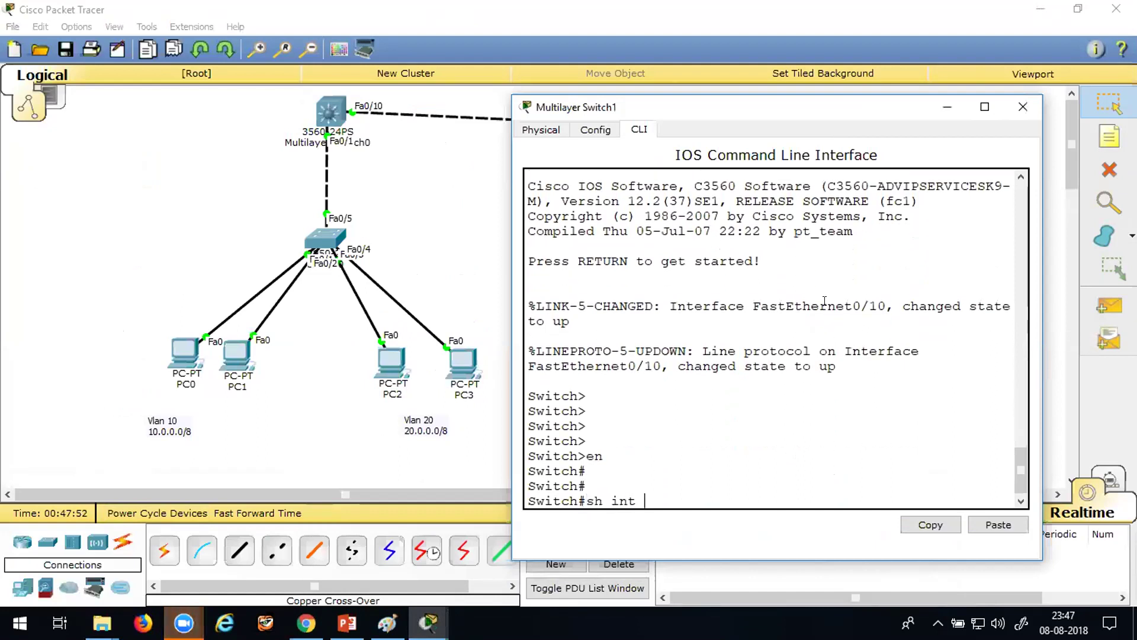
{"action": "type", "text": "fa0"}
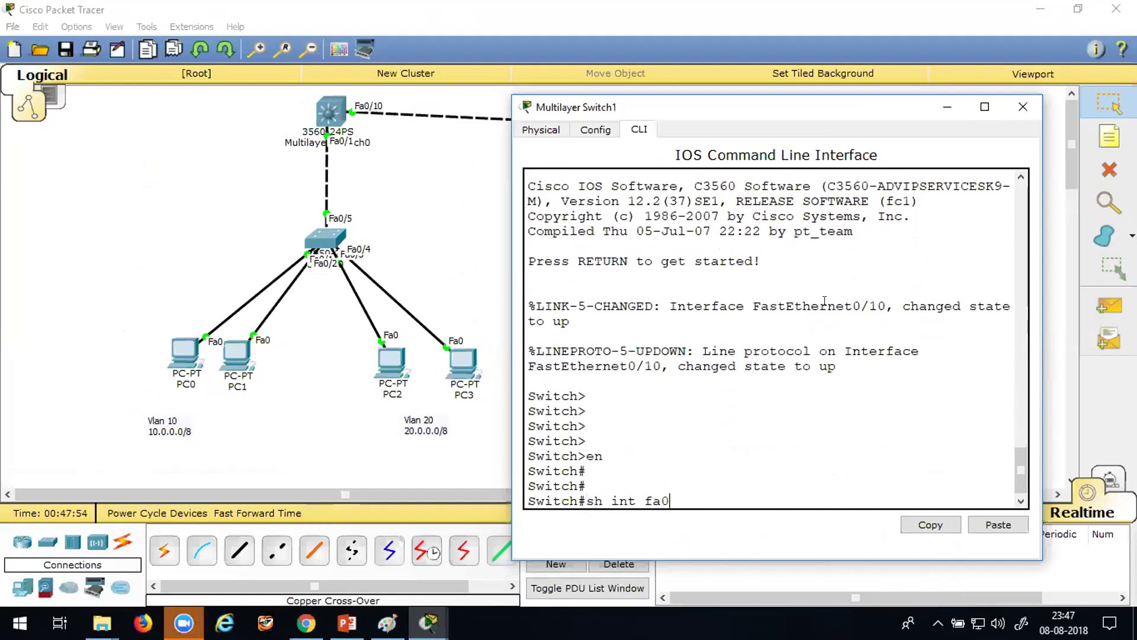
{"action": "type", "text": "/10 sw"}
{"action": "key", "text": "Tab"}
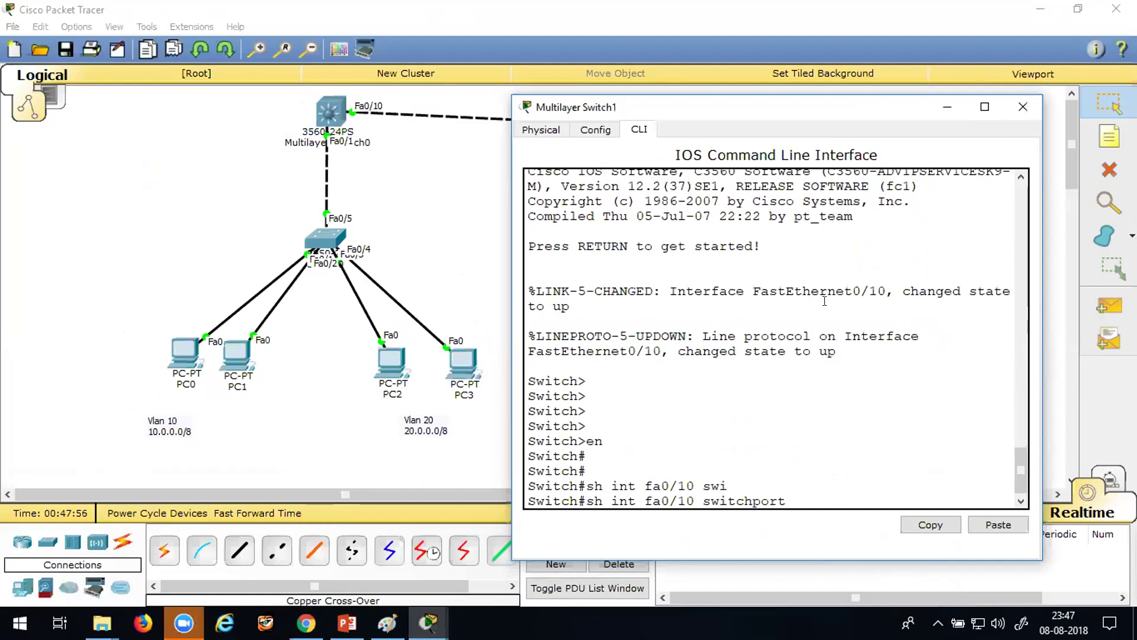
{"action": "key", "text": "Return"}
- Highlight the administrative mode, operational mode and trunking negotiation entries in the output, and page to its end
{"action": "left_click_drag", "start_coordinate": [703, 202], "coordinate": [800, 198]}
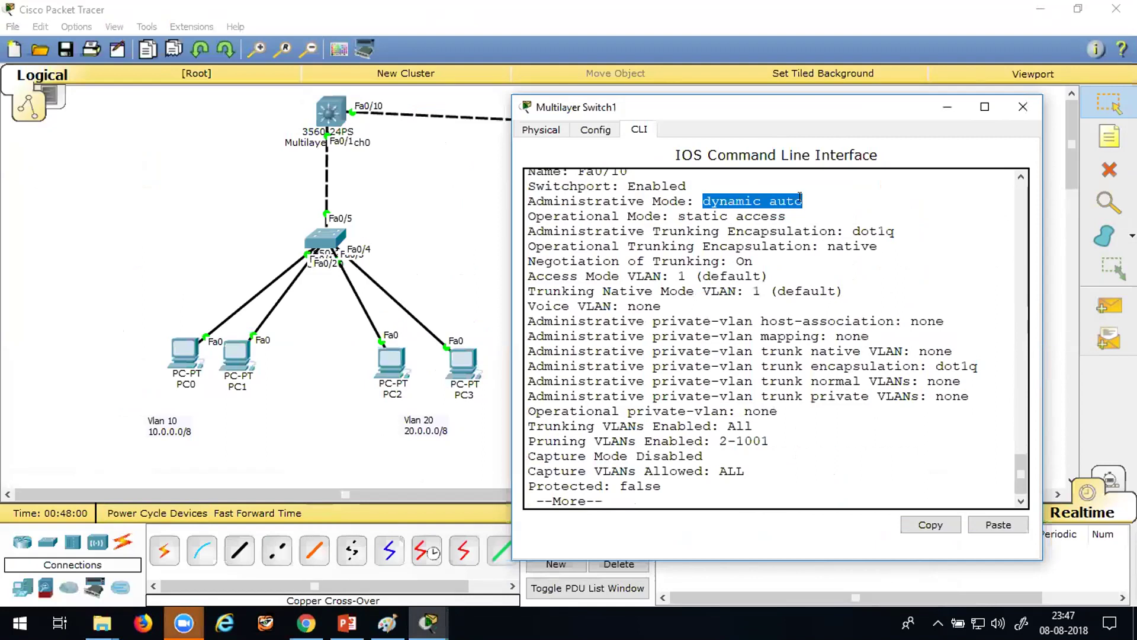
{"action": "left_click_drag", "start_coordinate": [529, 216], "coordinate": [791, 206]}
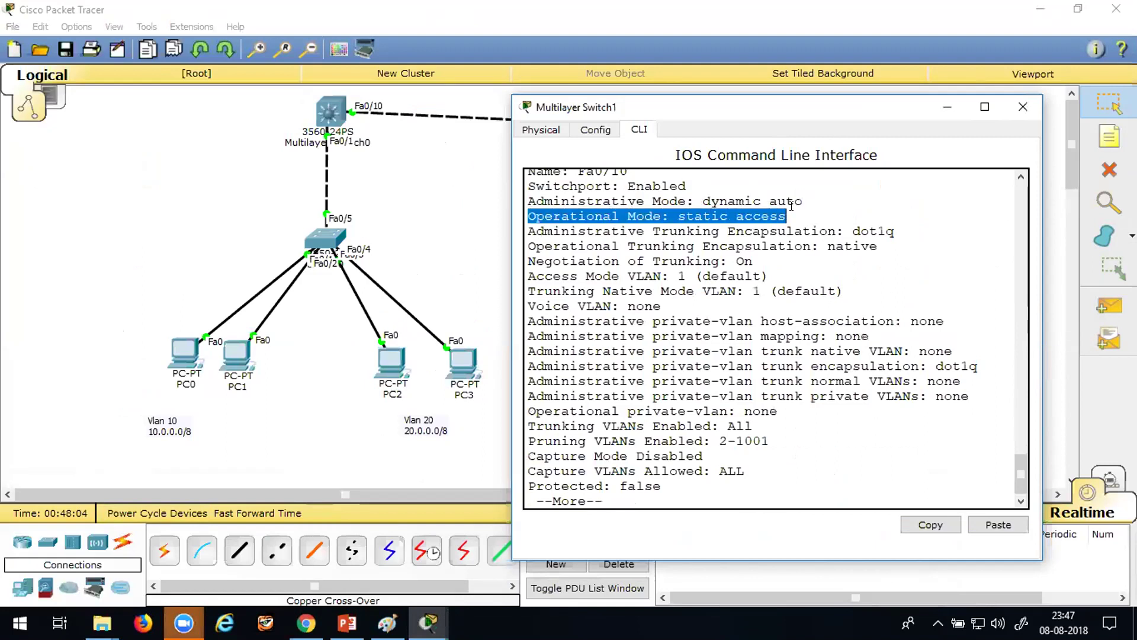
{"action": "left_click", "coordinate": [791, 205]}
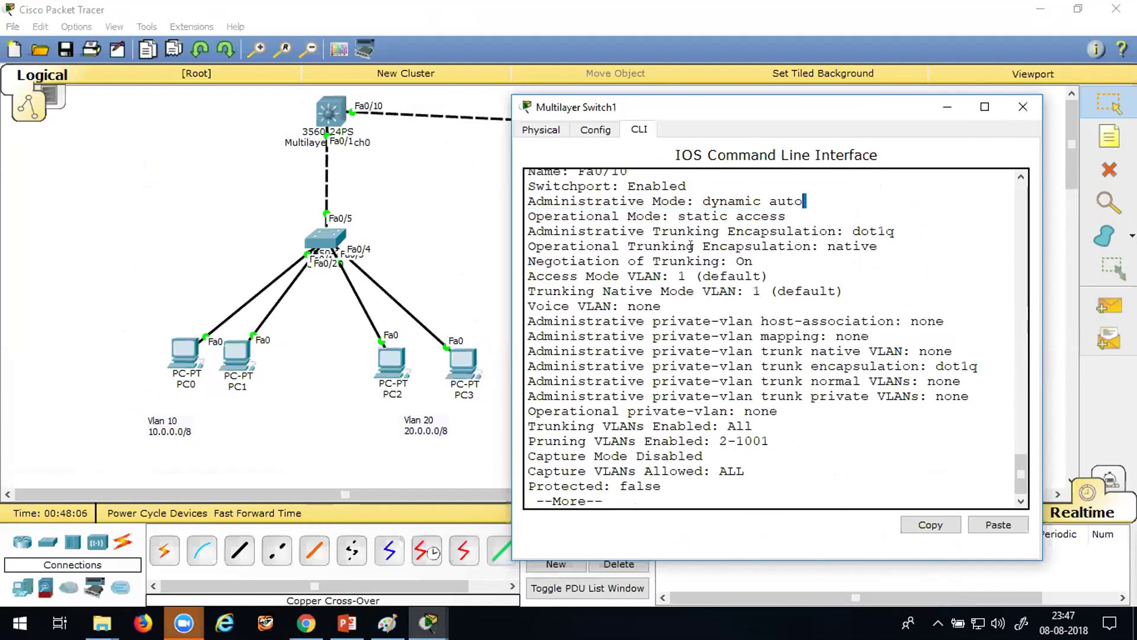
{"action": "left_click_drag", "start_coordinate": [535, 259], "coordinate": [757, 253]}
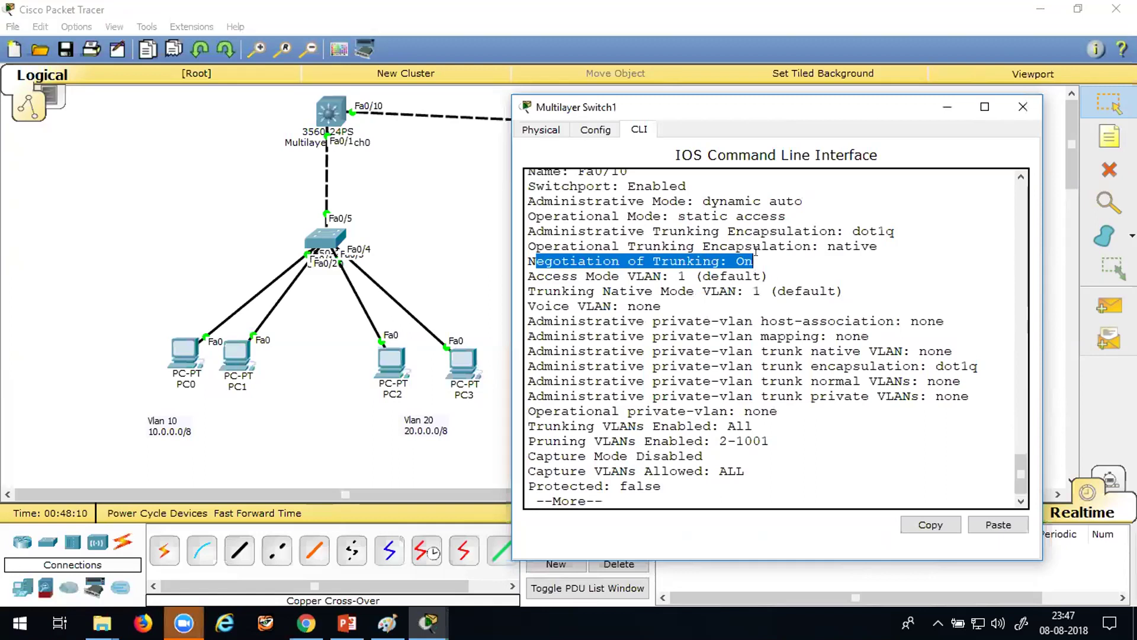
{"action": "left_click", "coordinate": [779, 391]}
{"action": "key", "text": "space"}
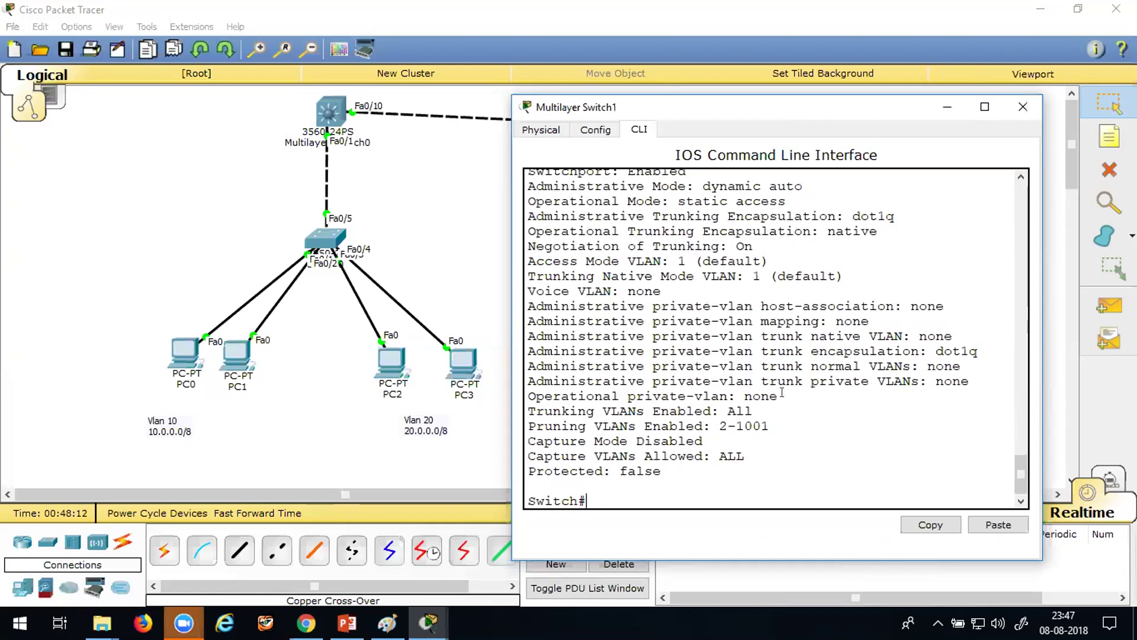
- Enter global configuration mode on Multilayer Switch1 and open interface fa0/10 for configuration
{"action": "type", "text": "conf t"}
{"action": "key", "text": "Return"}
{"action": "key", "text": "Return"}
{"action": "key", "text": "Return"}
{"action": "type", "text": "in"}
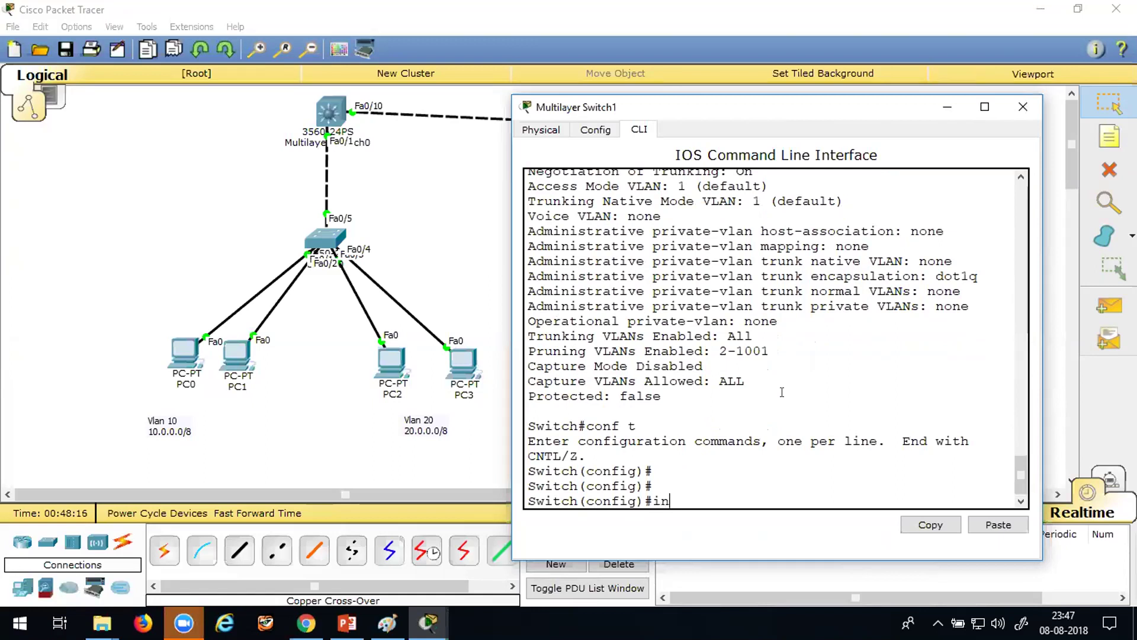
{"action": "type", "text": "t fa0/10"}
{"action": "key", "text": "Return"}
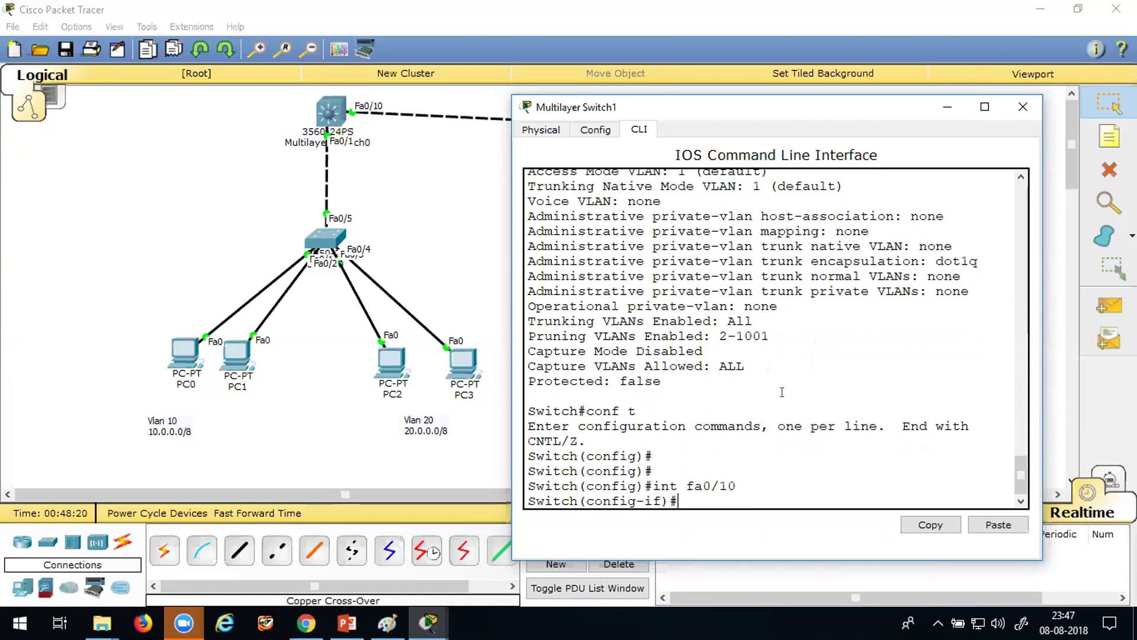
- Set interface fa0/10 to "switchport mode dynamic desirable"
{"action": "type", "text": "sw"}
{"action": "key", "text": "Tab"}
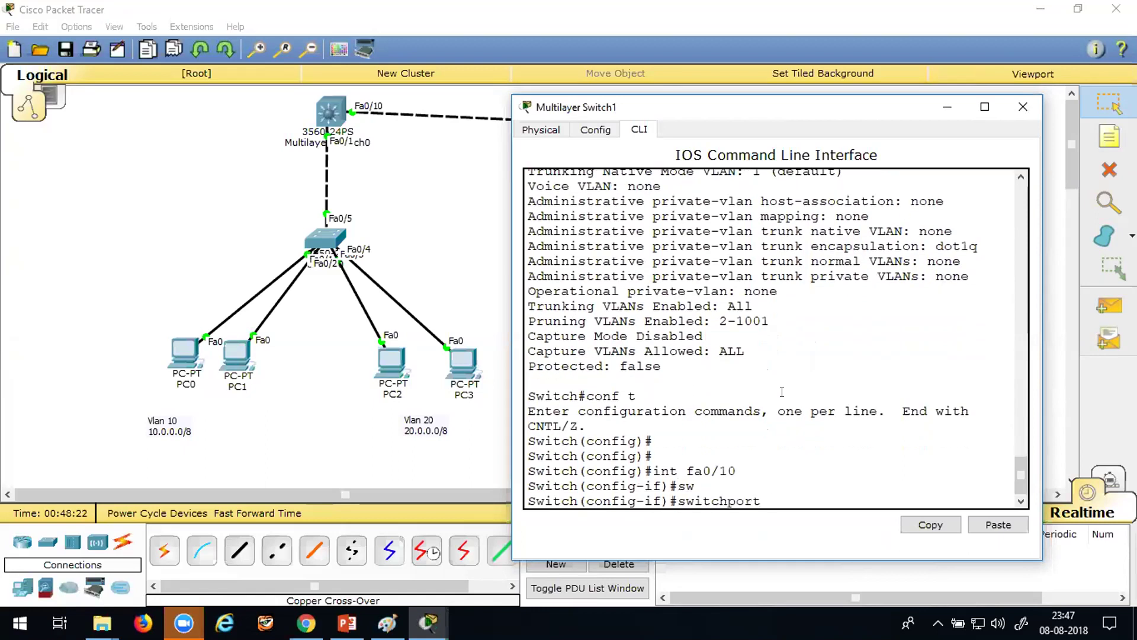
{"action": "type", "text": "mode d"}
{"action": "key", "text": "Tab"}
{"action": "type", "text": "d"}
{"action": "key", "text": "Tab"}
{"action": "type", "text": "d"}
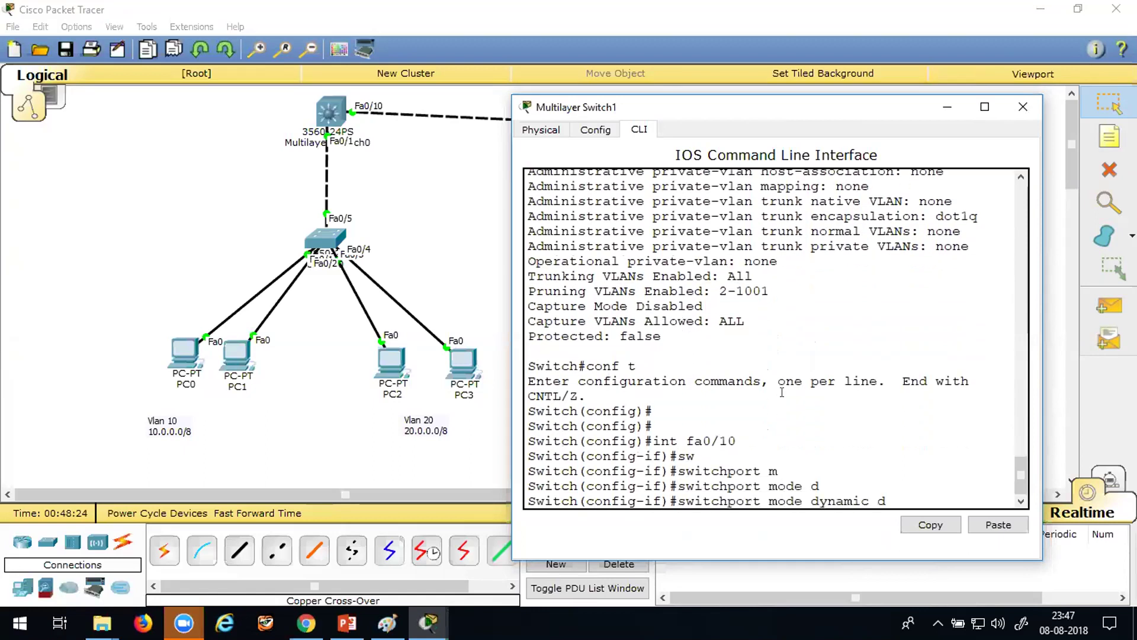
{"action": "key", "text": "Tab"}
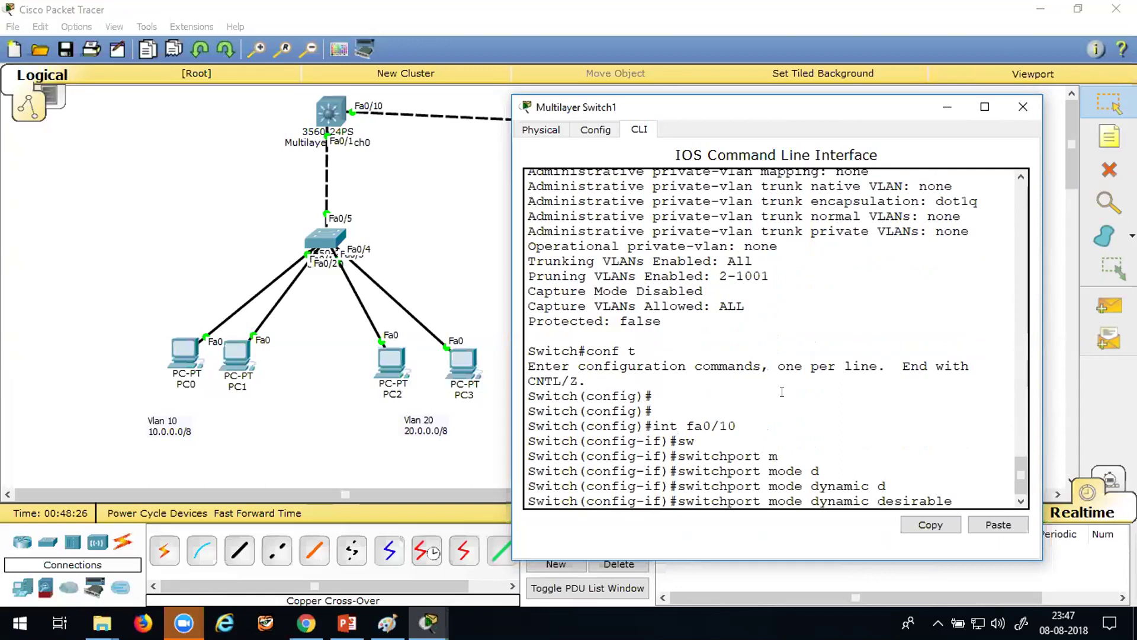
{"action": "key", "text": "Return"}
{"action": "key", "text": "Return"}
{"action": "key", "text": "Return"}
{"action": "key", "text": "Return"}
{"action": "key", "text": "Return"}
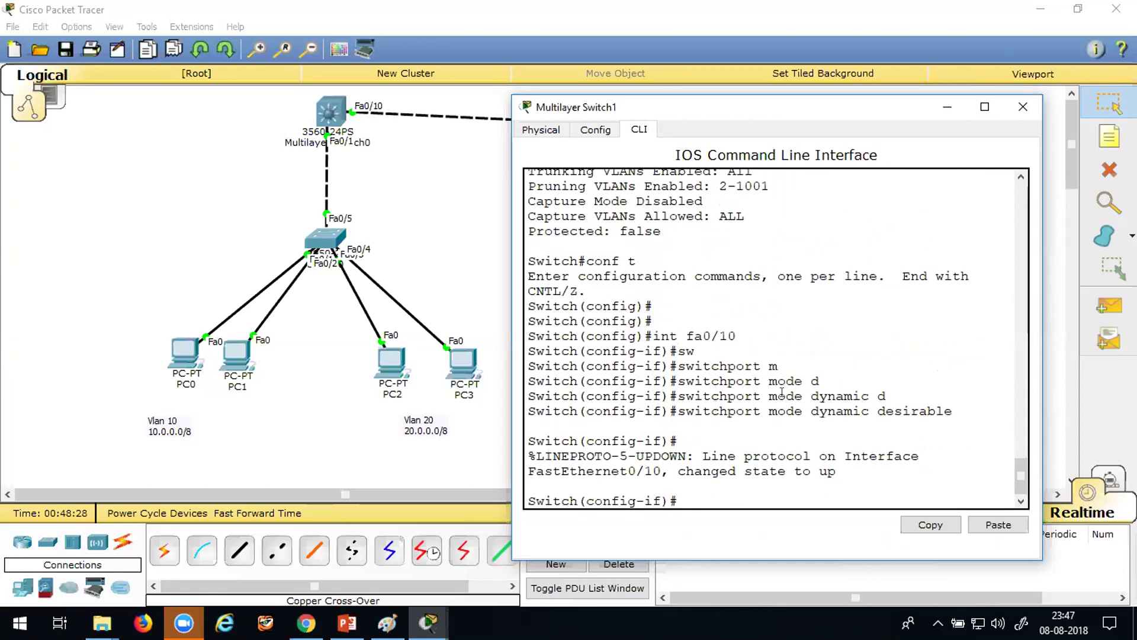
- Return Multilayer Switch1 to privileged EXEC mode and clear the view with blank prompt lines
{"action": "key", "text": "ctrl+z"}
{"action": "key", "text": "Return"}
{"action": "key", "text": "Return"}
{"action": "key", "text": "Return"}
{"action": "key", "text": "Return"}
{"action": "key", "text": "Return"}
{"action": "key", "text": "Return"}
{"action": "key", "text": "Return"}
{"action": "key", "text": "Return"}
{"action": "key", "text": "Return"}
{"action": "key", "text": "Return"}
{"action": "key", "text": "Return"}
{"action": "key", "text": "Return"}
{"action": "key", "text": "Return"}
{"action": "key", "text": "Return"}
{"action": "key", "text": "Return"}
{"action": "key", "text": "Return"}
{"action": "key", "text": "Return"}
{"action": "key", "text": "Return"}
{"action": "key", "text": "Return"}
{"action": "key", "text": "Return"}
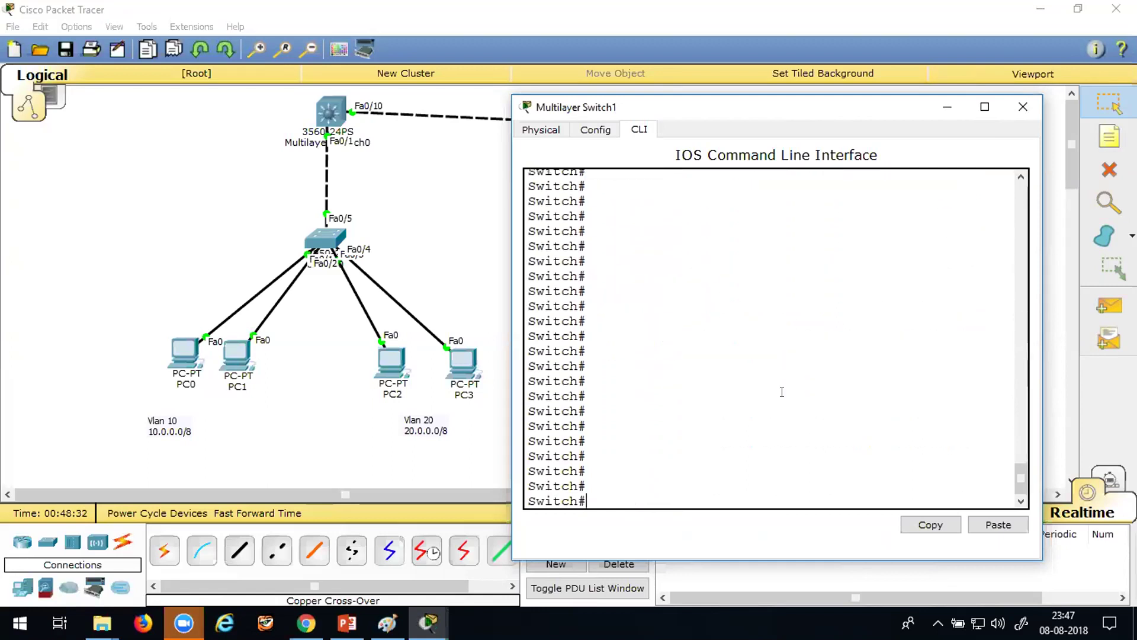
- Run "sh int fa0/10 switchport" on Multilayer Switch1 and highlight the administrative mode and operational mode entries in the output
{"action": "key", "text": "Up"}
{"action": "key", "text": "Up"}
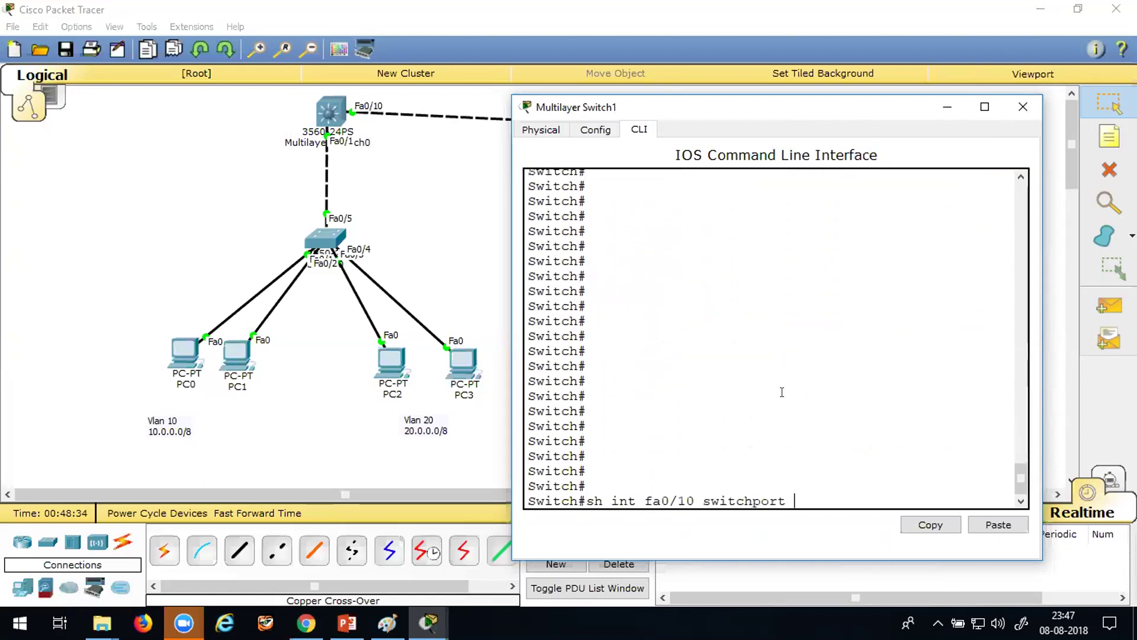
{"action": "key", "text": "Return"}
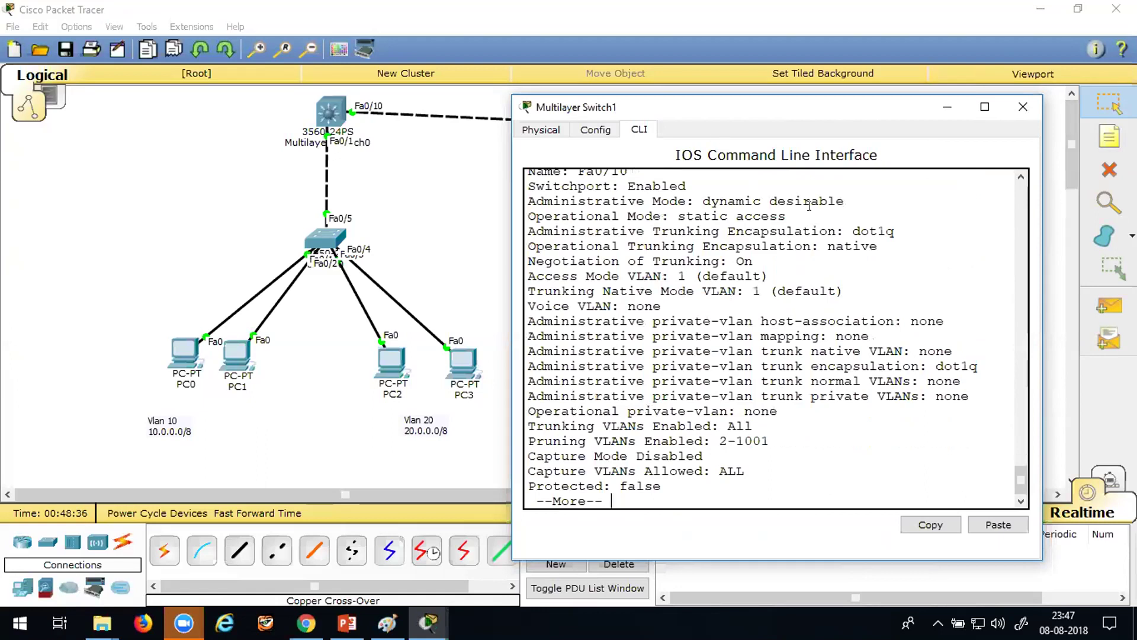
{"action": "left_click_drag", "start_coordinate": [709, 200], "coordinate": [860, 196]}
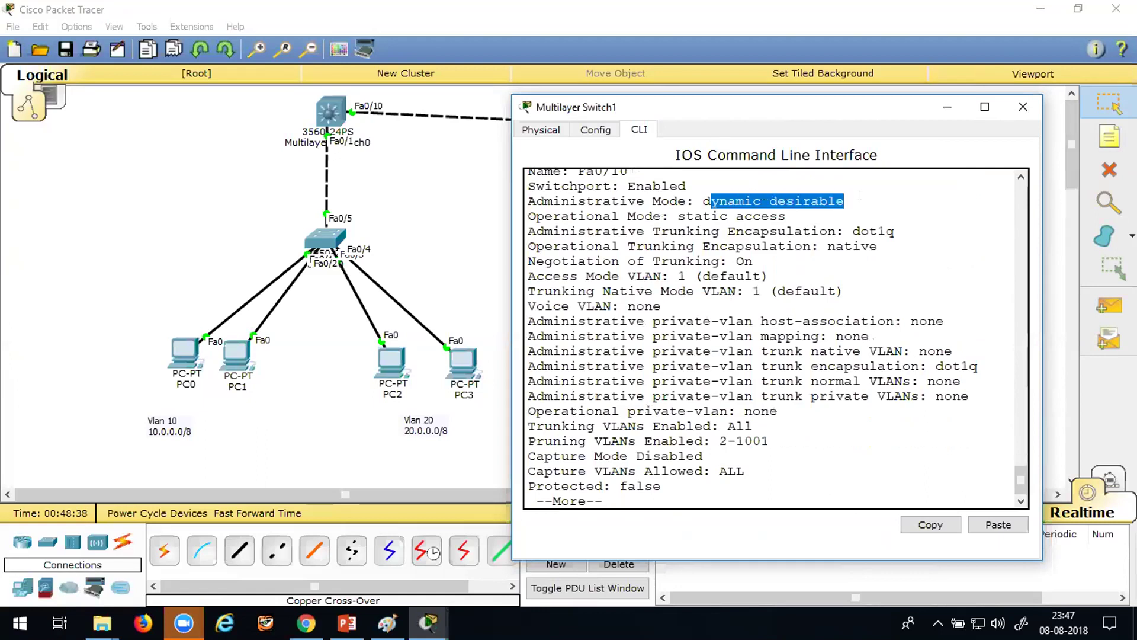
{"action": "left_click_drag", "start_coordinate": [541, 214], "coordinate": [791, 212]}
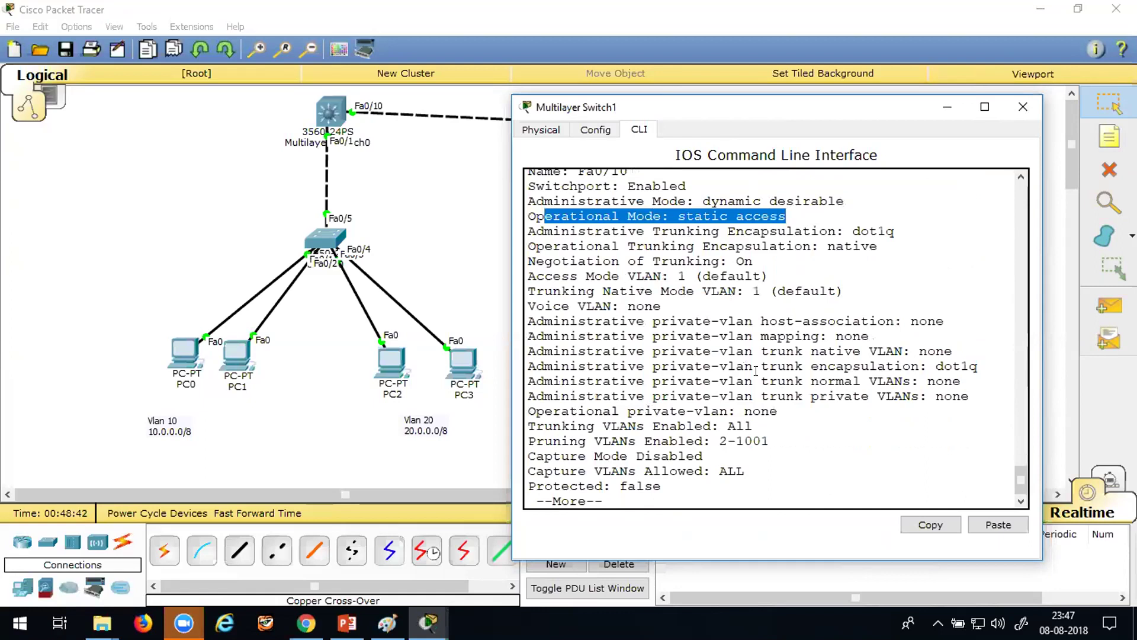
{"action": "left_click", "coordinate": [769, 441]}
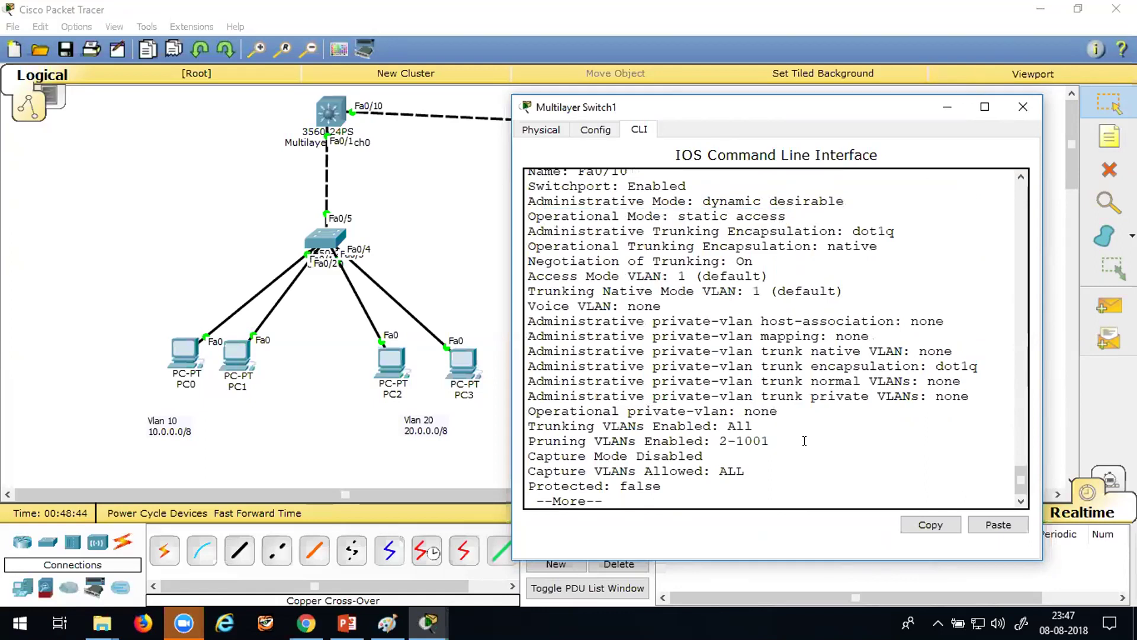
- Page to the end of the fa0/10 switchport output and add blank prompt lines
{"action": "key", "text": "space"}
{"action": "key", "text": "Return"}
{"action": "key", "text": "Return"}
{"action": "key", "text": "Return"}
{"action": "key", "text": "Return"}
{"action": "key", "text": "Return"}
{"action": "key", "text": "Return"}
{"action": "key", "text": "Return"}
{"action": "key", "text": "Return"}
{"action": "key", "text": "Return"}
{"action": "key", "text": "Return"}
{"action": "key", "text": "Return"}
{"action": "key", "text": "Return"}
{"action": "key", "text": "Return"}
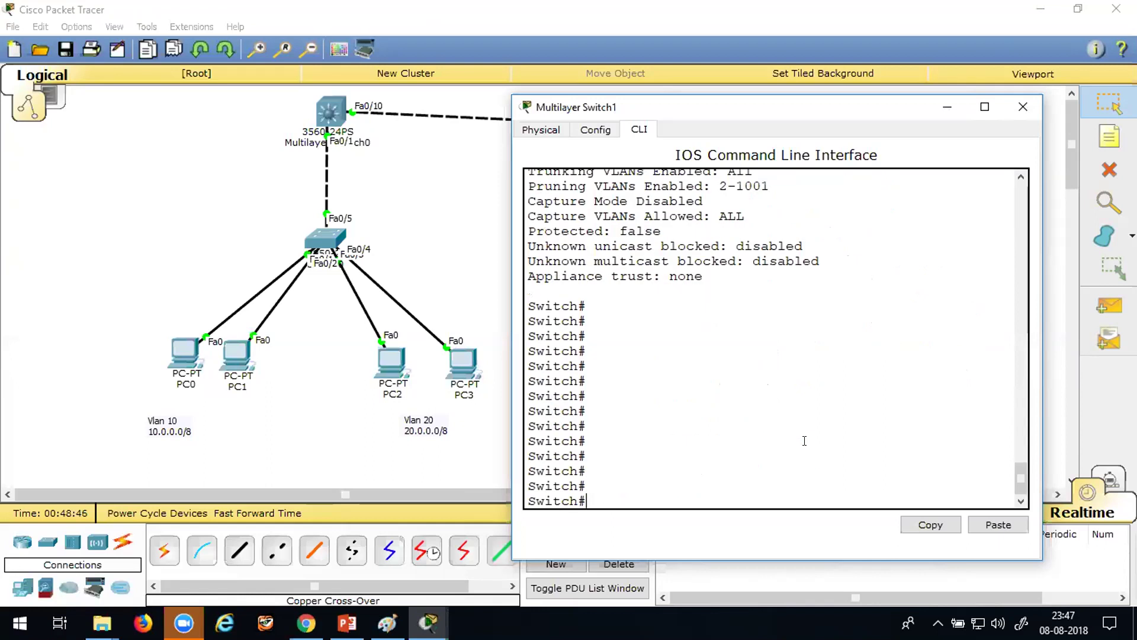
- Run "sh int fa0/10 switchport" again on Multilayer Switch1 and leave the paged output
{"action": "type", "text": "sh int fa0/10 switchport"}
{"action": "key", "text": "Up"}
{"action": "key", "text": "Down"}
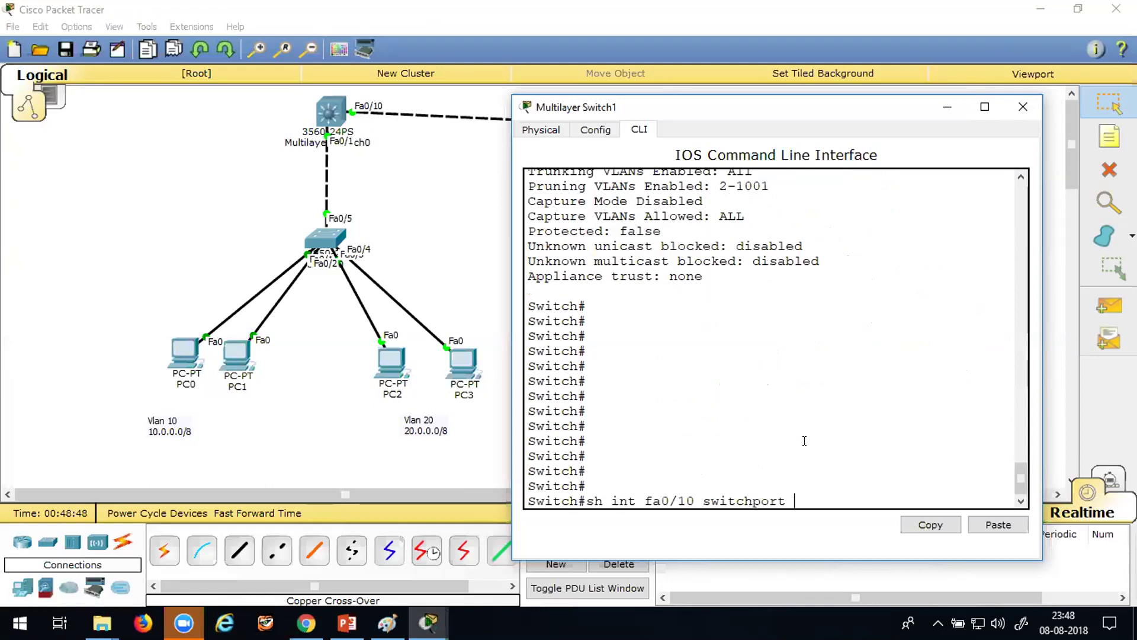
{"action": "key", "text": "Return"}
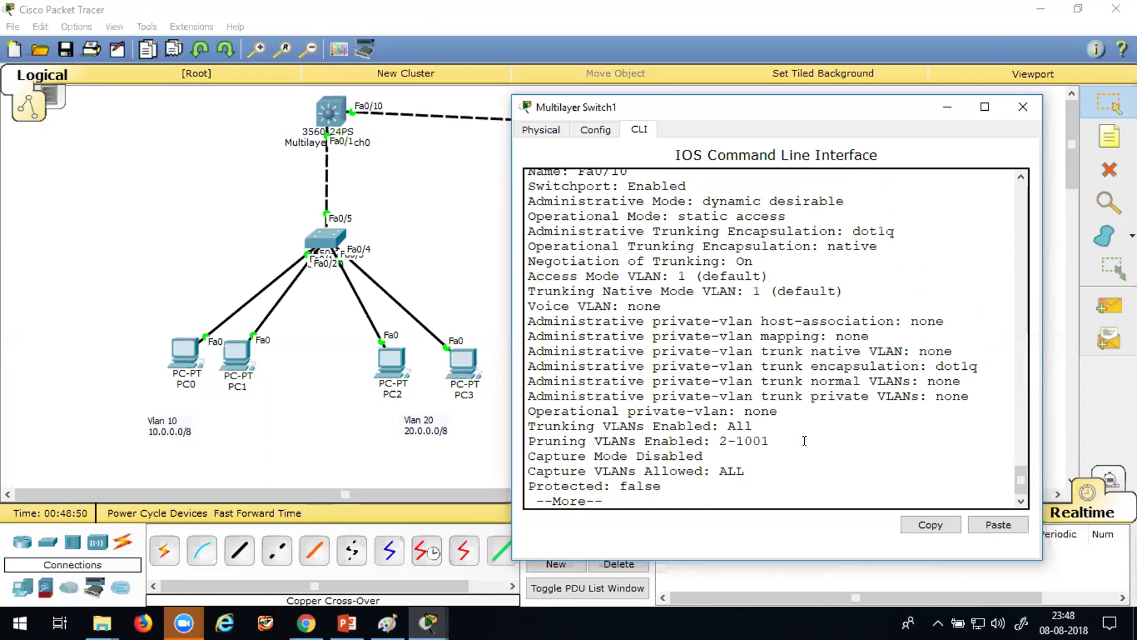
{"action": "key", "text": "space"}
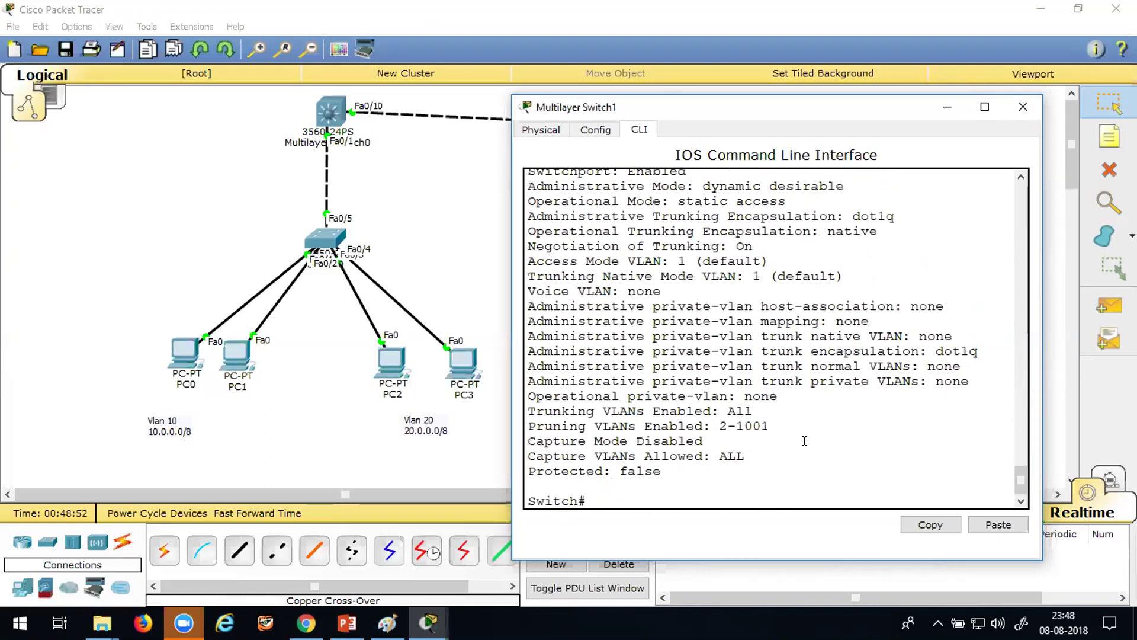
- Repeat the fa0/10 switchport check, page line by line to its end, and clear the view with blank prompt lines
{"action": "key", "text": "Up"}
{"action": "key", "text": "Return"}
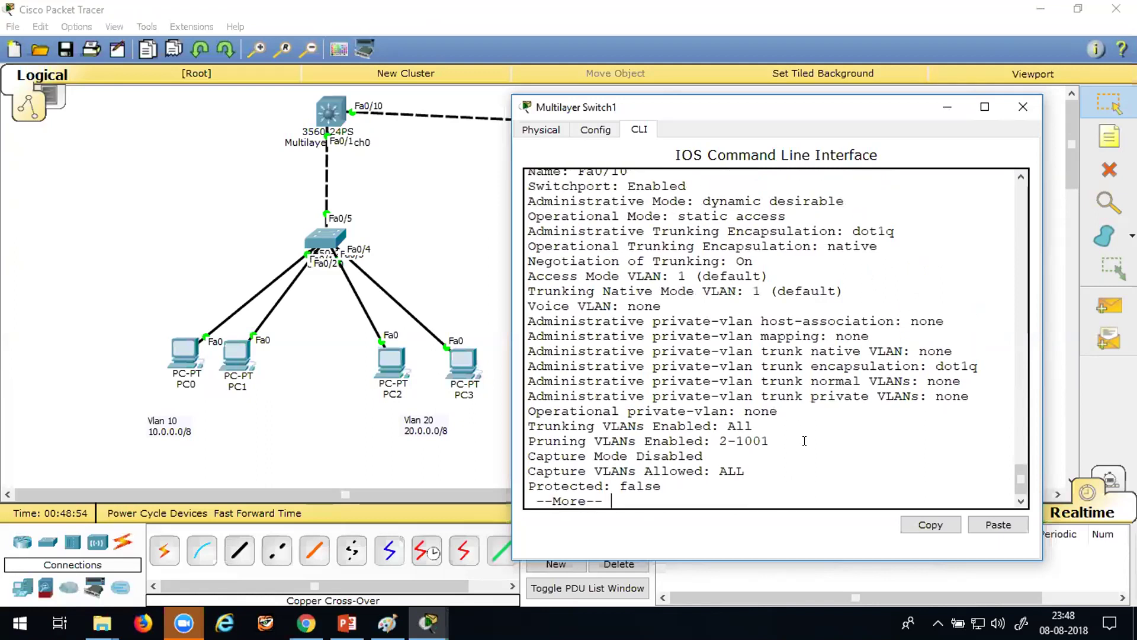
{"action": "key", "text": "Return"}
{"action": "key", "text": "Return"}
{"action": "key", "text": "Return"}
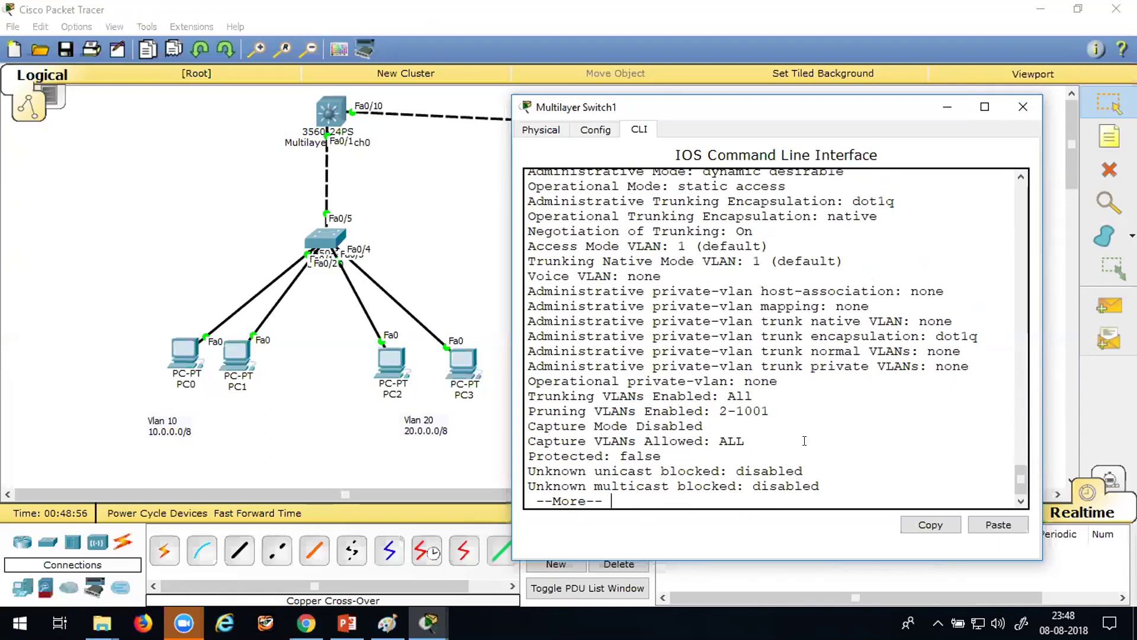
{"action": "key", "text": "Return"}
{"action": "key", "text": "Return"}
{"action": "key", "text": "Return"}
{"action": "key", "text": "Return"}
{"action": "key", "text": "Return"}
{"action": "key", "text": "Return"}
{"action": "key", "text": "Return"}
{"action": "key", "text": "Return"}
{"action": "key", "text": "Return"}
{"action": "key", "text": "Return"}
{"action": "key", "text": "Return"}
{"action": "key", "text": "Return"}
{"action": "key", "text": "Return"}
{"action": "key", "text": "Return"}
{"action": "key", "text": "Return"}
{"action": "key", "text": "Return"}
{"action": "key", "text": "Return"}
{"action": "key", "text": "Return"}
{"action": "key", "text": "Return"}
{"action": "key", "text": "Return"}
- Run "sh int fa0/10 switchport" two more times to recheck the operational mode, returning to the prompt each time
{"action": "key", "text": "Up"}
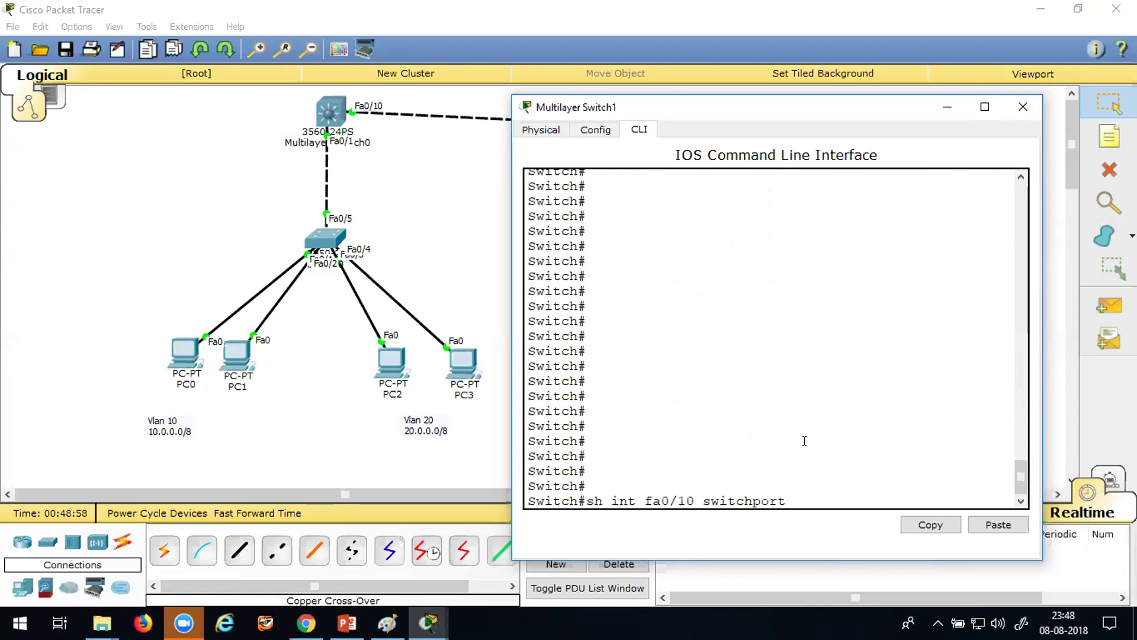
{"action": "key", "text": "Return"}
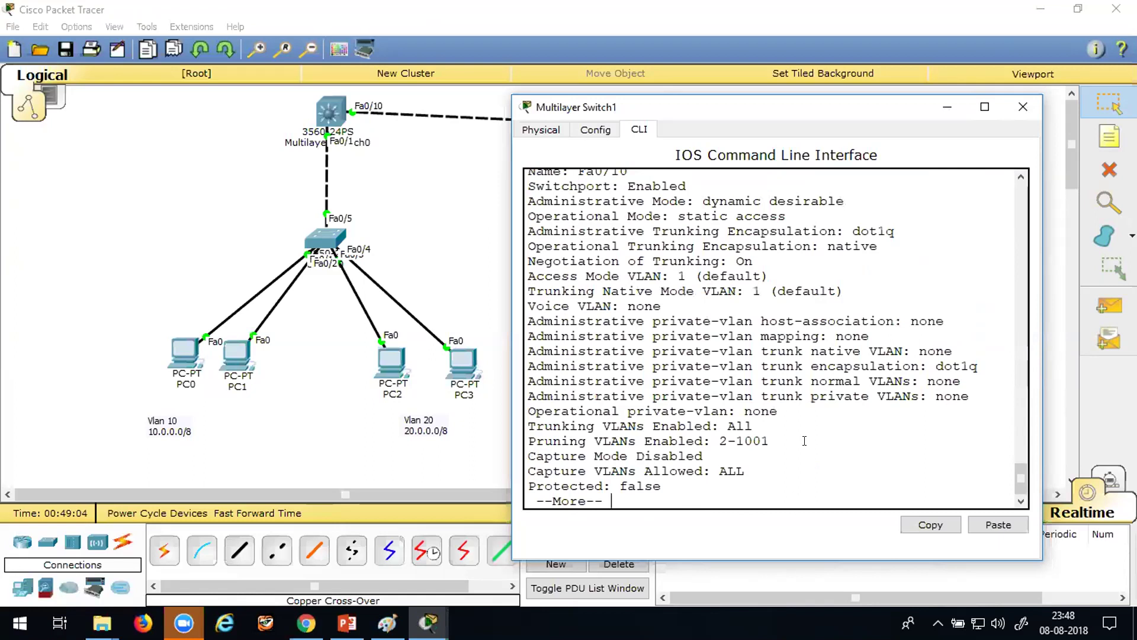
{"action": "key", "text": "space"}
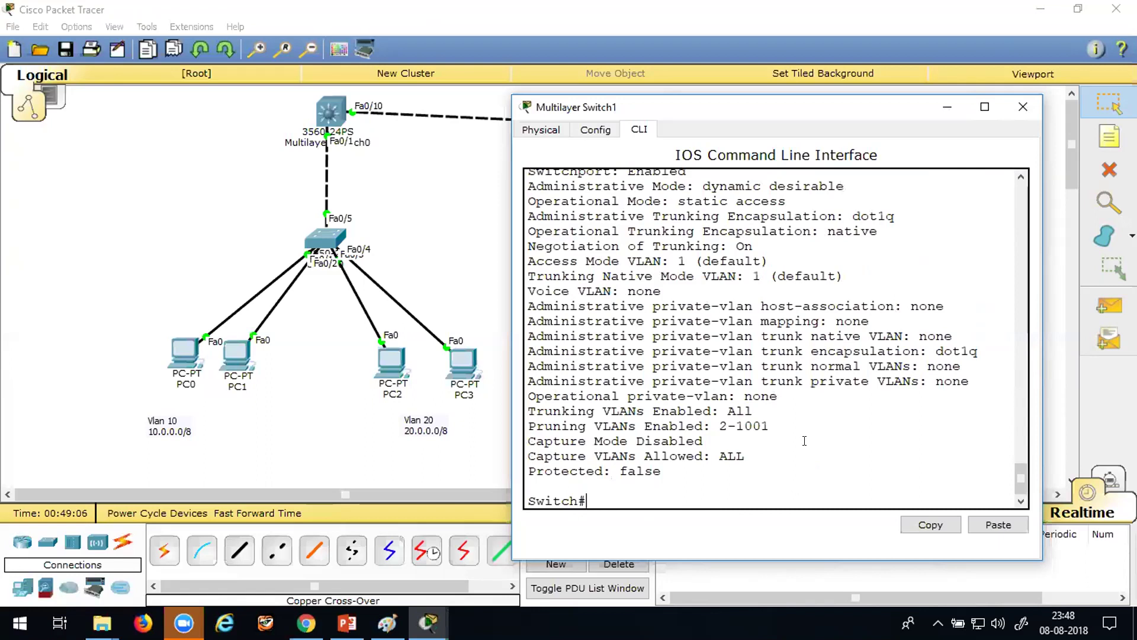
{"action": "key", "text": "Return"}
{"action": "key", "text": "Up"}
{"action": "key", "text": "Return"}
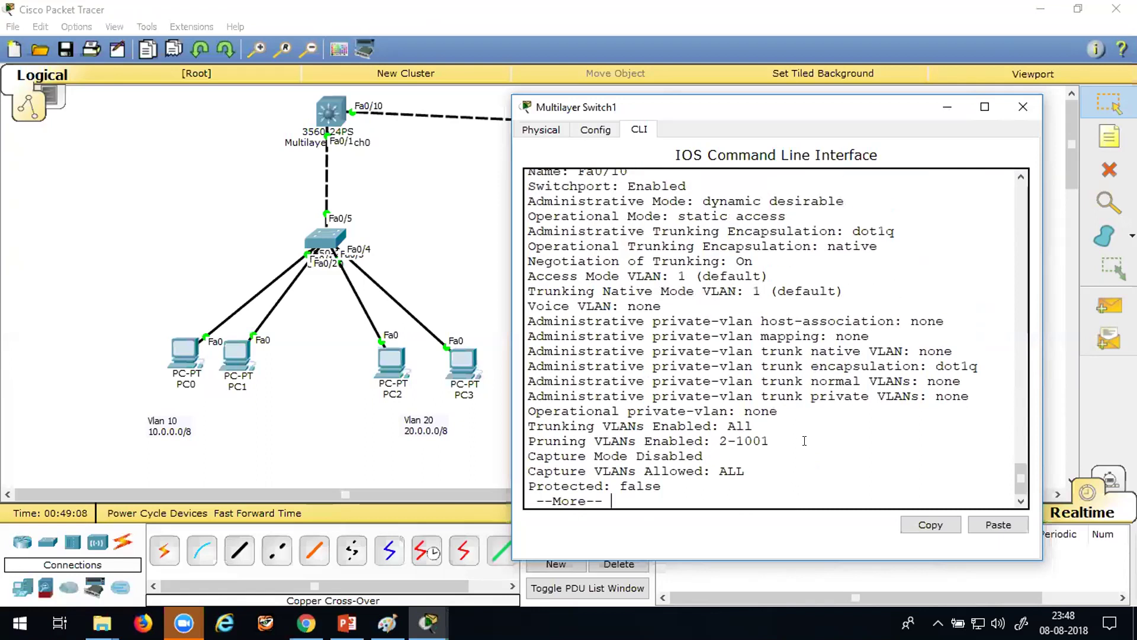
{"action": "key", "text": "space"}
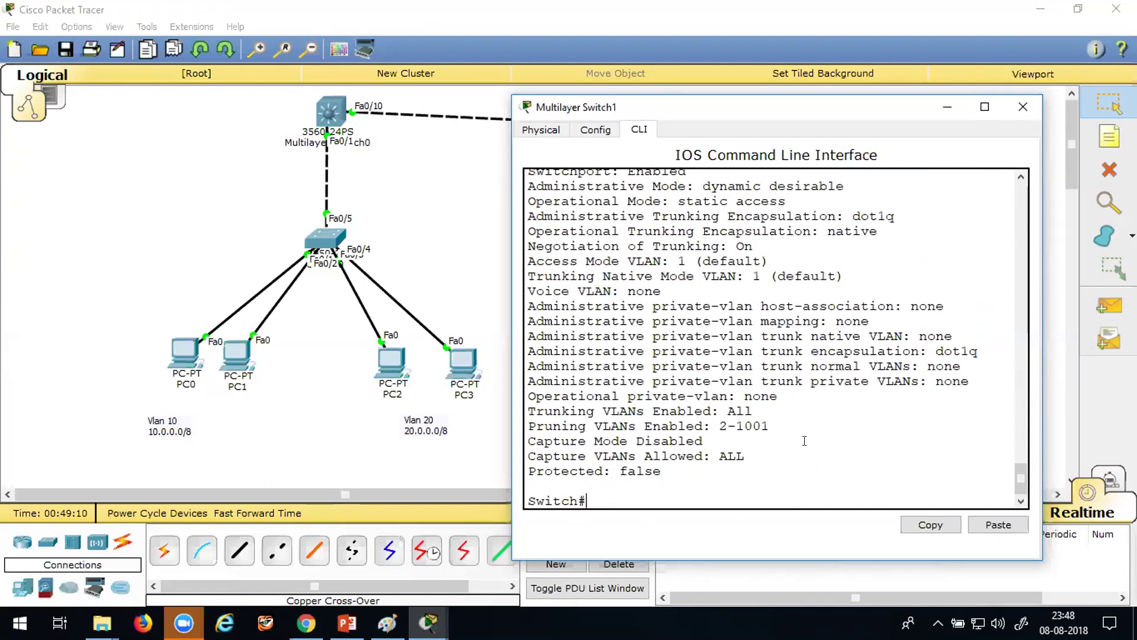
{"action": "key", "text": "Return"}
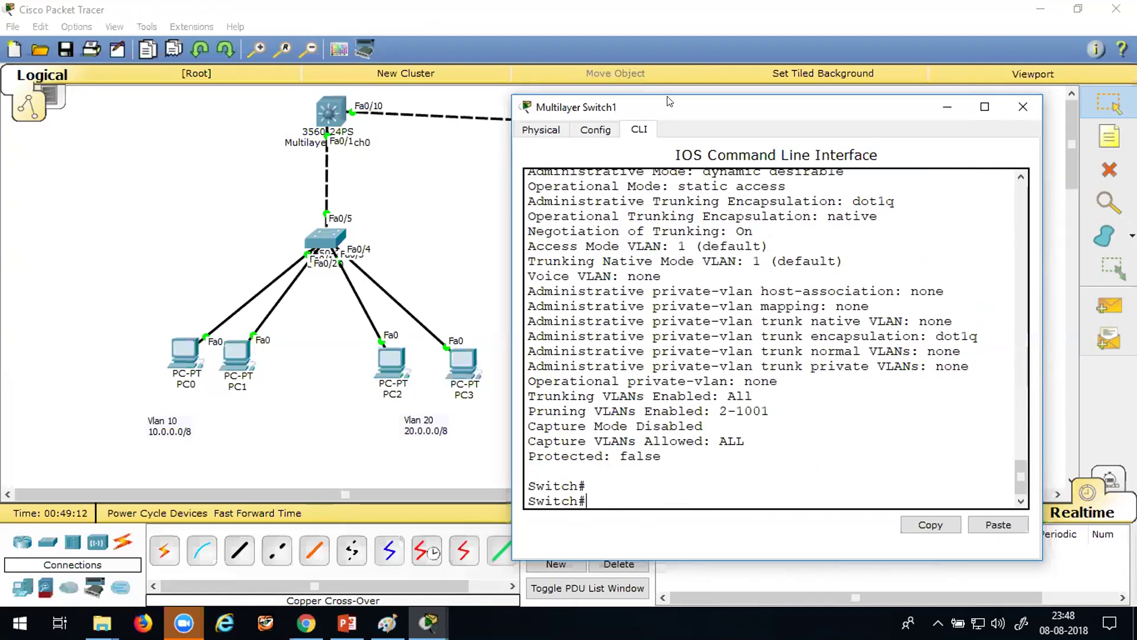
- Shift the Multilayer Switch1 window slightly, display the fa0/10 switchport status once more, and page past its end to blank prompts
{"action": "left_click_drag", "start_coordinate": [668, 101], "coordinate": [686, 106]}
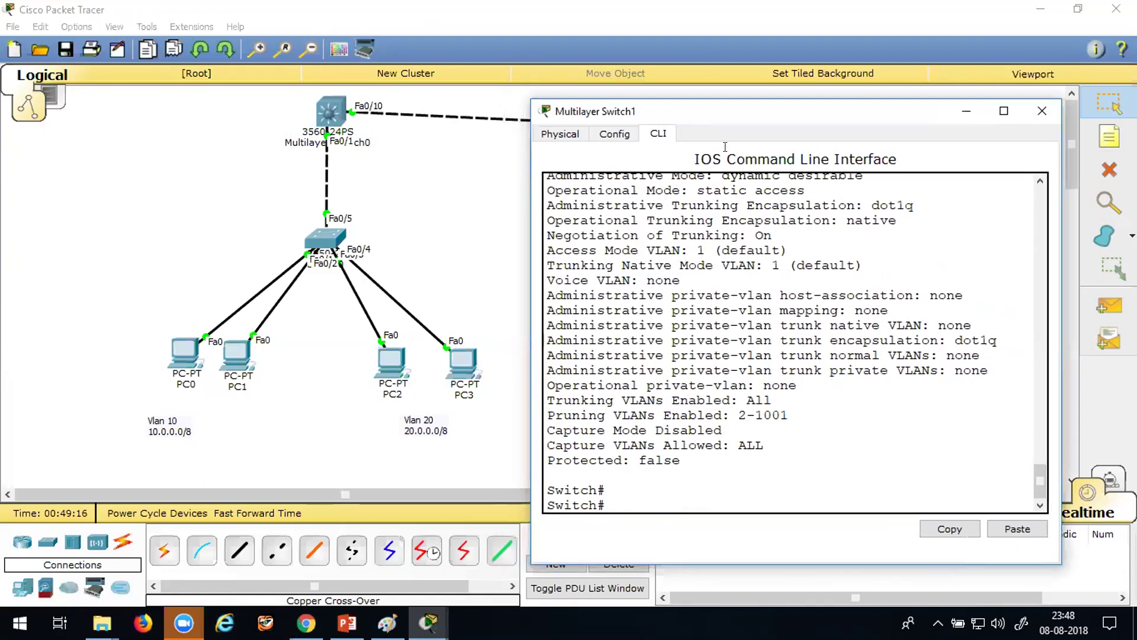
{"action": "key", "text": "Up"}
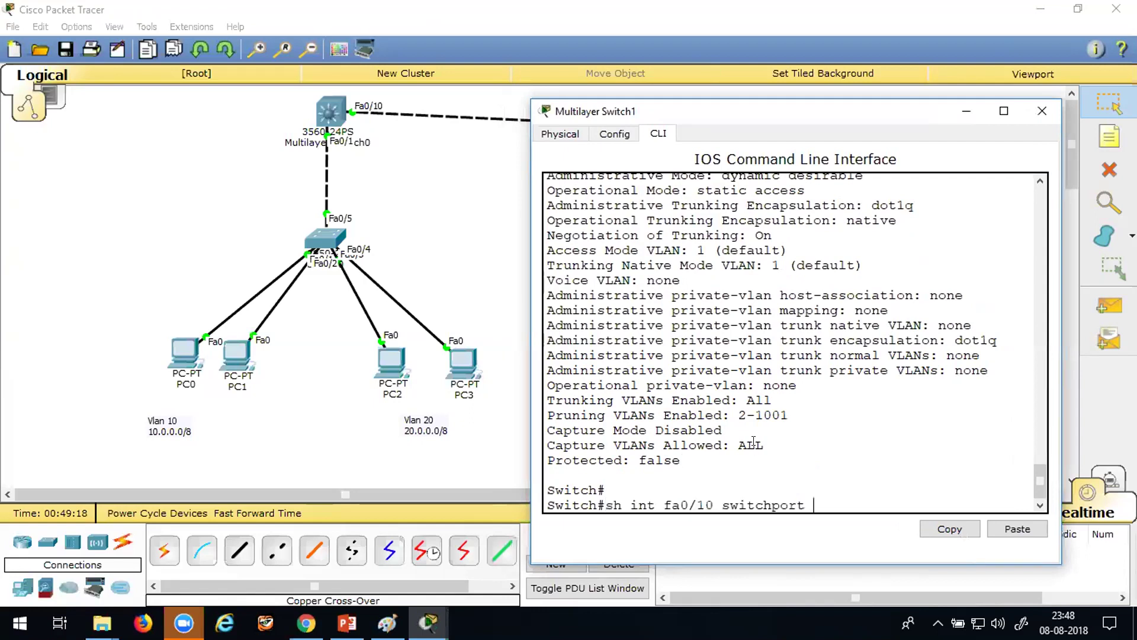
{"action": "key", "text": "Return"}
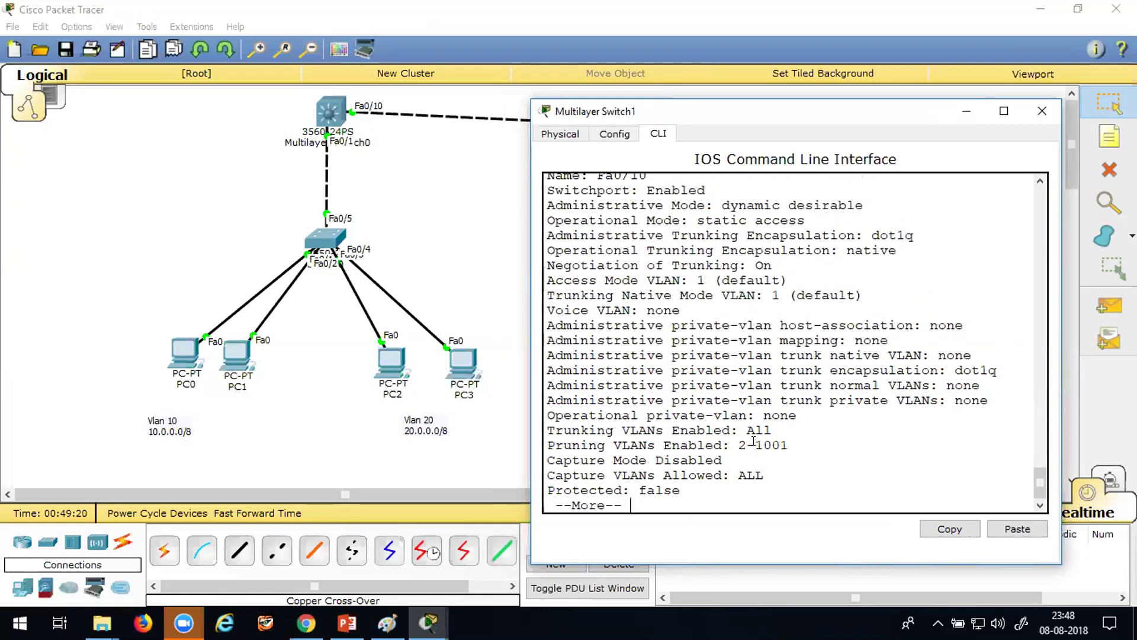
{"action": "key", "text": "Return"}
{"action": "key", "text": "Return"}
{"action": "key", "text": "Return"}
{"action": "key", "text": "Return"}
{"action": "key", "text": "Return"}
{"action": "key", "text": "Return"}
{"action": "key", "text": "Return"}
{"action": "key", "text": "Return"}
{"action": "key", "text": "Return"}
{"action": "key", "text": "Return"}
{"action": "key", "text": "Return"}
{"action": "key", "text": "Return"}
{"action": "key", "text": "Return"}
{"action": "key", "text": "Return"}
{"action": "key", "text": "Return"}
{"action": "key", "text": "Return"}
{"action": "key", "text": "Return"}
{"action": "key", "text": "Return"}
{"action": "key", "text": "Return"}
{"action": "key", "text": "Return"}
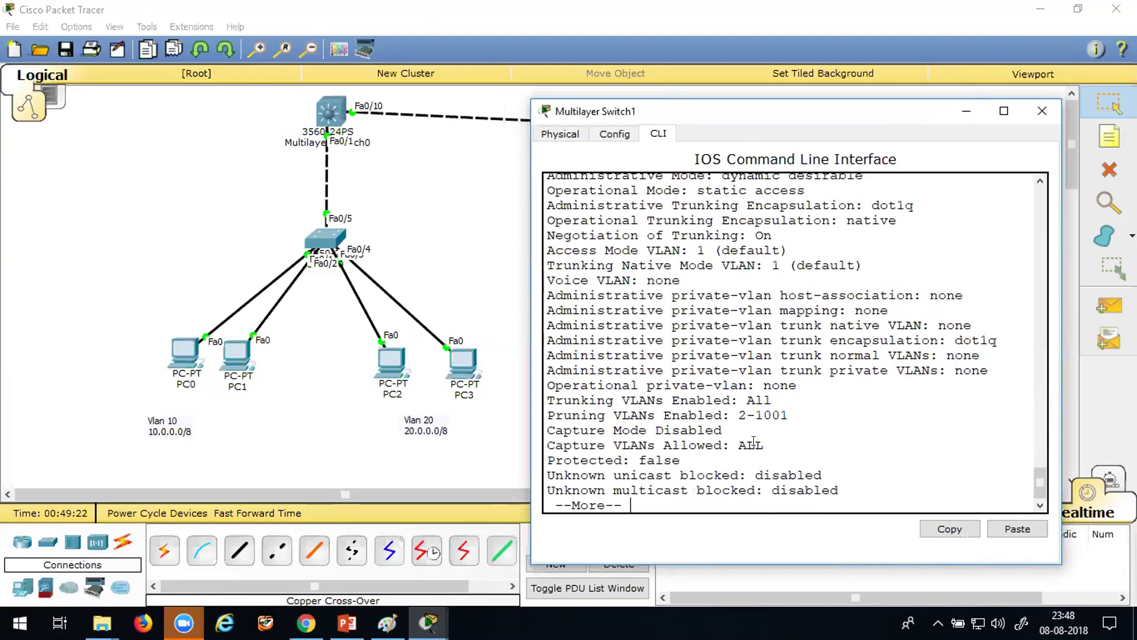
- Enter global configuration mode with "conf t" on Multilayer Switch1 and open interface fa0/10 for configuration
{"action": "type", "text": "conf t"}
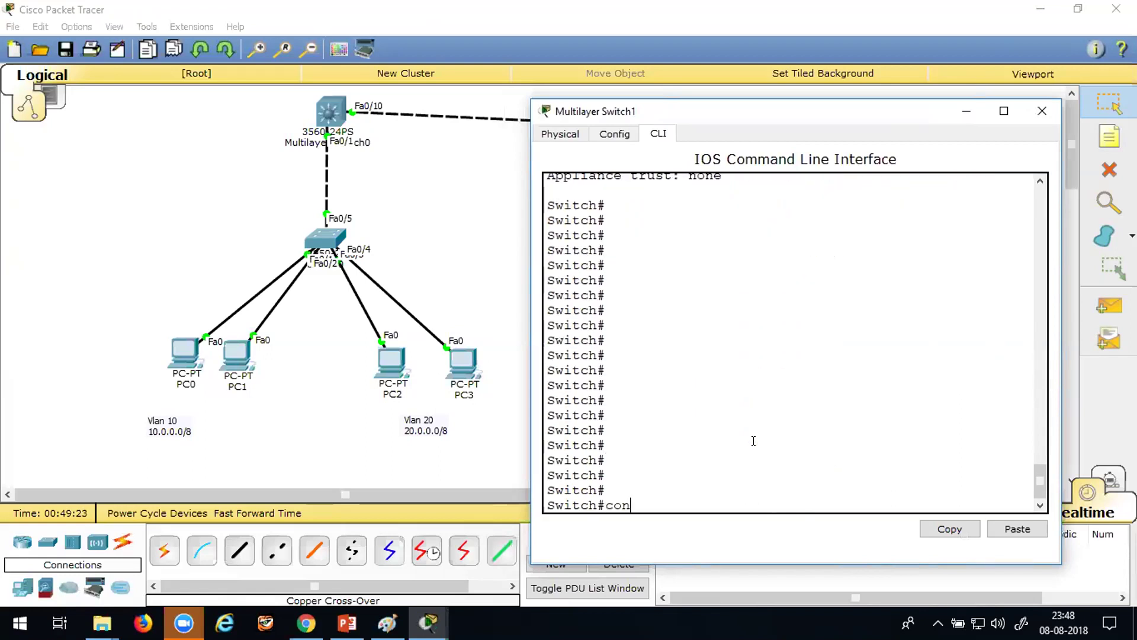
{"action": "key", "text": "Return"}
{"action": "key", "text": "Return"}
{"action": "key", "text": "Return"}
{"action": "key", "text": "Return"}
{"action": "type", "text": "int fa"}
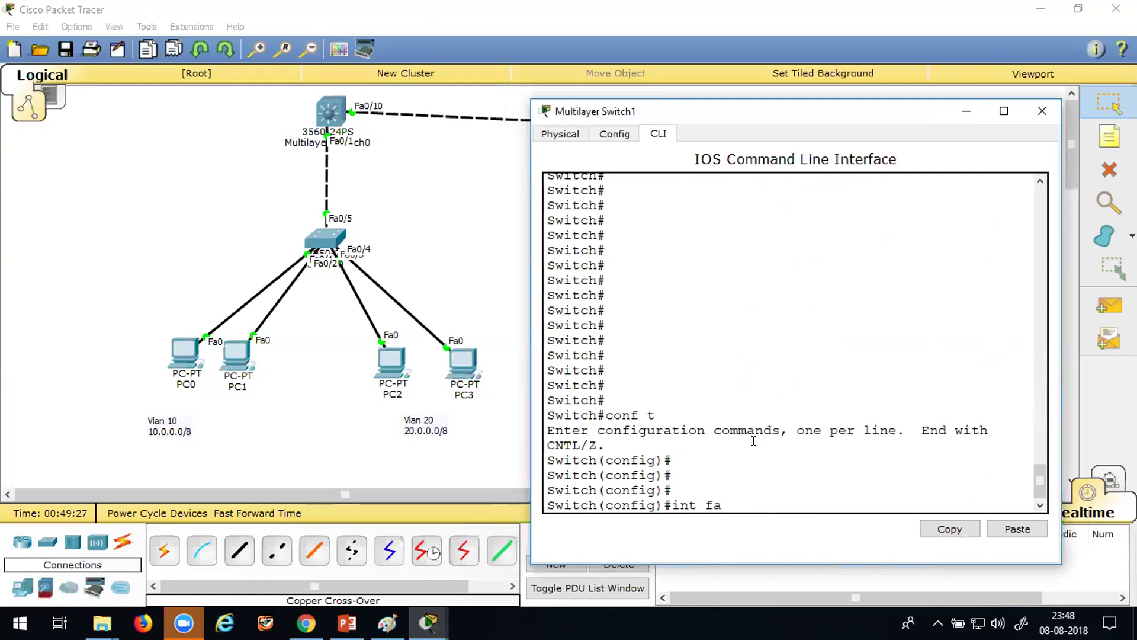
{"action": "type", "text": "0/10"}
{"action": "key", "text": "Return"}
- Reapply "switchport mode dynamic desirable" to interface fa0/10 by recalling the earlier command
{"action": "key", "text": "Up"}
{"action": "key", "text": "Up"}
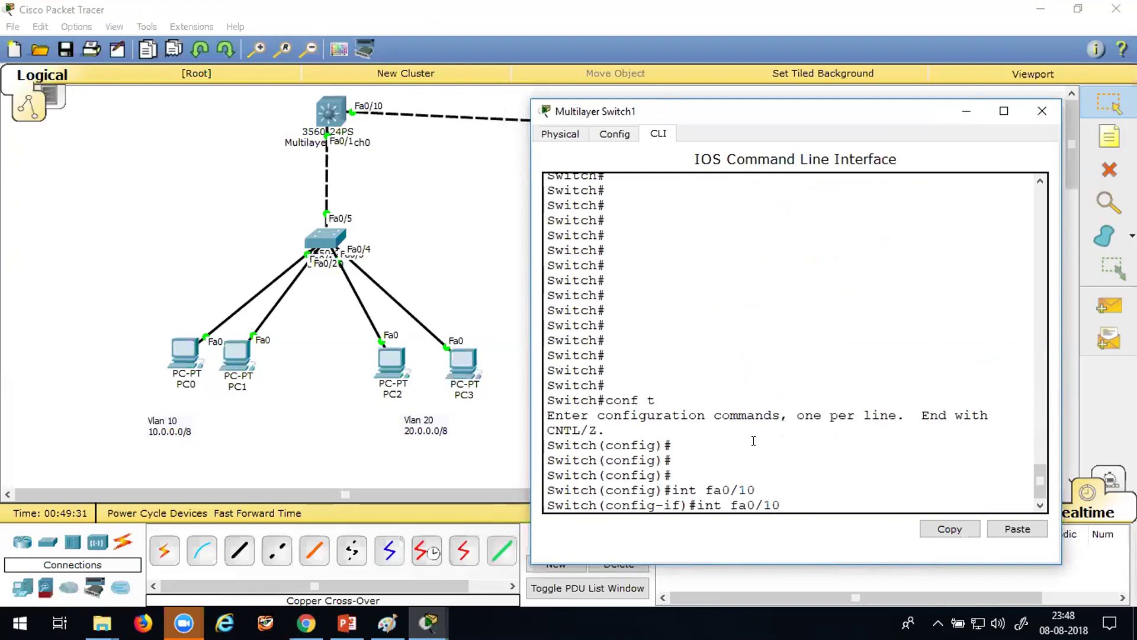
{"action": "key", "text": "Down"}
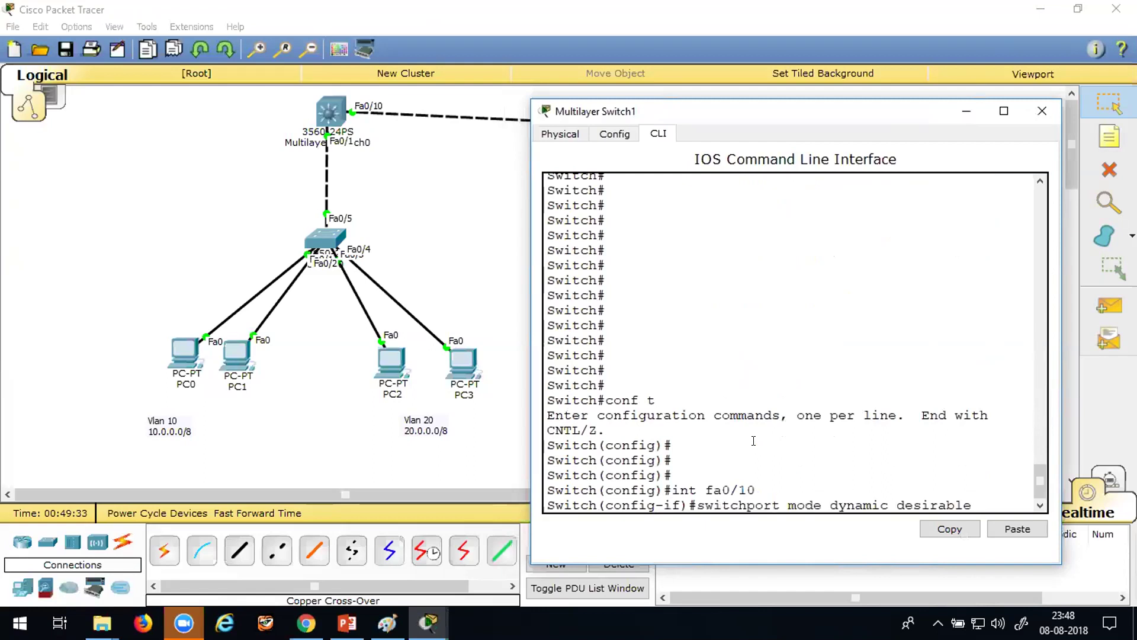
{"action": "key", "text": "Return"}
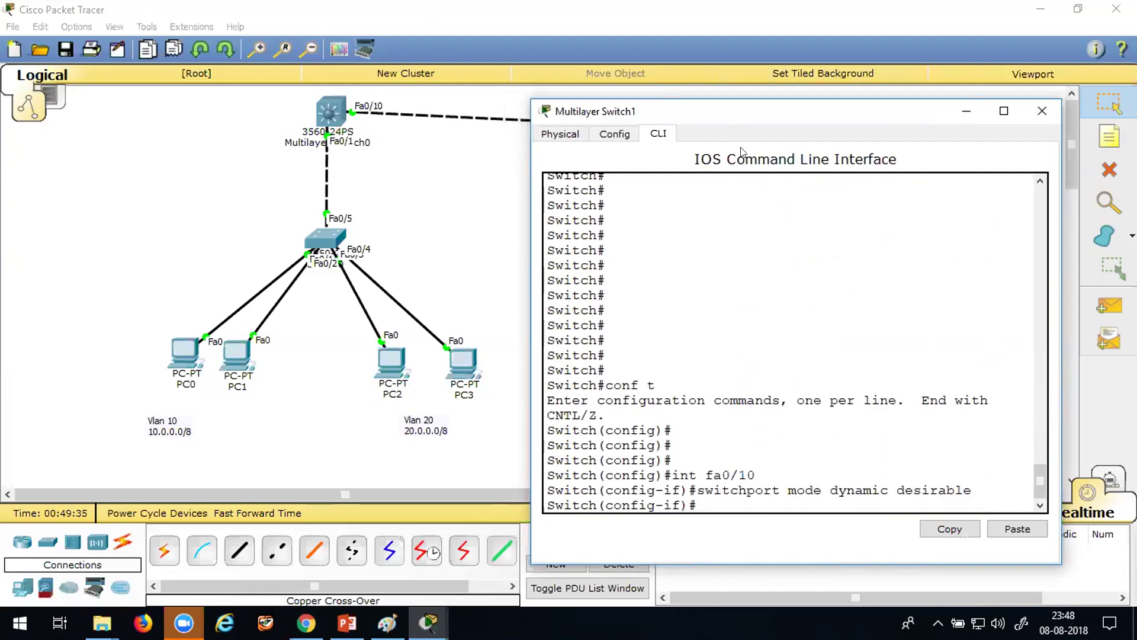
- Bounce interface fa0/10 on Multilayer Switch1 by entering "shut" followed by "no shut"
{"action": "left_click_drag", "start_coordinate": [740, 111], "coordinate": [731, 93]}
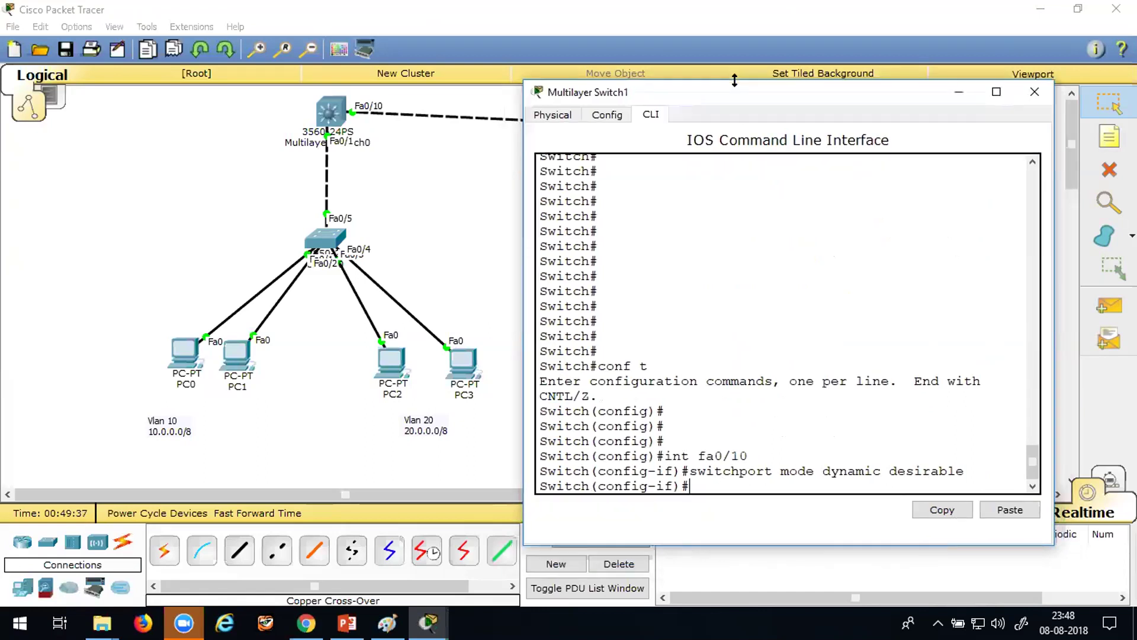
{"action": "type", "text": "shut"}
{"action": "key", "text": "Return"}
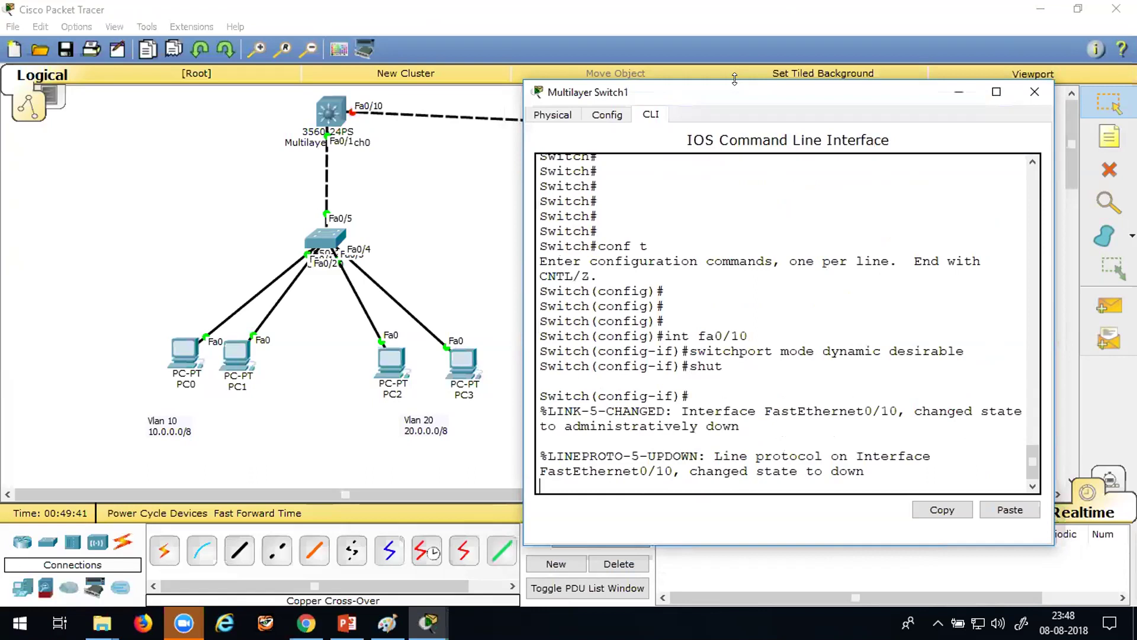
{"action": "key", "text": "Return"}
{"action": "key", "text": "Return"}
{"action": "type", "text": "no shut"}
{"action": "key", "text": "Return"}
{"action": "key", "text": "Return"}
{"action": "key", "text": "Return"}
{"action": "key", "text": "Return"}
- Return Multilayer Switch1 to privileged EXEC mode and move its window to uncover the Fa0/10 link in the topology
{"action": "key", "text": "ctrl+z"}
{"action": "key", "text": "Return"}
{"action": "key", "text": "Return"}
{"action": "key", "text": "Return"}
{"action": "key", "text": "Return"}
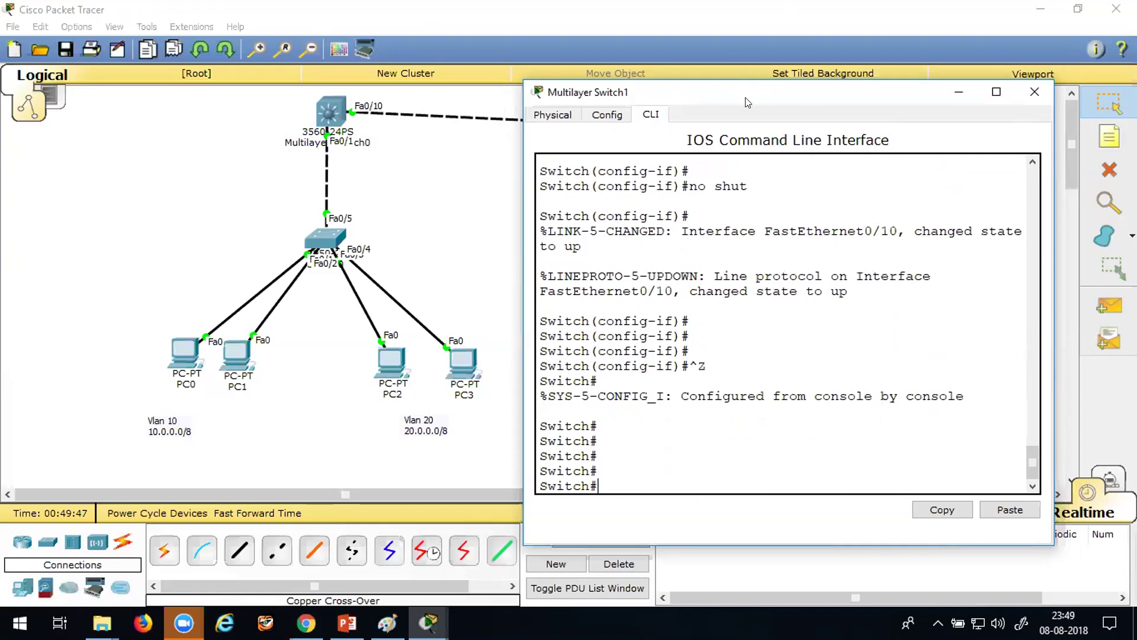
{"action": "left_click_drag", "start_coordinate": [740, 90], "coordinate": [763, 172]}
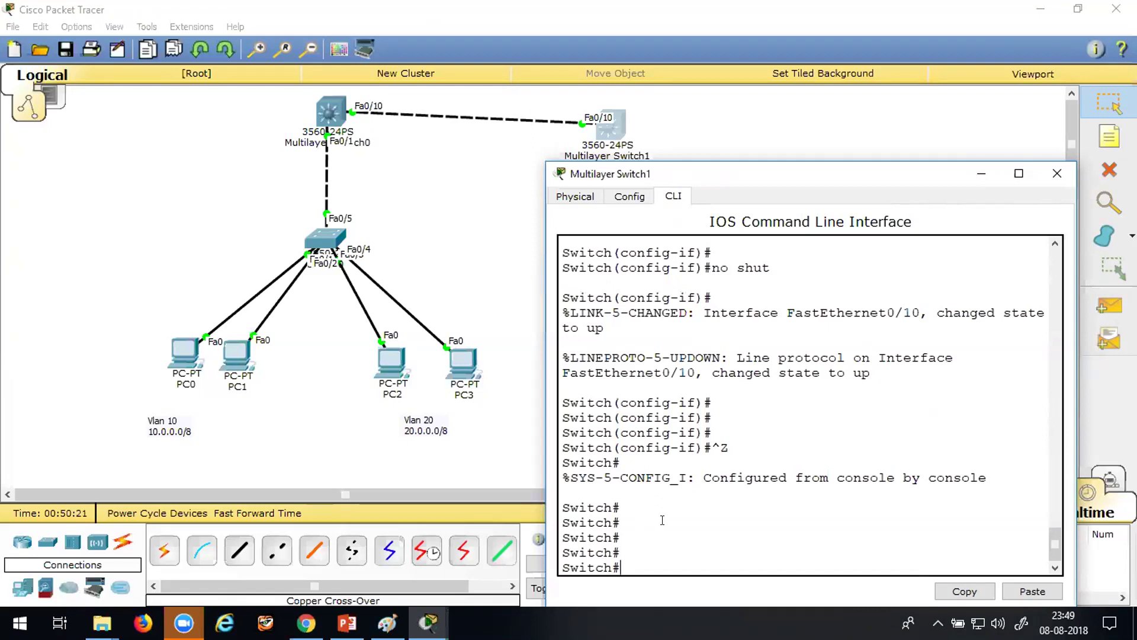
- Run "sh int fa0/10 switchport" after the interface restart and examine the output from its beginning
{"action": "type", "text": "conf t"}
{"action": "key", "text": "Up"}
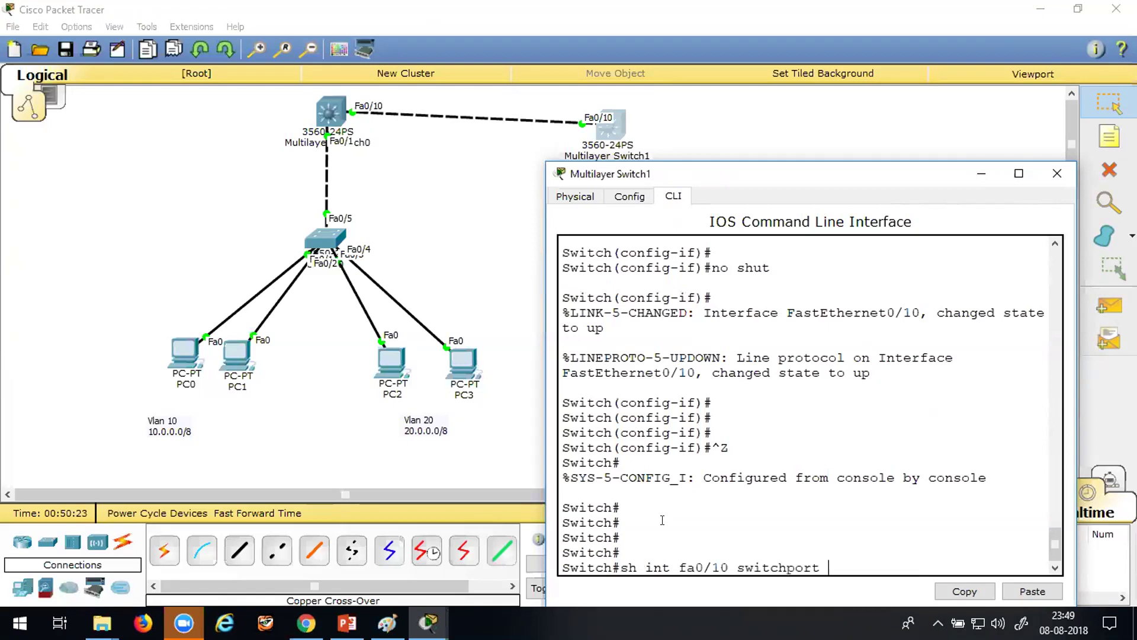
{"action": "key", "text": "Return"}
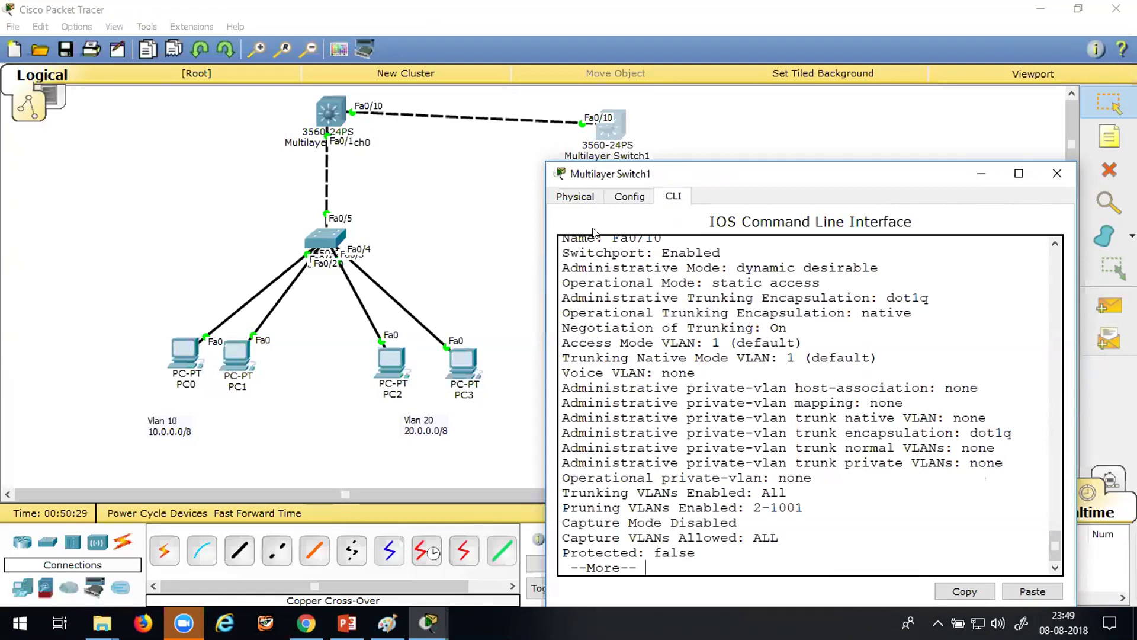
{"action": "scroll", "coordinate": [743, 263], "scroll_direction": "up", "scroll_amount": 2}
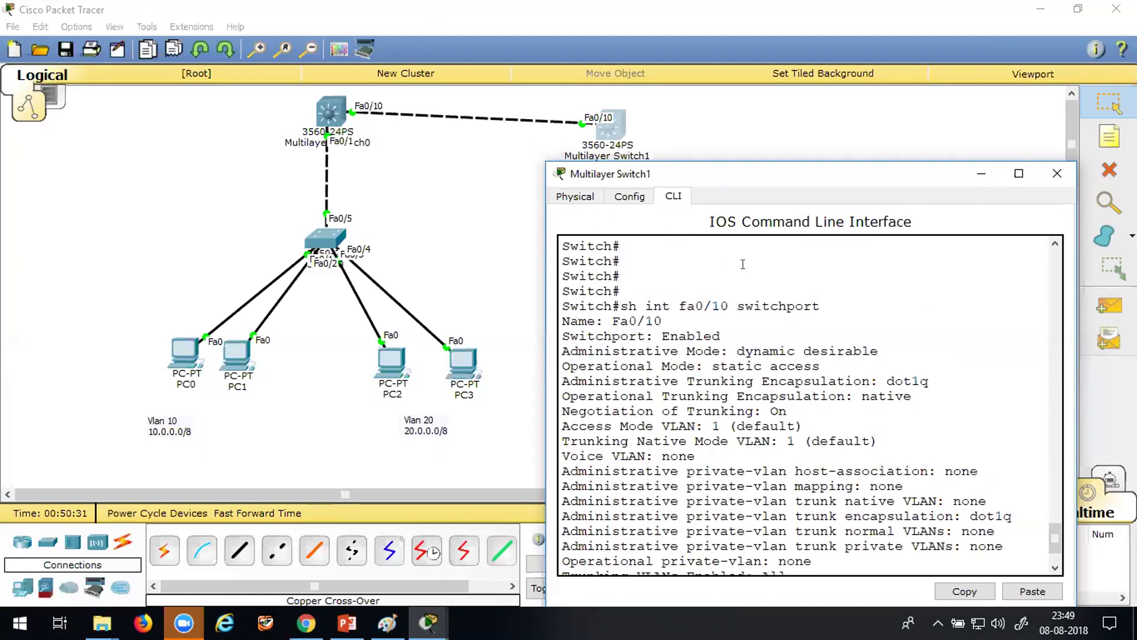
- Switch to the Multilayer Switch0 CLI and page through its pending switchport output to reach the L3-Sw prompt
{"action": "key", "text": "alt+Tab"}
{"action": "key", "text": "alt+Tab"}
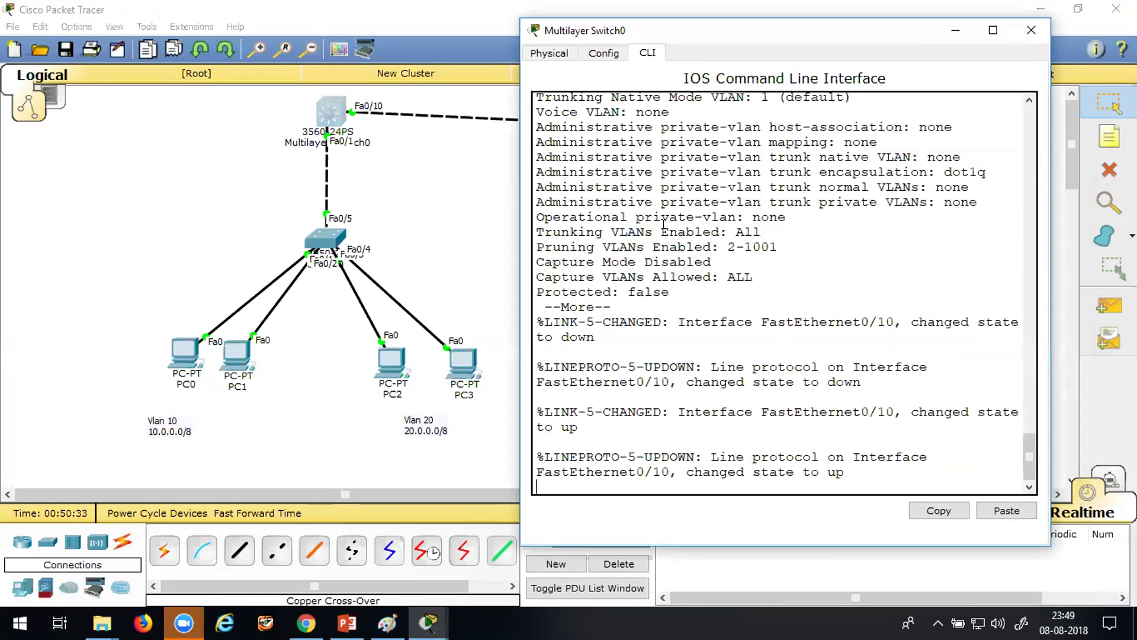
{"action": "key", "text": "Return"}
{"action": "key", "text": "Return"}
{"action": "key", "text": "Return"}
{"action": "key", "text": "Return"}
{"action": "key", "text": "Return"}
{"action": "key", "text": "Return"}
{"action": "key", "text": "Return"}
{"action": "key", "text": "Return"}
{"action": "key", "text": "Return"}
{"action": "key", "text": "Return"}
{"action": "key", "text": "Return"}
{"action": "key", "text": "Return"}
{"action": "key", "text": "Return"}
{"action": "key", "text": "Return"}
{"action": "key", "text": "Return"}
{"action": "key", "text": "Return"}
{"action": "key", "text": "Return"}
{"action": "key", "text": "Return"}
{"action": "key", "text": "Return"}
{"action": "key", "text": "Return"}
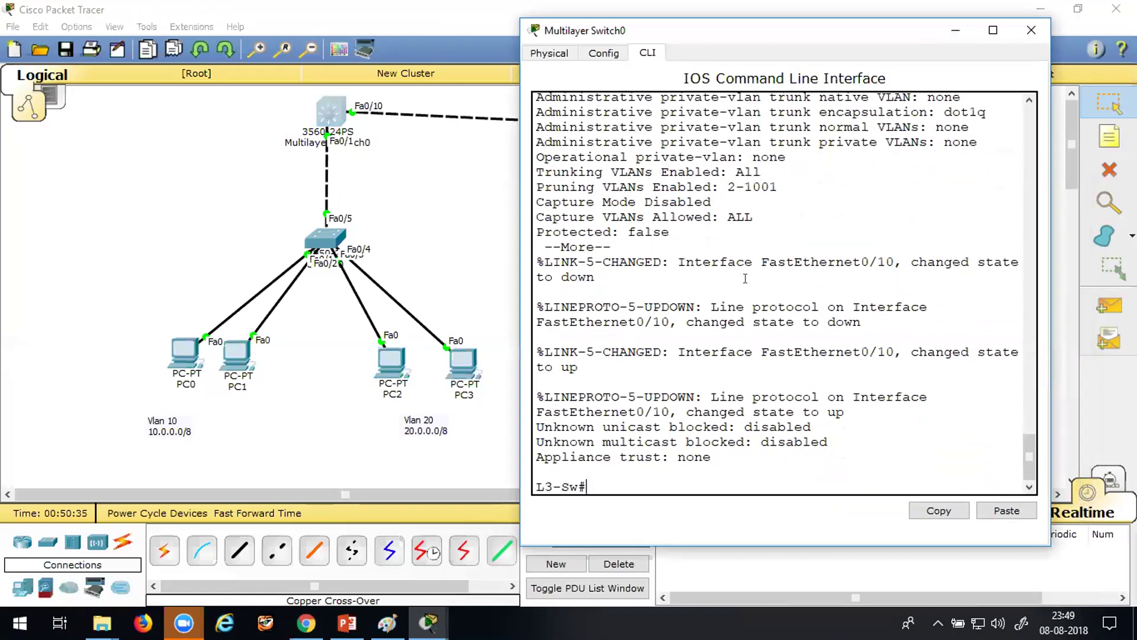
- Rerun "sh int fa0/10 switchport" on Multilayer Switch0 and examine the administrative and operational modes of the port
{"action": "key", "text": "Return"}
{"action": "key", "text": "Return"}
{"action": "key", "text": "Return"}
{"action": "key", "text": "Return"}
{"action": "key", "text": "Return"}
{"action": "key", "text": "Return"}
{"action": "key", "text": "Return"}
{"action": "key", "text": "Return"}
{"action": "key", "text": "Up"}
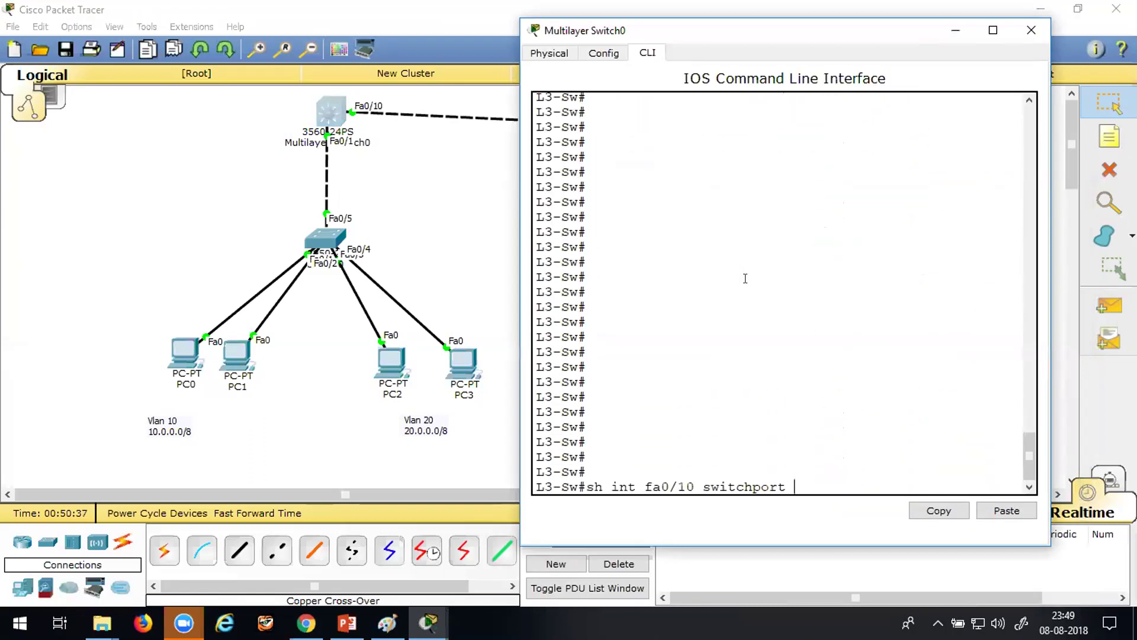
{"action": "key", "text": "Up"}
{"action": "key", "text": "Down"}
{"action": "key", "text": "Return"}
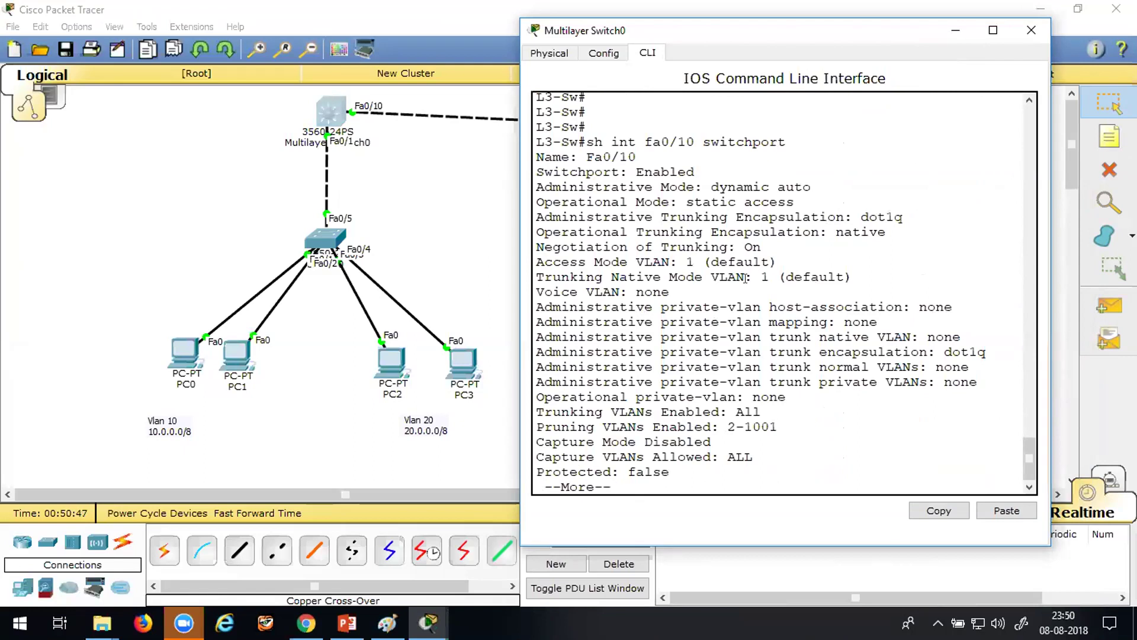
{"action": "key", "text": "Return"}
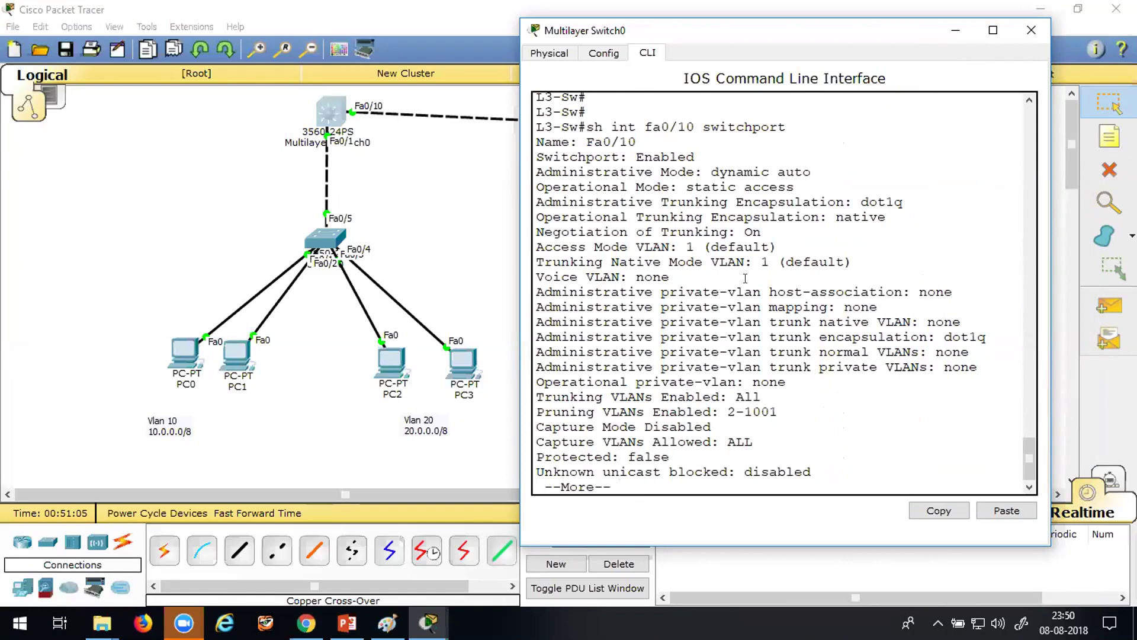
- Page through the rest of the switchport output on Multilayer Switch0 and clear the console down to empty L3-Sw prompts
{"action": "key", "text": "Return"}
{"action": "key", "text": "Return"}
{"action": "key", "text": "Return"}
{"action": "key", "text": "Return"}
{"action": "key", "text": "Return"}
{"action": "key", "text": "Return"}
{"action": "key", "text": "Return"}
{"action": "key", "text": "Return"}
{"action": "key", "text": "Return"}
{"action": "key", "text": "Return"}
{"action": "key", "text": "Return"}
{"action": "key", "text": "Return"}
{"action": "key", "text": "Return"}
{"action": "key", "text": "Return"}
{"action": "key", "text": "Return"}
{"action": "key", "text": "Return"}
{"action": "key", "text": "Return"}
{"action": "key", "text": "Return"}
{"action": "key", "text": "Return"}
{"action": "key", "text": "Return"}
{"action": "key", "text": "Return"}
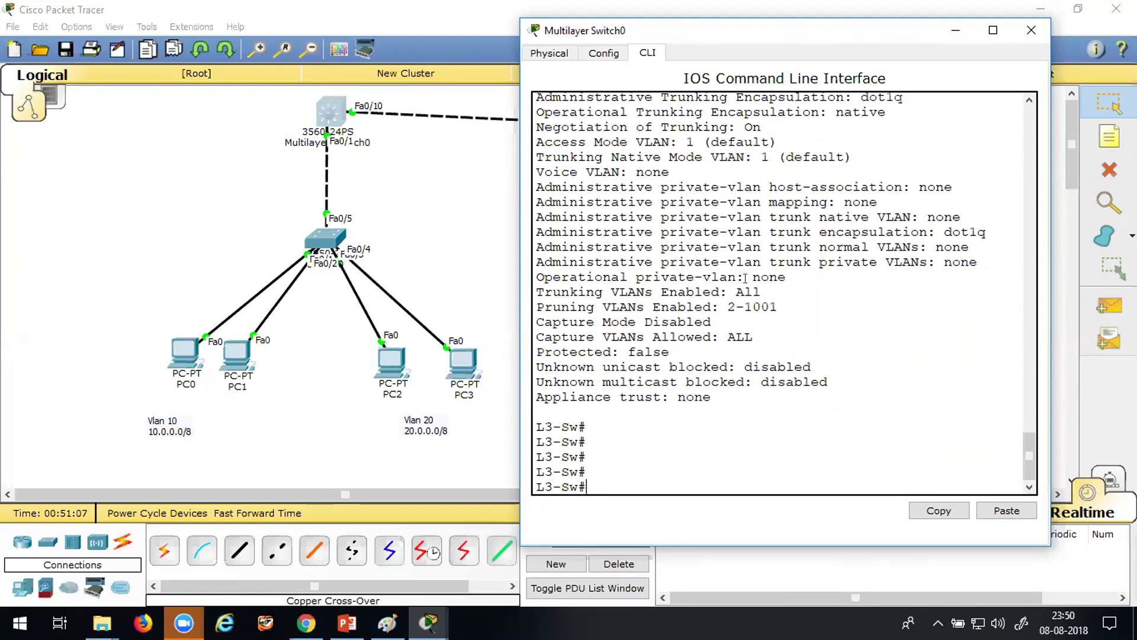
{"action": "key", "text": "Return"}
{"action": "key", "text": "Return"}
{"action": "key", "text": "Return"}
{"action": "key", "text": "Return"}
{"action": "key", "text": "Return"}
{"action": "key", "text": "Return"}
{"action": "key", "text": "Return"}
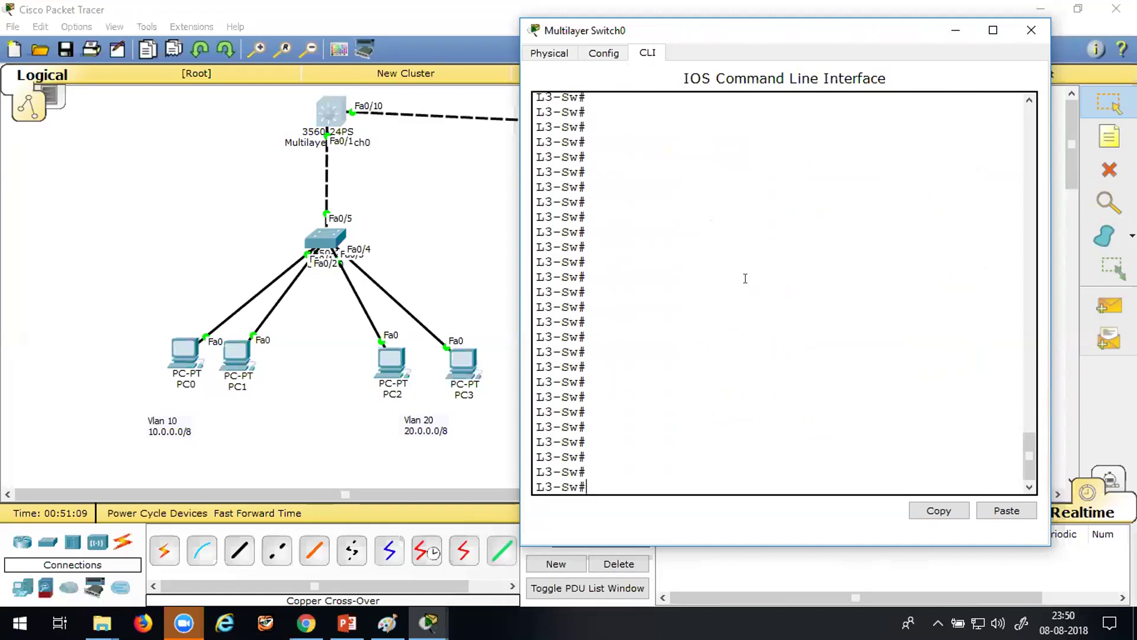
- Minimize the Multilayer Switch0 window, switch to the en_SWITCH_v6_Ch02.pptx presentation in PowerPoint and advance to the VLAN Trunking Protocol title slide
{"action": "left_click", "coordinate": [954, 30]}
{"action": "left_click", "coordinate": [347, 622]}
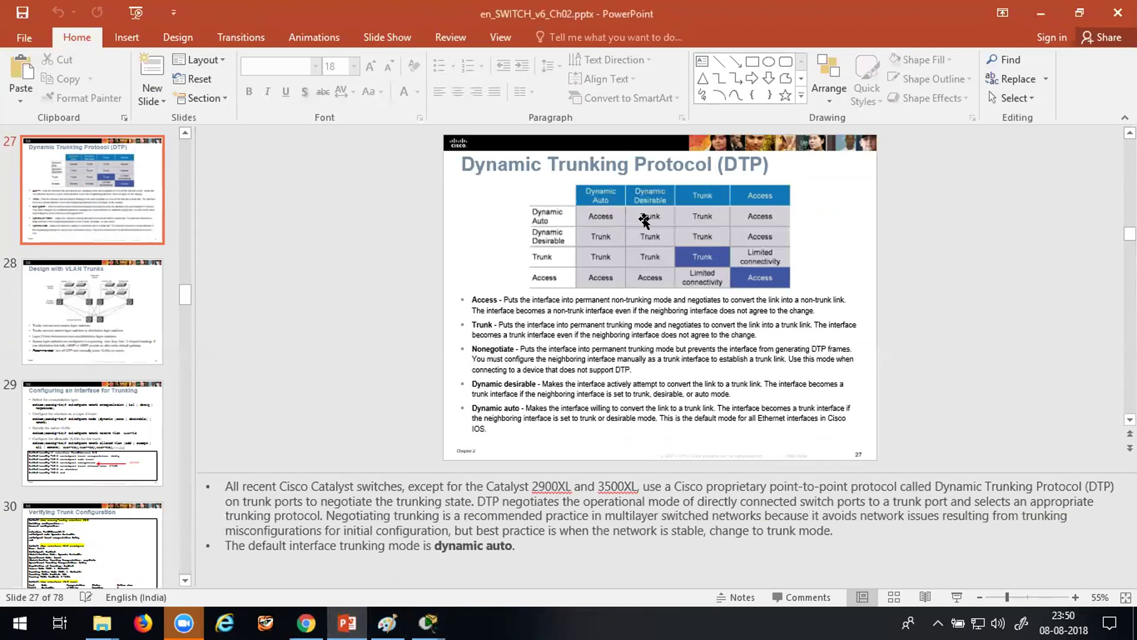
{"action": "scroll", "coordinate": [645, 220], "scroll_direction": "down", "scroll_amount": 1}
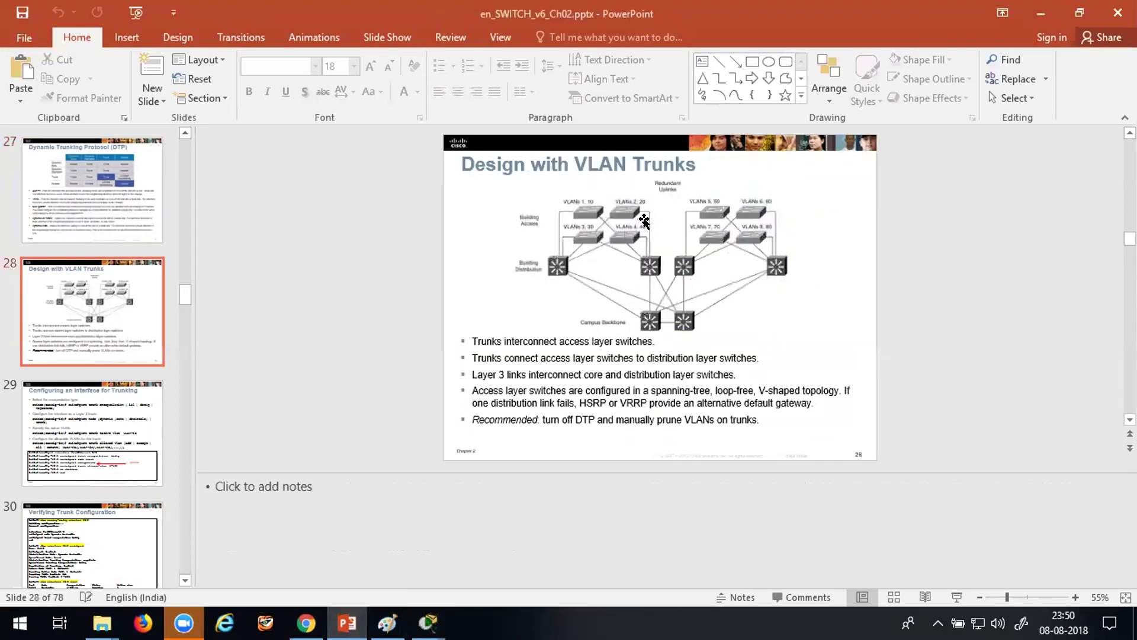
{"action": "scroll", "coordinate": [644, 220], "scroll_direction": "down", "scroll_amount": 2}
{"action": "scroll", "coordinate": [644, 219], "scroll_direction": "down", "scroll_amount": 1}
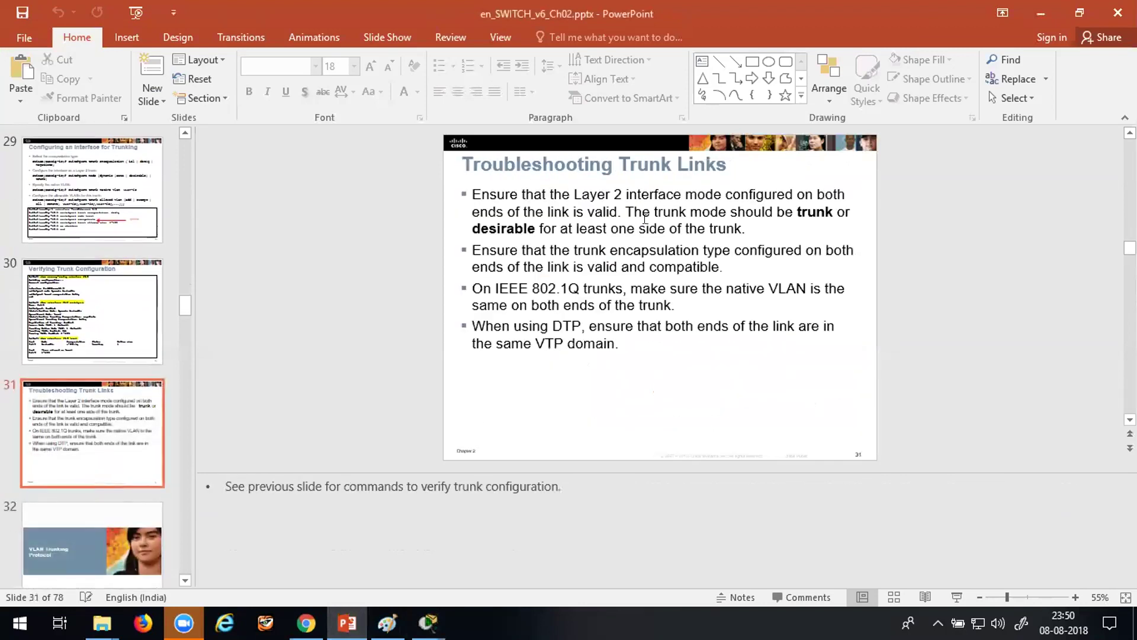
{"action": "scroll", "coordinate": [644, 219], "scroll_direction": "down", "scroll_amount": 1}
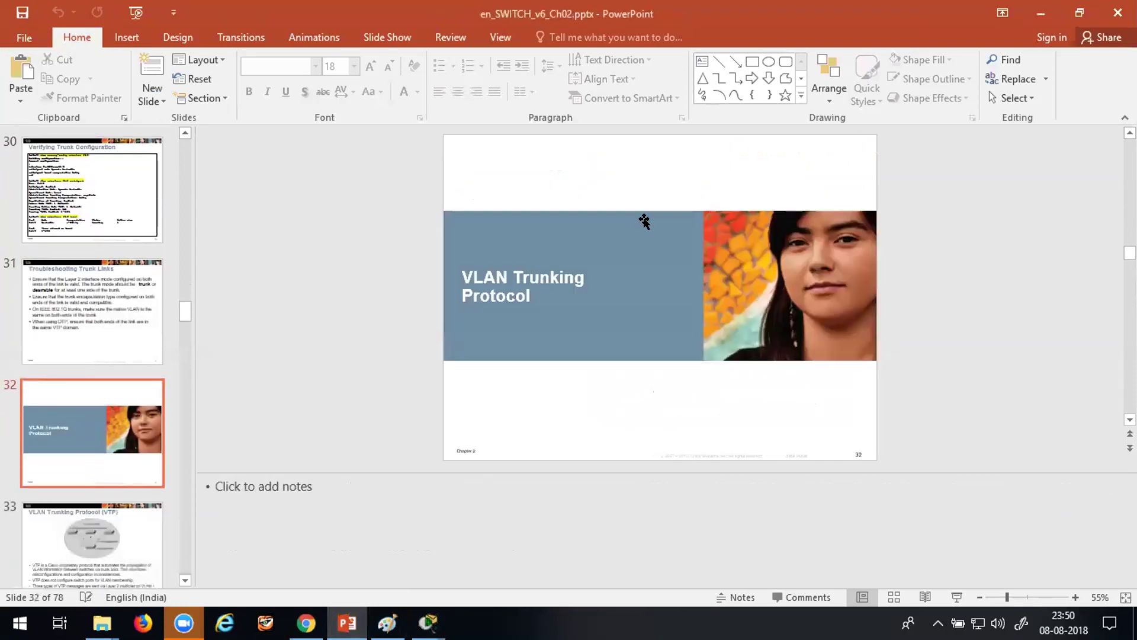
{"action": "scroll", "coordinate": [645, 219], "scroll_direction": "down", "scroll_amount": 1}
{"action": "scroll", "coordinate": [645, 221], "scroll_direction": "up", "scroll_amount": 1}
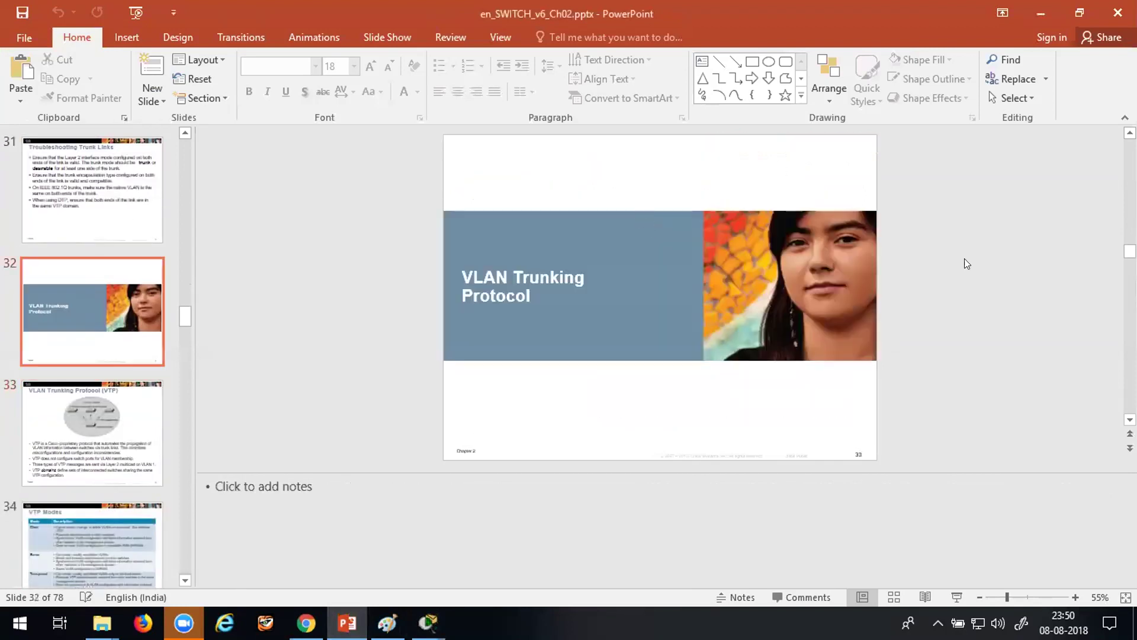
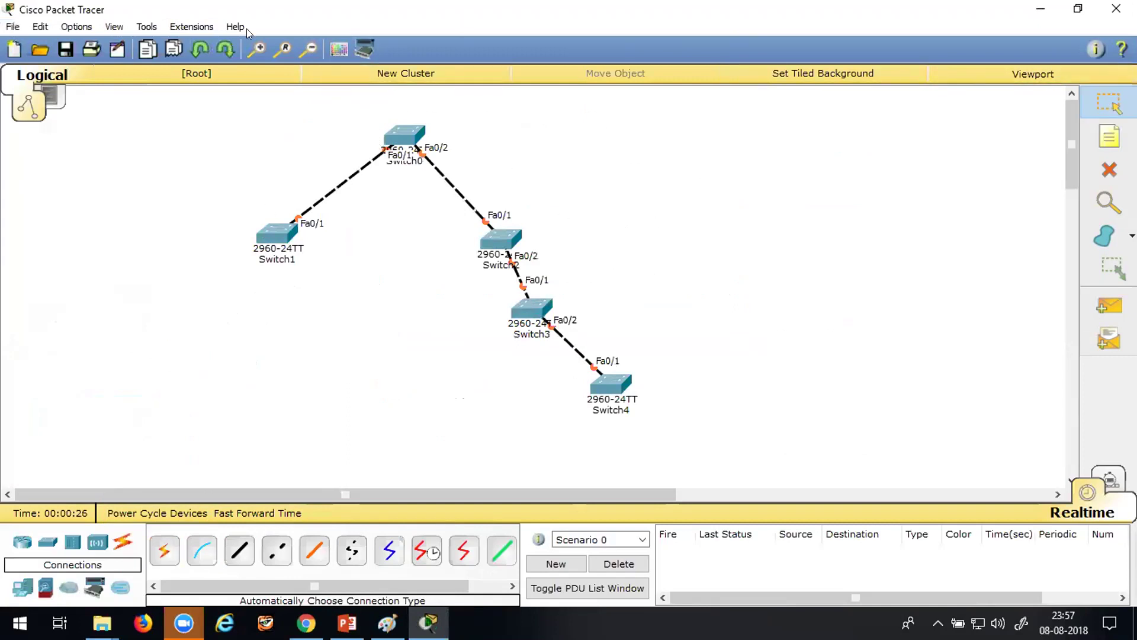
- In the five-switch Packet Tracer topology, place a note "Server" beside Switch0 and a note "Client" near Switch1
{"action": "key", "text": "n"}
{"action": "left_click", "coordinate": [465, 123]}
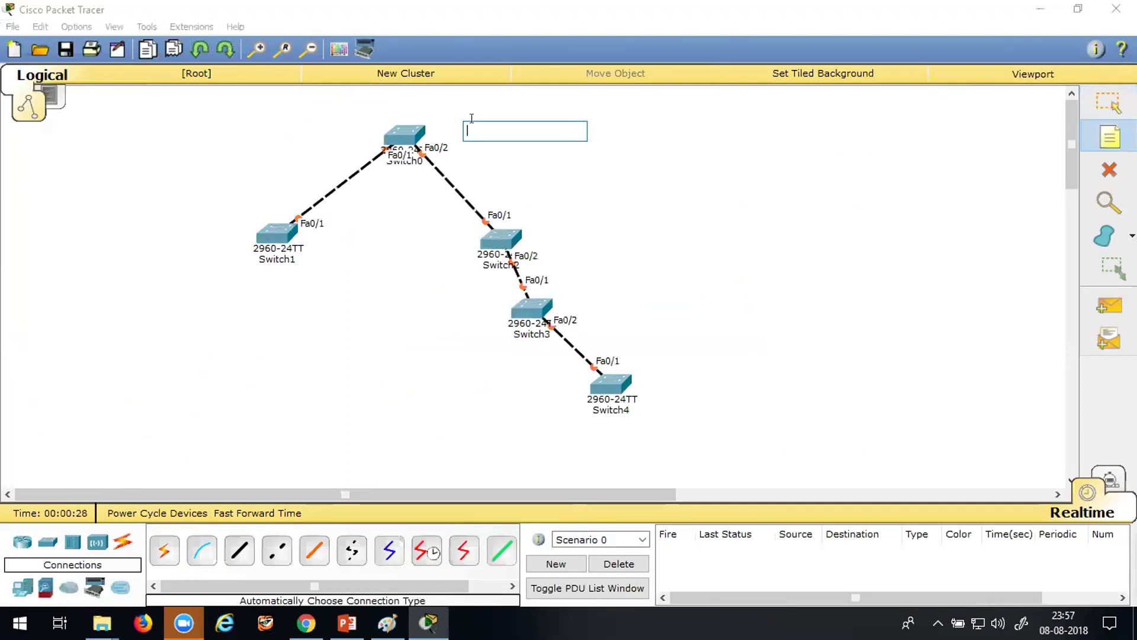
{"action": "type", "text": "Server"}
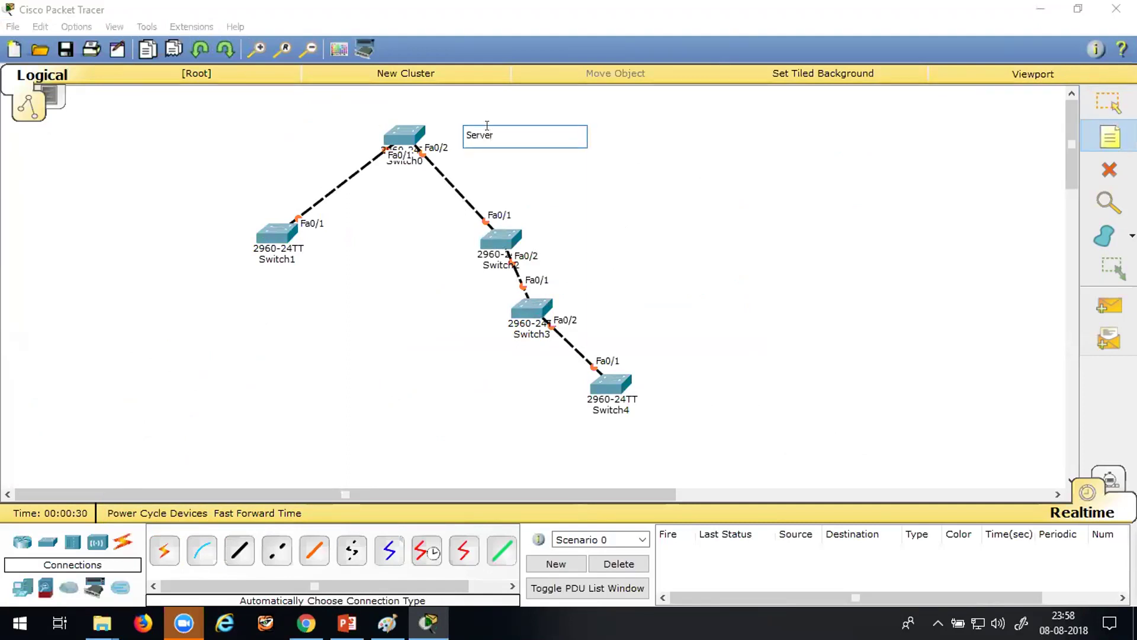
{"action": "left_click", "coordinate": [131, 249]}
{"action": "type", "text": "Client"}
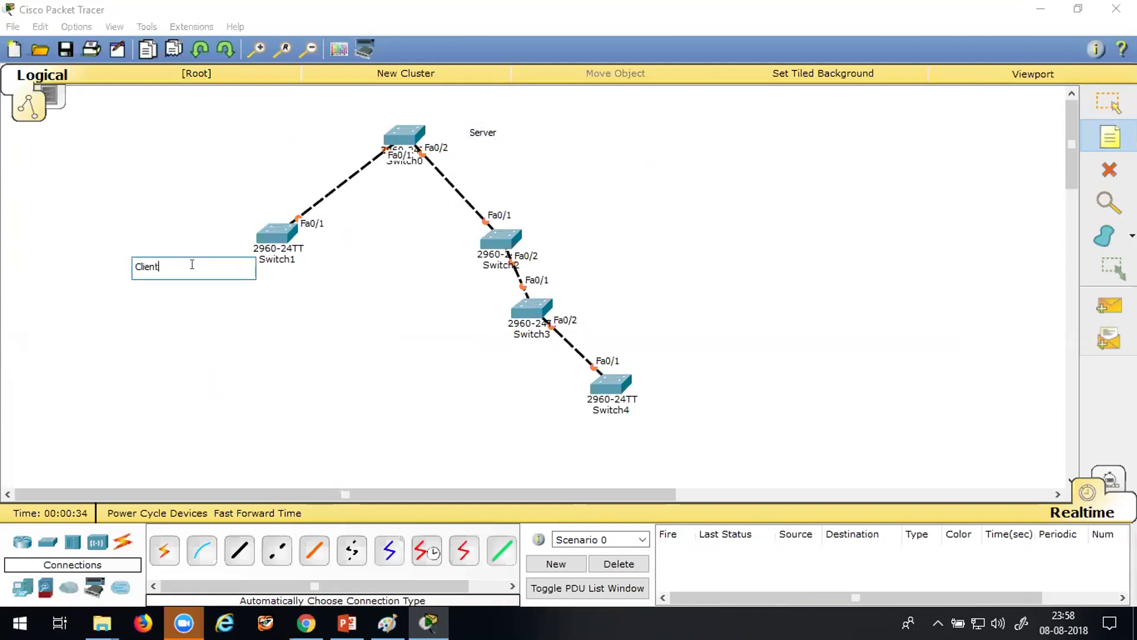
- Add notes labelling Switch2 as "Client", Switch3 as "Transparent" and Switch4 as "Client"
{"action": "left_click", "coordinate": [540, 223]}
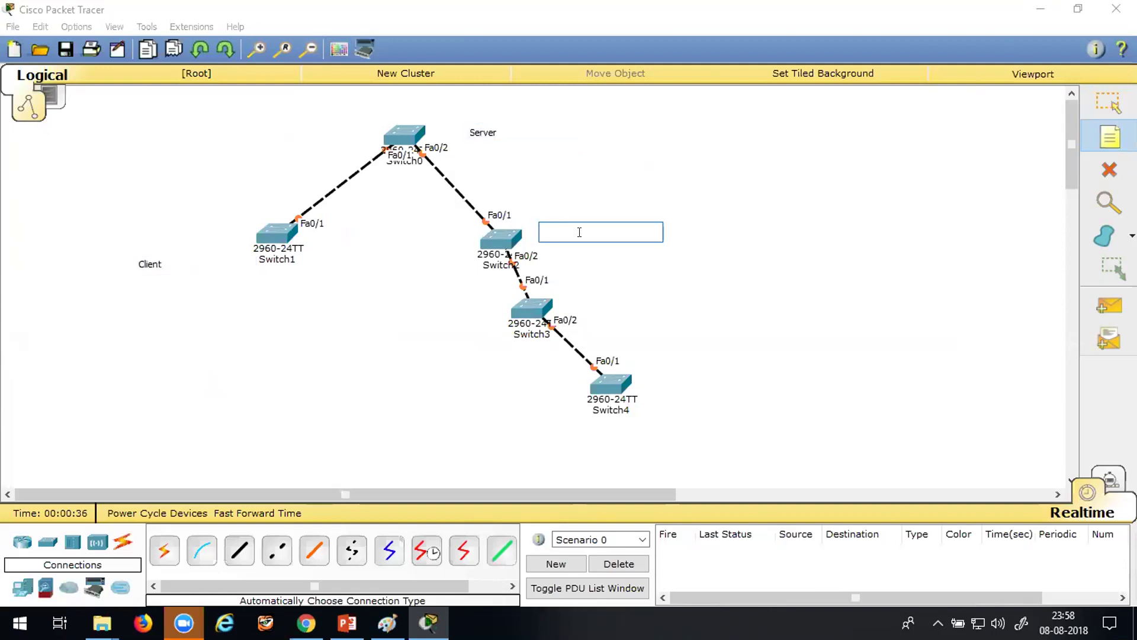
{"action": "type", "text": "Client"}
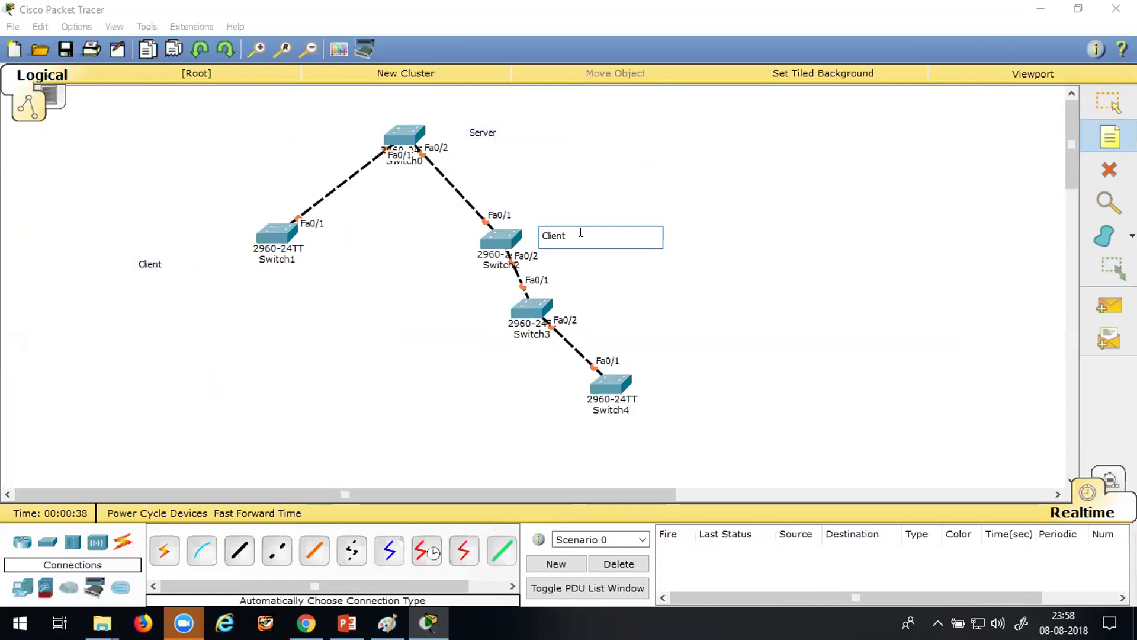
{"action": "left_click", "coordinate": [581, 291]}
{"action": "type", "text": "T"}
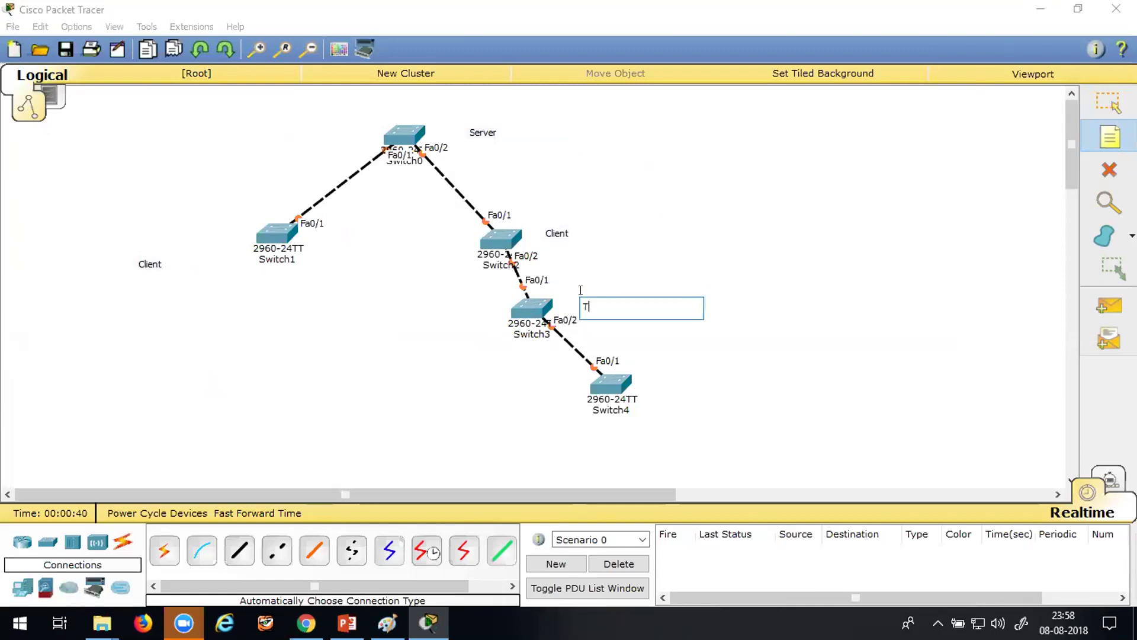
{"action": "type", "text": "ransparent"}
{"action": "left_click", "coordinate": [652, 368]}
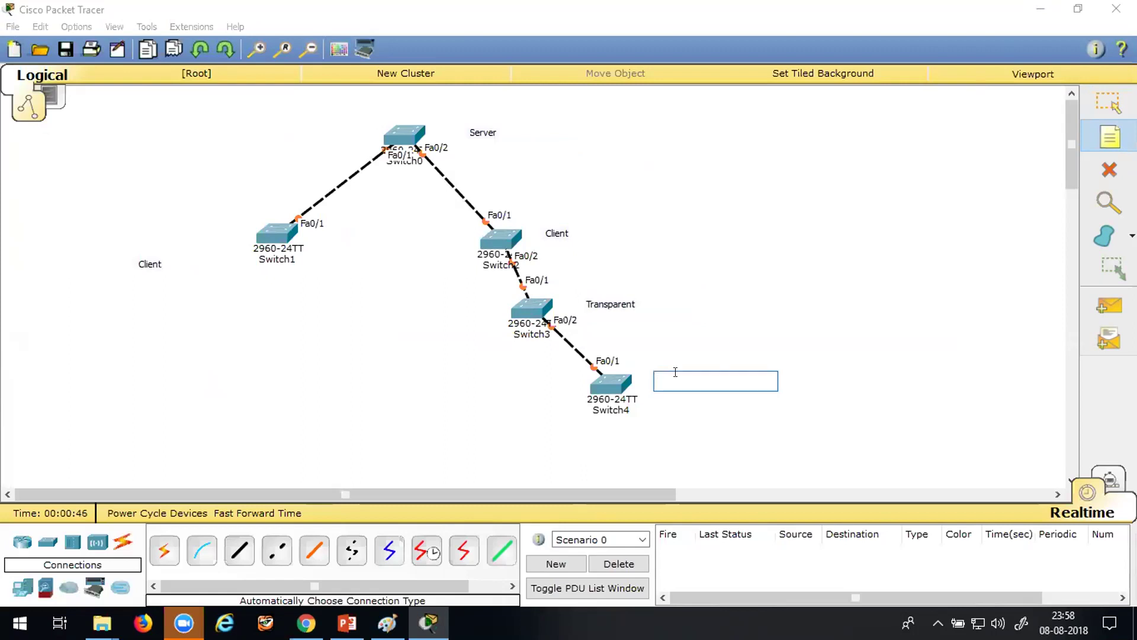
{"action": "type", "text": "Client"}
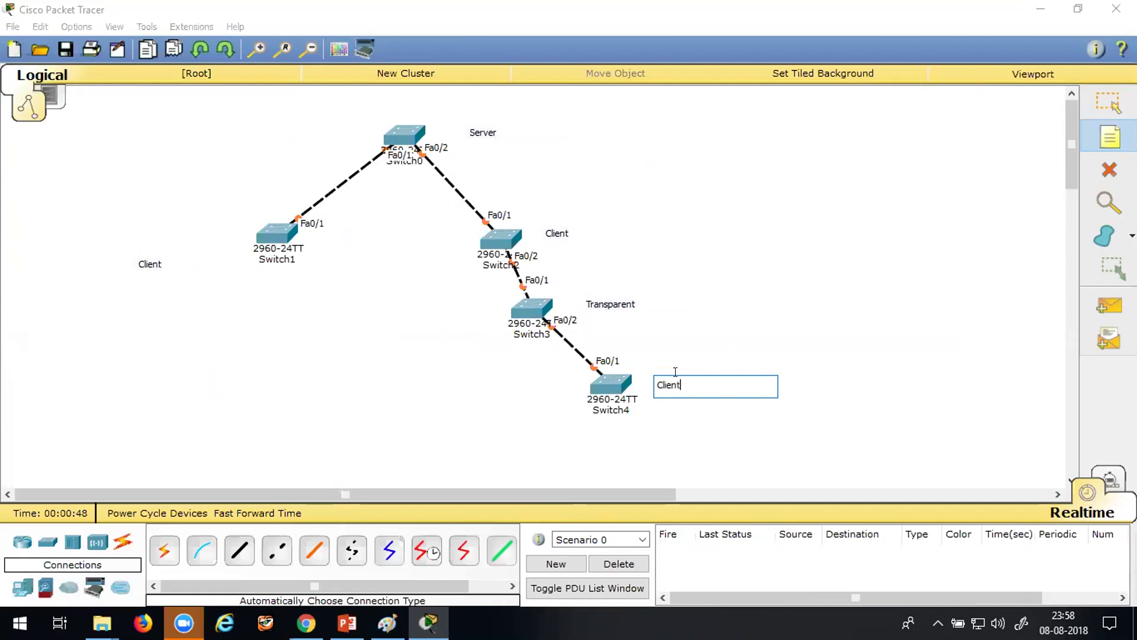
- Move the "Client" note of Switch1 closer, directly beside the switch
{"action": "left_click", "coordinate": [1100, 108]}
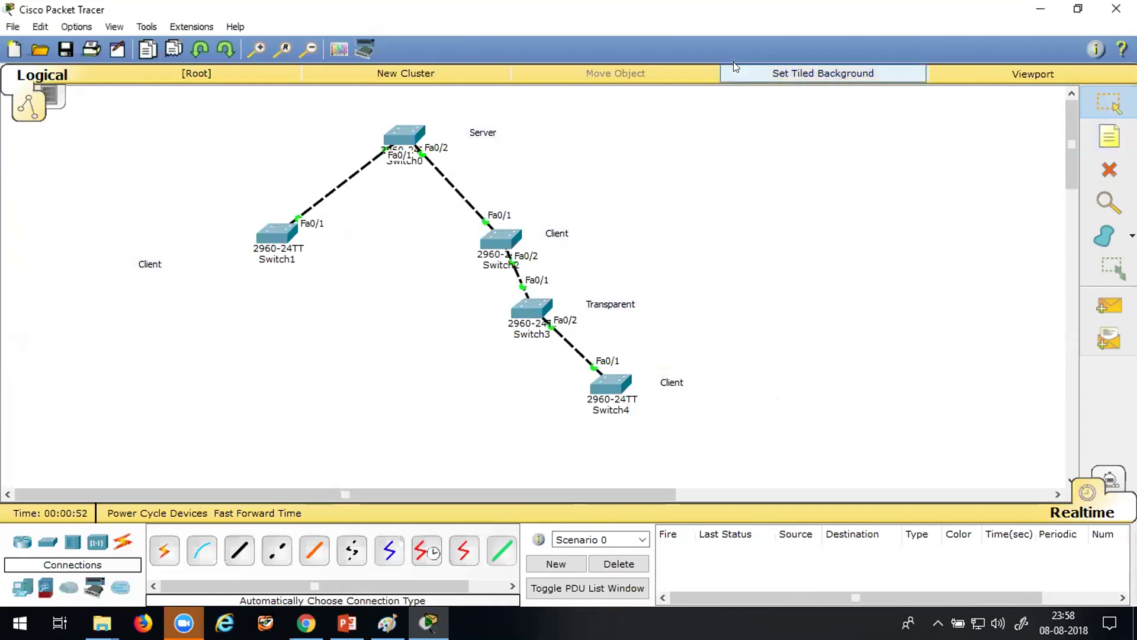
{"action": "left_click_drag", "start_coordinate": [151, 262], "coordinate": [213, 238]}
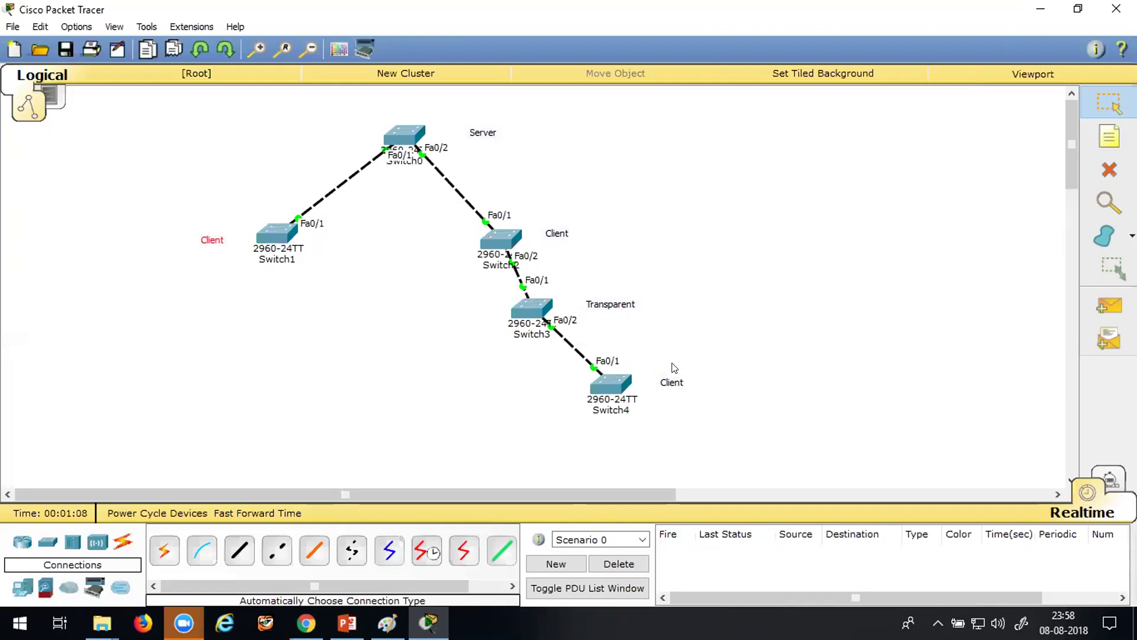
- Open the CLI of Switch0, move its window aside to uncover Switch1, and enter privileged EXEC mode with "en"
{"action": "left_click", "coordinate": [393, 125]}
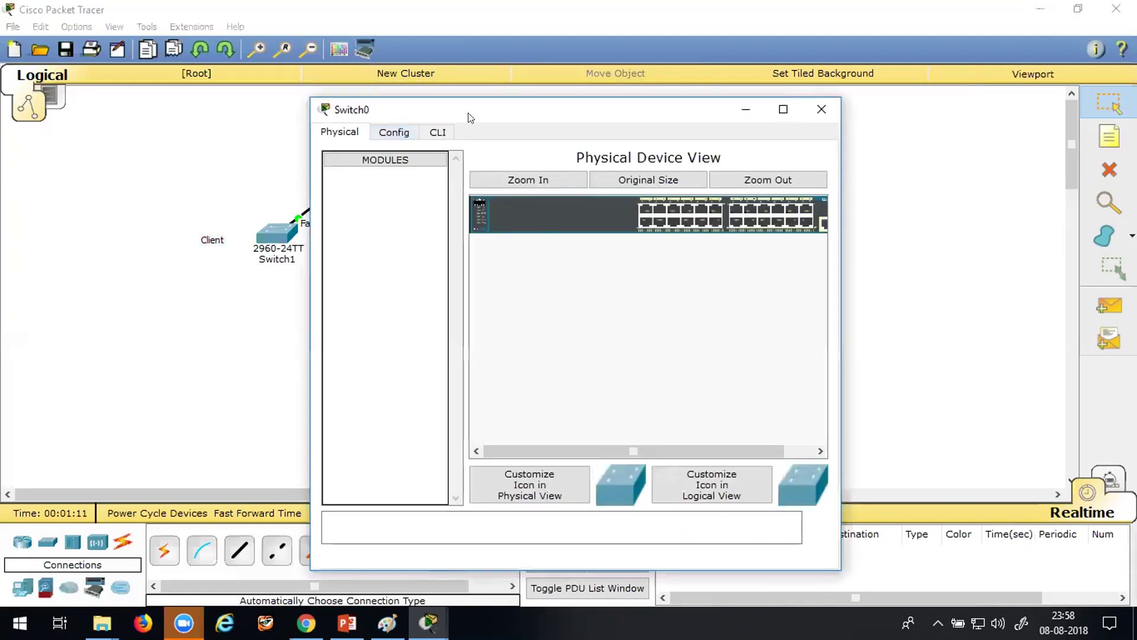
{"action": "left_click_drag", "start_coordinate": [471, 117], "coordinate": [647, 119]}
{"action": "left_click", "coordinate": [613, 133]}
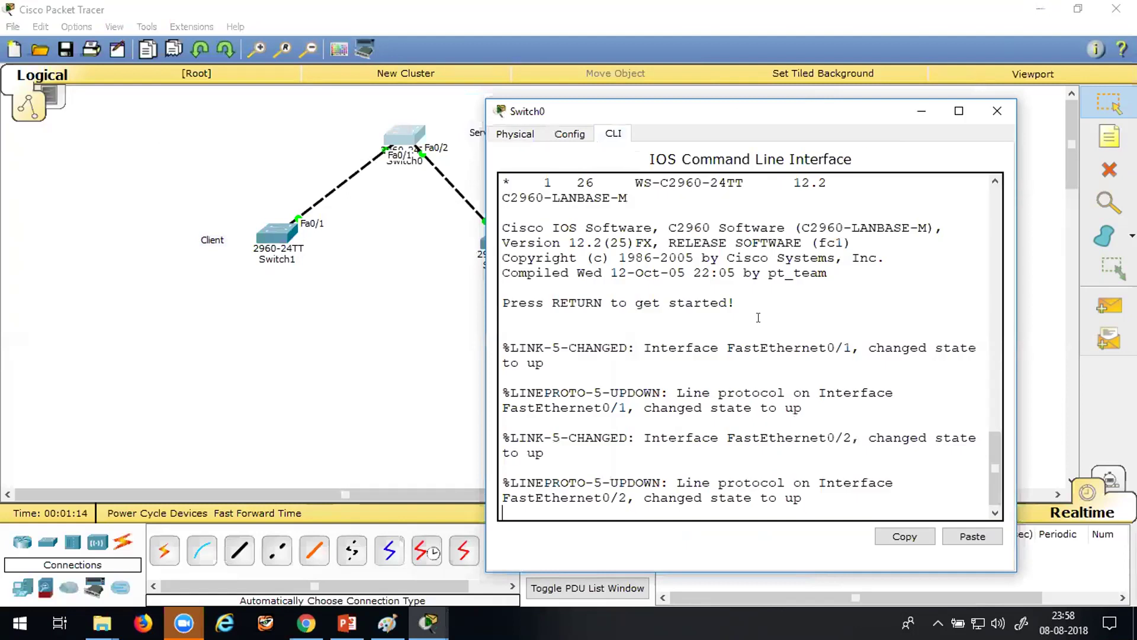
{"action": "key", "text": "Return"}
{"action": "key", "text": "Return"}
{"action": "key", "text": "Return"}
{"action": "key", "text": "Return"}
{"action": "type", "text": "en"}
{"action": "key", "text": "Return"}
{"action": "key", "text": "Return"}
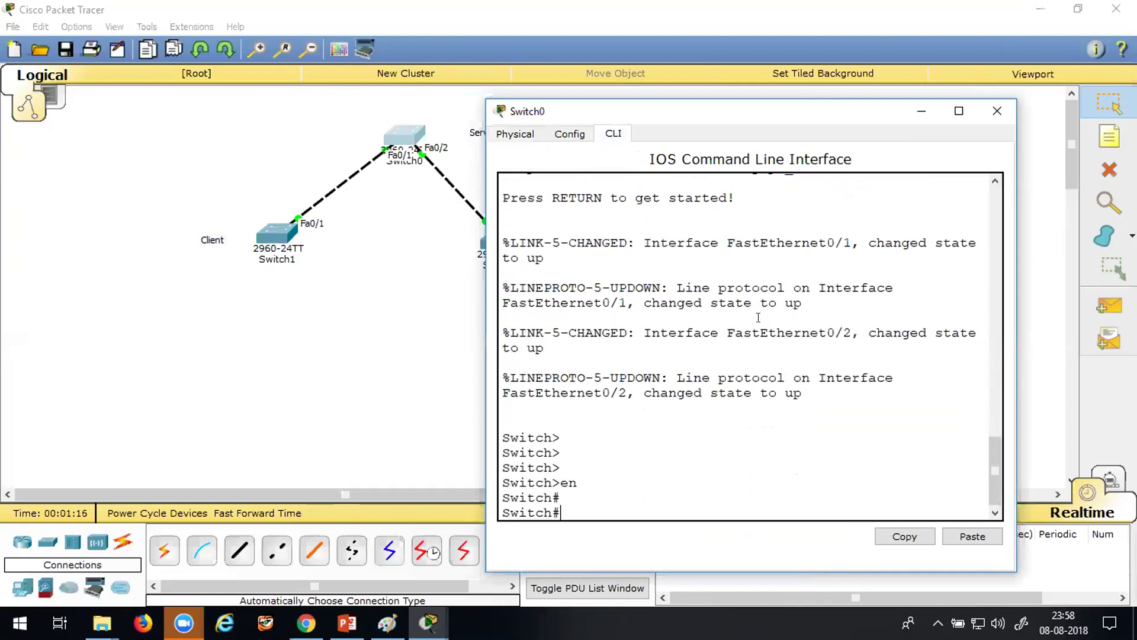
{"action": "key", "text": "Return"}
- Enter global configuration mode on Switch0 and set its hostname to Sw1
{"action": "type", "text": "conf"}
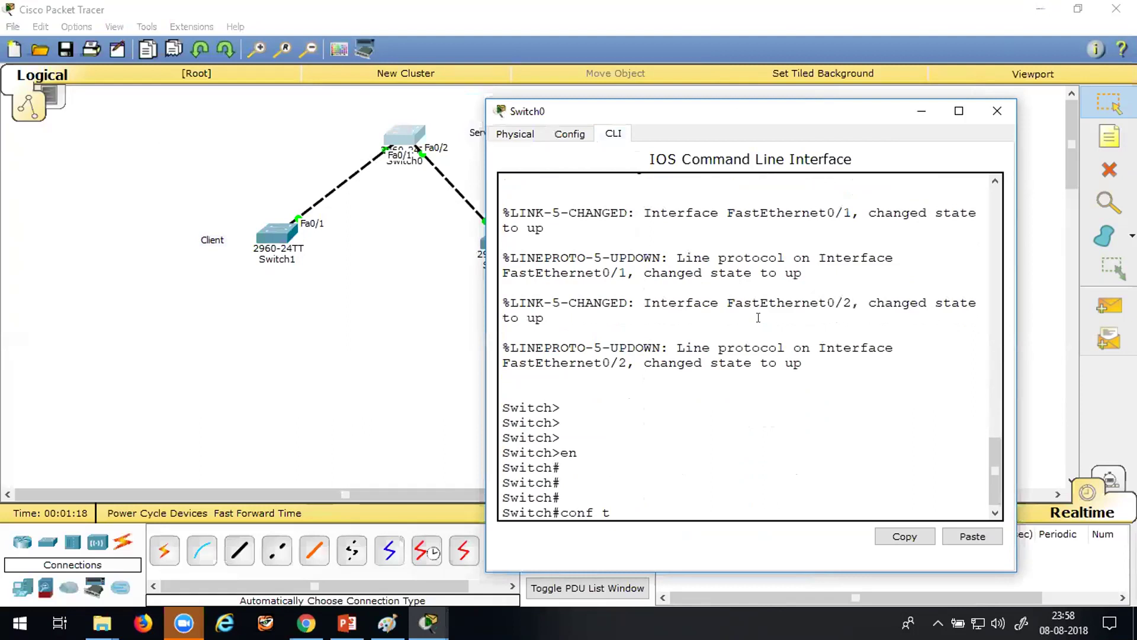
{"action": "type", "text": " t"}
{"action": "key", "text": "Return"}
{"action": "key", "text": "Return"}
{"action": "key", "text": "Return"}
{"action": "key", "text": "Return"}
{"action": "type", "text": "host Sw"}
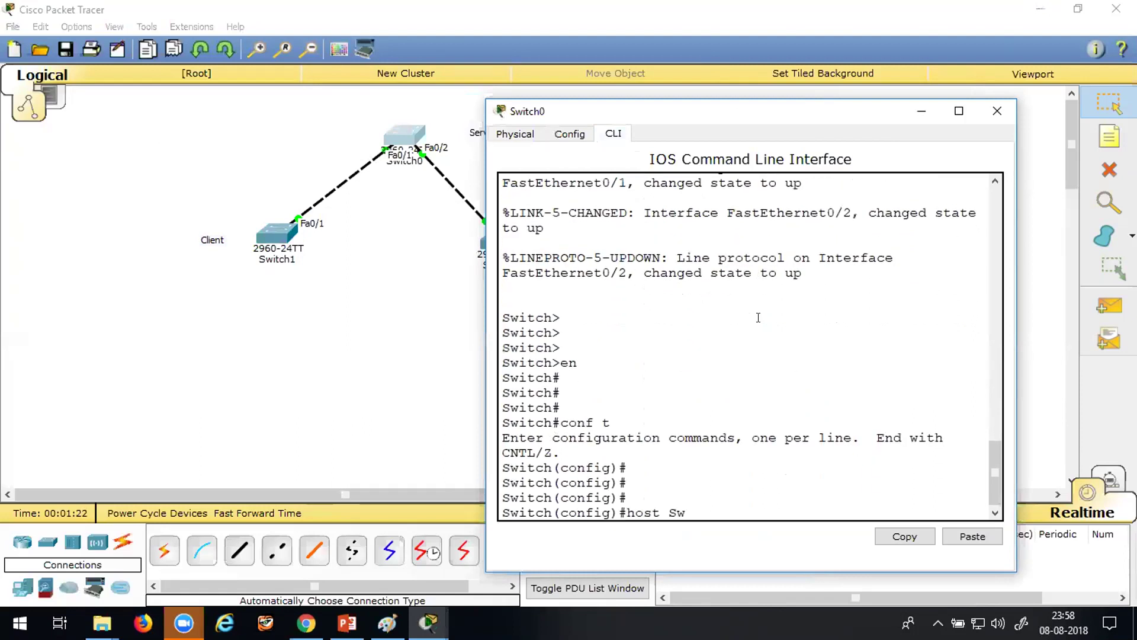
{"action": "type", "text": "1"}
{"action": "key", "text": "Return"}
{"action": "key", "text": "Return"}
{"action": "key", "text": "Return"}
{"action": "key", "text": "Return"}
- Enter interface range configuration for fa0/1-2 on Sw1
{"action": "type", "text": "int ranf"}
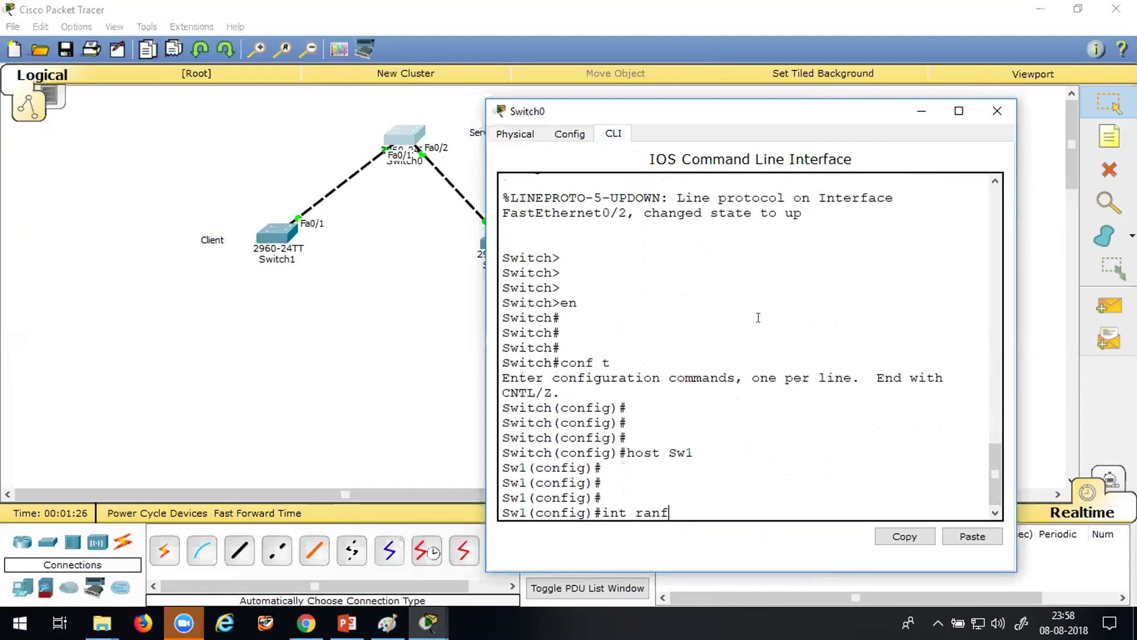
{"action": "key", "text": "Tab"}
{"action": "key", "text": "BackSpace"}
{"action": "type", "text": "g"}
{"action": "key", "text": "Tab"}
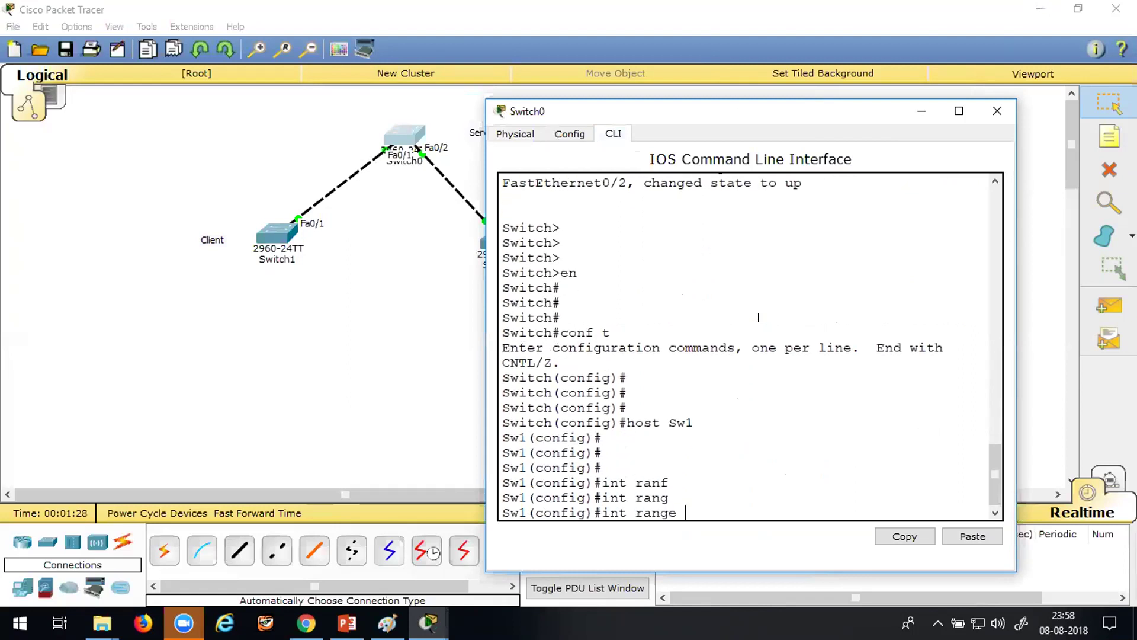
{"action": "type", "text": "fa0/1-2"}
{"action": "key", "text": "Return"}
- Set the selected interface range to "switchport mode trunk" and return to global configuration mode with "ex"
{"action": "type", "text": "swi"}
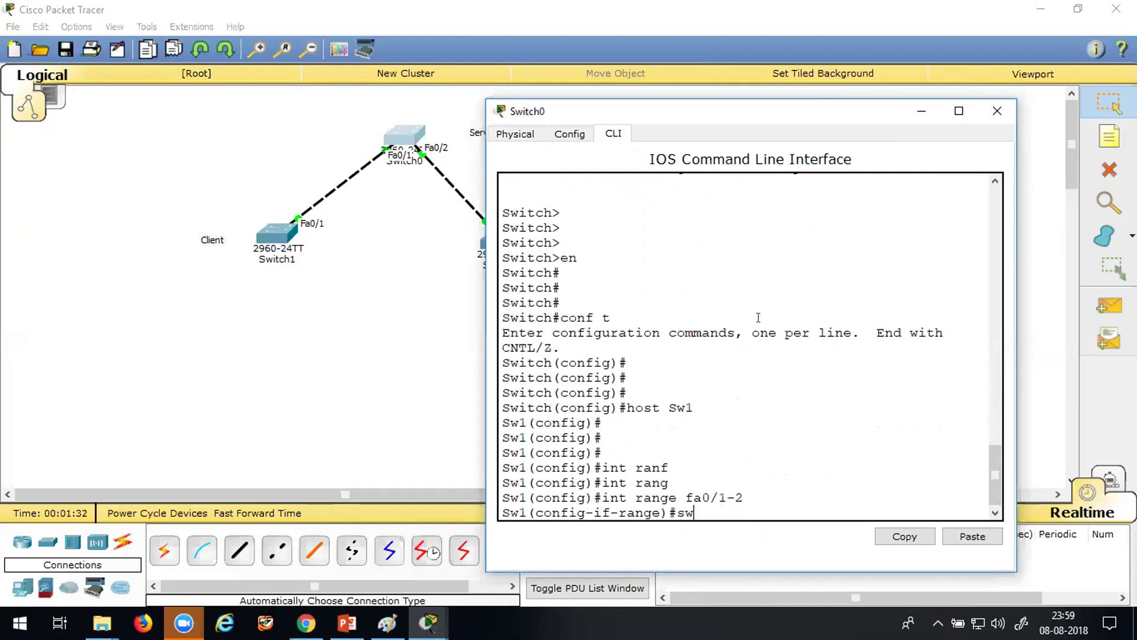
{"action": "key", "text": "Tab"}
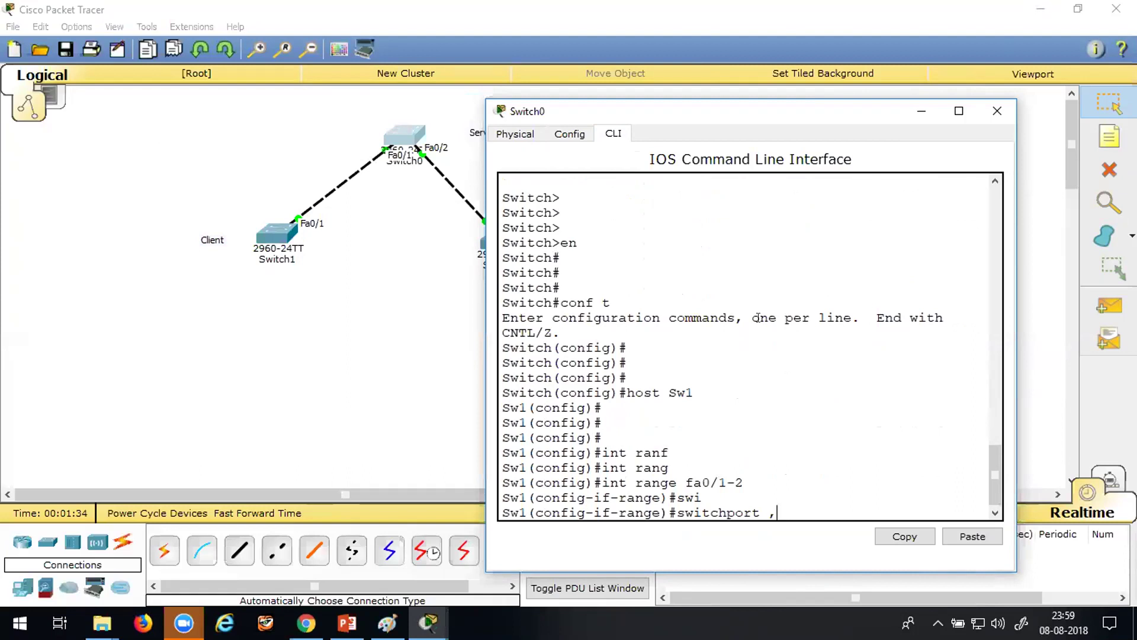
{"action": "type", "text": "mo"}
{"action": "key", "text": "Tab"}
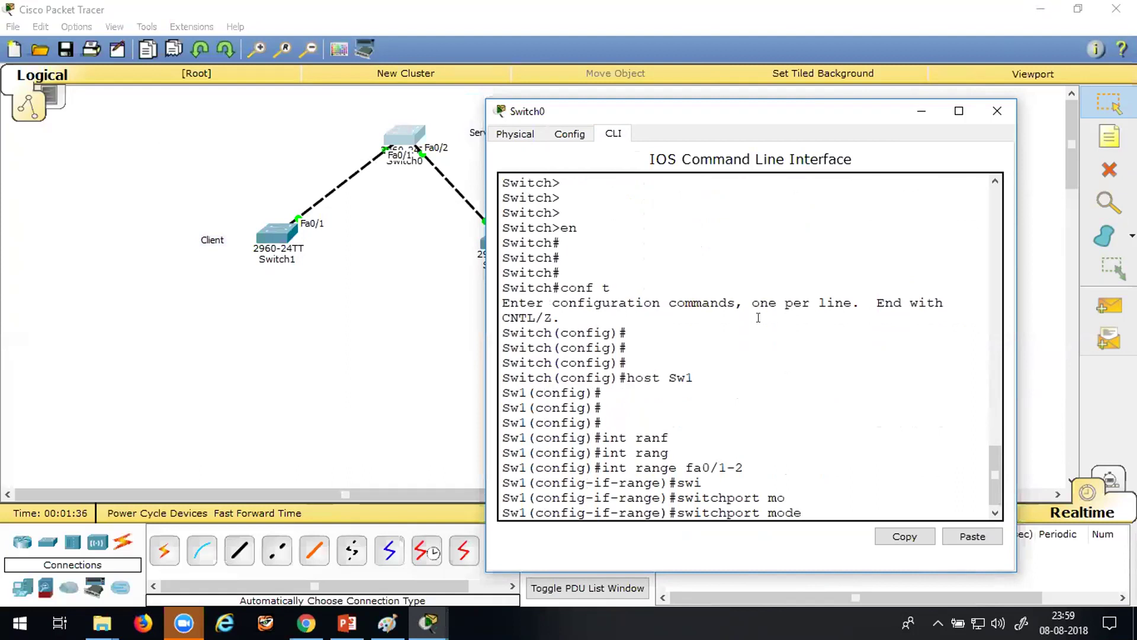
{"action": "type", "text": "tr"}
{"action": "key", "text": "Tab"}
{"action": "key", "text": "Return"}
{"action": "key", "text": "Return"}
{"action": "key", "text": "Return"}
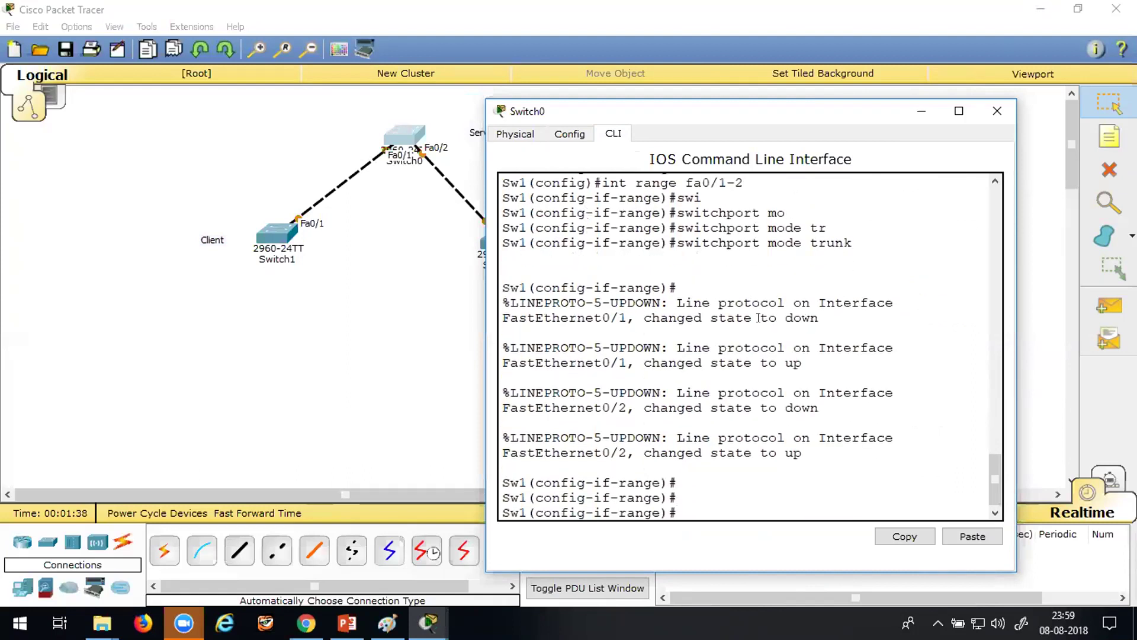
{"action": "type", "text": "ex"}
{"action": "key", "text": "Return"}
{"action": "key", "text": "Return"}
{"action": "key", "text": "Return"}
{"action": "key", "text": "Return"}
- List the command history with "do sh his" and copy the lines from "host Sw1" through "ex"
{"action": "type", "text": "do sh his"}
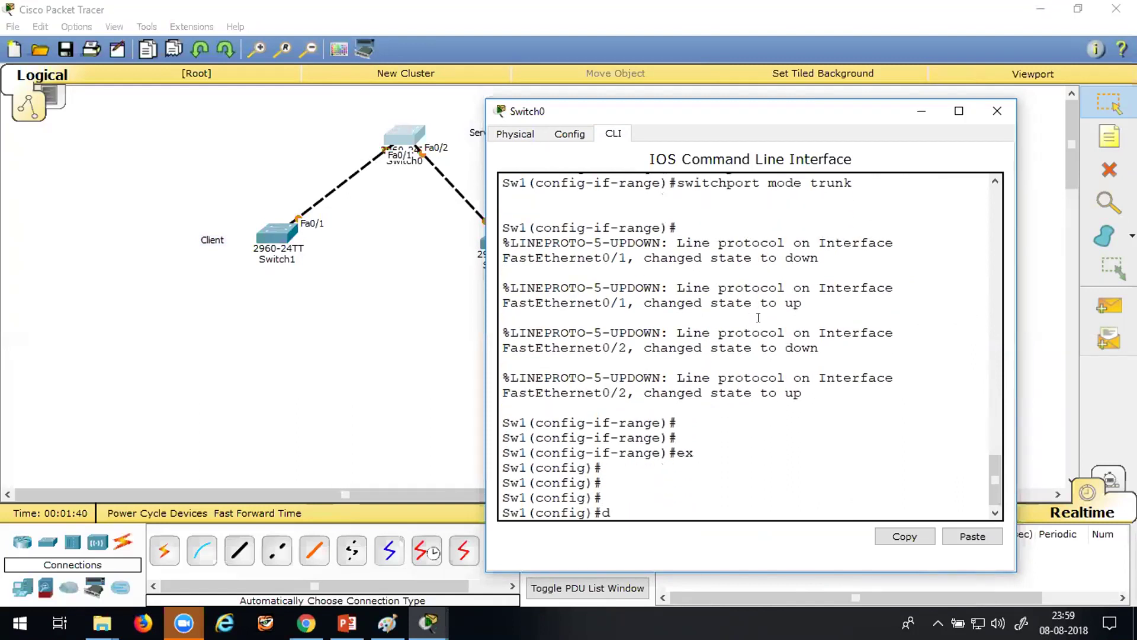
{"action": "key", "text": "Return"}
{"action": "key", "text": "Return"}
{"action": "key", "text": "Return"}
{"action": "key", "text": "Return"}
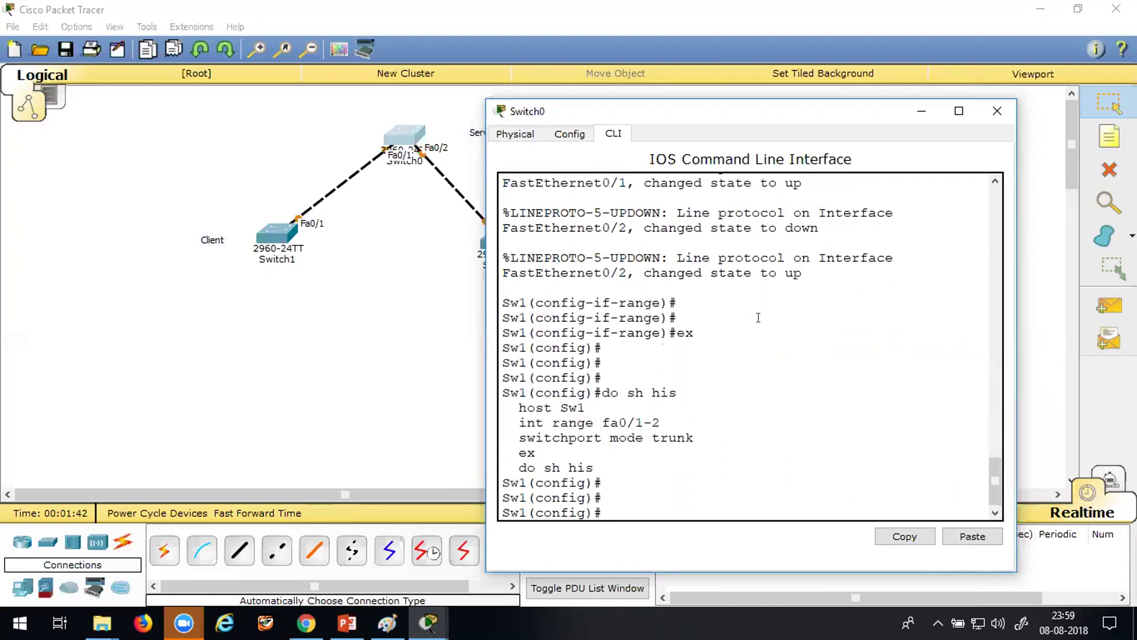
{"action": "left_click_drag", "start_coordinate": [519, 393], "coordinate": [738, 434]}
{"action": "key", "text": "ctrl+c"}
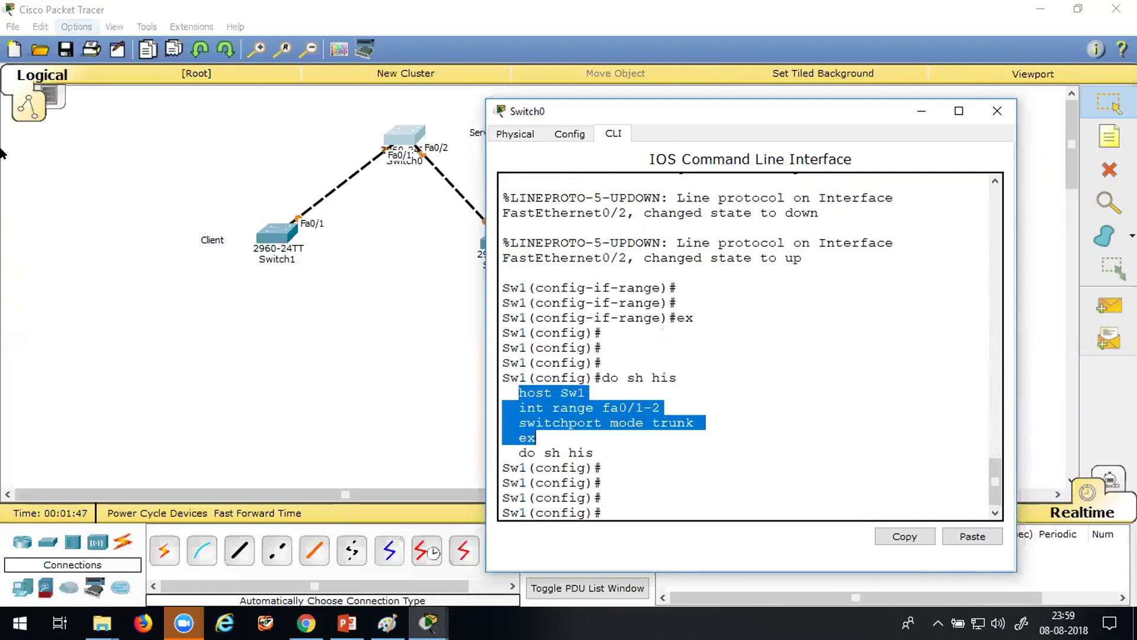
- Open the command line of Switch1 and enter global configuration mode with "en" and "conf t"
{"action": "left_click", "coordinate": [261, 239]}
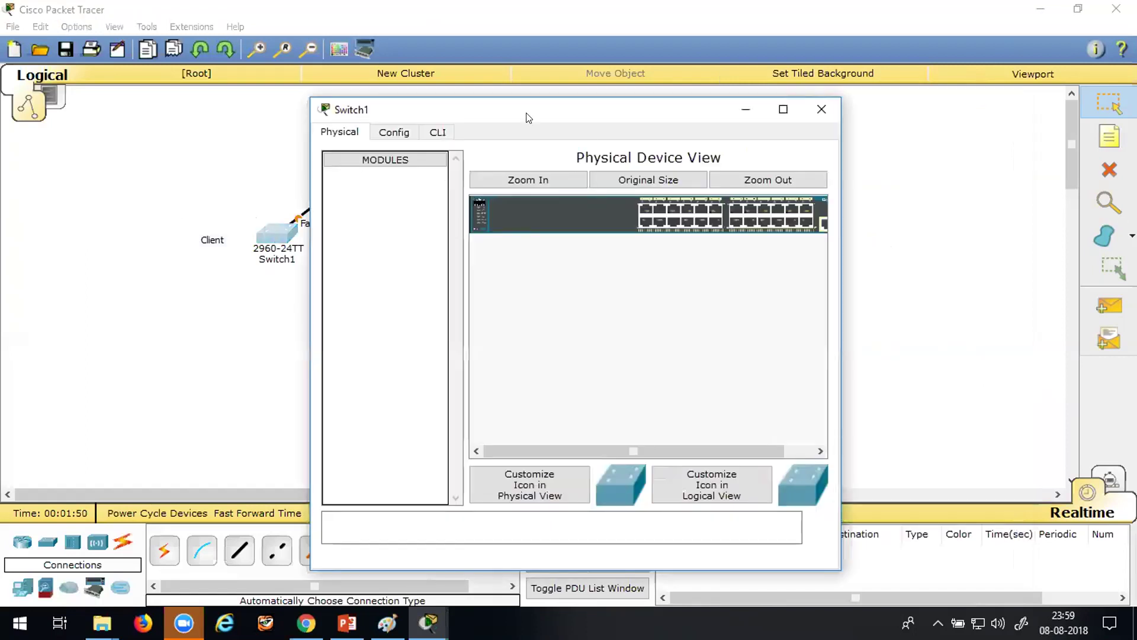
{"action": "left_click", "coordinate": [438, 132]}
{"action": "key", "text": "Return"}
{"action": "key", "text": "Return"}
{"action": "key", "text": "Return"}
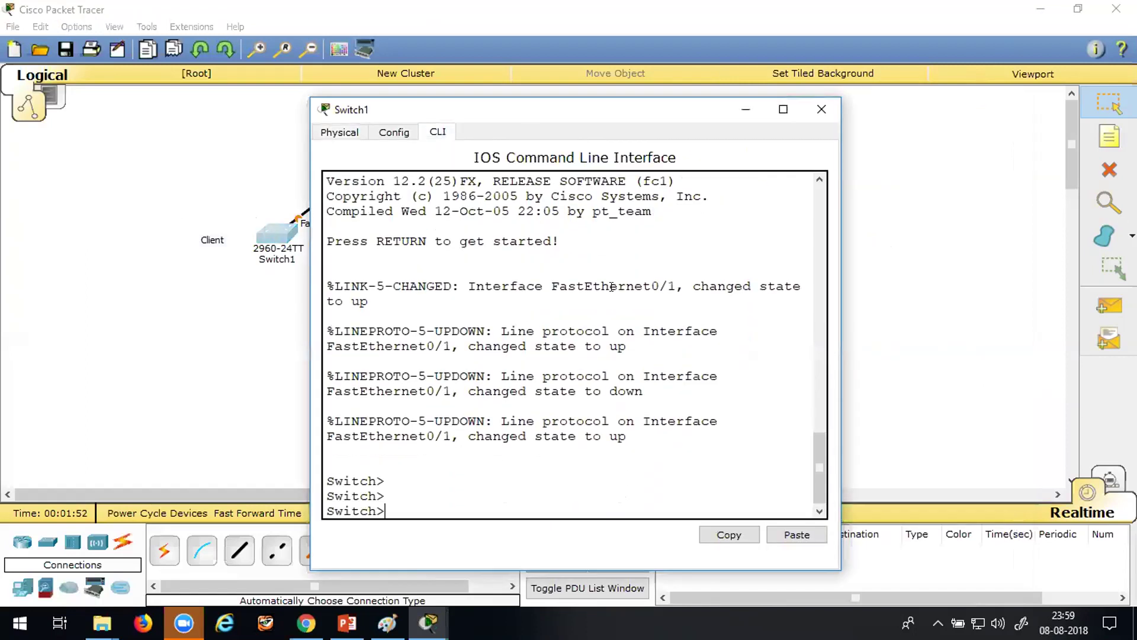
{"action": "key", "text": "Return"}
{"action": "type", "text": "en"}
{"action": "key", "text": "Return"}
{"action": "key", "text": "Return"}
{"action": "type", "text": "conf t"}
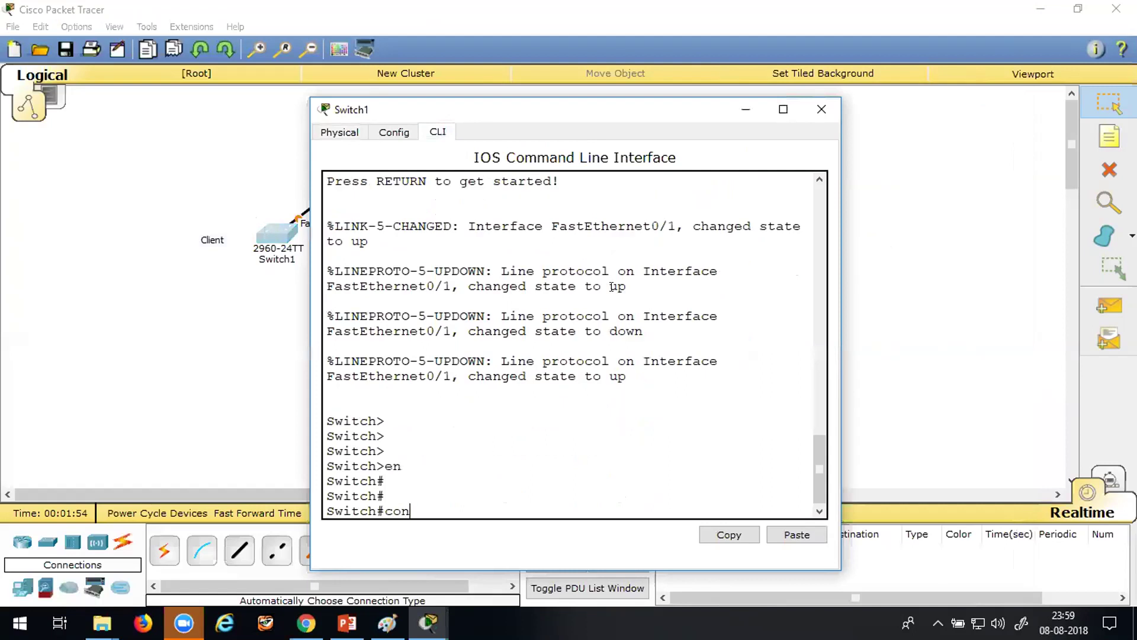
{"action": "key", "text": "Return"}
{"action": "key", "text": "Return"}
{"action": "key", "text": "Return"}
{"action": "key", "text": "Return"}
{"action": "key", "text": "Return"}
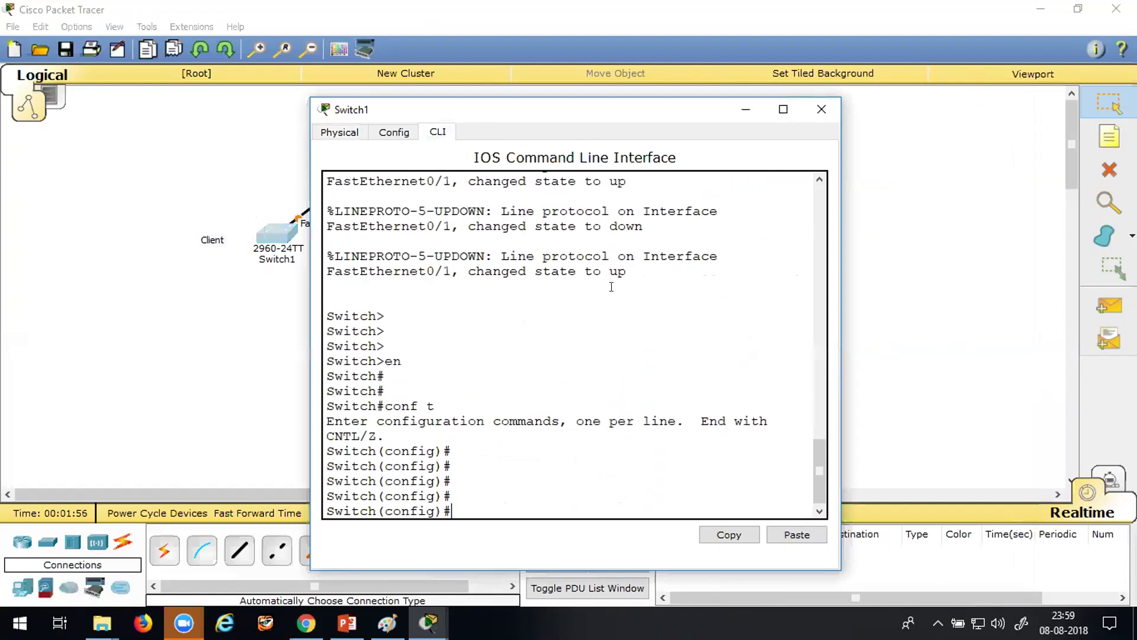
- Set the hostname of Switch1 to Sw2
{"action": "type", "text": "host Sw2"}
{"action": "key", "text": "Return"}
{"action": "key", "text": "Return"}
{"action": "key", "text": "Return"}
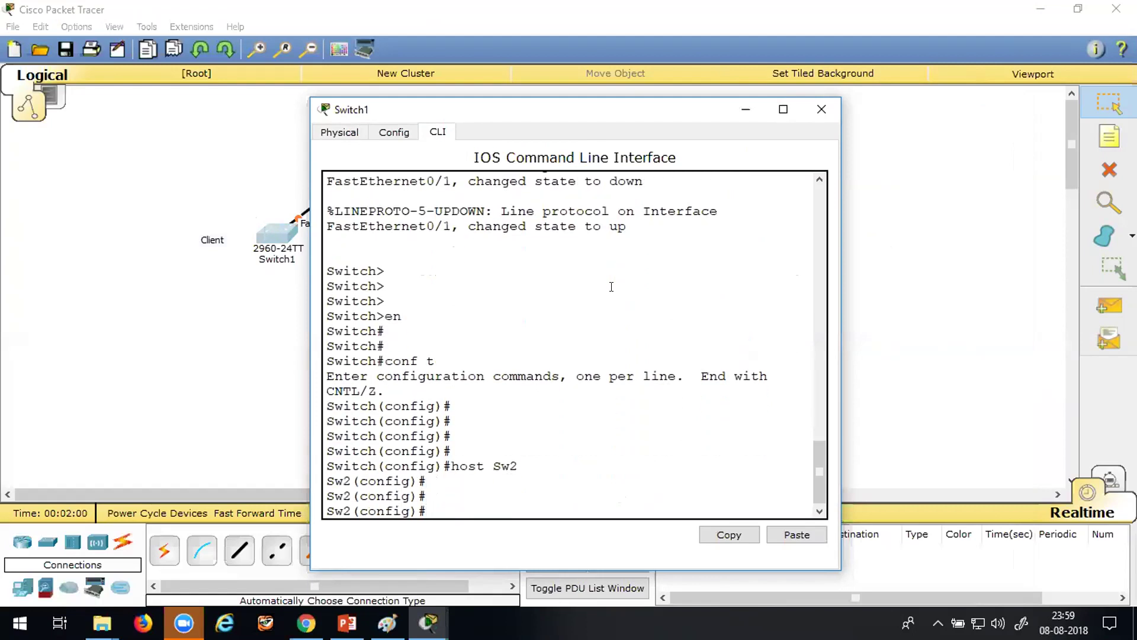
- Paste the copied commands from "host Sw1" through "ex" on Switch1 to put fa0/1-2 in trunk mode, and minimize its window
{"action": "right_click", "coordinate": [474, 499]}
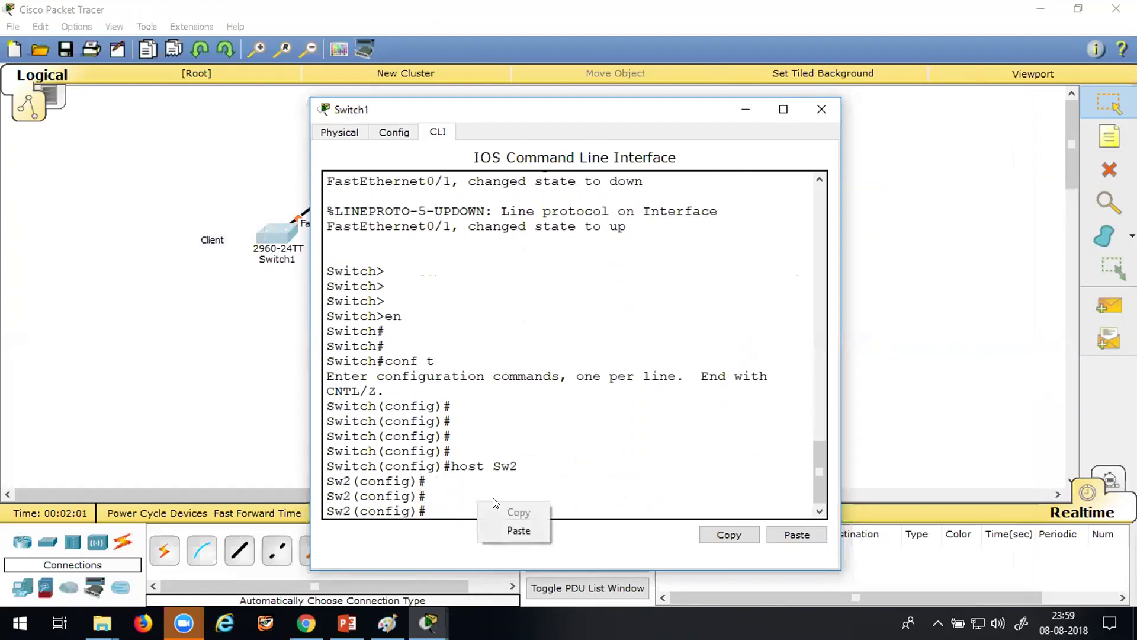
{"action": "left_click", "coordinate": [527, 527]}
{"action": "key", "text": "Return"}
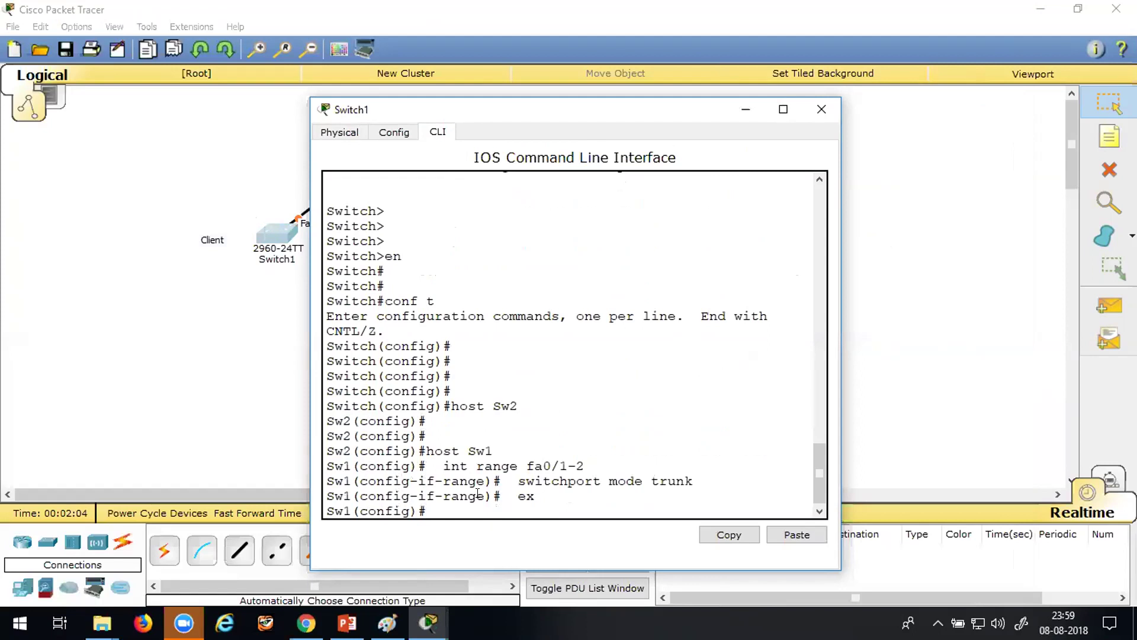
{"action": "left_click", "coordinate": [746, 108]}
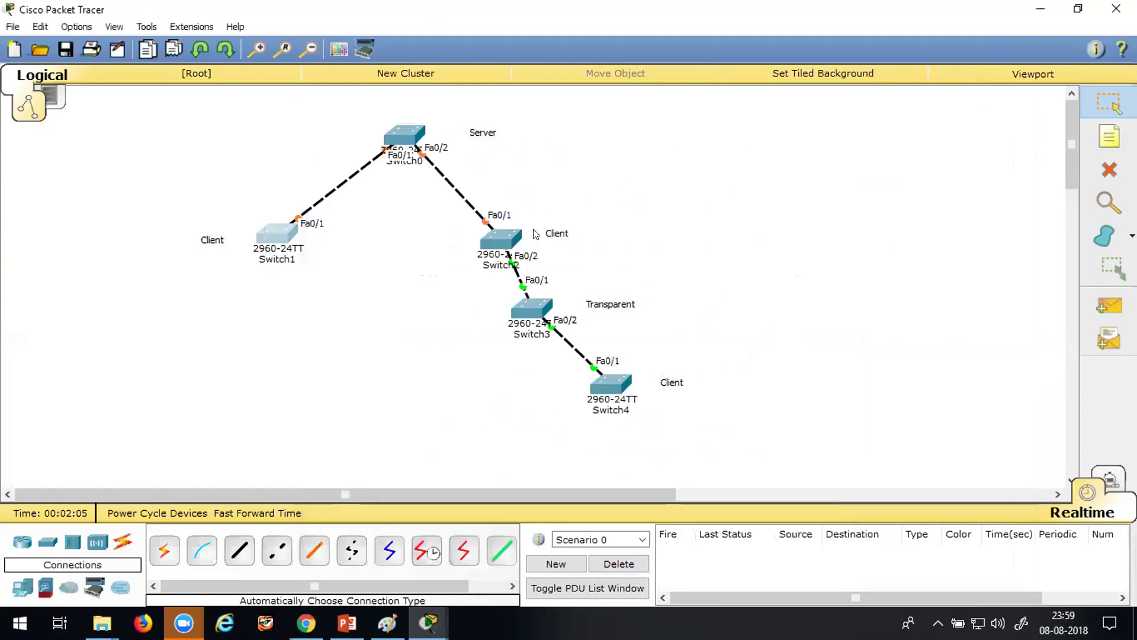
- Open the command line of Switch2 and enter global configuration mode with "en" and "conf t"
{"action": "left_click", "coordinate": [497, 243]}
{"action": "left_click", "coordinate": [438, 131]}
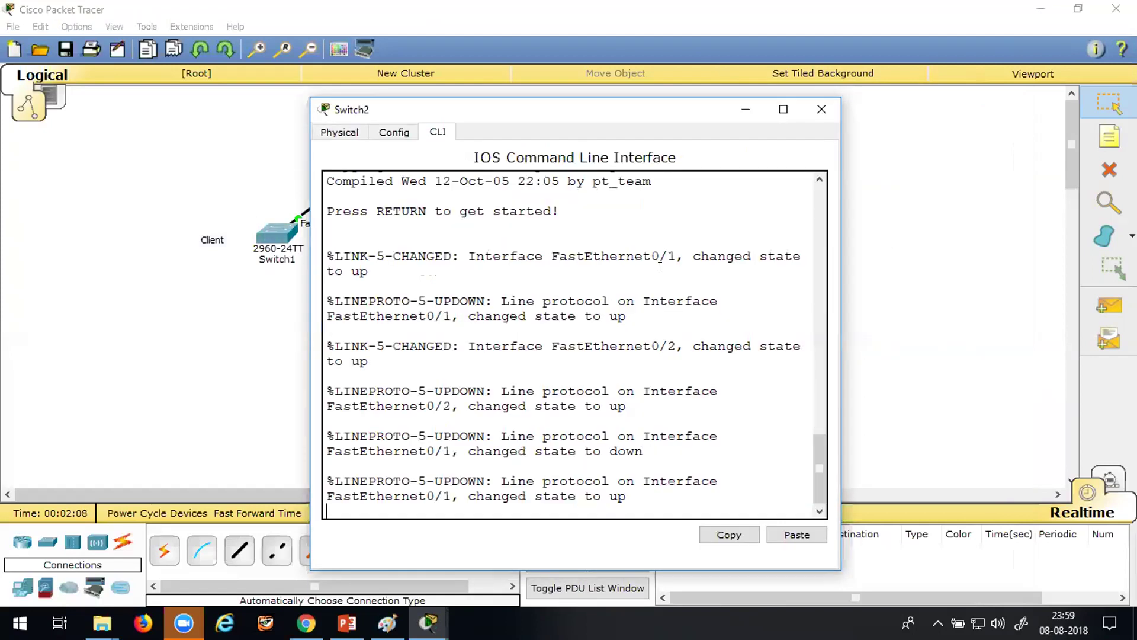
{"action": "key", "text": "Return"}
{"action": "key", "text": "Return"}
{"action": "key", "text": "Return"}
{"action": "key", "text": "Return"}
{"action": "type", "text": "en"}
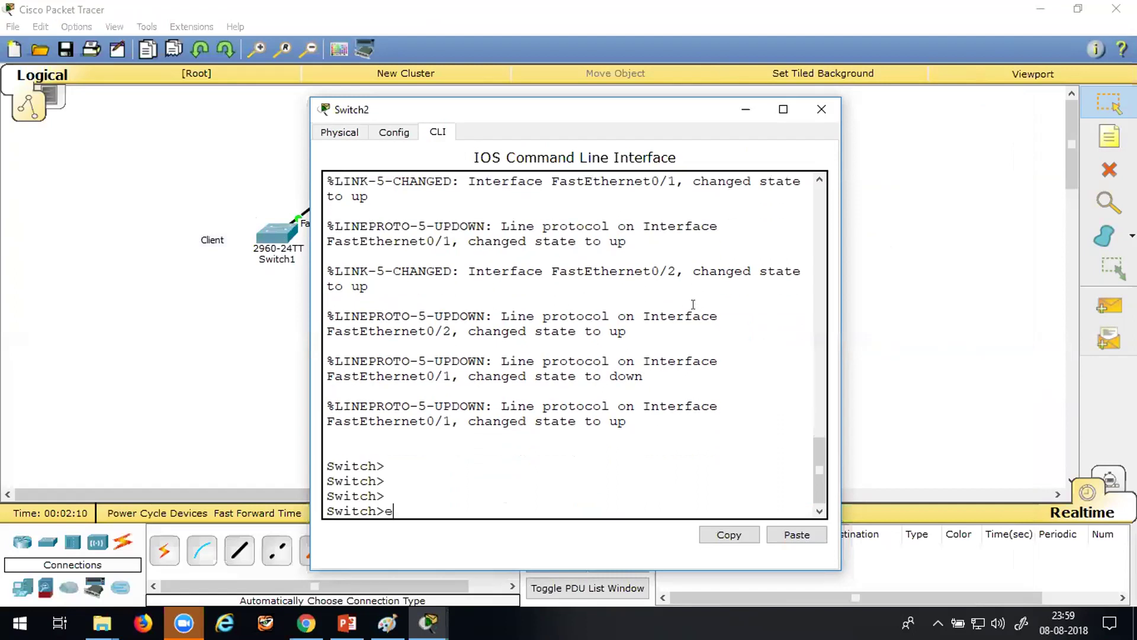
{"action": "key", "text": "Return"}
{"action": "key", "text": "Return"}
{"action": "type", "text": "conf t"}
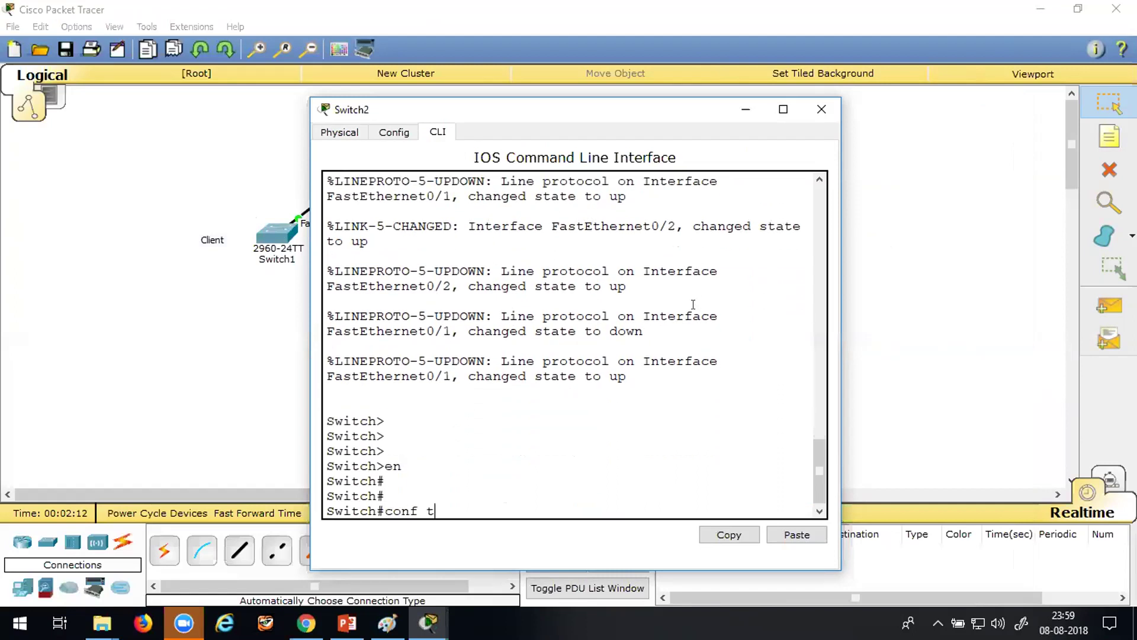
{"action": "key", "text": "Return"}
{"action": "key", "text": "Return"}
{"action": "key", "text": "Return"}
{"action": "key", "text": "Return"}
- Set the hostname of Switch2 to sw3
{"action": "type", "text": "host sw"}
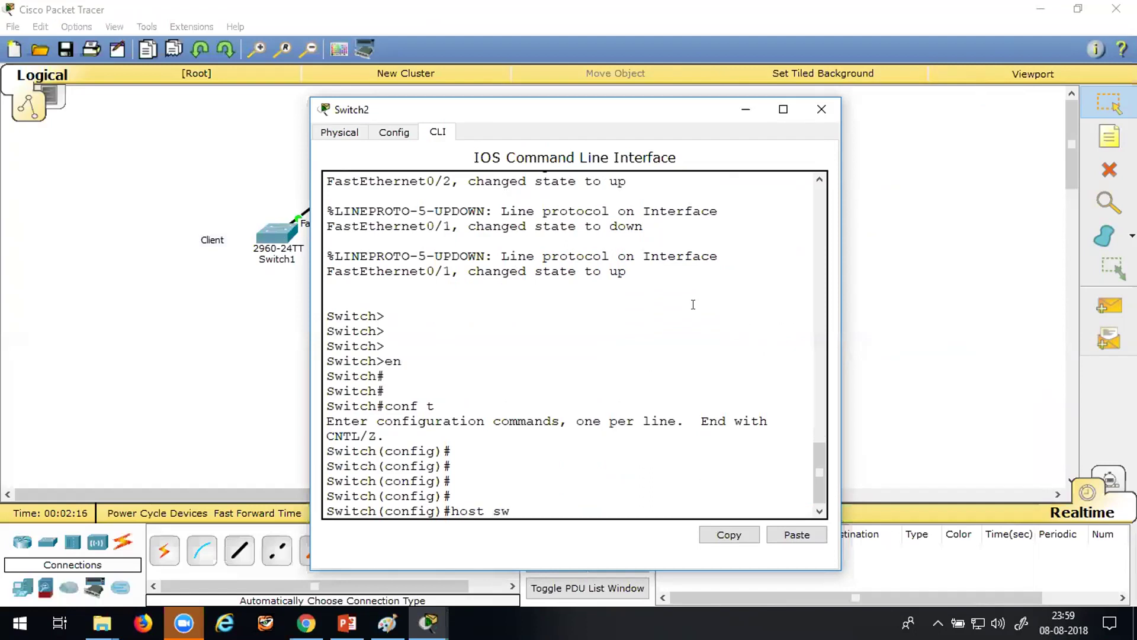
{"action": "type", "text": "3"}
{"action": "key", "text": "Return"}
{"action": "key", "text": "Return"}
{"action": "key", "text": "Return"}
{"action": "key", "text": "Return"}
- Paste the copied trunk configuration for fa0/1-2 on Switch2 and minimize its window
{"action": "right_click", "coordinate": [440, 525]}
{"action": "left_click", "coordinate": [482, 541]}
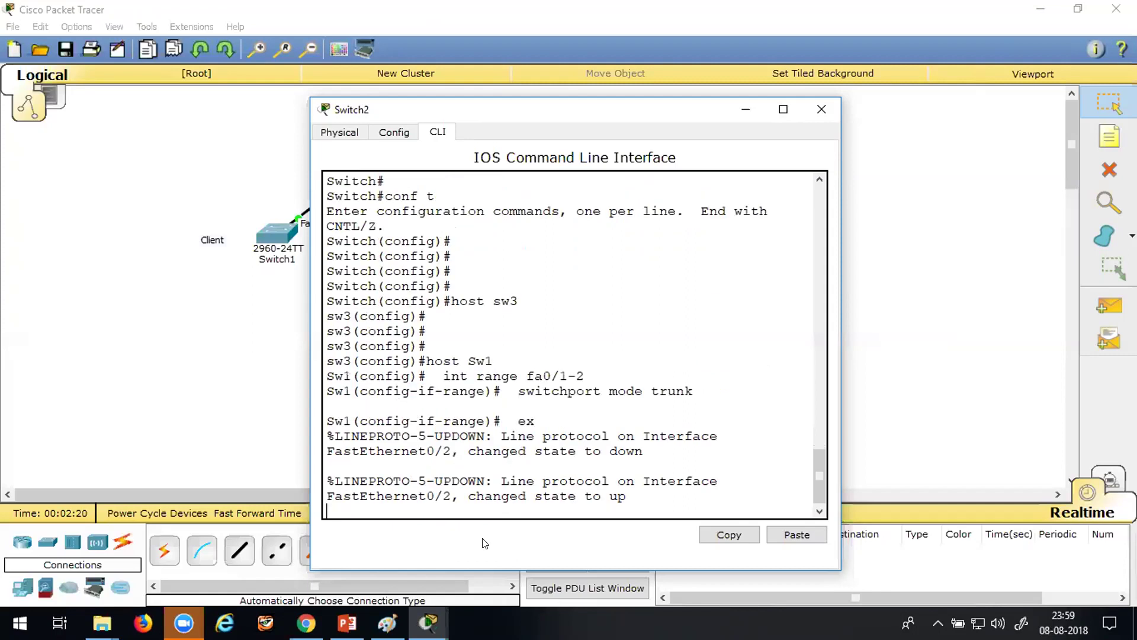
{"action": "key", "text": "Return"}
{"action": "key", "text": "Return"}
{"action": "key", "text": "Return"}
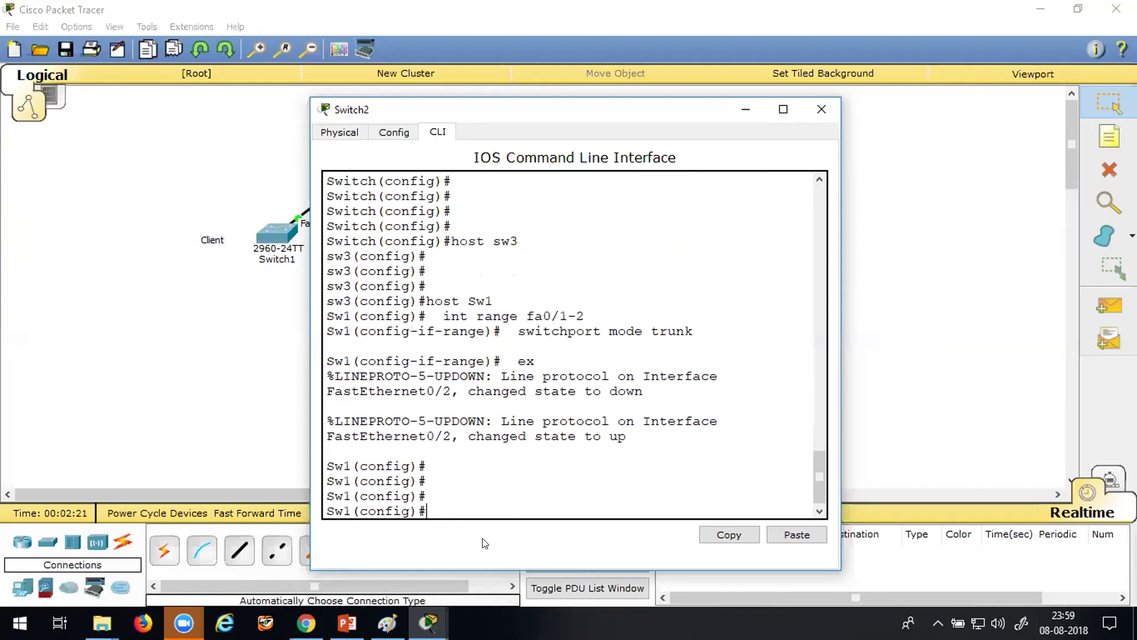
{"action": "left_click", "coordinate": [743, 112]}
- Open the command line of Switch3 and enter global configuration mode with "en" and "conf t"
{"action": "double_click", "coordinate": [528, 312]}
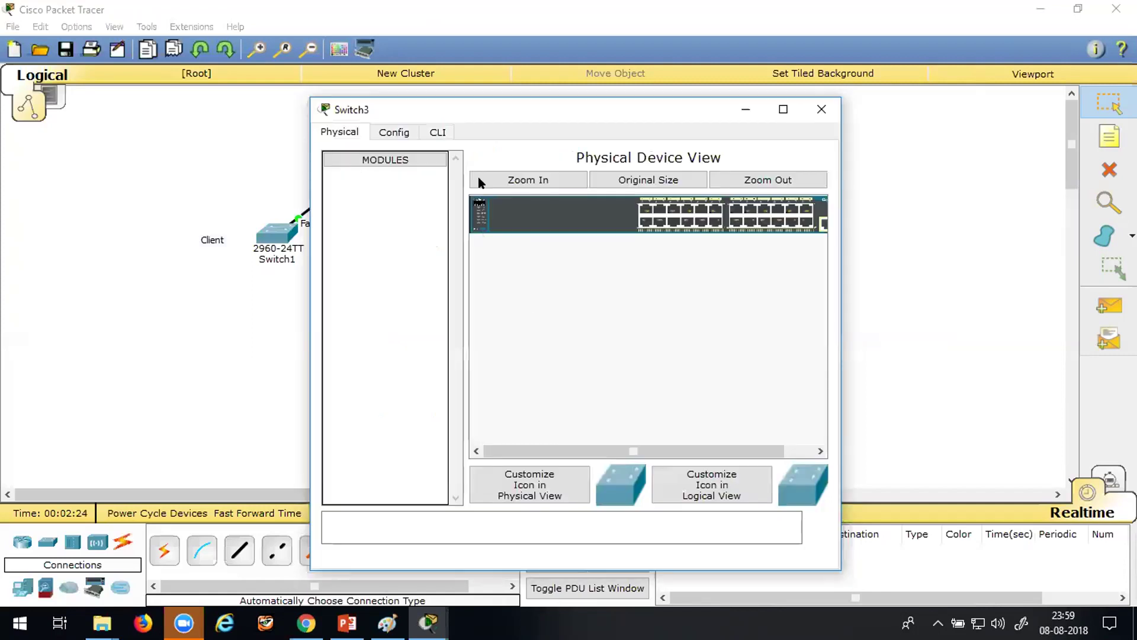
{"action": "left_click", "coordinate": [438, 132]}
{"action": "key", "text": "Return"}
{"action": "key", "text": "Return"}
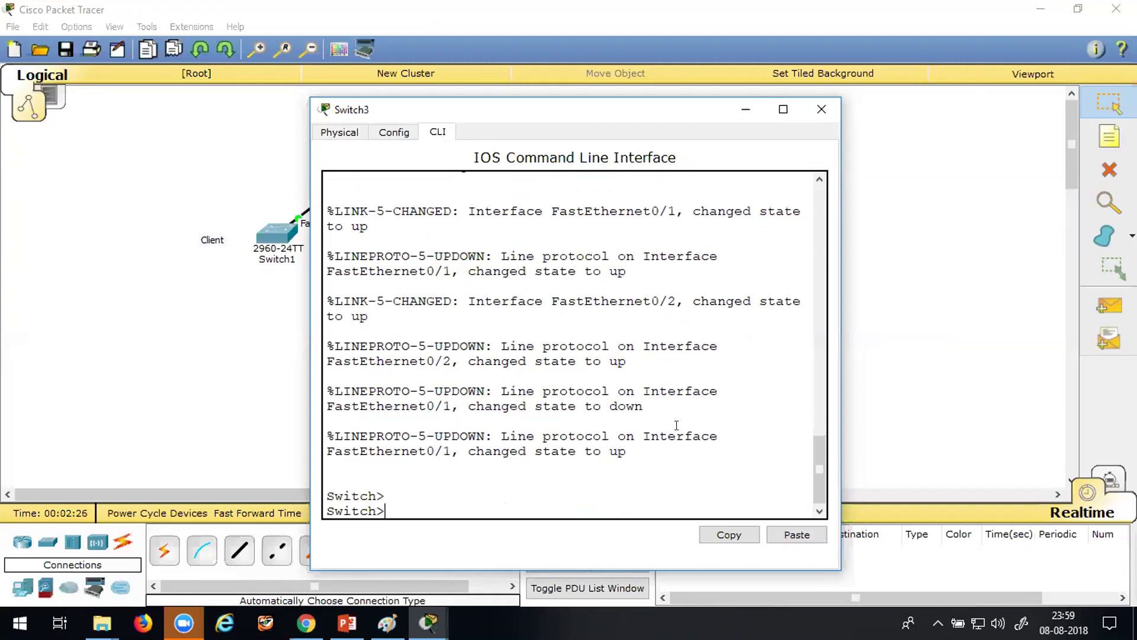
{"action": "key", "text": "Return"}
{"action": "type", "text": "en"}
{"action": "key", "text": "Return"}
{"action": "key", "text": "Return"}
{"action": "type", "text": "conf t"}
{"action": "key", "text": "Return"}
{"action": "key", "text": "Return"}
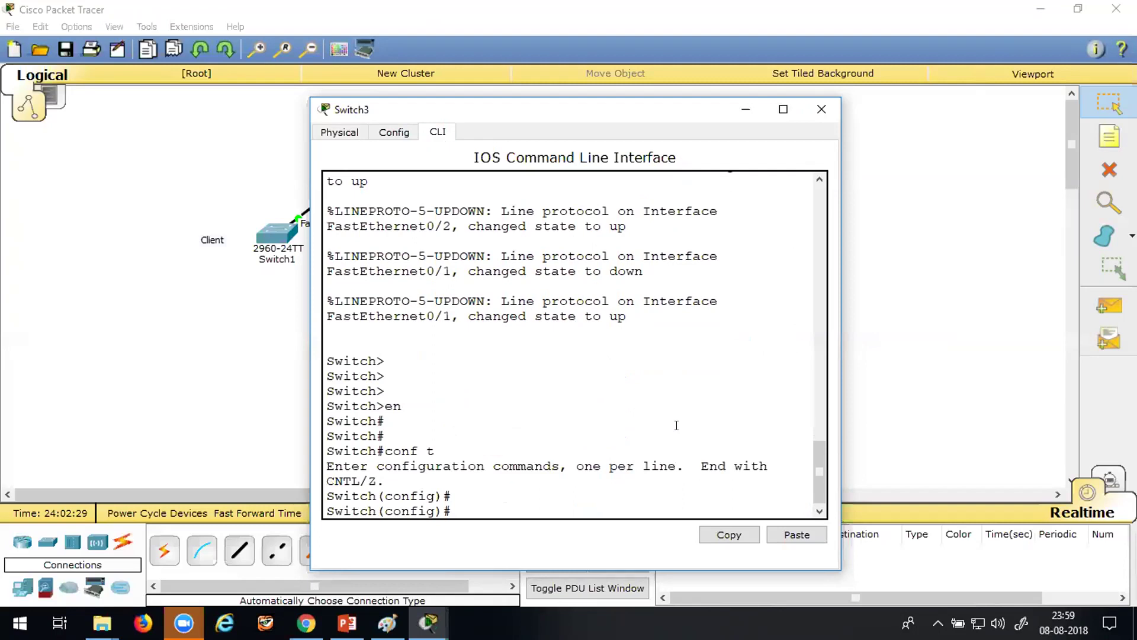
{"action": "key", "text": "Return"}
- Set the hostname of Switch3 to Sw4
{"action": "type", "text": "host"}
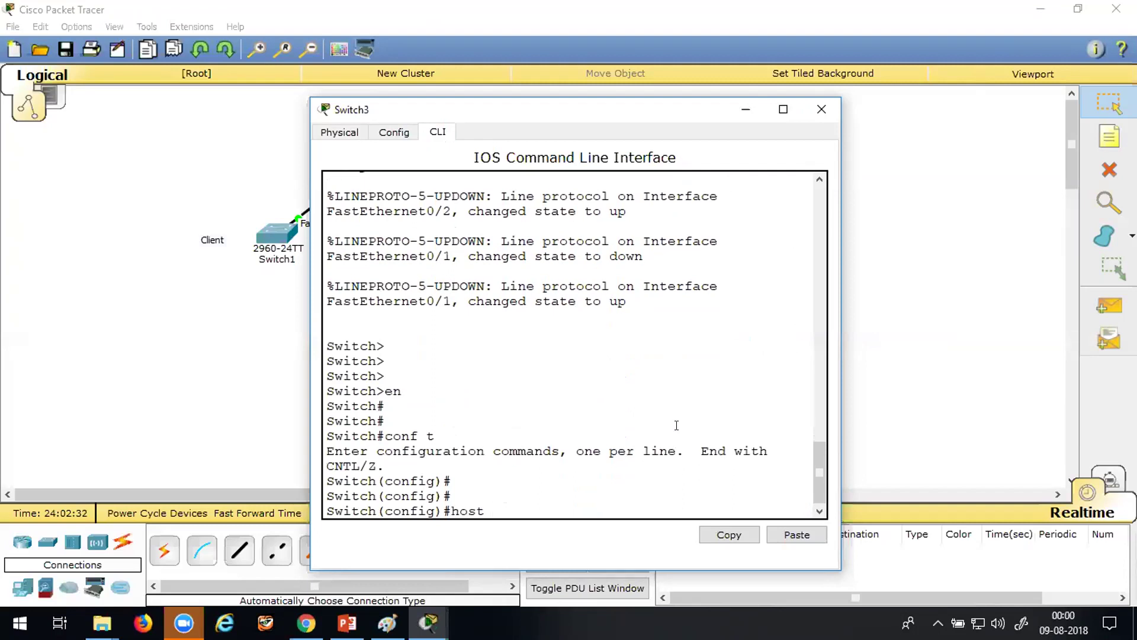
{"action": "type", "text": " Sw4"}
{"action": "key", "text": "Return"}
- Paste the copied commands on Switch3 to set fa0/1-2 to "switchport mode trunk"
{"action": "right_click", "coordinate": [446, 493]}
{"action": "left_click", "coordinate": [480, 529]}
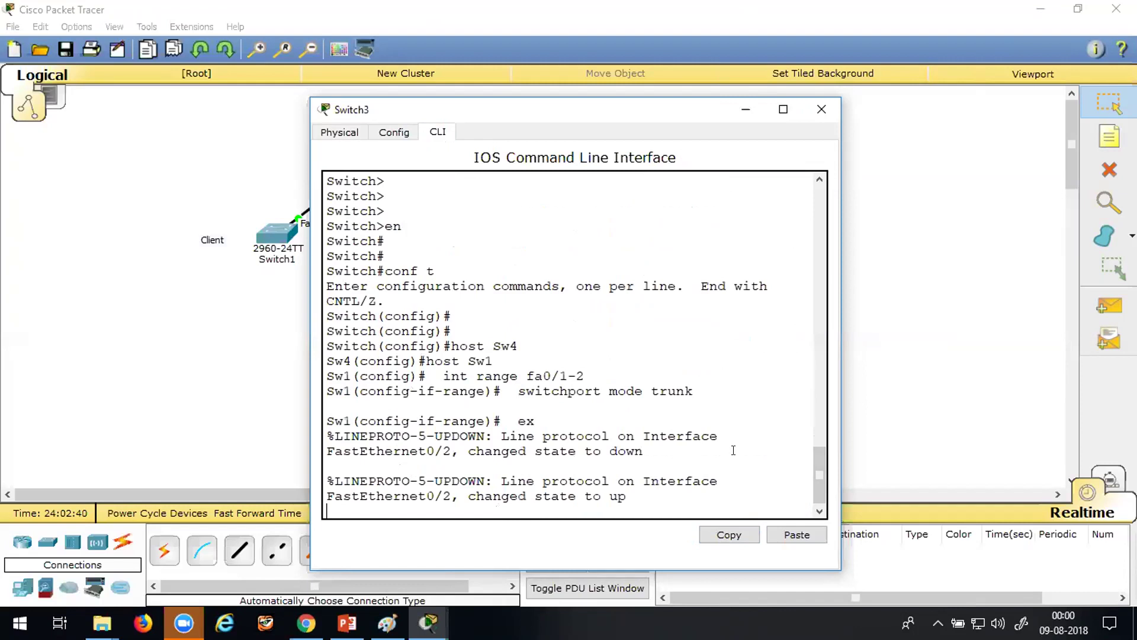
{"action": "key", "text": "Return"}
{"action": "key", "text": "Return"}
{"action": "key", "text": "Return"}
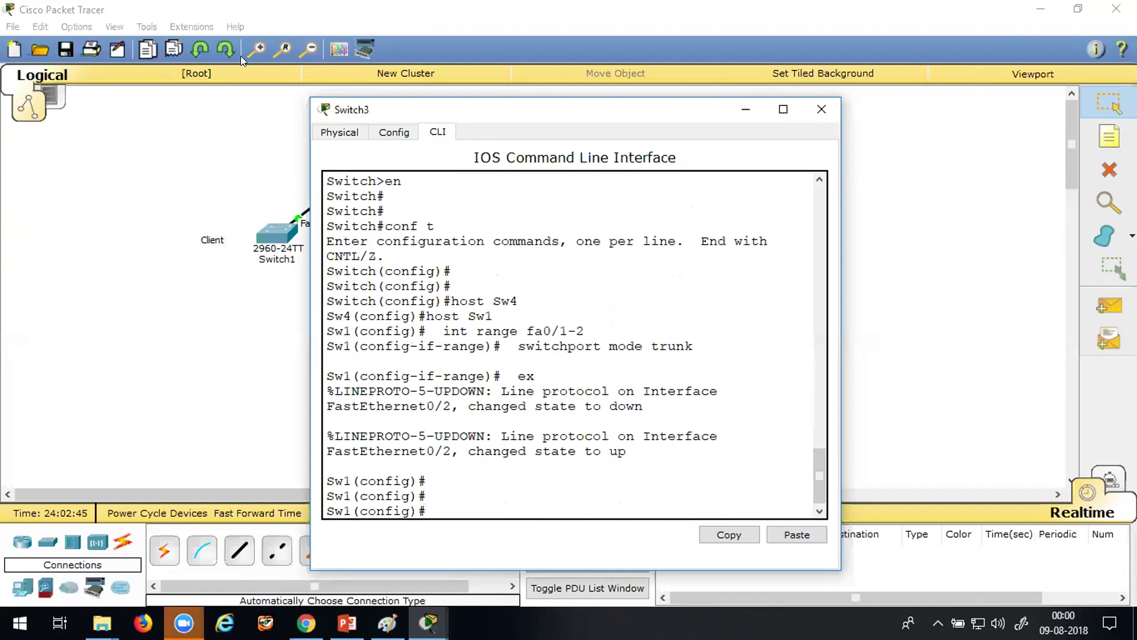
- Move the Switch3 window clear of the topology and reapply the hostname with "host Sw4"
{"action": "left_click", "coordinate": [724, 66]}
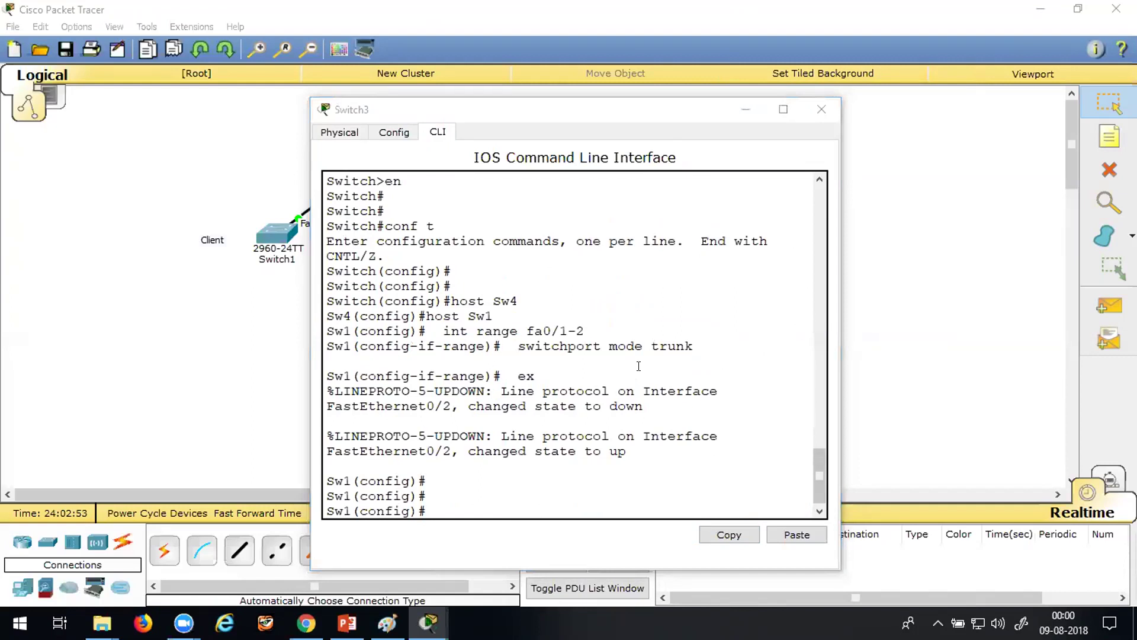
{"action": "left_click_drag", "start_coordinate": [518, 346], "coordinate": [702, 341]}
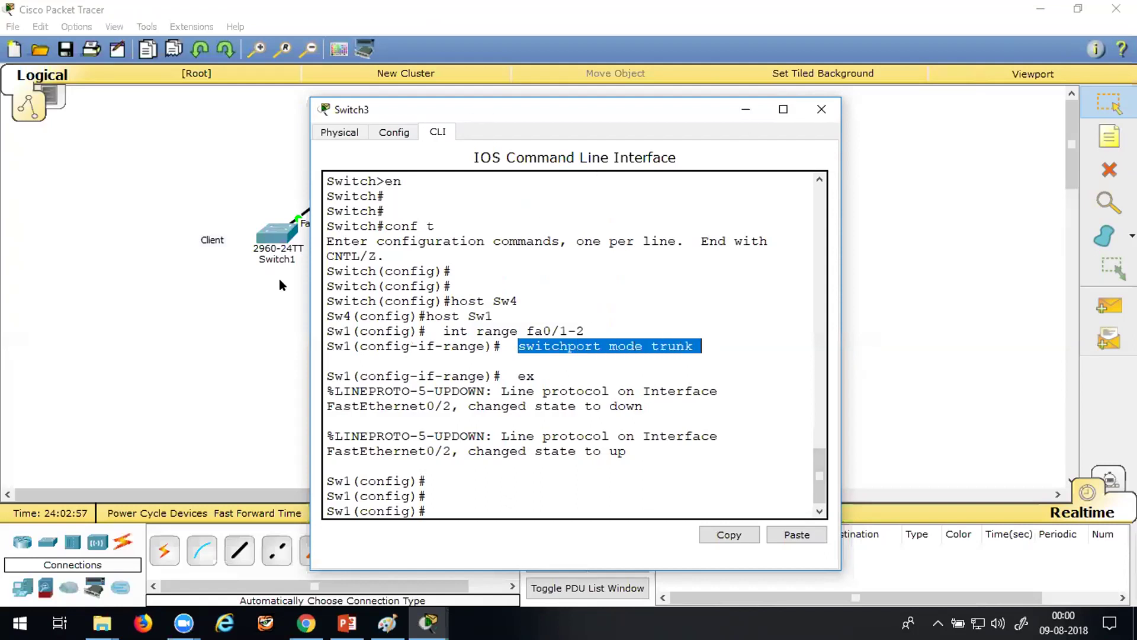
{"action": "left_click_drag", "start_coordinate": [474, 109], "coordinate": [738, 117]}
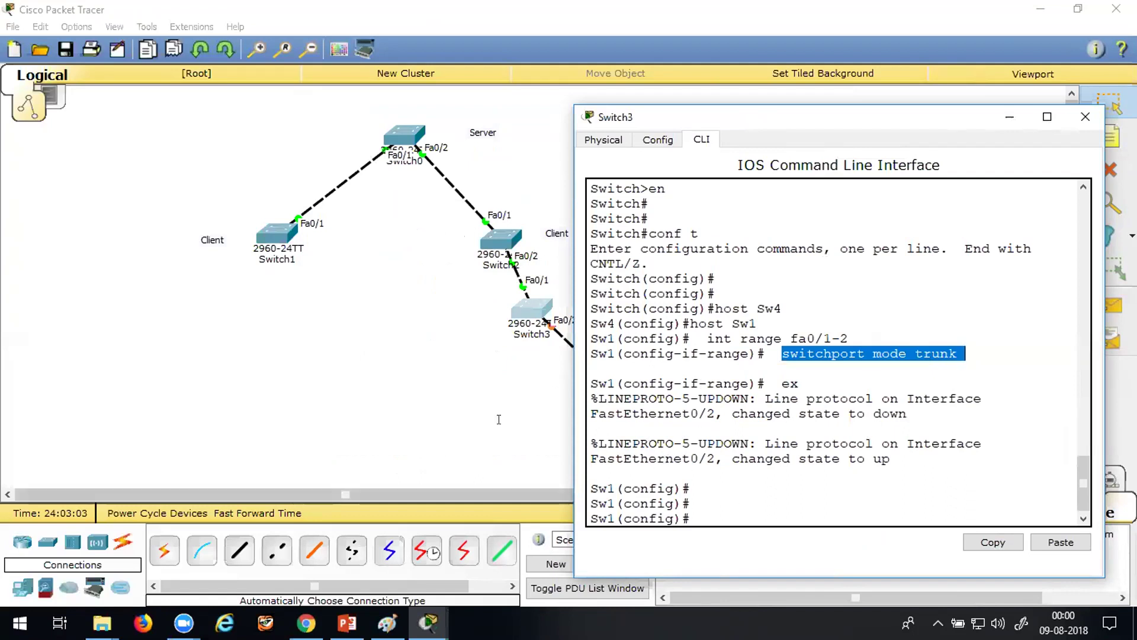
{"action": "left_click", "coordinate": [699, 516]}
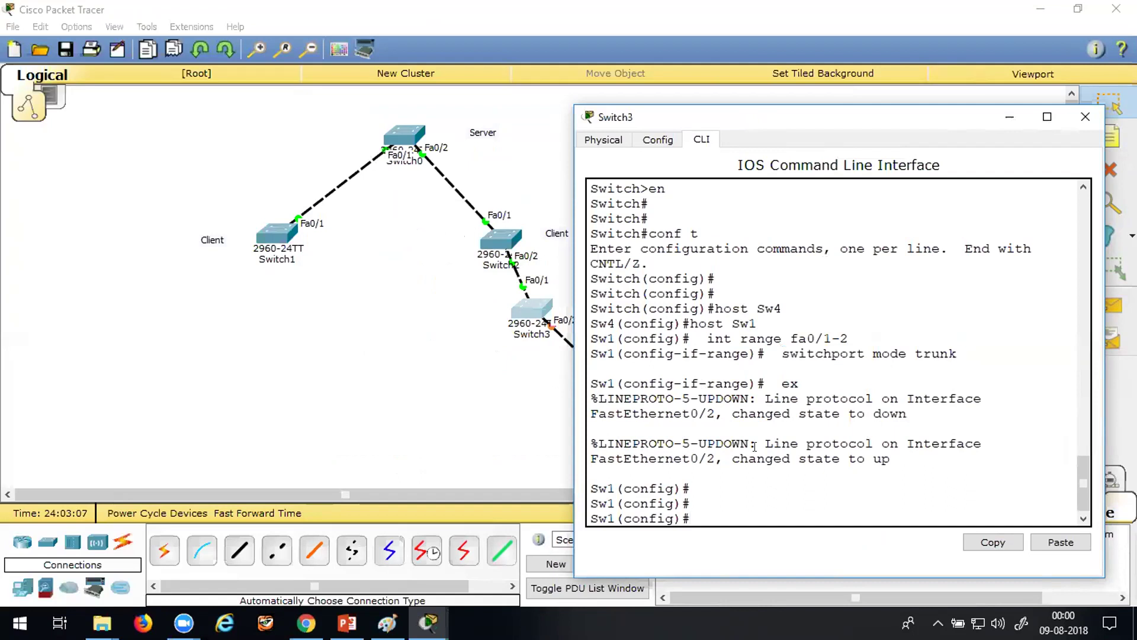
{"action": "type", "text": "host Sw4"}
{"action": "key", "text": "Return"}
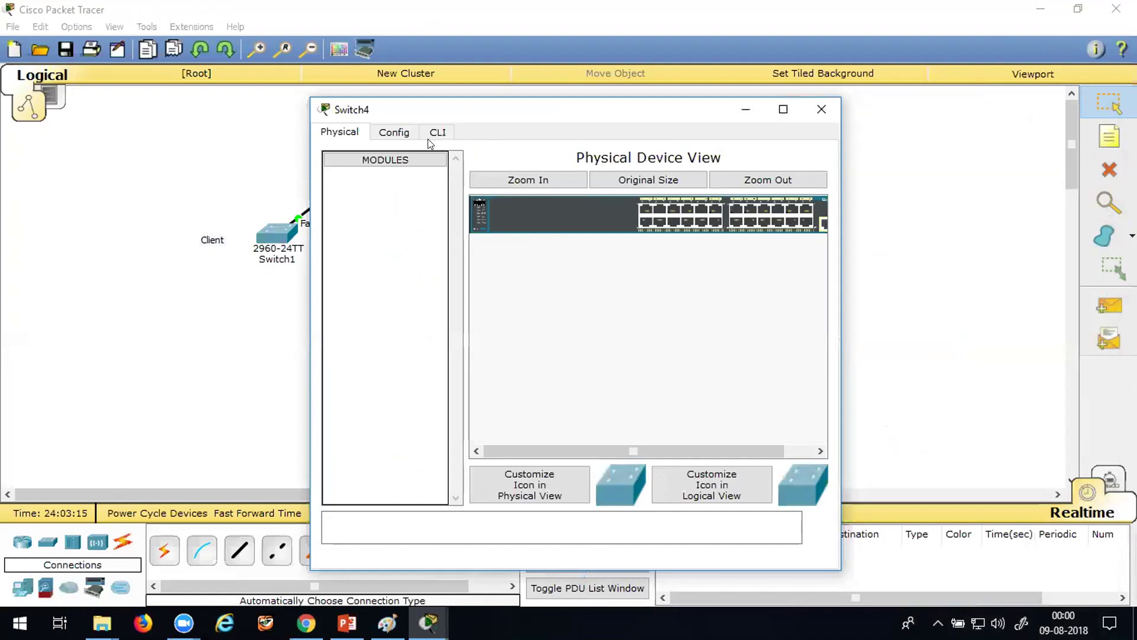
- Open the command line of Switch4 and enter global configuration mode with "en" and "conf t"
{"action": "left_click", "coordinate": [438, 134]}
{"action": "key", "text": "Return"}
{"action": "key", "text": "Return"}
{"action": "key", "text": "Return"}
{"action": "key", "text": "Return"}
{"action": "type", "text": "en"}
{"action": "key", "text": "Return"}
{"action": "key", "text": "Return"}
{"action": "type", "text": "conf t"}
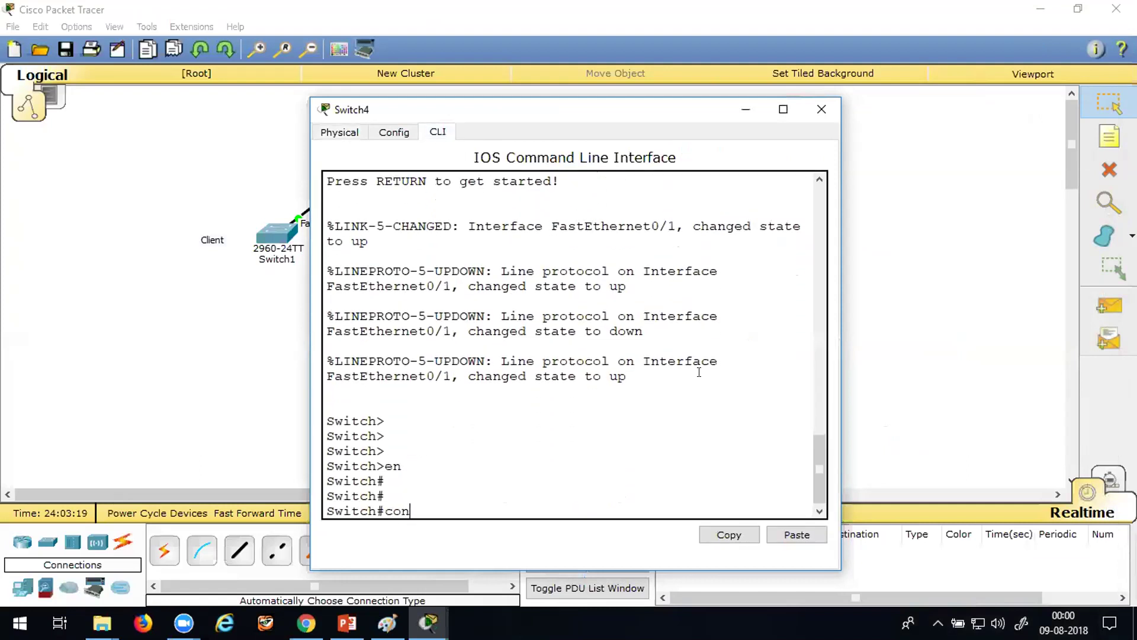
{"action": "key", "text": "Return"}
{"action": "key", "text": "Return"}
{"action": "key", "text": "Return"}
{"action": "key", "text": "Return"}
- Set the hostname of Switch4 to Sw5
{"action": "type", "text": "host Sw5"}
{"action": "key", "text": "Return"}
{"action": "key", "text": "Return"}
{"action": "key", "text": "Return"}
{"action": "key", "text": "Return"}
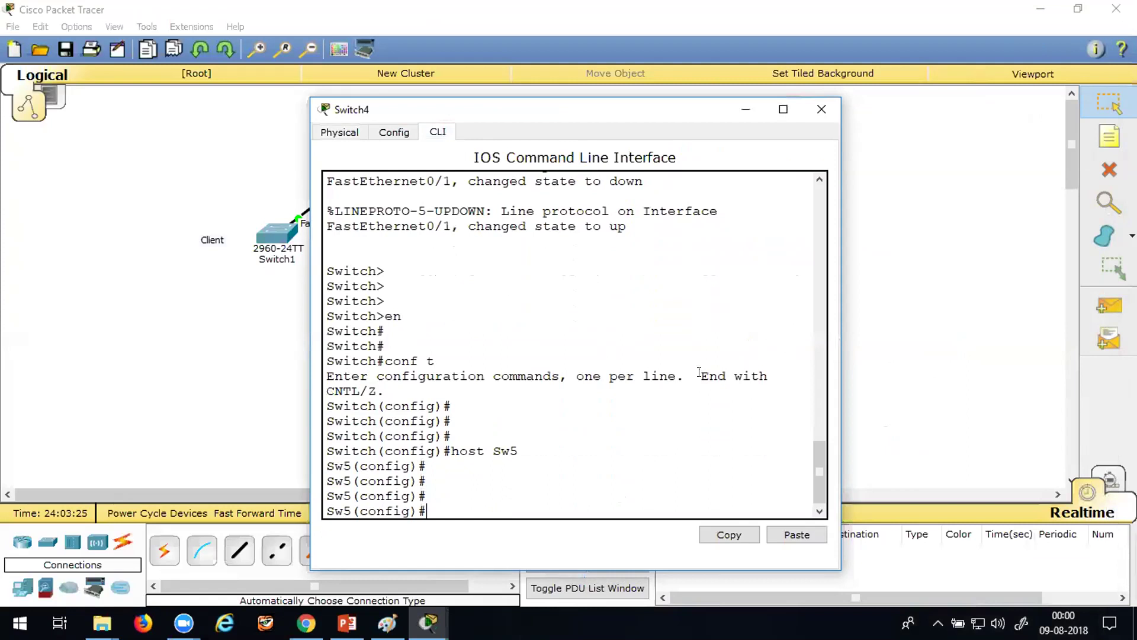
- Paste the copied trunk configuration for fa0/1-2 on Switch4, run its final "ex", and minimize the window
{"action": "right_click", "coordinate": [532, 512]}
{"action": "left_click", "coordinate": [565, 540]}
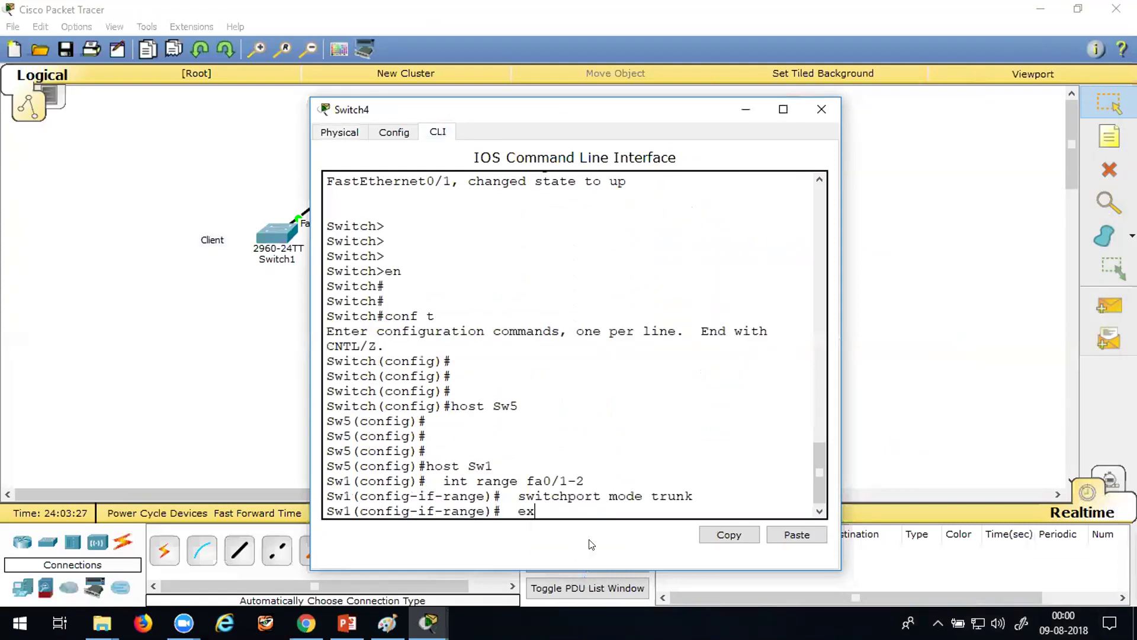
{"action": "key", "text": "Return"}
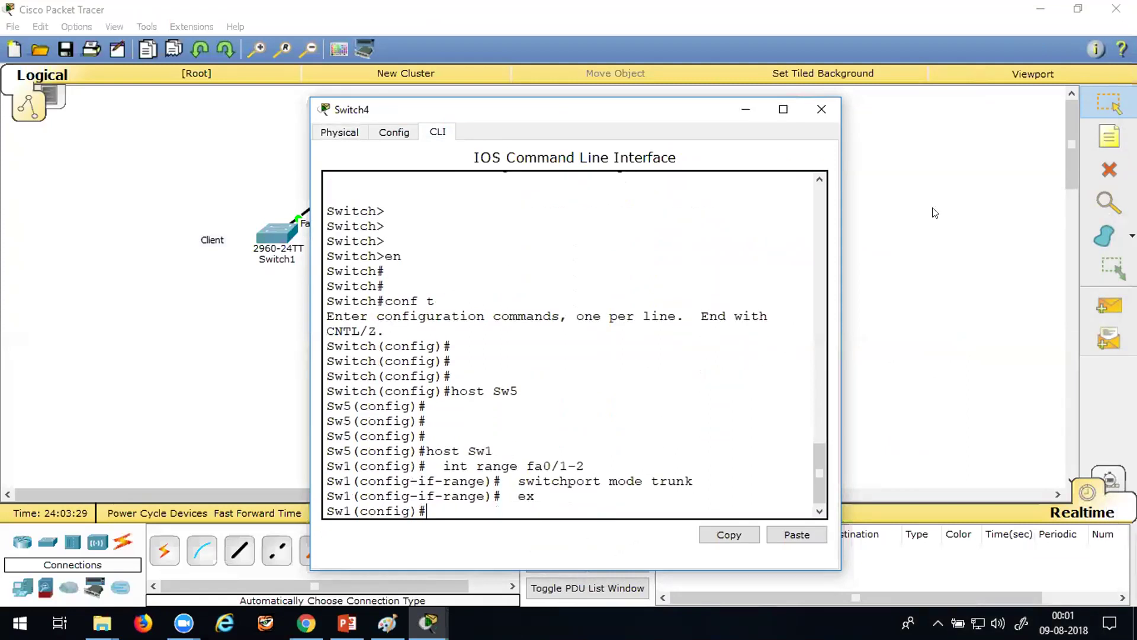
{"action": "left_click", "coordinate": [744, 106]}
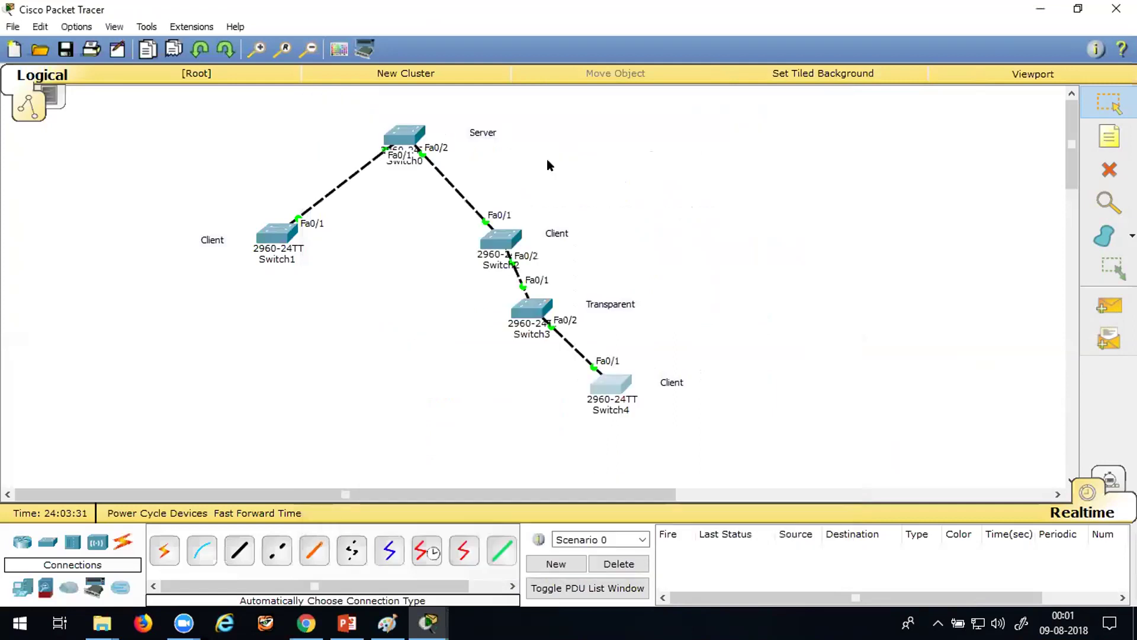
- Add a note beside the topology reading "Step 1--Sw to sw link must be trunk", followed by a blank line
{"action": "left_click", "coordinate": [1096, 135]}
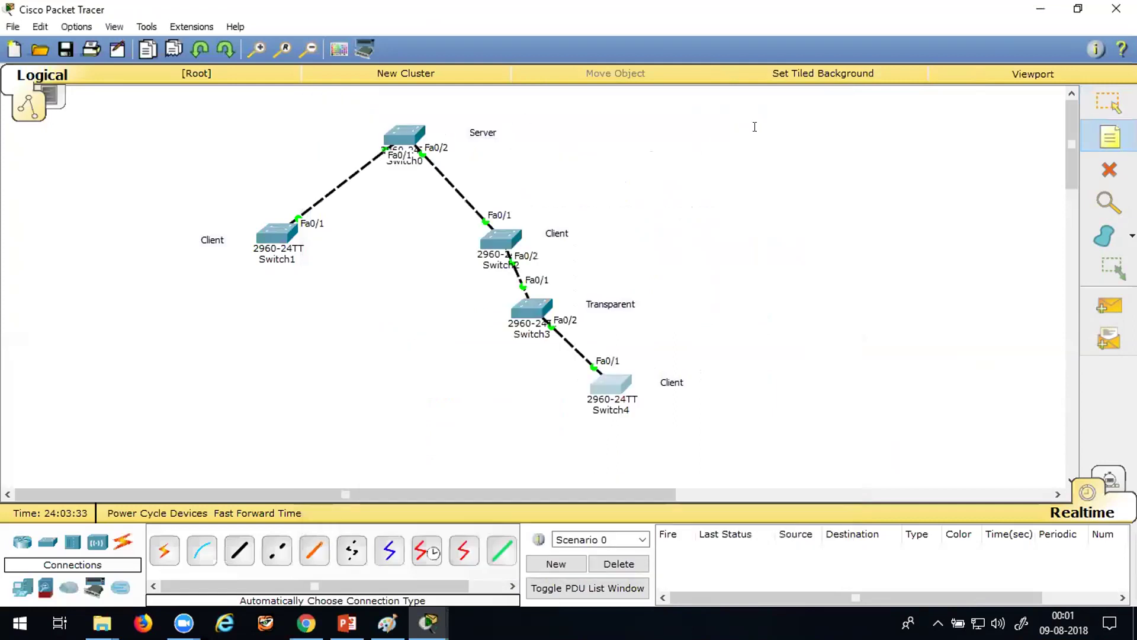
{"action": "left_click", "coordinate": [645, 101]}
{"action": "type", "text": "S"}
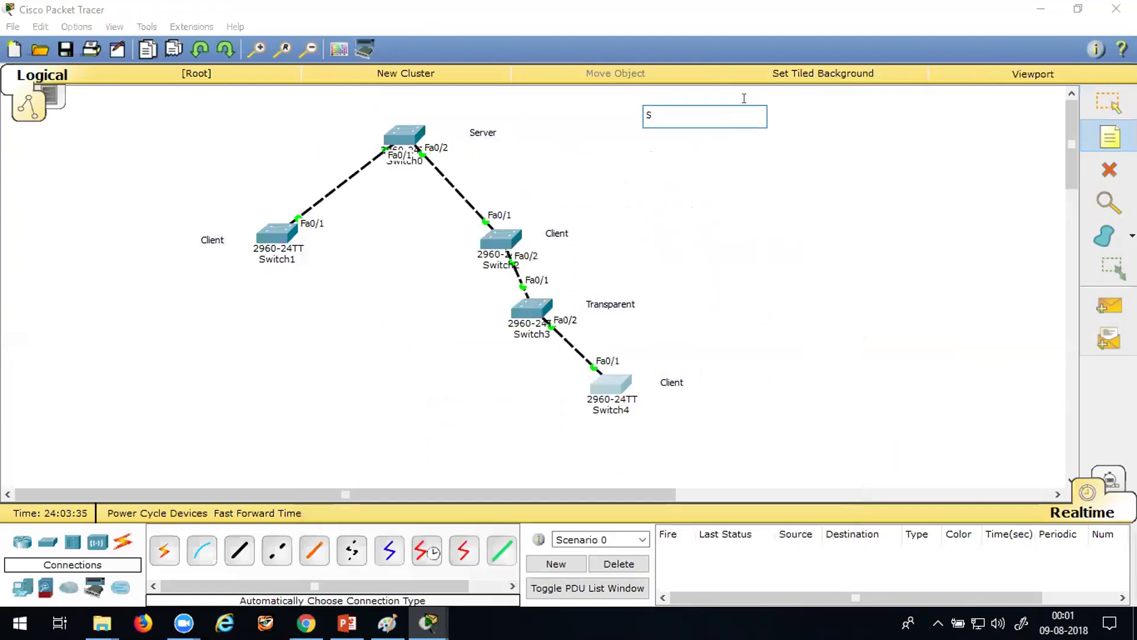
{"action": "type", "text": "tep 1"}
{"action": "key", "text": "Return"}
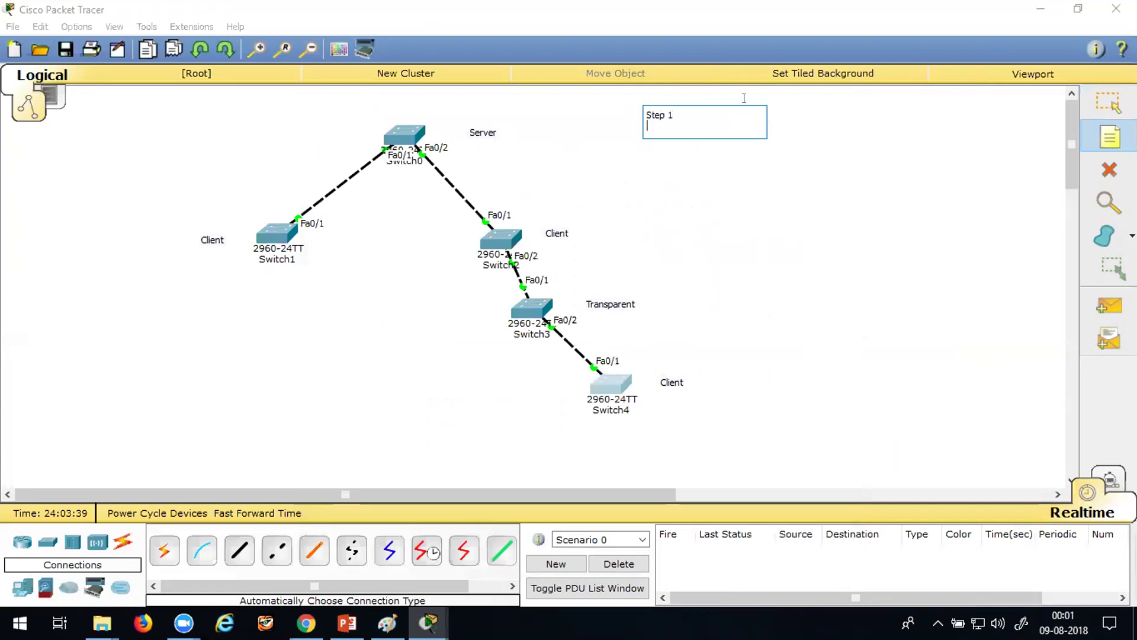
{"action": "key", "text": "BackSpace"}
{"action": "type", "text": "-"}
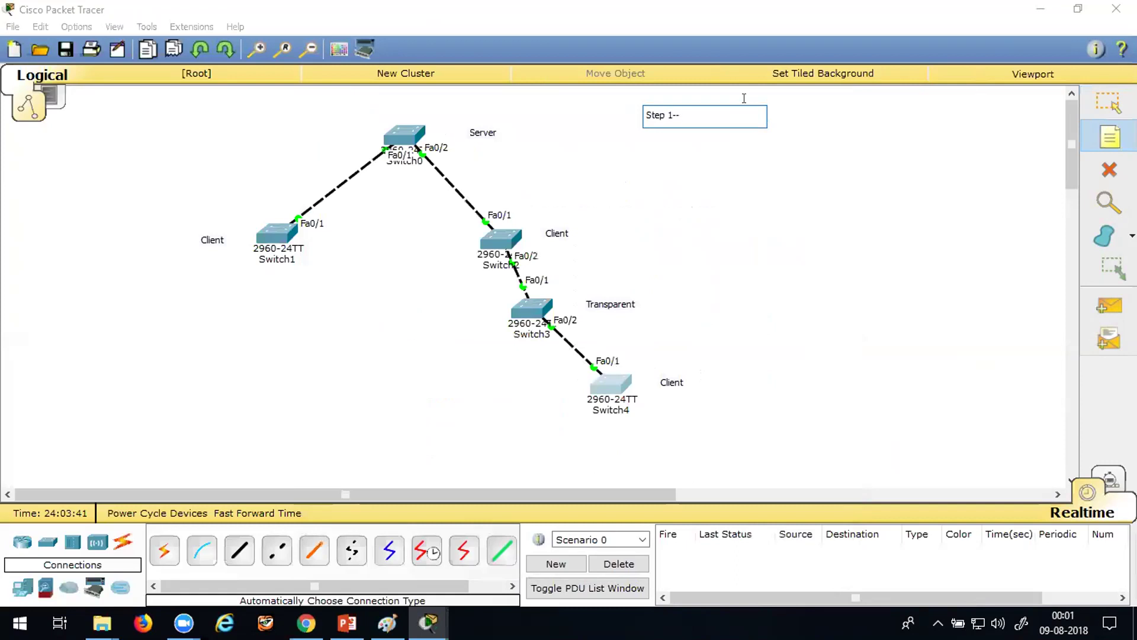
{"action": "type", "text": "Sw to sw link must be tr"}
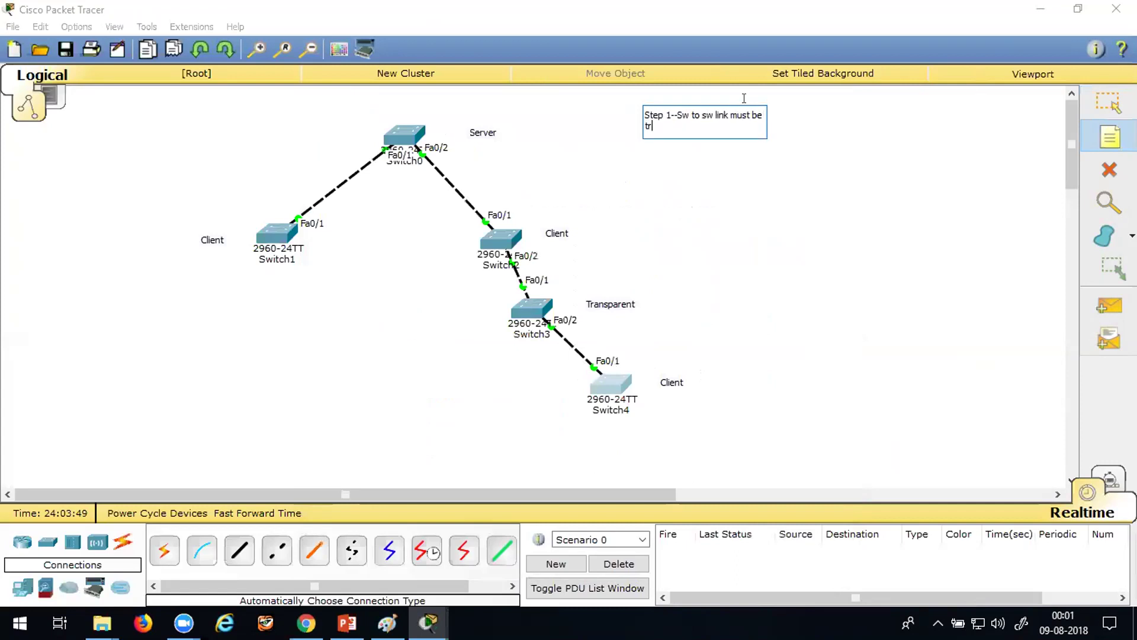
{"action": "type", "text": "unk"}
{"action": "key", "text": "Return"}
{"action": "key", "text": "Return"}
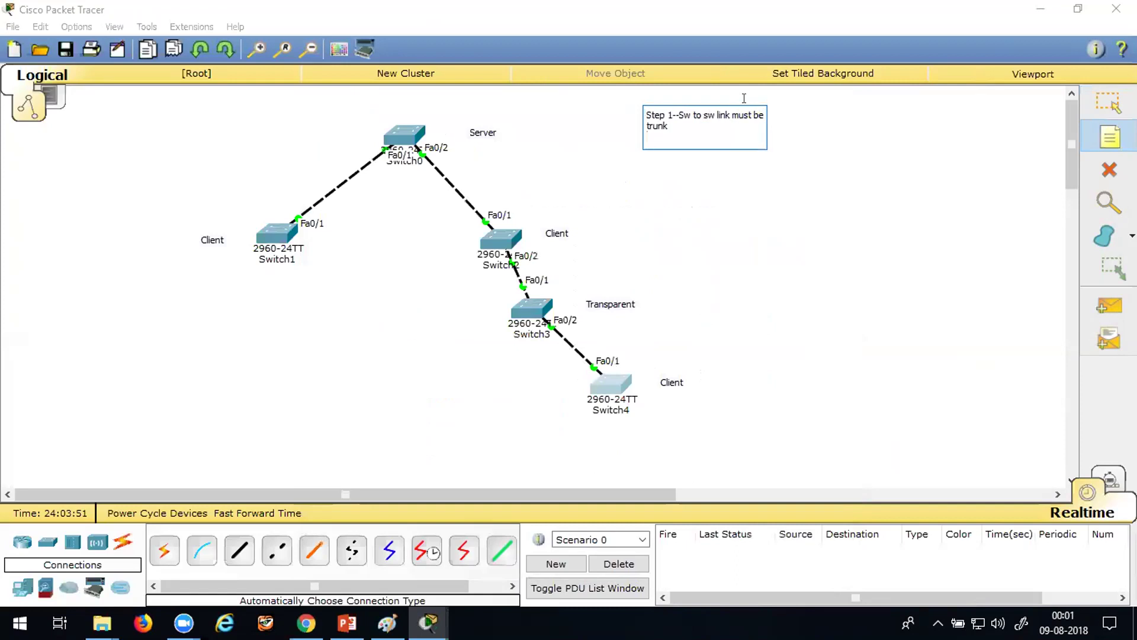
- Paste the copied hostname and fa0/1-2 trunk commands into the note and shorten "Sw1" to "Sw"
{"action": "type", "text": "host Sw1  int range fa0/1-2  switchport mode trunk  ex"}
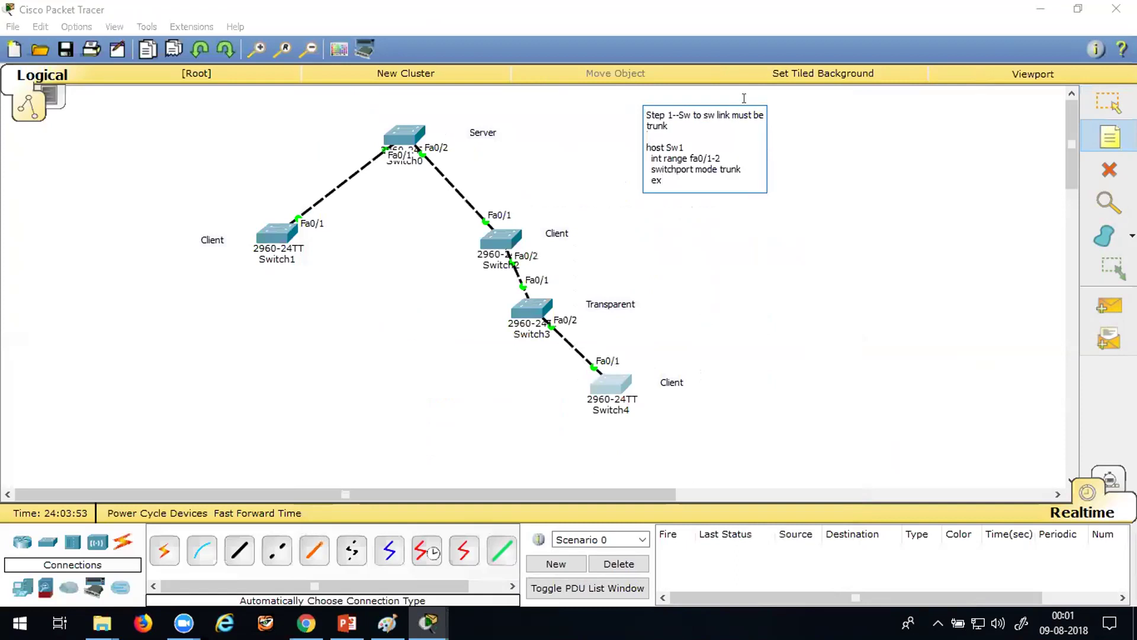
{"action": "left_click", "coordinate": [703, 146]}
{"action": "key", "text": "BackSpace"}
{"action": "left_click", "coordinate": [925, 184]}
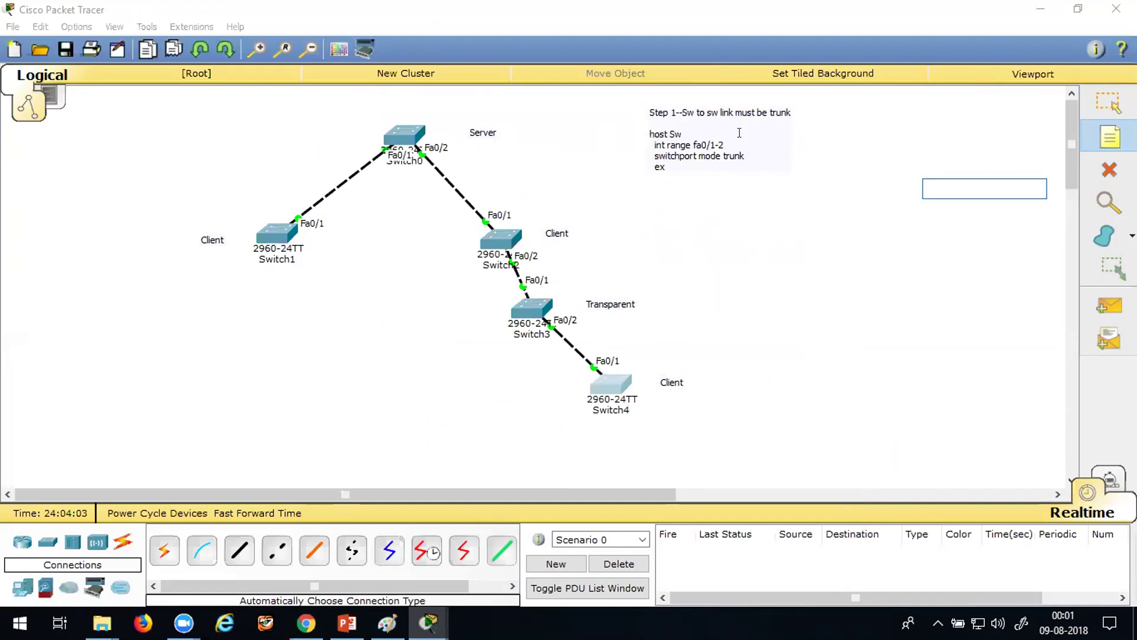
- Reopen the Step 1 note and change "host Sw" to "hostname Sw"
{"action": "left_click", "coordinate": [680, 135]}
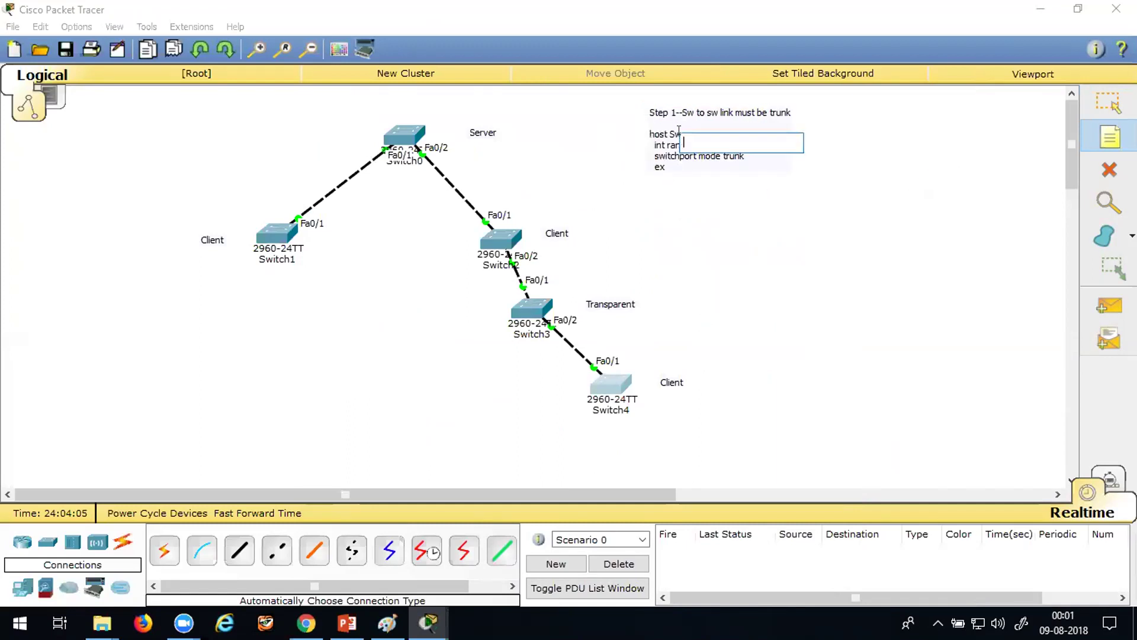
{"action": "left_click", "coordinate": [1106, 90]}
{"action": "left_click", "coordinate": [666, 138]}
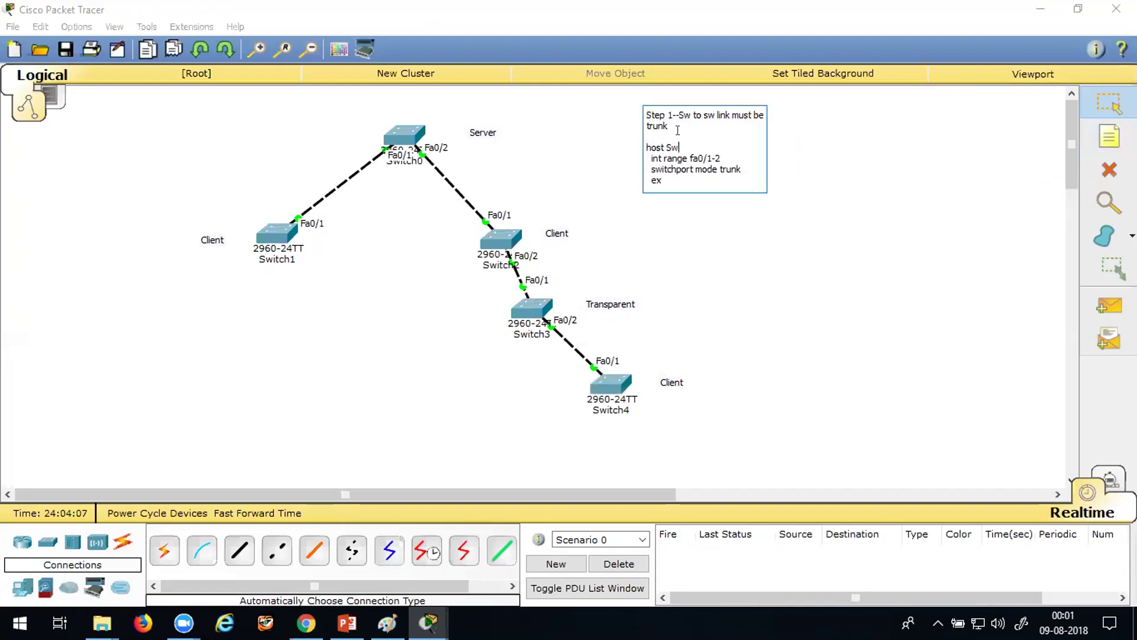
{"action": "left_click_drag", "start_coordinate": [666, 145], "coordinate": [704, 144]}
{"action": "left_click", "coordinate": [717, 143]}
{"action": "type", "text": "name"}
{"action": "left_click", "coordinate": [923, 169]}
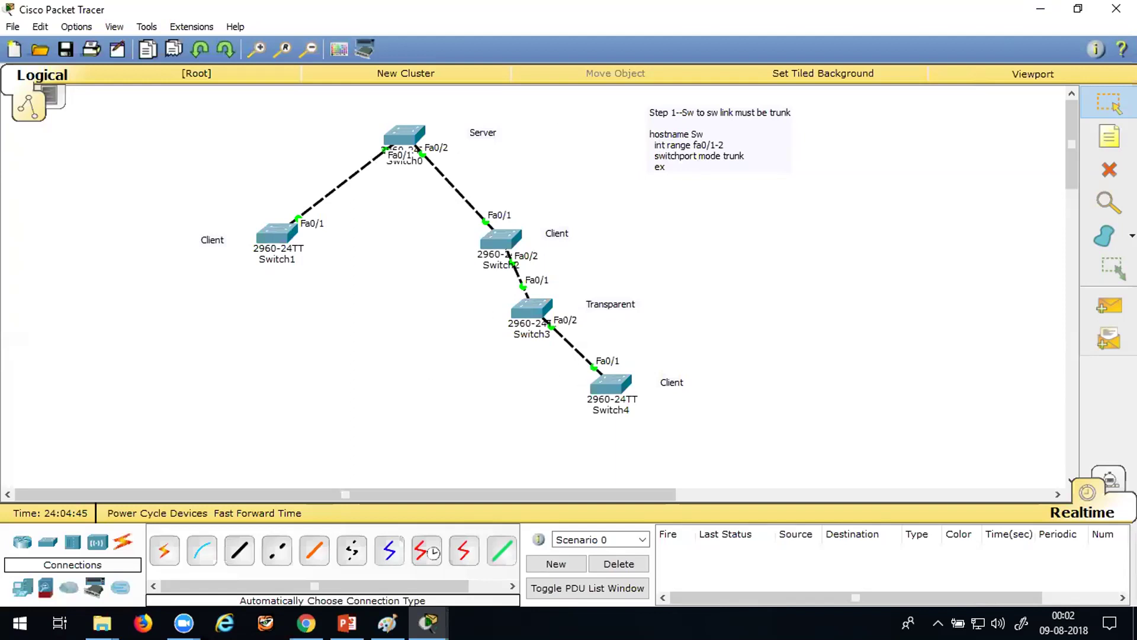
- Open the command line of Switch0 and leave configuration mode for a clear privileged prompt
{"action": "left_click", "coordinate": [404, 141]}
{"action": "left_click", "coordinate": [634, 474]}
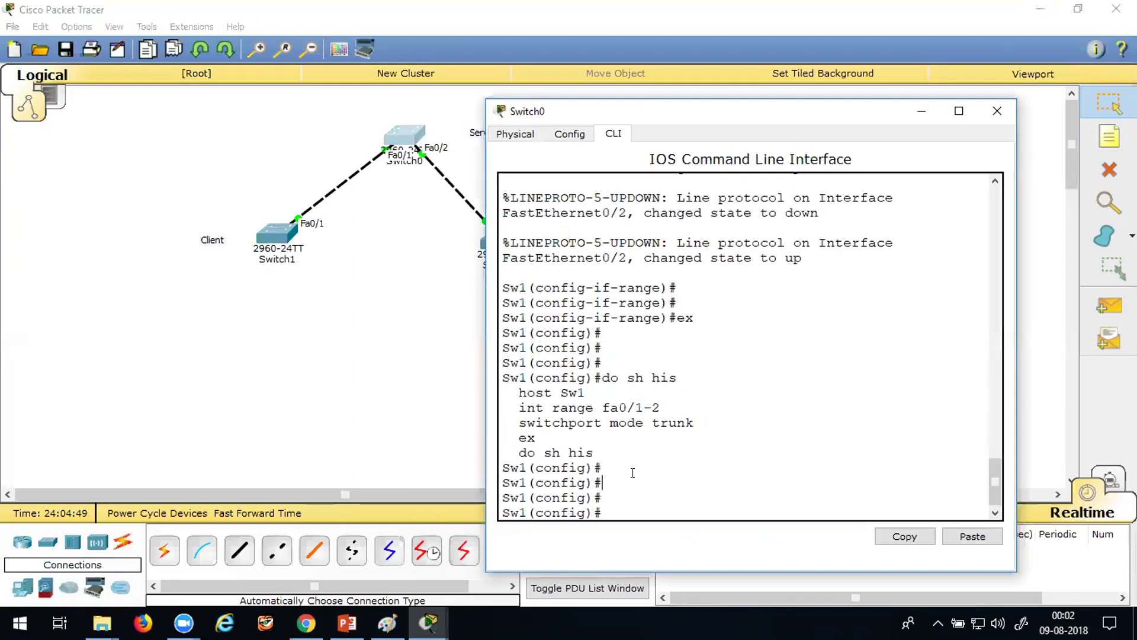
{"action": "key", "text": "ctrl+z"}
{"action": "key", "text": "Return"}
{"action": "key", "text": "Return"}
{"action": "key", "text": "Return"}
{"action": "key", "text": "Return"}
{"action": "key", "text": "Return"}
{"action": "key", "text": "Return"}
{"action": "key", "text": "Return"}
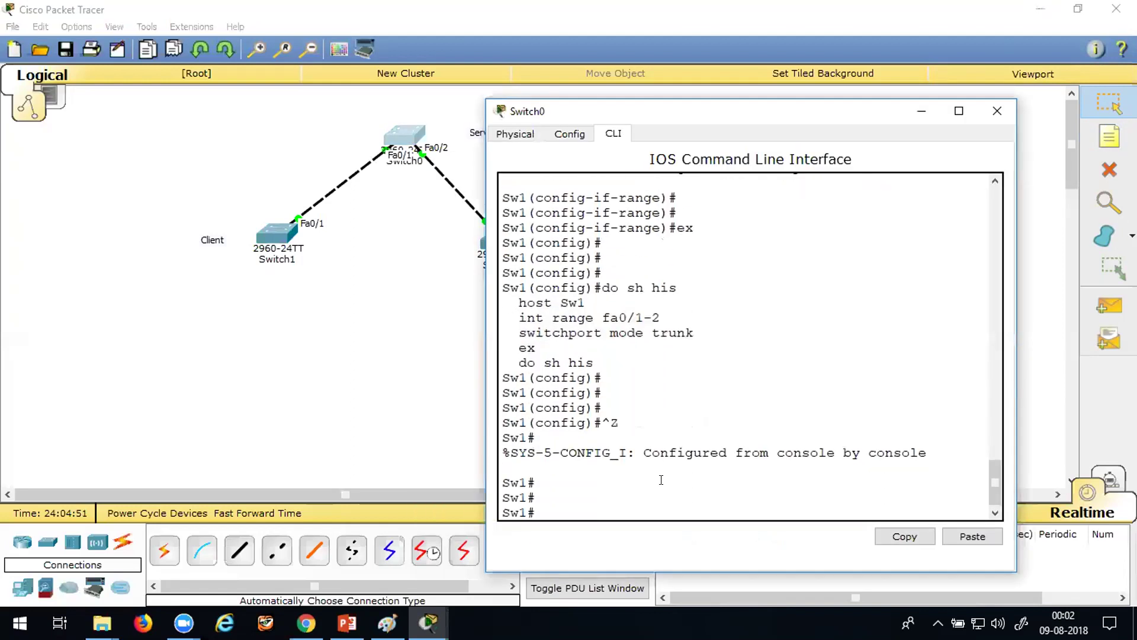
{"action": "key", "text": "Return"}
{"action": "key", "text": "Return"}
{"action": "key", "text": "Return"}
{"action": "key", "text": "Return"}
{"action": "key", "text": "Return"}
{"action": "key", "text": "Return"}
{"action": "key", "text": "Return"}
{"action": "key", "text": "Return"}
{"action": "key", "text": "Return"}
{"action": "key", "text": "Return"}
{"action": "key", "text": "Return"}
{"action": "key", "text": "Return"}
{"action": "key", "text": "Return"}
{"action": "key", "text": "Return"}
{"action": "key", "text": "Return"}
- Run "sh vtp status" on Switch0 and examine the version, revision, VLAN counts, operating mode and domain name
{"action": "type", "text": "sh vtp st"}
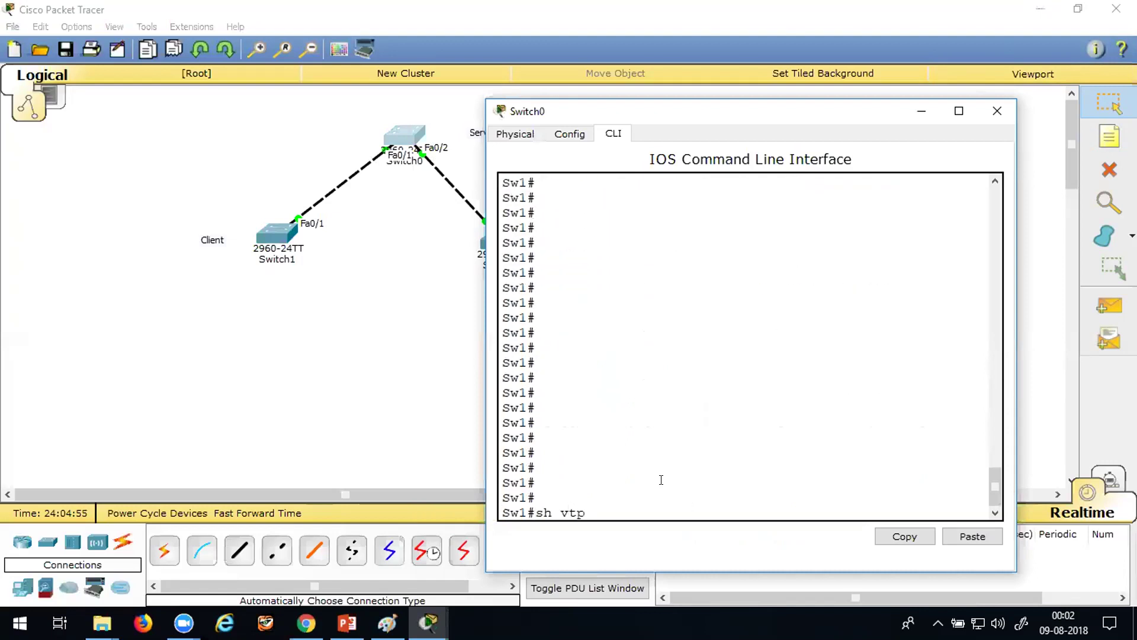
{"action": "key", "text": "Tab"}
{"action": "key", "text": "Return"}
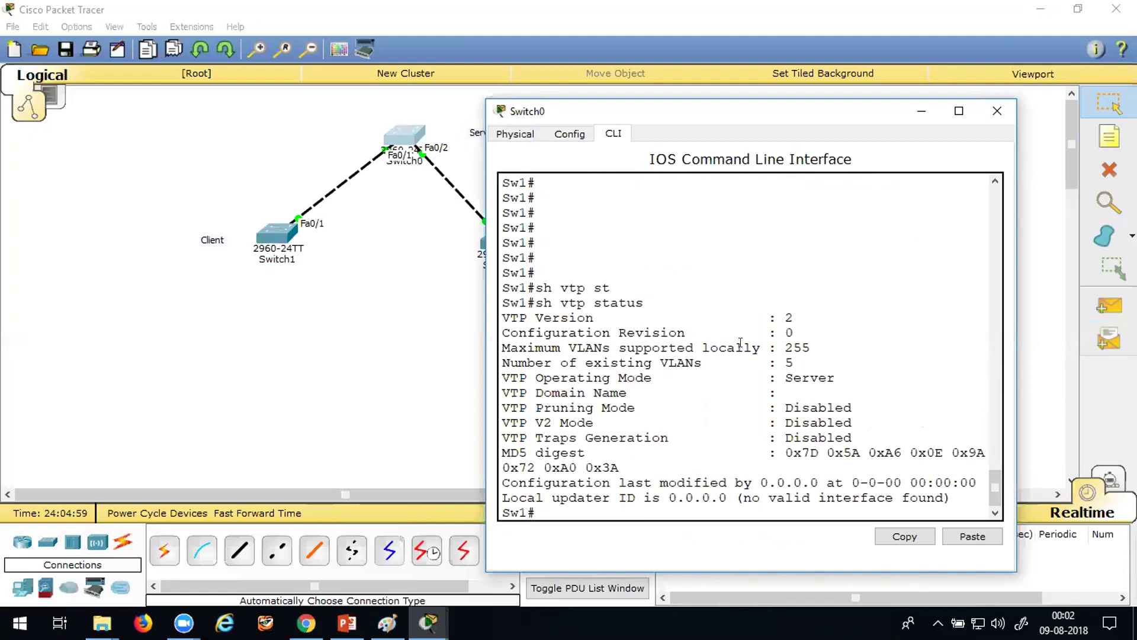
{"action": "left_click_drag", "start_coordinate": [503, 318], "coordinate": [824, 318]}
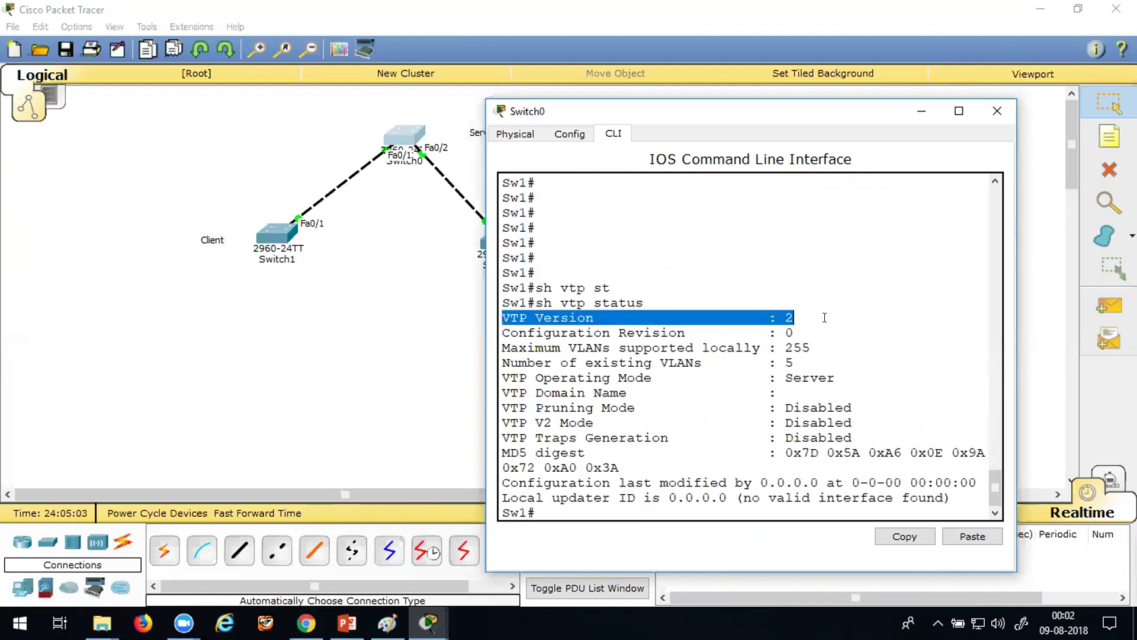
{"action": "left_click_drag", "start_coordinate": [500, 333], "coordinate": [818, 330]}
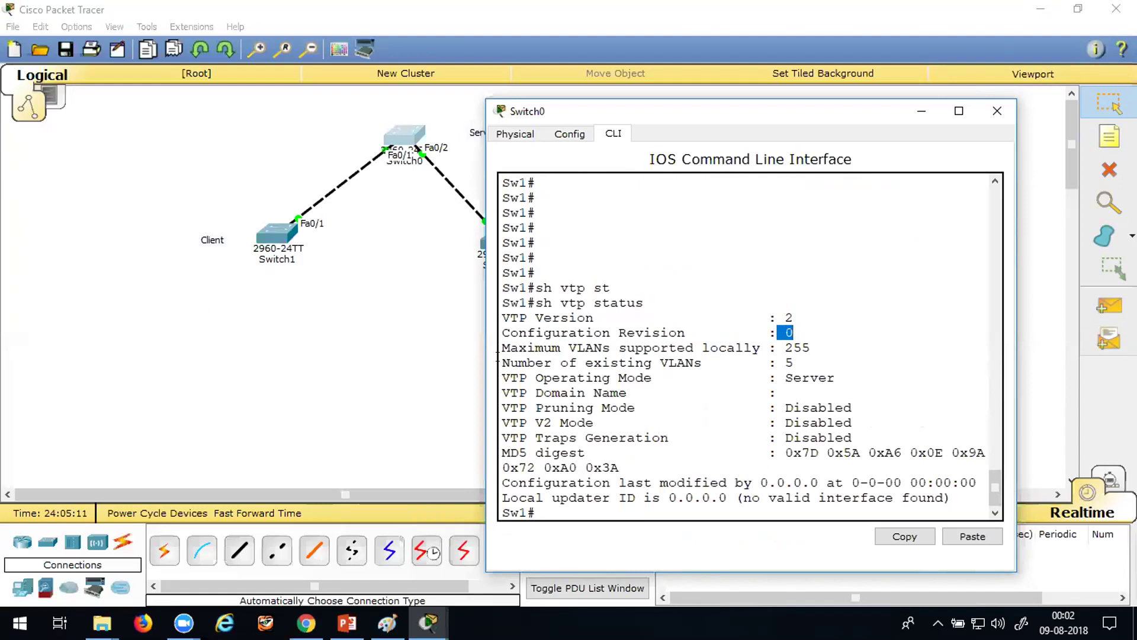
{"action": "left_click", "coordinate": [584, 345]}
{"action": "left_click_drag", "start_coordinate": [544, 347], "coordinate": [812, 347]}
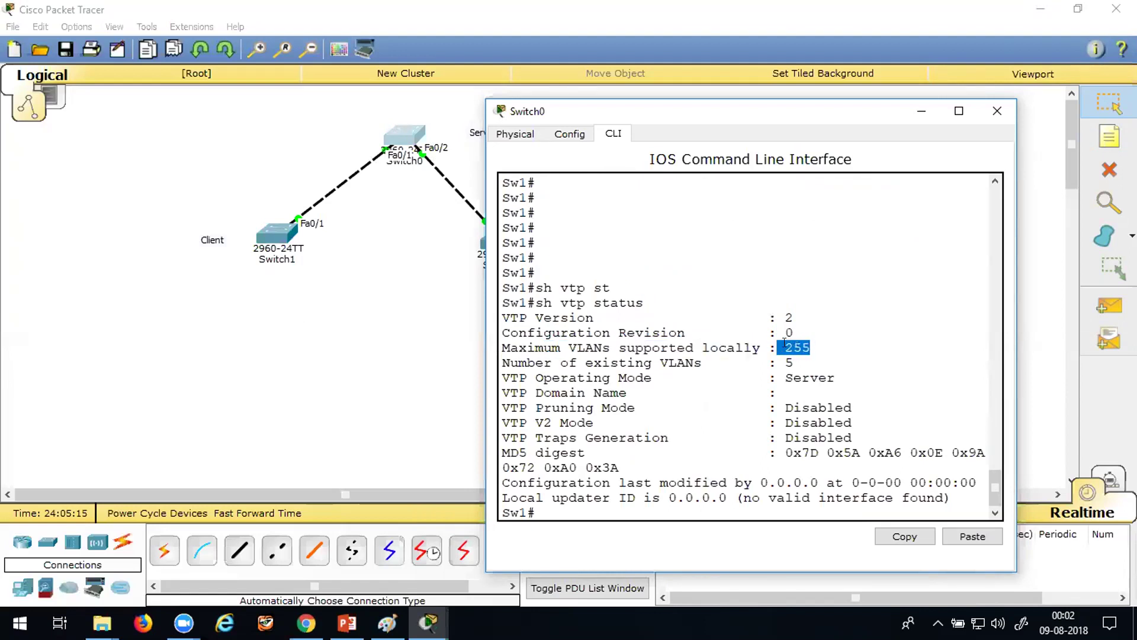
{"action": "left_click_drag", "start_coordinate": [578, 364], "coordinate": [805, 359]}
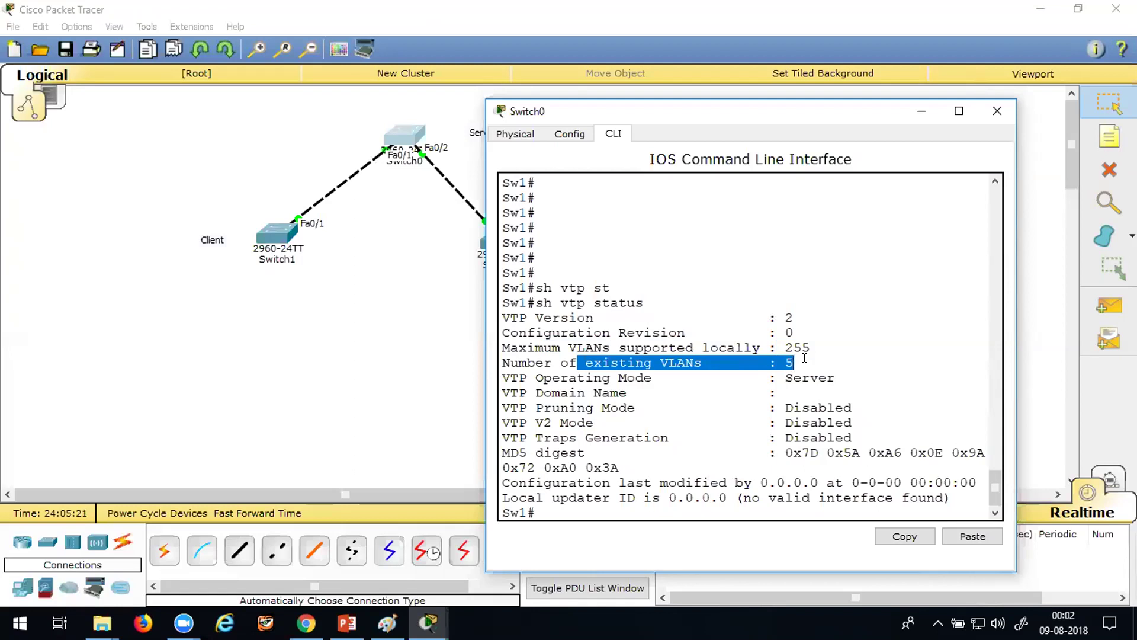
{"action": "left_click_drag", "start_coordinate": [804, 357], "coordinate": [717, 354]}
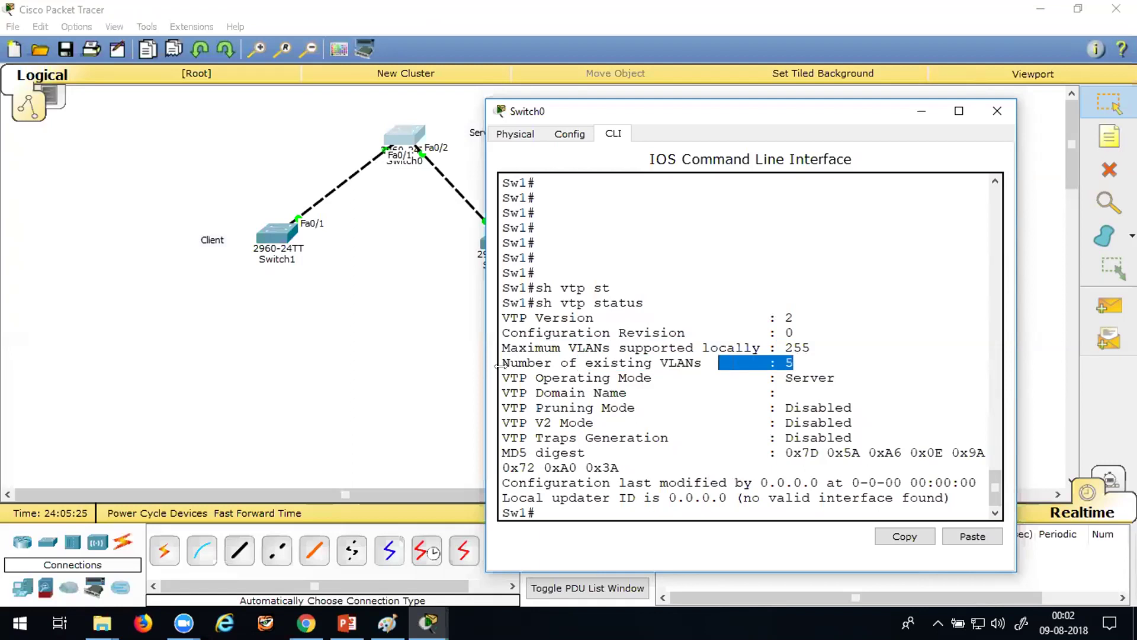
{"action": "left_click_drag", "start_coordinate": [535, 393], "coordinate": [835, 373]}
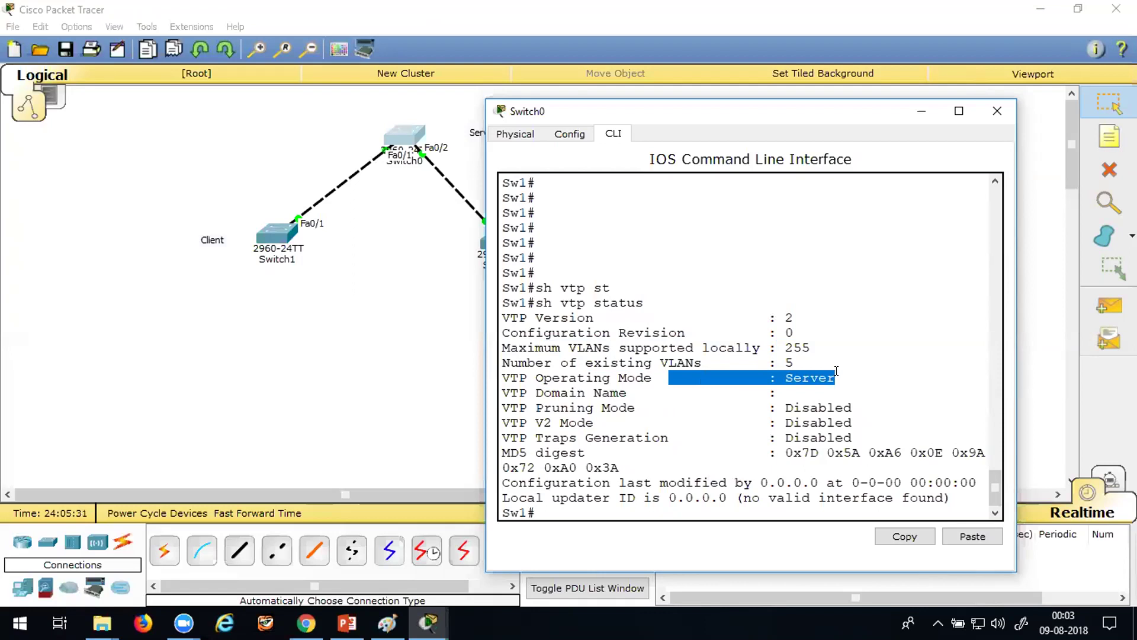
{"action": "left_click_drag", "start_coordinate": [615, 392], "coordinate": [826, 387]}
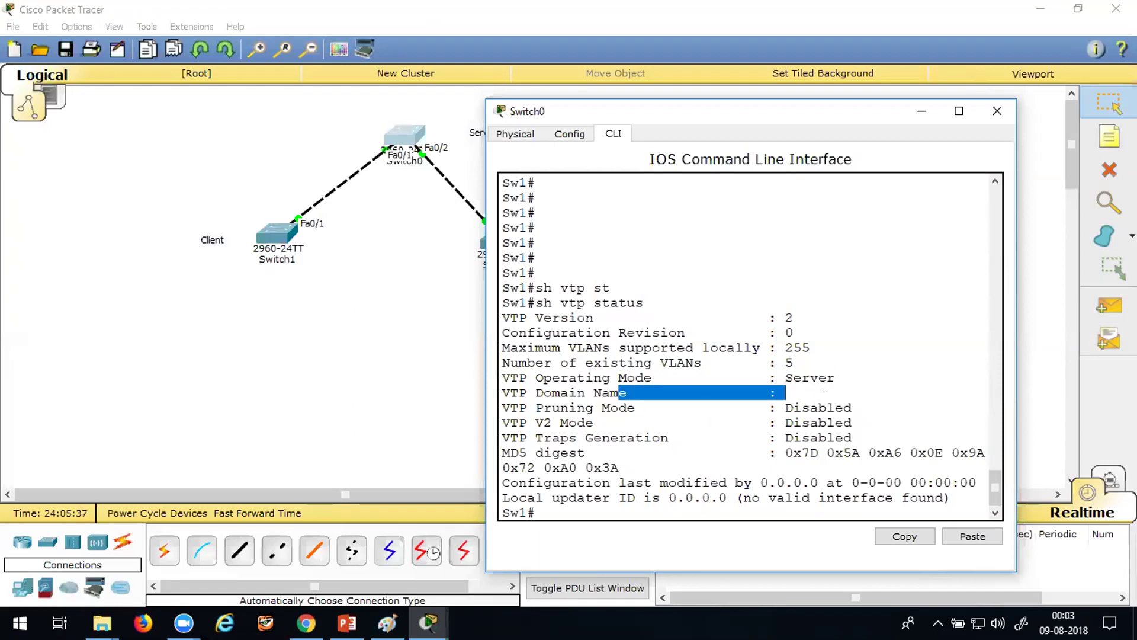
- Clear space at the Switch0 prompt and enter global configuration mode with "conf t"
{"action": "left_click", "coordinate": [553, 495]}
{"action": "key", "text": "Return"}
{"action": "key", "text": "Return"}
{"action": "key", "text": "Return"}
{"action": "key", "text": "Return"}
{"action": "key", "text": "Return"}
{"action": "key", "text": "Return"}
{"action": "key", "text": "Return"}
{"action": "key", "text": "Return"}
{"action": "key", "text": "Return"}
{"action": "key", "text": "Return"}
{"action": "key", "text": "Return"}
{"action": "key", "text": "Return"}
{"action": "key", "text": "Return"}
{"action": "key", "text": "Return"}
{"action": "key", "text": "Return"}
{"action": "key", "text": "Return"}
{"action": "key", "text": "Return"}
{"action": "key", "text": "Return"}
{"action": "key", "text": "Return"}
{"action": "key", "text": "Return"}
{"action": "key", "text": "Return"}
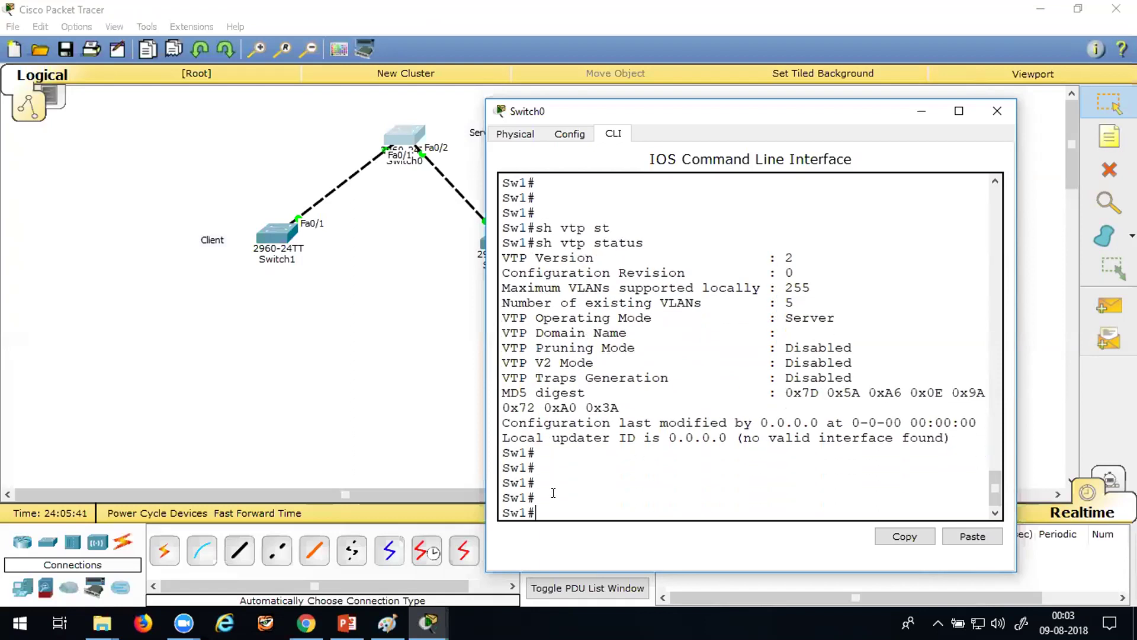
{"action": "type", "text": "conf t"}
{"action": "key", "text": "Return"}
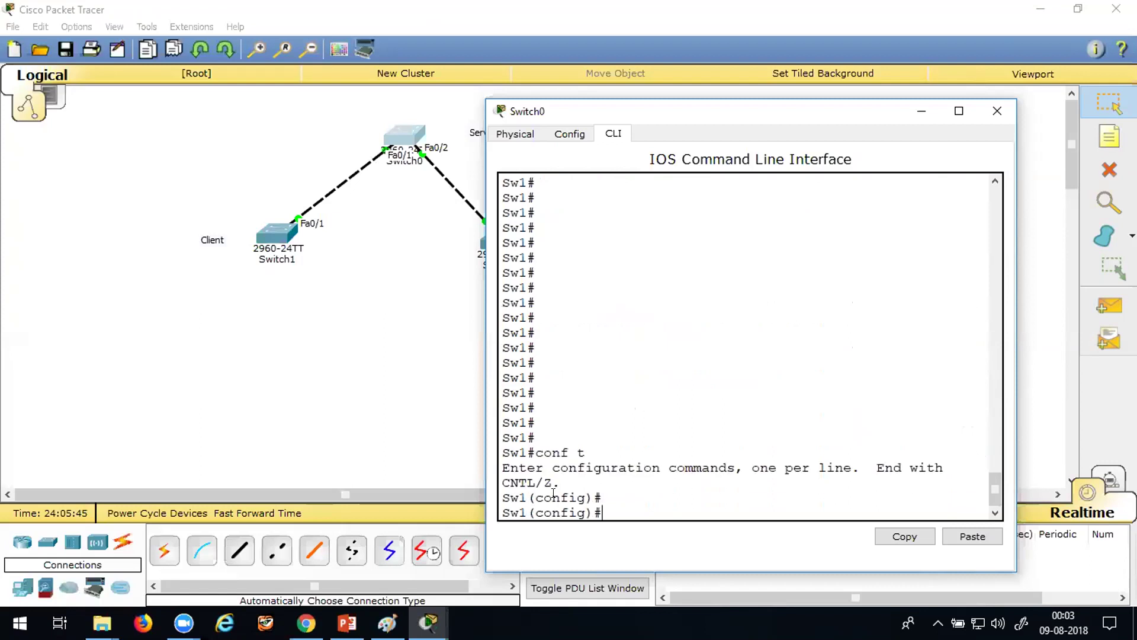
{"action": "key", "text": "Return"}
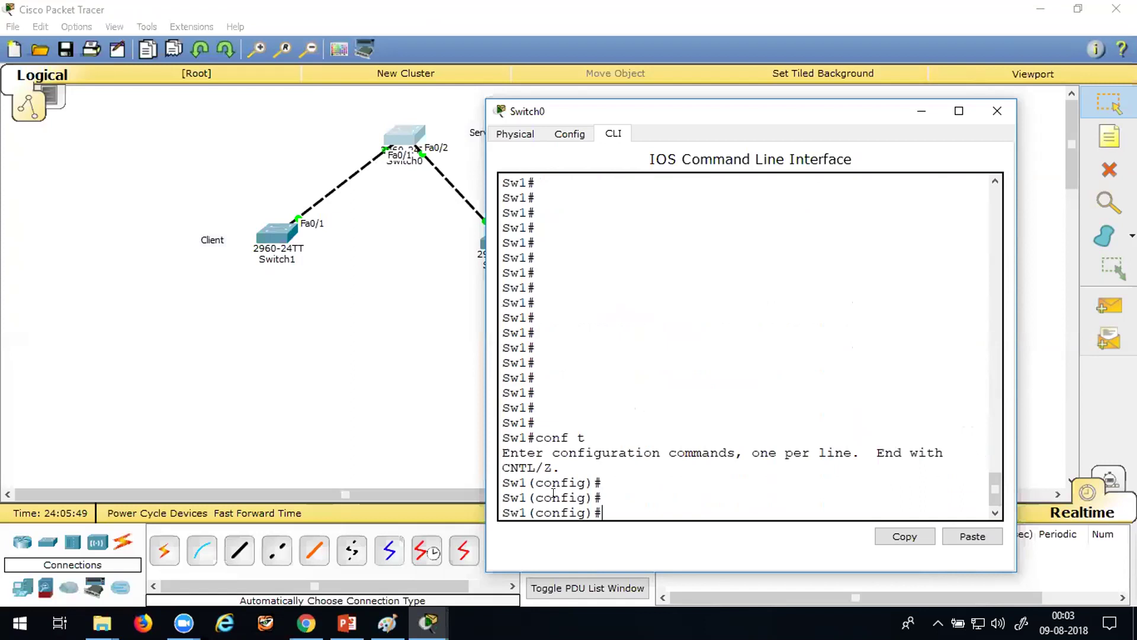
- Set the VTP domain name of Switch0 to ABC
{"action": "type", "text": "vt"}
{"action": "key", "text": "Tab"}
{"action": "type", "text": "d"}
{"action": "key", "text": "Tab"}
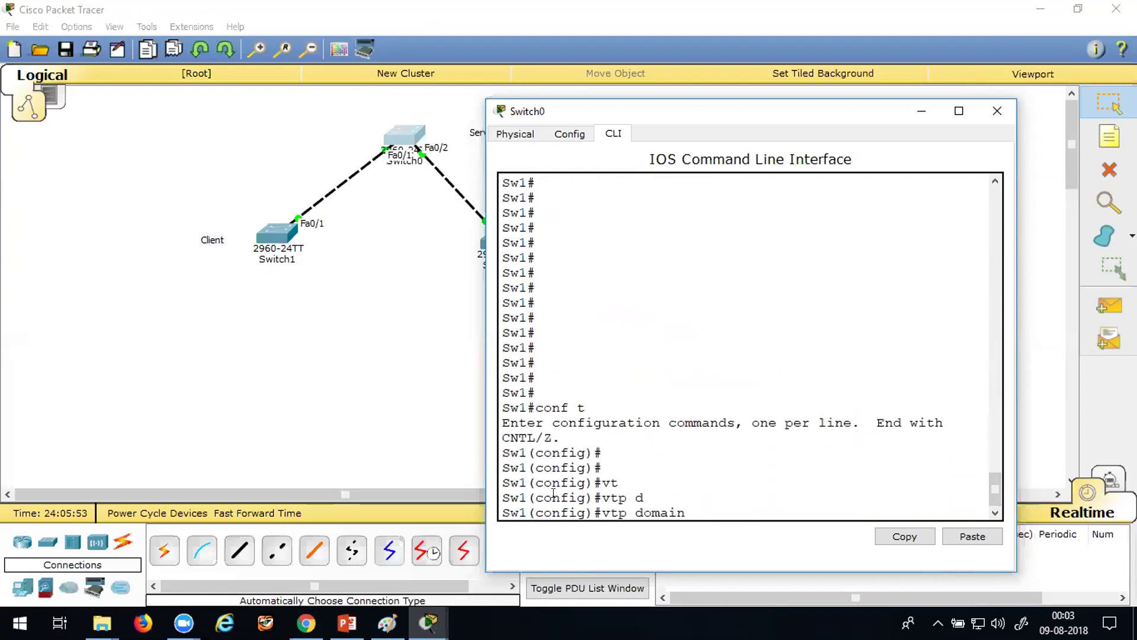
{"action": "type", "text": "ABC"}
{"action": "key", "text": "Return"}
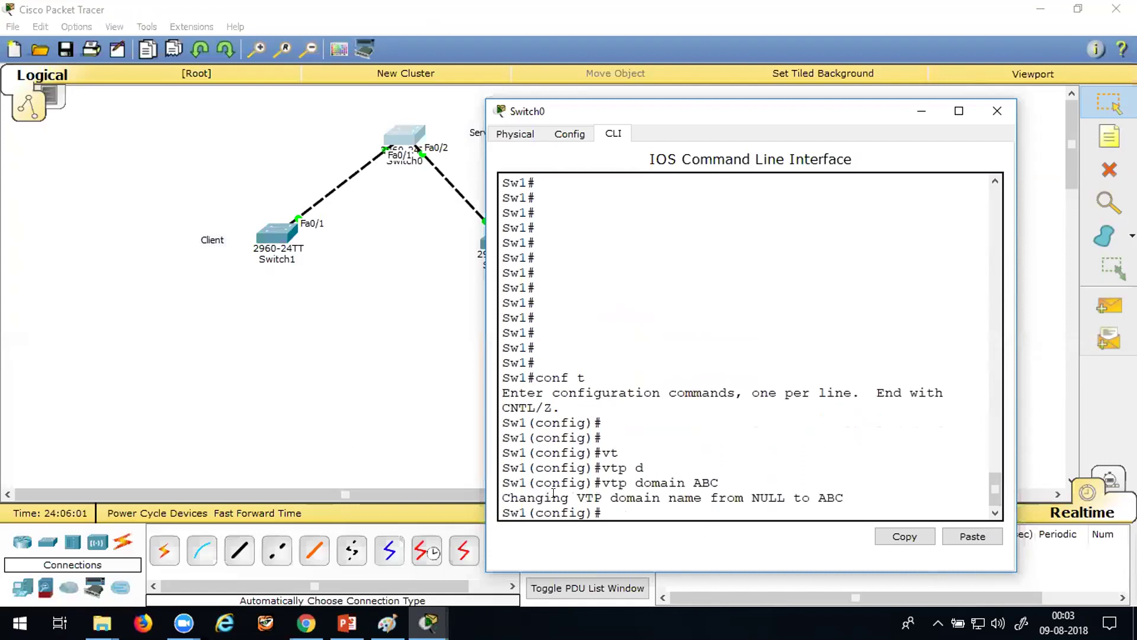
- Set the VTP password on Switch0 by entering the VTP domain's password
{"action": "type", "text": "vt"}
{"action": "key", "text": "Tab"}
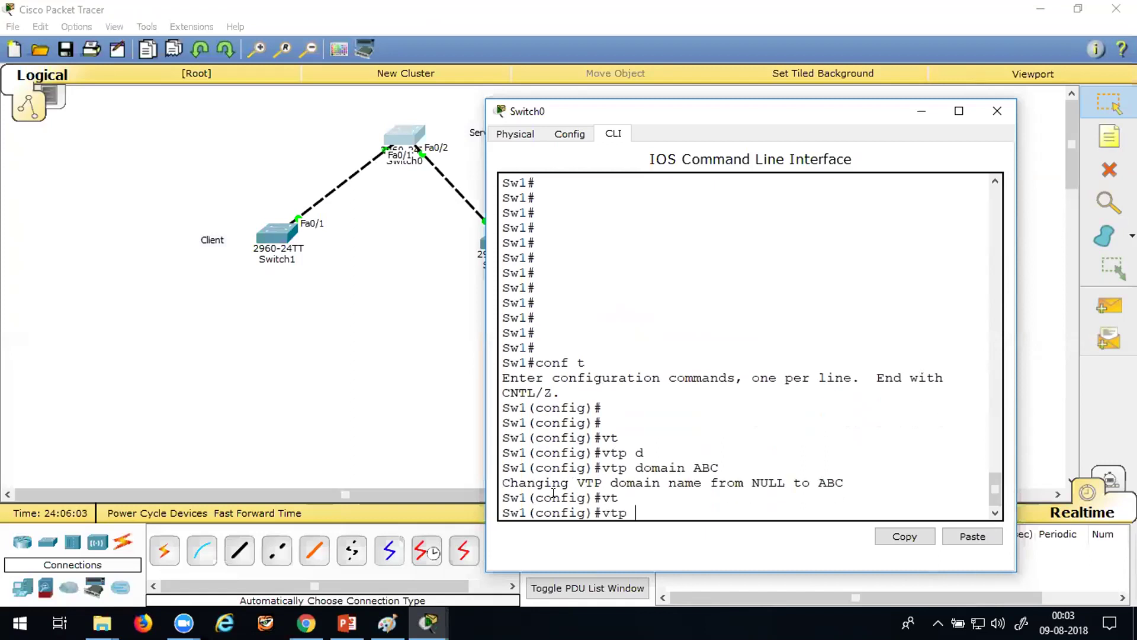
{"action": "type", "text": "pas"}
{"action": "key", "text": "Tab"}
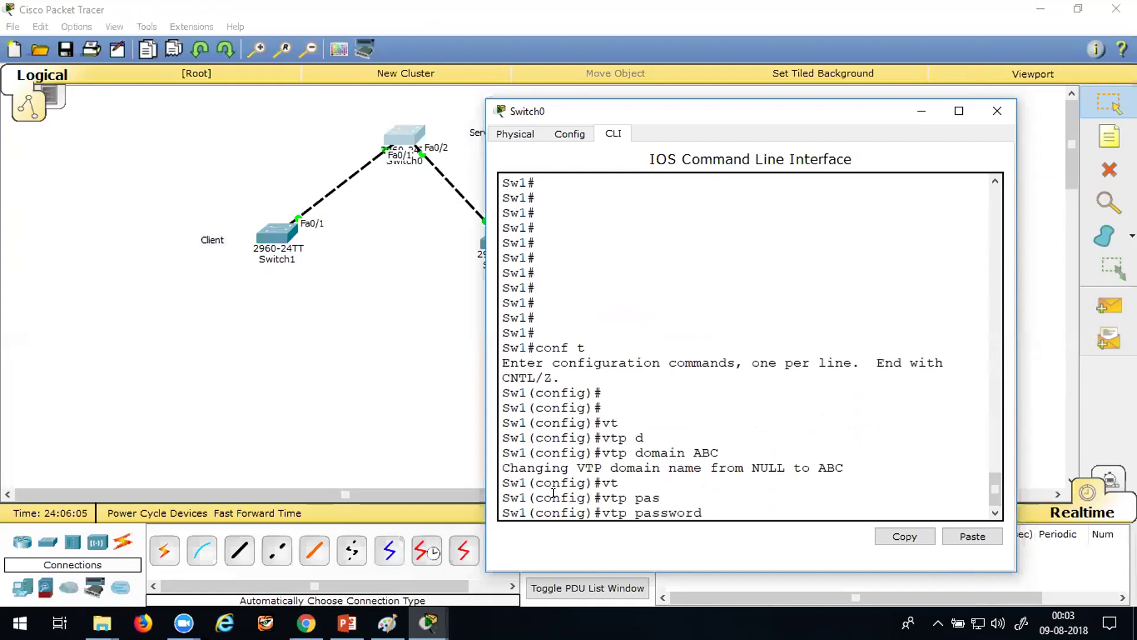
{"action": "type", "text": "123"}
{"action": "key", "text": "Return"}
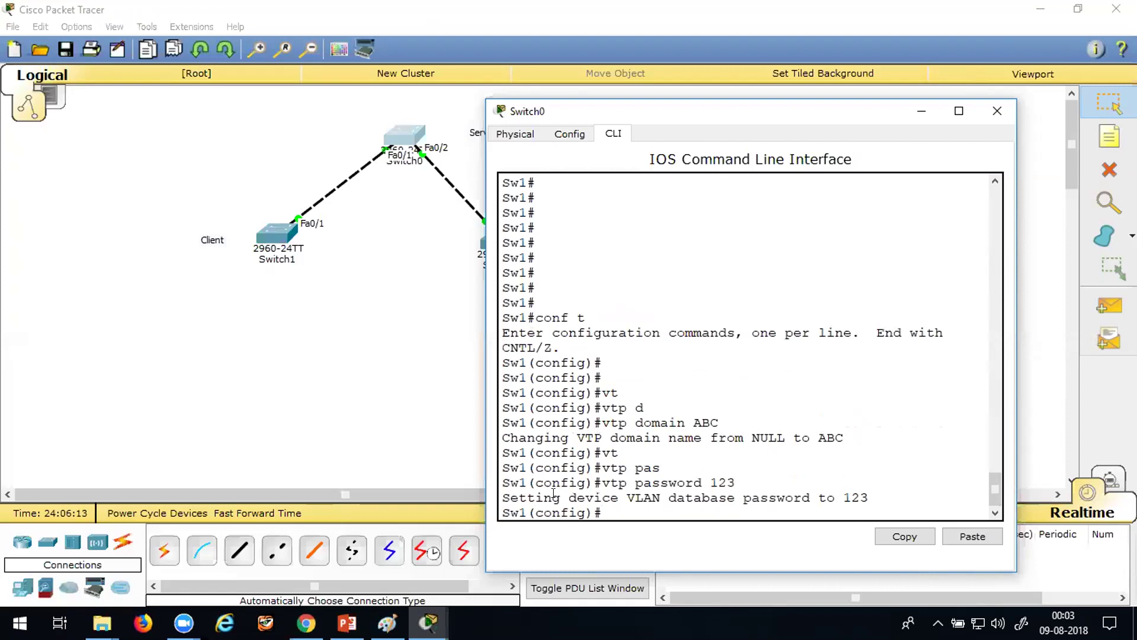
- List the available VTP modes on Switch0 and set the mode to server
{"action": "type", "text": "vt"}
{"action": "key", "text": "Tab"}
{"action": "type", "text": "m"}
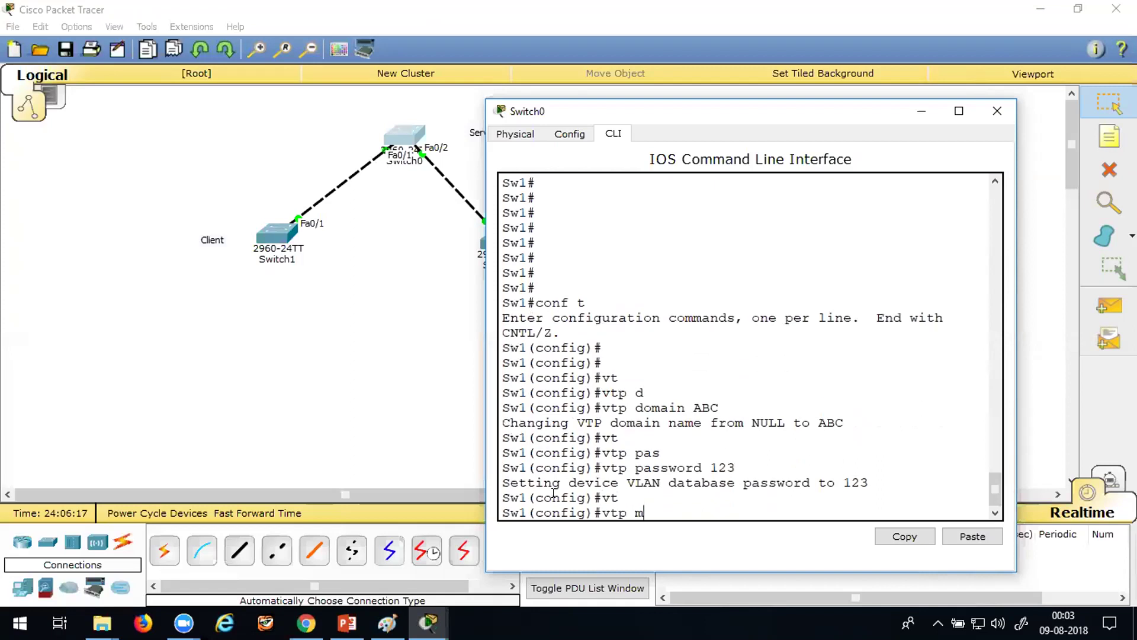
{"action": "key", "text": "Tab"}
{"action": "type", "text": "?"}
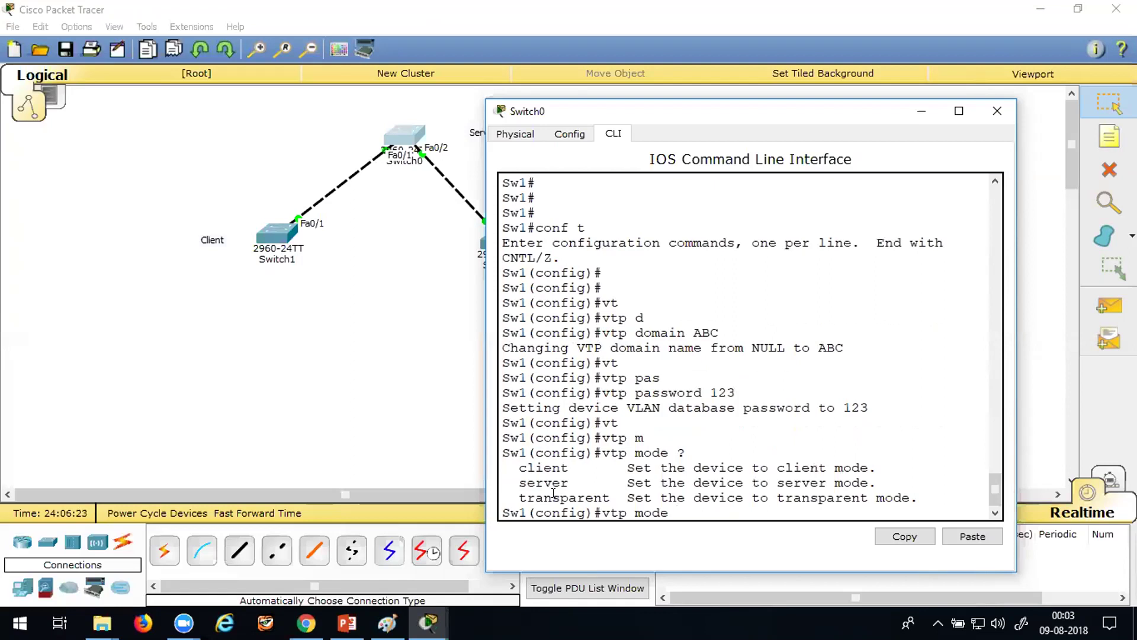
{"action": "type", "text": "ser"}
{"action": "key", "text": "Tab"}
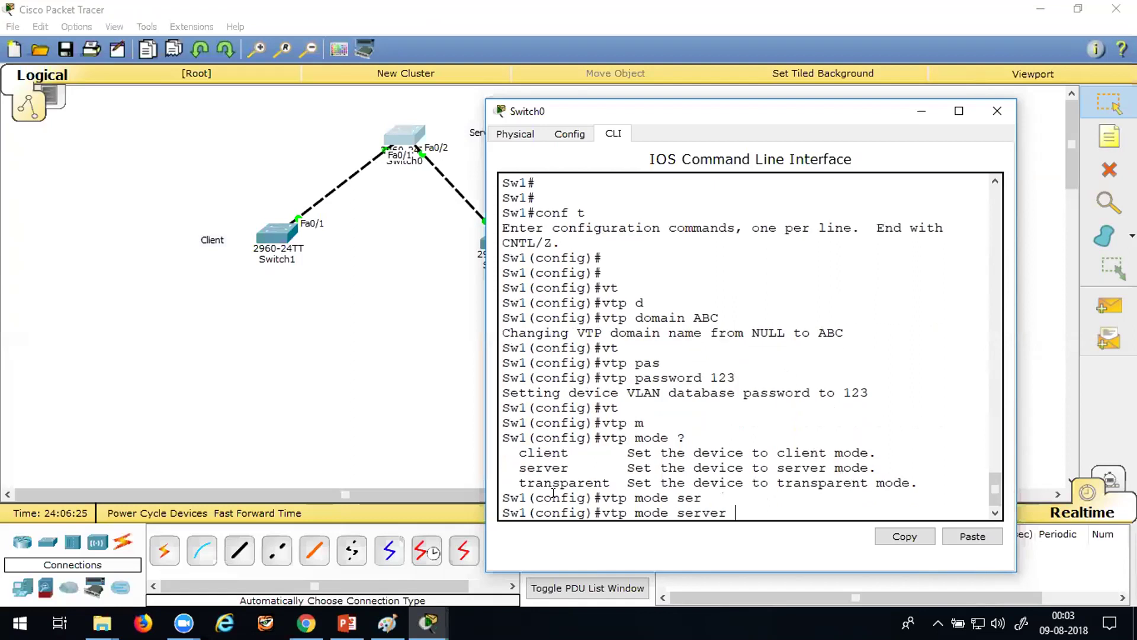
{"action": "key", "text": "Return"}
- Show the command history of Switch0 with "do sh his"
{"action": "key", "text": "Return"}
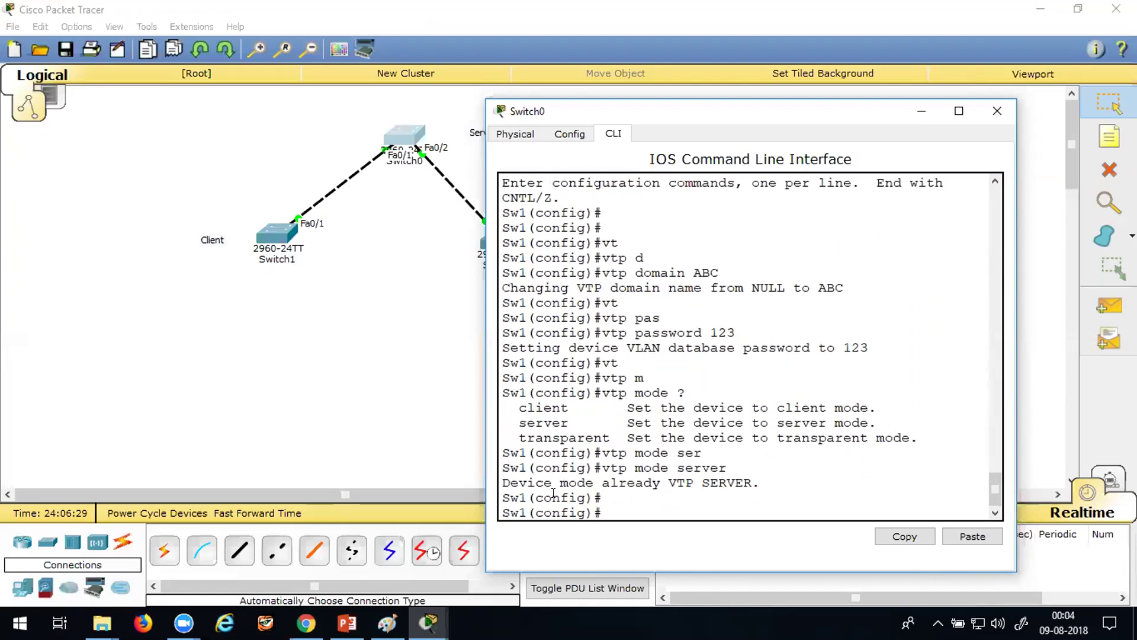
{"action": "type", "text": "do sh his"}
{"action": "key", "text": "Return"}
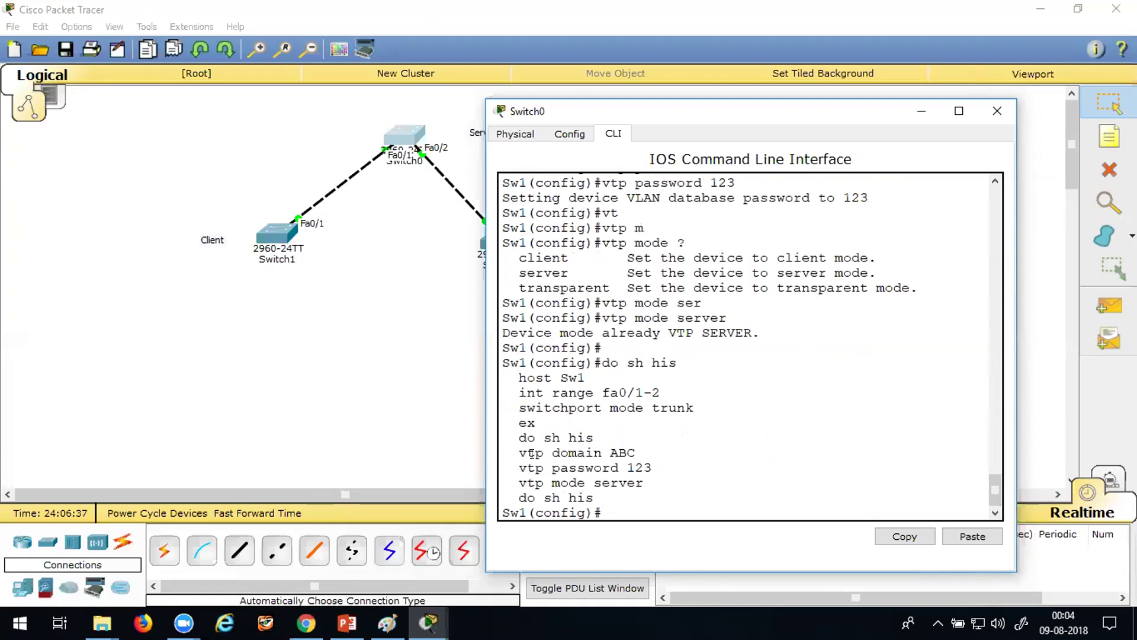
- Copy the VTP domain, VTP password and server mode commands from Switch0's history and paste them as a note beside Switch0
{"action": "left_click_drag", "start_coordinate": [517, 449], "coordinate": [652, 482]}
{"action": "left_click", "coordinate": [901, 537]}
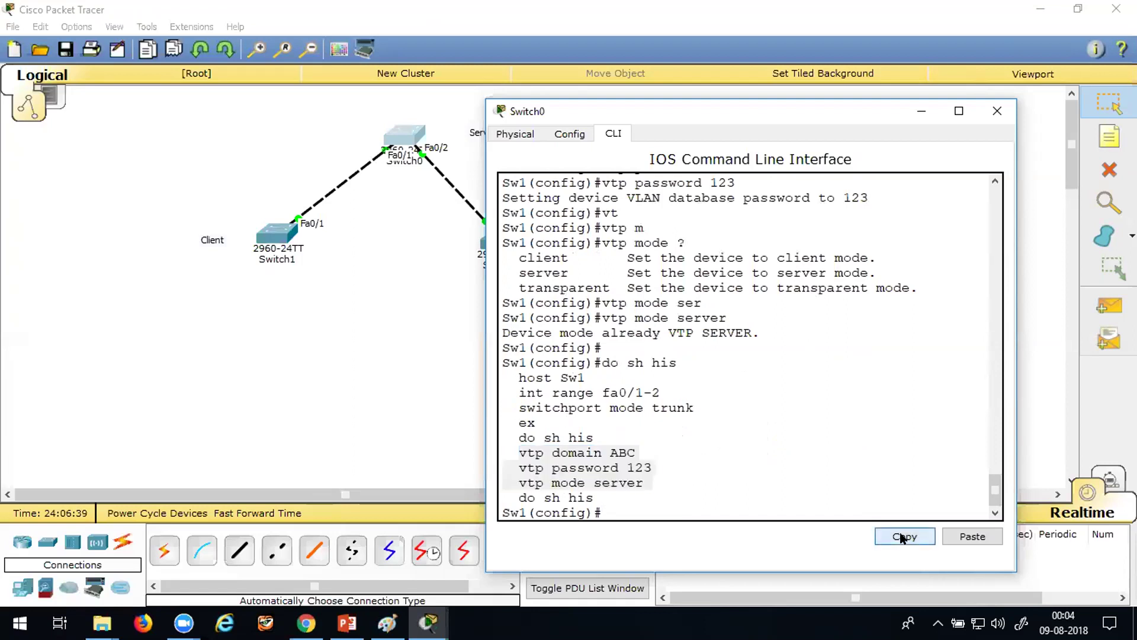
{"action": "left_click", "coordinate": [917, 116]}
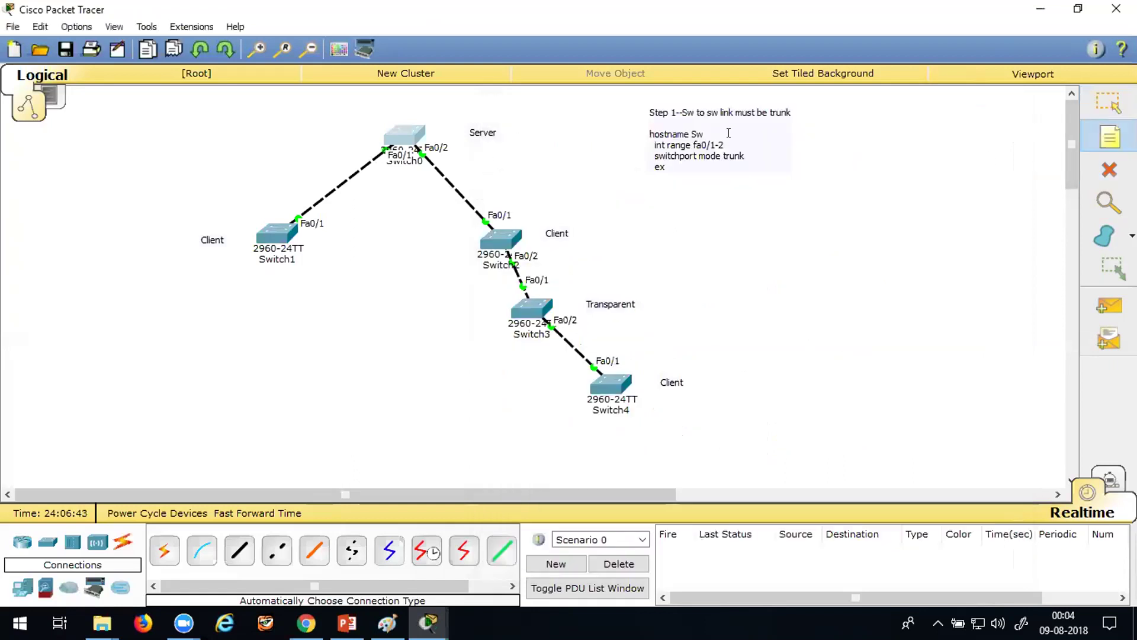
{"action": "left_click", "coordinate": [288, 101]}
{"action": "key", "text": "ctrl+v"}
{"action": "left_click", "coordinate": [880, 249]}
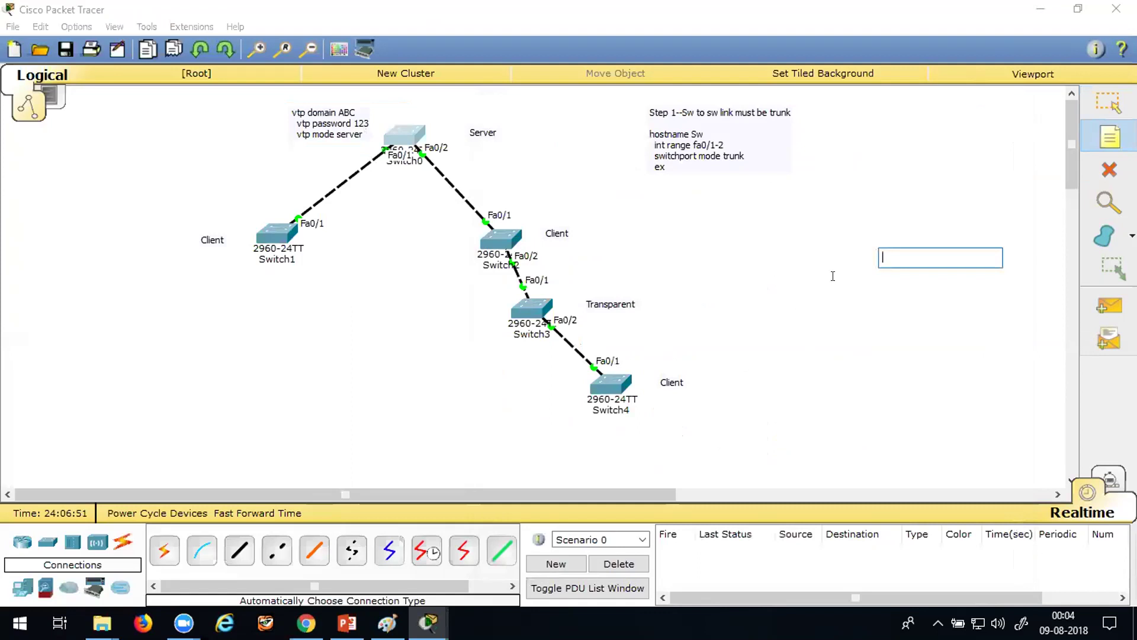
- Add a note below Switch1 with the VTP domain ABC, VTP password and "vtp mode client" commands, and copy its text
{"action": "left_click", "coordinate": [145, 274]}
{"action": "key", "text": "ctrl+v"}
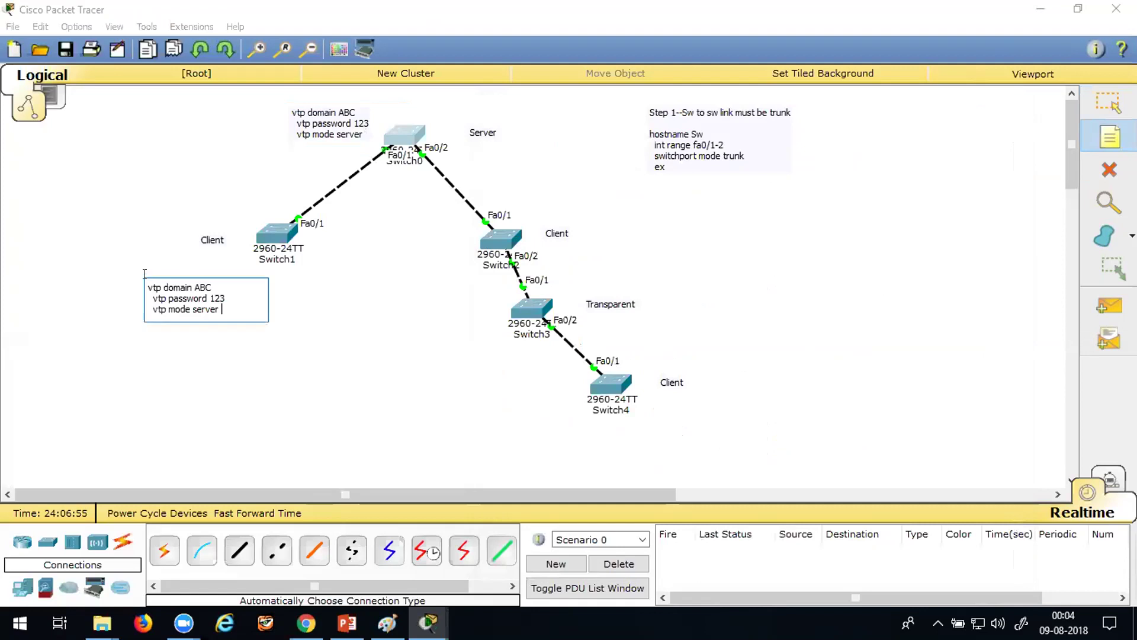
{"action": "key", "text": "BackSpace"}
{"action": "key", "text": "BackSpace"}
{"action": "key", "text": "BackSpace"}
{"action": "key", "text": "BackSpace"}
{"action": "key", "text": "BackSpace"}
{"action": "type", "text": "t"}
{"action": "left_click_drag", "start_coordinate": [214, 308], "coordinate": [148, 284]}
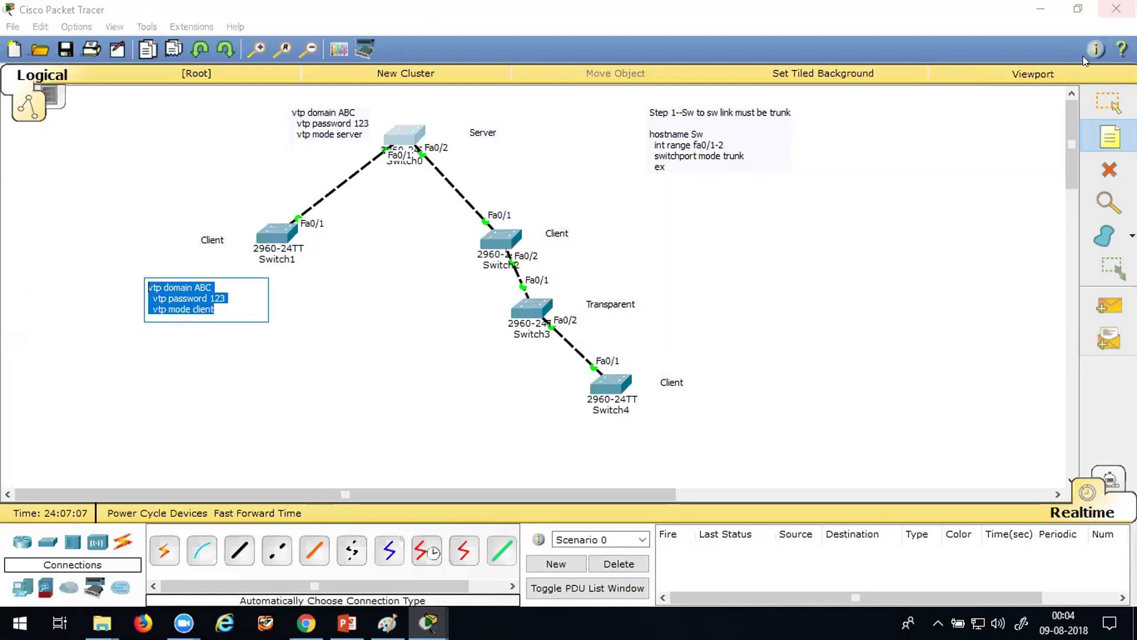
{"action": "left_click", "coordinate": [1110, 102]}
- Open the command line of Switch1 and set its hostname to Sw2
{"action": "left_click", "coordinate": [272, 237]}
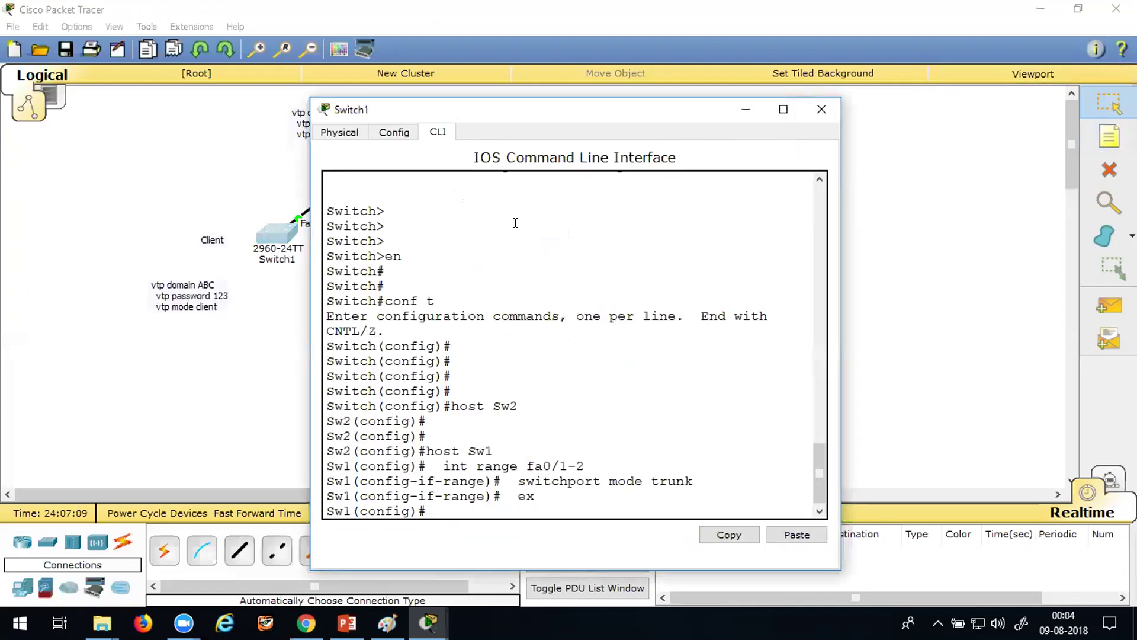
{"action": "left_click", "coordinate": [469, 493]}
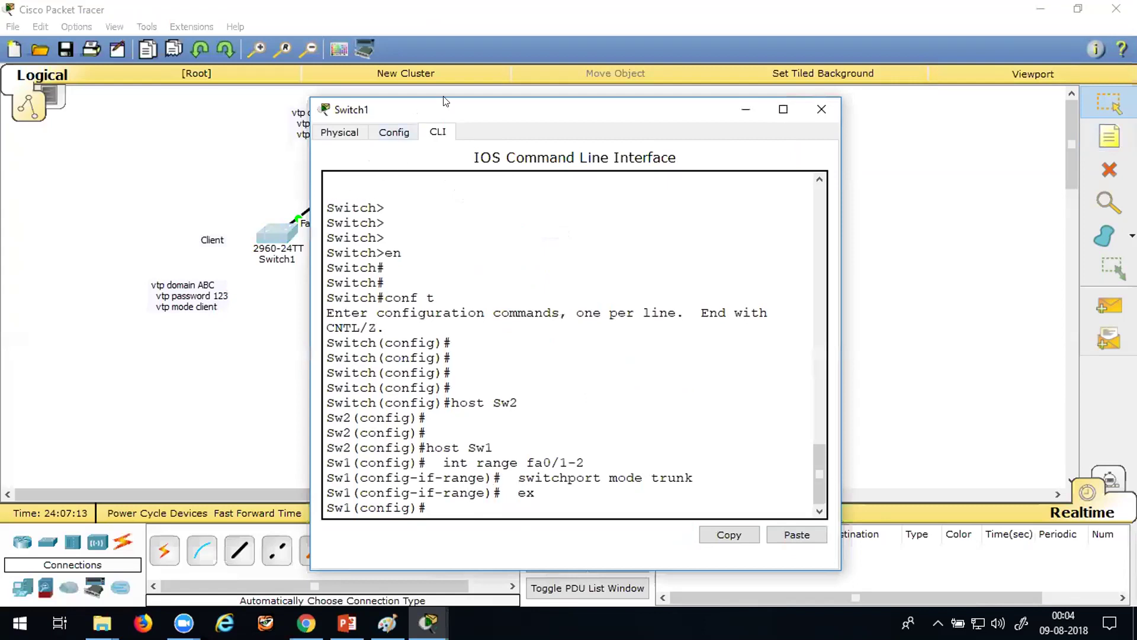
{"action": "left_click_drag", "start_coordinate": [446, 101], "coordinate": [639, 83]}
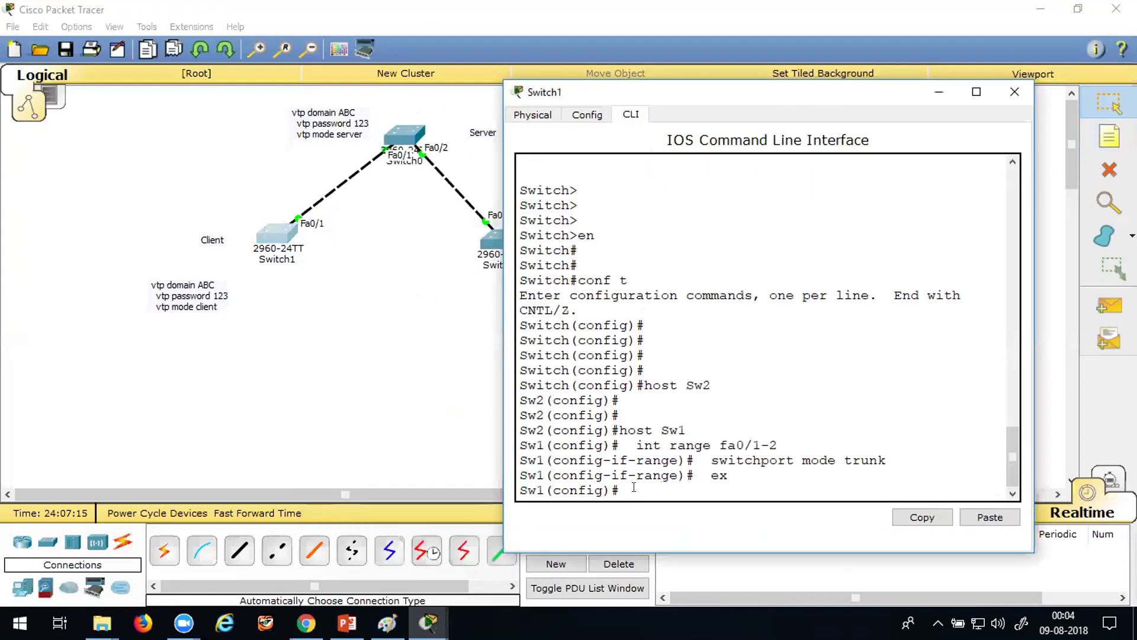
{"action": "type", "text": "host Sw2"}
{"action": "key", "text": "Return"}
{"action": "key", "text": "Return"}
{"action": "key", "text": "Return"}
{"action": "key", "text": "Return"}
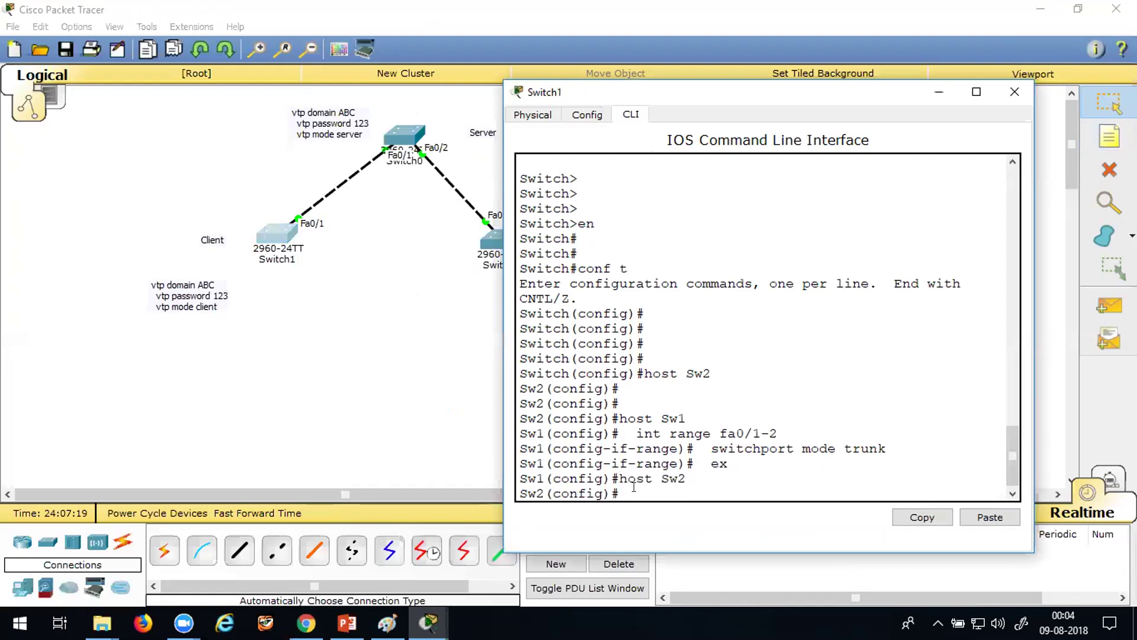
{"action": "key", "text": "Return"}
{"action": "key", "text": "Return"}
{"action": "key", "text": "Return"}
{"action": "key", "text": "Return"}
{"action": "key", "text": "Return"}
{"action": "key", "text": "Return"}
{"action": "key", "text": "Return"}
{"action": "key", "text": "Return"}
{"action": "key", "text": "Return"}
{"action": "key", "text": "Return"}
{"action": "key", "text": "Return"}
{"action": "key", "text": "Return"}
{"action": "key", "text": "Return"}
{"action": "key", "text": "Return"}
{"action": "key", "text": "Return"}
{"action": "key", "text": "Return"}
{"action": "key", "text": "Return"}
{"action": "key", "text": "Return"}
{"action": "key", "text": "Return"}
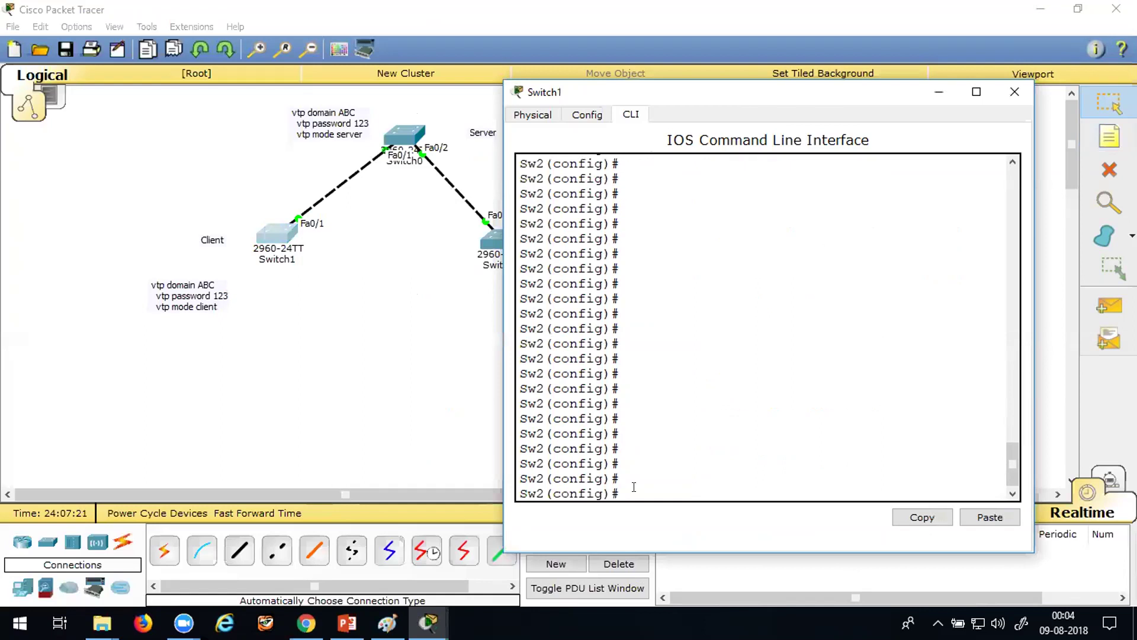
- Paste the copied commands on Switch1 to set VTP domain ABC, the VTP password and client mode
{"action": "right_click", "coordinate": [635, 489]}
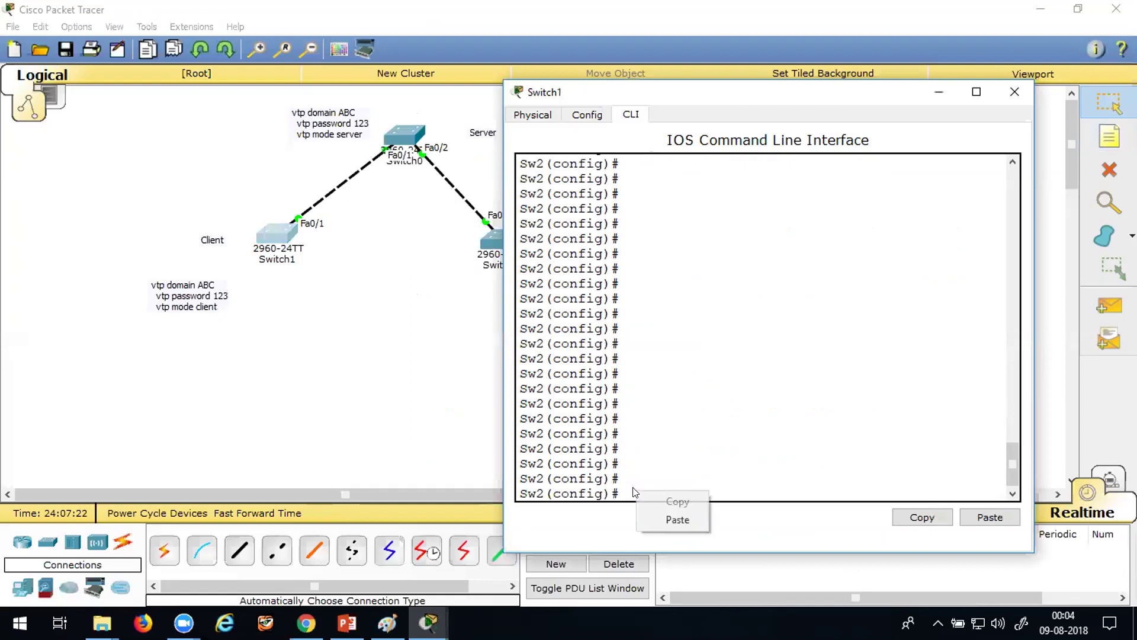
{"action": "left_click", "coordinate": [677, 519]}
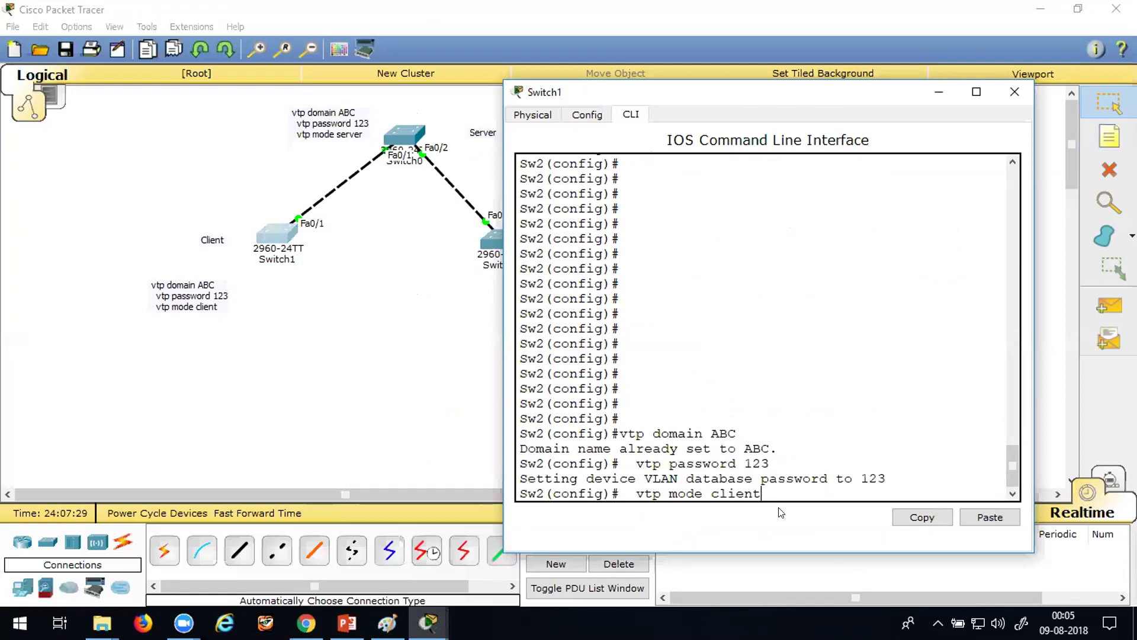
{"action": "key", "text": "Return"}
{"action": "key", "text": "Return"}
{"action": "key", "text": "Return"}
{"action": "key", "text": "Return"}
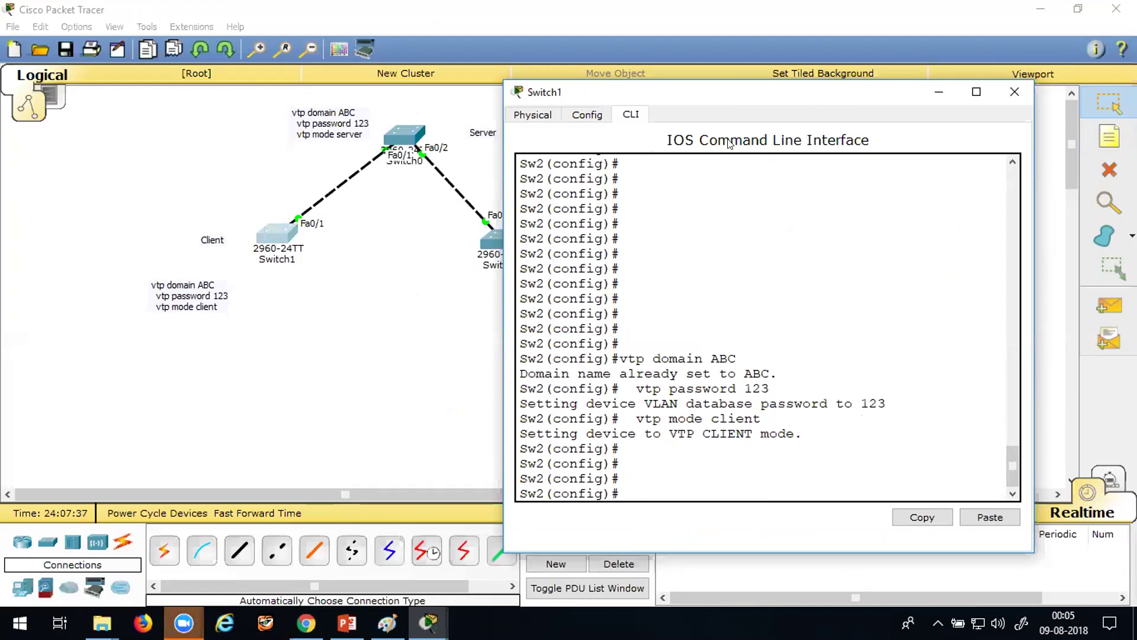
{"action": "left_click", "coordinate": [939, 95]}
- Open the command line of Switch2 and set its hostname to Sw3
{"action": "left_click", "coordinate": [498, 240]}
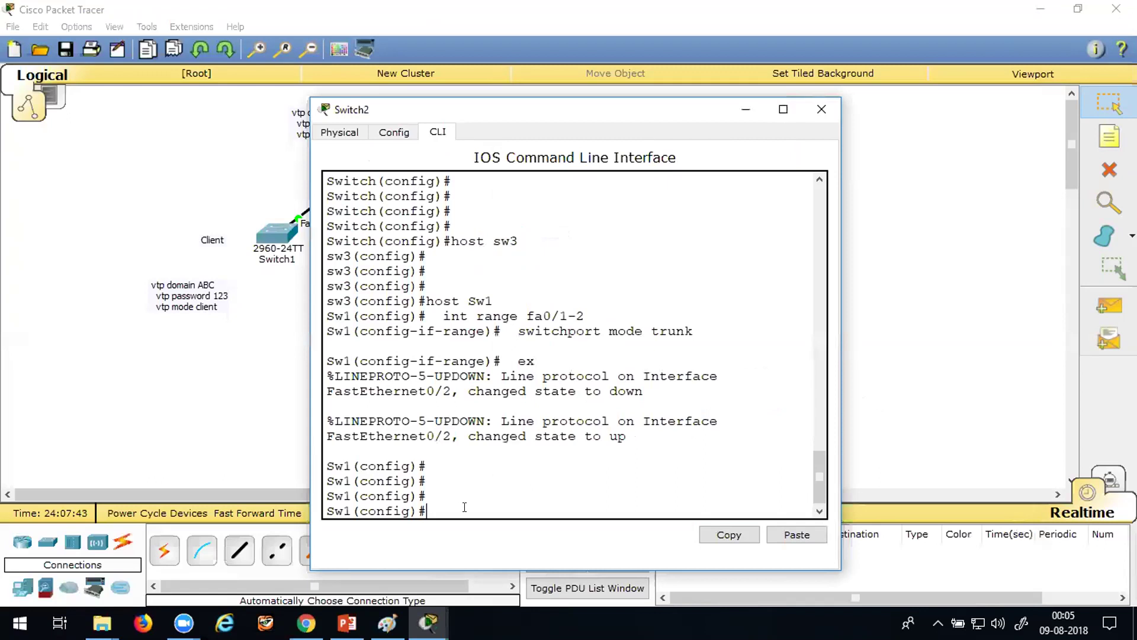
{"action": "type", "text": "c"}
{"action": "key", "text": "Return"}
{"action": "key", "text": "Return"}
{"action": "key", "text": "Return"}
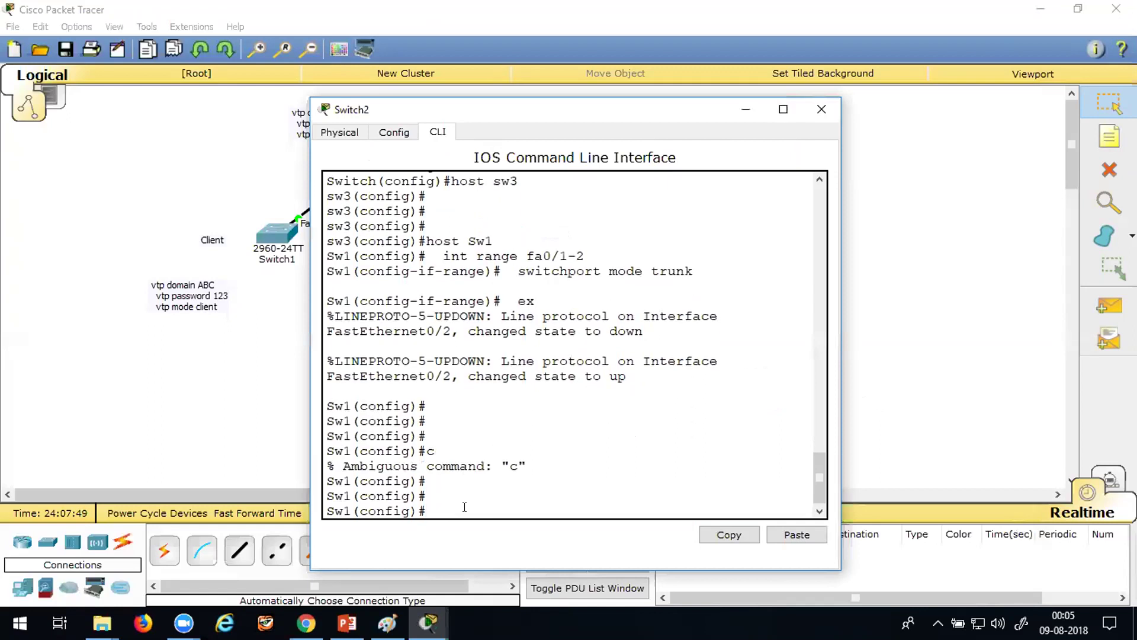
{"action": "type", "text": "host Sw3"}
{"action": "key", "text": "Return"}
{"action": "key", "text": "Return"}
{"action": "key", "text": "Return"}
{"action": "key", "text": "Return"}
{"action": "key", "text": "Return"}
{"action": "key", "text": "Return"}
{"action": "key", "text": "Return"}
{"action": "key", "text": "Return"}
{"action": "key", "text": "Return"}
{"action": "key", "text": "Return"}
{"action": "key", "text": "Return"}
{"action": "key", "text": "Return"}
{"action": "key", "text": "Return"}
{"action": "key", "text": "Return"}
{"action": "key", "text": "Return"}
{"action": "key", "text": "Return"}
{"action": "key", "text": "Return"}
{"action": "key", "text": "Return"}
{"action": "key", "text": "Return"}
{"action": "key", "text": "Return"}
{"action": "key", "text": "Return"}
{"action": "key", "text": "Return"}
{"action": "key", "text": "Return"}
{"action": "key", "text": "Return"}
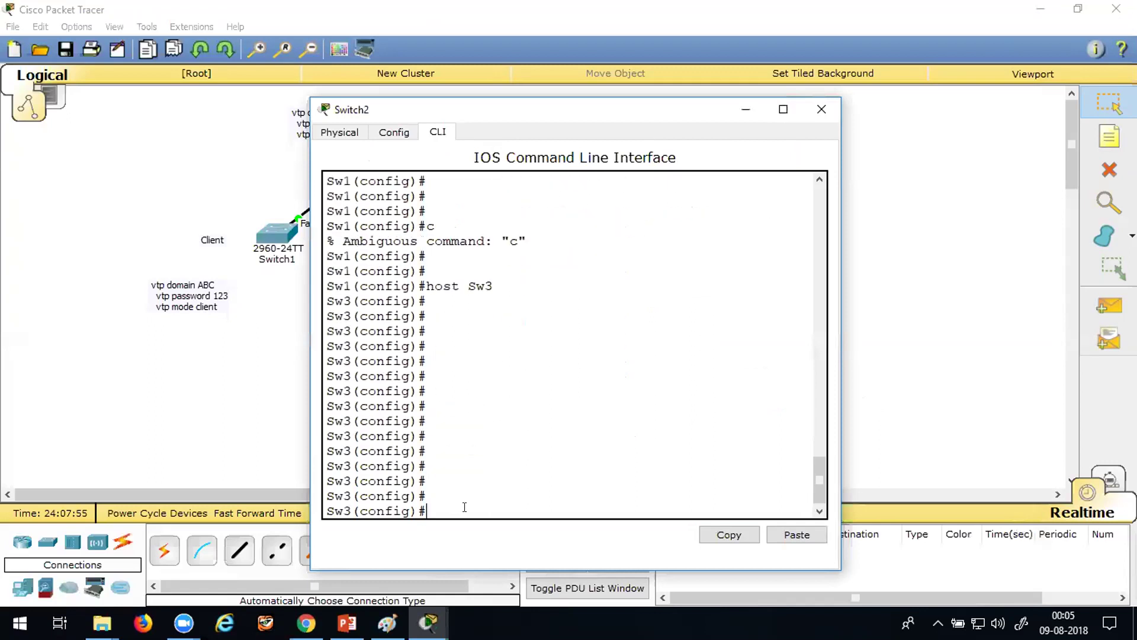
- Paste the copied commands on Switch2 to set VTP domain ABC, the VTP password and client mode
{"action": "right_click", "coordinate": [471, 498]}
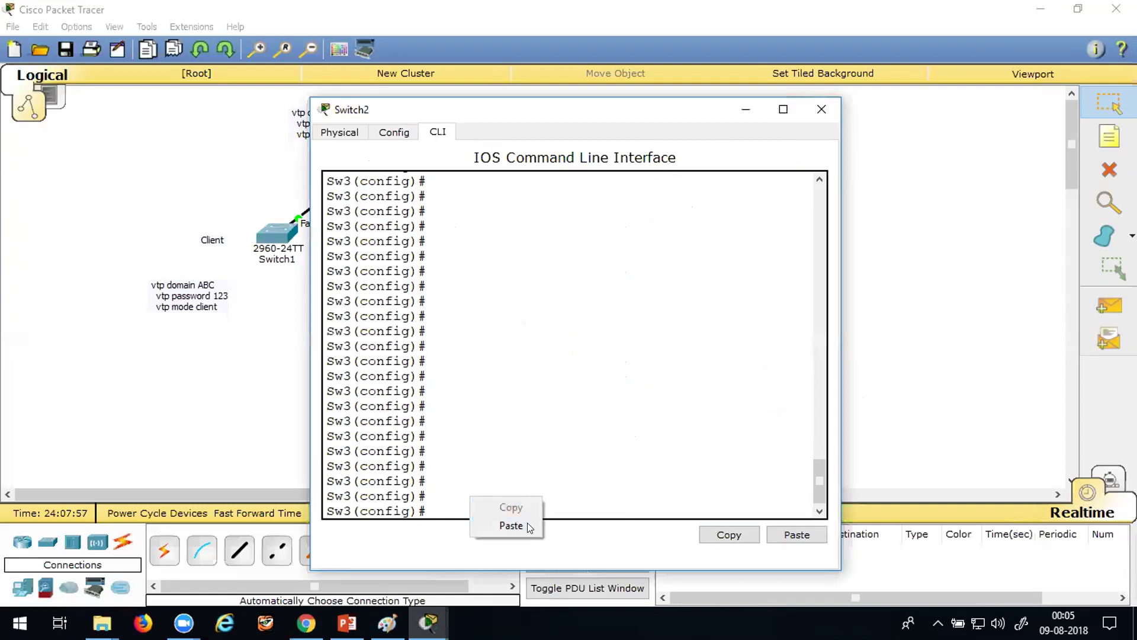
{"action": "left_click", "coordinate": [521, 526]}
{"action": "key", "text": "Return"}
{"action": "key", "text": "Return"}
{"action": "key", "text": "Return"}
{"action": "key", "text": "Return"}
{"action": "key", "text": "Return"}
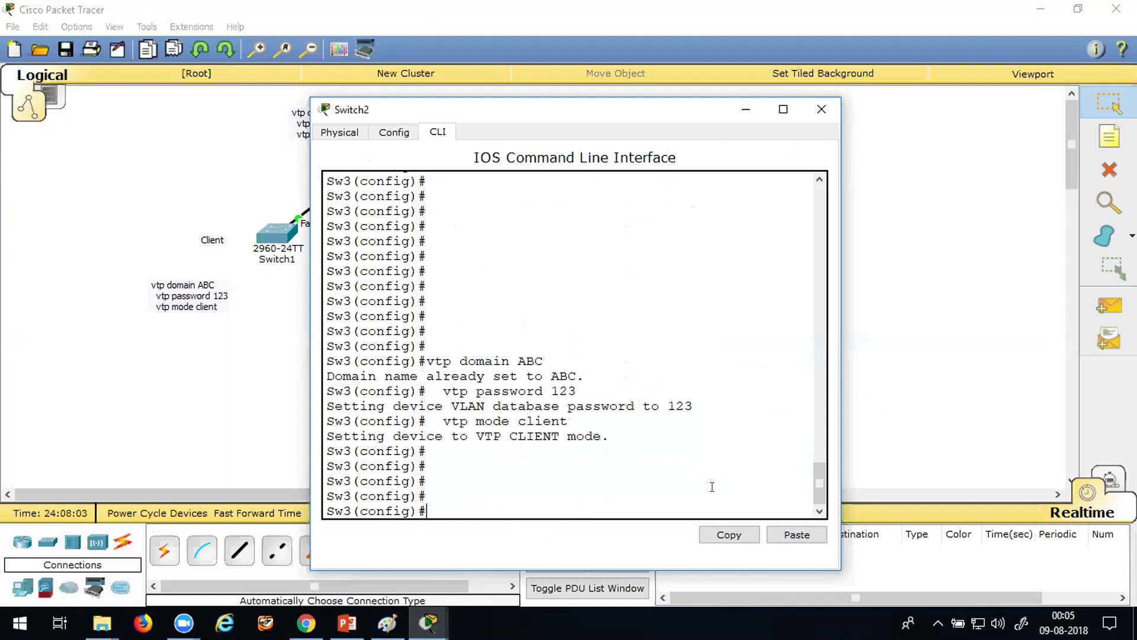
{"action": "left_click", "coordinate": [746, 109]}
- Open the command line of Switch3 and paste the copied commands to set VTP domain ABC and the VTP password
{"action": "left_click", "coordinate": [535, 312]}
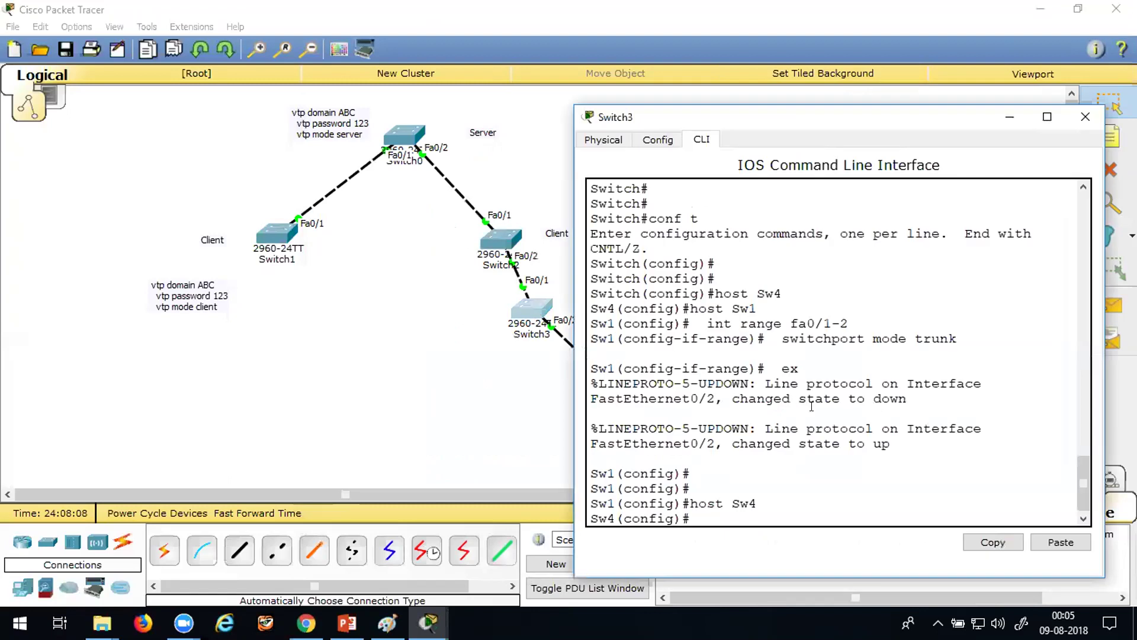
{"action": "left_click", "coordinate": [830, 474]}
{"action": "key", "text": "Return"}
{"action": "key", "text": "Return"}
{"action": "key", "text": "Return"}
{"action": "key", "text": "Return"}
{"action": "key", "text": "Return"}
{"action": "key", "text": "Return"}
{"action": "key", "text": "Return"}
{"action": "key", "text": "Return"}
{"action": "key", "text": "Return"}
{"action": "key", "text": "Return"}
{"action": "key", "text": "Return"}
{"action": "key", "text": "Return"}
{"action": "key", "text": "Return"}
{"action": "key", "text": "Return"}
{"action": "key", "text": "Return"}
{"action": "key", "text": "Return"}
{"action": "key", "text": "Return"}
{"action": "key", "text": "Return"}
{"action": "key", "text": "Return"}
{"action": "key", "text": "Return"}
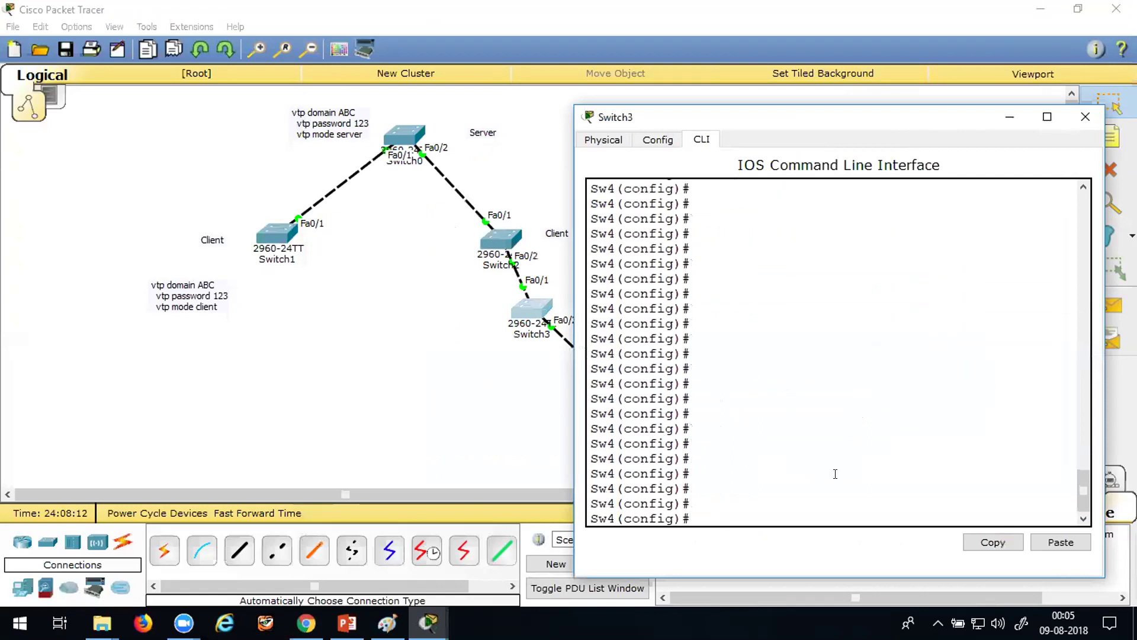
{"action": "right_click", "coordinate": [724, 515]}
{"action": "left_click", "coordinate": [750, 540]}
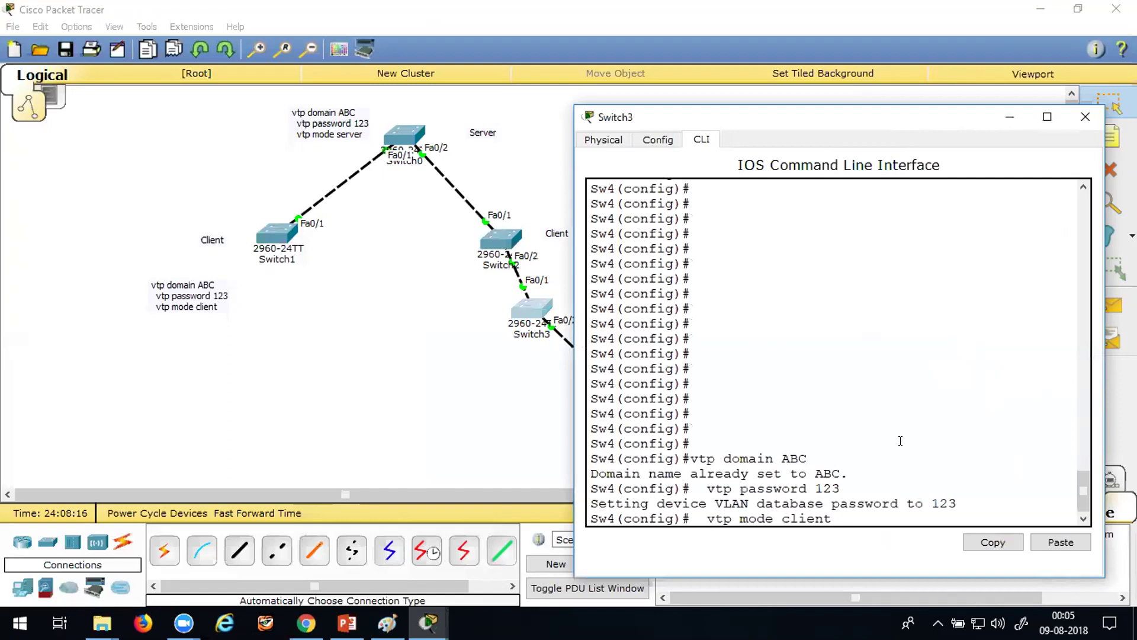
- Replace client with transparent in Switch3's pending VTP mode command and apply it
{"action": "key", "text": "BackSpace"}
{"action": "key", "text": "BackSpace"}
{"action": "key", "text": "BackSpace"}
{"action": "key", "text": "BackSpace"}
{"action": "key", "text": "BackSpace"}
{"action": "key", "text": "BackSpace"}
{"action": "type", "text": "tran"}
{"action": "key", "text": "Tab"}
{"action": "key", "text": "Return"}
{"action": "key", "text": "Return"}
{"action": "key", "text": "Return"}
{"action": "key", "text": "Return"}
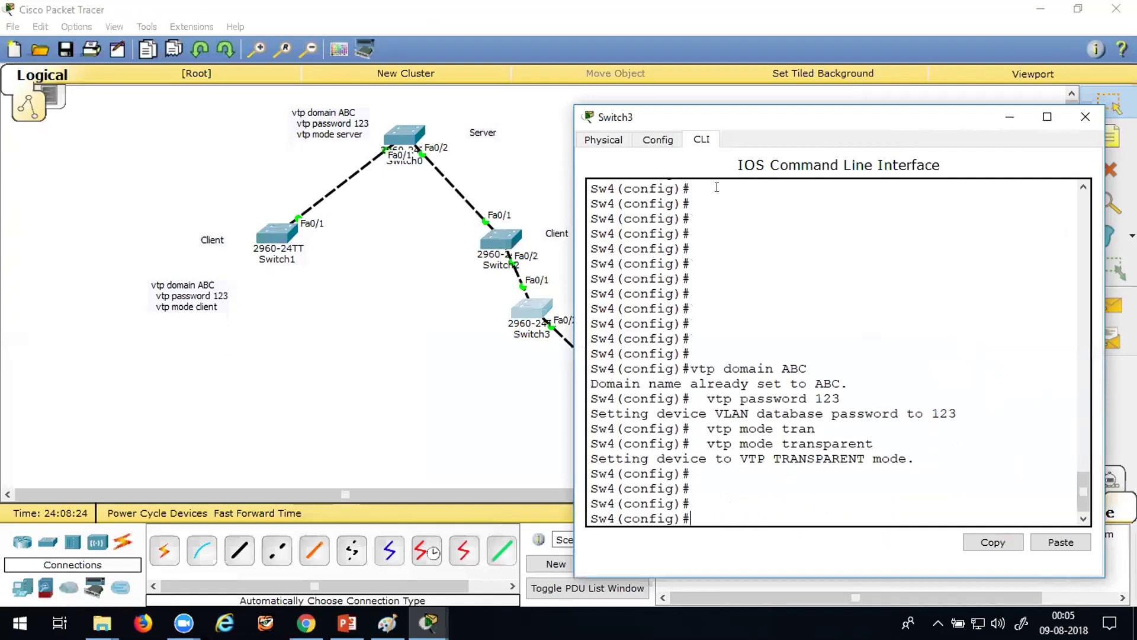
{"action": "left_click", "coordinate": [1009, 118]}
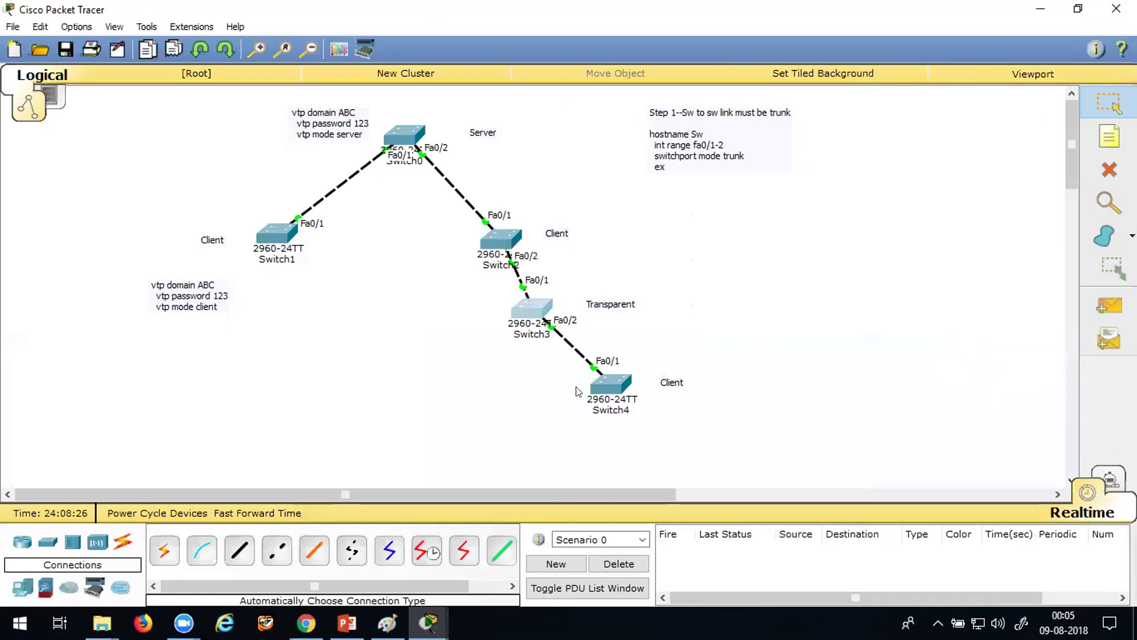
- Open the command line of Switch4 and set its hostname to sw5
{"action": "left_click", "coordinate": [619, 384]}
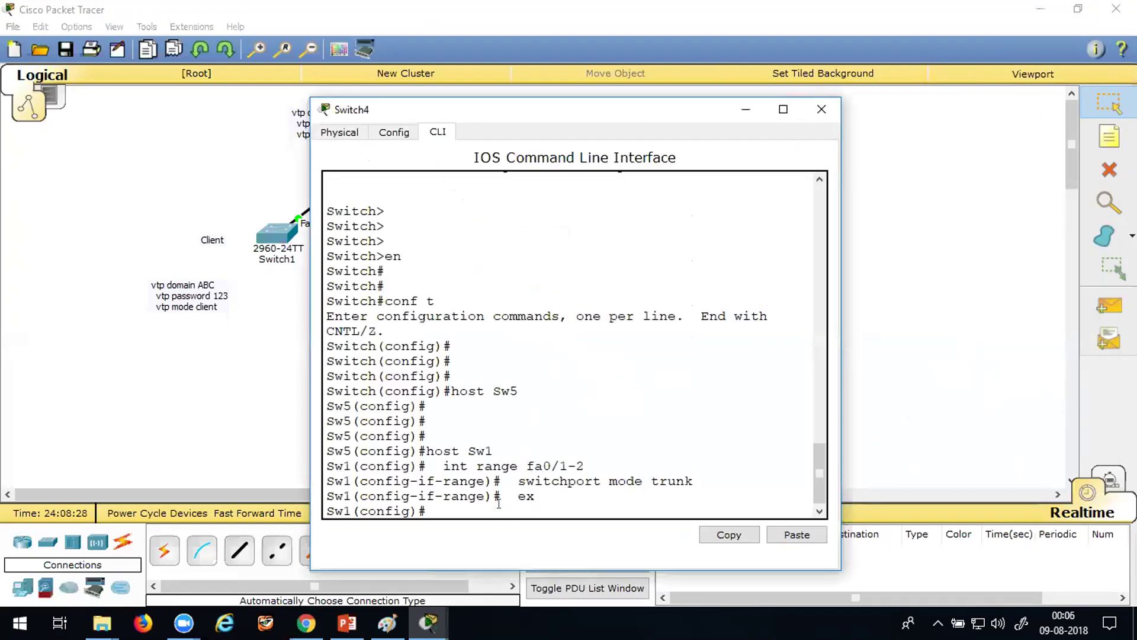
{"action": "key", "text": "Return"}
{"action": "key", "text": "Return"}
{"action": "key", "text": "Return"}
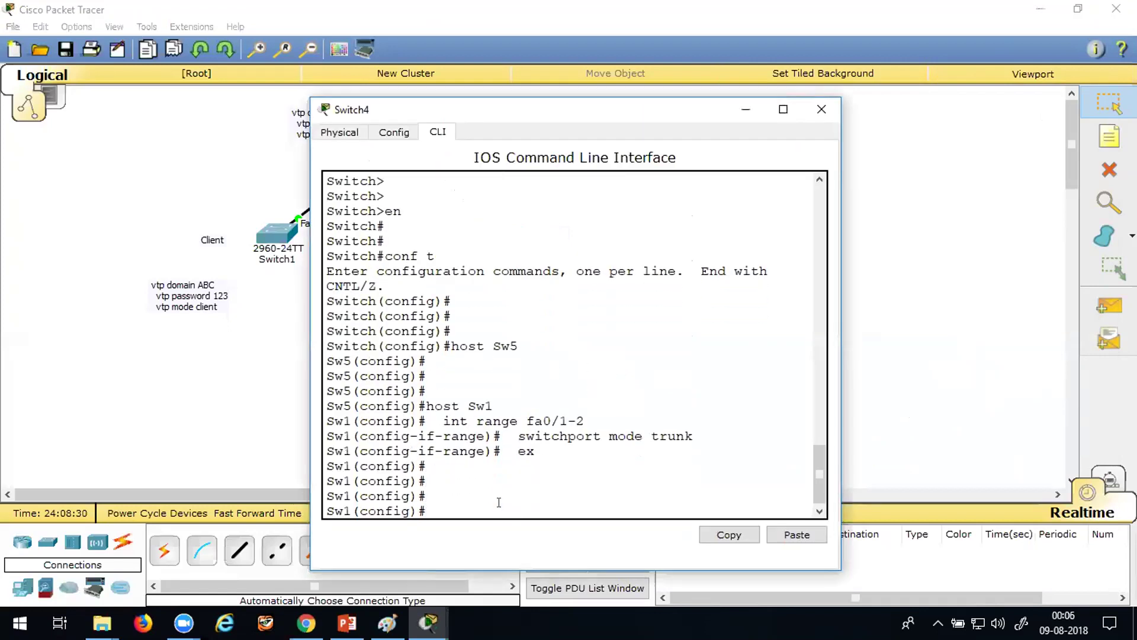
{"action": "key", "text": "Return"}
{"action": "key", "text": "Return"}
{"action": "key", "text": "Return"}
{"action": "key", "text": "Return"}
{"action": "key", "text": "Return"}
{"action": "key", "text": "Return"}
{"action": "key", "text": "Return"}
{"action": "key", "text": "Return"}
{"action": "key", "text": "Return"}
{"action": "key", "text": "Return"}
{"action": "key", "text": "Return"}
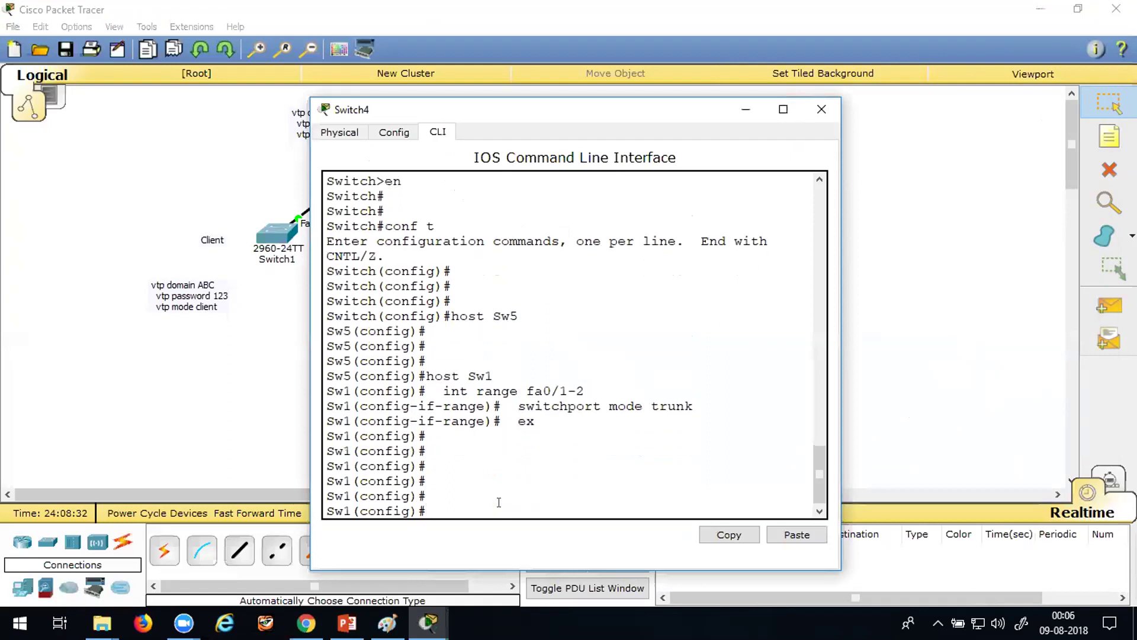
{"action": "type", "text": "host sw5"}
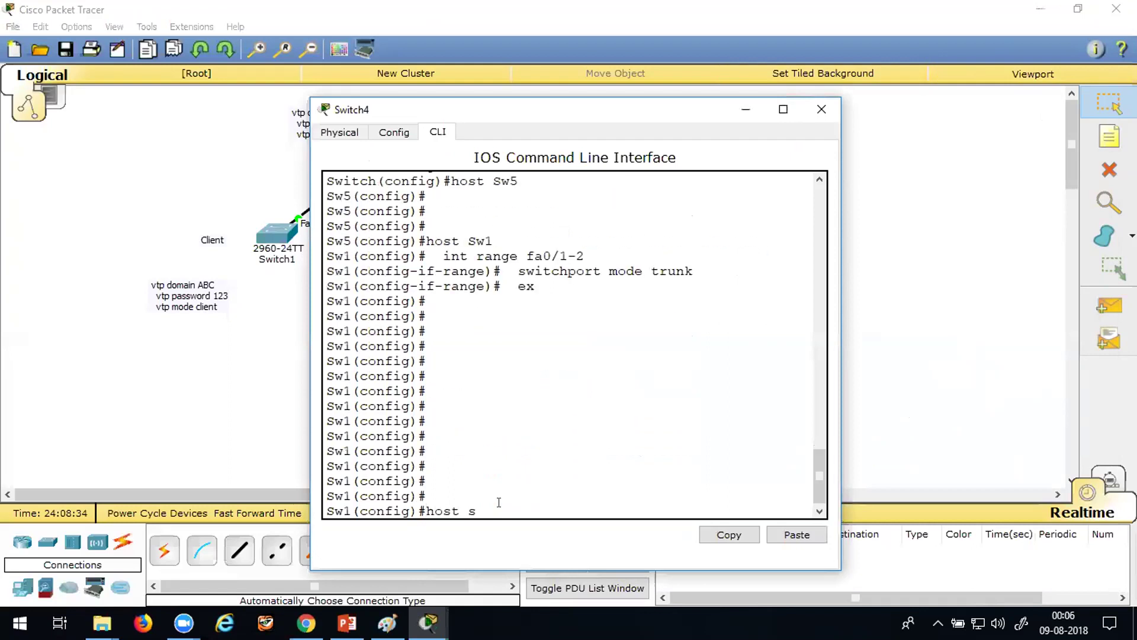
{"action": "key", "text": "Return"}
{"action": "key", "text": "Return"}
{"action": "key", "text": "Return"}
{"action": "key", "text": "Return"}
{"action": "key", "text": "Return"}
{"action": "key", "text": "Return"}
{"action": "key", "text": "Return"}
{"action": "key", "text": "Return"}
{"action": "key", "text": "Return"}
{"action": "key", "text": "Return"}
{"action": "key", "text": "Return"}
{"action": "key", "text": "Return"}
{"action": "key", "text": "Return"}
{"action": "key", "text": "Return"}
{"action": "key", "text": "Return"}
{"action": "key", "text": "Return"}
{"action": "key", "text": "Return"}
{"action": "key", "text": "Return"}
{"action": "key", "text": "Return"}
{"action": "key", "text": "Return"}
{"action": "key", "text": "Return"}
{"action": "key", "text": "Return"}
{"action": "key", "text": "Return"}
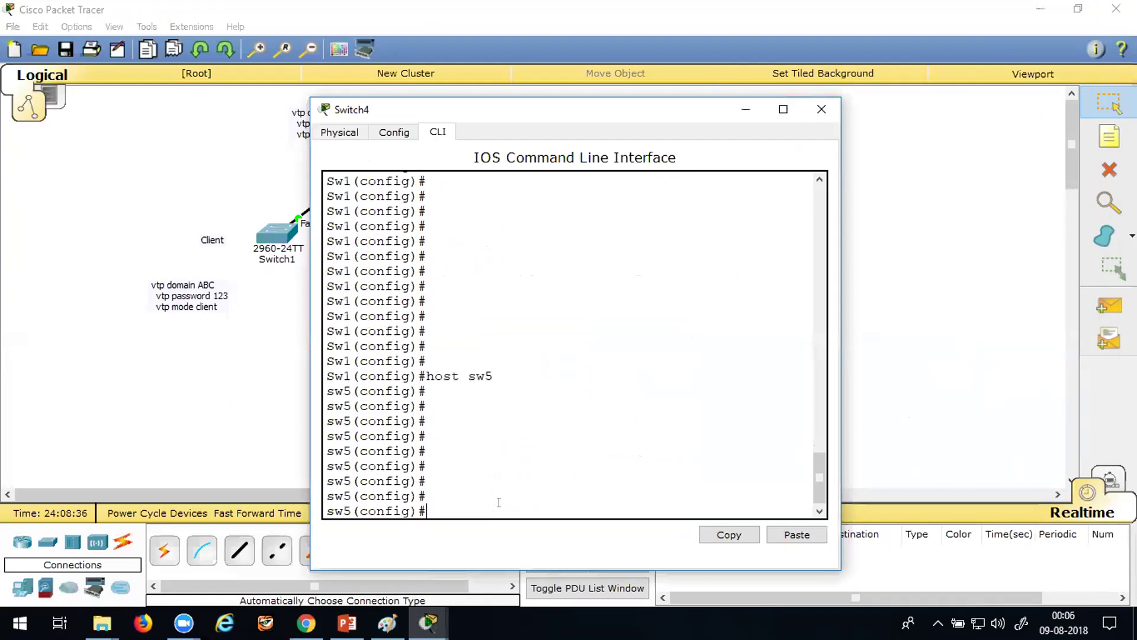
- Paste the copied commands on Switch4 to set VTP domain ABC, the VTP password and client mode
{"action": "right_click", "coordinate": [462, 497]}
{"action": "left_click", "coordinate": [495, 537]}
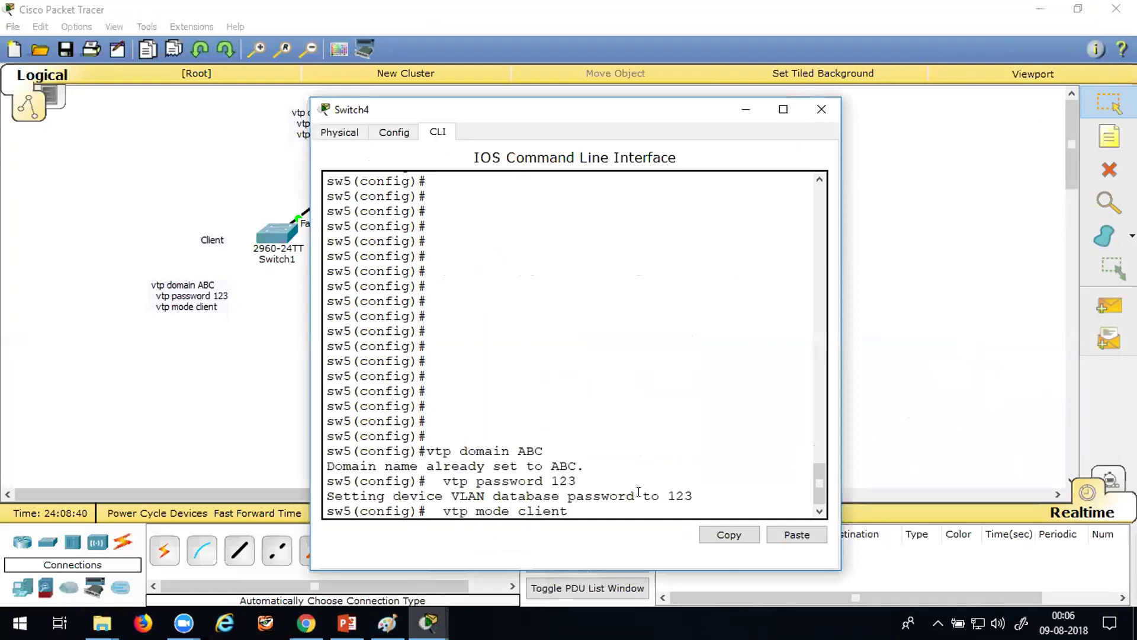
{"action": "key", "text": "Return"}
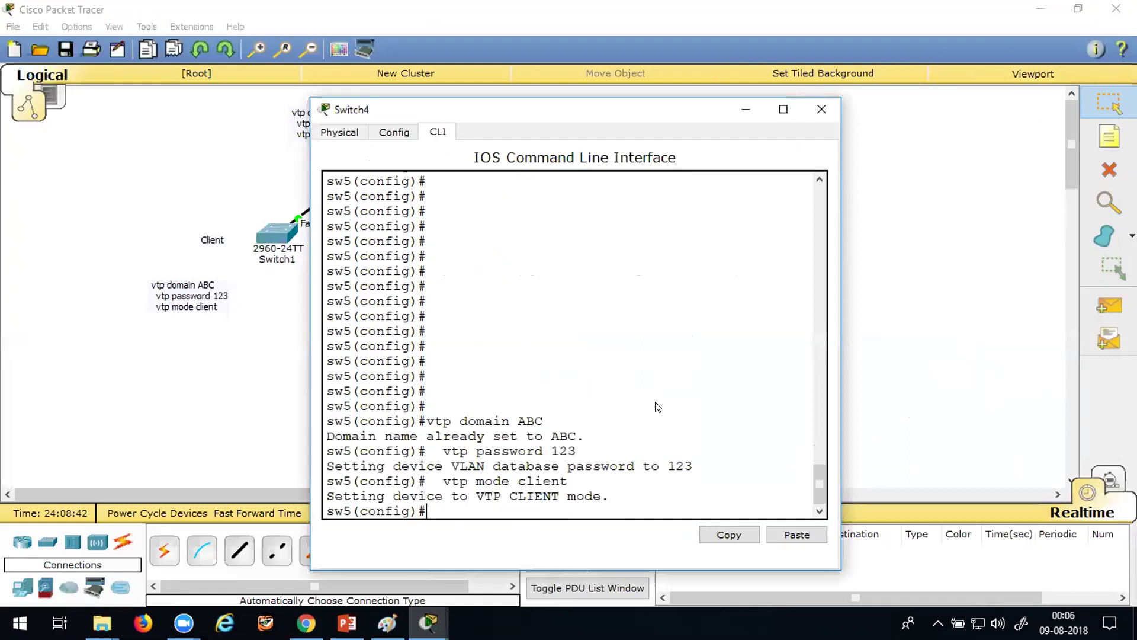
{"action": "left_click", "coordinate": [747, 108]}
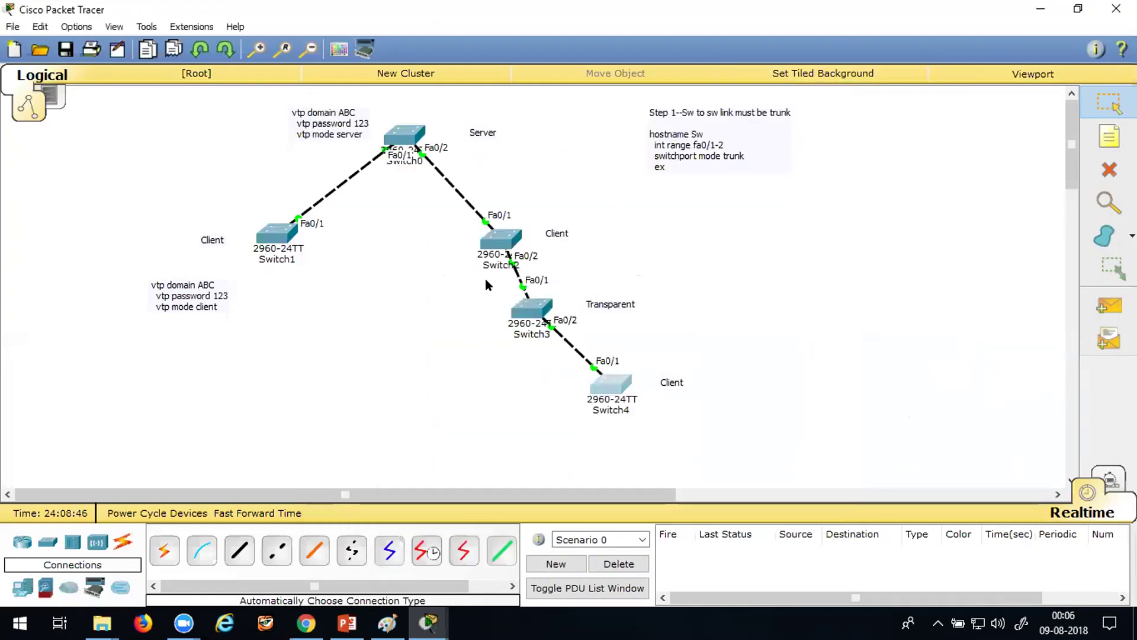
- Add notes beside Switch2 and Switch4 with the copied VTP domain ABC, VTP password and client mode commands
{"action": "left_click", "coordinate": [1089, 139]}
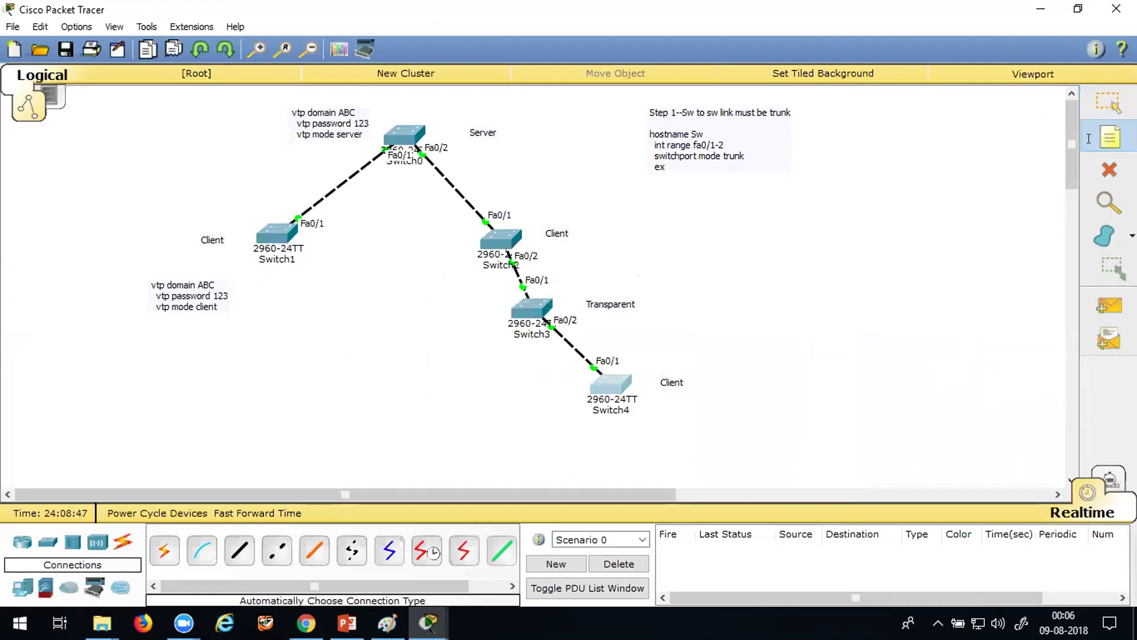
{"action": "left_click", "coordinate": [592, 219]}
{"action": "key", "text": "ctrl+v"}
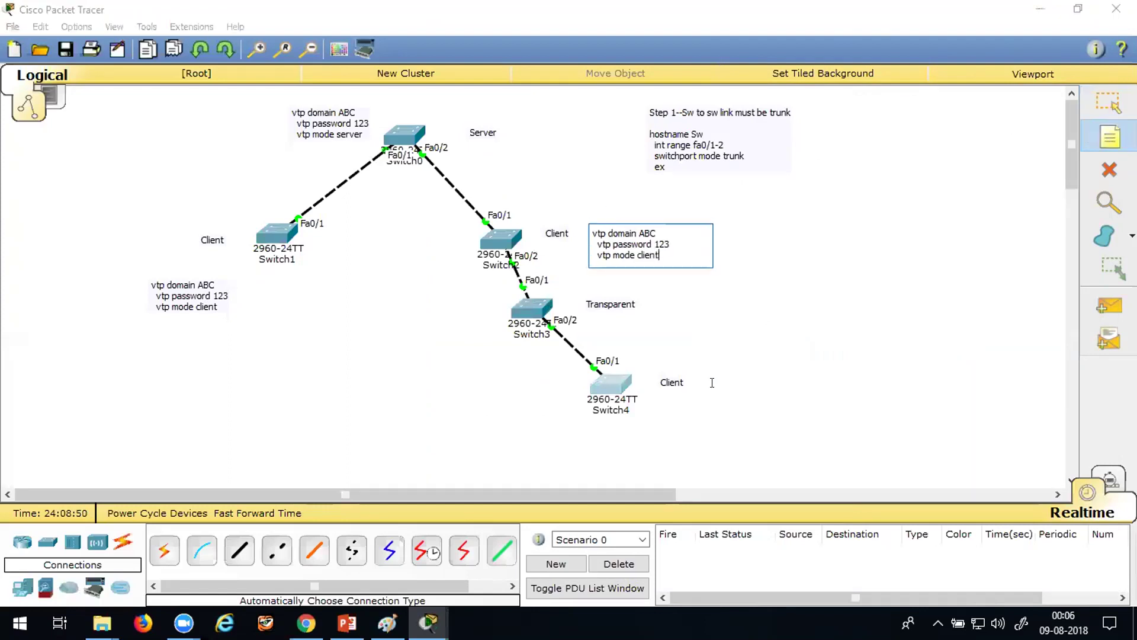
{"action": "left_click", "coordinate": [712, 382]}
{"action": "key", "text": "ctrl+v"}
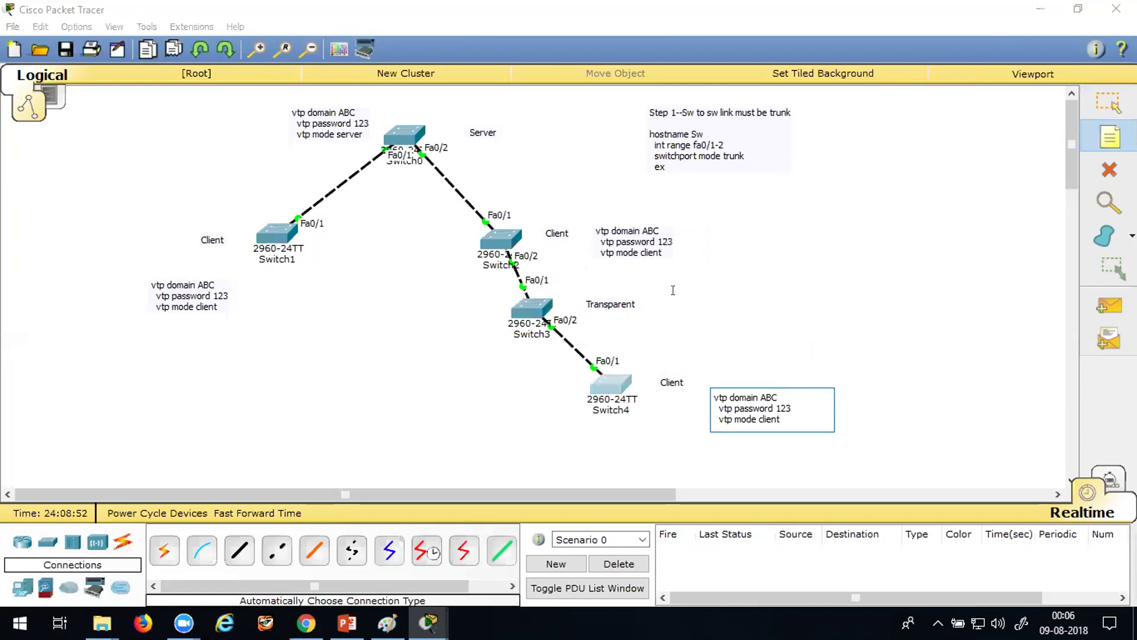
- Add a note beside Switch3 with the copied VTP domain and password commands, changing its mode line to vtp mode transparent
{"action": "left_click", "coordinate": [662, 290]}
{"action": "key", "text": "ctrl+v"}
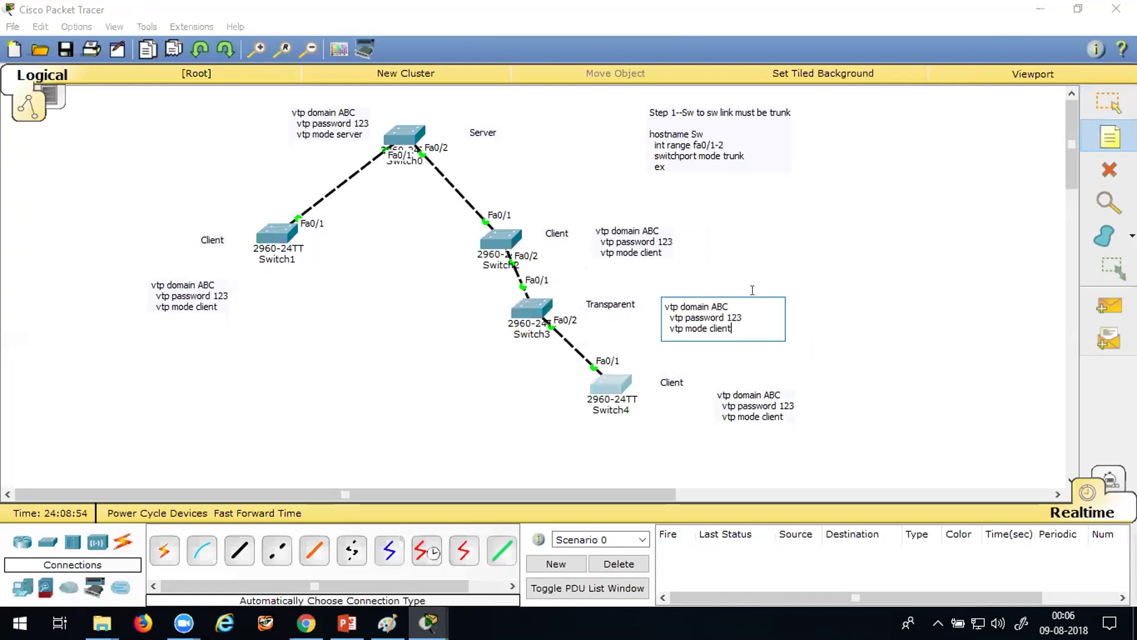
{"action": "key", "text": "BackSpace"}
{"action": "key", "text": "BackSpace"}
{"action": "key", "text": "BackSpace"}
{"action": "key", "text": "BackSpace"}
{"action": "key", "text": "BackSpace"}
{"action": "type", "text": "transparent"}
{"action": "left_click", "coordinate": [1107, 110]}
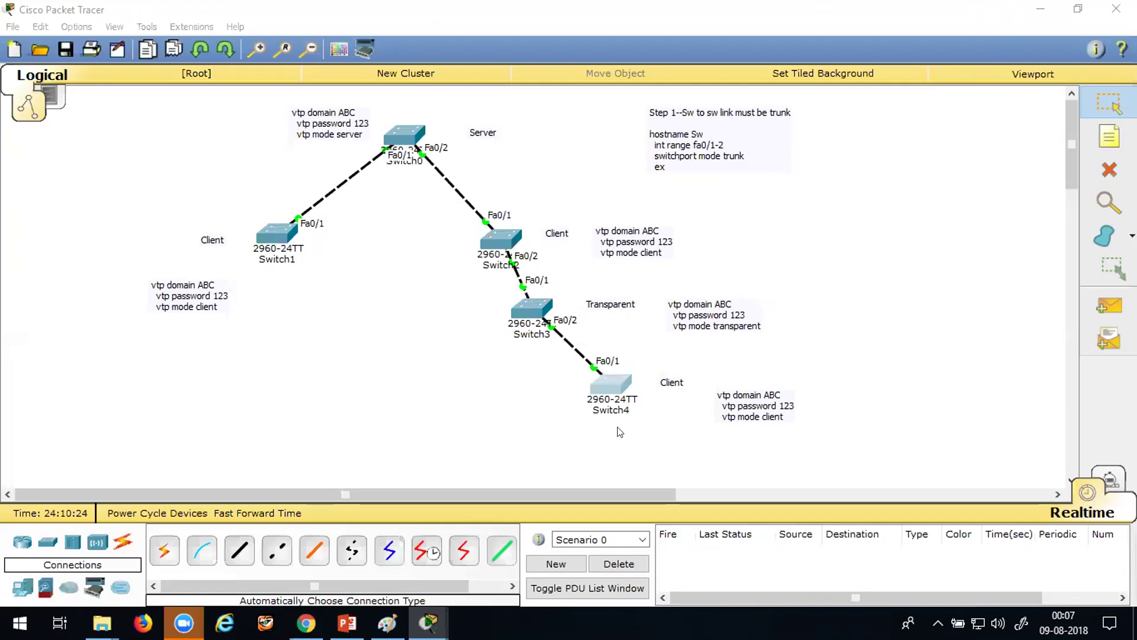
- Add a note above Switch0 reading Vlan 10,20,30,40
{"action": "left_click", "coordinate": [1102, 142]}
{"action": "left_click", "coordinate": [405, 92]}
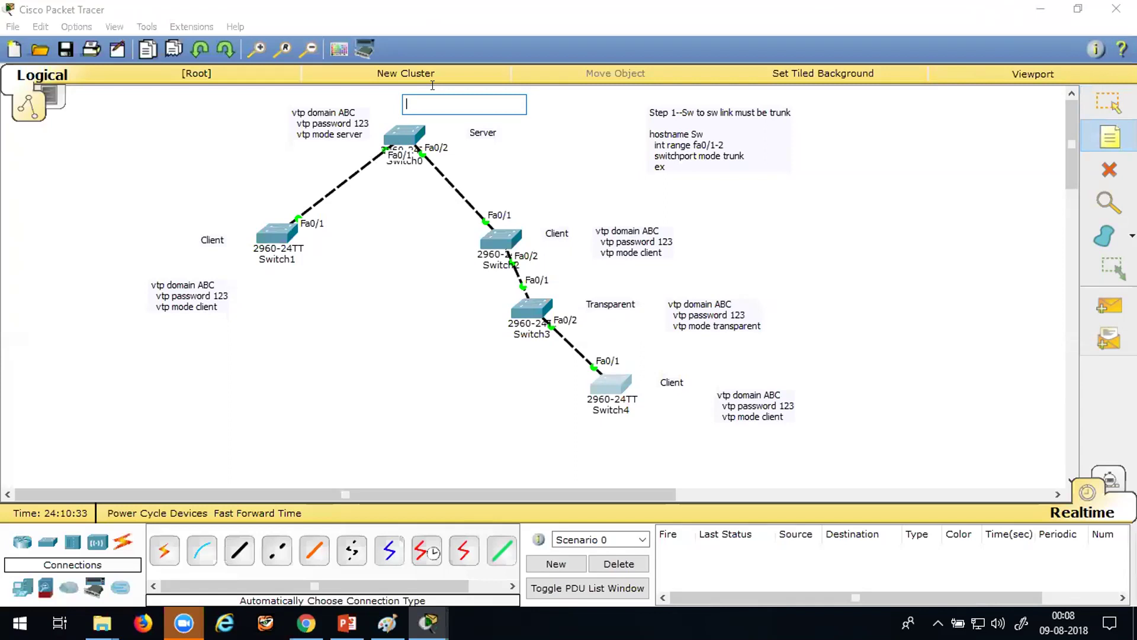
{"action": "type", "text": "Vlan 10,20,2"}
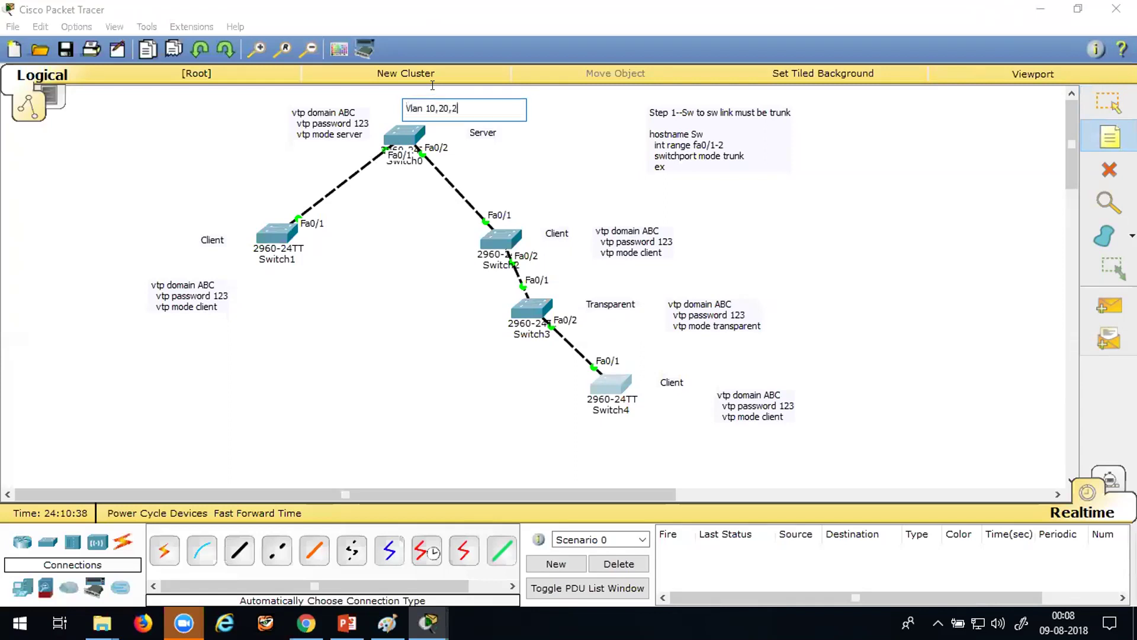
{"action": "key", "text": "BackSpace"}
{"action": "type", "text": "30,40"}
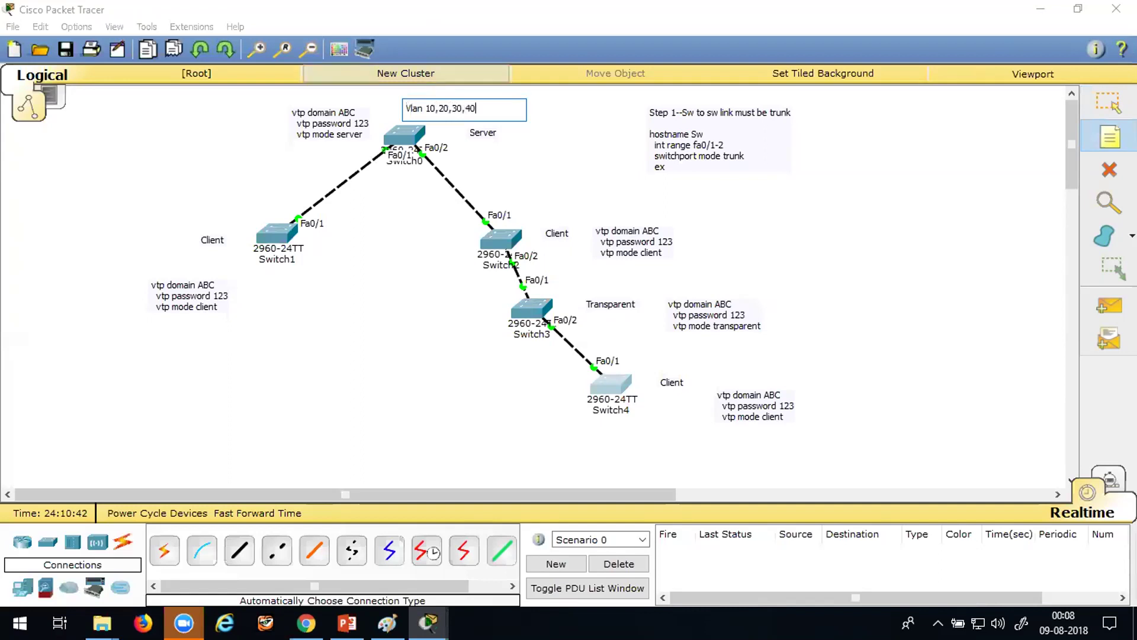
{"action": "left_click", "coordinate": [1091, 96]}
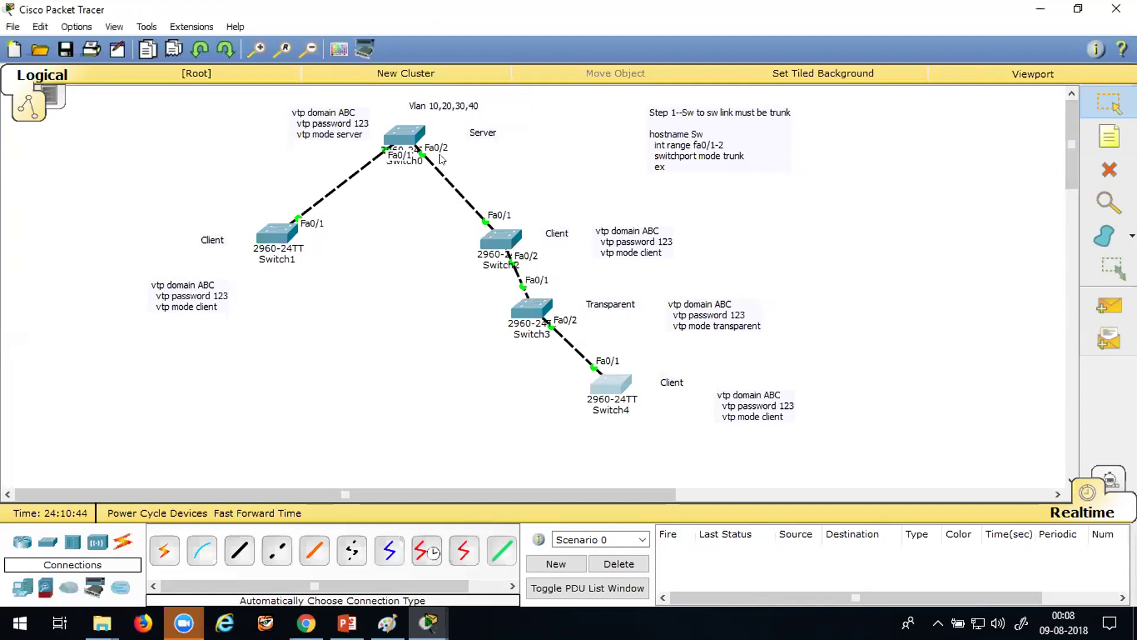
- Create VLANs 10, 20, 30 and 40 on Switch0 and exit VLAN configuration
{"action": "left_click", "coordinate": [408, 129]}
{"action": "left_click", "coordinate": [685, 478]}
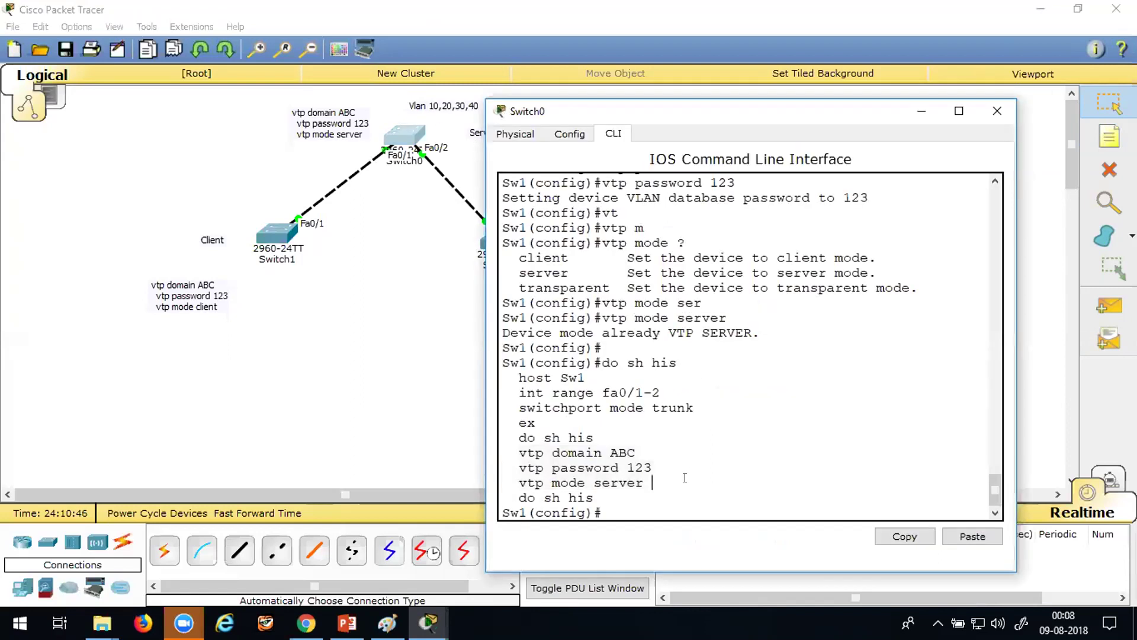
{"action": "key", "text": "Return"}
{"action": "key", "text": "Return"}
{"action": "key", "text": "Return"}
{"action": "key", "text": "Return"}
{"action": "key", "text": "Return"}
{"action": "key", "text": "Return"}
{"action": "key", "text": "Return"}
{"action": "key", "text": "Return"}
{"action": "key", "text": "Return"}
{"action": "key", "text": "Return"}
{"action": "key", "text": "Return"}
{"action": "key", "text": "Return"}
{"action": "key", "text": "Return"}
{"action": "key", "text": "Return"}
{"action": "key", "text": "Return"}
{"action": "key", "text": "Return"}
{"action": "key", "text": "Return"}
{"action": "key", "text": "Return"}
{"action": "key", "text": "Return"}
{"action": "key", "text": "Return"}
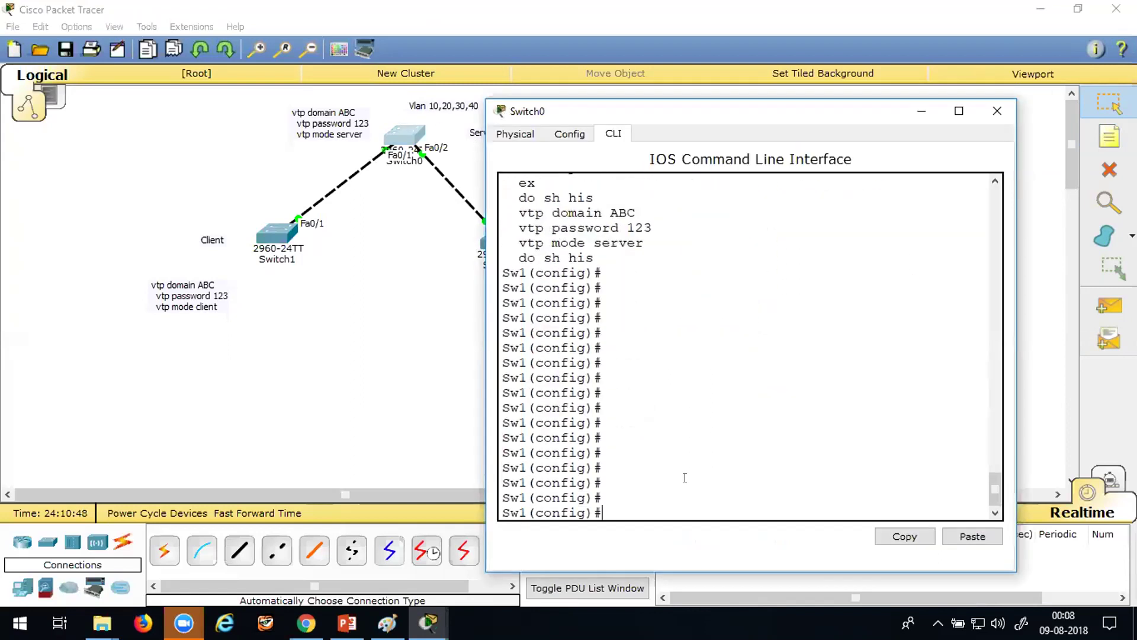
{"action": "type", "text": "v"}
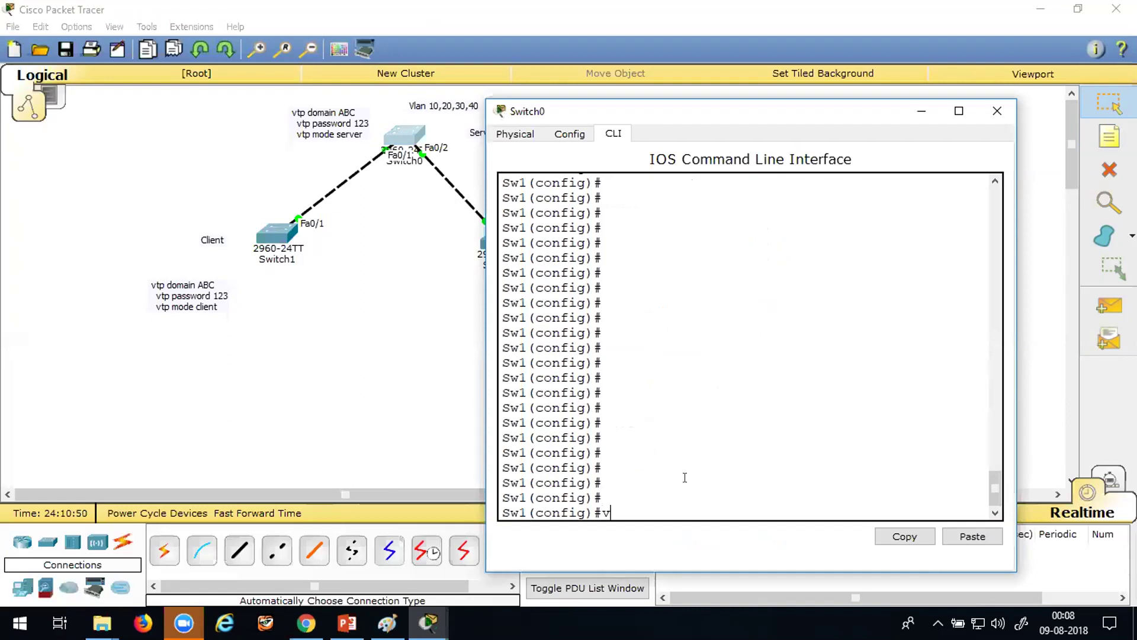
{"action": "type", "text": "lan 10"}
{"action": "key", "text": "Return"}
{"action": "type", "text": "vlan 20"}
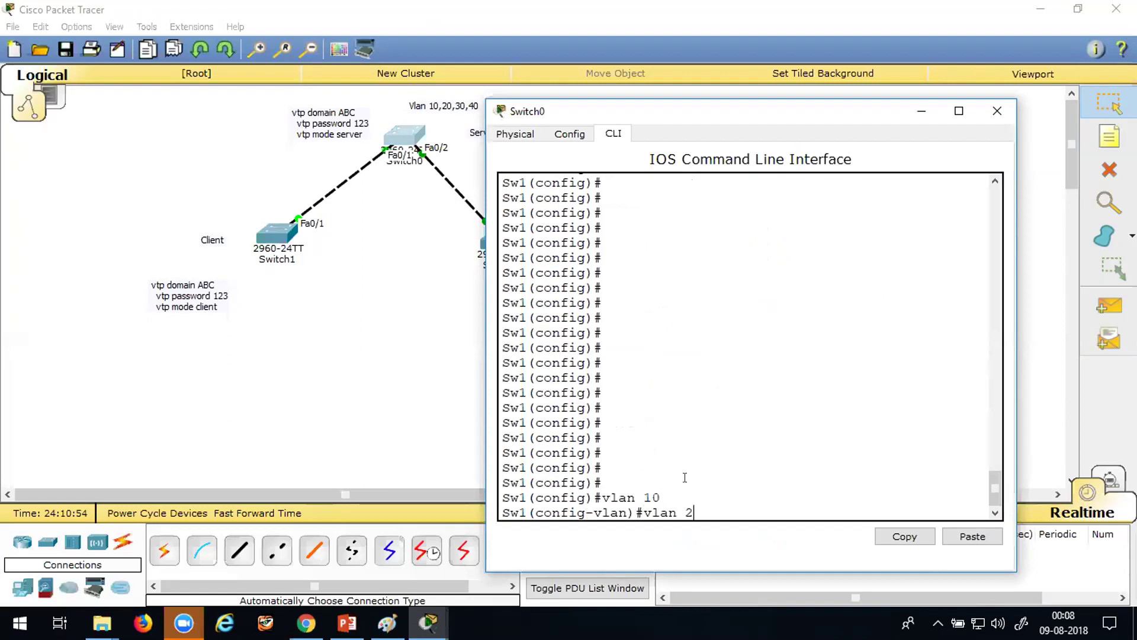
{"action": "key", "text": "Return"}
{"action": "type", "text": "vlan 30"}
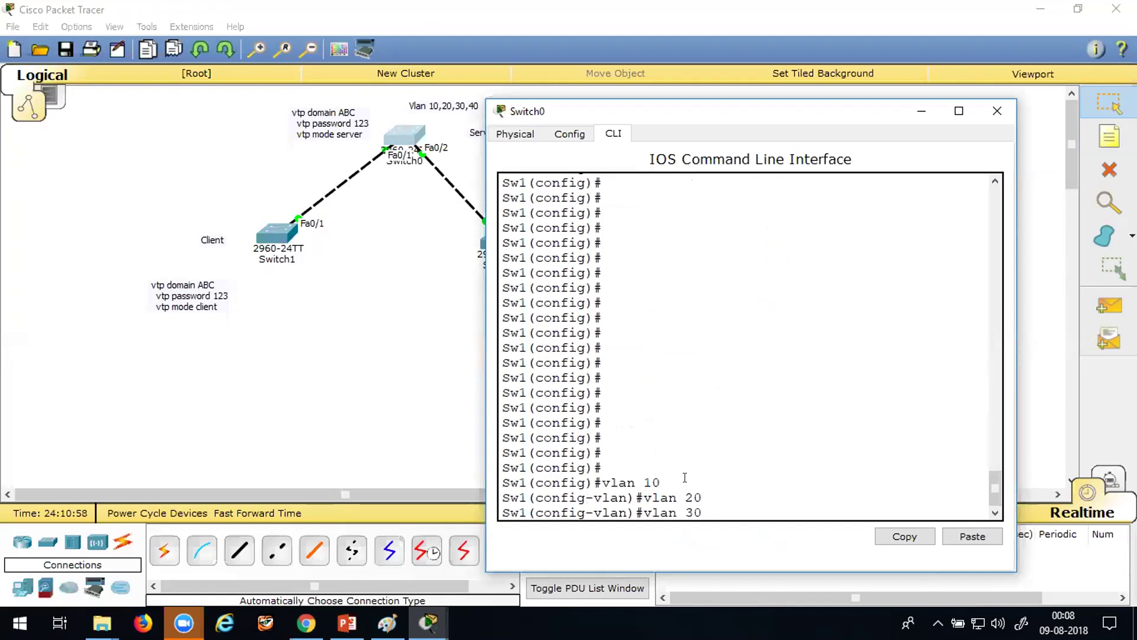
{"action": "key", "text": "Return"}
{"action": "type", "text": "vlan "}
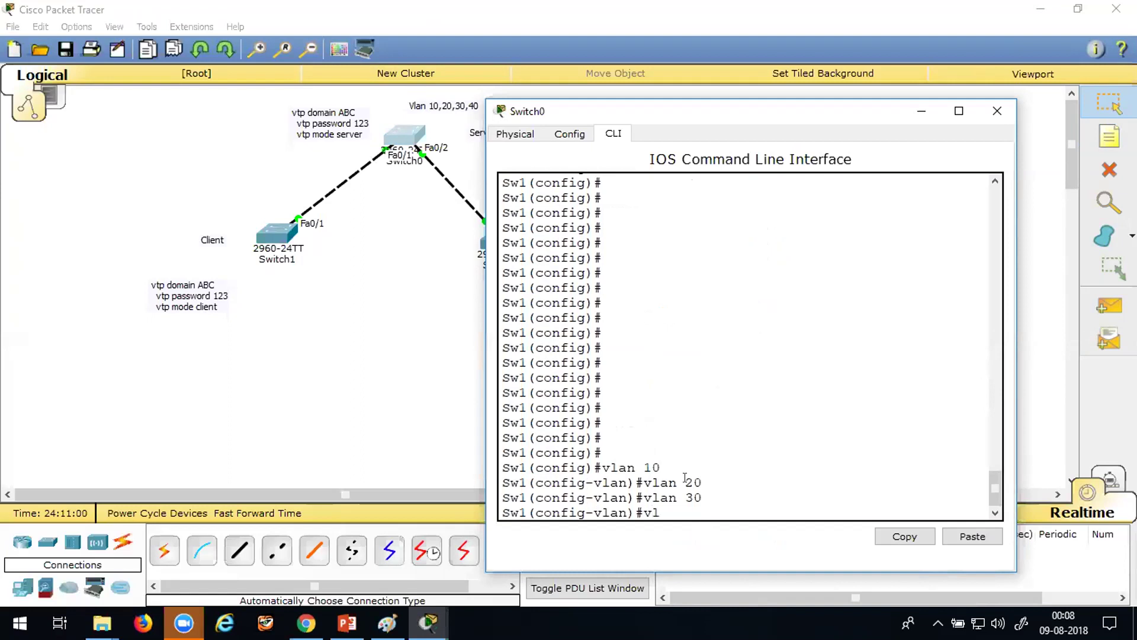
{"action": "type", "text": "40"}
{"action": "key", "text": "Return"}
{"action": "type", "text": "ex"}
{"action": "key", "text": "Return"}
{"action": "key", "text": "Return"}
{"action": "key", "text": "Return"}
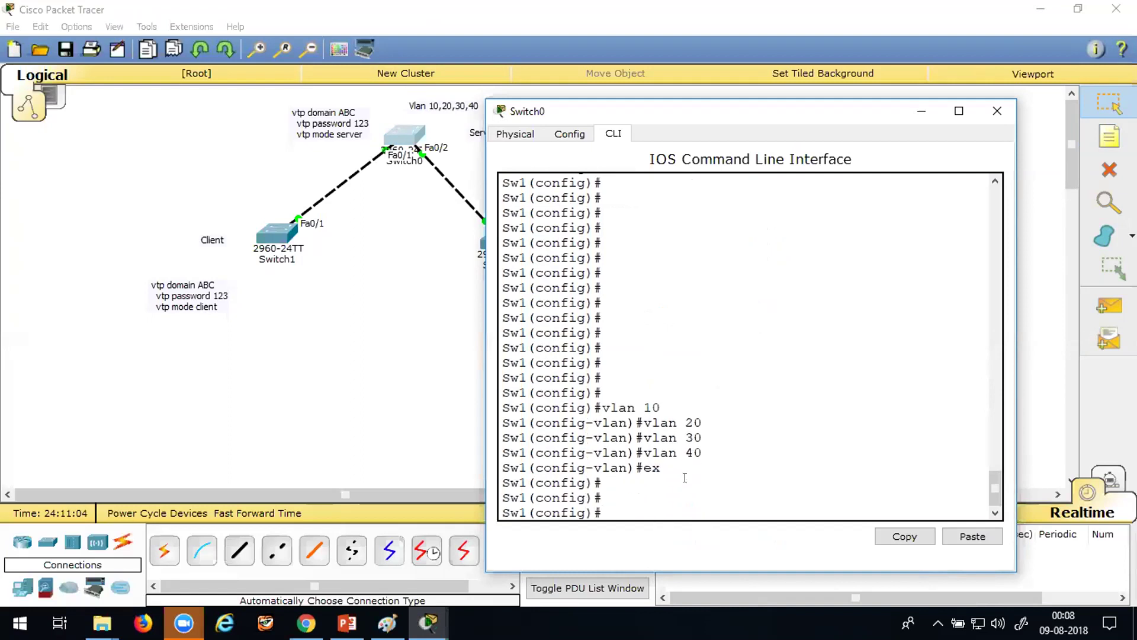
- Return Switch0 to privileged mode and display its VTP status to check the configuration revision
{"action": "key", "text": "ctrl+z"}
{"action": "key", "text": "Return"}
{"action": "key", "text": "Return"}
{"action": "key", "text": "Return"}
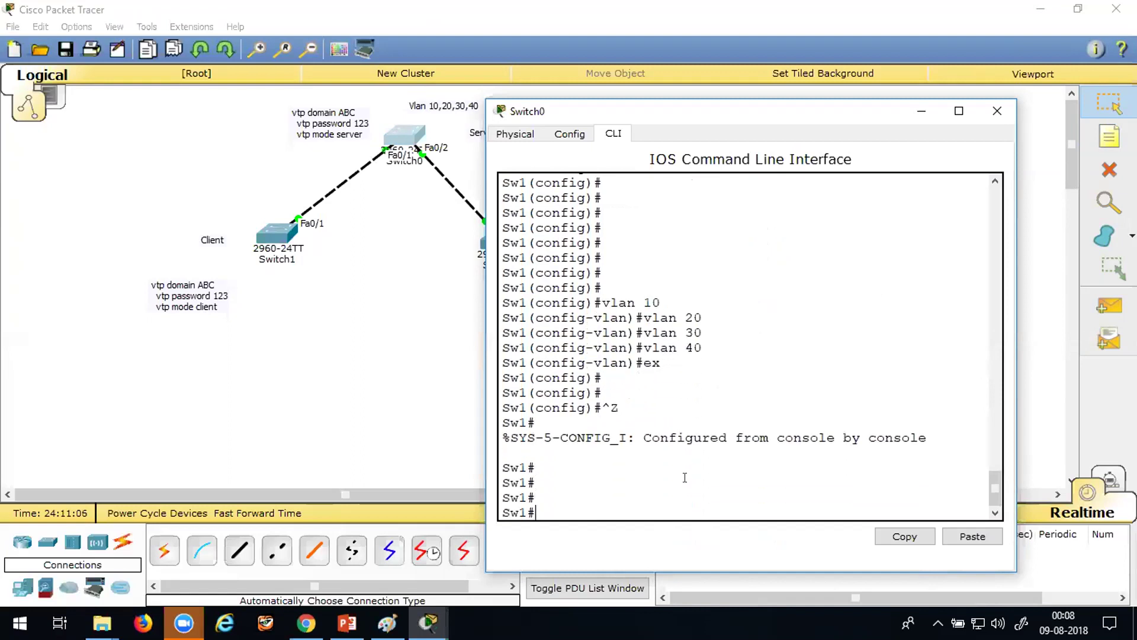
{"action": "type", "text": "sh vtp stat"}
{"action": "key", "text": "Tab"}
{"action": "key", "text": "Return"}
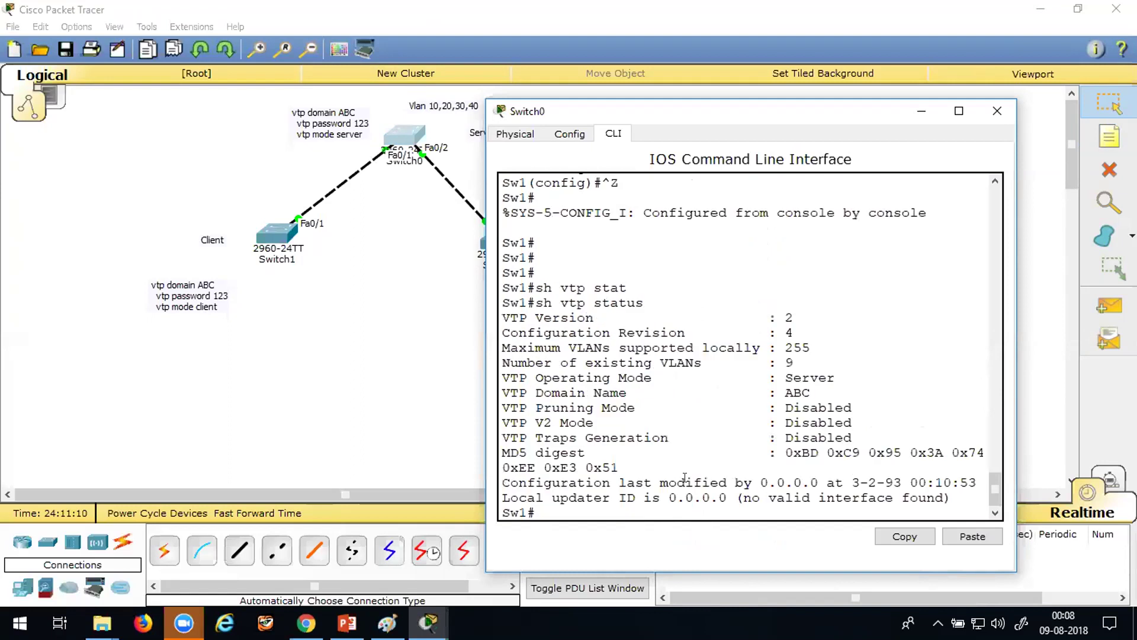
{"action": "left_click_drag", "start_coordinate": [823, 329], "coordinate": [714, 333]}
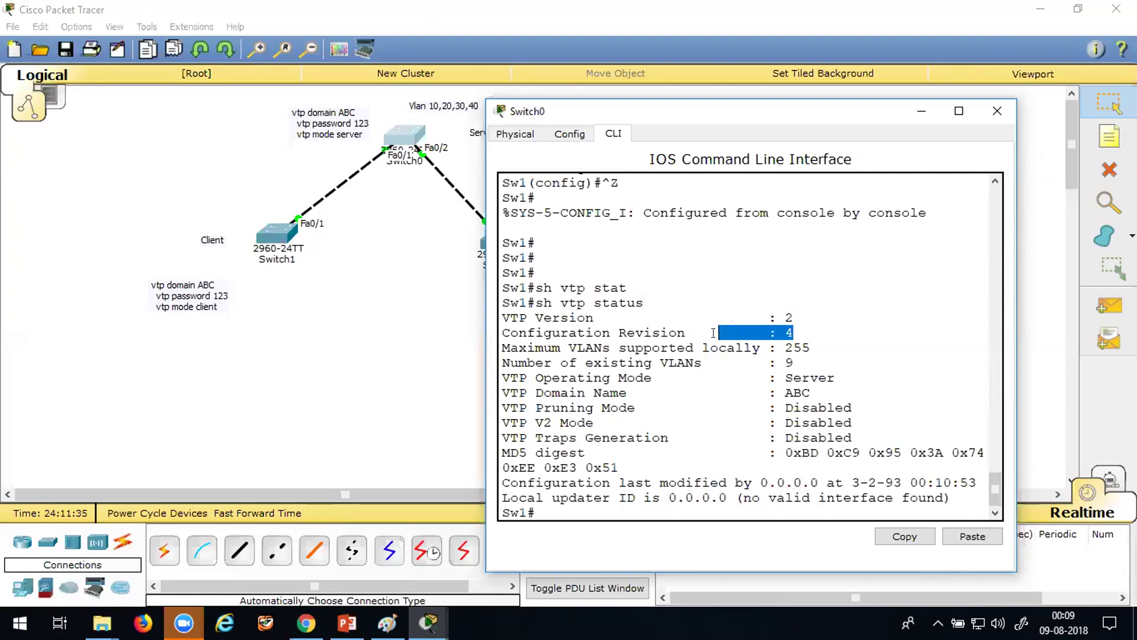
{"action": "left_click", "coordinate": [913, 113]}
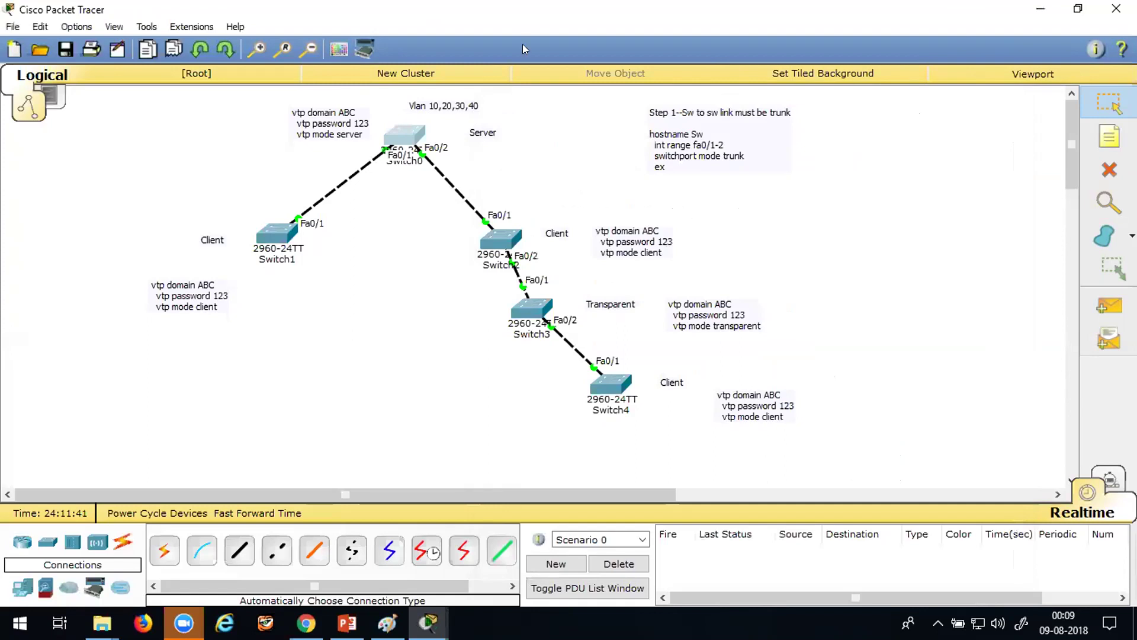
- Return Switch1 to privileged mode and list its VLANs to check for VLANs 10 to 40
{"action": "left_click", "coordinate": [275, 233]}
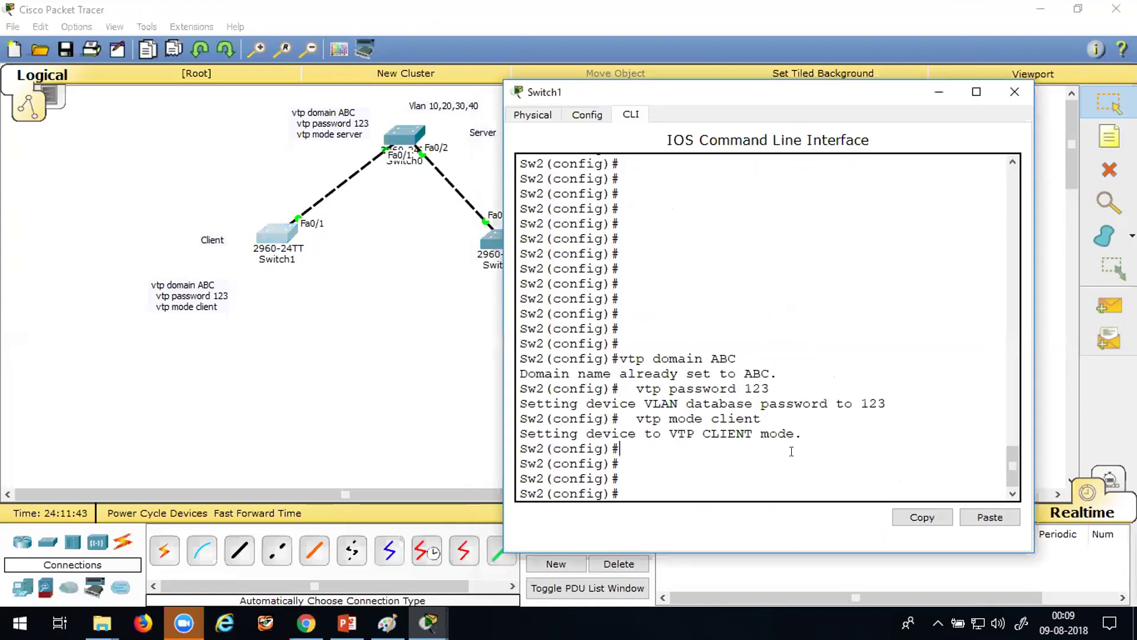
{"action": "key", "text": "ctrl+z"}
{"action": "key", "text": "Return"}
{"action": "key", "text": "Return"}
{"action": "key", "text": "Return"}
{"action": "key", "text": "Return"}
{"action": "key", "text": "Return"}
{"action": "key", "text": "Return"}
{"action": "key", "text": "Return"}
{"action": "key", "text": "Return"}
{"action": "key", "text": "Return"}
{"action": "key", "text": "Return"}
{"action": "key", "text": "Return"}
{"action": "key", "text": "Return"}
{"action": "key", "text": "Return"}
{"action": "key", "text": "Return"}
{"action": "key", "text": "Return"}
{"action": "key", "text": "Return"}
{"action": "key", "text": "Return"}
{"action": "key", "text": "Return"}
{"action": "key", "text": "Return"}
{"action": "key", "text": "Return"}
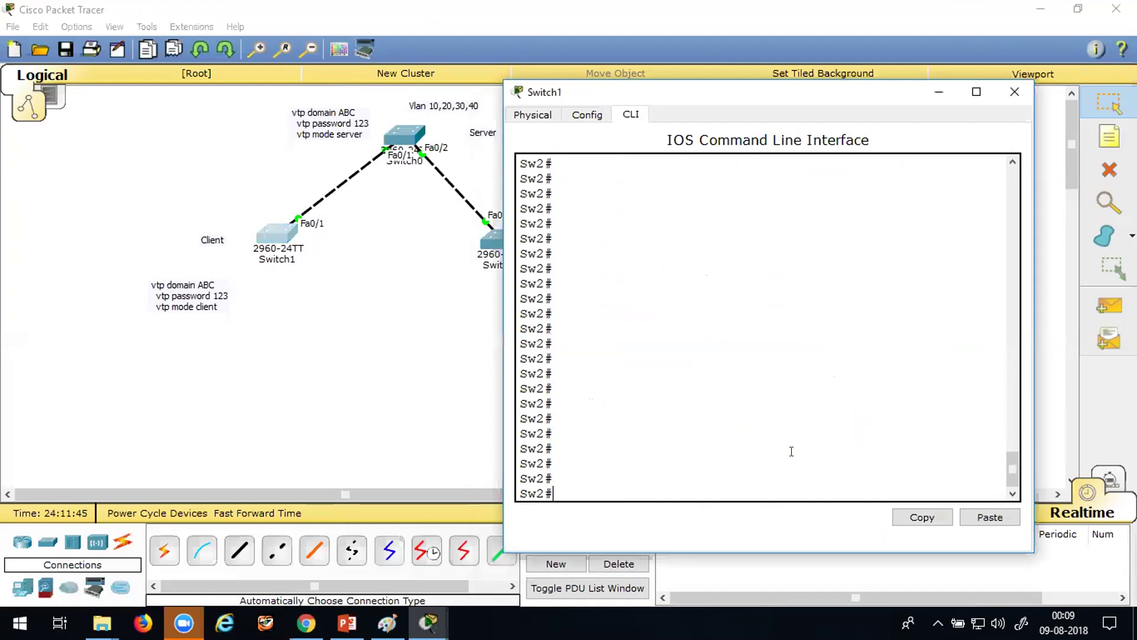
{"action": "type", "text": "sh vl"}
{"action": "key", "text": "Tab"}
{"action": "key", "text": "Return"}
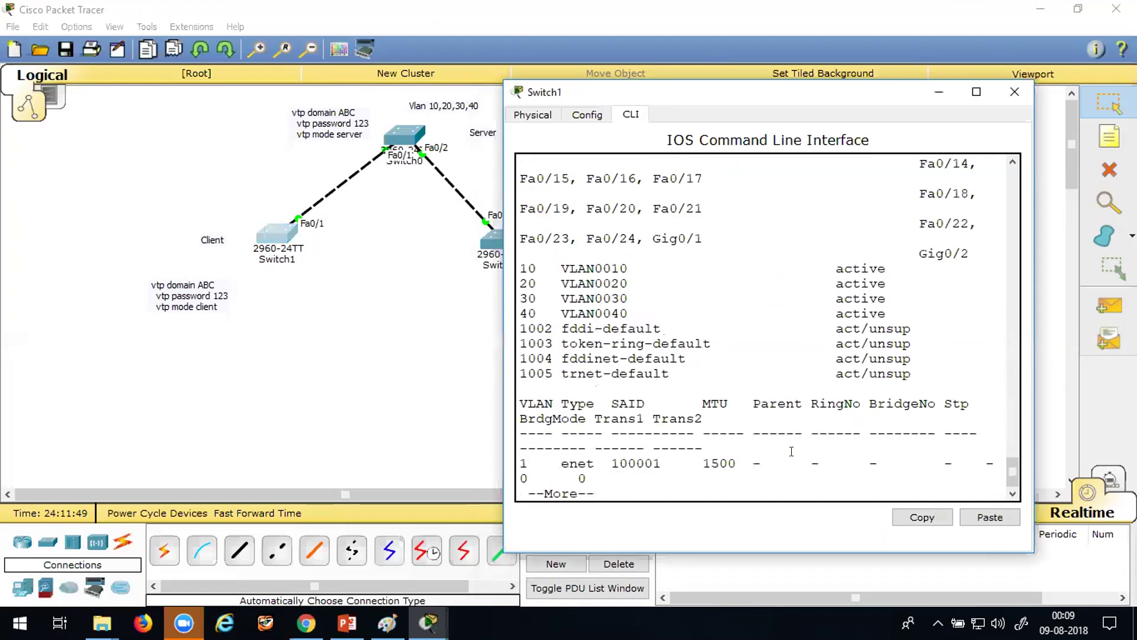
{"action": "left_click_drag", "start_coordinate": [519, 264], "coordinate": [853, 312]}
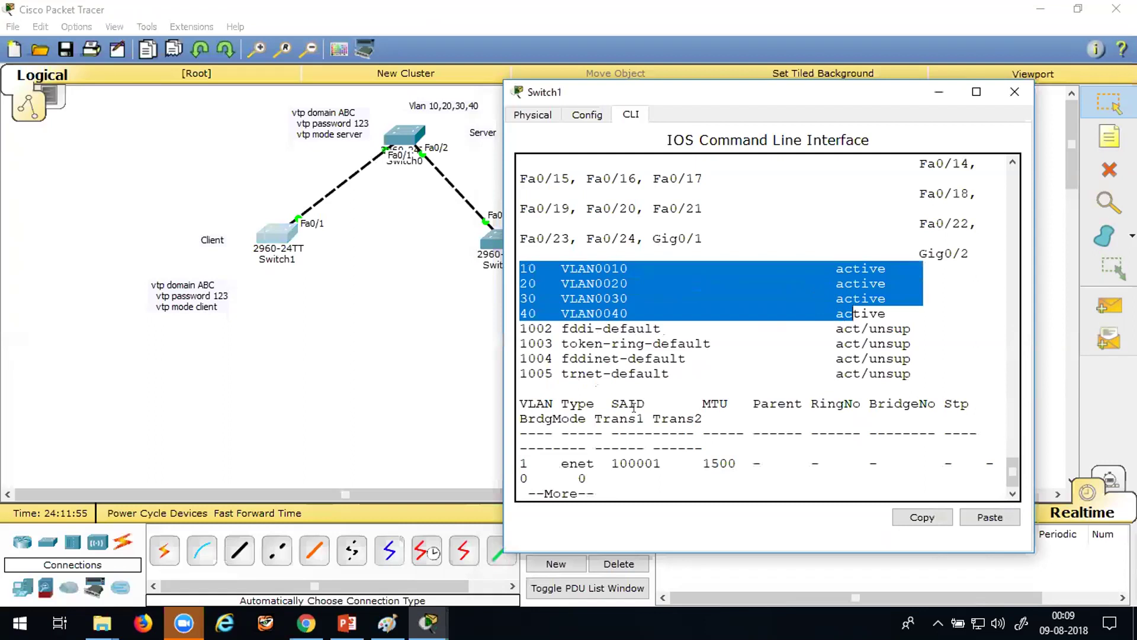
- Page through the rest of Switch1's VLAN listing until the prompt returns
{"action": "key", "text": "Return"}
{"action": "key", "text": "Return"}
{"action": "key", "text": "Return"}
{"action": "key", "text": "Return"}
{"action": "key", "text": "Return"}
{"action": "key", "text": "Return"}
{"action": "key", "text": "Return"}
{"action": "key", "text": "Return"}
{"action": "key", "text": "Return"}
{"action": "key", "text": "Return"}
{"action": "key", "text": "Return"}
{"action": "key", "text": "Return"}
{"action": "key", "text": "Return"}
{"action": "key", "text": "Return"}
{"action": "key", "text": "Return"}
{"action": "key", "text": "Return"}
{"action": "key", "text": "Return"}
{"action": "key", "text": "Return"}
{"action": "key", "text": "Return"}
{"action": "key", "text": "Return"}
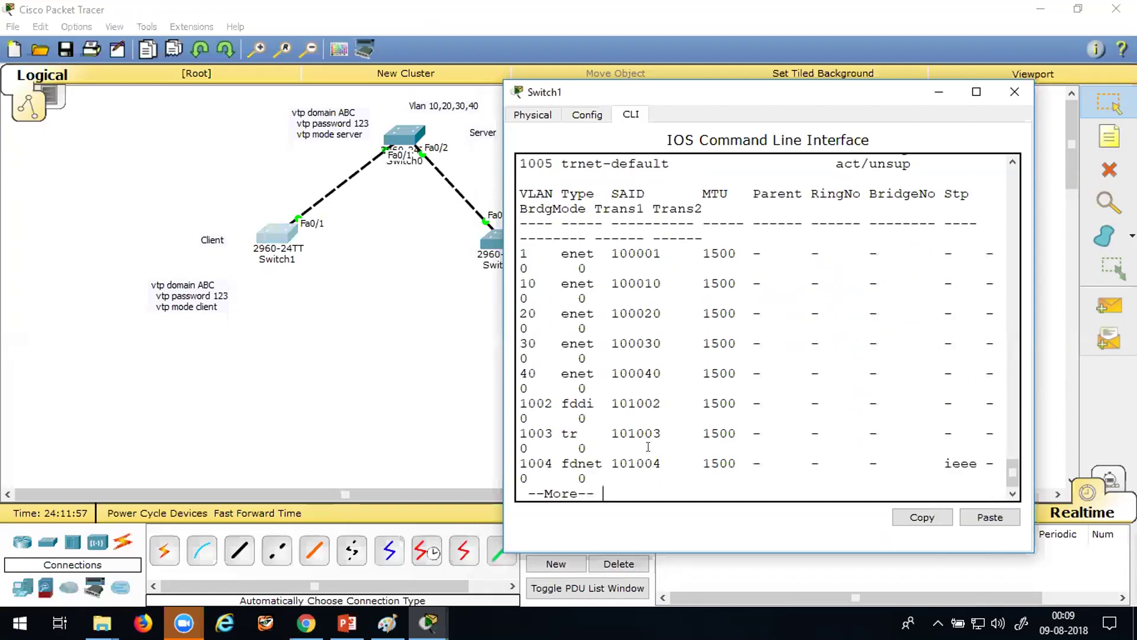
{"action": "key", "text": "Return"}
{"action": "key", "text": "Return"}
{"action": "key", "text": "Return"}
{"action": "key", "text": "Return"}
{"action": "key", "text": "Return"}
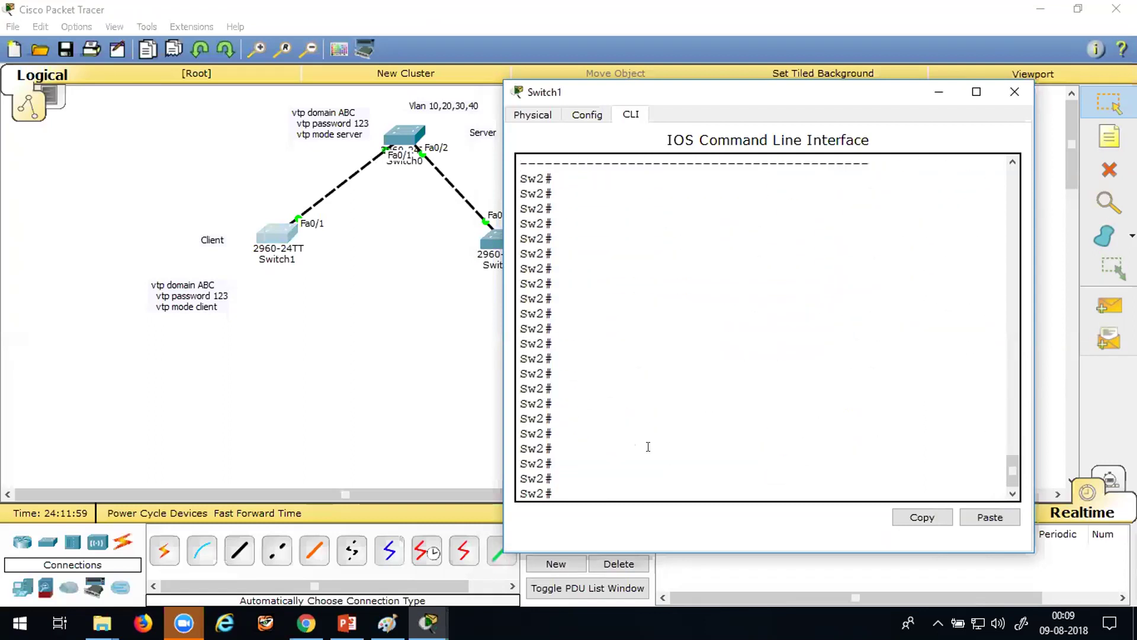
- Enter global configuration on Switch1 and try to create VLAN 50 to test VLAN creation on a VTP client
{"action": "type", "text": "conf t"}
{"action": "key", "text": "Return"}
{"action": "key", "text": "Return"}
{"action": "key", "text": "Return"}
{"action": "key", "text": "Return"}
{"action": "type", "text": "vlan"}
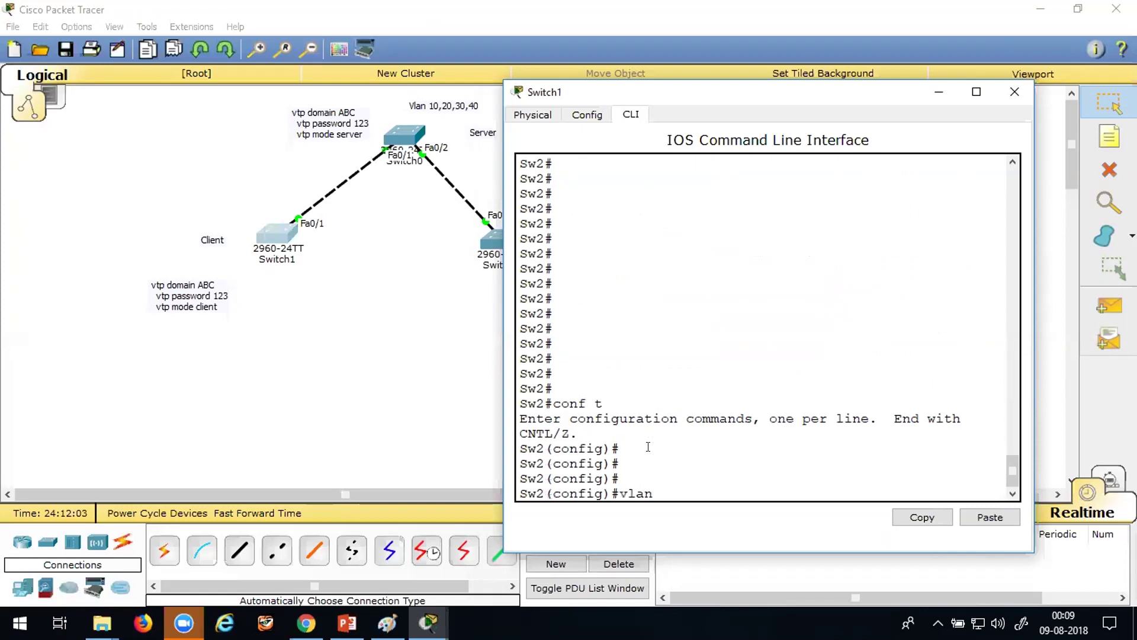
{"action": "type", "text": " 50"}
{"action": "key", "text": "Return"}
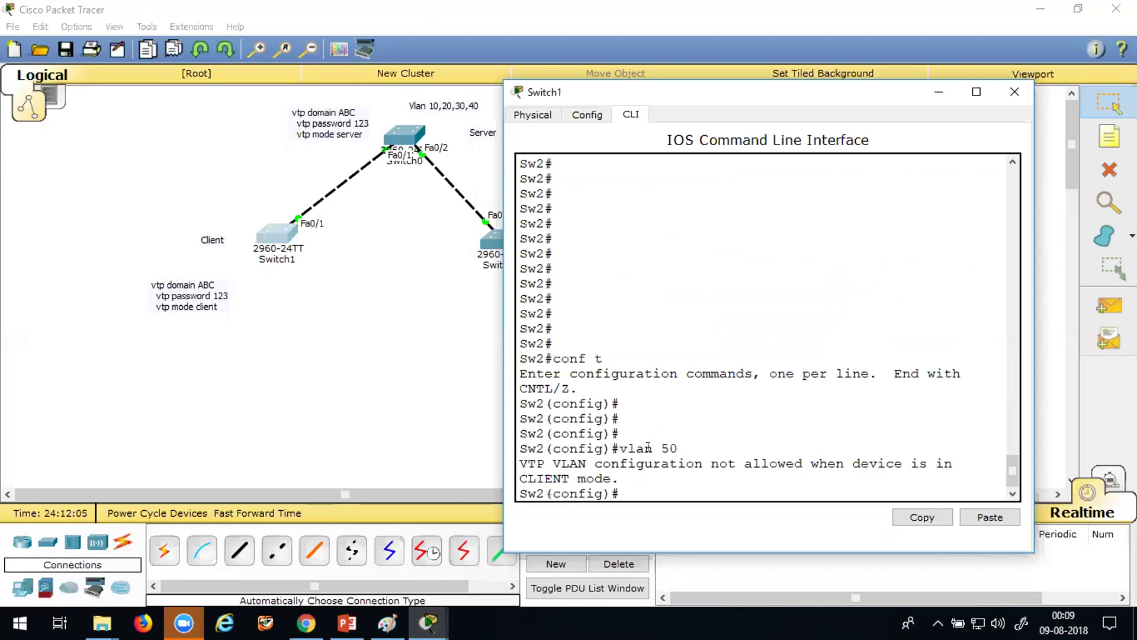
{"action": "left_click_drag", "start_coordinate": [520, 463], "coordinate": [619, 479]}
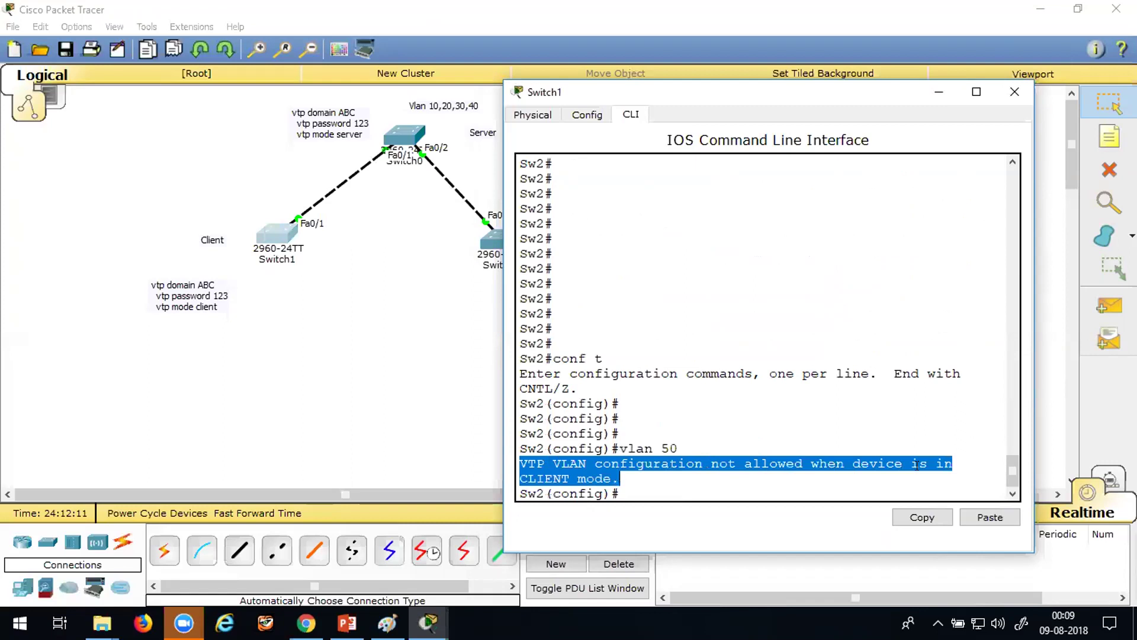
{"action": "left_click", "coordinate": [938, 91]}
- Return Switch2 to privileged mode and list its VLANs to check for VLANs 10 to 40
{"action": "left_click", "coordinate": [500, 238]}
{"action": "left_click", "coordinate": [480, 480]}
{"action": "key", "text": "Return"}
{"action": "key", "text": "Return"}
{"action": "key", "text": "Return"}
{"action": "key", "text": "ctrl+z"}
{"action": "key", "text": "Return"}
{"action": "key", "text": "Return"}
{"action": "key", "text": "Return"}
{"action": "key", "text": "Return"}
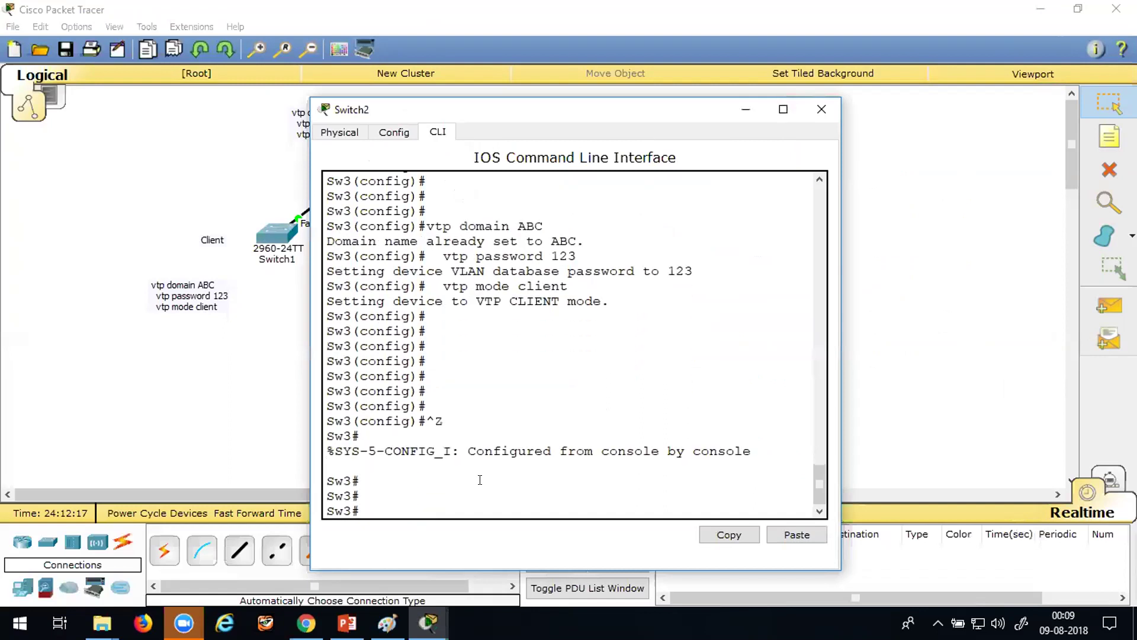
{"action": "key", "text": "Return"}
{"action": "key", "text": "Return"}
{"action": "key", "text": "Return"}
{"action": "key", "text": "Return"}
{"action": "key", "text": "Return"}
{"action": "key", "text": "Return"}
{"action": "key", "text": "Return"}
{"action": "key", "text": "Return"}
{"action": "key", "text": "Return"}
{"action": "key", "text": "Return"}
{"action": "key", "text": "Return"}
{"action": "key", "text": "Return"}
{"action": "key", "text": "Return"}
{"action": "key", "text": "Return"}
{"action": "key", "text": "Return"}
{"action": "key", "text": "Return"}
{"action": "key", "text": "Return"}
{"action": "key", "text": "Return"}
{"action": "key", "text": "Return"}
{"action": "type", "text": "s"}
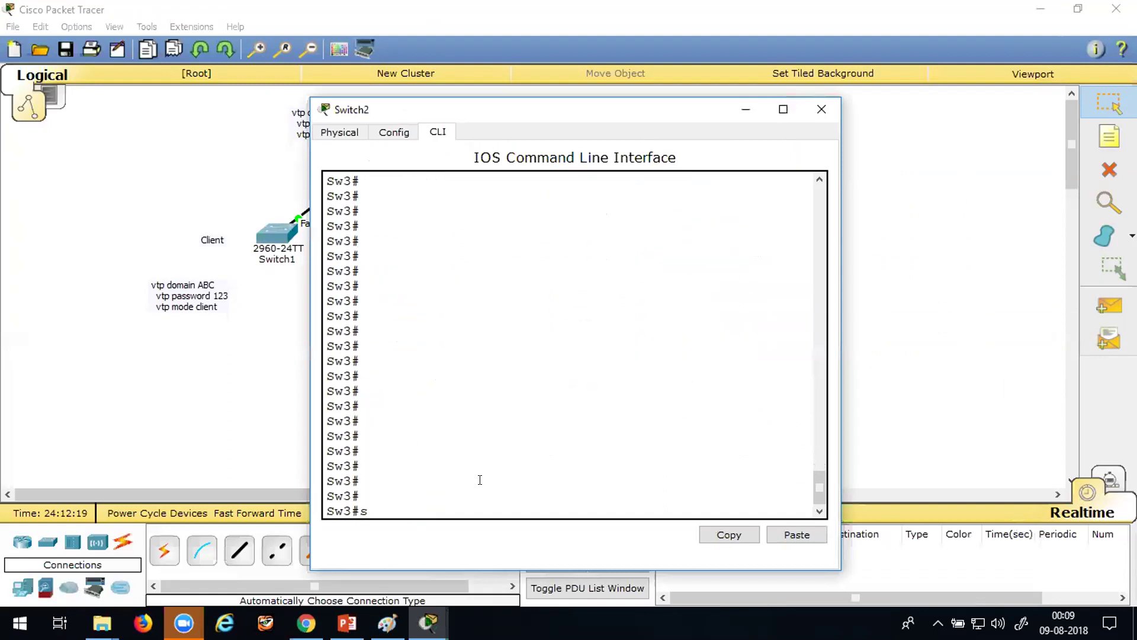
{"action": "type", "text": "h vlan"}
{"action": "key", "text": "Return"}
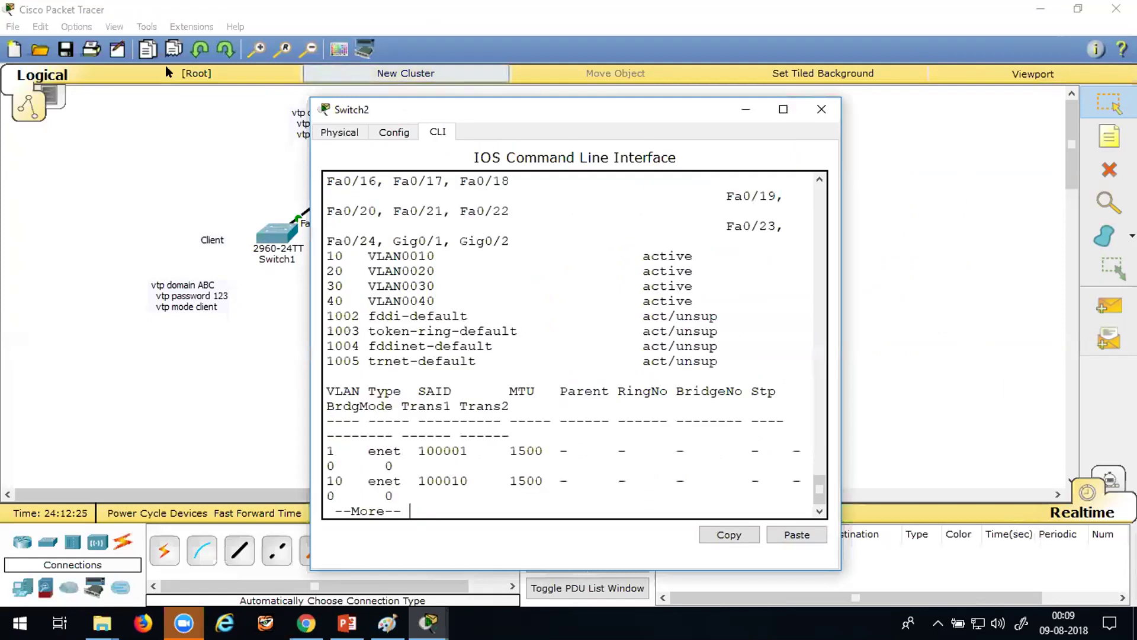
{"action": "left_click", "coordinate": [821, 109]}
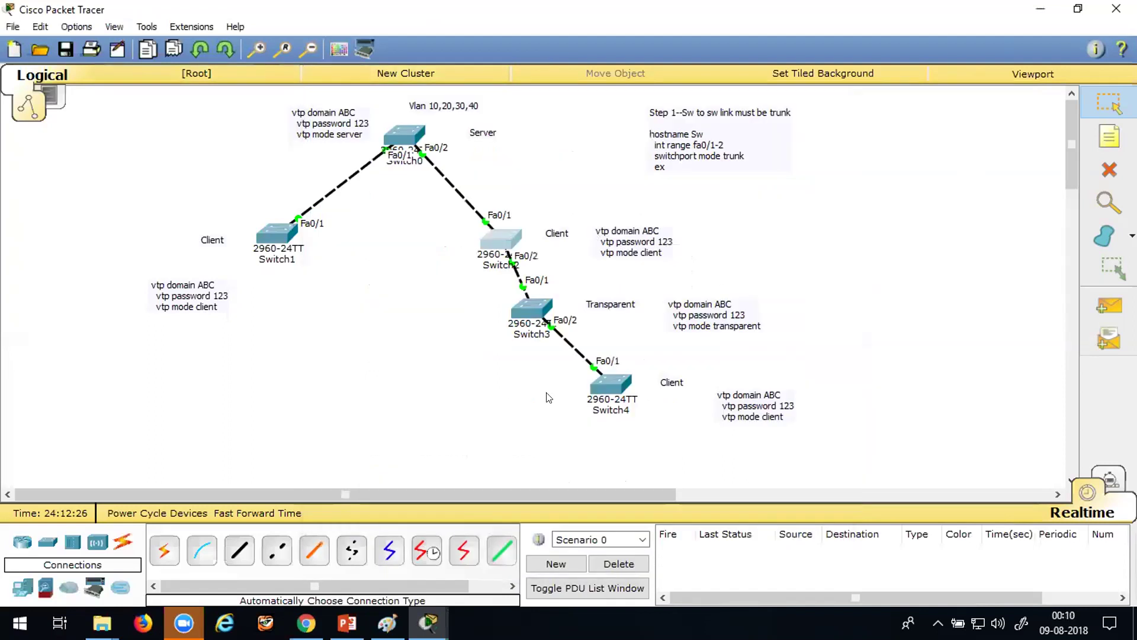
- Return Switch4 to privileged mode and list its VLANs to check for VLANs 10 to 40
{"action": "left_click", "coordinate": [611, 379]}
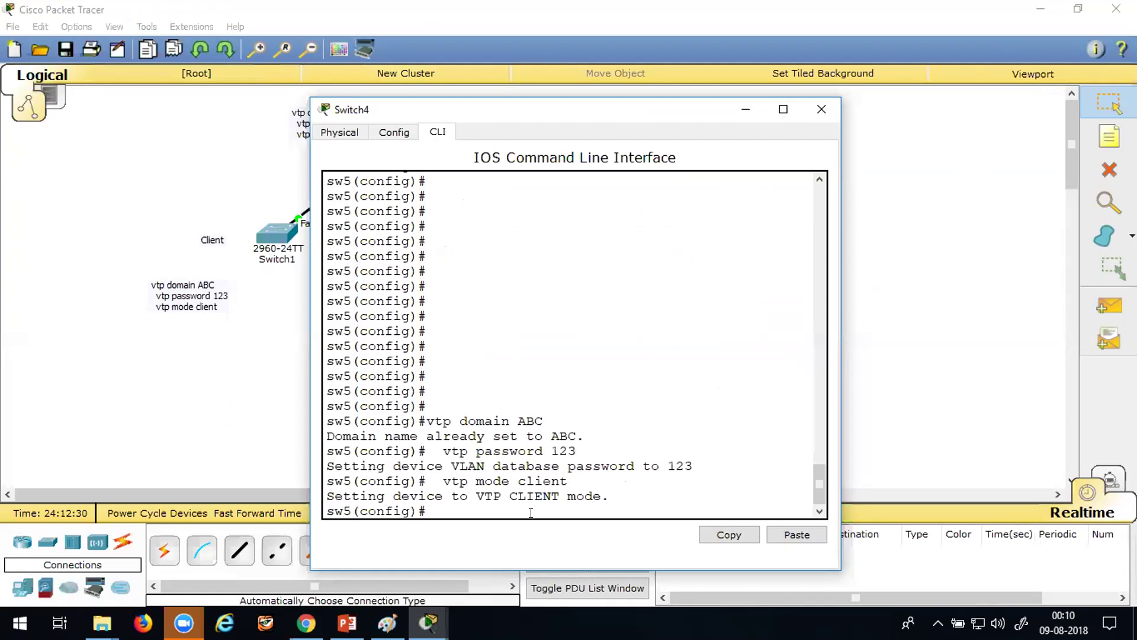
{"action": "key", "text": "Return"}
{"action": "key", "text": "Return"}
{"action": "key", "text": "Return"}
{"action": "key", "text": "Return"}
{"action": "key", "text": "Return"}
{"action": "key", "text": "ctrl+z"}
{"action": "key", "text": "Return"}
{"action": "key", "text": "Return"}
{"action": "key", "text": "Return"}
{"action": "key", "text": "Return"}
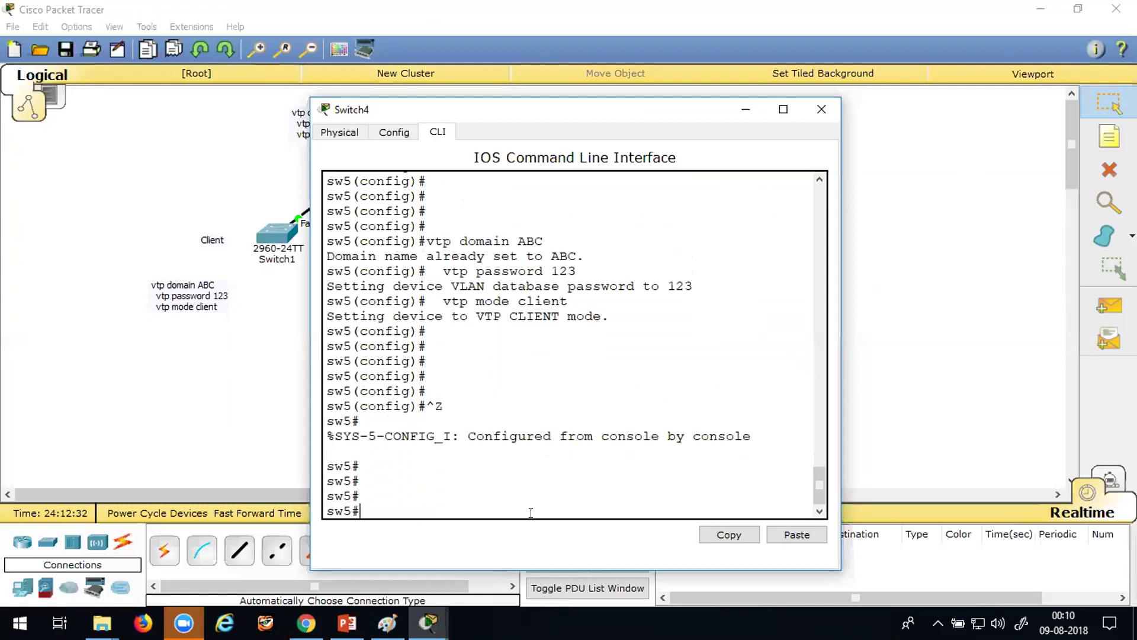
{"action": "type", "text": "sh vlan"}
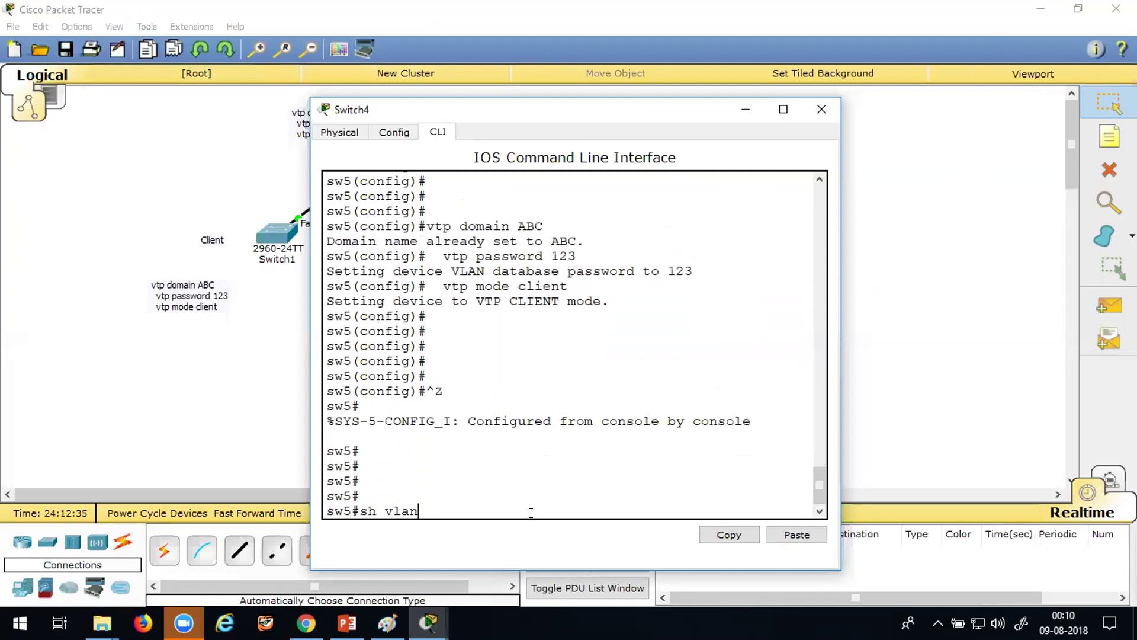
{"action": "key", "text": "Return"}
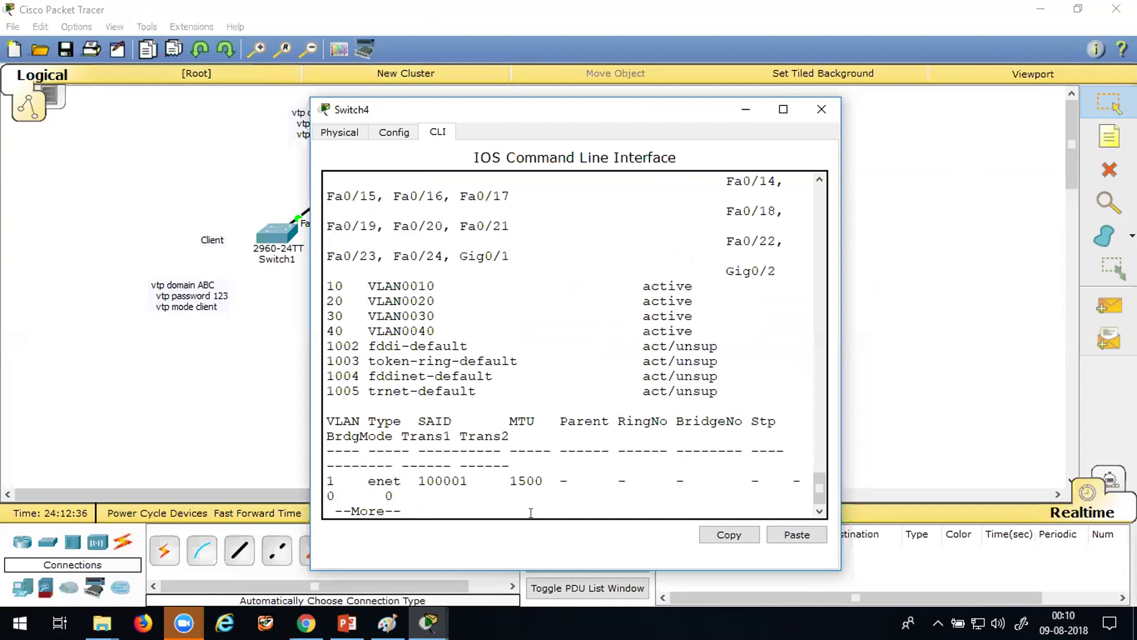
{"action": "left_click_drag", "start_coordinate": [331, 274], "coordinate": [569, 327]}
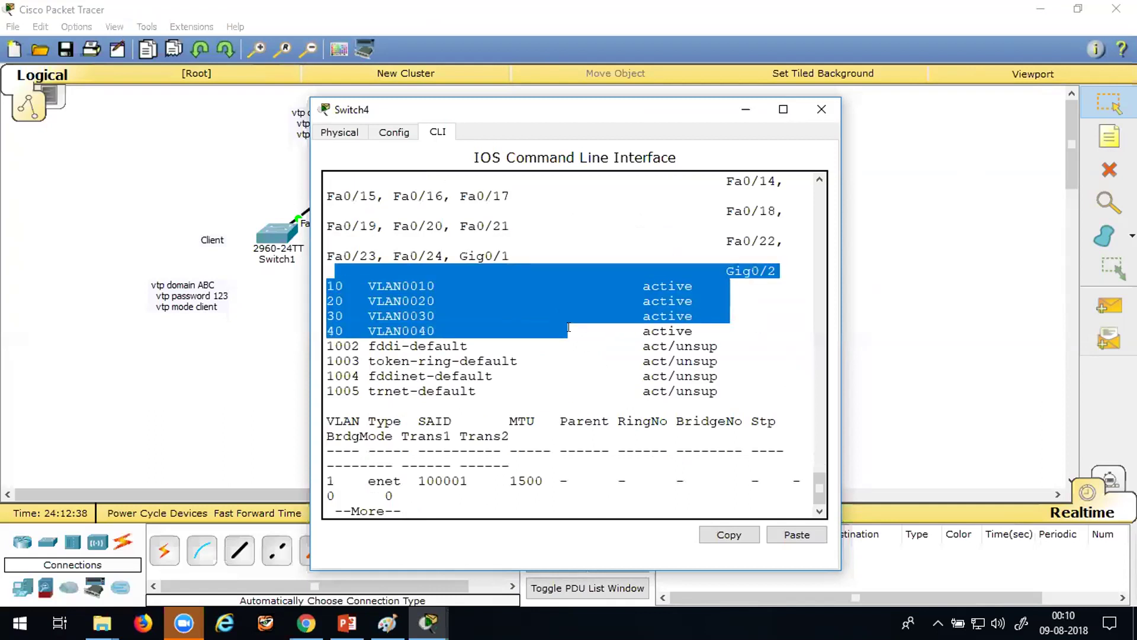
{"action": "left_click", "coordinate": [738, 109]}
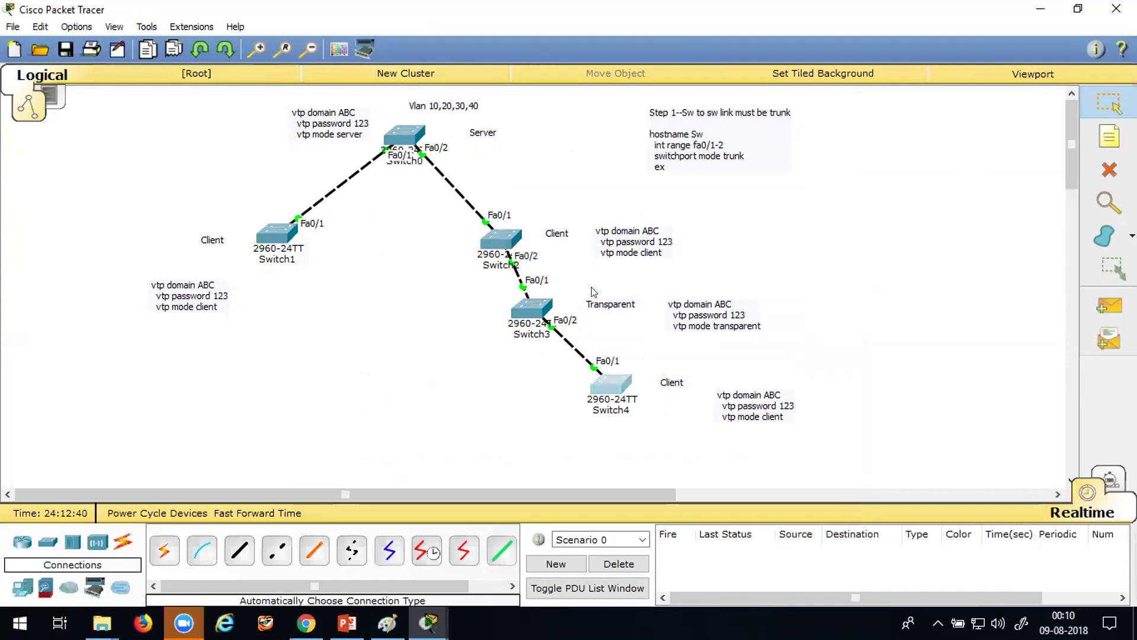
- Return the transparent Switch3 to privileged mode and list its VLANs, widening its window to read the table properly
{"action": "left_click", "coordinate": [528, 309]}
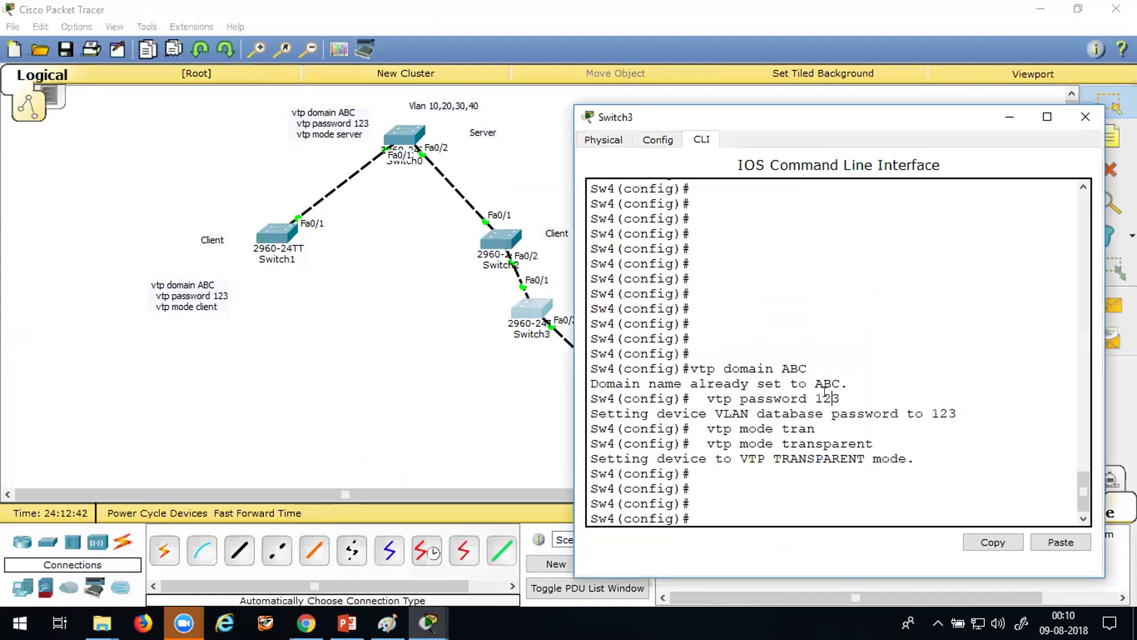
{"action": "key", "text": "Return"}
{"action": "key", "text": "Return"}
{"action": "key", "text": "Return"}
{"action": "key", "text": "Return"}
{"action": "key", "text": "Return"}
{"action": "key", "text": "Return"}
{"action": "key", "text": "Return"}
{"action": "key", "text": "Return"}
{"action": "key", "text": "Return"}
{"action": "key", "text": "Return"}
{"action": "key", "text": "Return"}
{"action": "key", "text": "Return"}
{"action": "key", "text": "Return"}
{"action": "key", "text": "Return"}
{"action": "key", "text": "Return"}
{"action": "key", "text": "ctrl+z"}
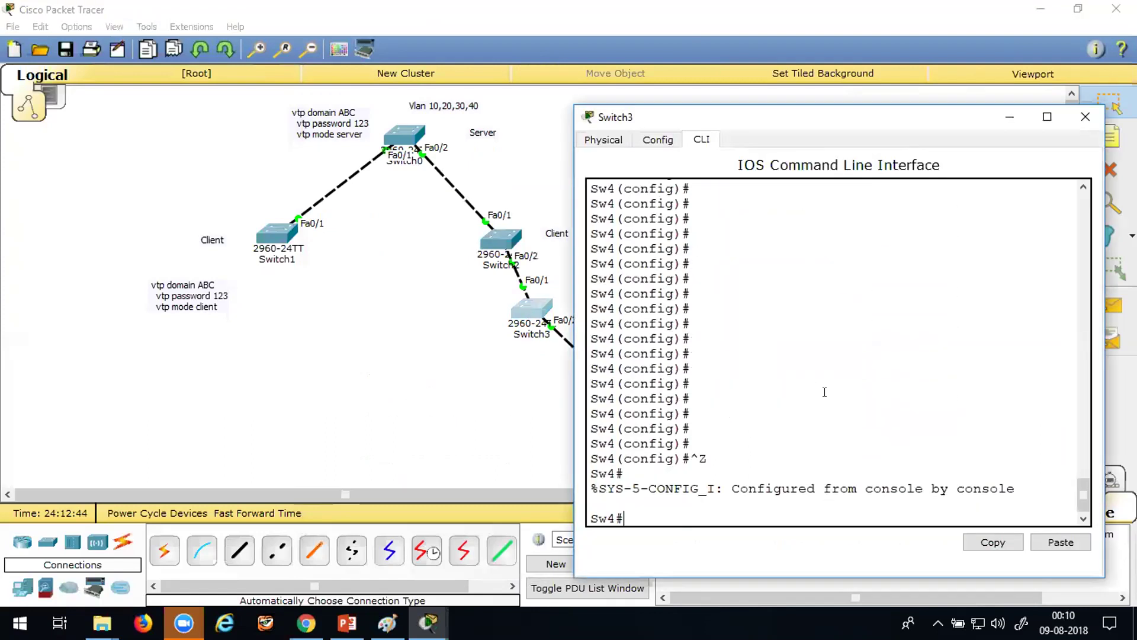
{"action": "key", "text": "Return"}
{"action": "key", "text": "Return"}
{"action": "key", "text": "Return"}
{"action": "key", "text": "Return"}
{"action": "key", "text": "Return"}
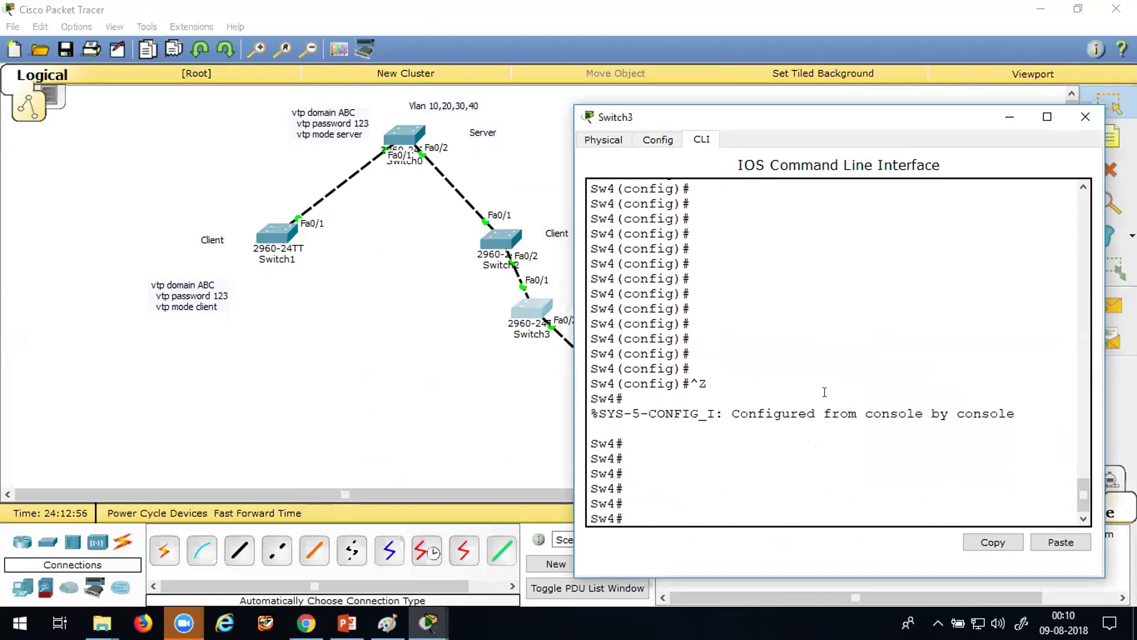
{"action": "type", "text": "sh vlan"}
{"action": "key", "text": "Return"}
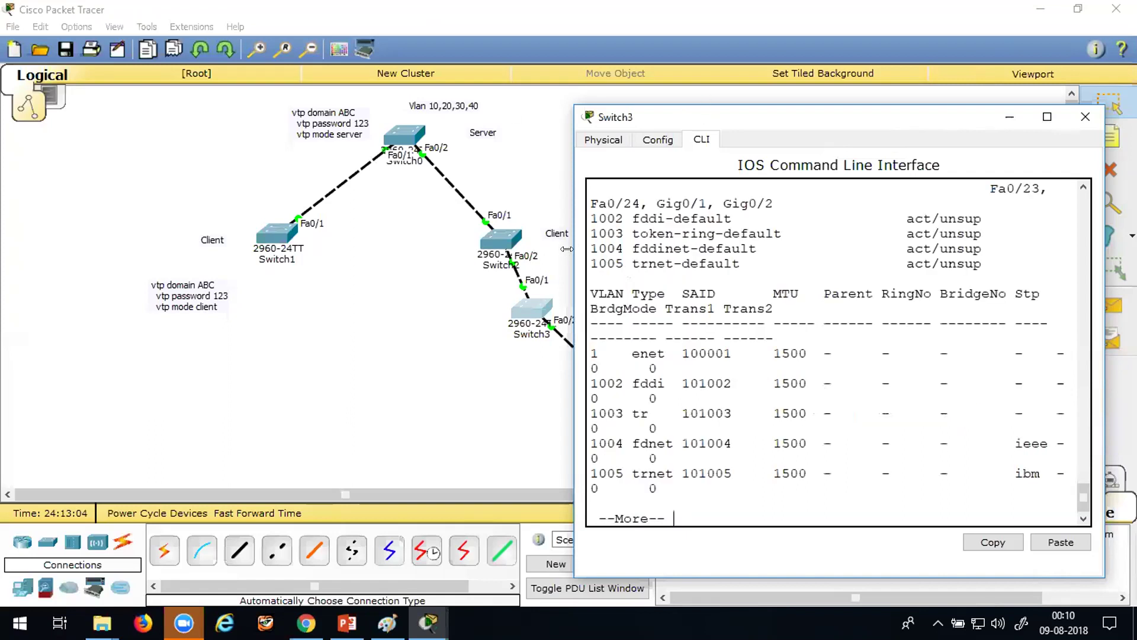
{"action": "left_click_drag", "start_coordinate": [567, 249], "coordinate": [242, 250]}
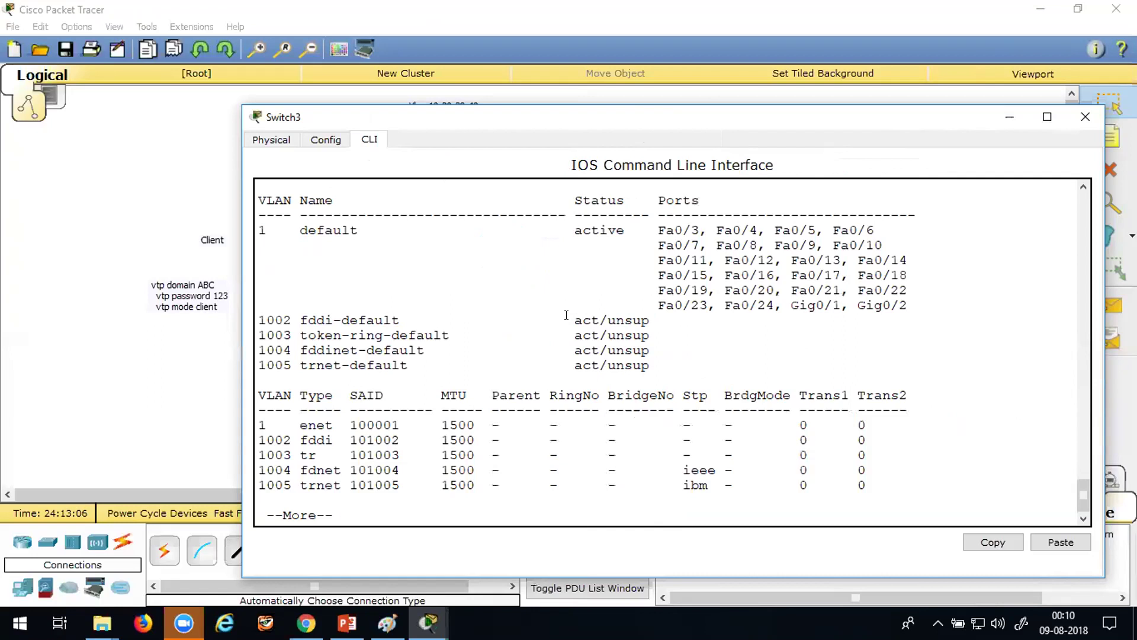
- Create VLAN 50 on Switch3, exit VLAN configuration and put its window away
{"action": "key", "text": "Return"}
{"action": "key", "text": "Return"}
{"action": "key", "text": "Return"}
{"action": "key", "text": "Return"}
{"action": "type", "text": "conf t"}
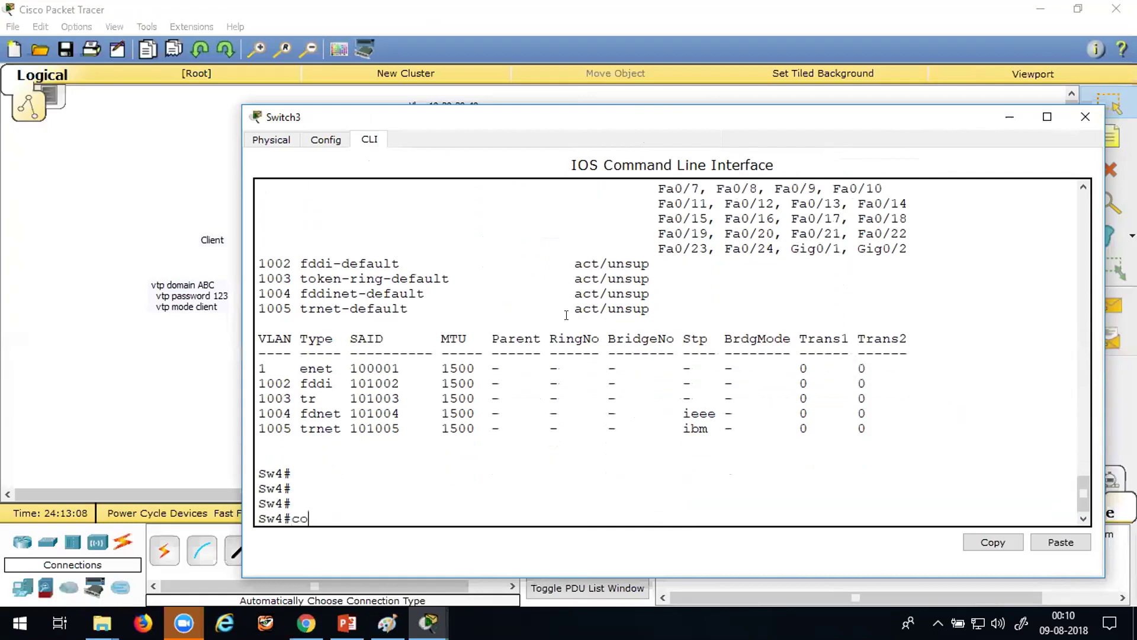
{"action": "key", "text": "Return"}
{"action": "key", "text": "Return"}
{"action": "key", "text": "Return"}
{"action": "type", "text": "vlan 50"}
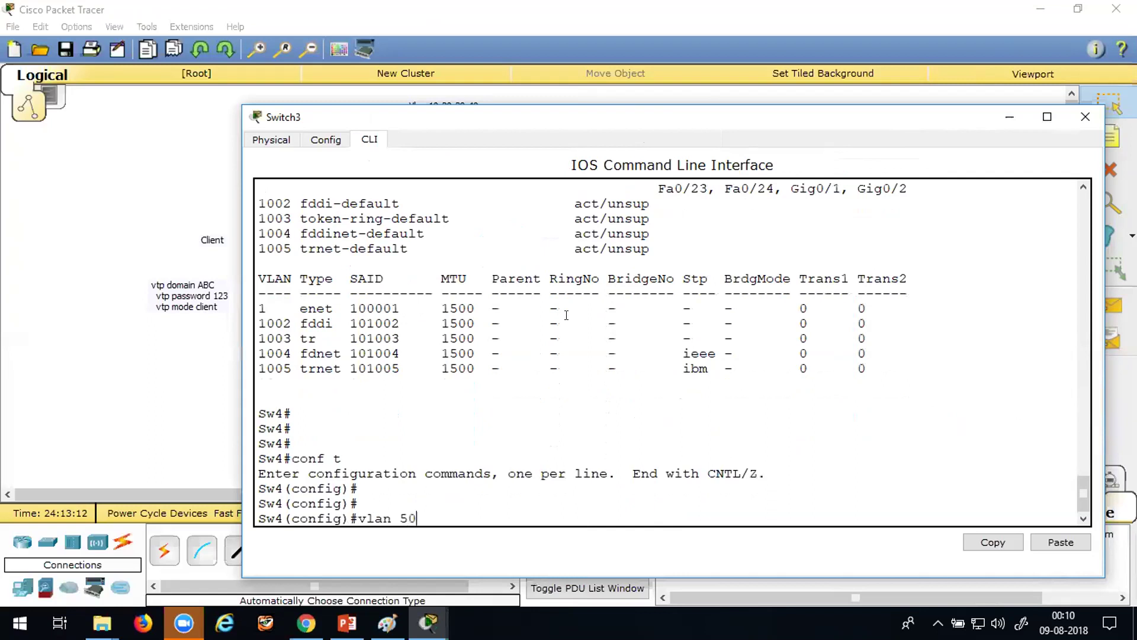
{"action": "key", "text": "Return"}
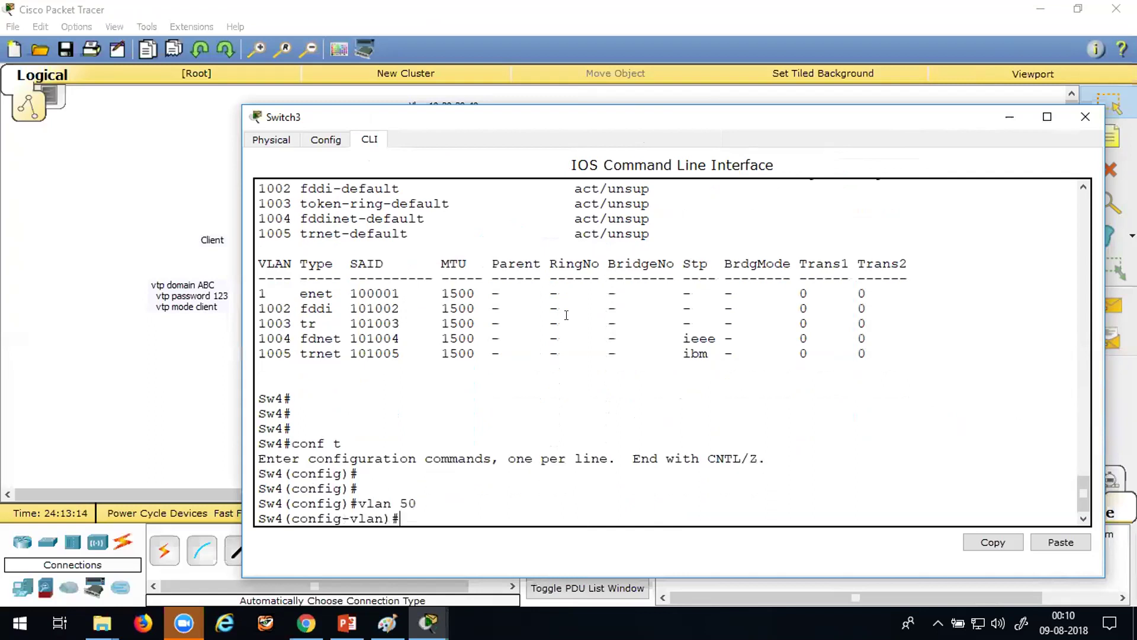
{"action": "type", "text": "exit"}
{"action": "key", "text": "Return"}
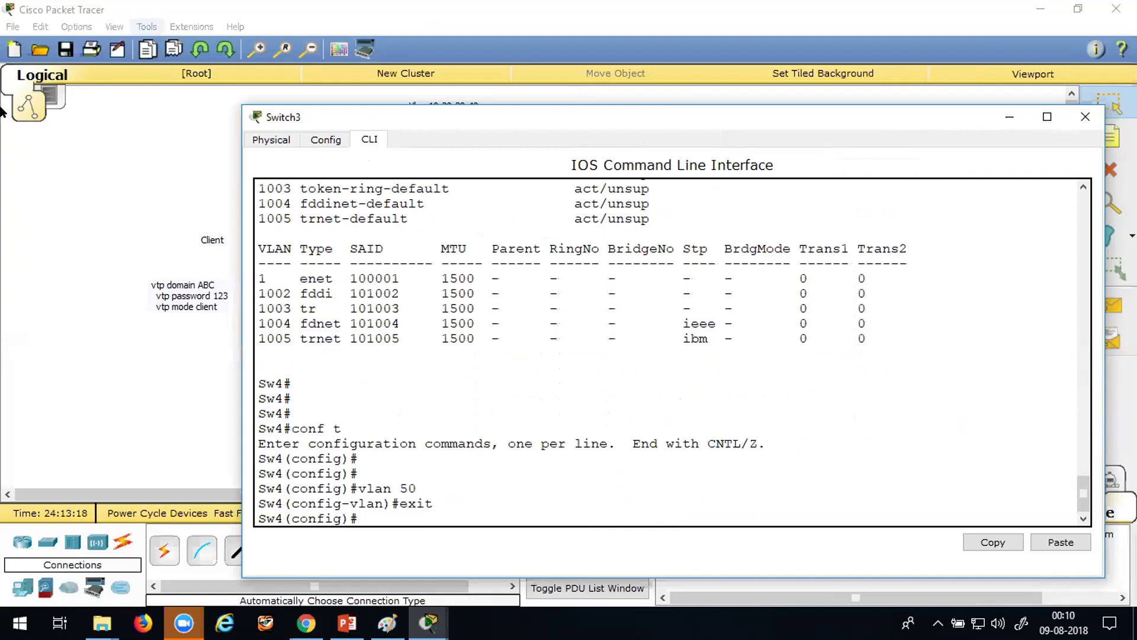
{"action": "left_click", "coordinate": [1010, 117]}
- Finish Switch4's open VLAN listing and list its VLANs again to check whether VLAN 50 from Switch3 was propagated
{"action": "left_click", "coordinate": [604, 379]}
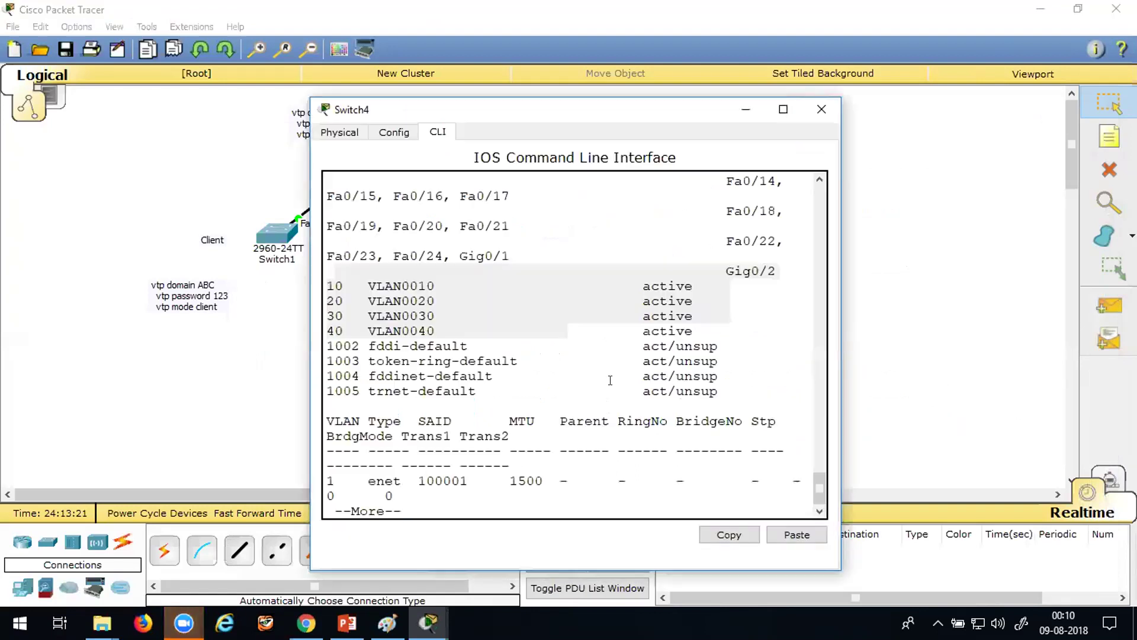
{"action": "key", "text": "Return"}
{"action": "key", "text": "Return"}
{"action": "key", "text": "Return"}
{"action": "key", "text": "Return"}
{"action": "key", "text": "Return"}
{"action": "key", "text": "Return"}
{"action": "key", "text": "Return"}
{"action": "key", "text": "Return"}
{"action": "key", "text": "Return"}
{"action": "key", "text": "Return"}
{"action": "key", "text": "Return"}
{"action": "key", "text": "Return"}
{"action": "key", "text": "Return"}
{"action": "key", "text": "Return"}
{"action": "key", "text": "Return"}
{"action": "key", "text": "Return"}
{"action": "key", "text": "Return"}
{"action": "key", "text": "Return"}
{"action": "key", "text": "Return"}
{"action": "key", "text": "Return"}
{"action": "key", "text": "Return"}
{"action": "key", "text": "Return"}
{"action": "key", "text": "Return"}
{"action": "key", "text": "Return"}
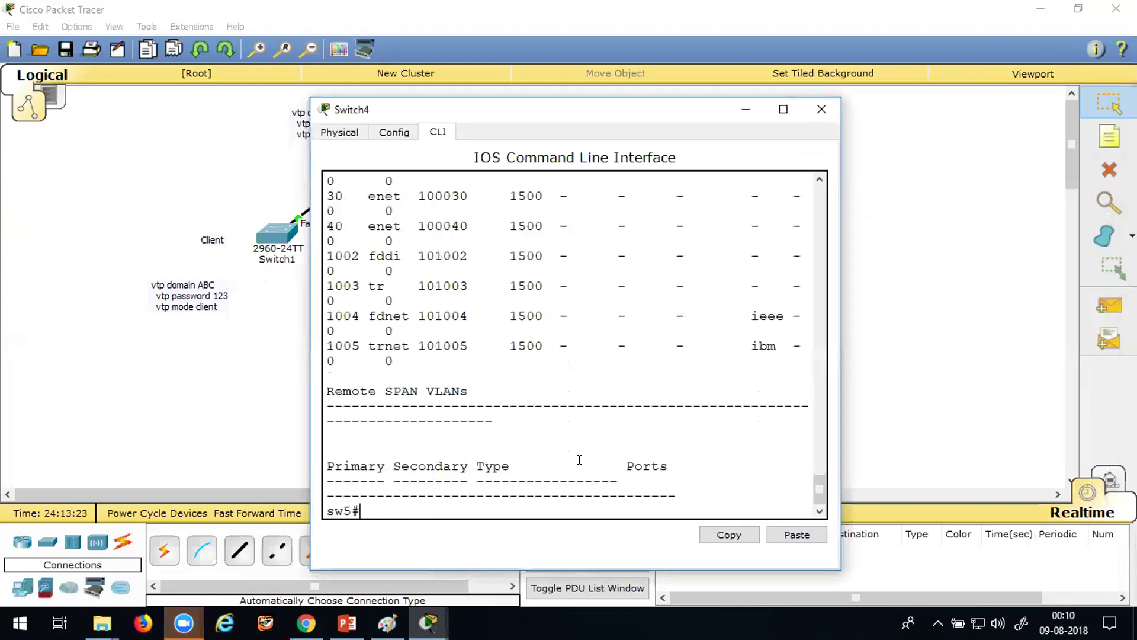
{"action": "key", "text": "Return"}
{"action": "key", "text": "Return"}
{"action": "key", "text": "Return"}
{"action": "key", "text": "Return"}
{"action": "key", "text": "Return"}
{"action": "key", "text": "Return"}
{"action": "key", "text": "Return"}
{"action": "key", "text": "Return"}
{"action": "key", "text": "Return"}
{"action": "key", "text": "Return"}
{"action": "key", "text": "Return"}
{"action": "key", "text": "Return"}
{"action": "type", "text": "sh vlan"}
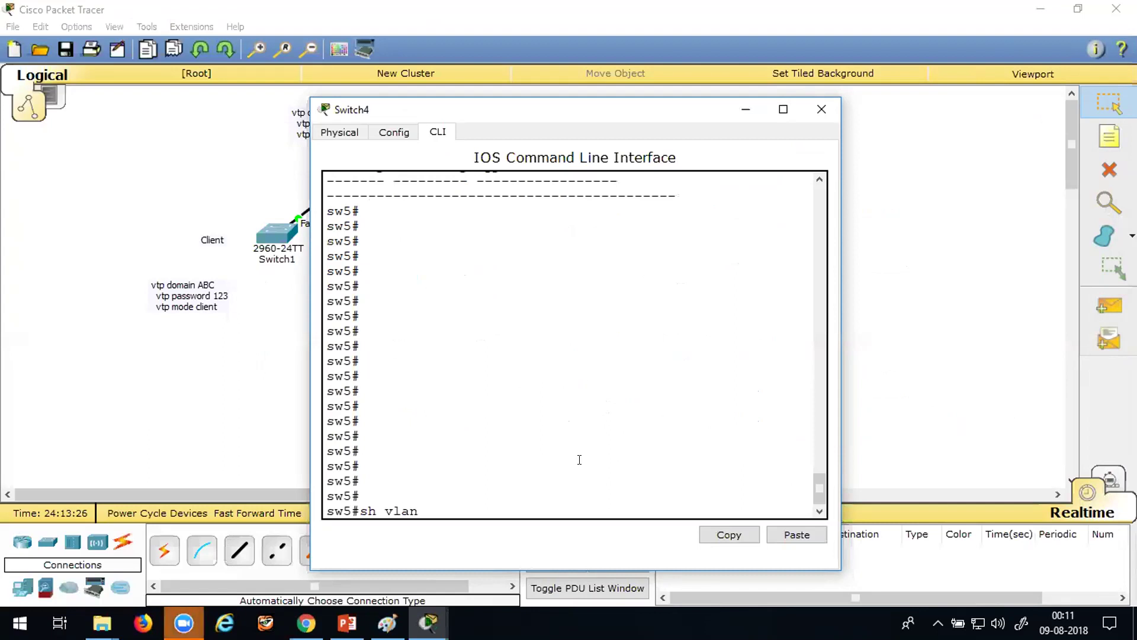
{"action": "key", "text": "Return"}
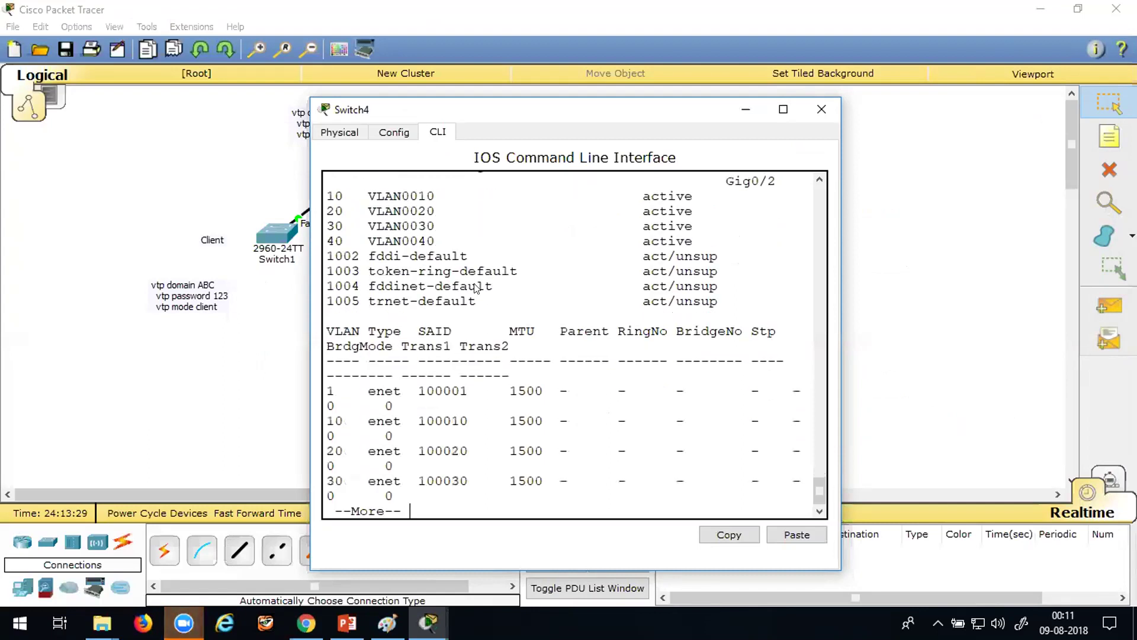
{"action": "left_click", "coordinate": [745, 109]}
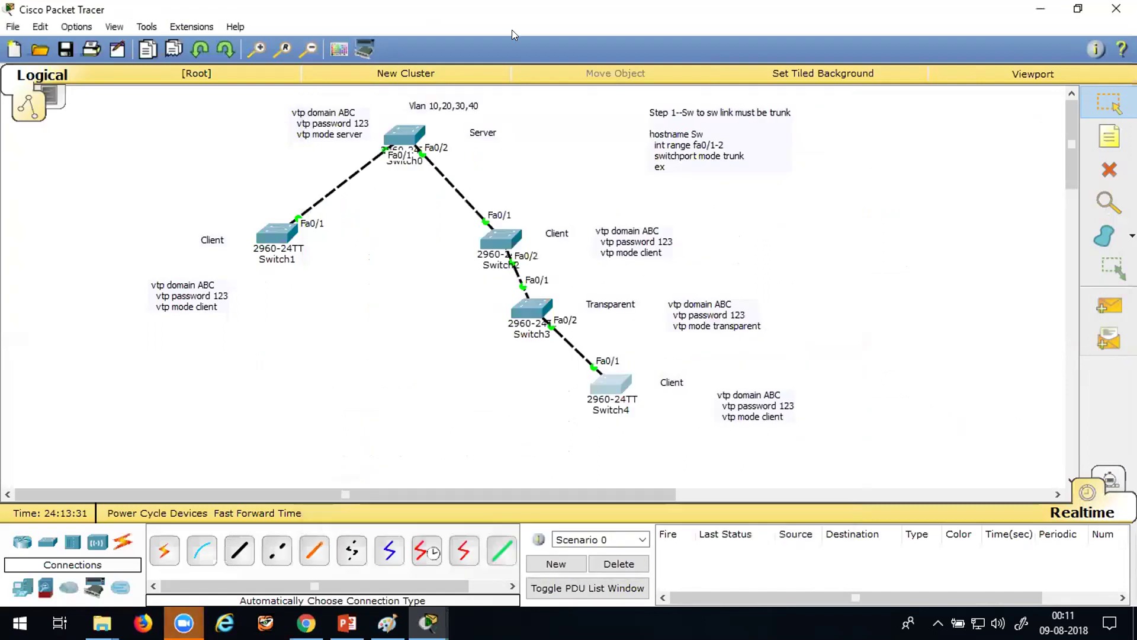
- Create VLAN 60 on the VTP server Switch0 and exit VLAN configuration
{"action": "left_click", "coordinate": [405, 135]}
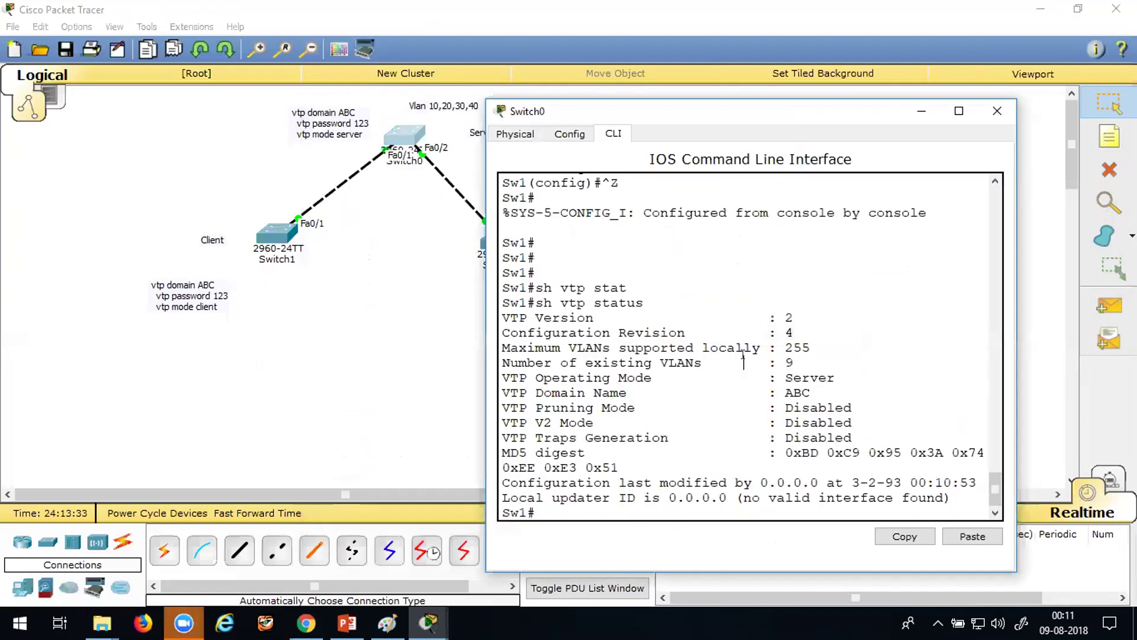
{"action": "key", "text": "Return"}
{"action": "key", "text": "Return"}
{"action": "key", "text": "Return"}
{"action": "key", "text": "Return"}
{"action": "type", "text": "conf "}
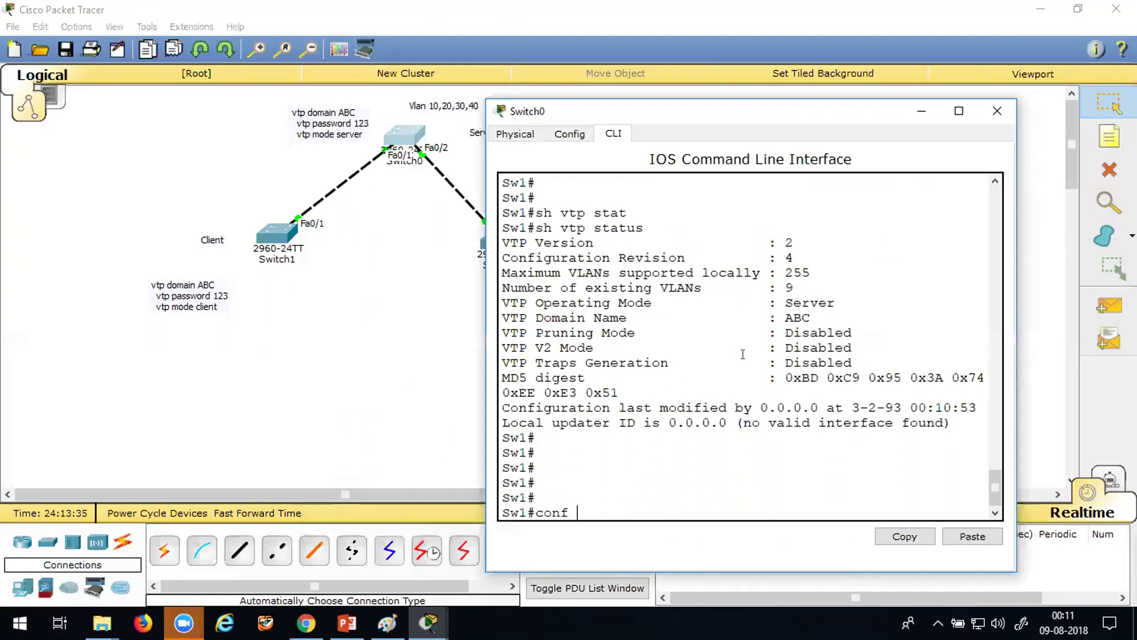
{"action": "type", "text": "t"}
{"action": "key", "text": "Return"}
{"action": "key", "text": "Return"}
{"action": "key", "text": "Return"}
{"action": "type", "text": "vlan 60"}
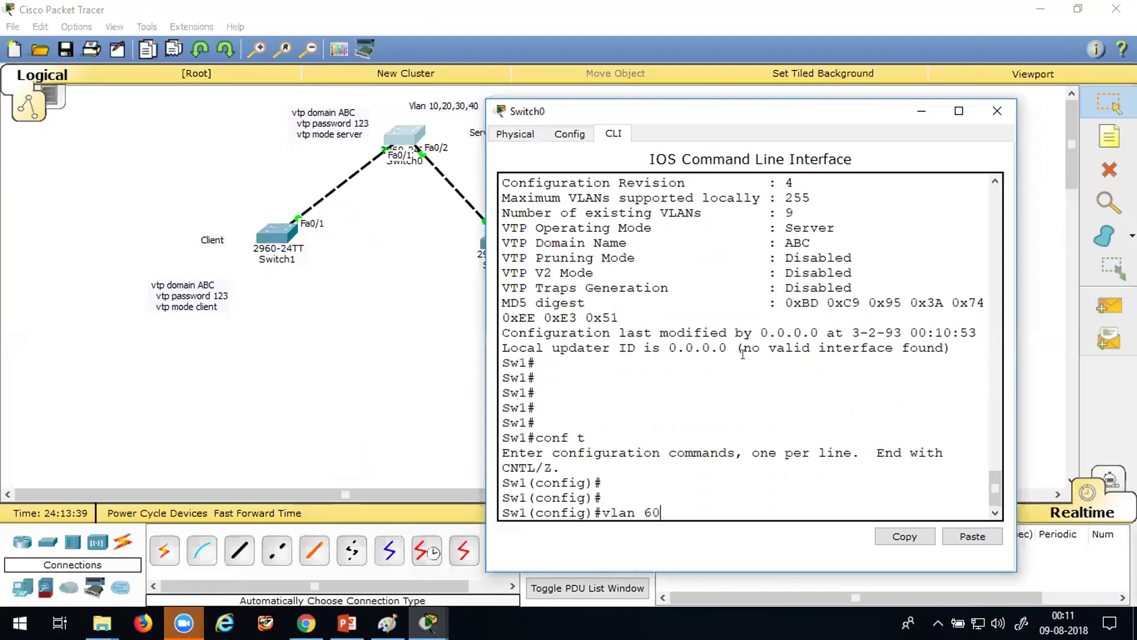
{"action": "key", "text": "Return"}
{"action": "key", "text": "Return"}
{"action": "key", "text": "Return"}
{"action": "type", "text": "exit"}
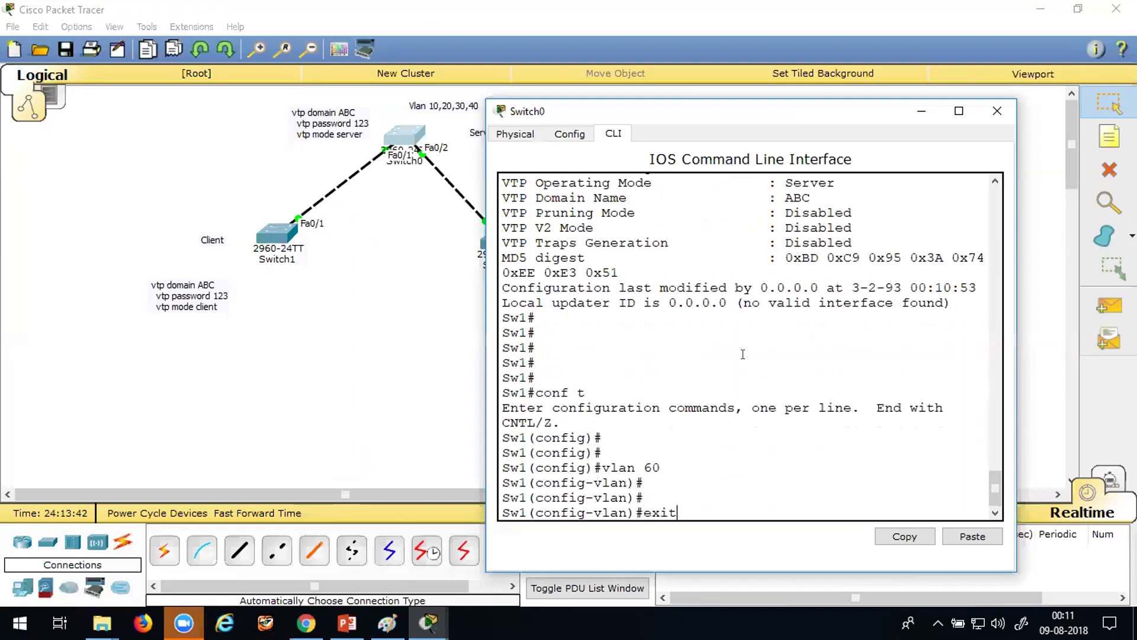
{"action": "key", "text": "Return"}
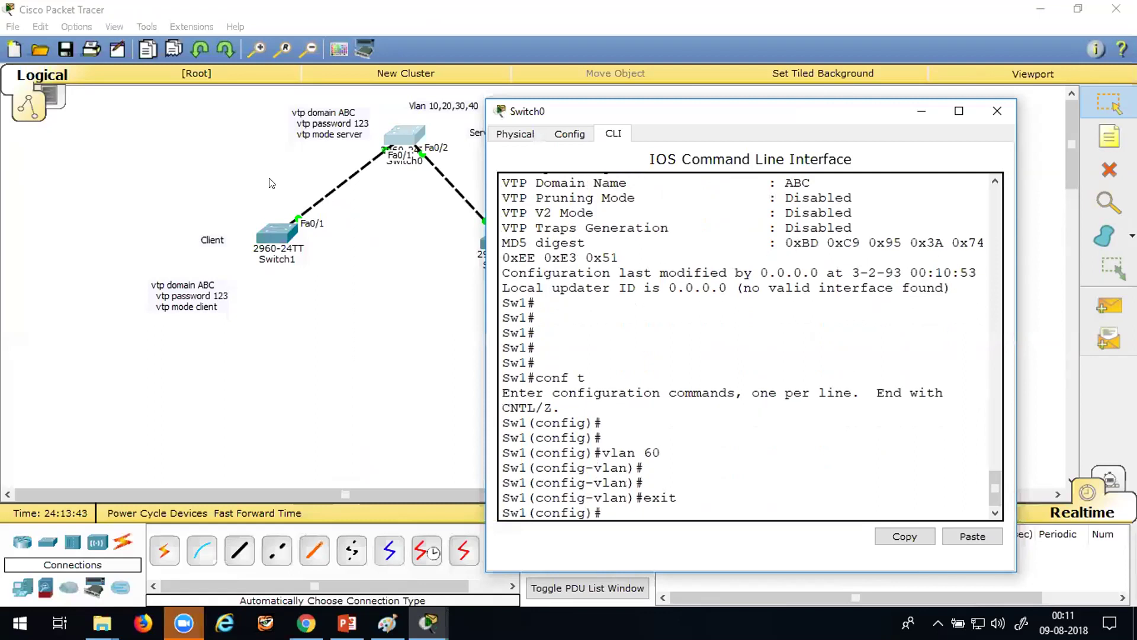
{"action": "left_click", "coordinate": [271, 198]}
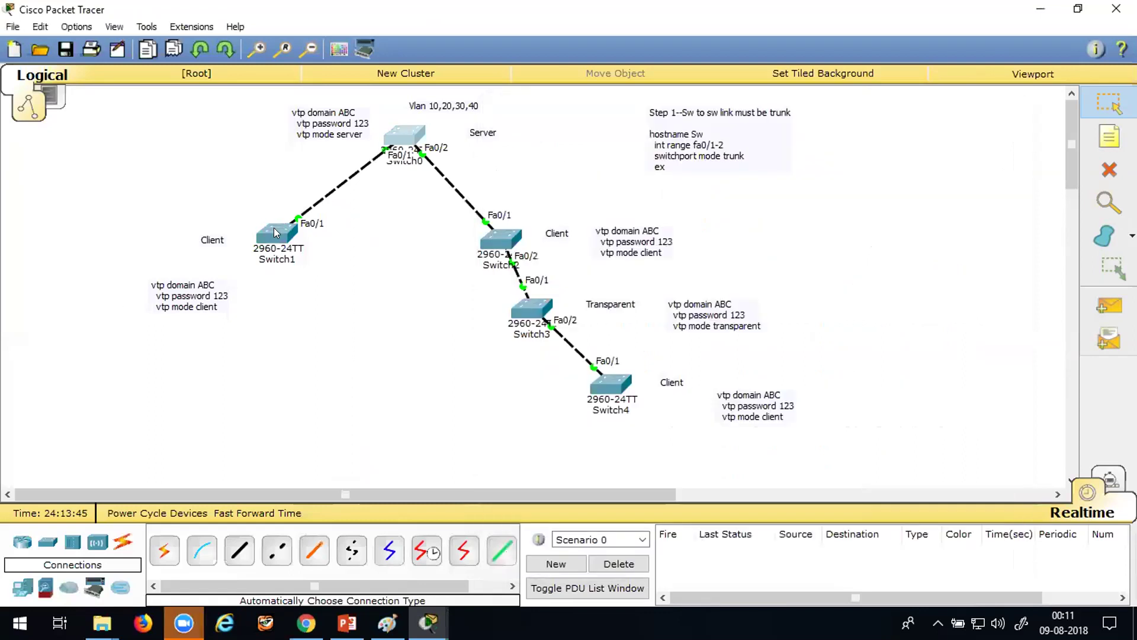
- Return Switch1 to privileged mode and list its VLANs to check for VLAN 60, highlight that entry, and put the window away
{"action": "left_click", "coordinate": [273, 231]}
{"action": "key", "text": "ctrl+z"}
{"action": "key", "text": "Return"}
{"action": "key", "text": "Return"}
{"action": "key", "text": "Return"}
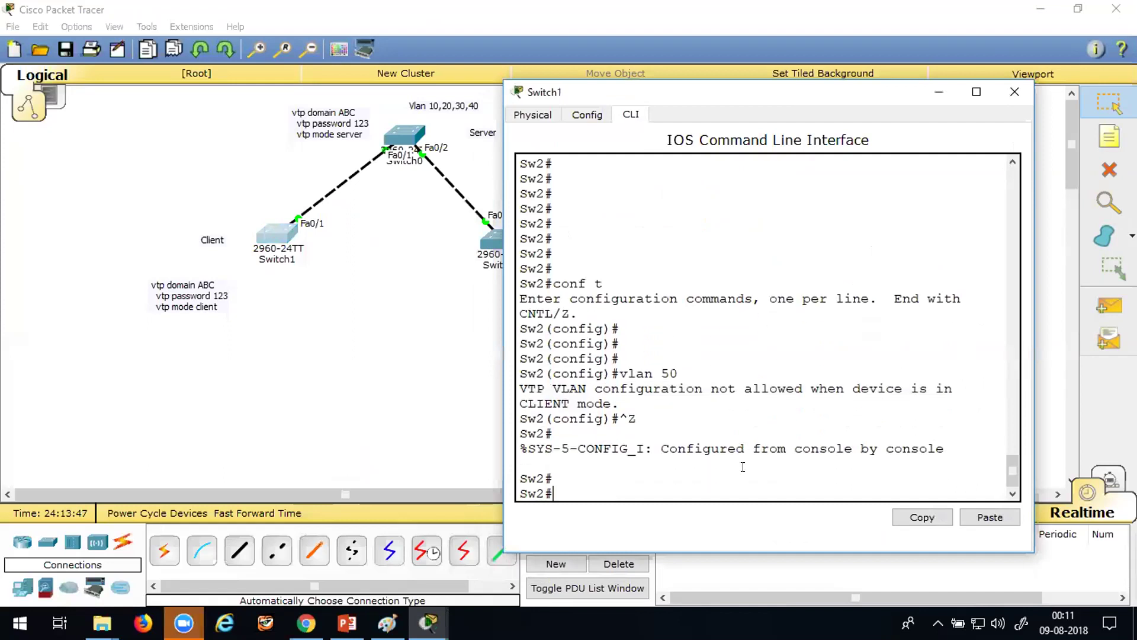
{"action": "key", "text": "Up"}
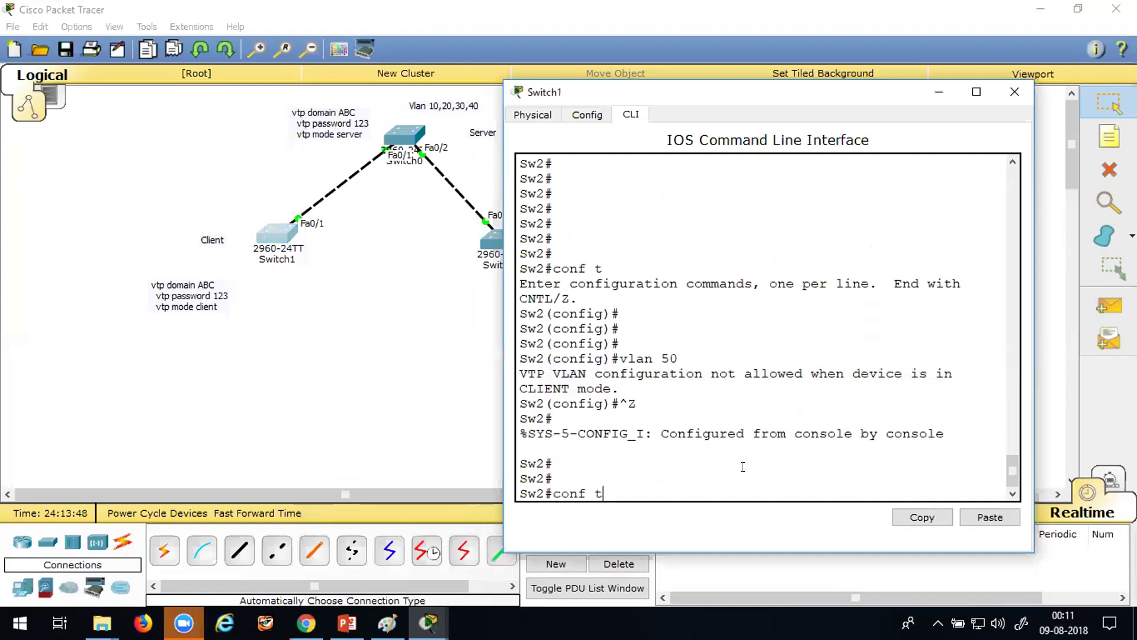
{"action": "key", "text": "Up"}
{"action": "key", "text": "Return"}
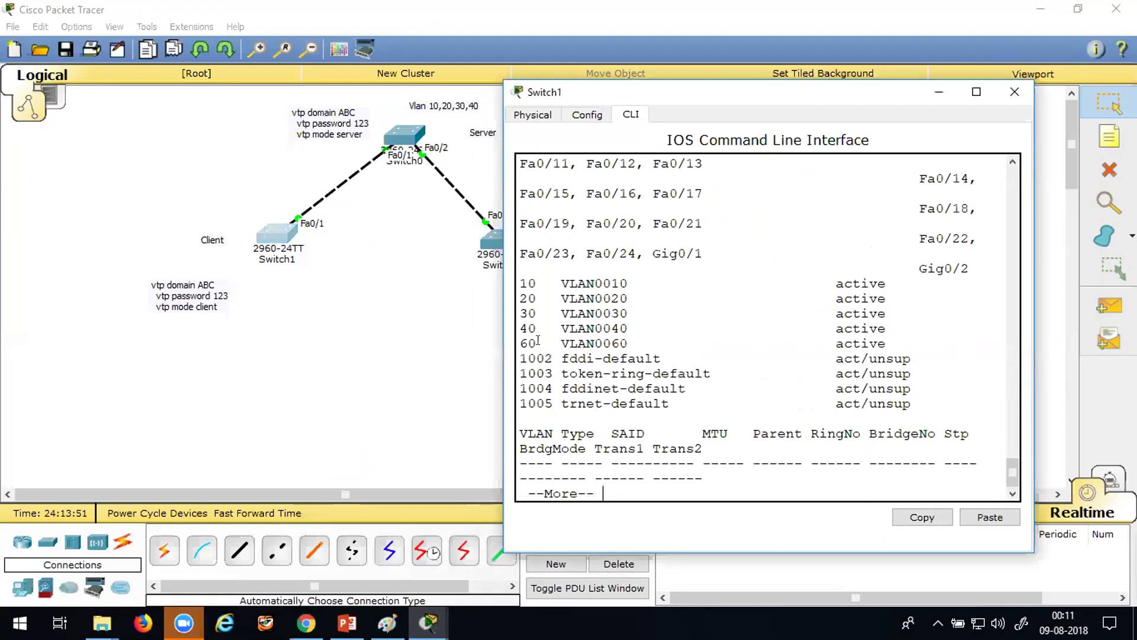
{"action": "left_click_drag", "start_coordinate": [522, 343], "coordinate": [653, 358]}
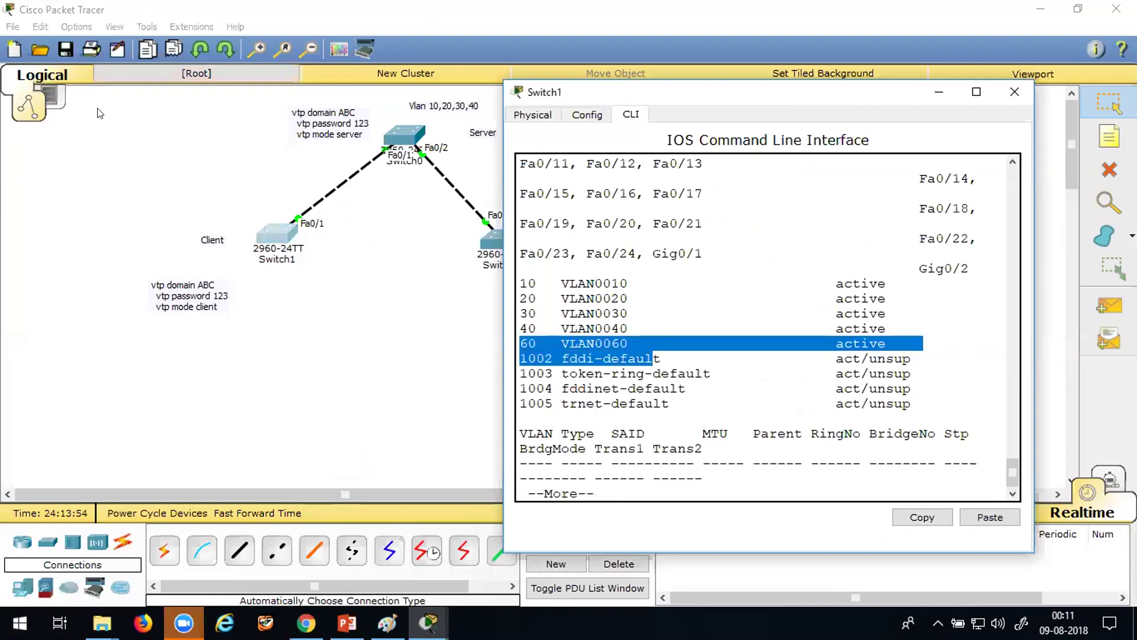
{"action": "left_click", "coordinate": [939, 92]}
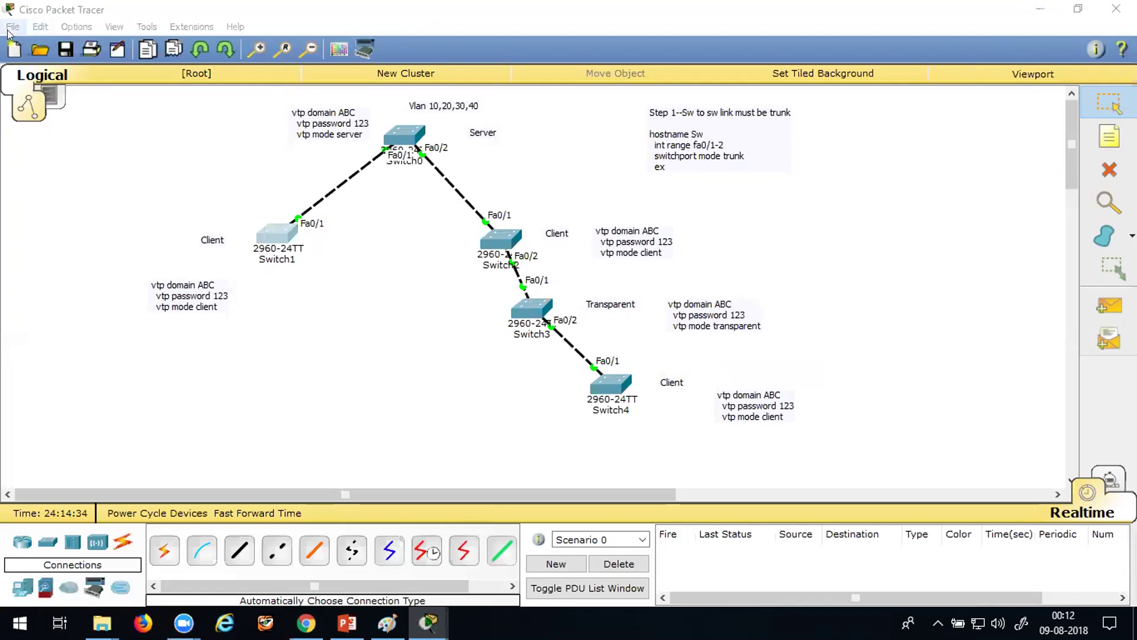
- Switch to Paint and save the hand-drawn trunk diagram to the Desktop as 20.png
{"action": "mouse_move", "coordinate": [388, 623]}
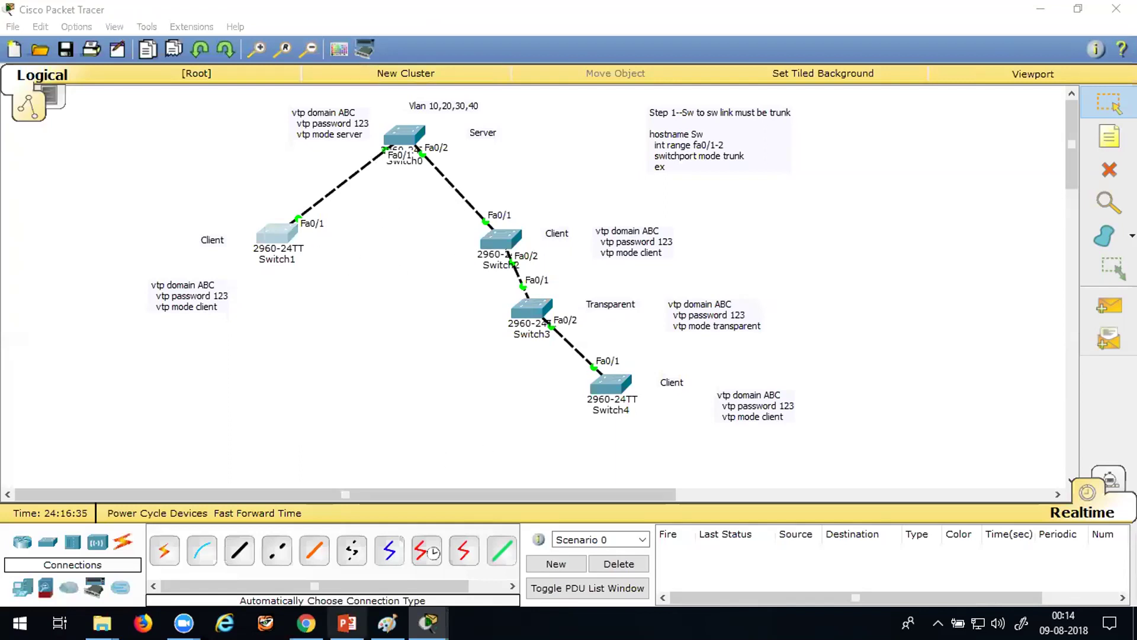
{"action": "left_click", "coordinate": [422, 574]}
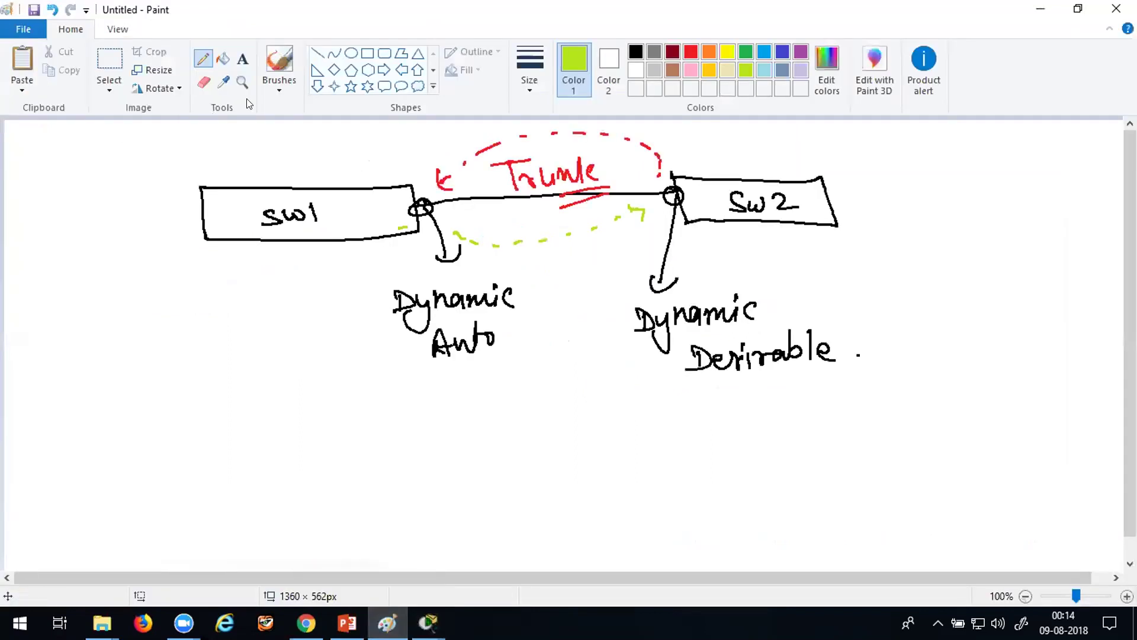
{"action": "left_click", "coordinate": [34, 9]}
{"action": "scroll", "coordinate": [335, 280], "scroll_direction": "down", "scroll_amount": 4}
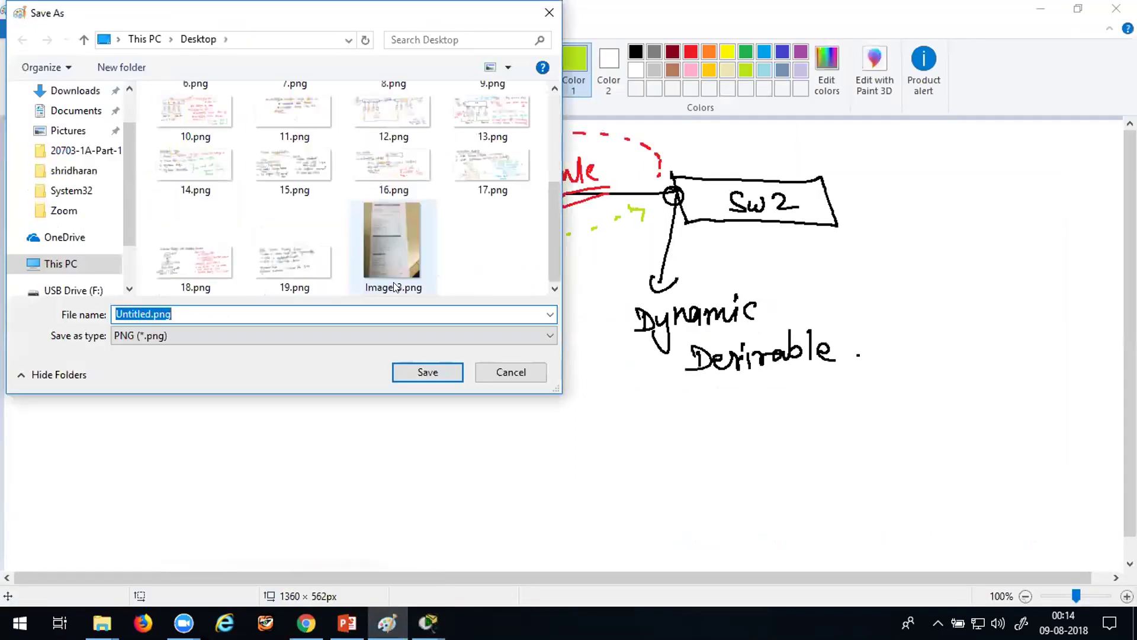
{"action": "left_click", "coordinate": [149, 313]}
{"action": "double_click", "coordinate": [145, 313]}
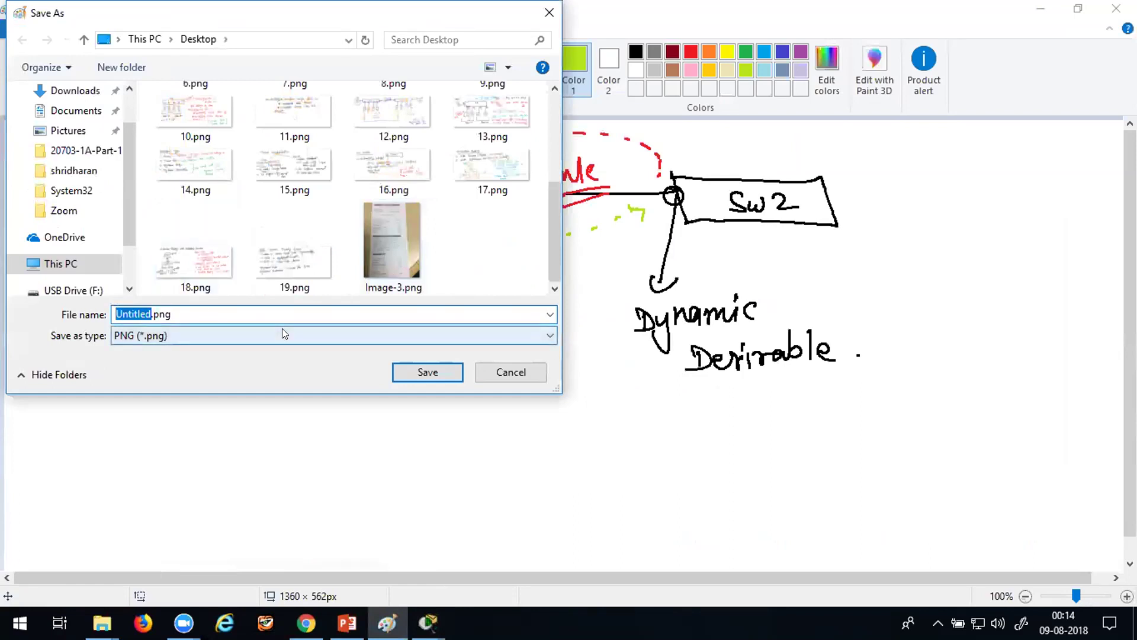
{"action": "type", "text": "20"}
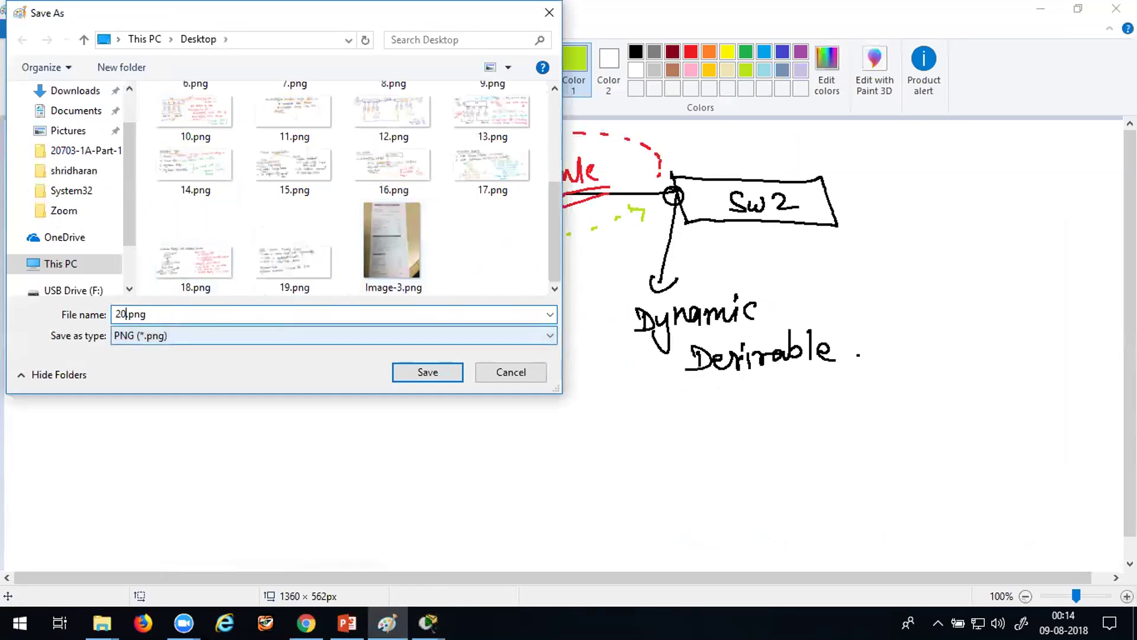
{"action": "left_click", "coordinate": [424, 373]}
- Start a new picture and paste the copied Packet Tracer screenshot into it
{"action": "left_click", "coordinate": [24, 29]}
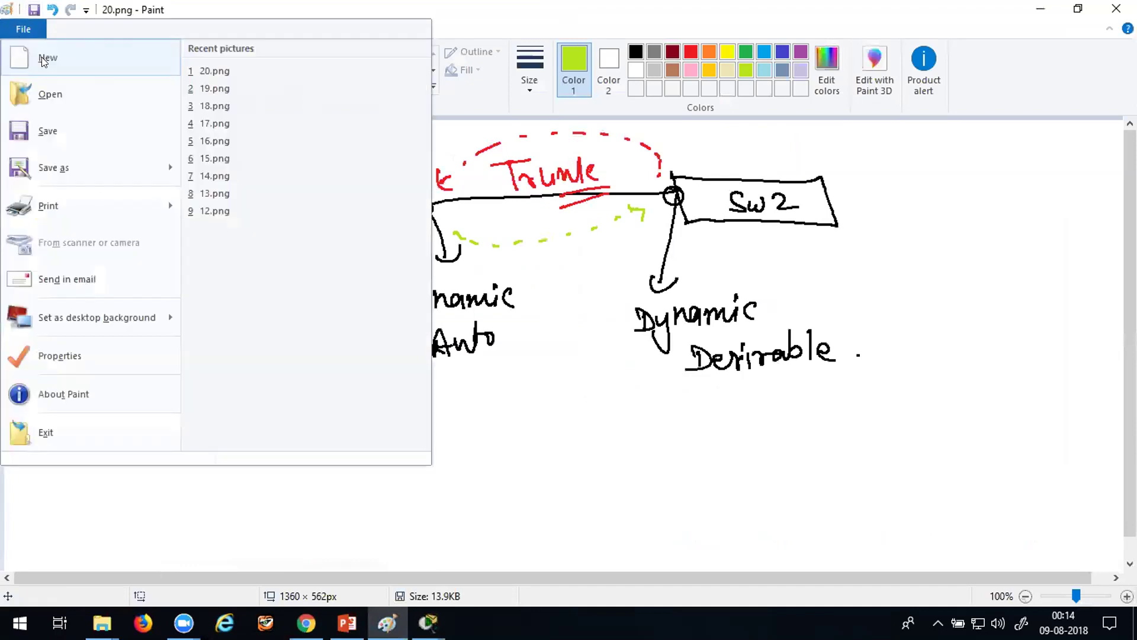
{"action": "left_click", "coordinate": [44, 57]}
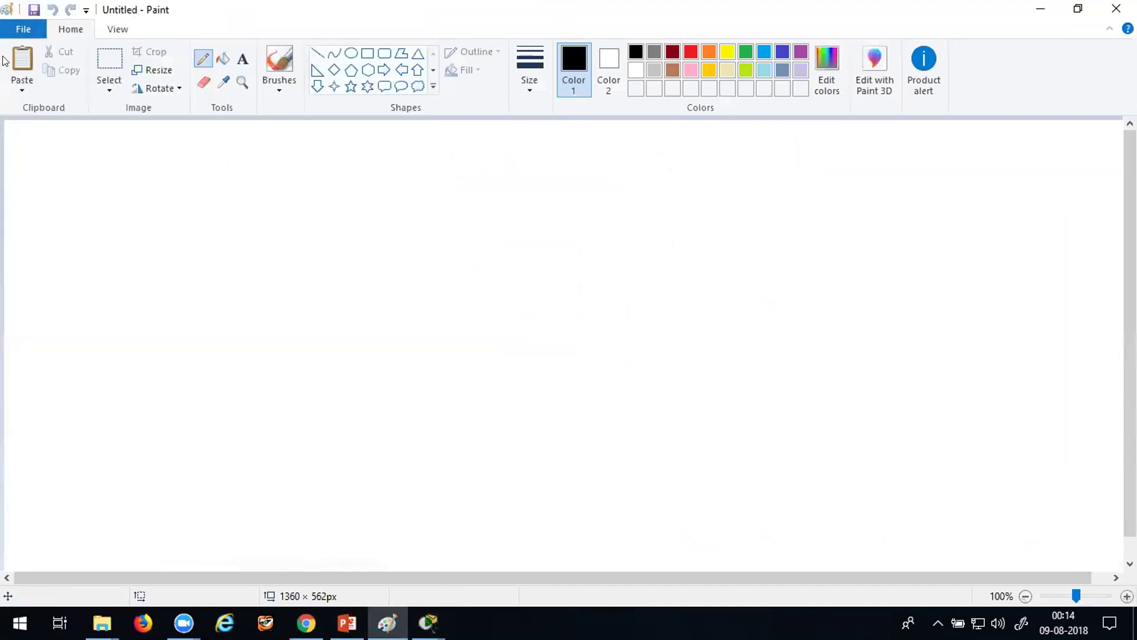
{"action": "left_click", "coordinate": [22, 88]}
{"action": "left_click", "coordinate": [45, 109]}
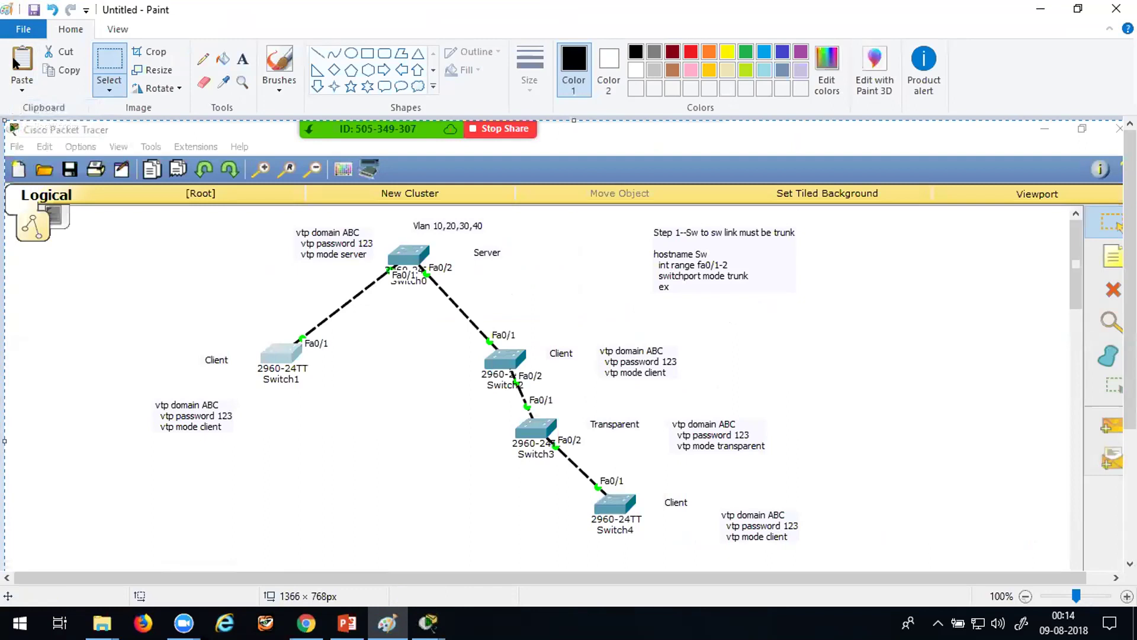
- Cut the topology area, about 890 × 417 px with its VTP notes, out of the screenshot and paste it back
{"action": "left_click", "coordinate": [148, 52]}
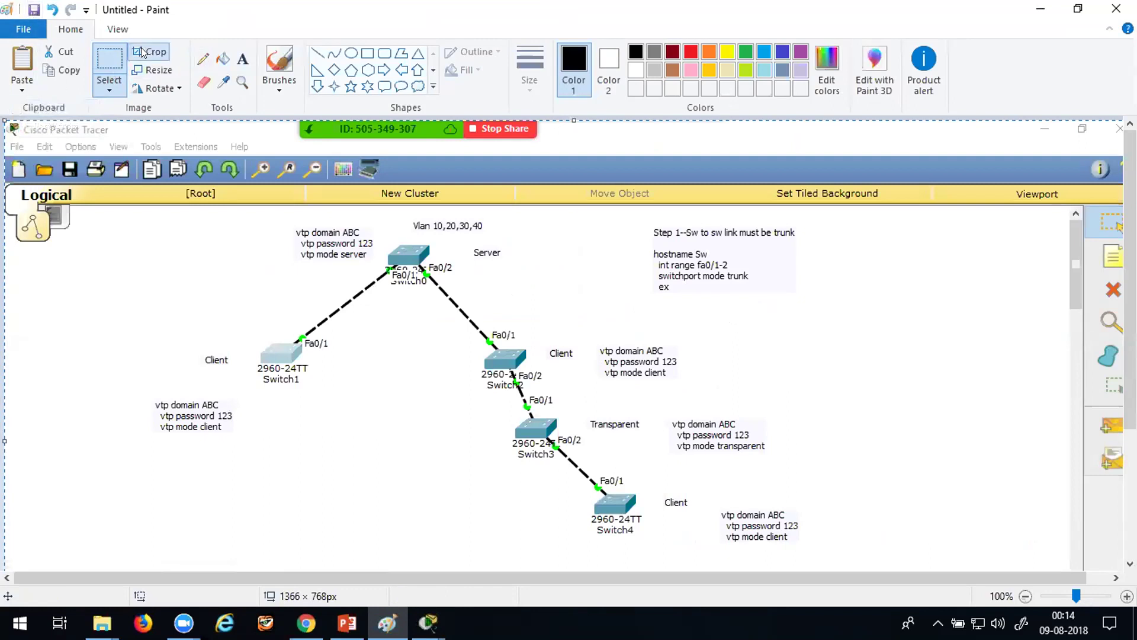
{"action": "mouse_move", "coordinate": [106, 216]}
{"action": "left_mouse_down"}
{"action": "mouse_move", "coordinate": [658, 362]}
{"action": "mouse_move", "coordinate": [823, 499]}
{"action": "mouse_move", "coordinate": [841, 556]}
{"action": "left_mouse_up"}
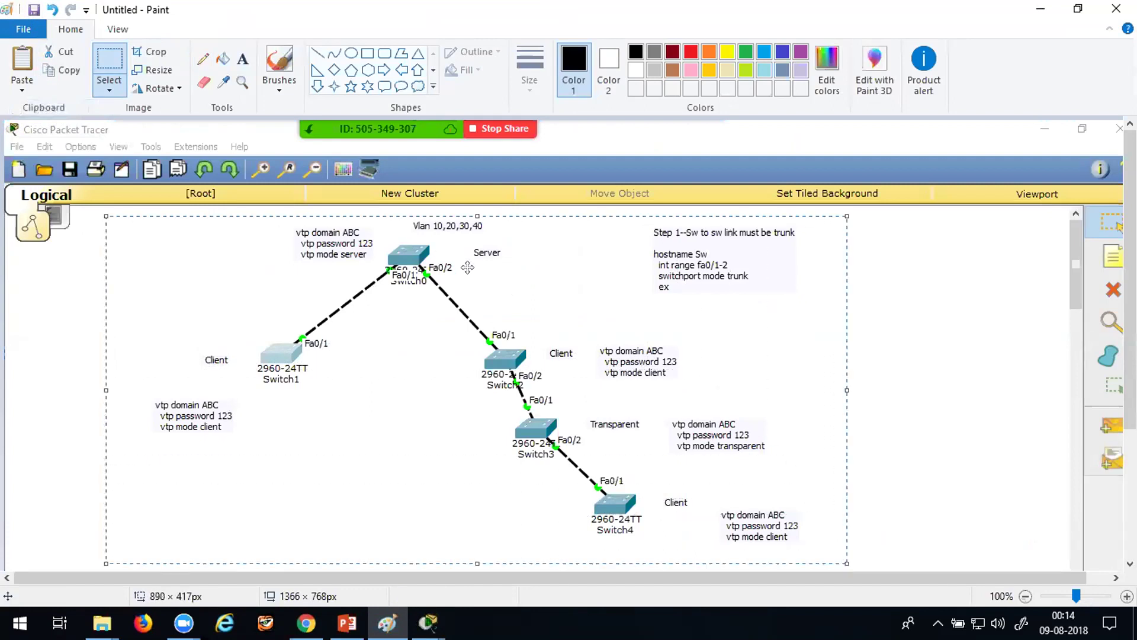
{"action": "right_click", "coordinate": [475, 274]}
{"action": "left_click", "coordinate": [513, 286]}
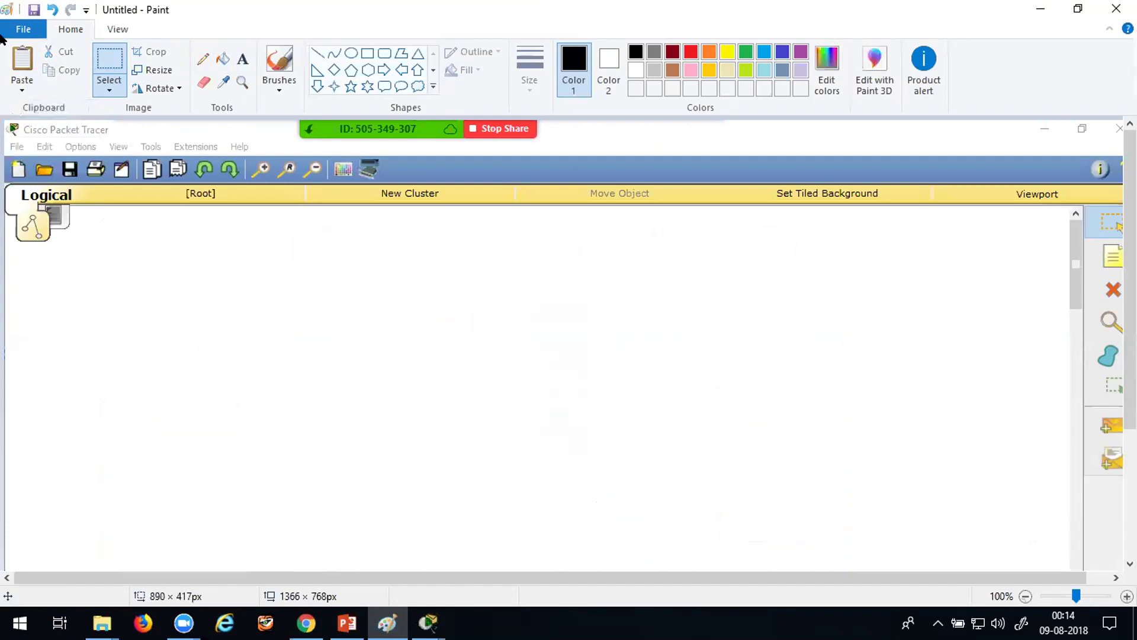
{"action": "left_click", "coordinate": [22, 82]}
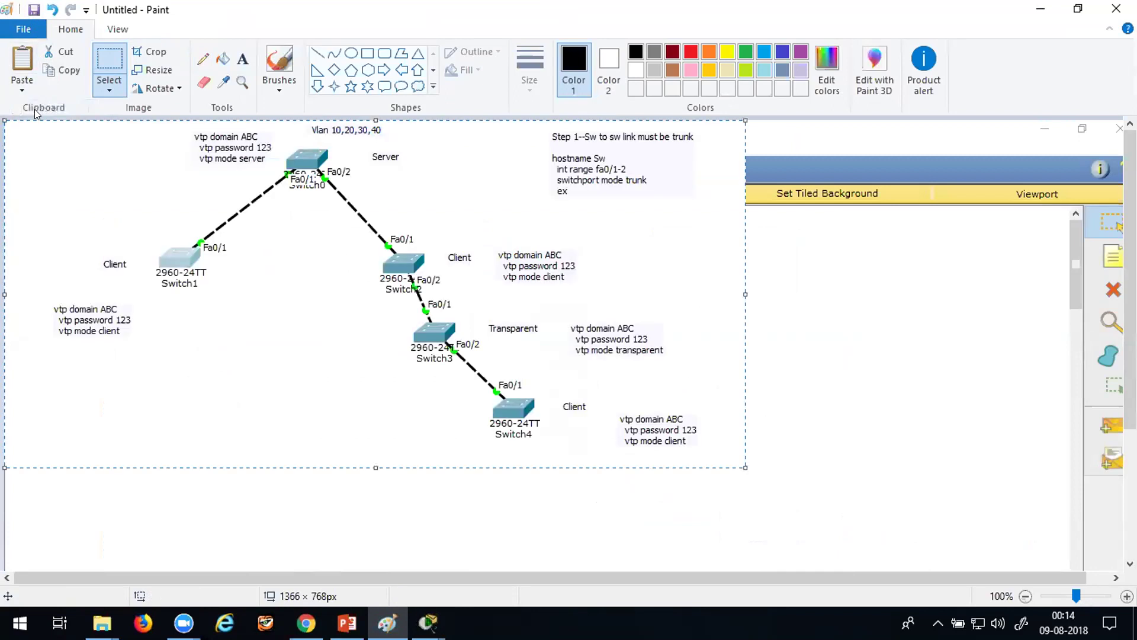
- Start a new picture without saving the current one and paste the cut-out topology onto the blank canvas
{"action": "left_click", "coordinate": [23, 29]}
{"action": "left_click", "coordinate": [43, 59]}
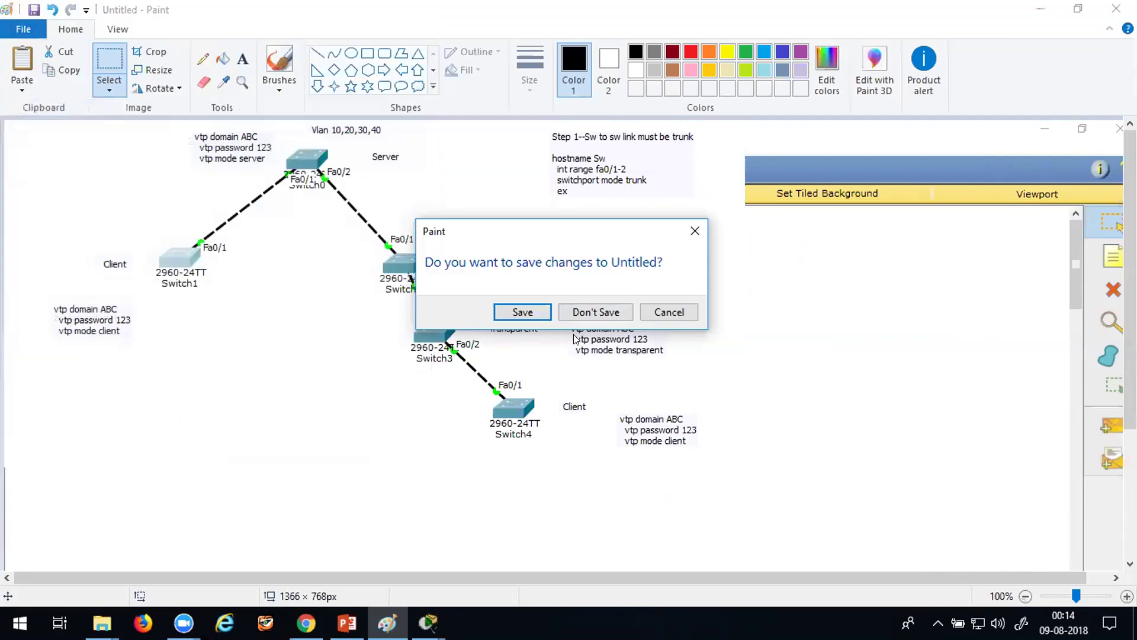
{"action": "left_click", "coordinate": [598, 310]}
{"action": "left_click", "coordinate": [21, 83]}
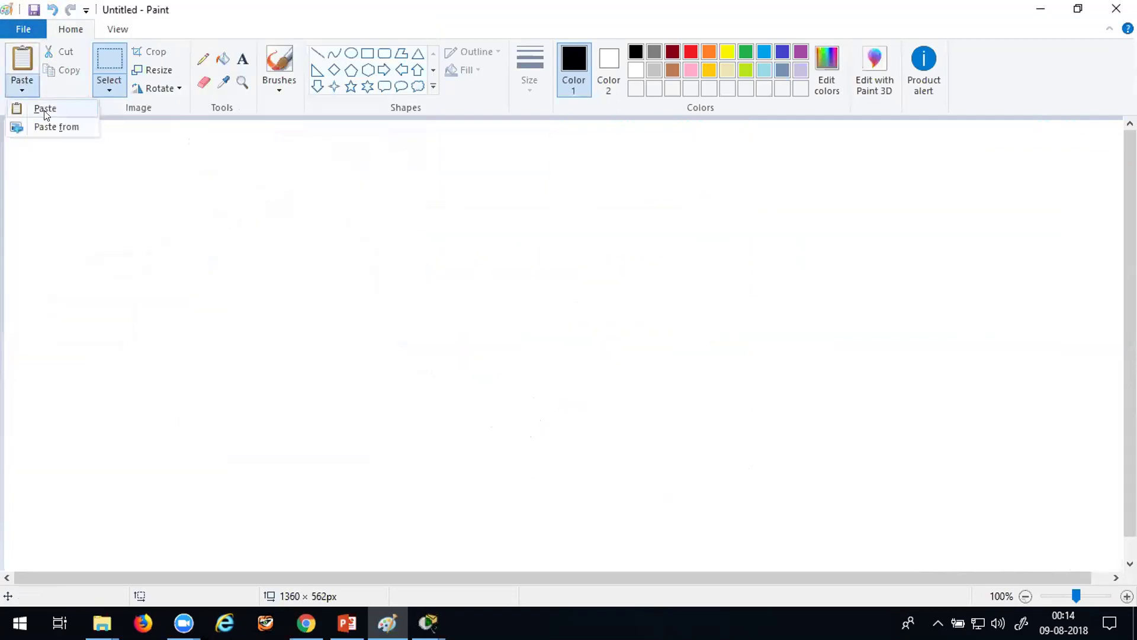
{"action": "left_click", "coordinate": [46, 109]}
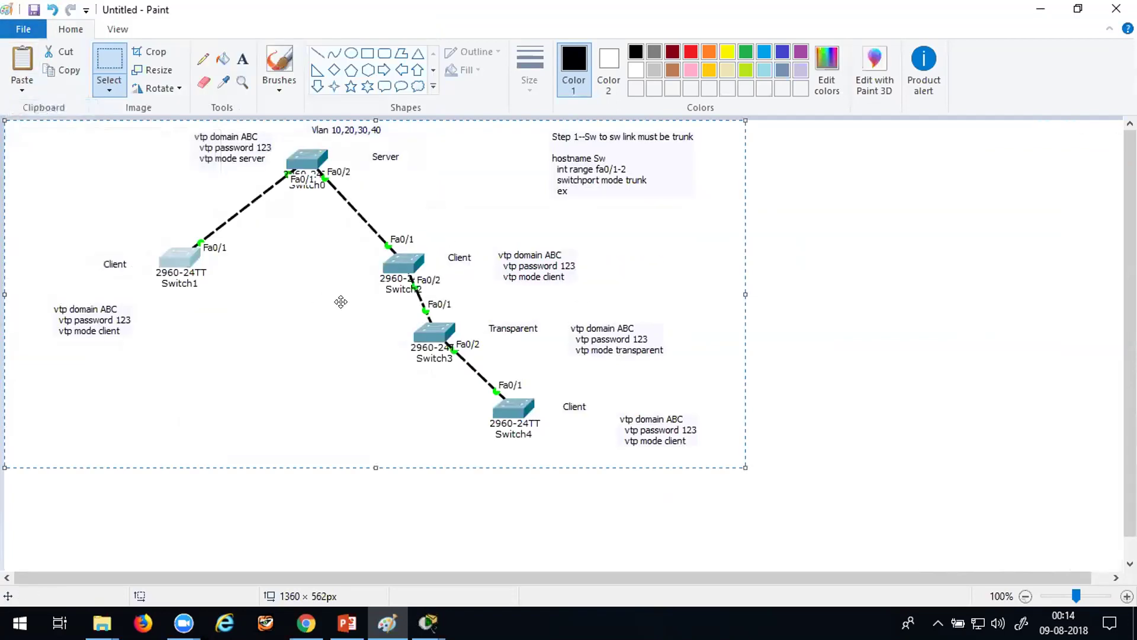
- Save the topology picture to the Desktop as 21.png and start a new blank picture
{"action": "left_click", "coordinate": [31, 10]}
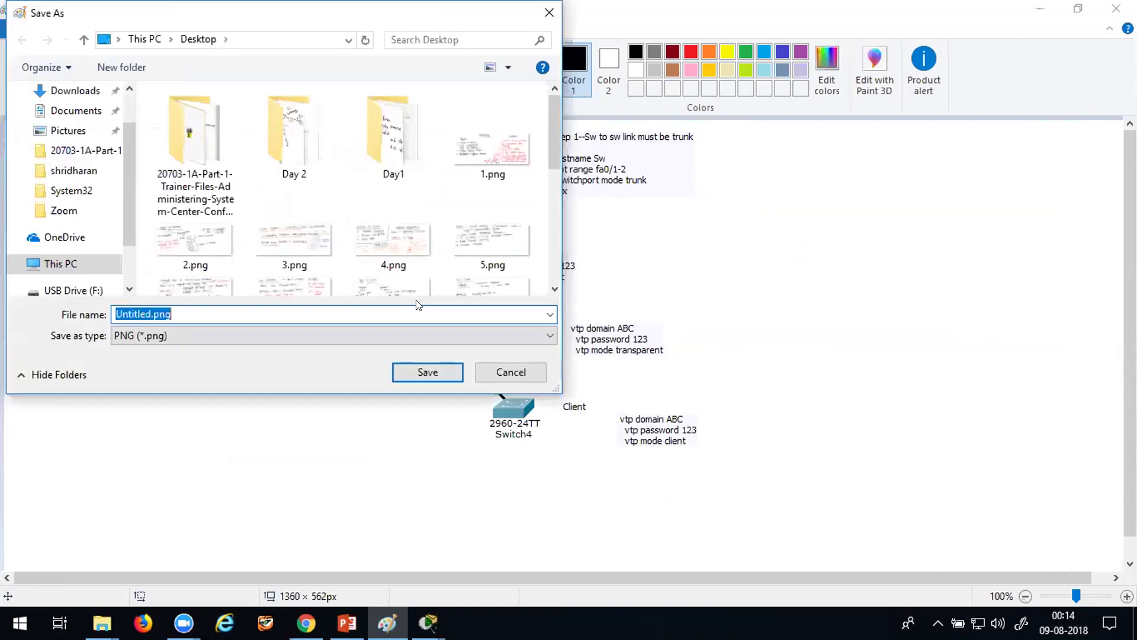
{"action": "scroll", "coordinate": [554, 165], "scroll_direction": "down", "scroll_amount": 5}
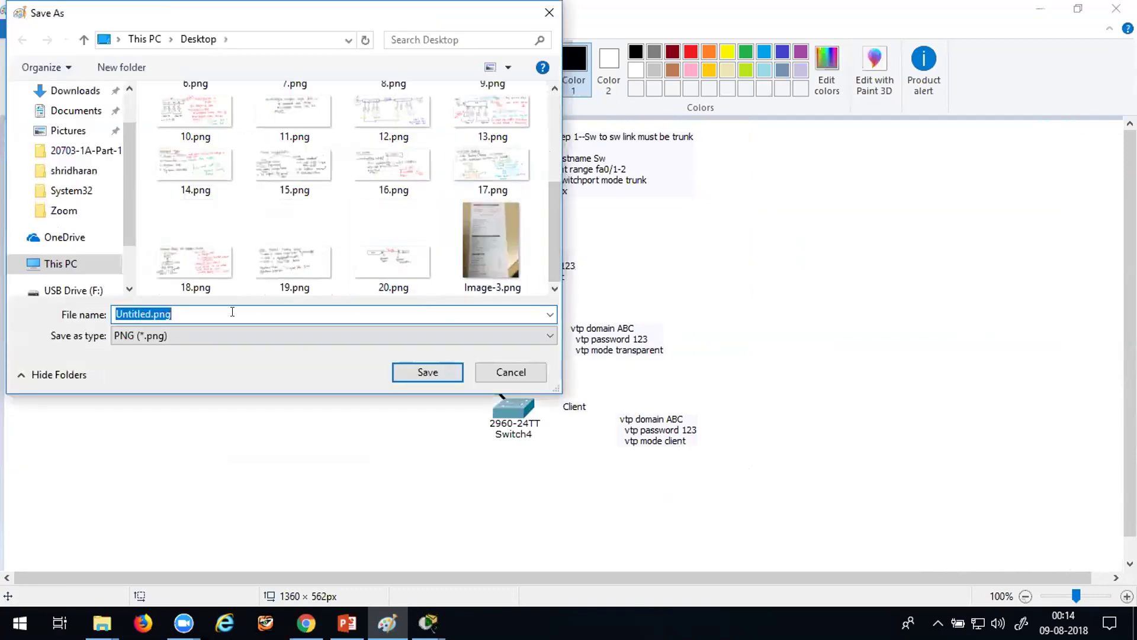
{"action": "double_click", "coordinate": [145, 306]}
{"action": "type", "text": "21"}
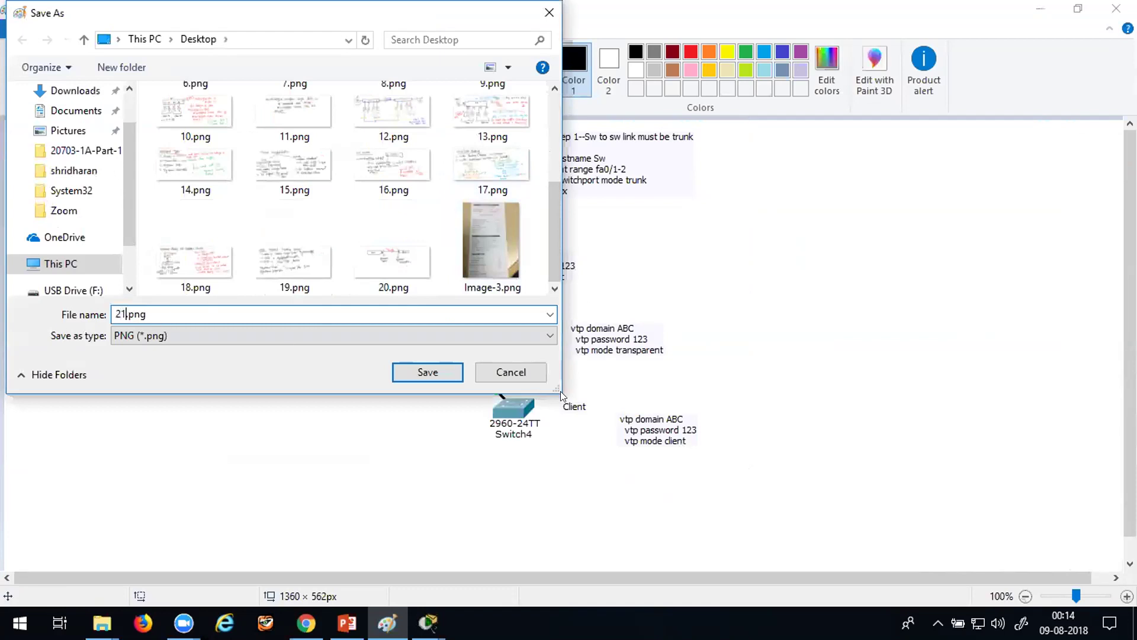
{"action": "left_click", "coordinate": [431, 369]}
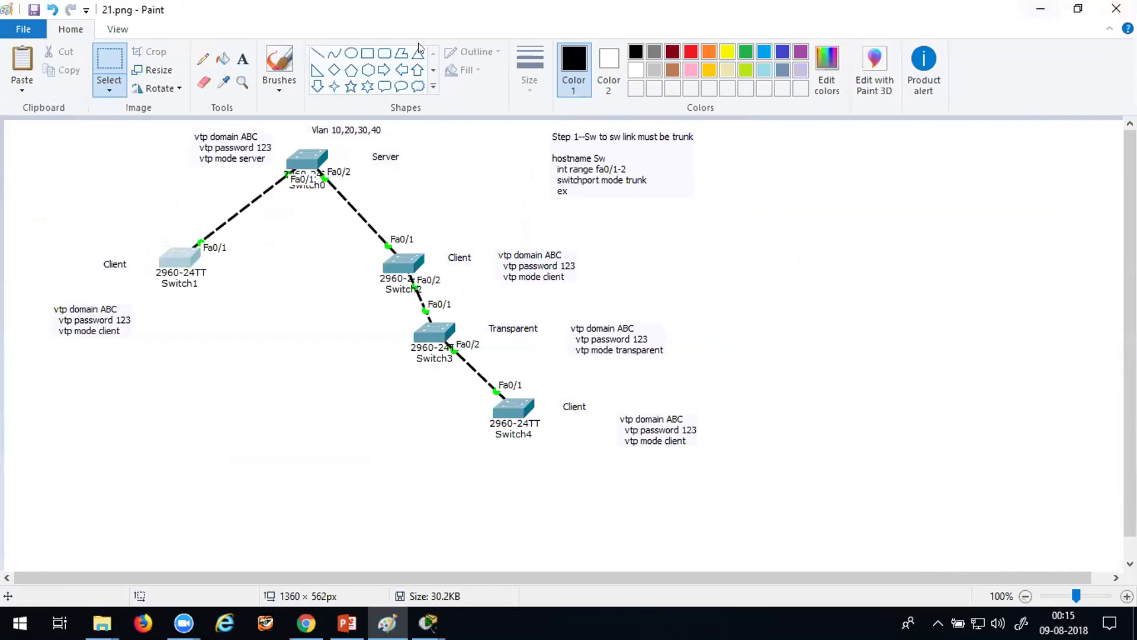
{"action": "key", "text": "ctrl+n"}
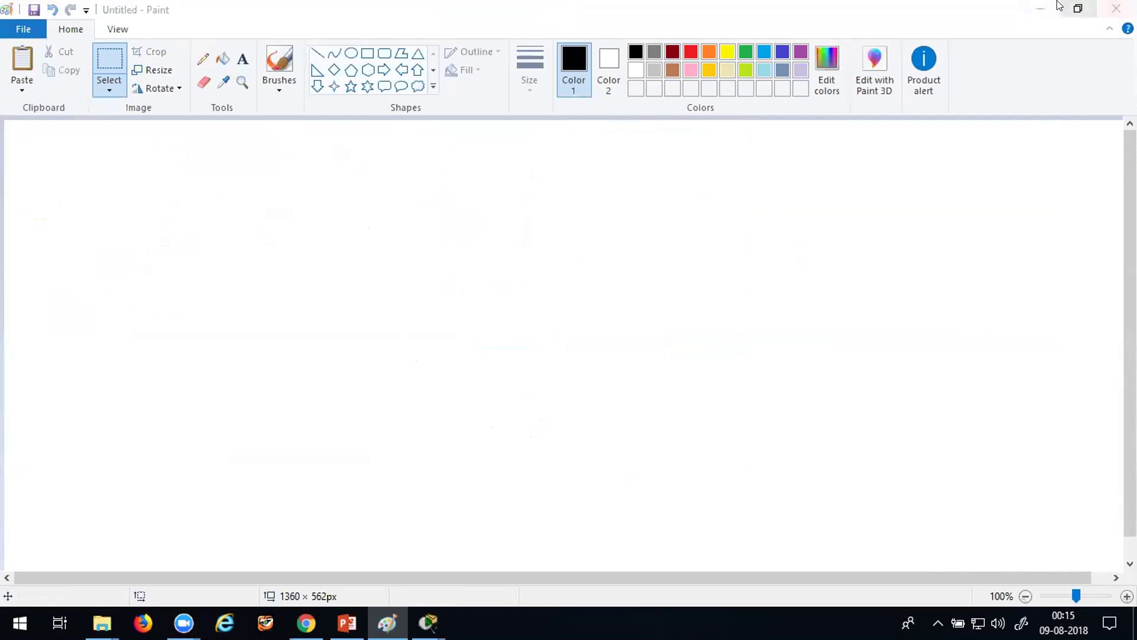
- Switch back to Packet Tracer and place another 2960 switch below Switch1
{"action": "left_click", "coordinate": [1040, 8]}
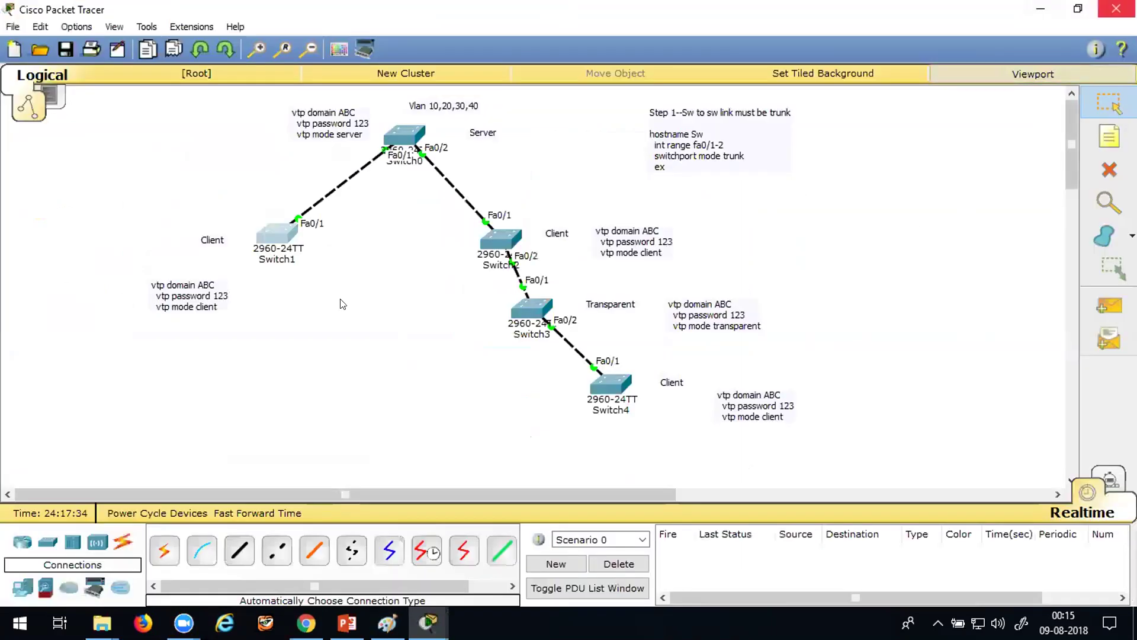
{"action": "left_click", "coordinate": [49, 544]}
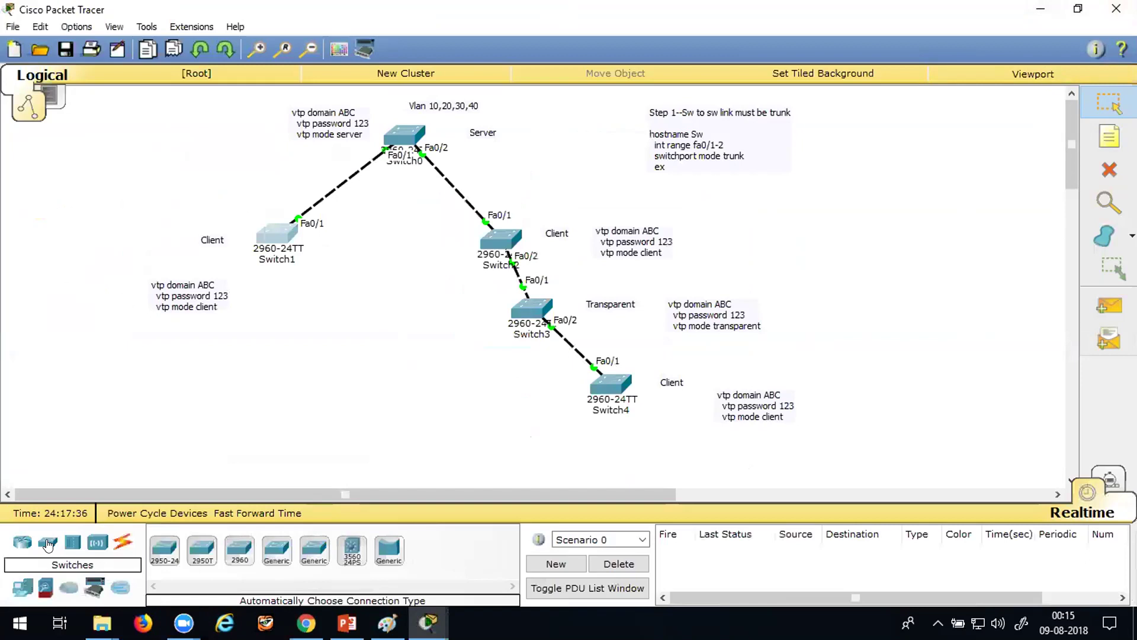
{"action": "left_click", "coordinate": [235, 556]}
{"action": "left_click", "coordinate": [251, 372]}
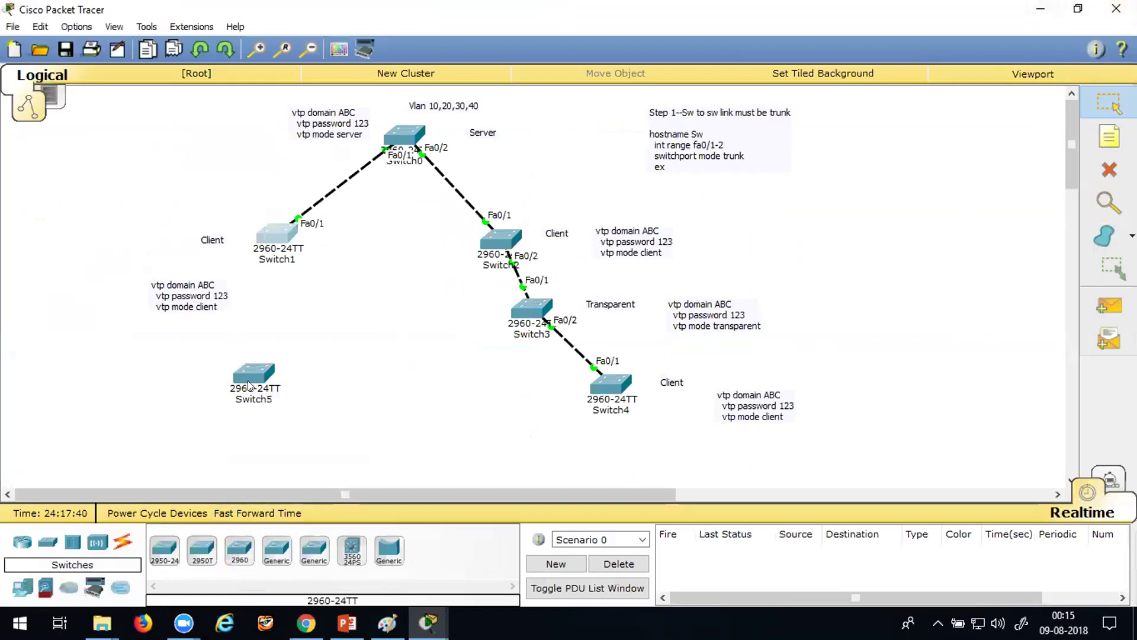
- Open the new Switch5's command line and enter privileged mode
{"action": "left_click", "coordinate": [251, 375]}
{"action": "left_click", "coordinate": [438, 131]}
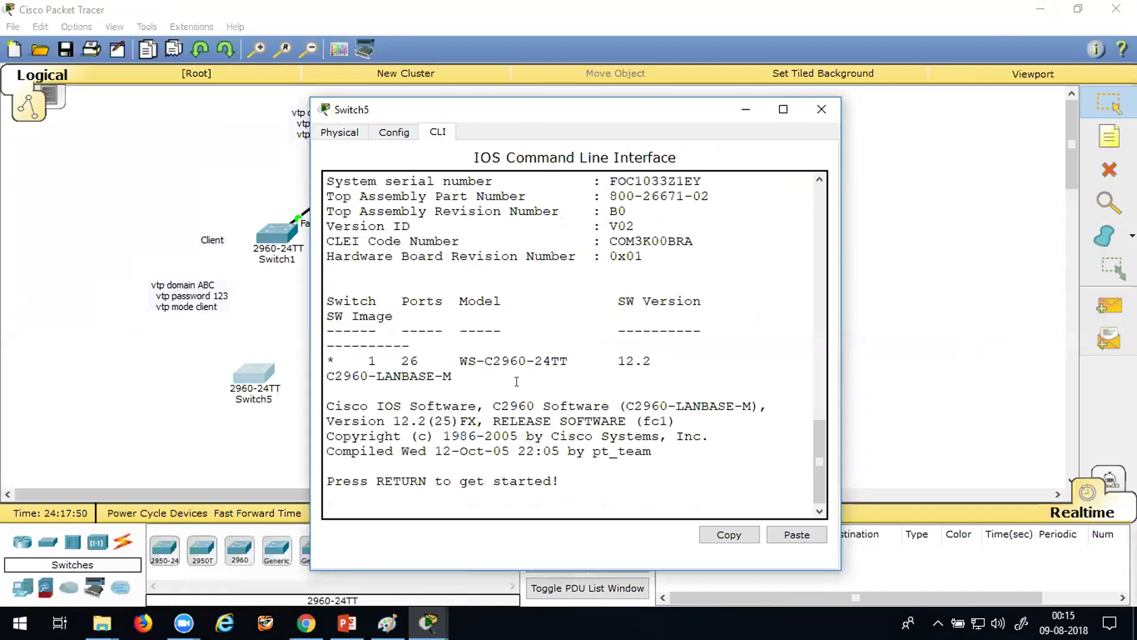
{"action": "key", "text": "Return"}
{"action": "key", "text": "Return"}
{"action": "key", "text": "Return"}
{"action": "key", "text": "Return"}
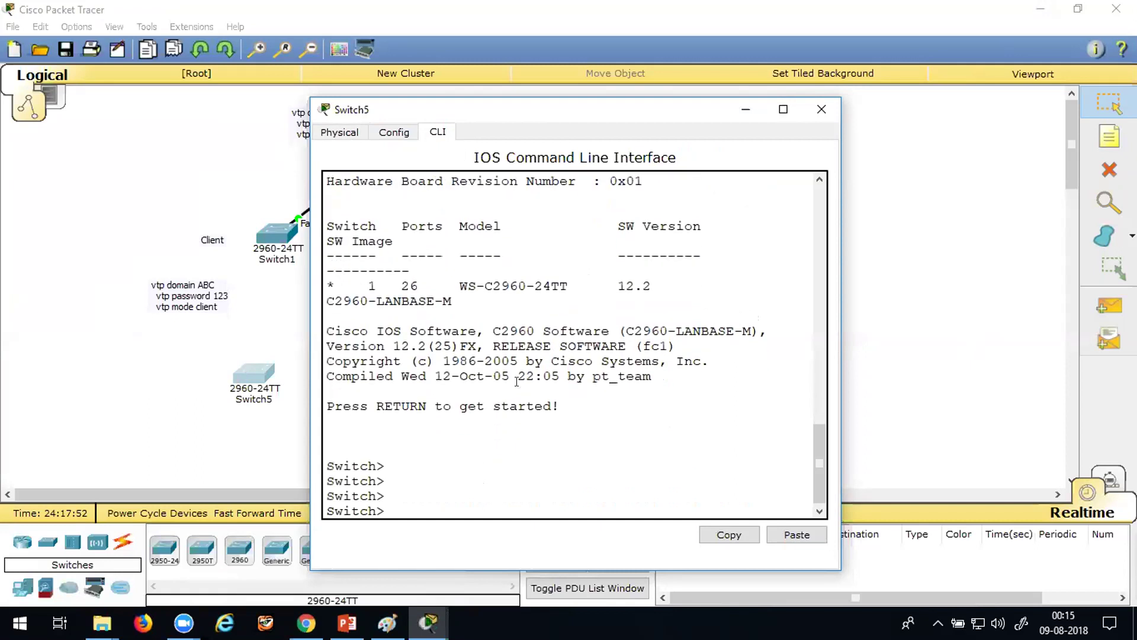
{"action": "type", "text": "en"}
{"action": "key", "text": "Return"}
{"action": "key", "text": "Return"}
{"action": "key", "text": "Return"}
{"action": "key", "text": "Return"}
- Enter global configuration mode on Switch5 and put its window away
{"action": "type", "text": "conf t"}
{"action": "key", "text": "Return"}
{"action": "key", "text": "Return"}
{"action": "key", "text": "Return"}
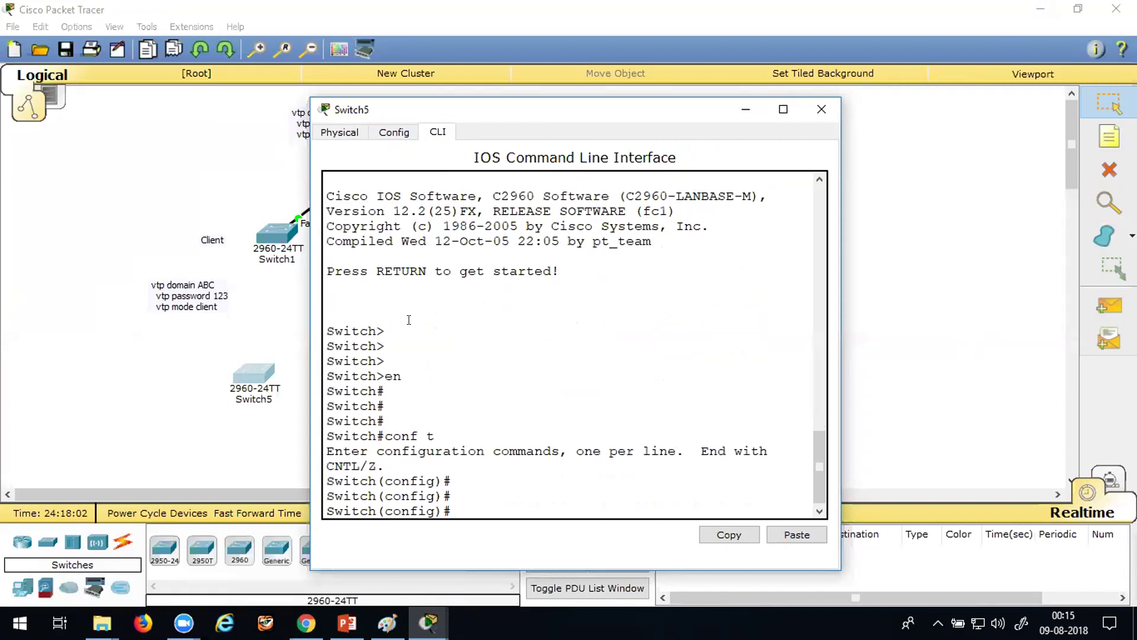
{"action": "left_click", "coordinate": [746, 109]}
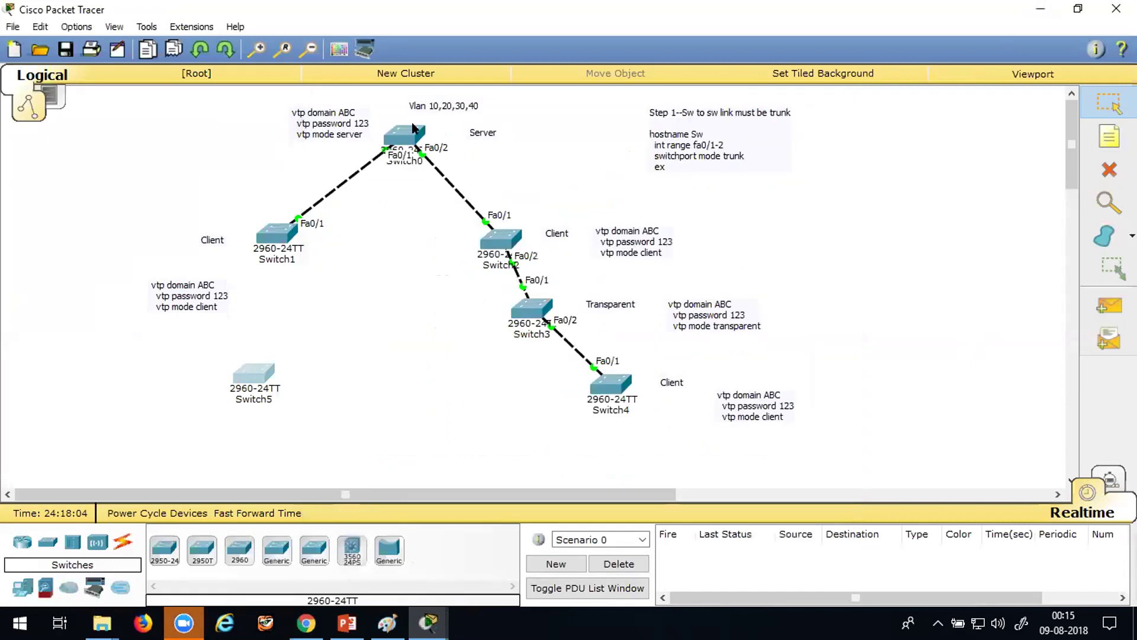
- Return the VTP server Switch0 to privileged mode and show its VTP status with sh vtp status
{"action": "left_click", "coordinate": [414, 127]}
{"action": "key", "text": "Return"}
{"action": "key", "text": "Return"}
{"action": "key", "text": "Return"}
{"action": "key", "text": "Return"}
{"action": "type", "text": "sh"}
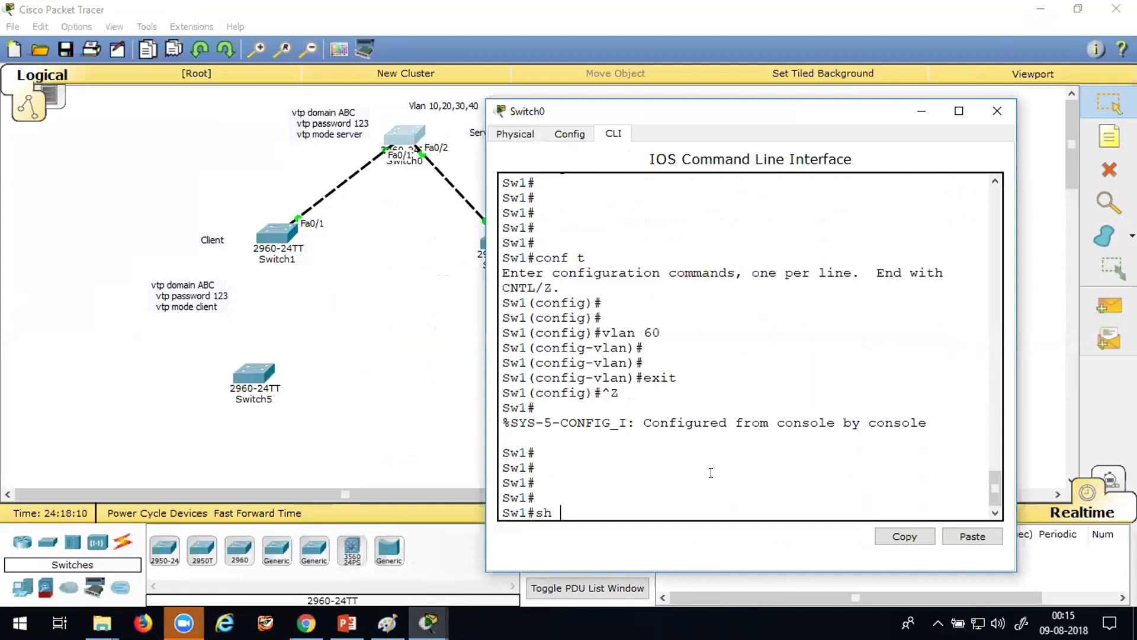
{"action": "type", "text": " vtp sta"}
{"action": "key", "text": "Tab"}
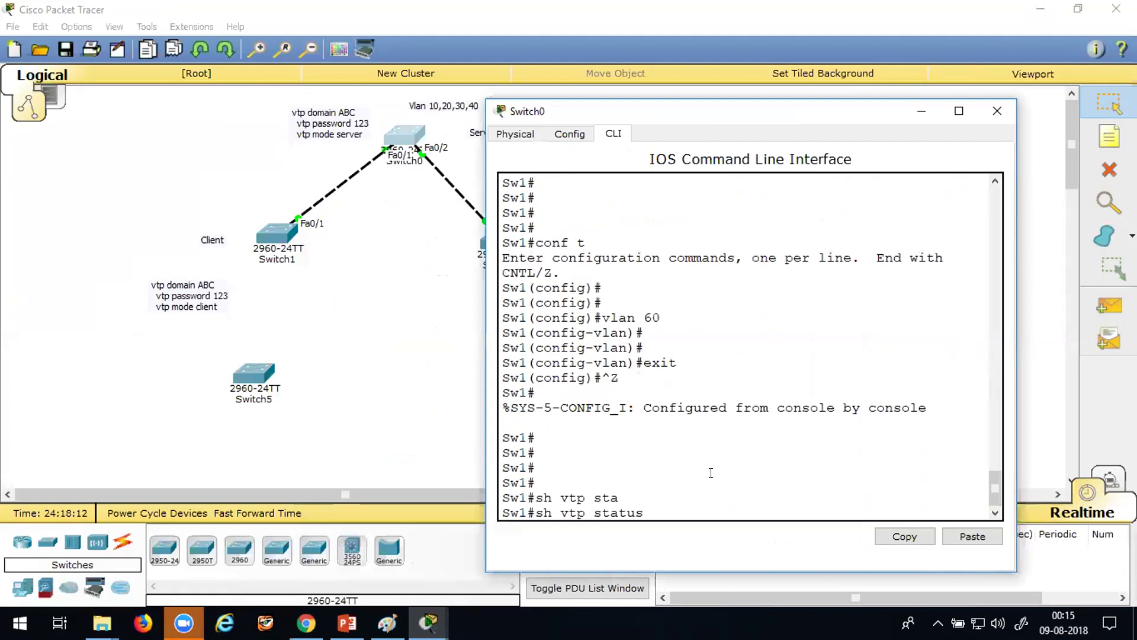
{"action": "key", "text": "Return"}
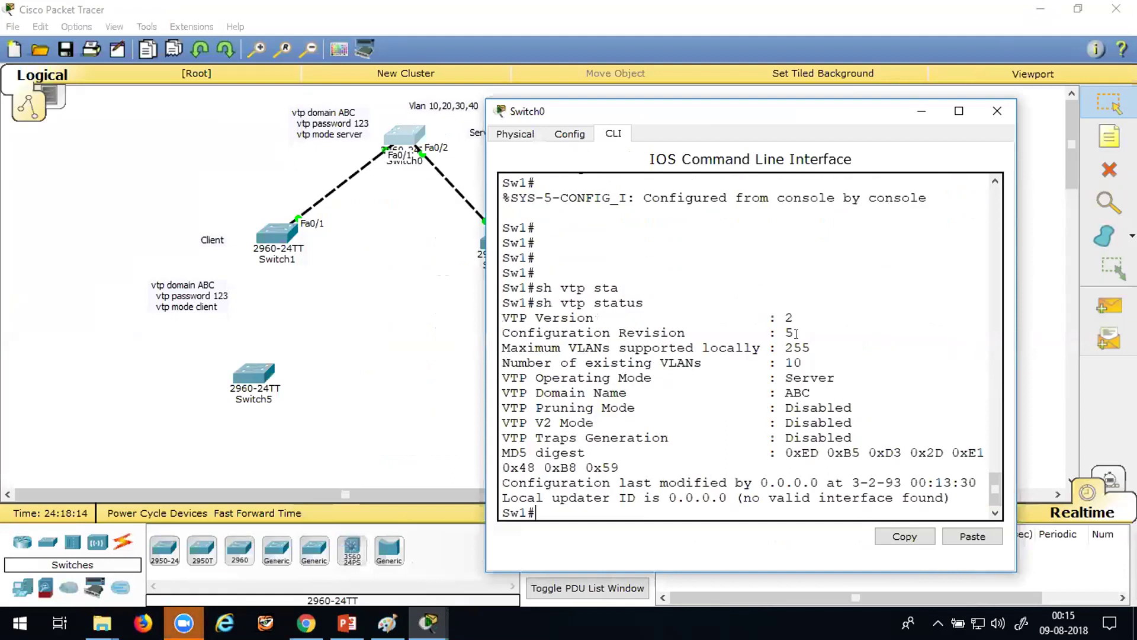
- Put Switch0's window away and set Switch5's interface fa0/1 to trunk mode with switchport mode trunk
{"action": "left_click_drag", "start_coordinate": [796, 334], "coordinate": [770, 318]}
{"action": "left_click", "coordinate": [922, 112]}
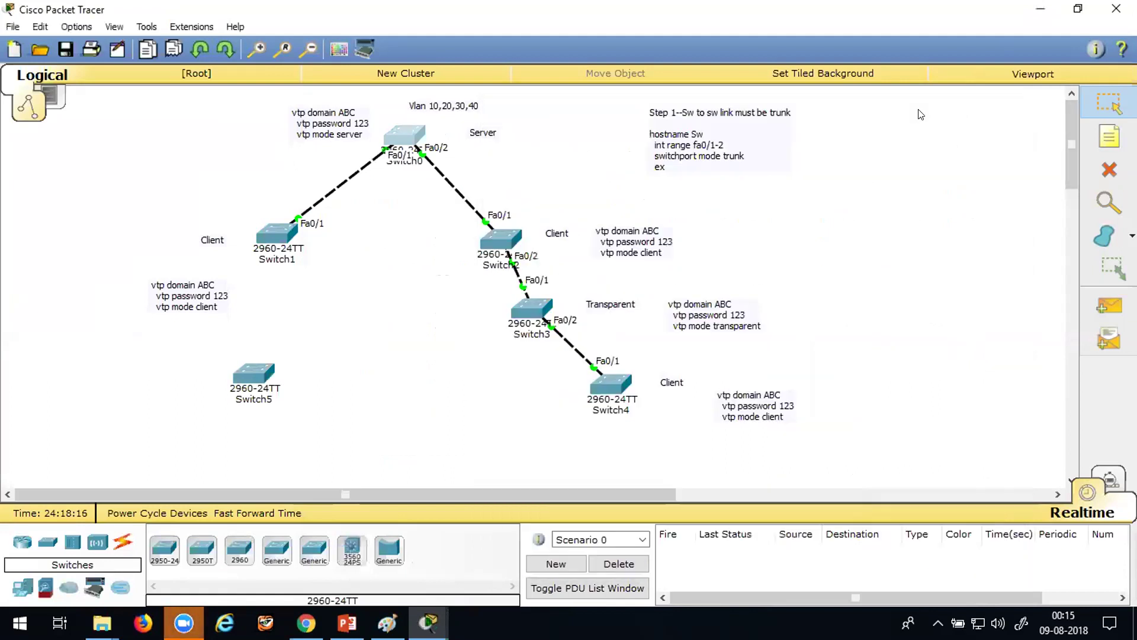
{"action": "left_click", "coordinate": [258, 382]}
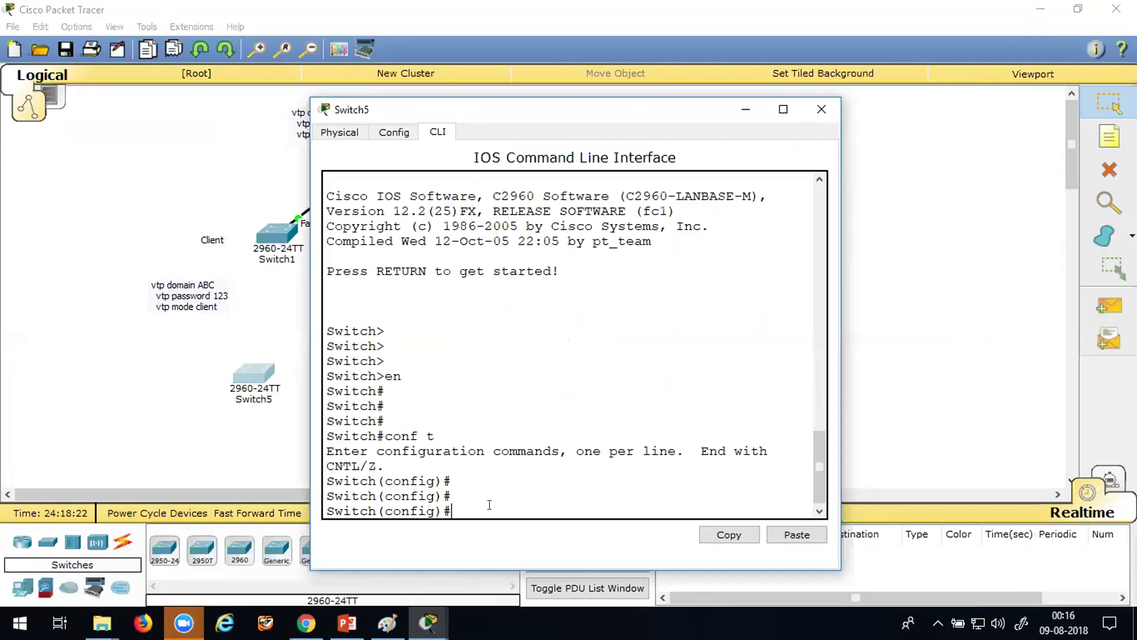
{"action": "type", "text": "int fa0/1"}
{"action": "key", "text": "Return"}
{"action": "type", "text": "switchport mo"}
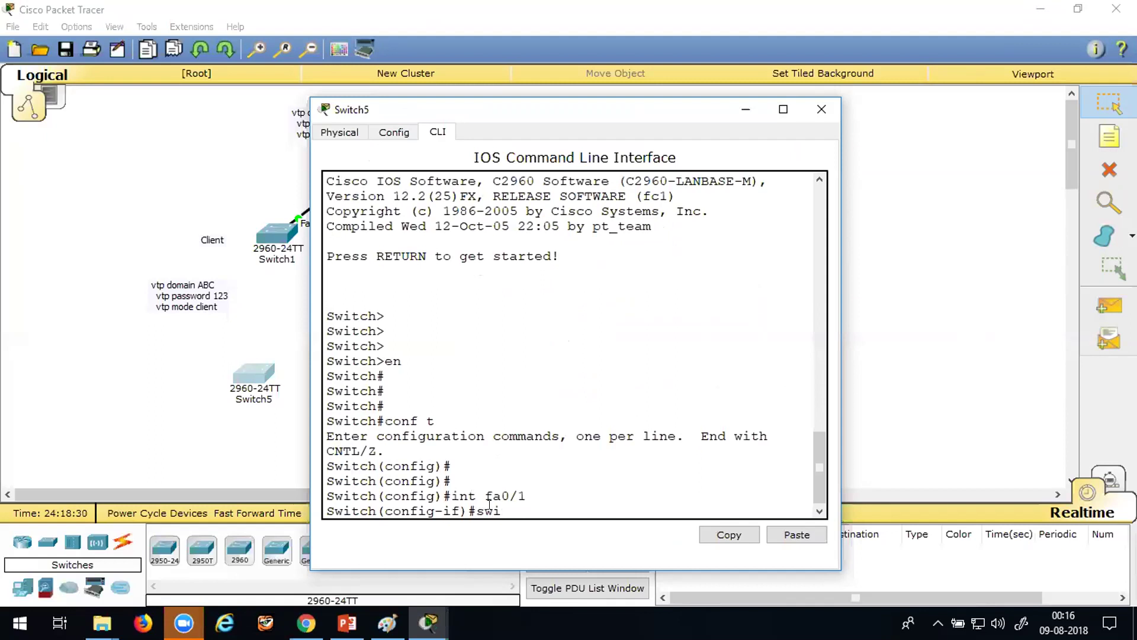
{"action": "key", "text": "Tab"}
{"action": "type", "text": "mo"}
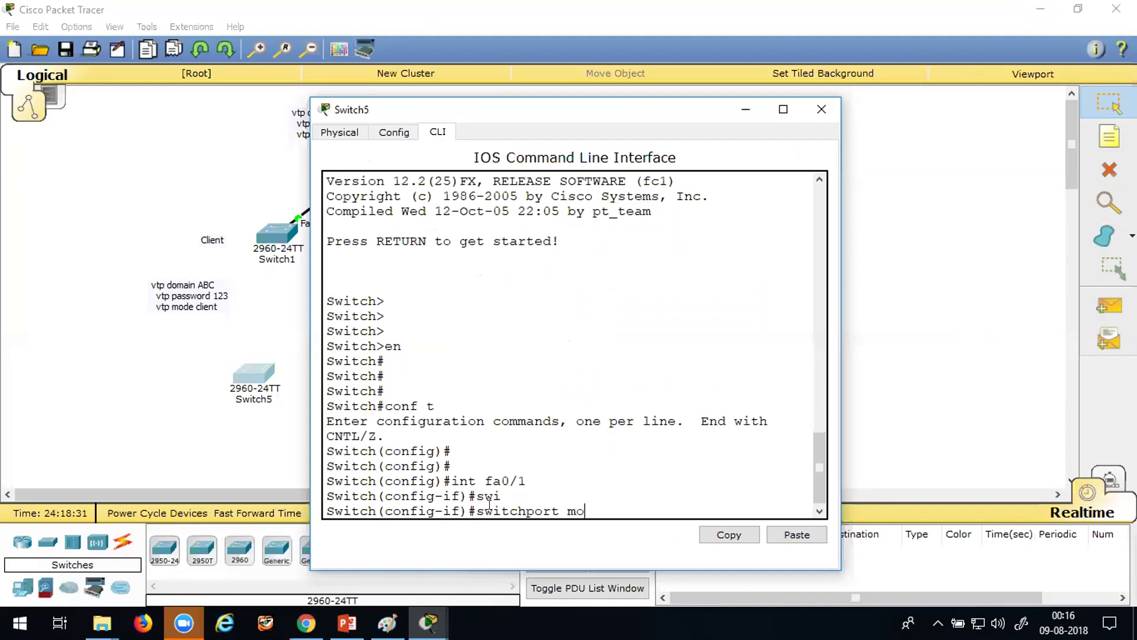
{"action": "key", "text": "Tab"}
{"action": "type", "text": "tr"}
{"action": "key", "text": "Tab"}
{"action": "key", "text": "Return"}
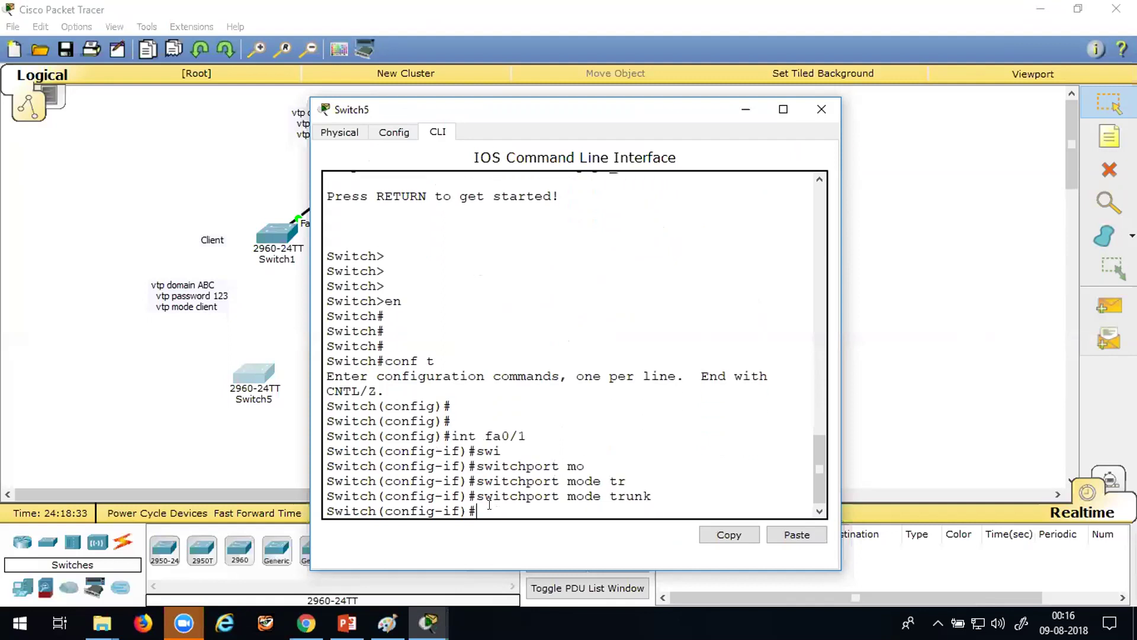
- Enable spanning-tree portfast on Switch5's fa0/1 and return to global configuration mode
{"action": "type", "text": "s"}
{"action": "key", "text": "Tab"}
{"action": "type", "text": "p"}
{"action": "key", "text": "Tab"}
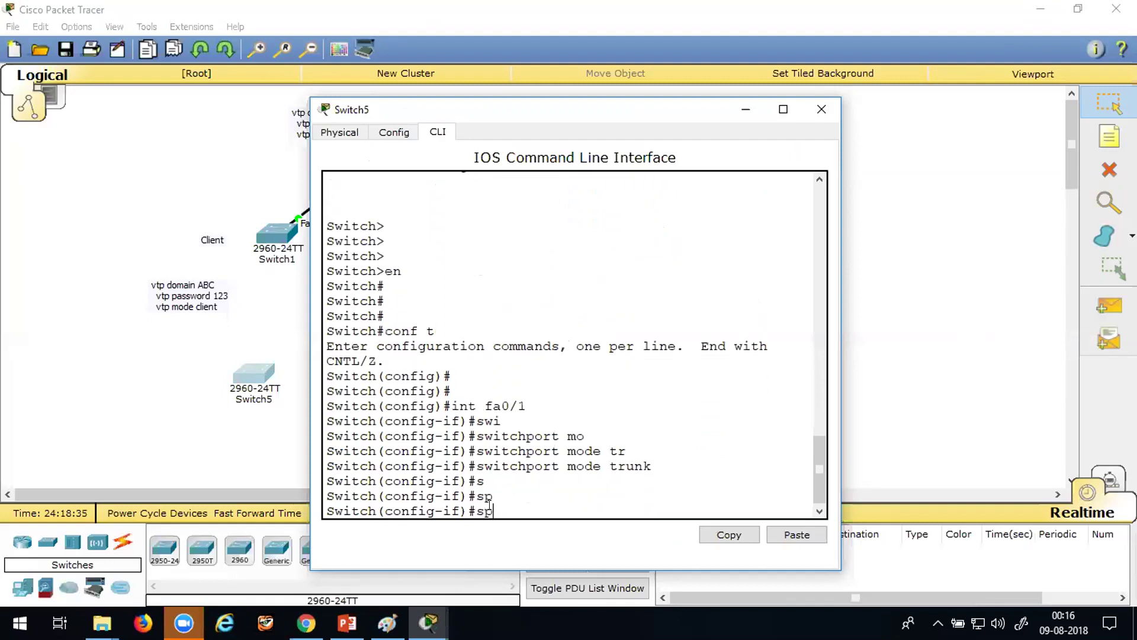
{"action": "type", "text": "an"}
{"action": "key", "text": "Tab"}
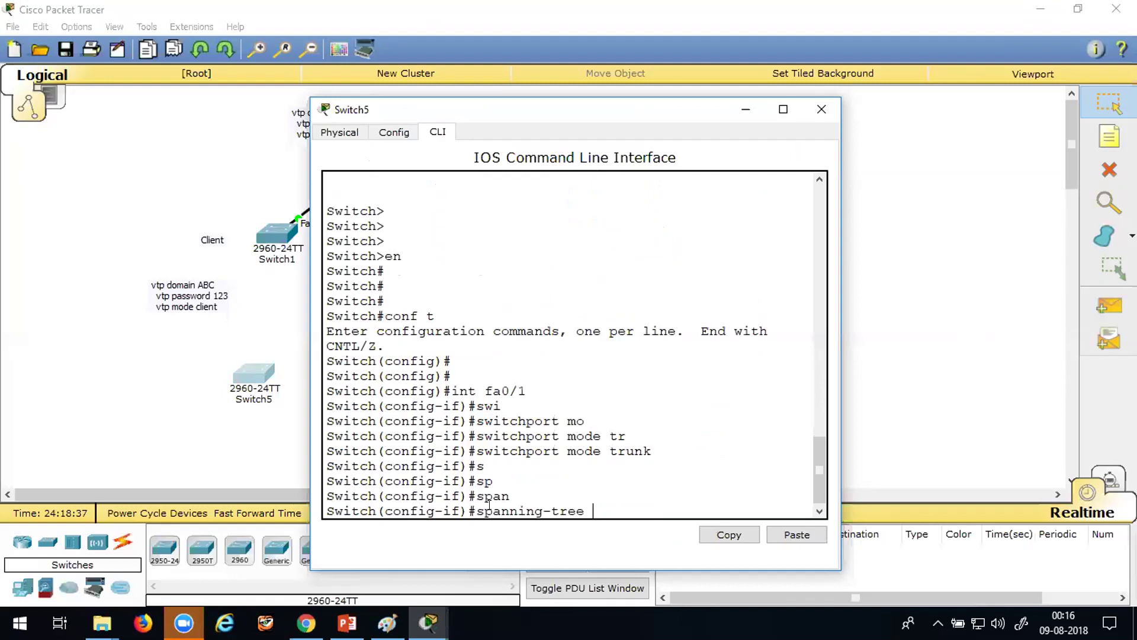
{"action": "type", "text": "po"}
{"action": "key", "text": "Tab"}
{"action": "key", "text": "Return"}
{"action": "key", "text": "Return"}
{"action": "key", "text": "Return"}
{"action": "key", "text": "Return"}
{"action": "key", "text": "Return"}
{"action": "key", "text": "Return"}
{"action": "key", "text": "Return"}
{"action": "key", "text": "Return"}
{"action": "key", "text": "Return"}
{"action": "key", "text": "Return"}
{"action": "key", "text": "Return"}
{"action": "key", "text": "Return"}
{"action": "key", "text": "Return"}
{"action": "key", "text": "Return"}
{"action": "key", "text": "Return"}
{"action": "key", "text": "Return"}
{"action": "key", "text": "Return"}
{"action": "key", "text": "Return"}
{"action": "key", "text": "Return"}
{"action": "key", "text": "Return"}
{"action": "key", "text": "Return"}
{"action": "key", "text": "Return"}
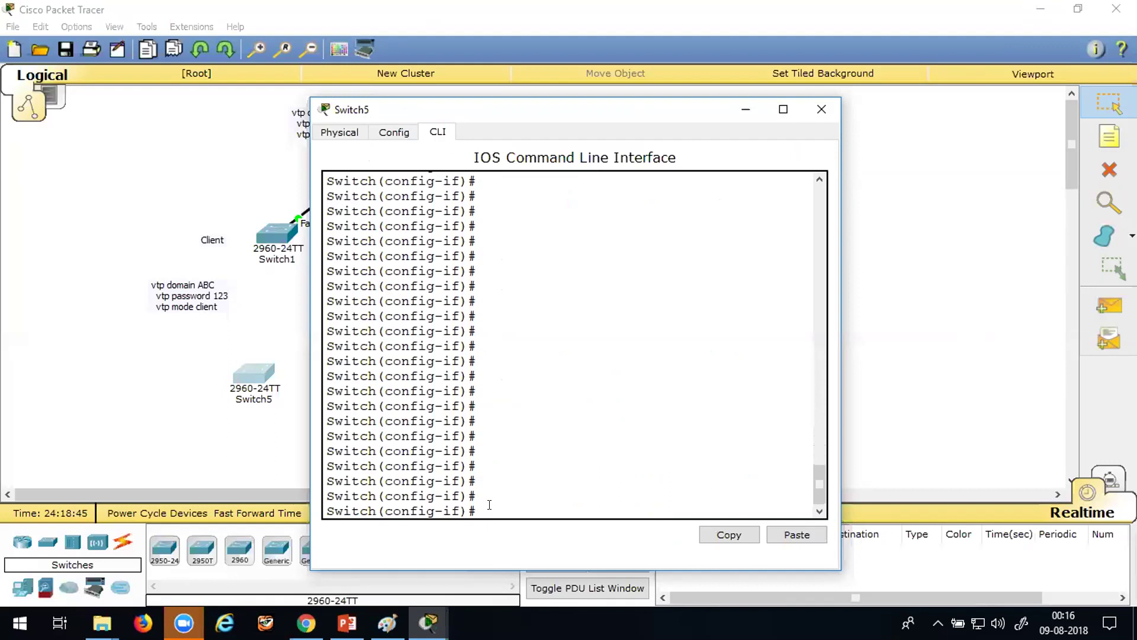
{"action": "type", "text": "ex"}
{"action": "key", "text": "Return"}
{"action": "key", "text": "Return"}
{"action": "key", "text": "Return"}
{"action": "key", "text": "Return"}
{"action": "key", "text": "Return"}
{"action": "key", "text": "Return"}
{"action": "key", "text": "Return"}
{"action": "key", "text": "Return"}
{"action": "key", "text": "Return"}
{"action": "key", "text": "Return"}
{"action": "key", "text": "Return"}
{"action": "key", "text": "Return"}
{"action": "key", "text": "Return"}
{"action": "key", "text": "Return"}
{"action": "key", "text": "Return"}
{"action": "key", "text": "Return"}
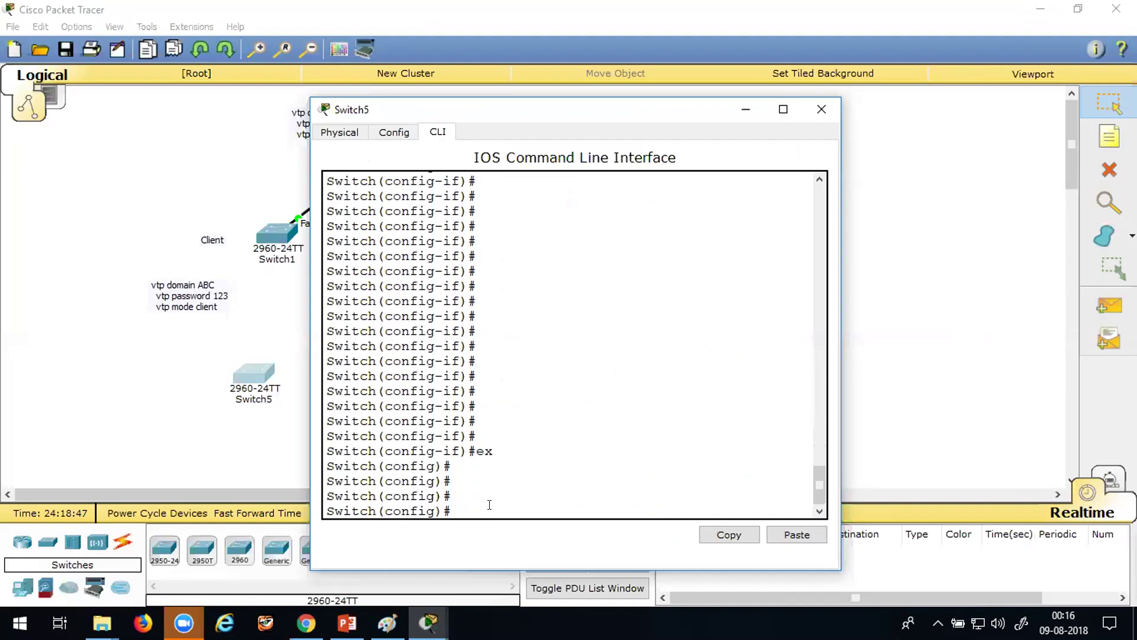
{"action": "key", "text": "Return"}
{"action": "key", "text": "Return"}
{"action": "key", "text": "Return"}
{"action": "key", "text": "Return"}
{"action": "key", "text": "Return"}
{"action": "key", "text": "Return"}
{"action": "key", "text": "Return"}
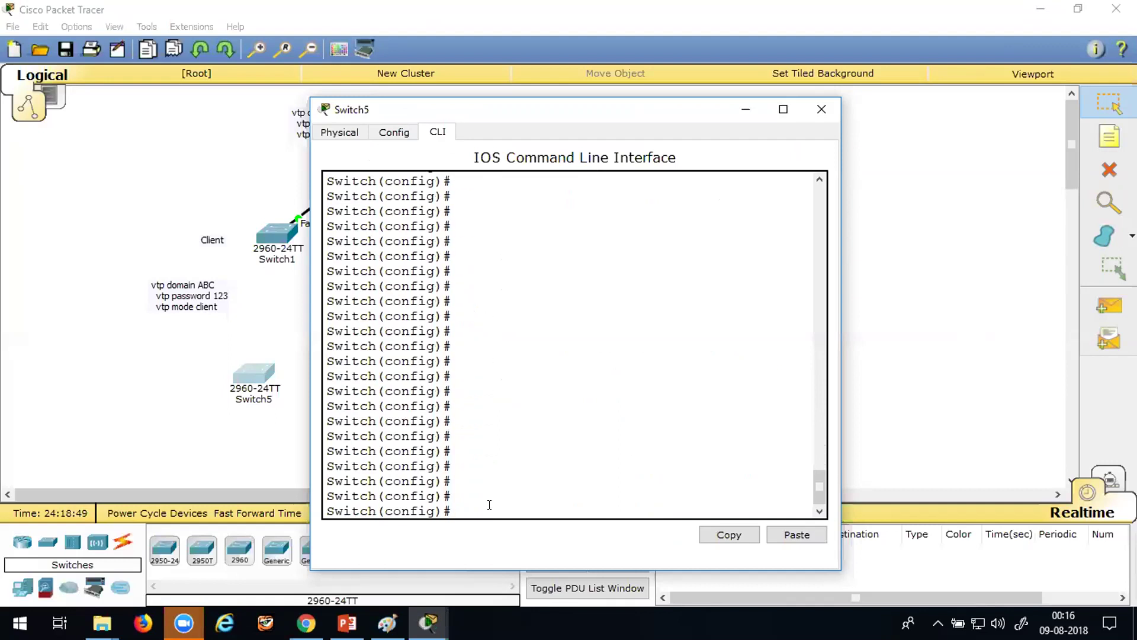
- Set Switch5's hostname to Attacker
{"action": "type", "text": "host Attacker"}
{"action": "key", "text": "Return"}
{"action": "key", "text": "Return"}
{"action": "key", "text": "Return"}
{"action": "key", "text": "Return"}
{"action": "key", "text": "Return"}
{"action": "key", "text": "Return"}
{"action": "key", "text": "Return"}
{"action": "key", "text": "Return"}
{"action": "key", "text": "Return"}
{"action": "key", "text": "Return"}
{"action": "key", "text": "Return"}
{"action": "key", "text": "Return"}
{"action": "key", "text": "Return"}
{"action": "key", "text": "Return"}
{"action": "key", "text": "Return"}
{"action": "key", "text": "Return"}
{"action": "key", "text": "Return"}
{"action": "key", "text": "Return"}
{"action": "key", "text": "Return"}
{"action": "key", "text": "Return"}
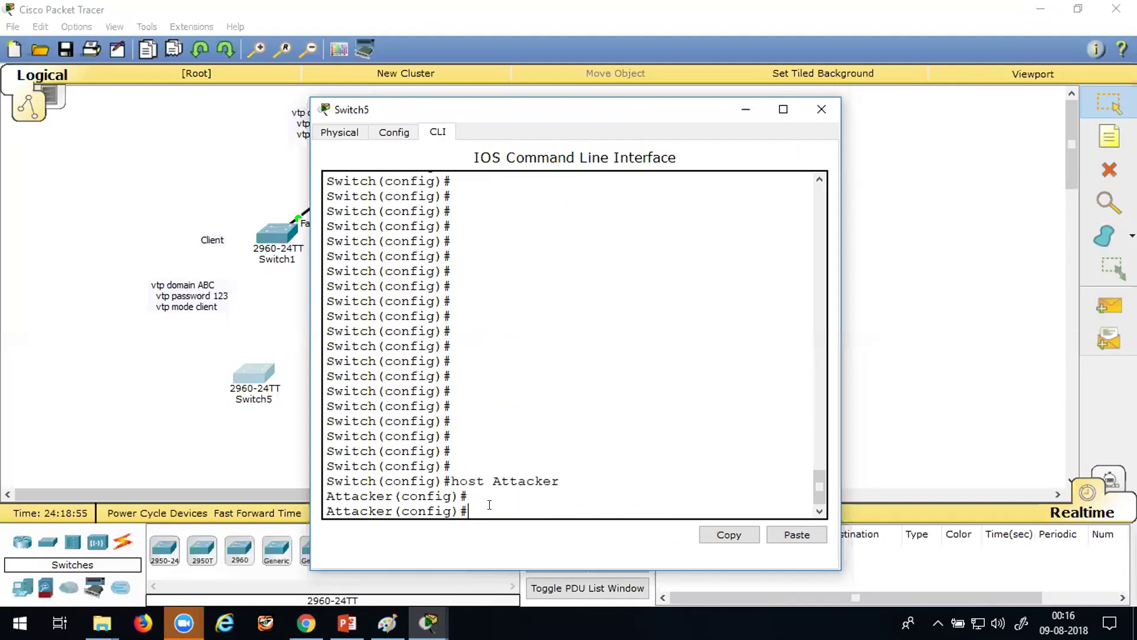
- Create VLANs 100 through 110 one after another on the Attacker switch
{"action": "type", "text": "v"}
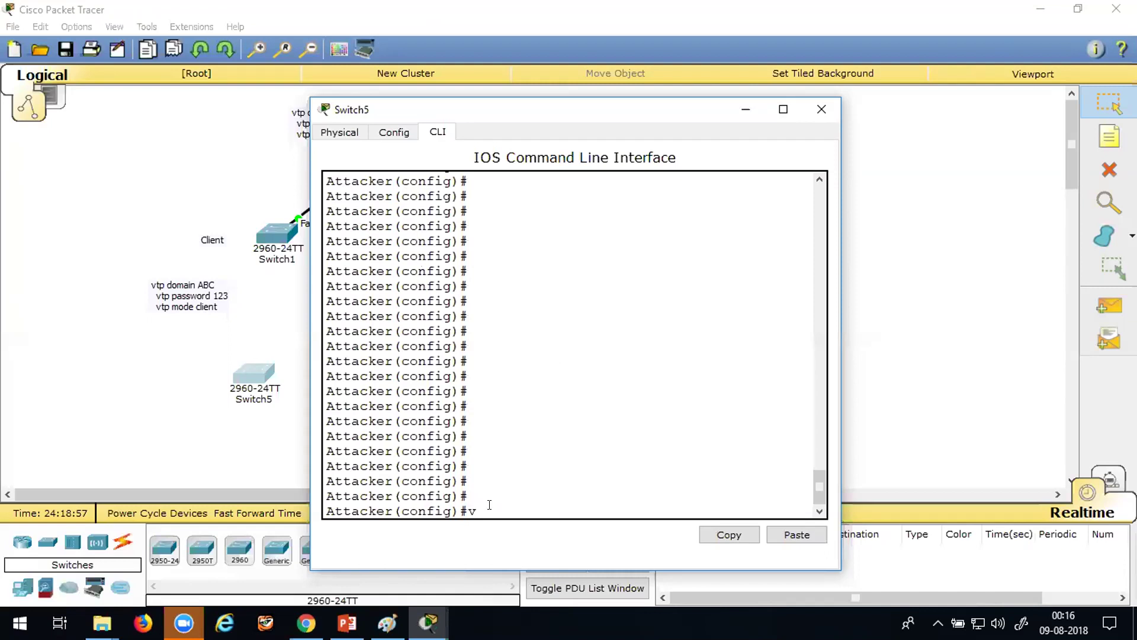
{"action": "type", "text": "lan 100'"}
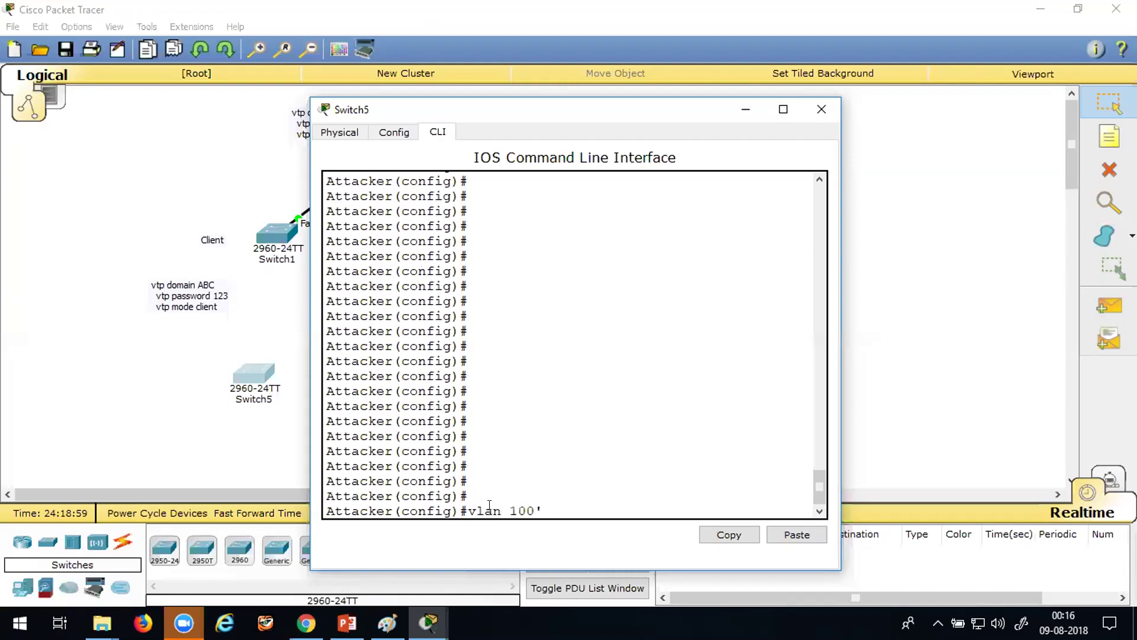
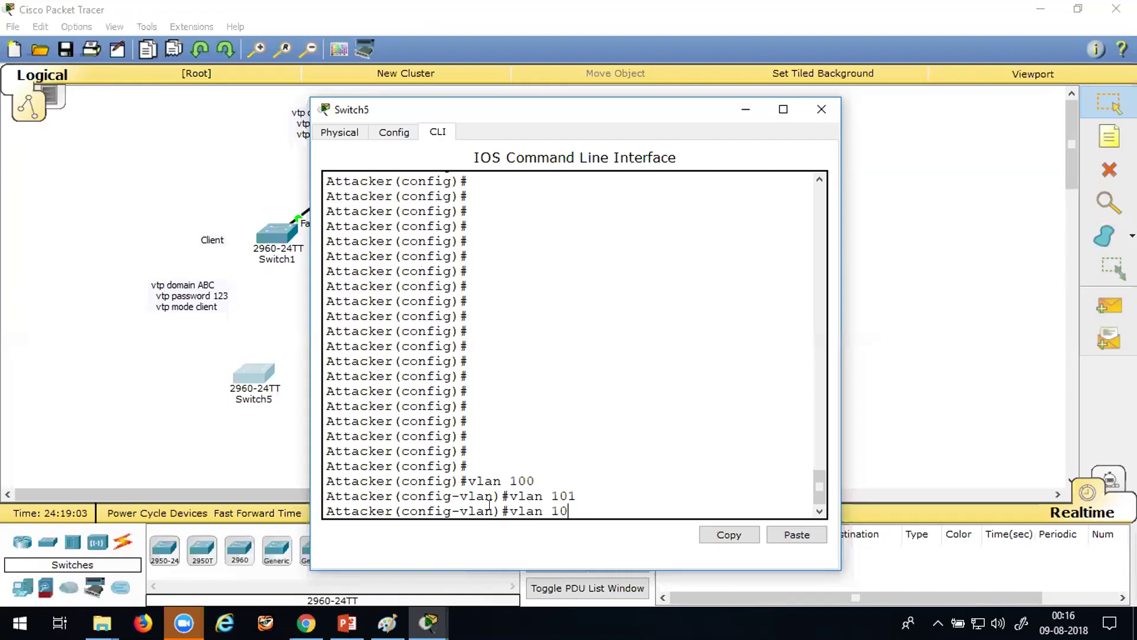
{"action": "key", "text": "Return"}
{"action": "key", "text": "Up"}
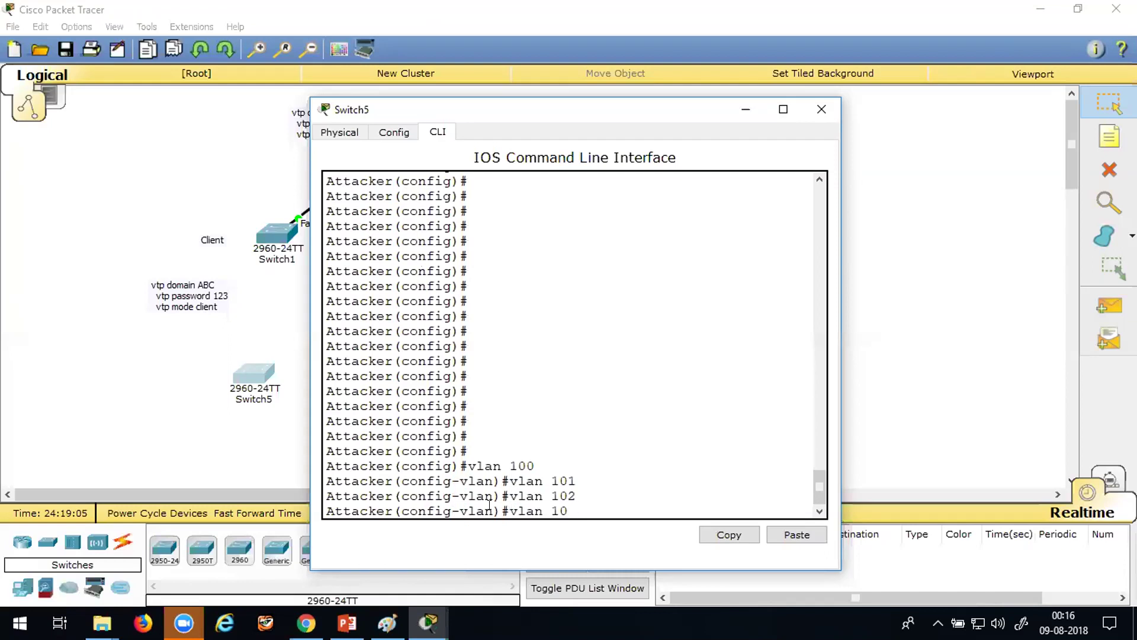
{"action": "type", "text": "3"}
{"action": "key", "text": "Return"}
{"action": "key", "text": "Up"}
{"action": "key", "text": "BackSpace"}
{"action": "type", "text": "4"}
{"action": "key", "text": "Return"}
{"action": "key", "text": "Up"}
{"action": "key", "text": "BackSpace"}
{"action": "type", "text": "5"}
{"action": "key", "text": "Return"}
{"action": "key", "text": "Up"}
{"action": "key", "text": "BackSpace"}
{"action": "type", "text": "6"}
{"action": "key", "text": "Return"}
{"action": "key", "text": "Up"}
{"action": "key", "text": "BackSpace"}
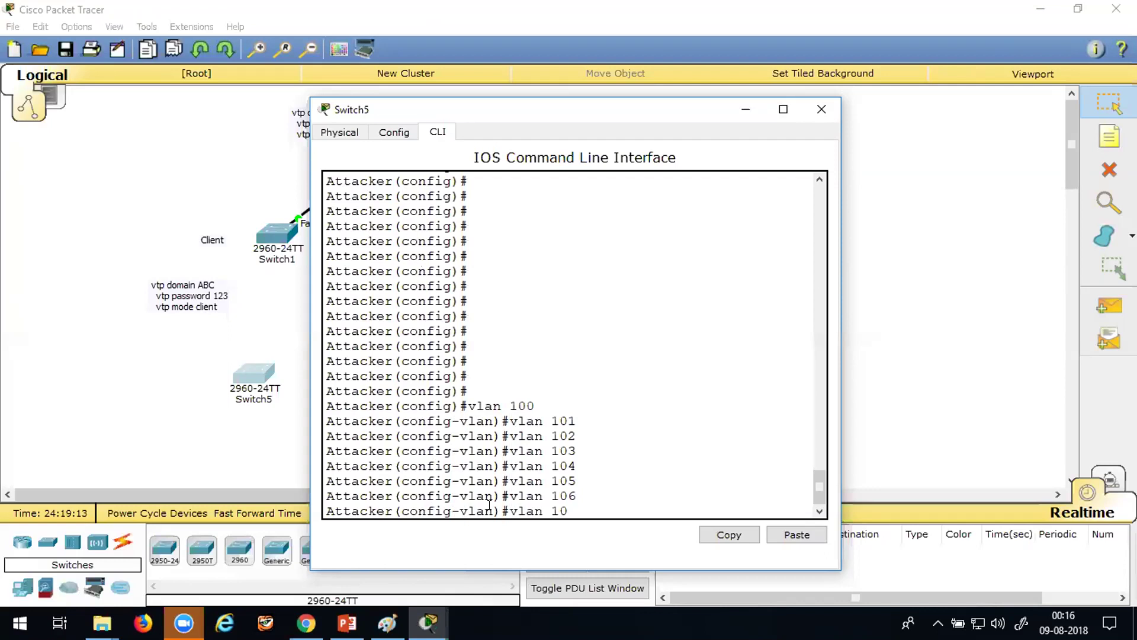
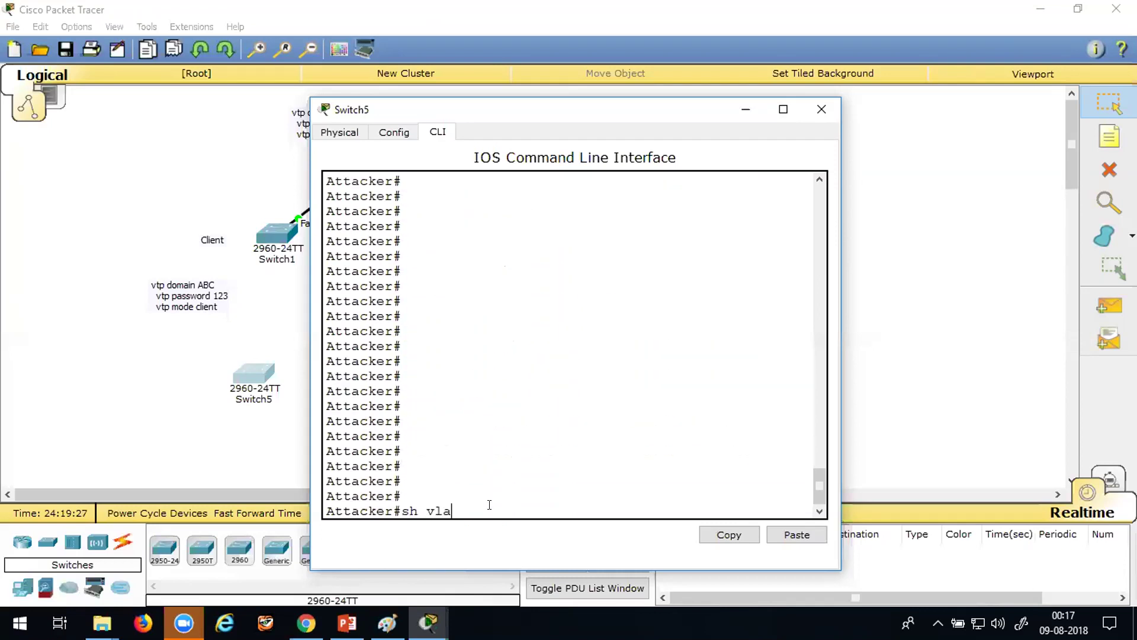
- List the Attacker switch's VLANs through to the end and show its VTP status with sh vtp status
{"action": "key", "text": "Return"}
{"action": "key", "text": "Return"}
{"action": "key", "text": "Return"}
{"action": "key", "text": "Return"}
{"action": "key", "text": "Return"}
{"action": "key", "text": "Return"}
{"action": "key", "text": "Return"}
{"action": "key", "text": "Return"}
{"action": "key", "text": "Return"}
{"action": "key", "text": "Return"}
{"action": "key", "text": "Return"}
{"action": "key", "text": "Return"}
{"action": "key", "text": "Return"}
{"action": "key", "text": "Return"}
{"action": "key", "text": "Return"}
{"action": "key", "text": "Return"}
{"action": "key", "text": "Return"}
{"action": "key", "text": "Return"}
{"action": "key", "text": "Return"}
{"action": "key", "text": "Return"}
{"action": "key", "text": "Return"}
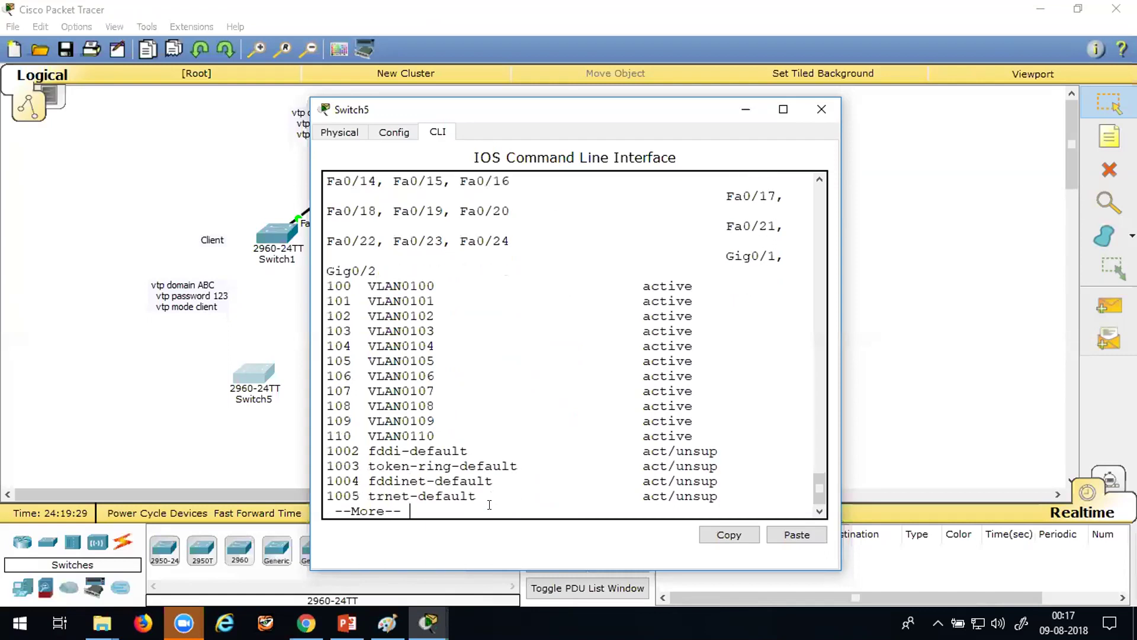
{"action": "type", "text": "sh vtp status"}
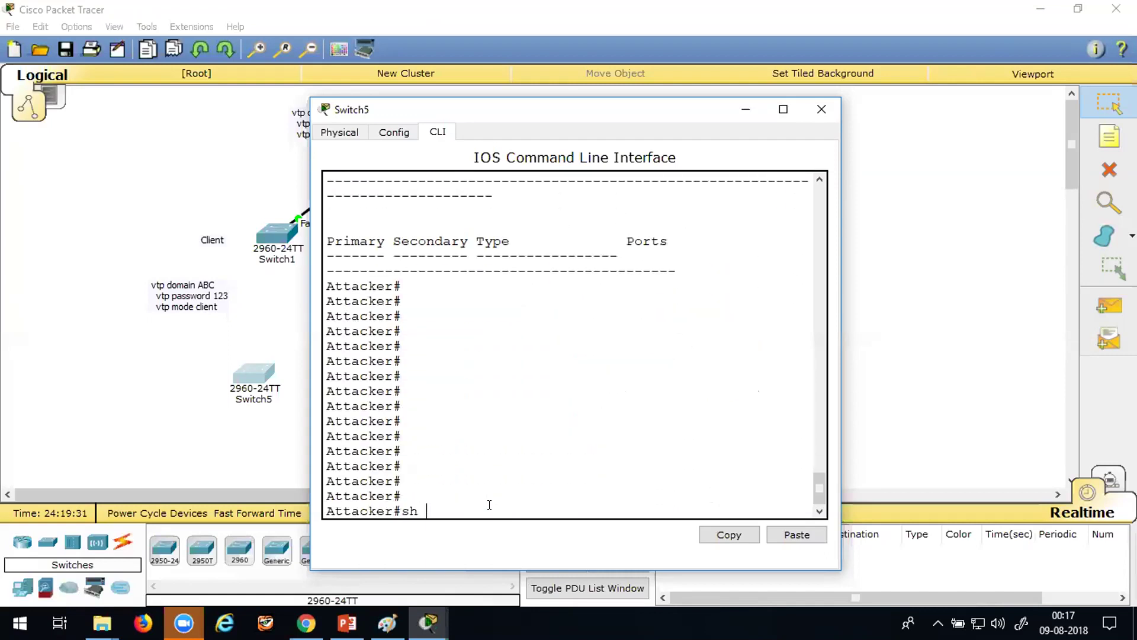
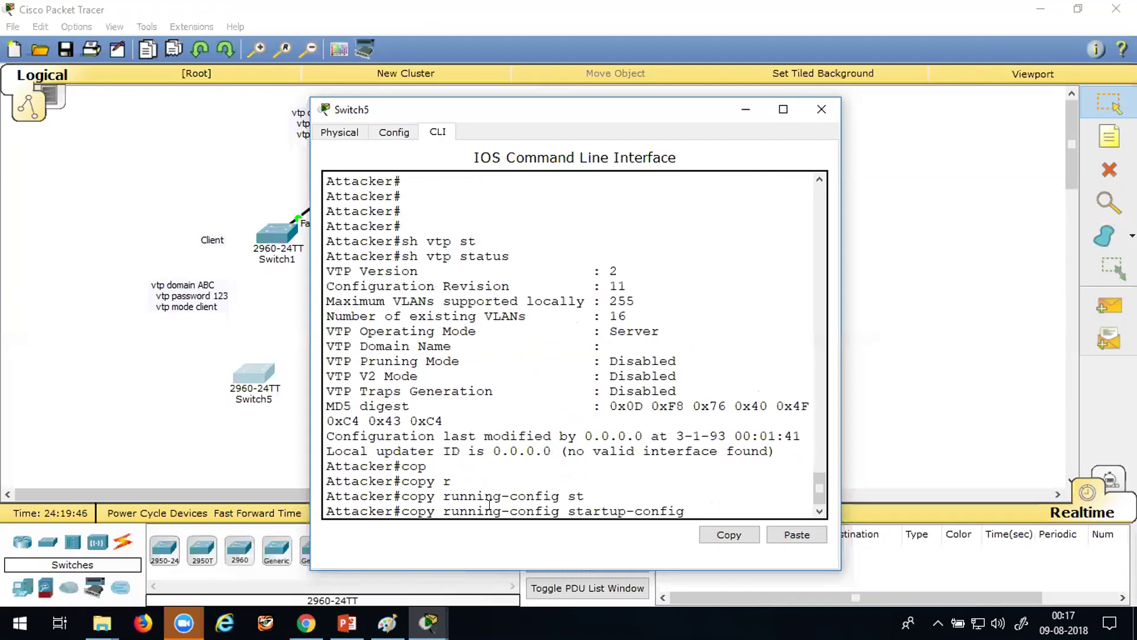
- Save the Attacker switch's configuration with copy running-config startup-config and put its window away
{"action": "key", "text": "Return"}
{"action": "key", "text": "Return"}
{"action": "key", "text": "Return"}
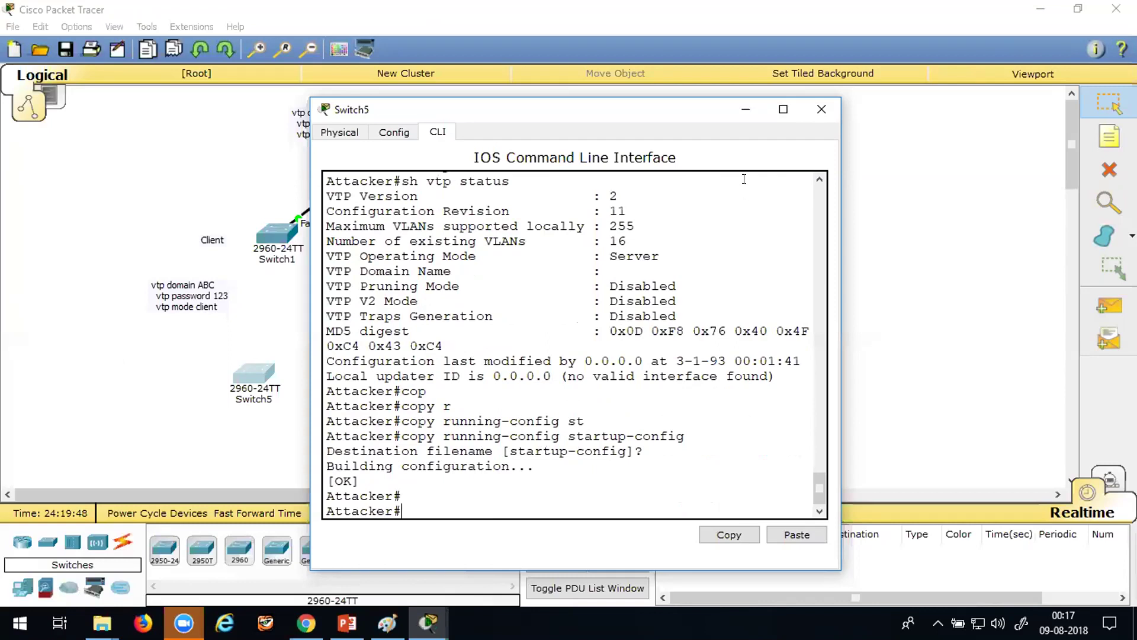
{"action": "left_click", "coordinate": [746, 110]}
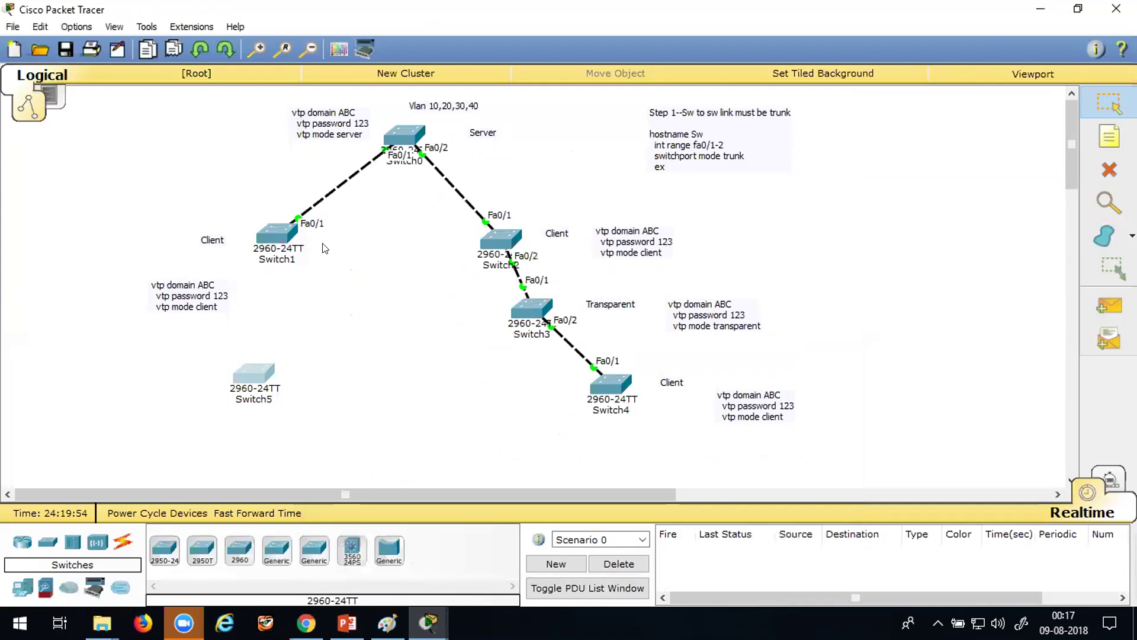
- Cable Switch5 to Switch1 using the automatically chosen connection type
{"action": "left_click", "coordinate": [123, 541]}
{"action": "left_click", "coordinate": [160, 550]}
{"action": "left_click", "coordinate": [260, 370]}
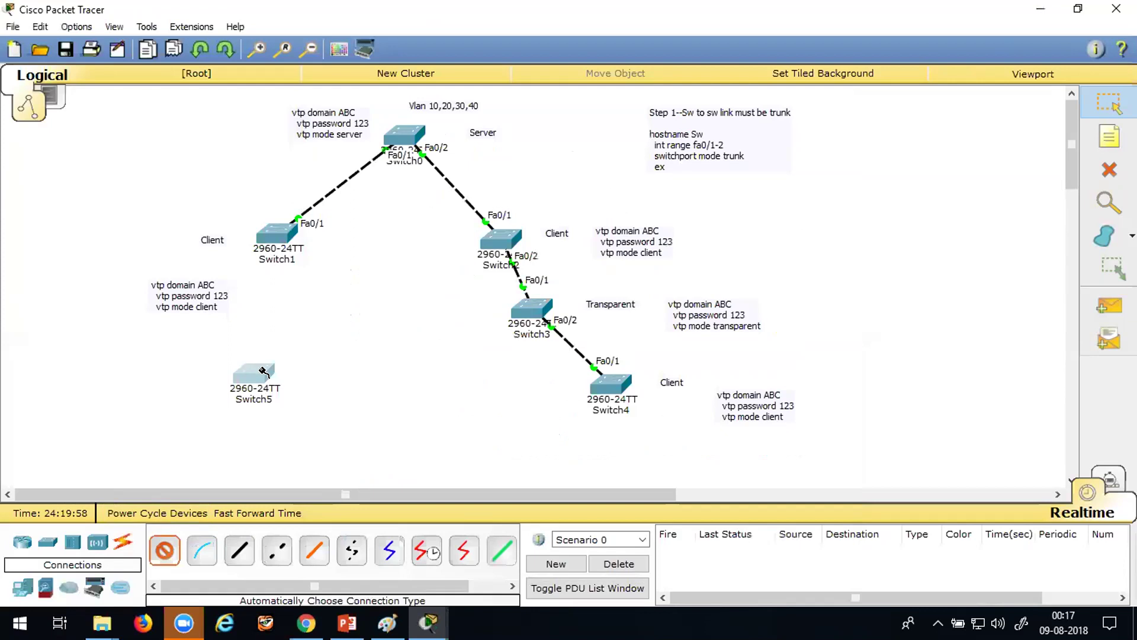
{"action": "left_click", "coordinate": [278, 237]}
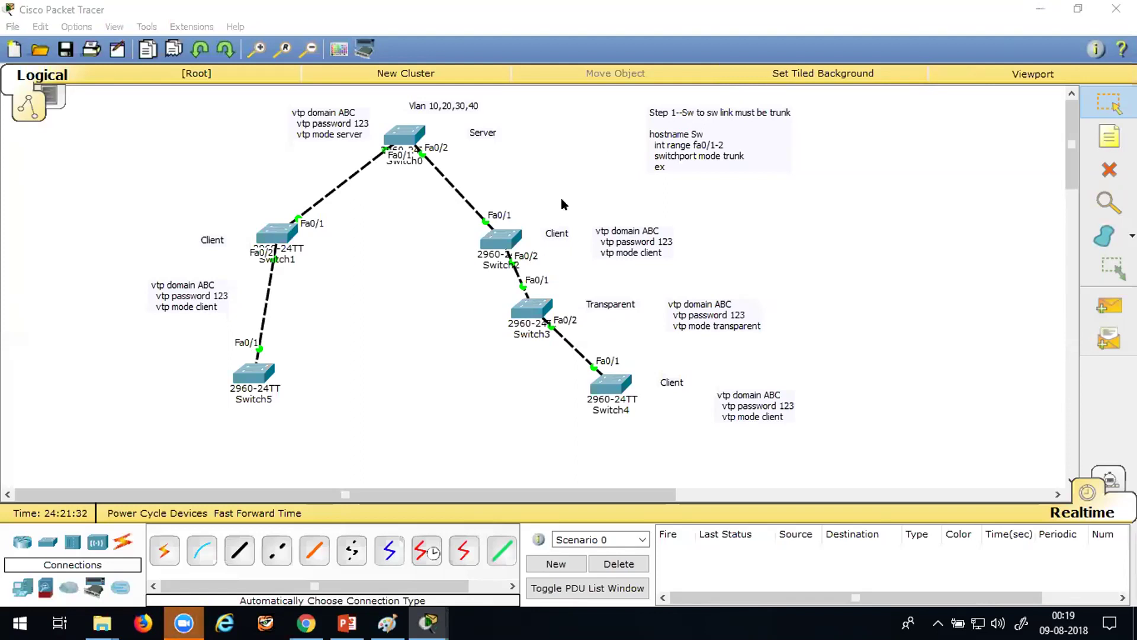
- Switch to the PowerPoint presentation en_SWITCH_v6_Ch02.pptx at the VTP Pruning slide
{"action": "left_click", "coordinate": [347, 622]}
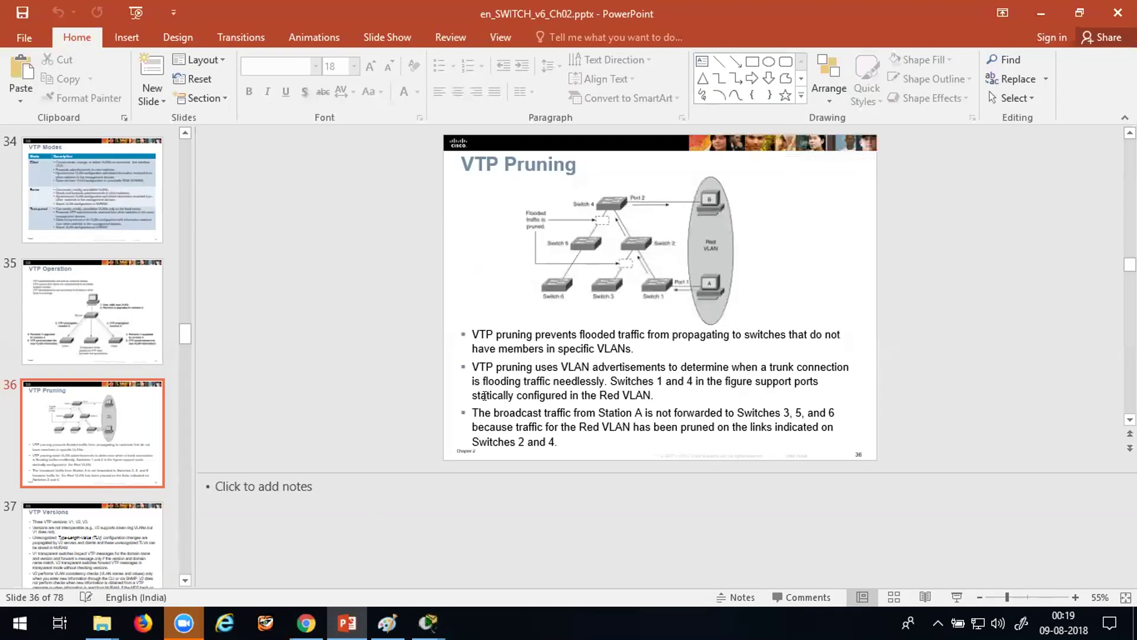